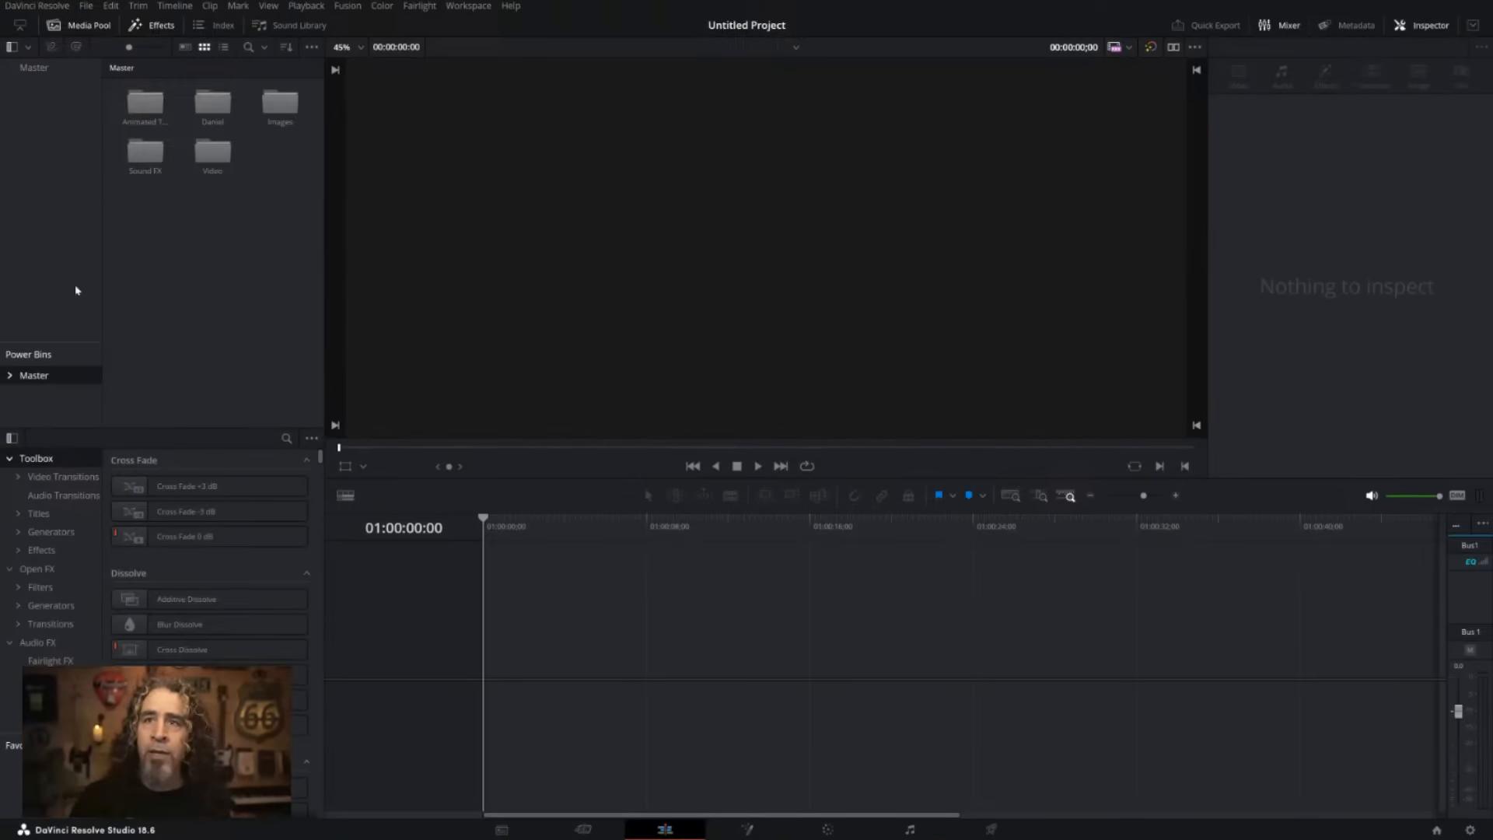
Add a Fusion Composition from the Toolbox effects to the start of the empty timeline.
{"action": "left_click", "coordinate": [81, 163]}
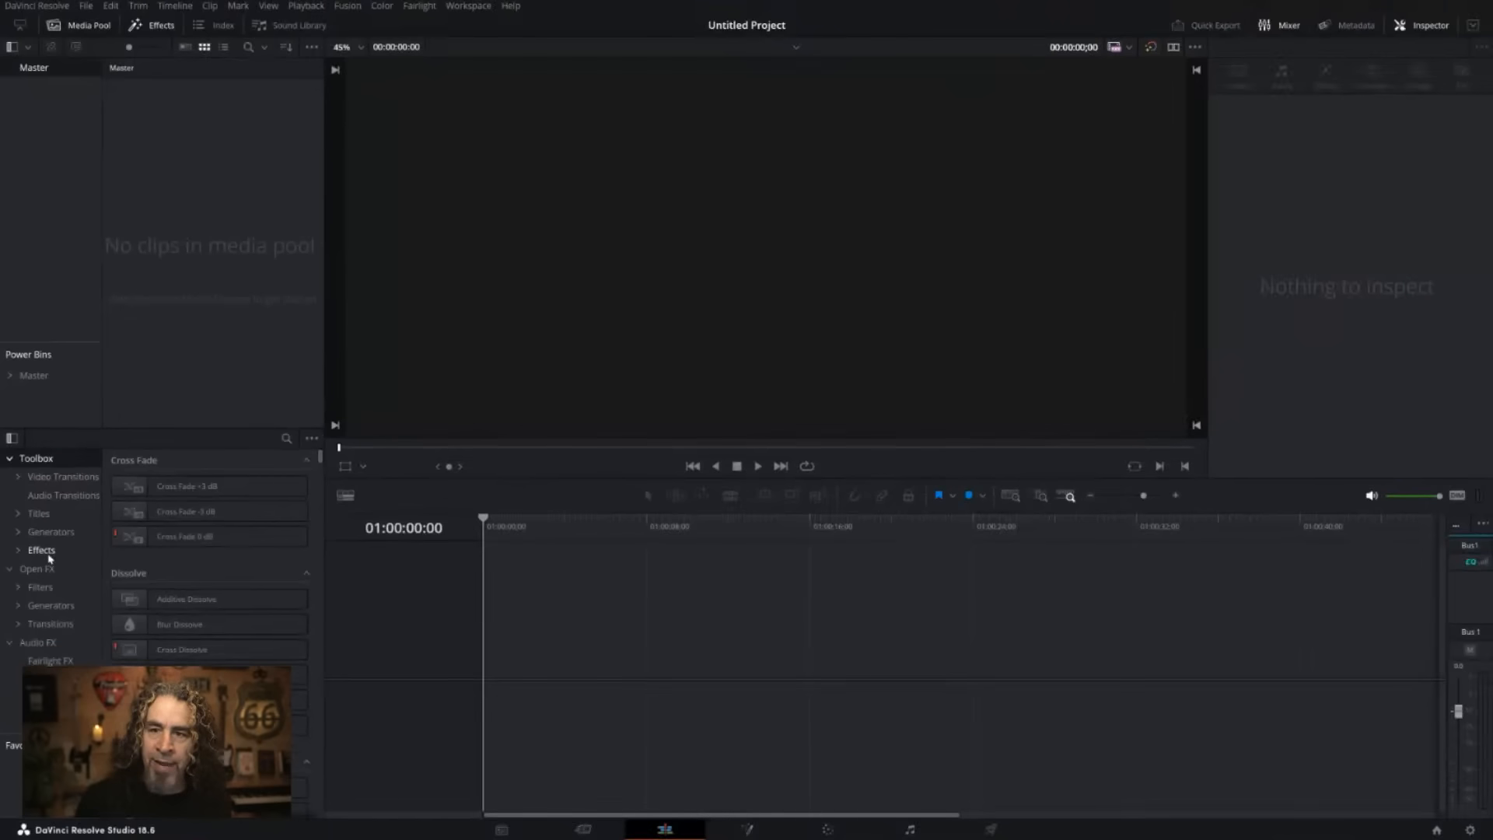
{"action": "left_click", "coordinate": [48, 556]}
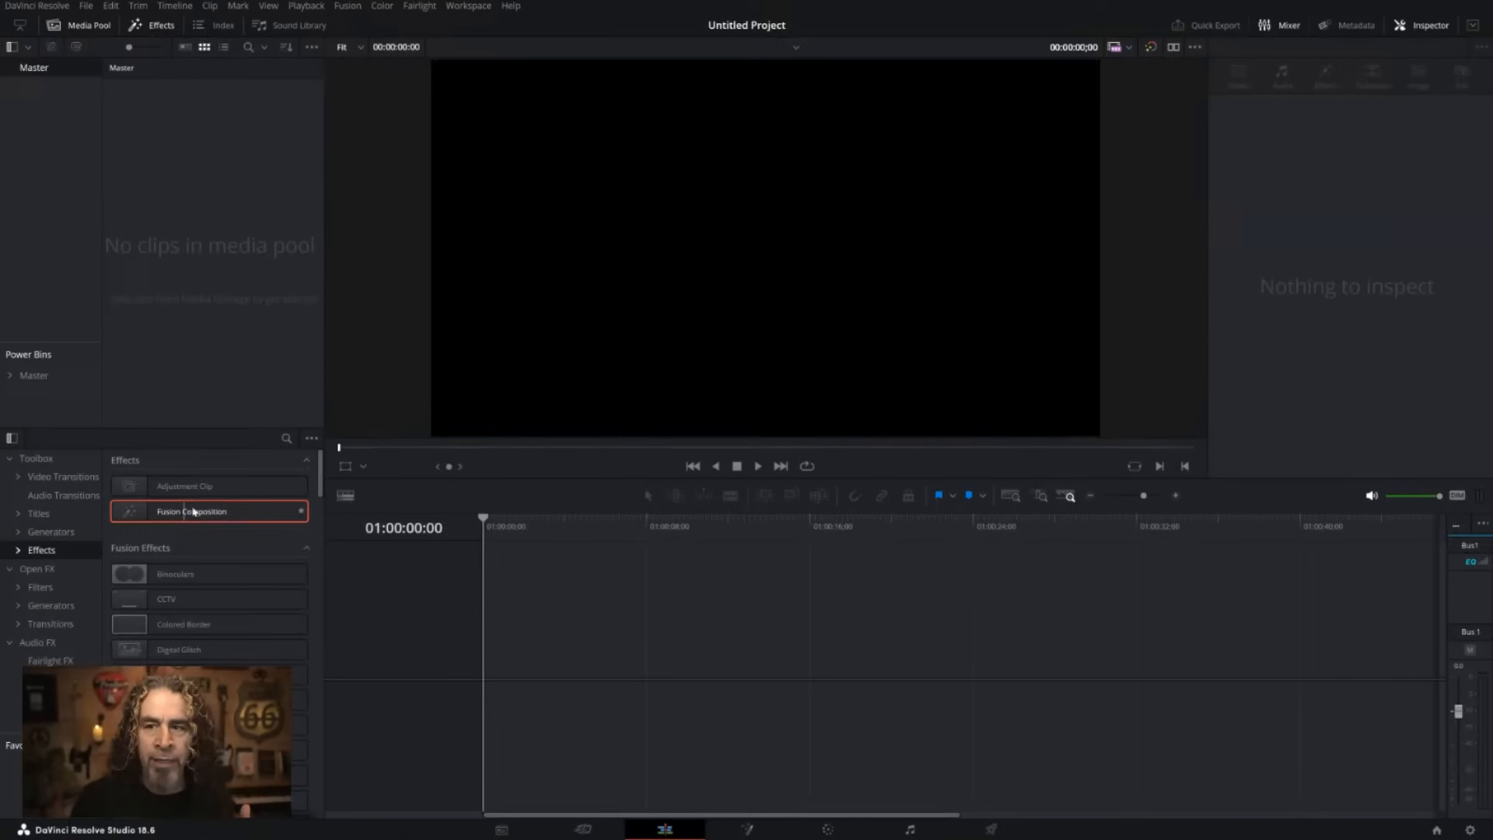
{"action": "left_click_drag", "start_coordinate": [187, 511], "coordinate": [546, 682]}
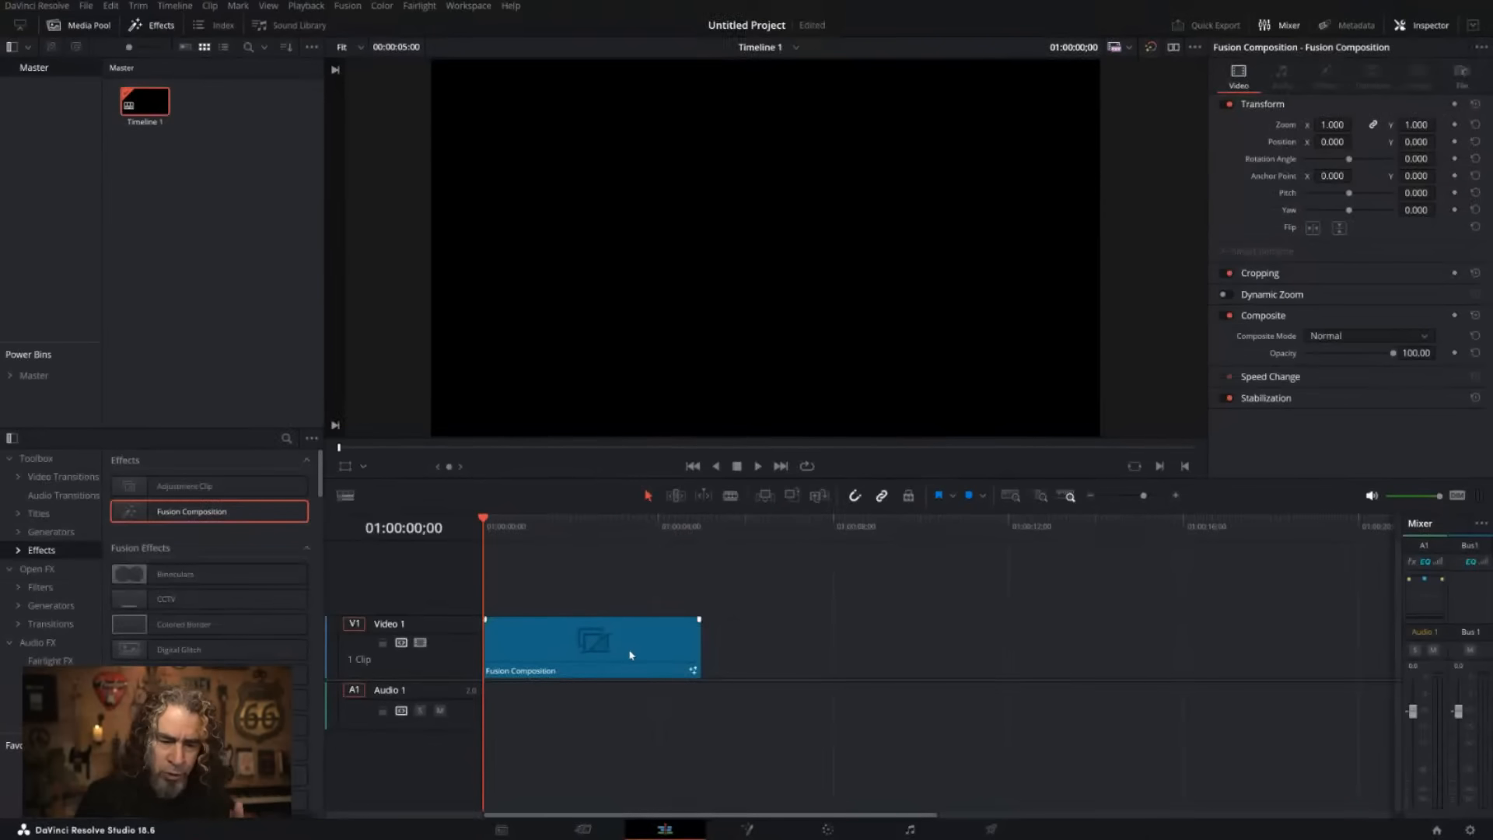
Cut the Fusion Composition clip from the Video 1 track.
{"action": "right_click", "coordinate": [630, 655]}
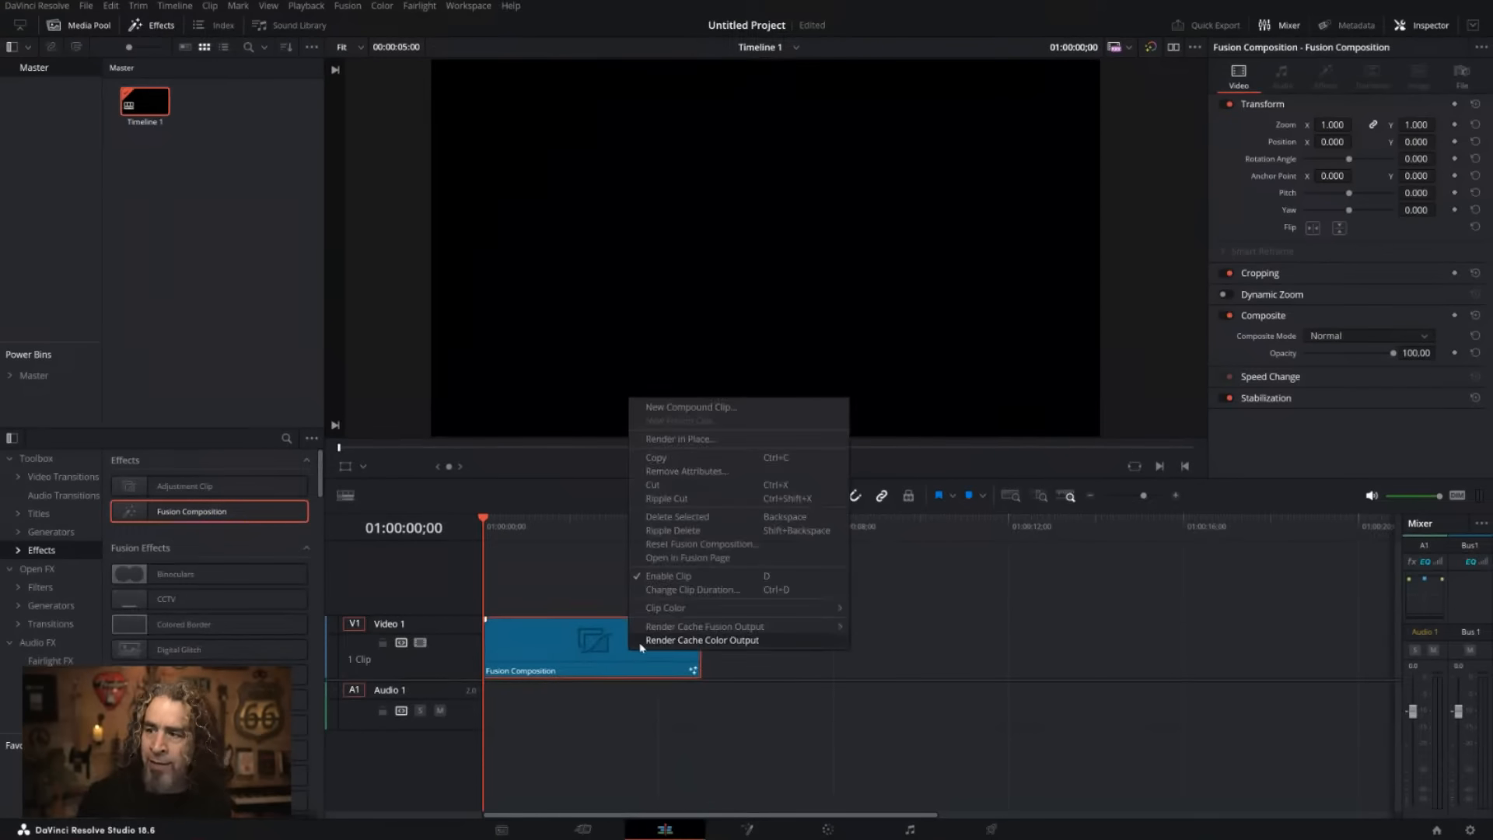
{"action": "left_click", "coordinate": [656, 486]}
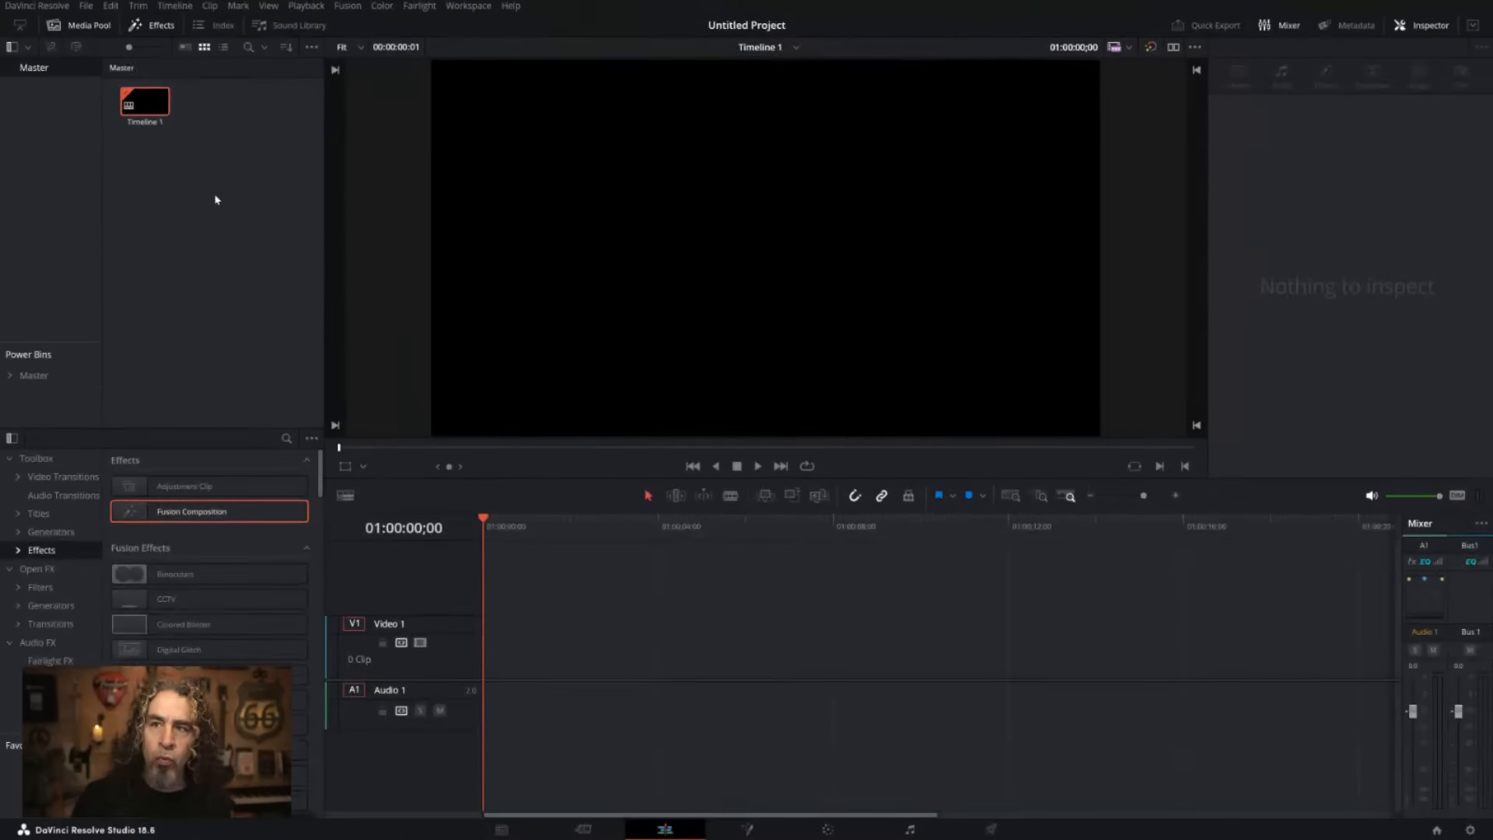
Create a new Fusion Composition clip in the media pool's Master bin with the default name, duration and frame rate.
{"action": "right_click", "coordinate": [314, 223]}
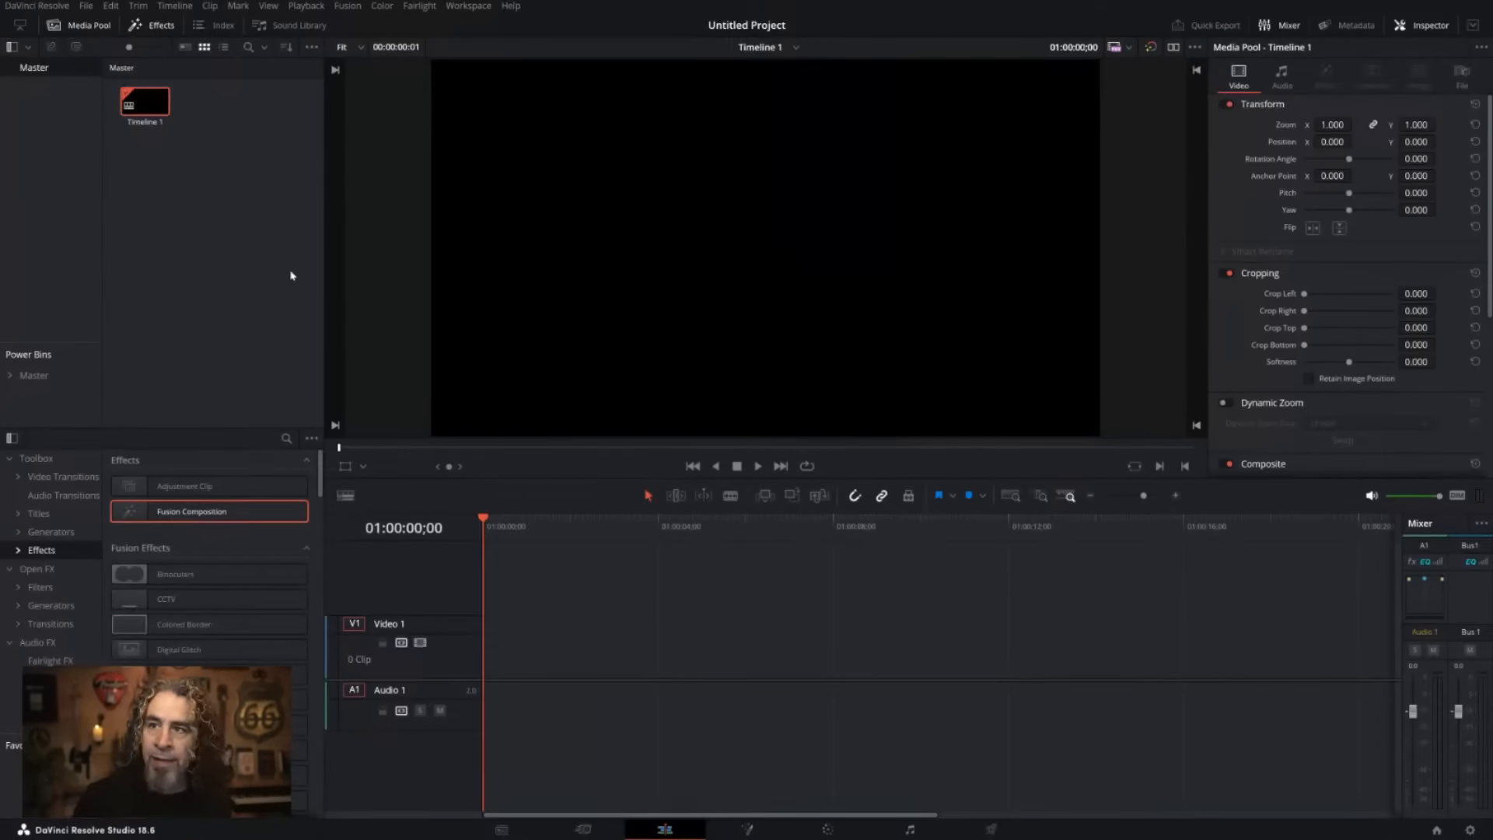
{"action": "right_click", "coordinate": [265, 263]}
{"action": "left_click", "coordinate": [324, 339]}
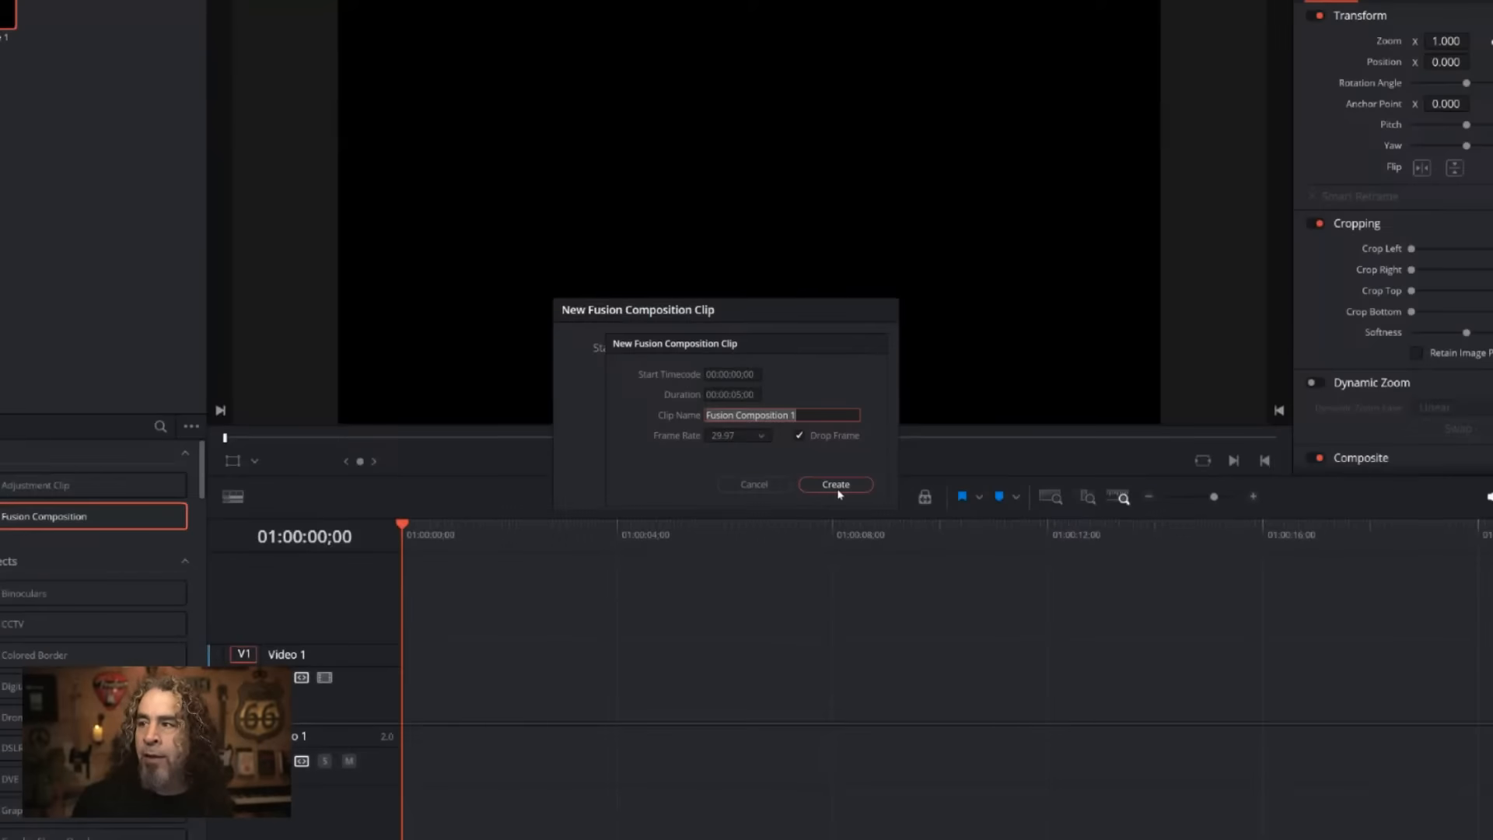
{"action": "left_click", "coordinate": [832, 474]}
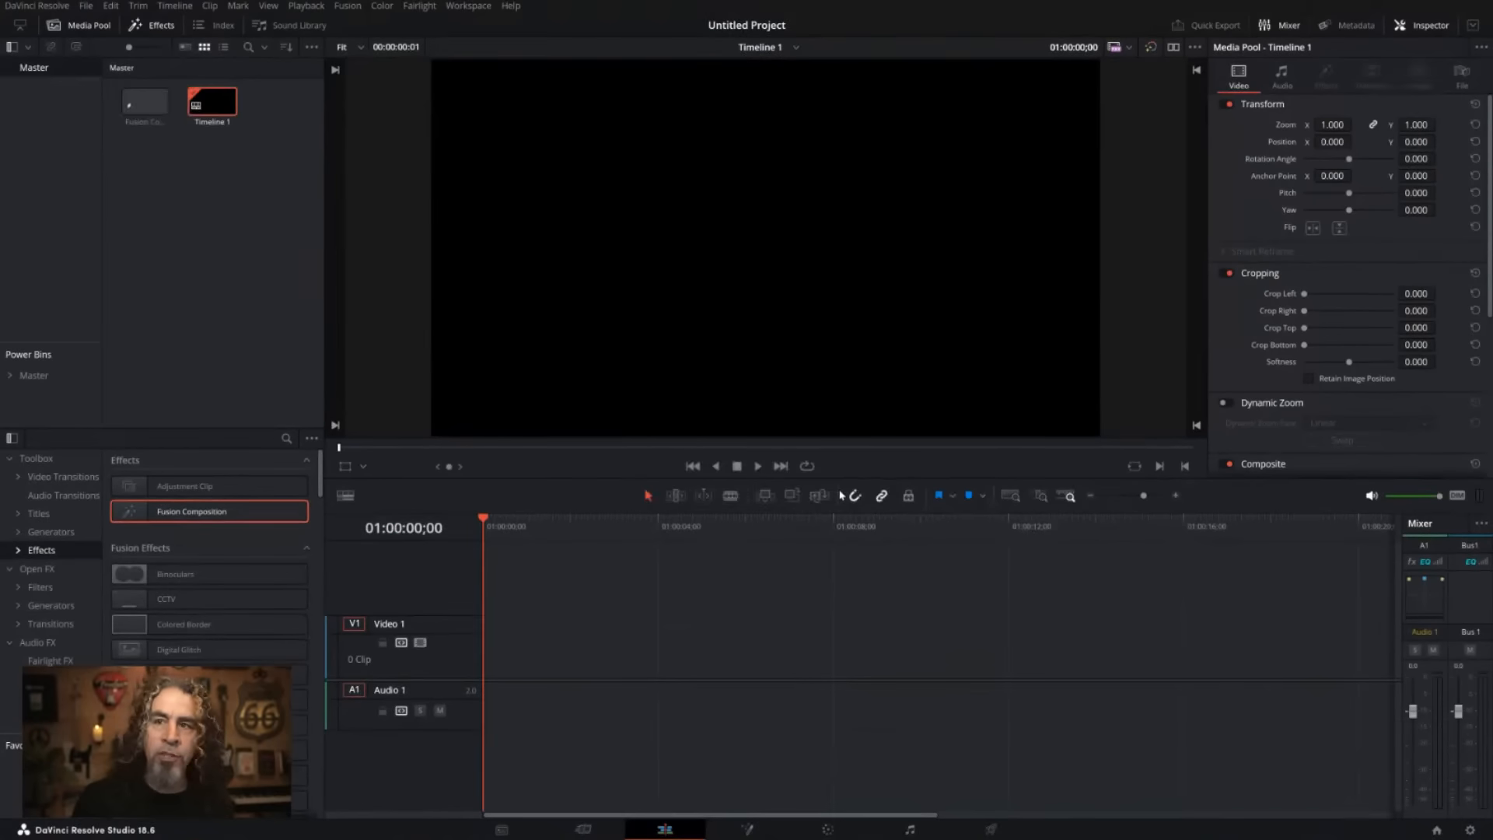
Place the Fusion Composition clip from the media pool at the start of the Video 1 track.
{"action": "double_click", "coordinate": [148, 111]}
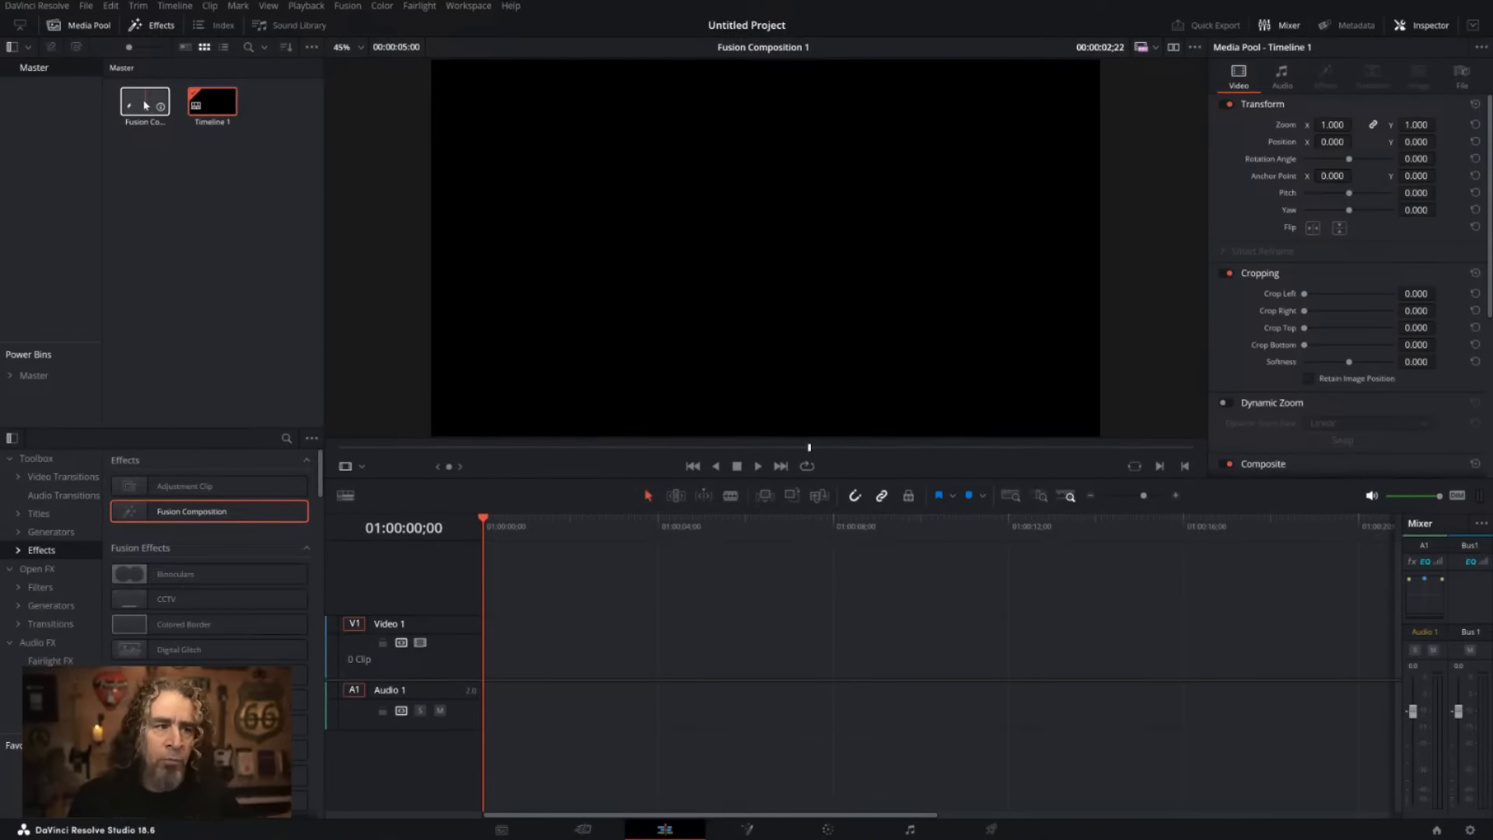
{"action": "left_click_drag", "start_coordinate": [143, 102], "coordinate": [492, 674]}
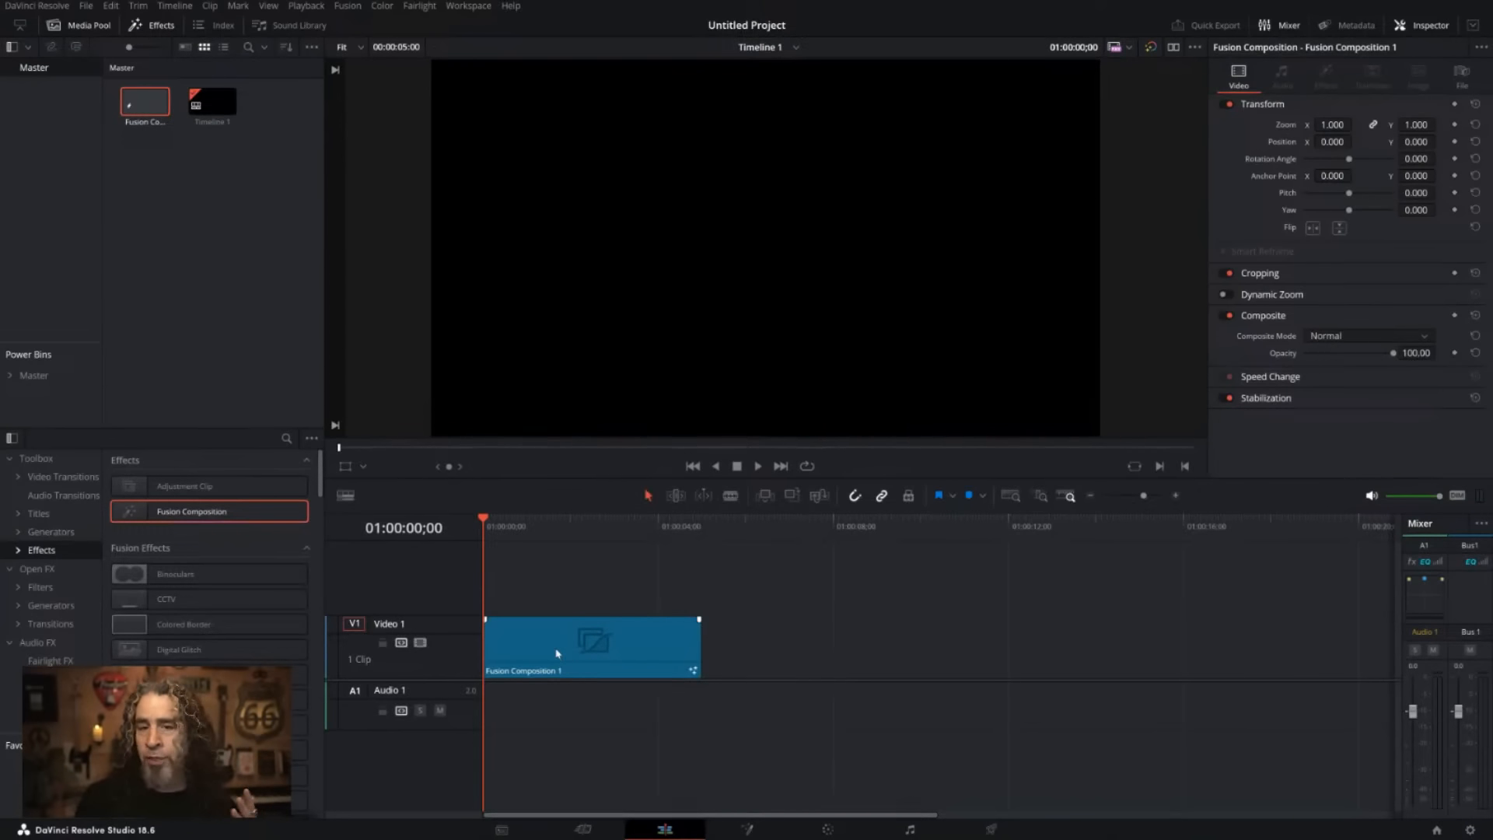
Open the timeline's Fusion Composition clip in the Fusion page and move the MediaOut1 node to the middle of the node graph.
{"action": "left_click", "coordinate": [557, 654]}
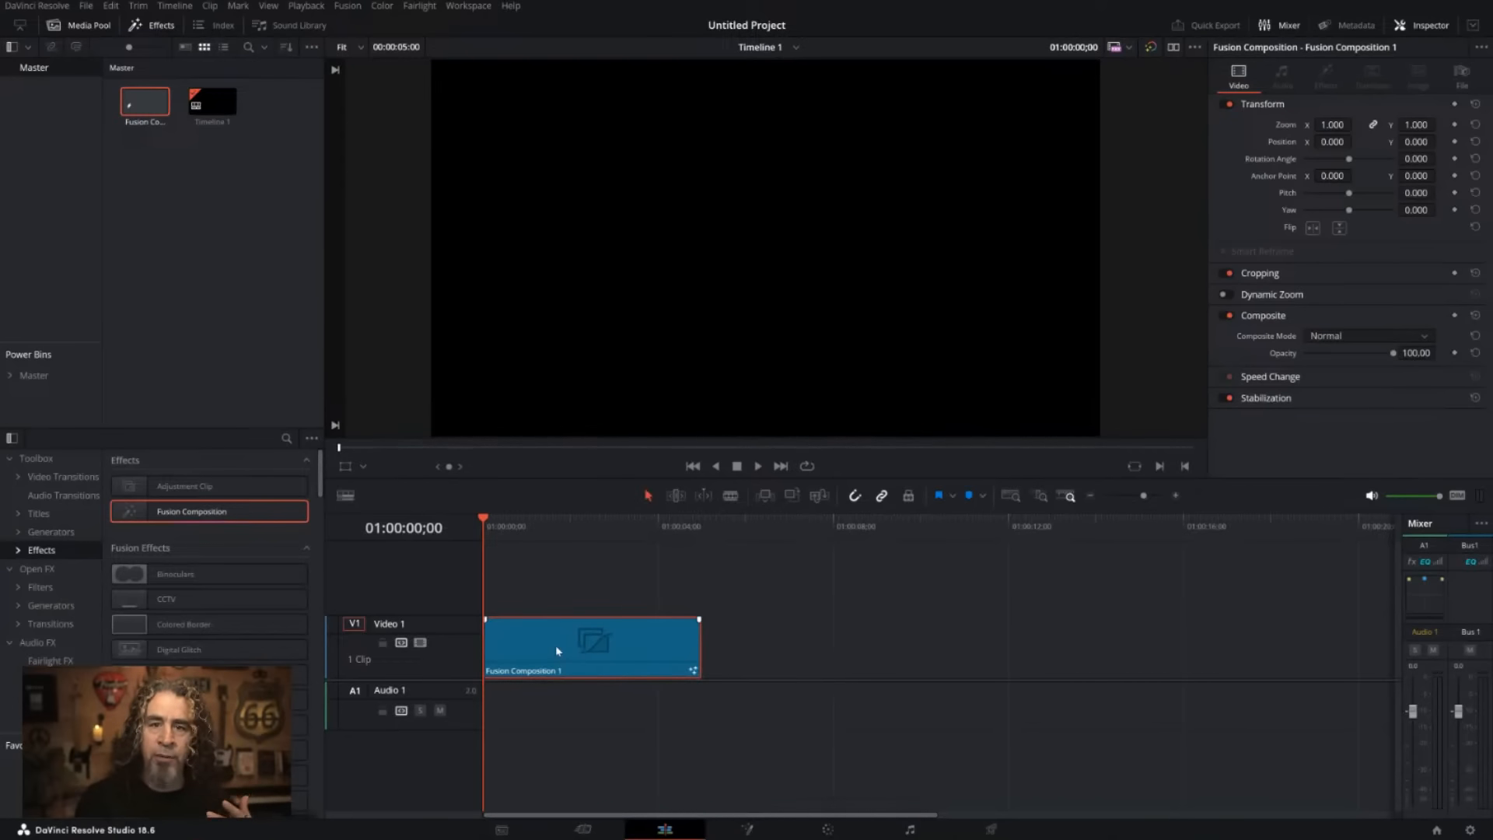
{"action": "right_click", "coordinate": [556, 651]}
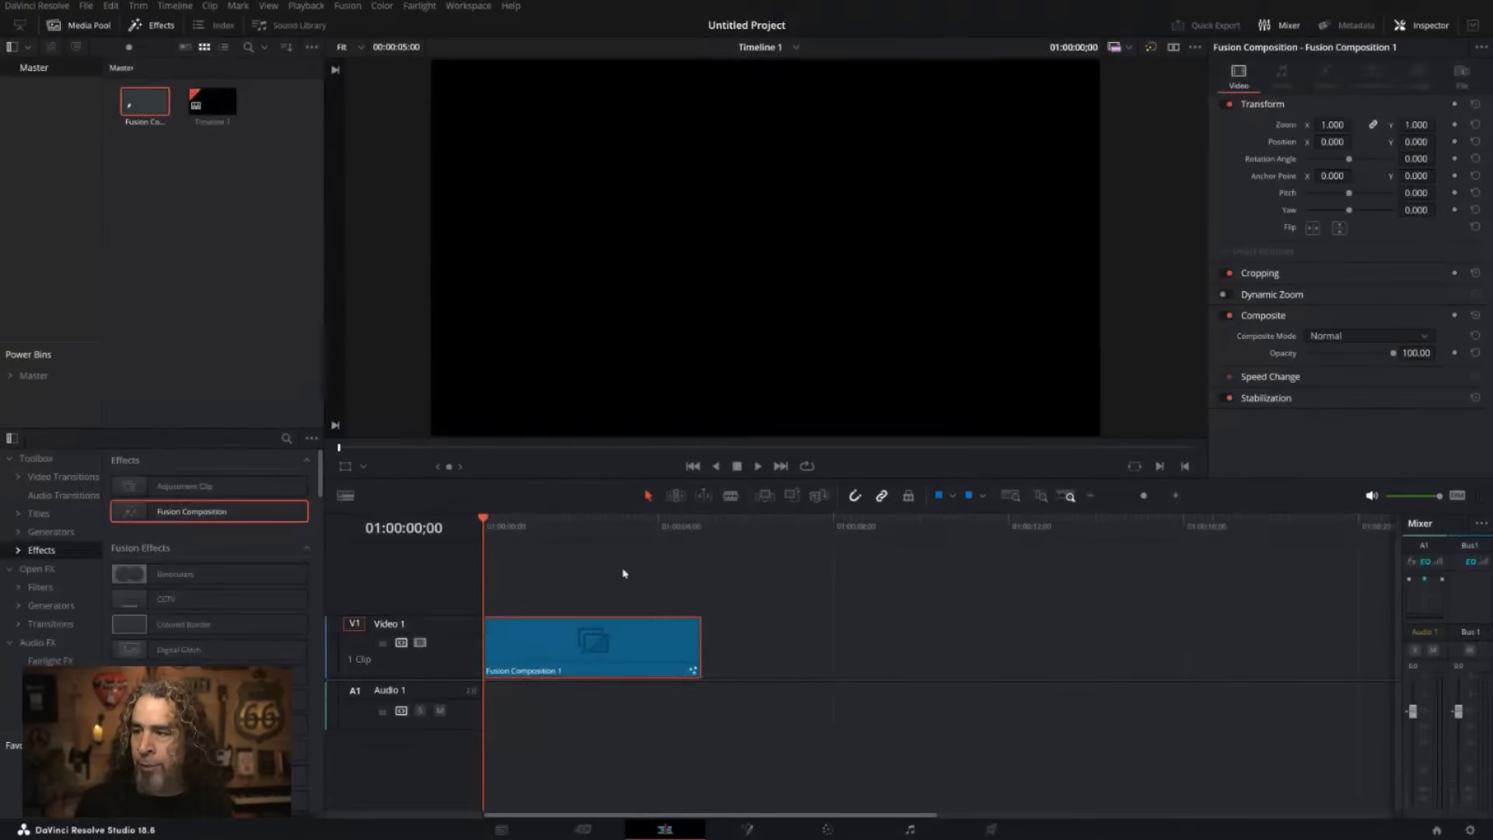
{"action": "right_click", "coordinate": [653, 568]}
{"action": "key", "text": "Escape"}
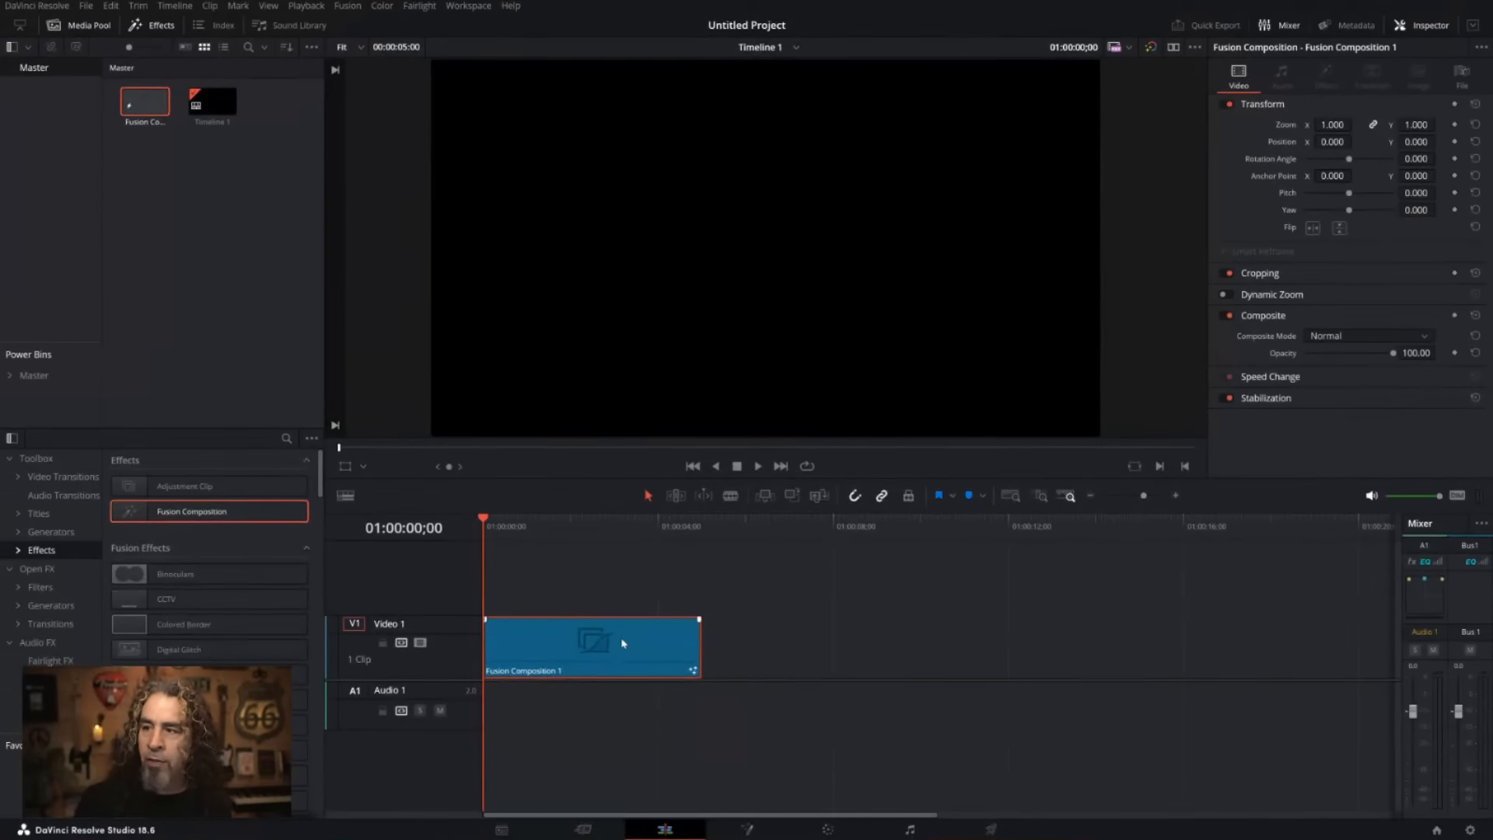
{"action": "right_click", "coordinate": [622, 643]}
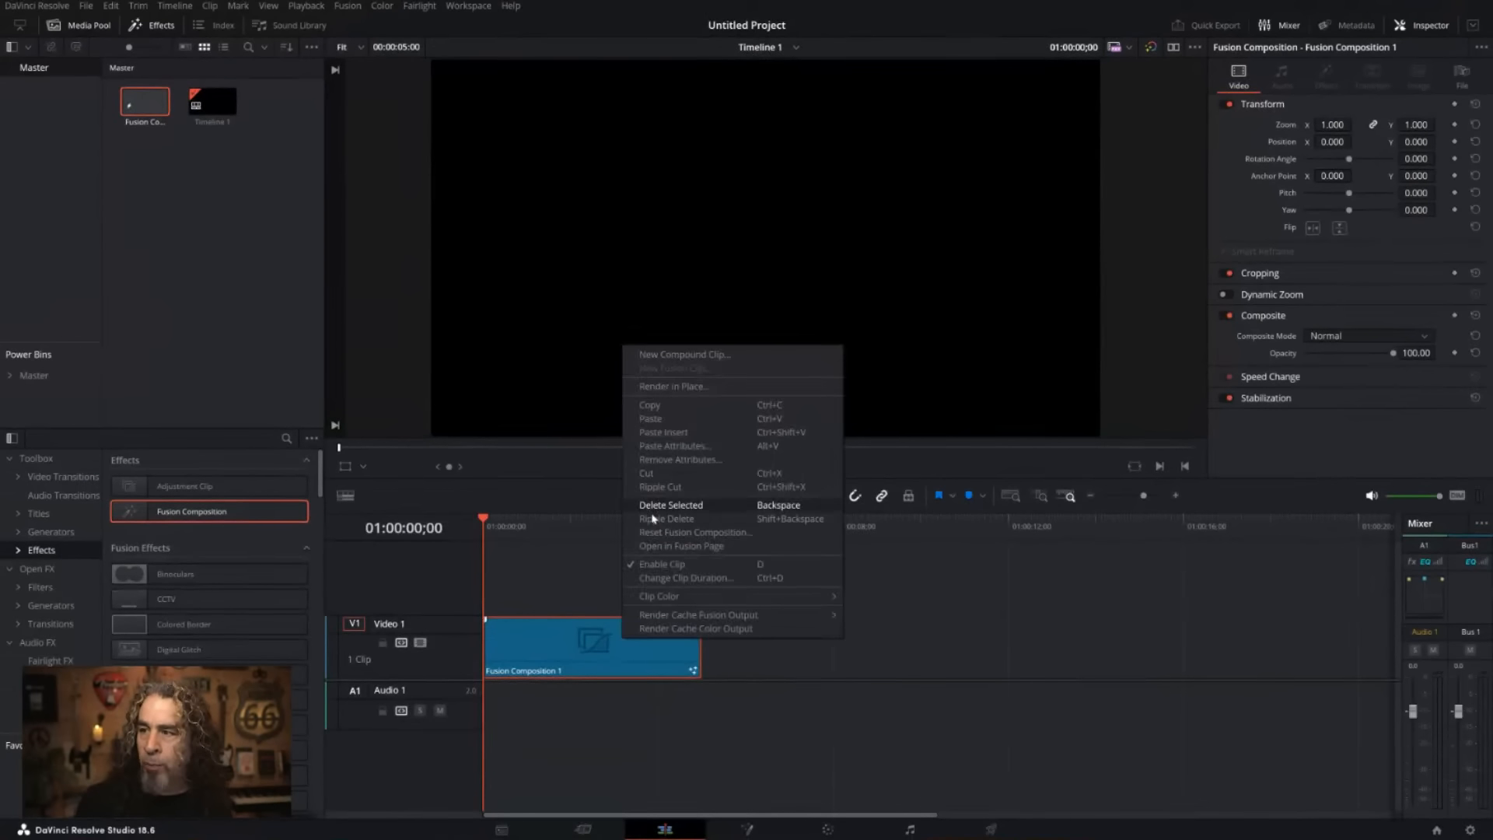
{"action": "left_click", "coordinate": [665, 544]}
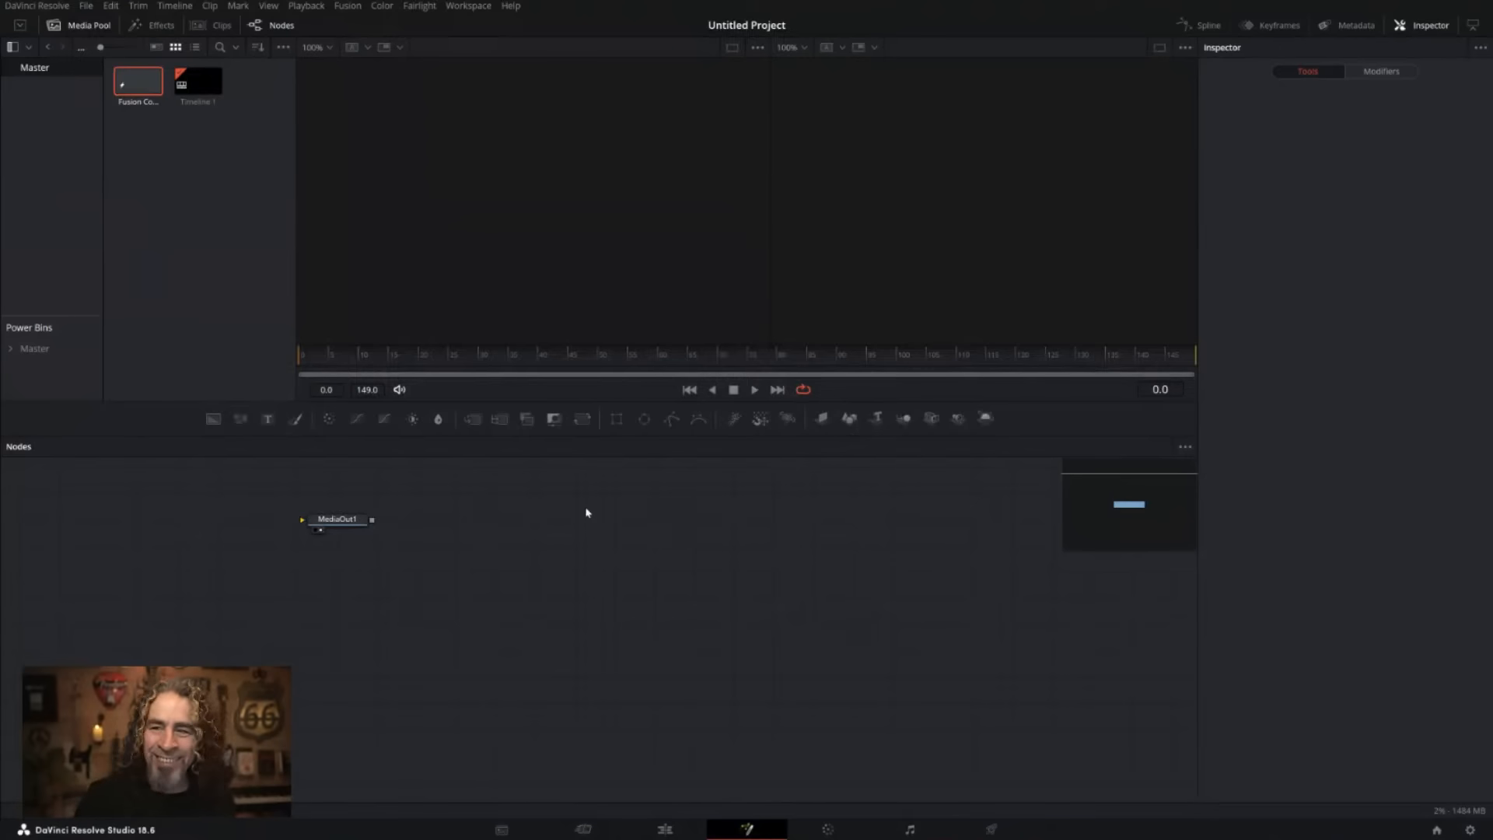
{"action": "left_click_drag", "start_coordinate": [329, 516], "coordinate": [653, 620]}
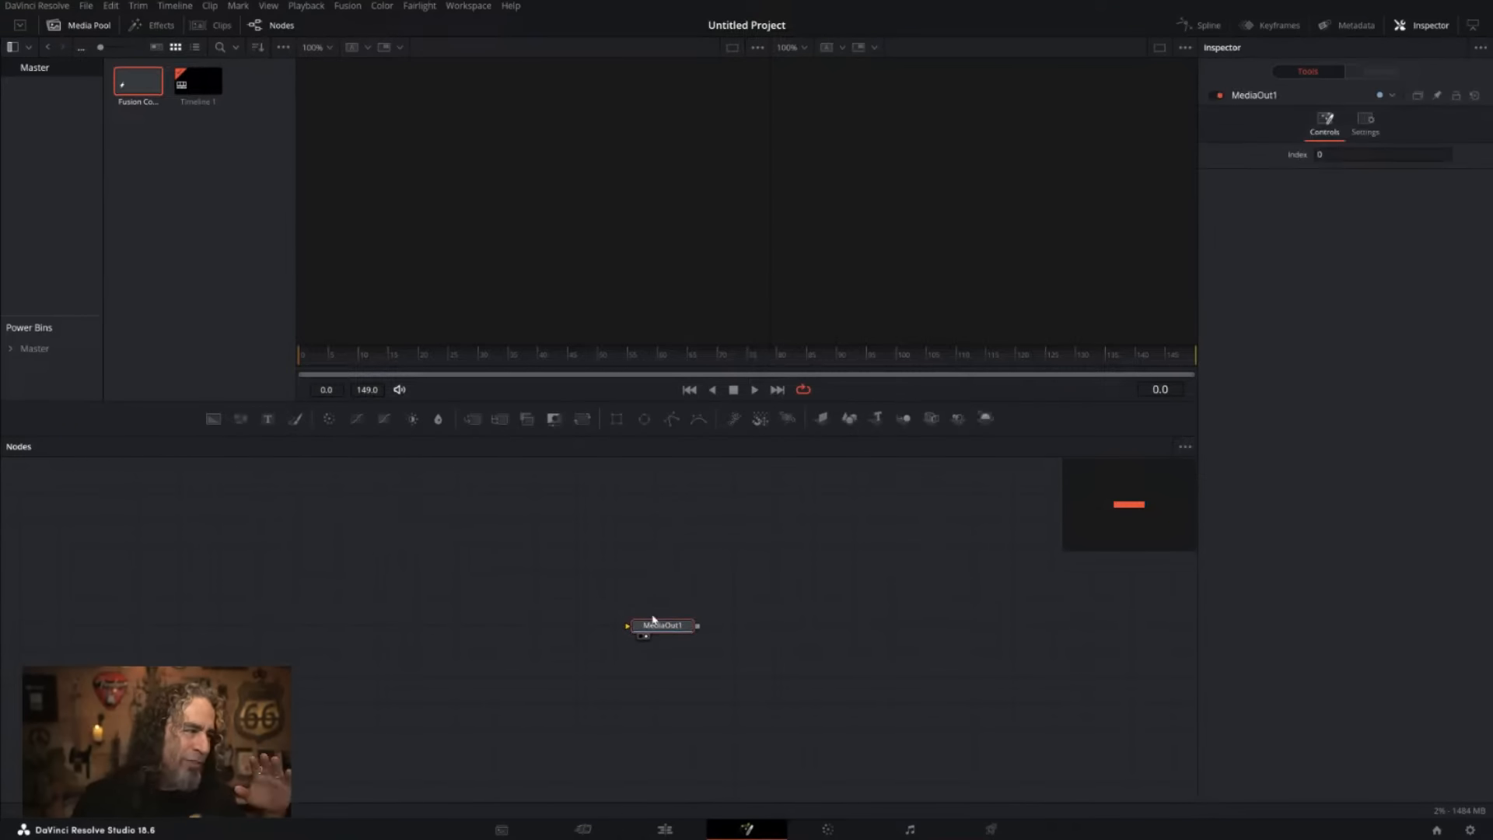
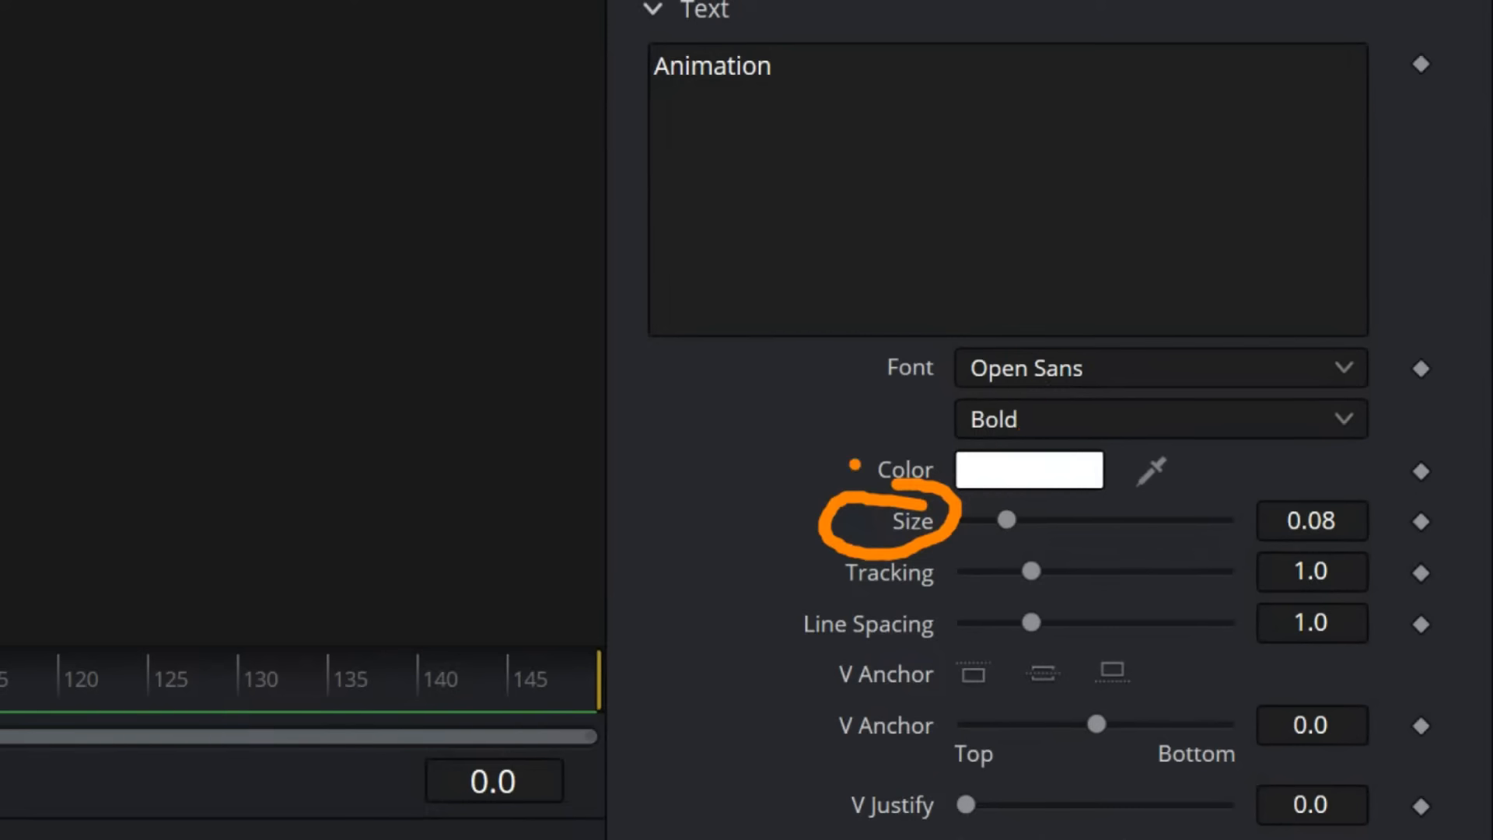
{"action": "left_click_drag", "start_coordinate": [1002, 469], "coordinate": [948, 430]}
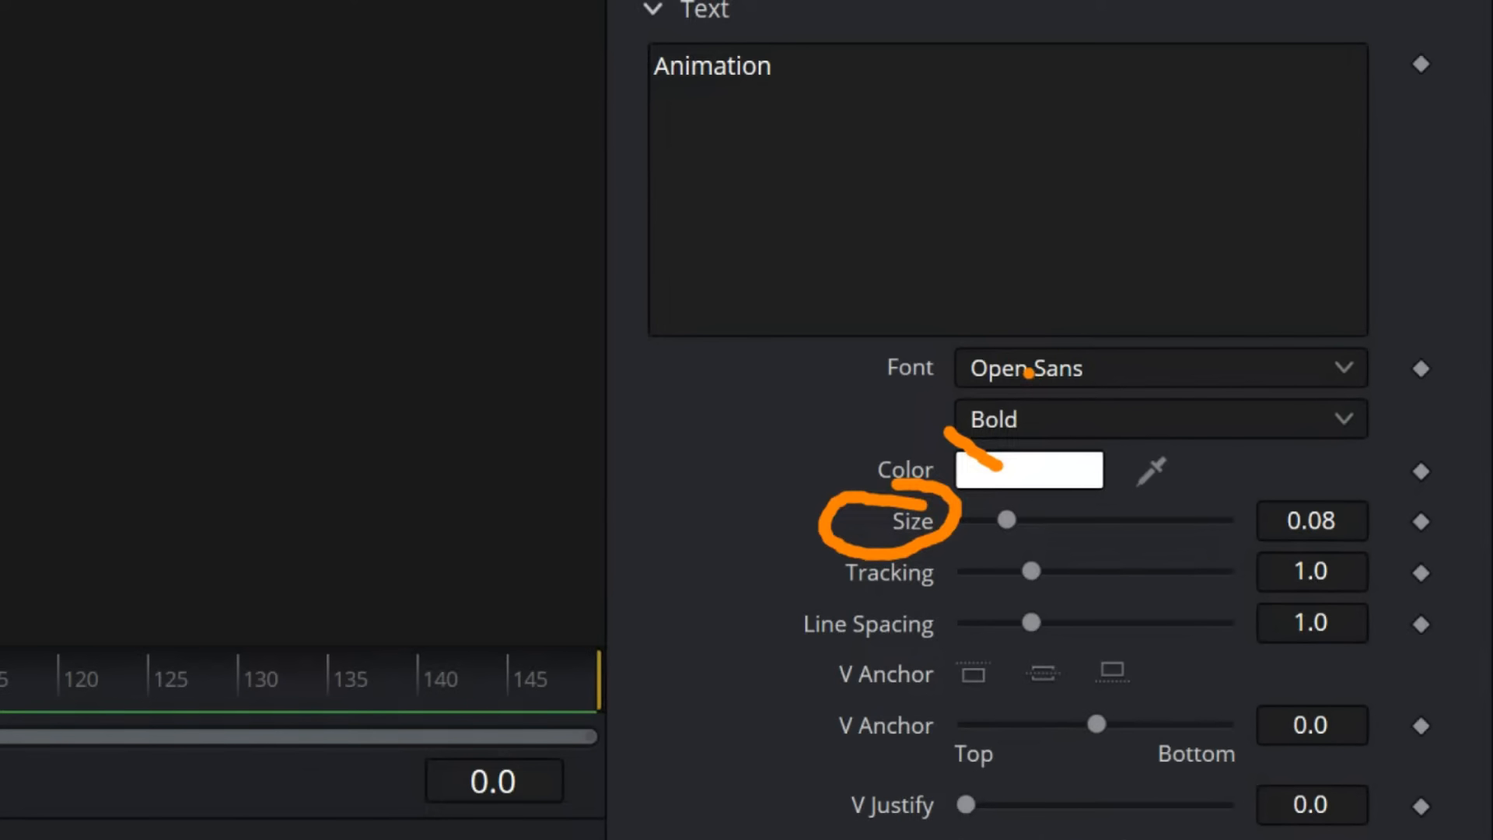
{"action": "mouse_move", "coordinate": [1062, 323]}
{"action": "left_mouse_down"}
{"action": "mouse_move", "coordinate": [1092, 359]}
{"action": "mouse_move", "coordinate": [1060, 412]}
{"action": "left_mouse_up"}
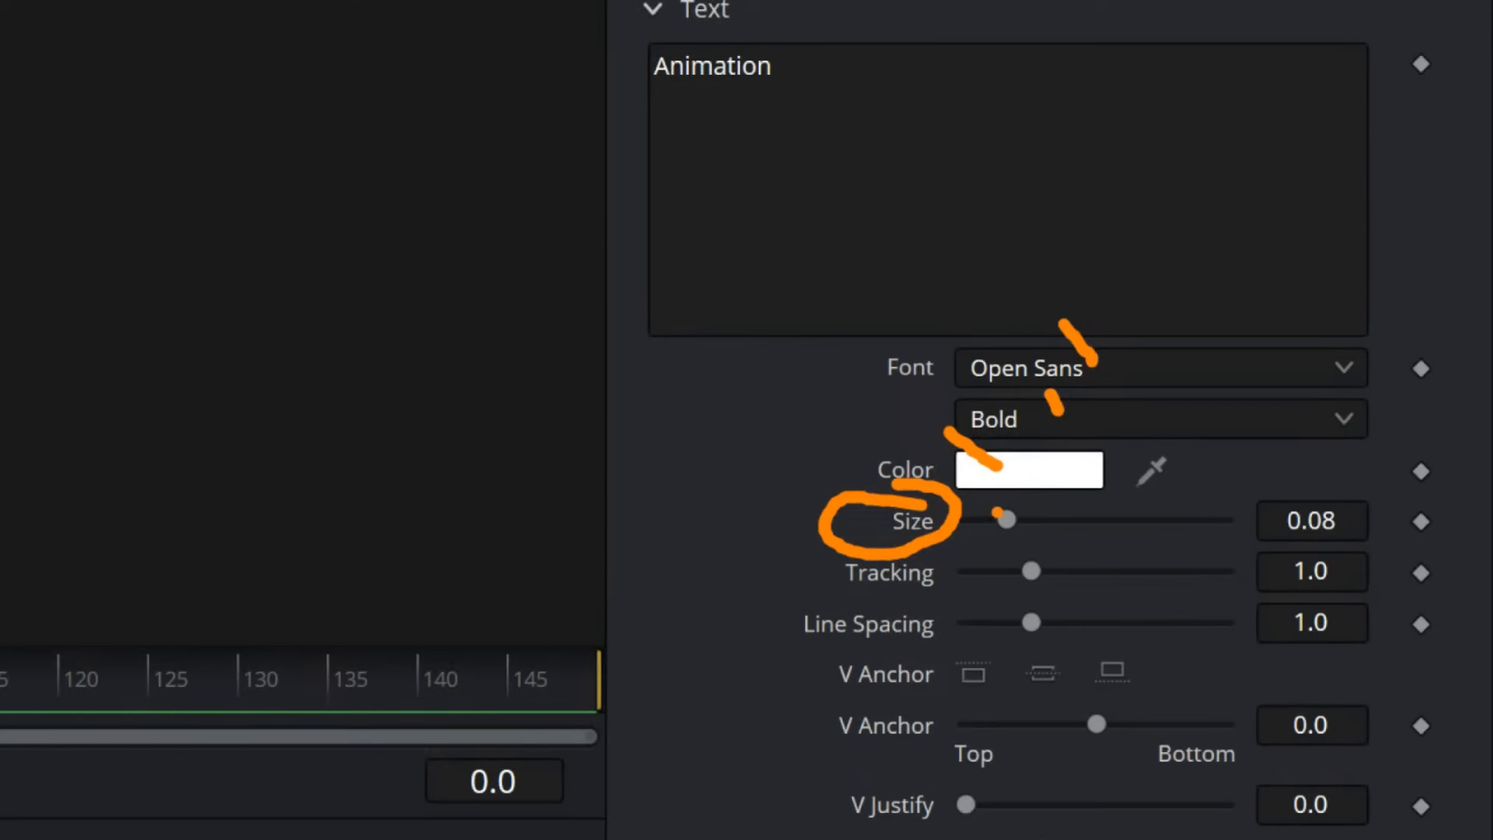
{"action": "mouse_move", "coordinate": [667, 506]}
{"action": "left_mouse_down"}
{"action": "mouse_move", "coordinate": [756, 507]}
{"action": "mouse_move", "coordinate": [775, 464]}
{"action": "mouse_move", "coordinate": [777, 514]}
{"action": "left_mouse_up"}
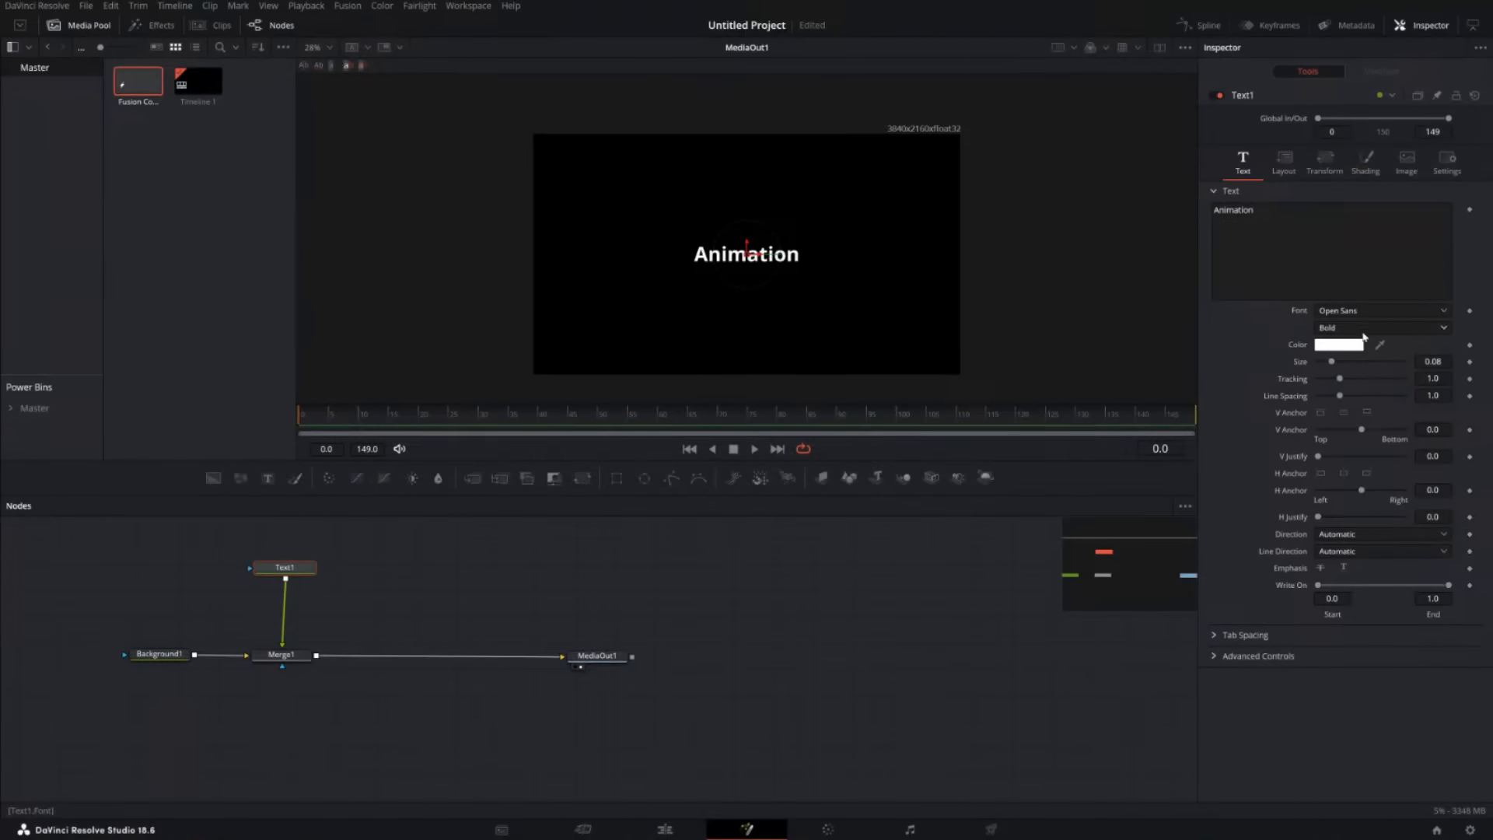
Enlarge the "Animation" text of the Text1 node to a size of about 0.1772.
{"action": "left_click_drag", "start_coordinate": [1333, 362], "coordinate": [1349, 363]}
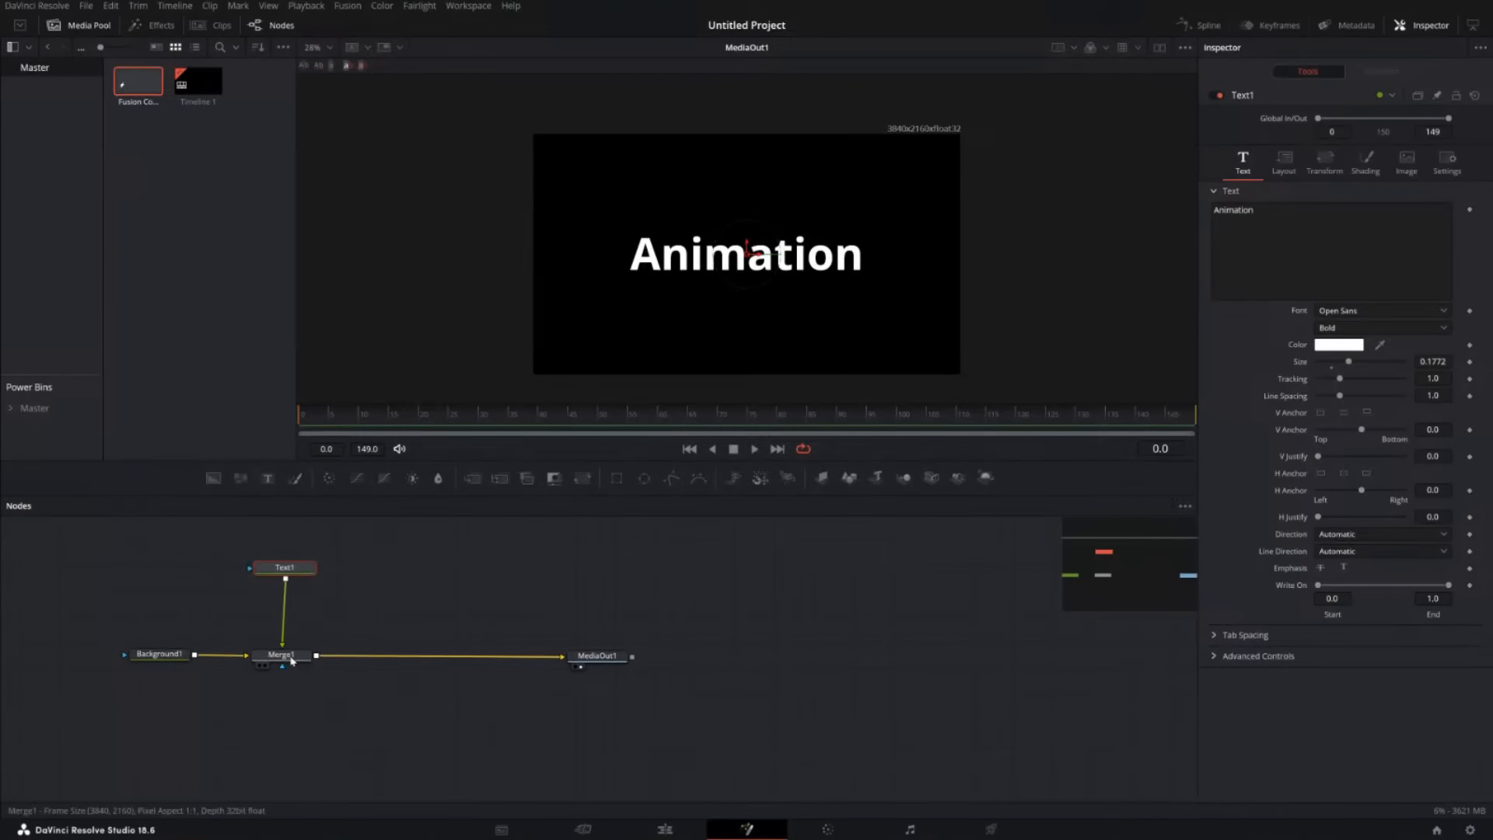
{"action": "key", "text": "ctrl+1"}
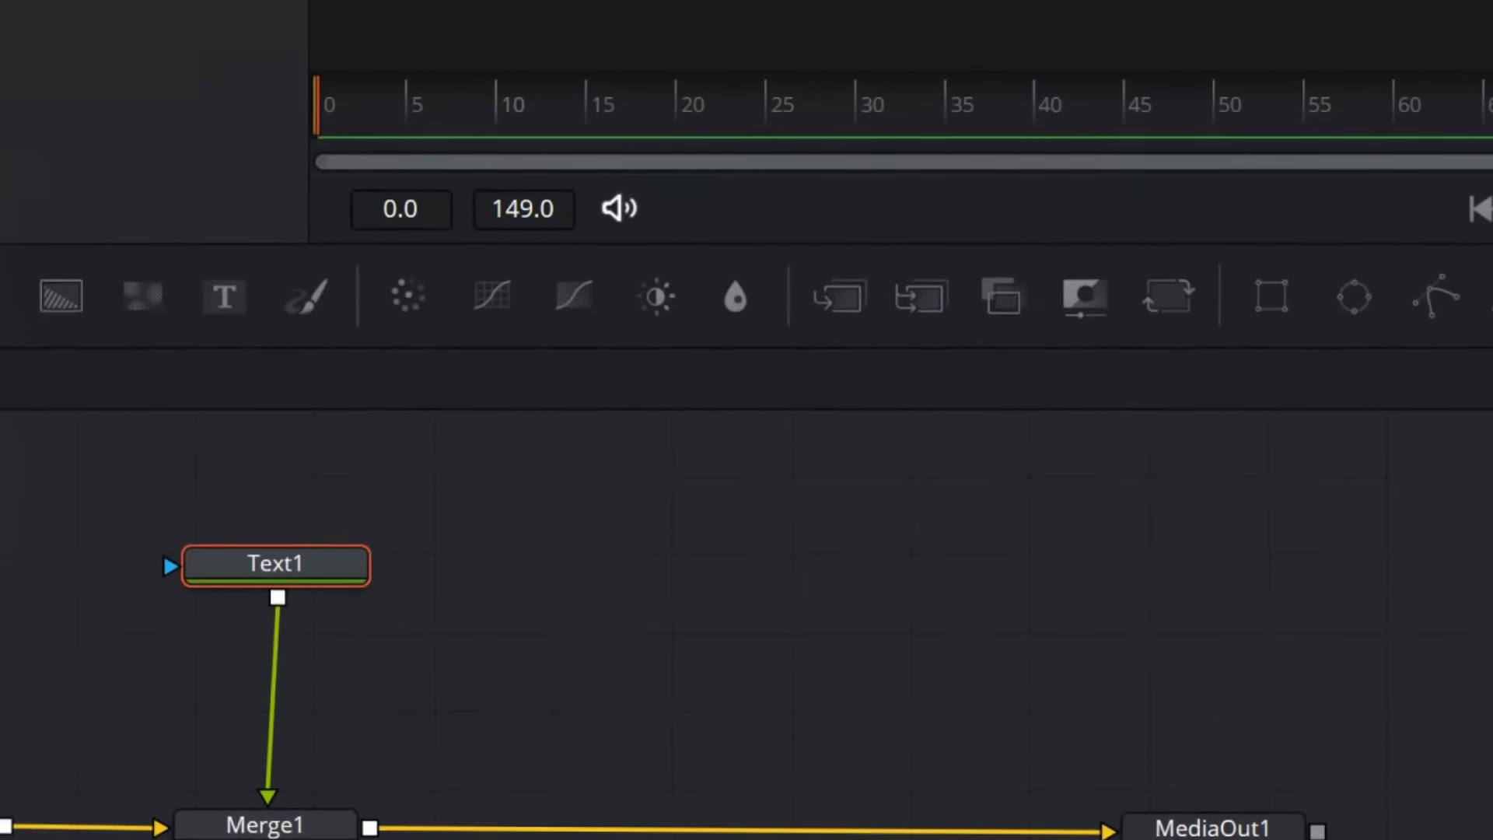
{"action": "left_click", "coordinate": [289, 573]}
{"action": "mouse_move", "coordinate": [165, 448]}
{"action": "left_mouse_down"}
{"action": "mouse_move", "coordinate": [514, 730]}
{"action": "mouse_move", "coordinate": [121, 353]}
{"action": "left_mouse_up"}
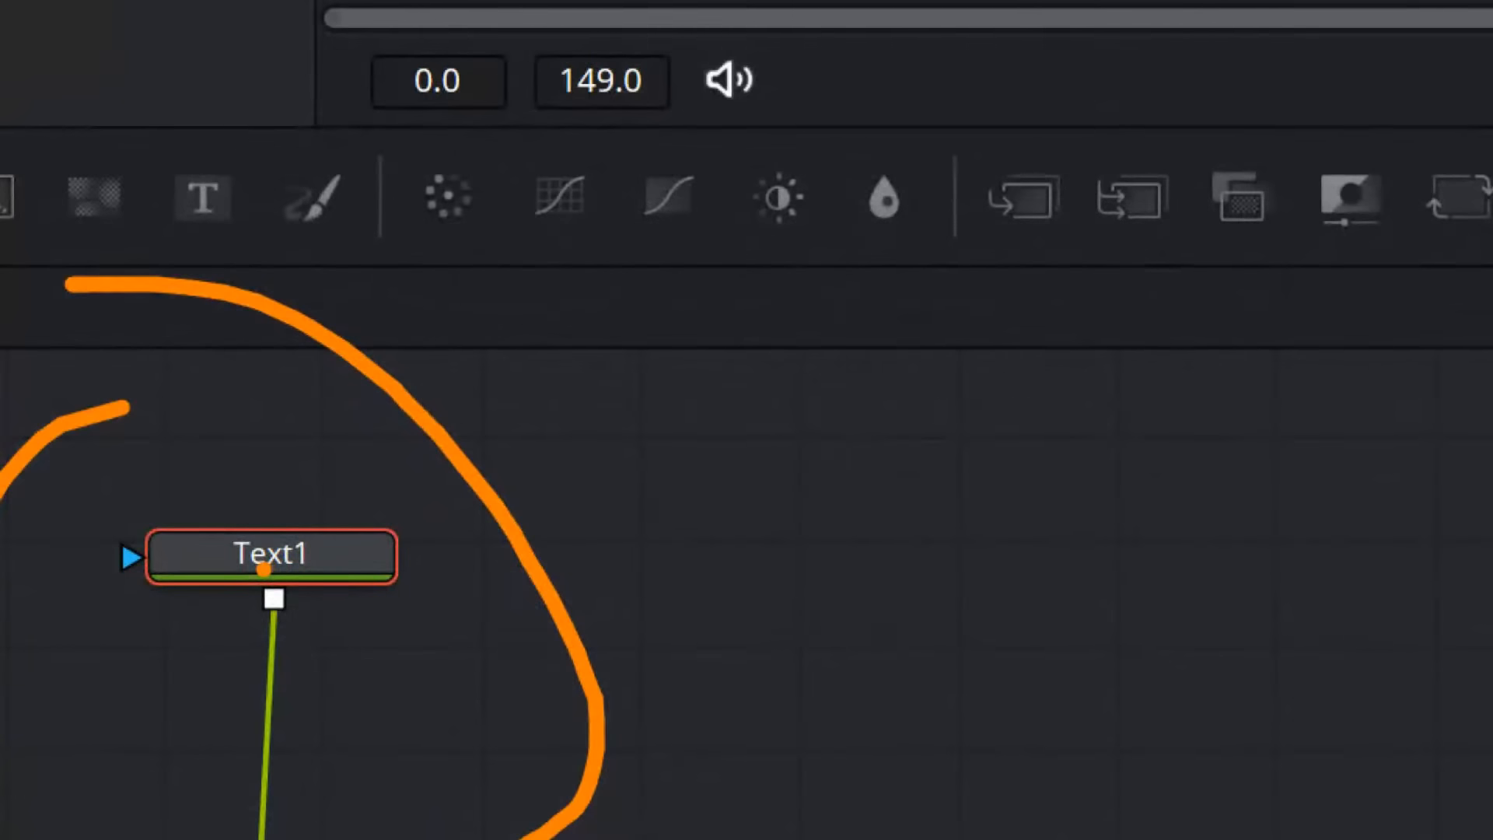
{"action": "key", "text": "Escape"}
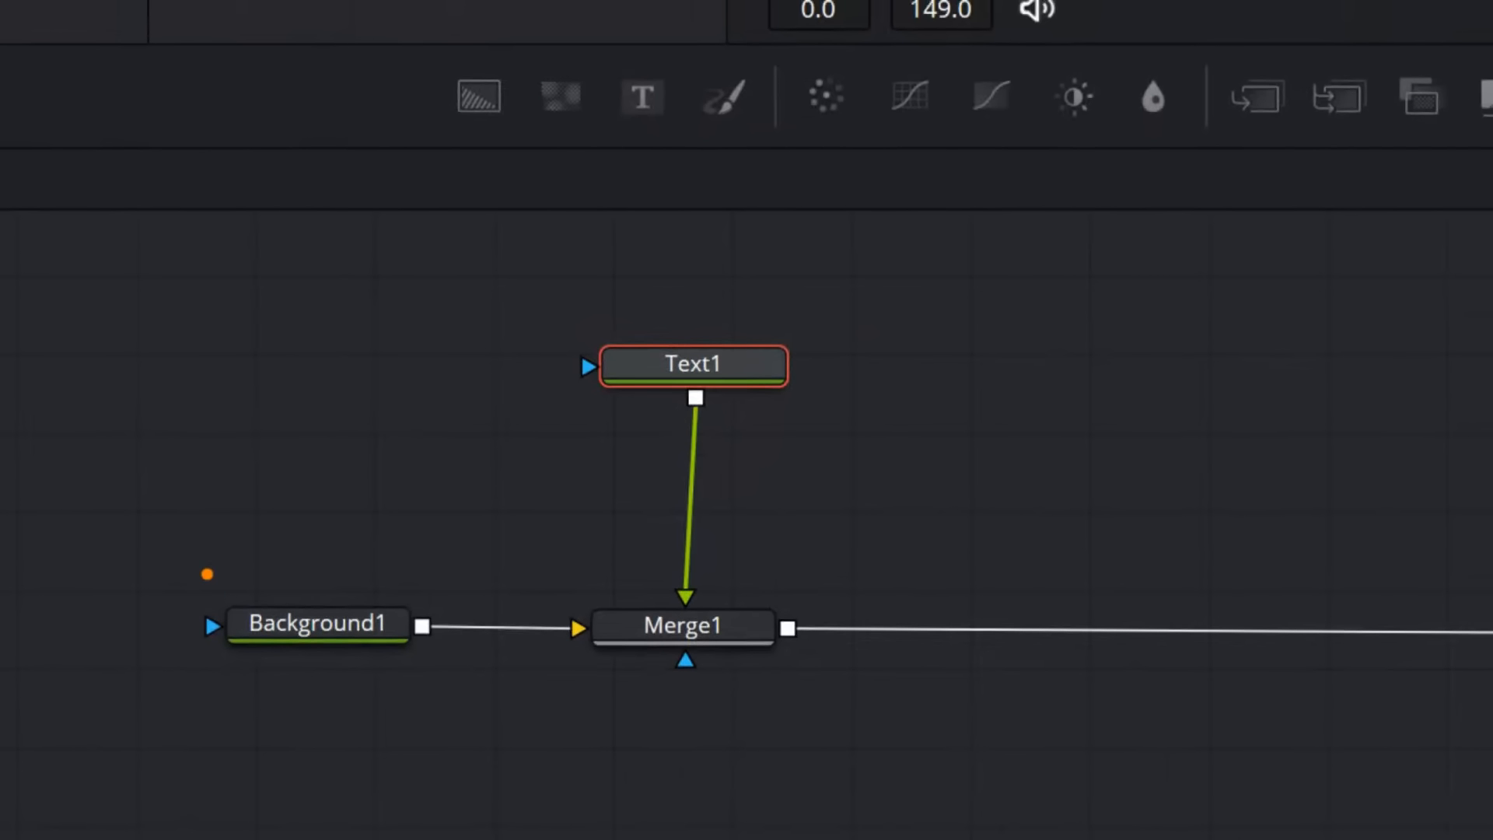
{"action": "mouse_move", "coordinate": [113, 633]}
{"action": "left_mouse_down"}
{"action": "mouse_move", "coordinate": [127, 676]}
{"action": "mouse_move", "coordinate": [465, 674]}
{"action": "left_mouse_up"}
{"action": "mouse_move", "coordinate": [1235, 682]}
{"action": "left_mouse_down"}
{"action": "mouse_move", "coordinate": [1481, 619]}
{"action": "mouse_move", "coordinate": [0, 590]}
{"action": "left_mouse_up"}
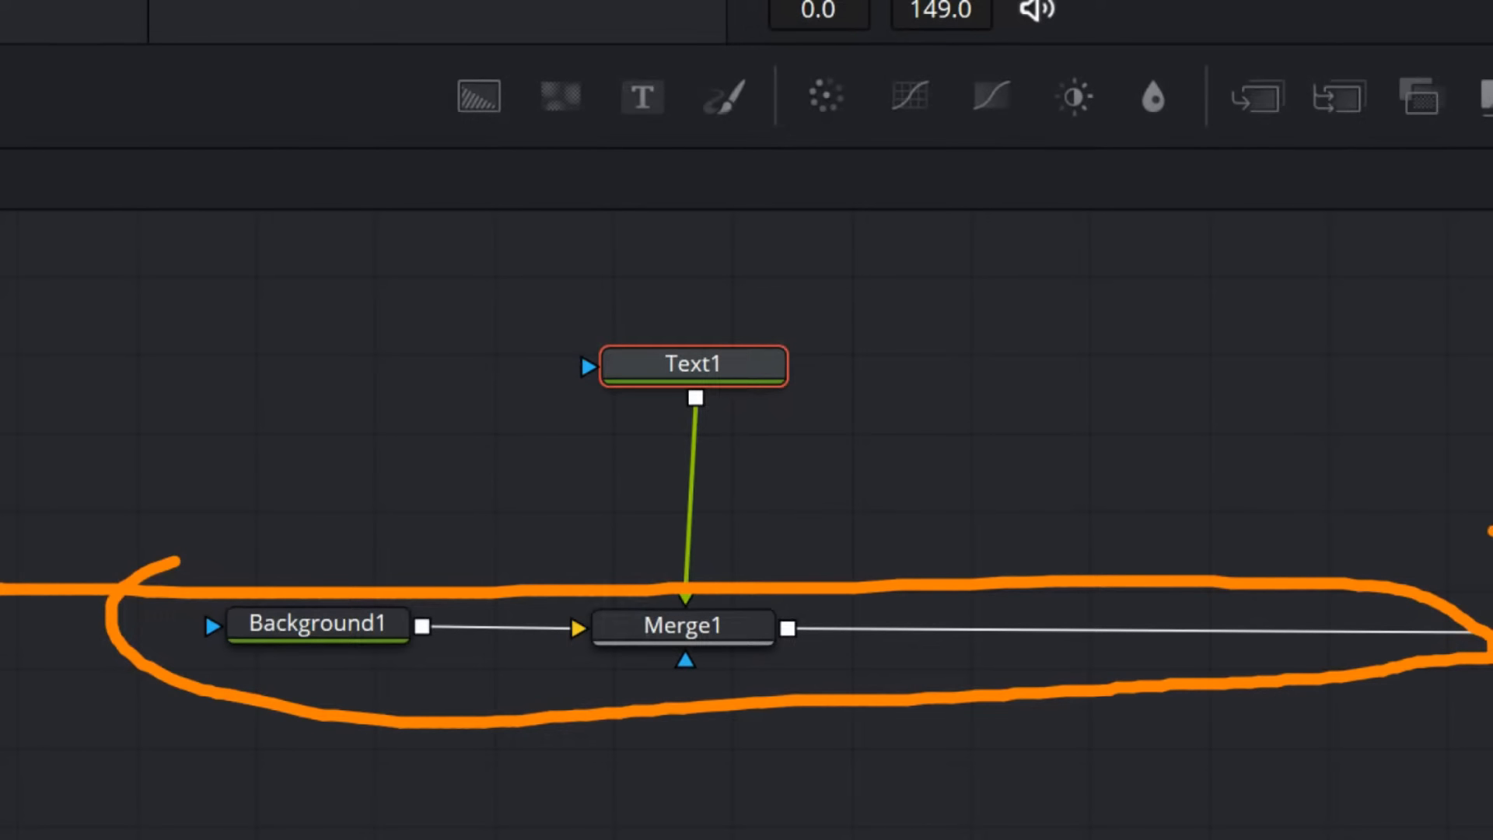
{"action": "mouse_move", "coordinate": [938, 522]}
{"action": "left_mouse_down"}
{"action": "mouse_move", "coordinate": [970, 613]}
{"action": "mouse_move", "coordinate": [1070, 521]}
{"action": "left_mouse_up"}
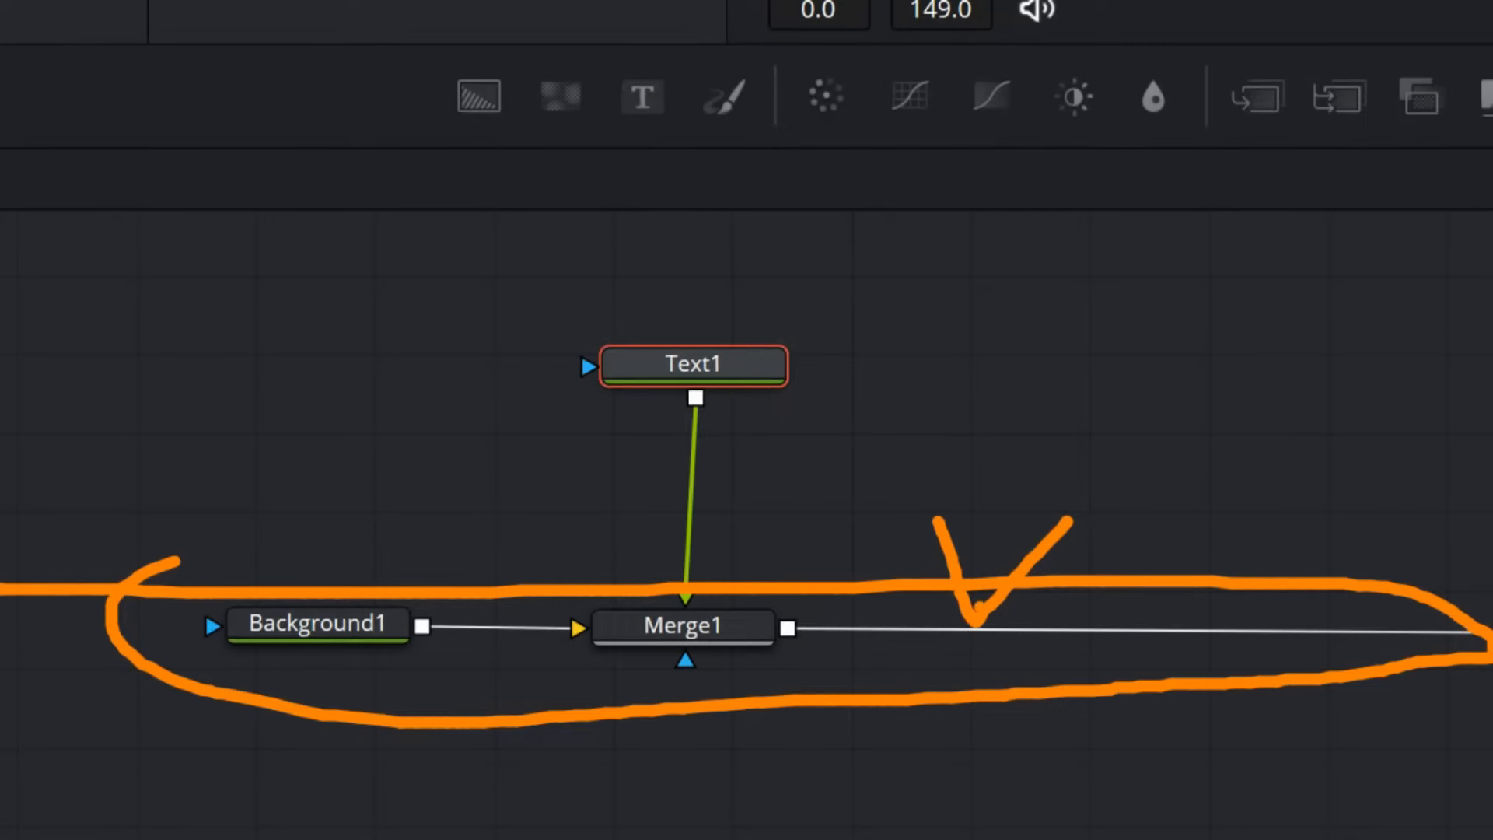
{"action": "left_click_drag", "start_coordinate": [976, 614], "coordinate": [1040, 434]}
{"action": "mouse_move", "coordinate": [306, 505]}
{"action": "left_mouse_down"}
{"action": "mouse_move", "coordinate": [308, 396]}
{"action": "mouse_move", "coordinate": [308, 464]}
{"action": "mouse_move", "coordinate": [361, 497]}
{"action": "mouse_move", "coordinate": [290, 509]}
{"action": "left_mouse_up"}
{"action": "left_click_drag", "start_coordinate": [652, 214], "coordinate": [667, 286]}
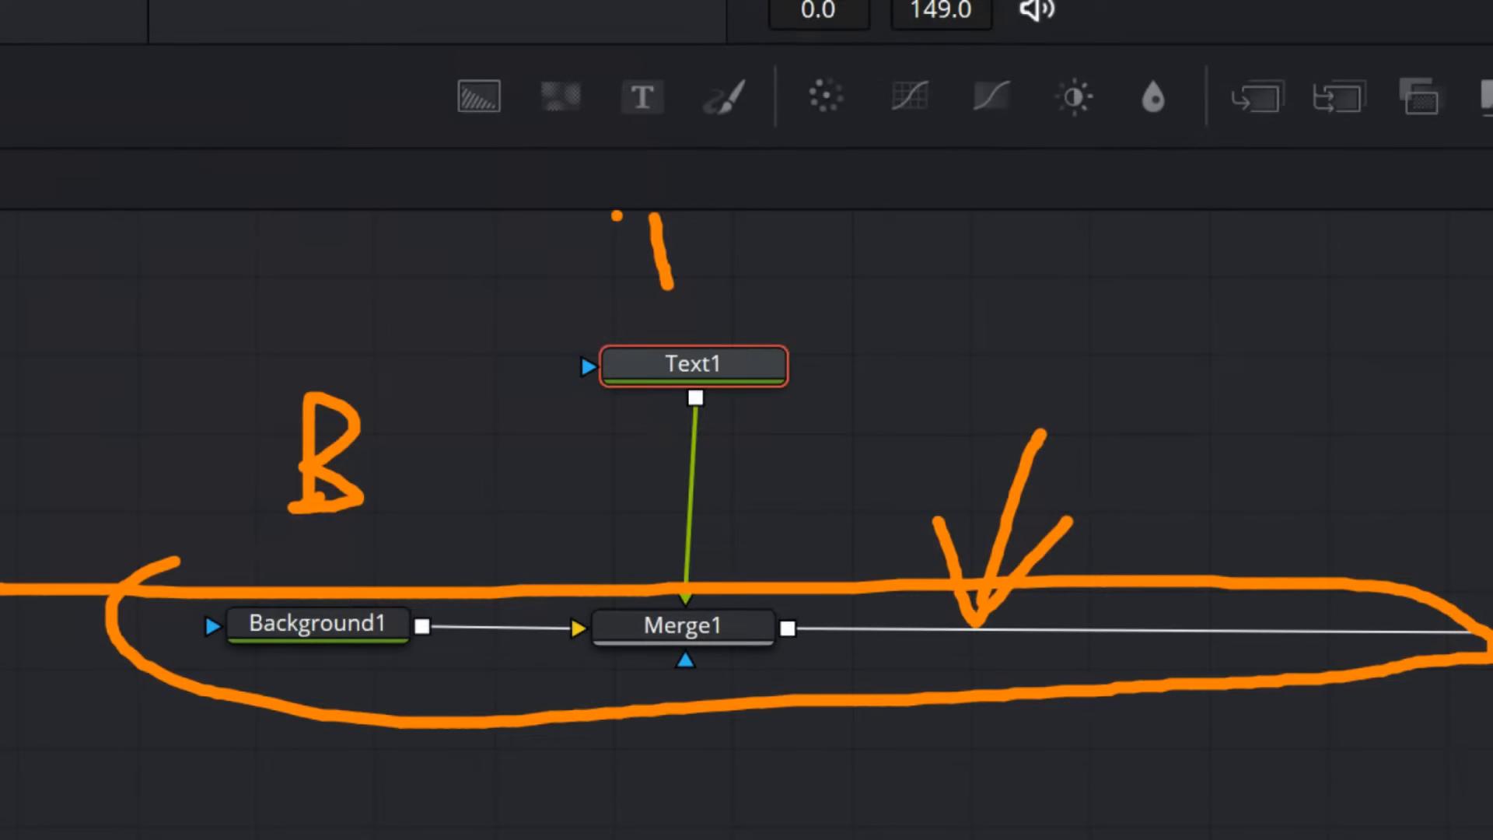
{"action": "mouse_move", "coordinate": [617, 239]}
{"action": "left_mouse_down"}
{"action": "mouse_move", "coordinate": [780, 158]}
{"action": "mouse_move", "coordinate": [775, 179]}
{"action": "left_mouse_up"}
{"action": "left_click_drag", "start_coordinate": [922, 330], "coordinate": [966, 424]}
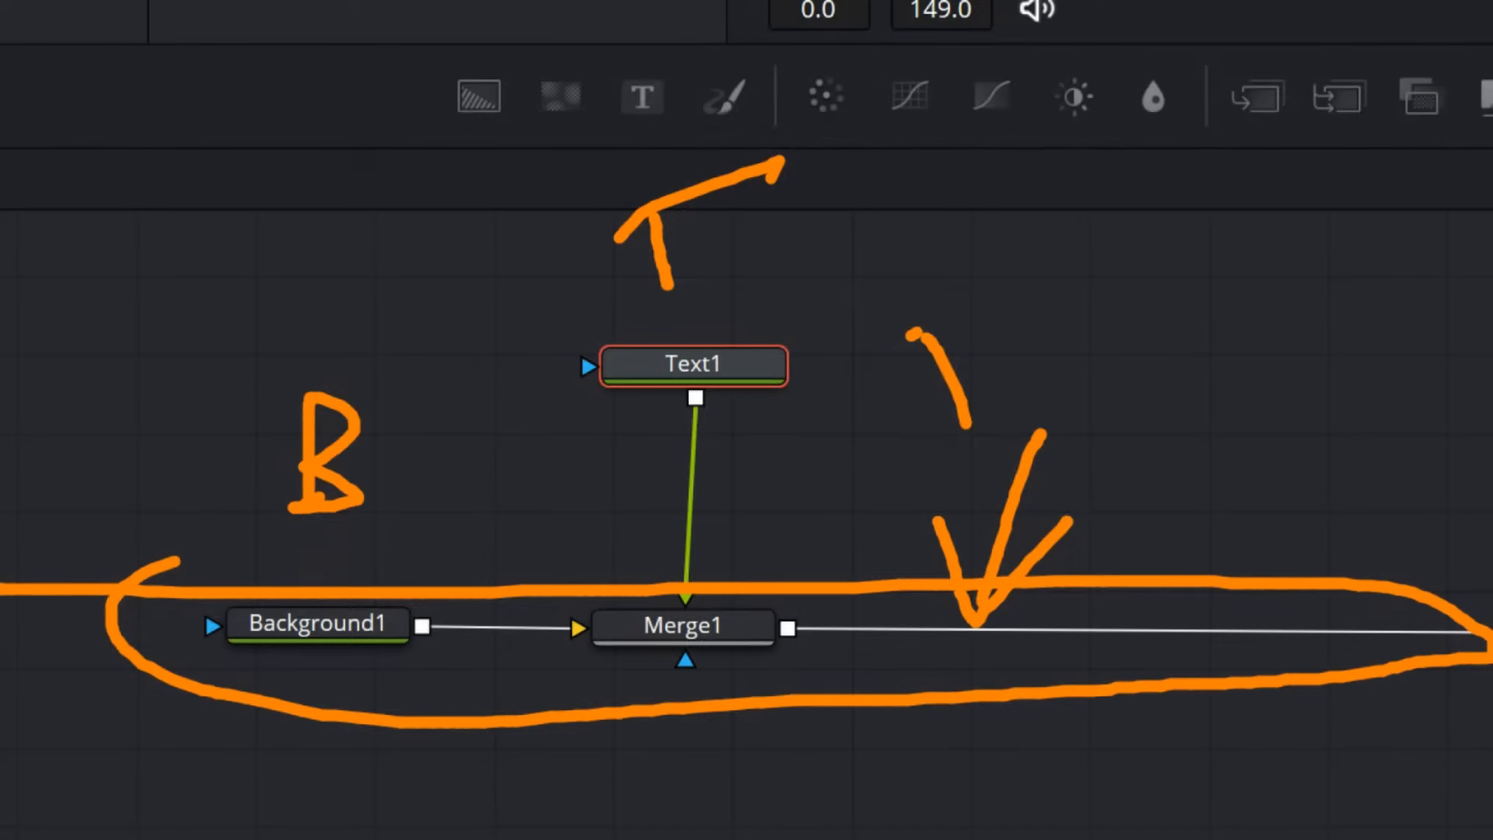
{"action": "left_click_drag", "start_coordinate": [896, 360], "coordinate": [1029, 266]}
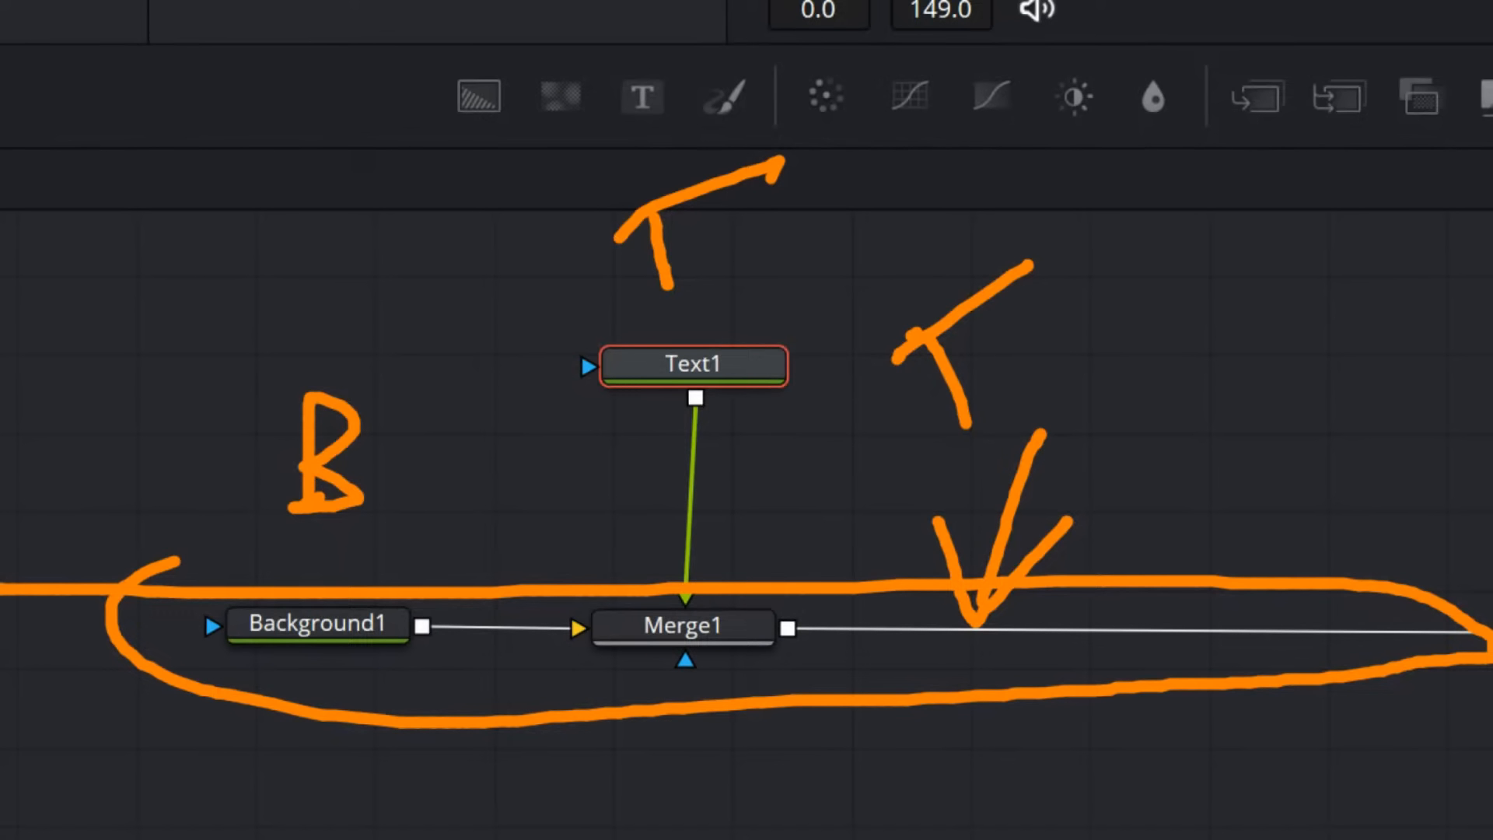
{"action": "mouse_move", "coordinate": [1012, 479]}
{"action": "left_mouse_down"}
{"action": "mouse_move", "coordinate": [1018, 621]}
{"action": "mouse_move", "coordinate": [945, 480]}
{"action": "left_mouse_up"}
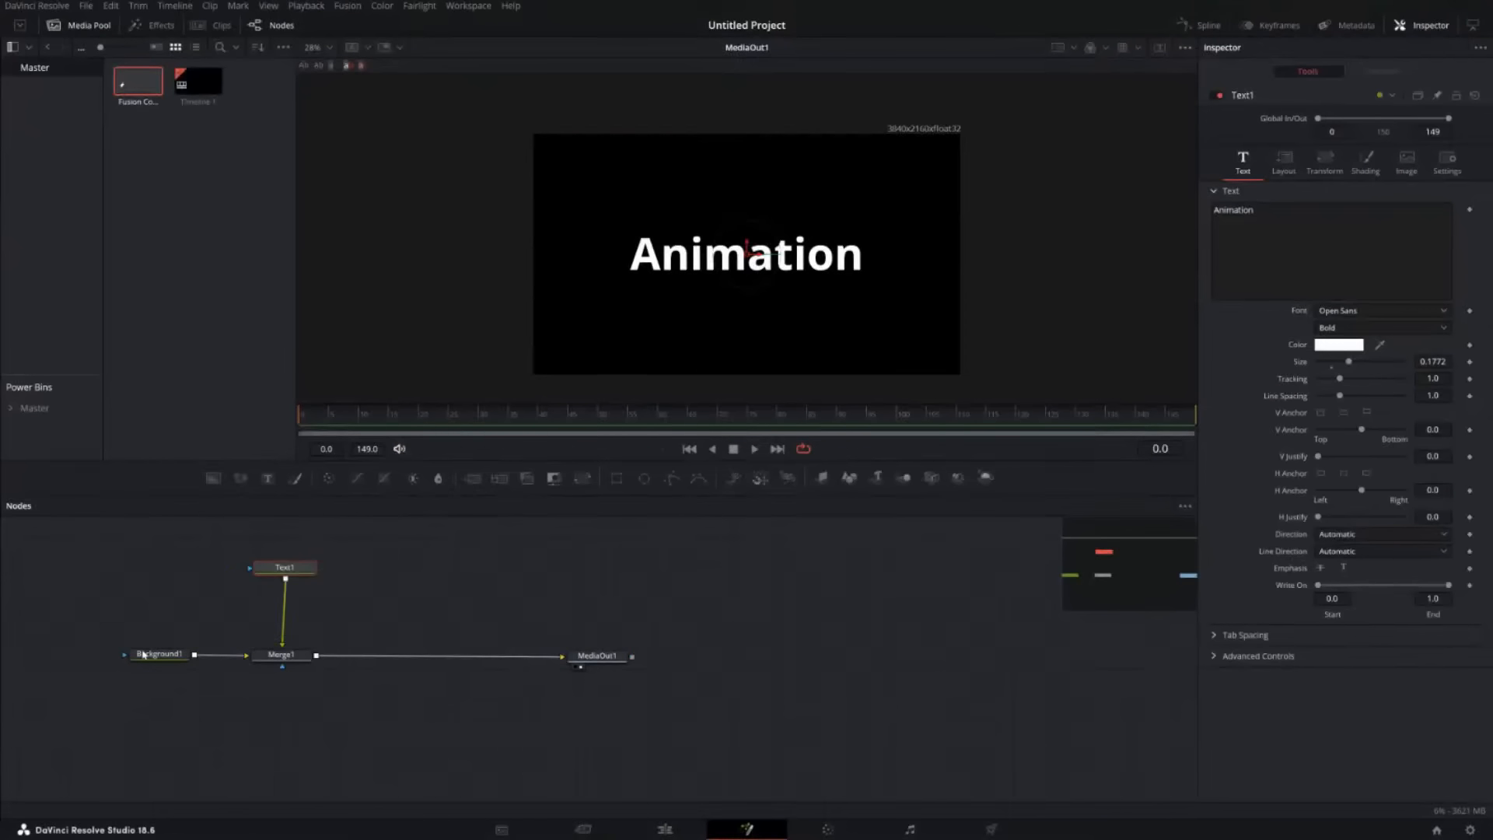
Add a second Text+ node after Merge1 so that it is merged into the flow towards MediaOut1.
{"action": "left_click", "coordinate": [282, 658]}
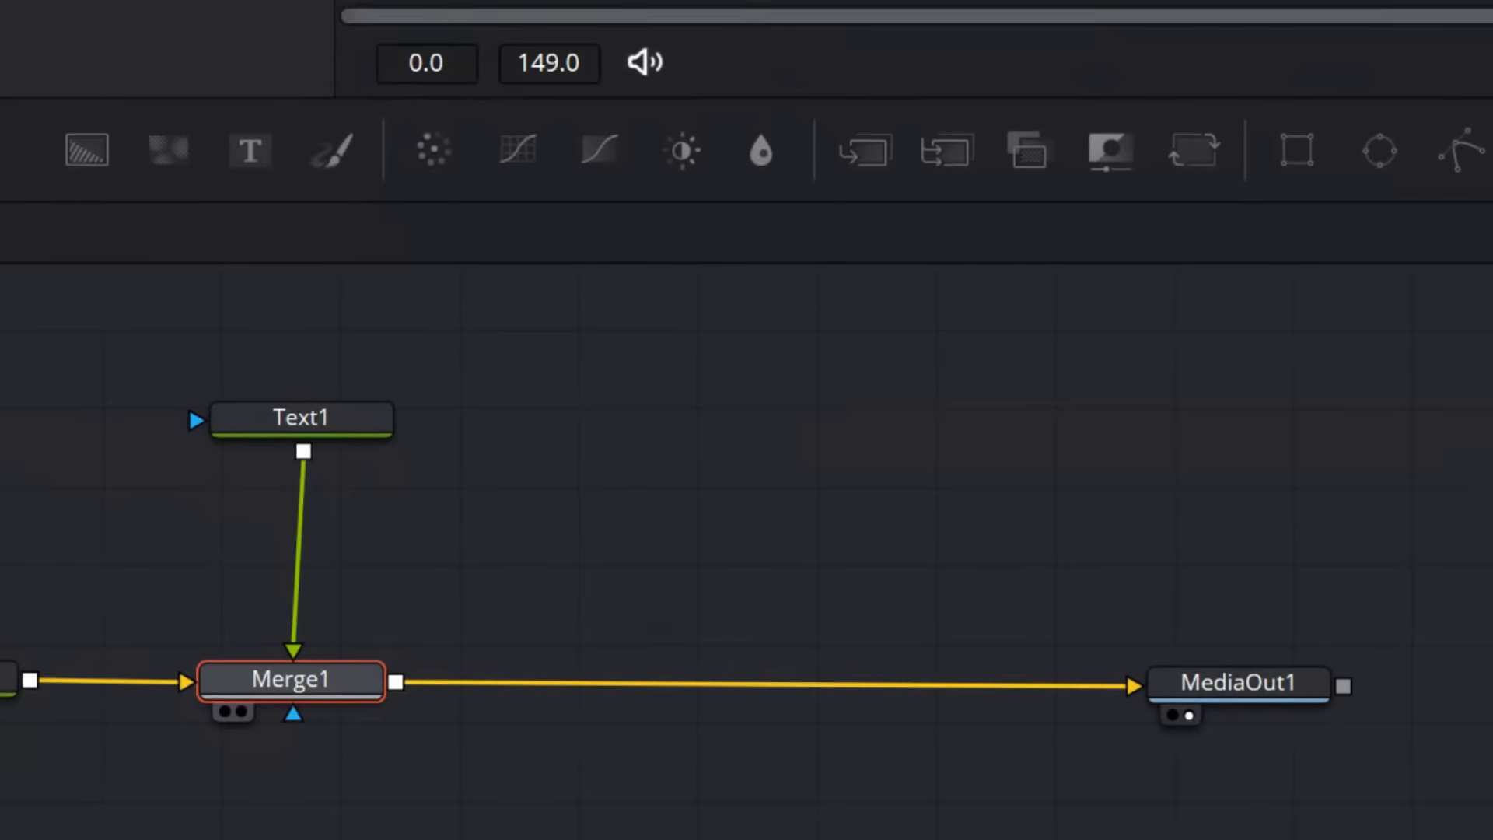
{"action": "mouse_move", "coordinate": [286, 310]}
{"action": "left_mouse_down"}
{"action": "mouse_move", "coordinate": [253, 342]}
{"action": "mouse_move", "coordinate": [288, 418]}
{"action": "mouse_move", "coordinate": [281, 339]}
{"action": "mouse_move", "coordinate": [297, 396]}
{"action": "left_mouse_up"}
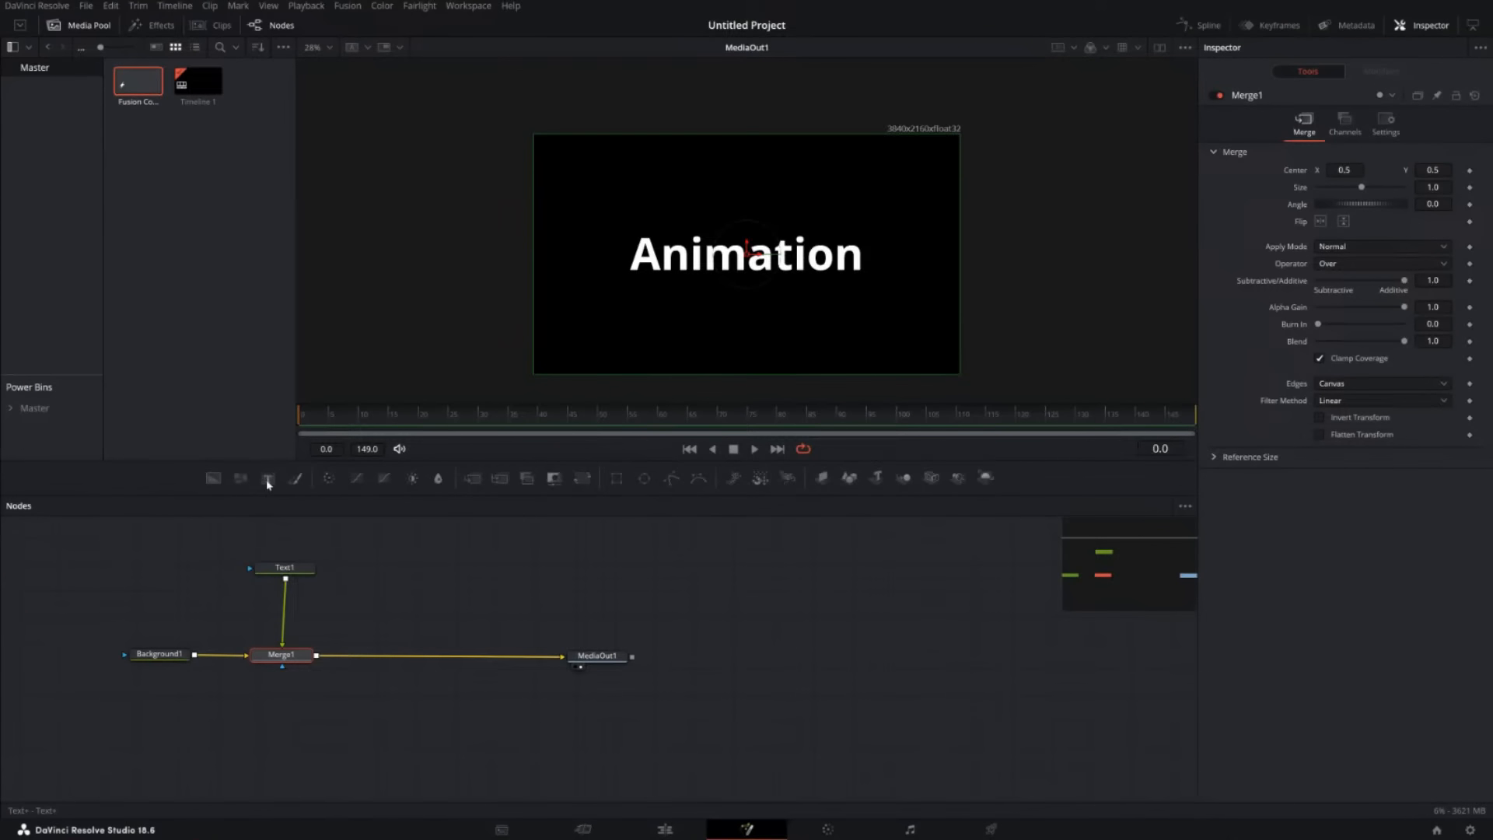
{"action": "left_click", "coordinate": [267, 479]}
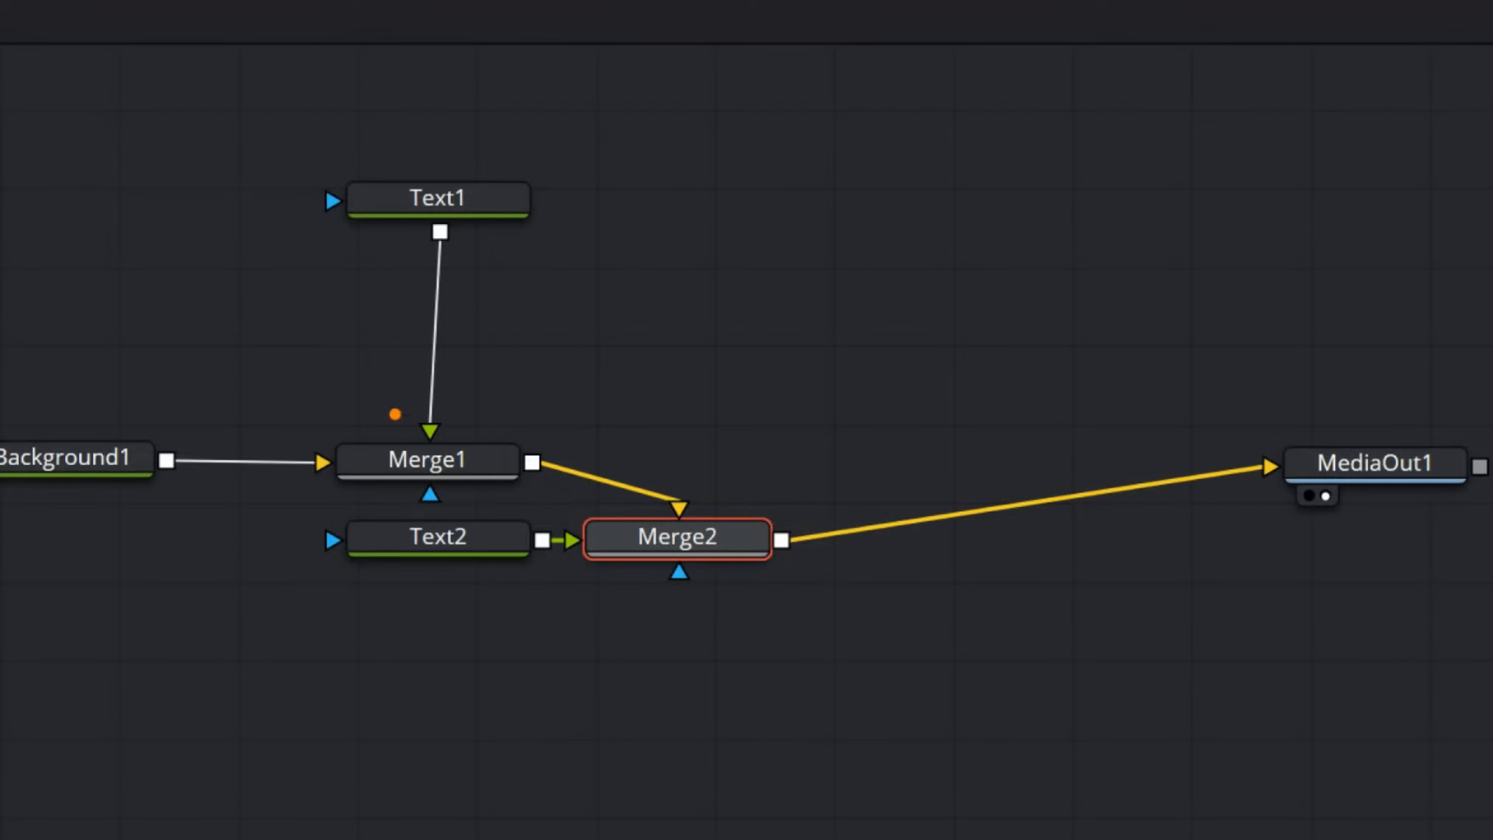
{"action": "left_click_drag", "start_coordinate": [643, 531], "coordinate": [672, 479]}
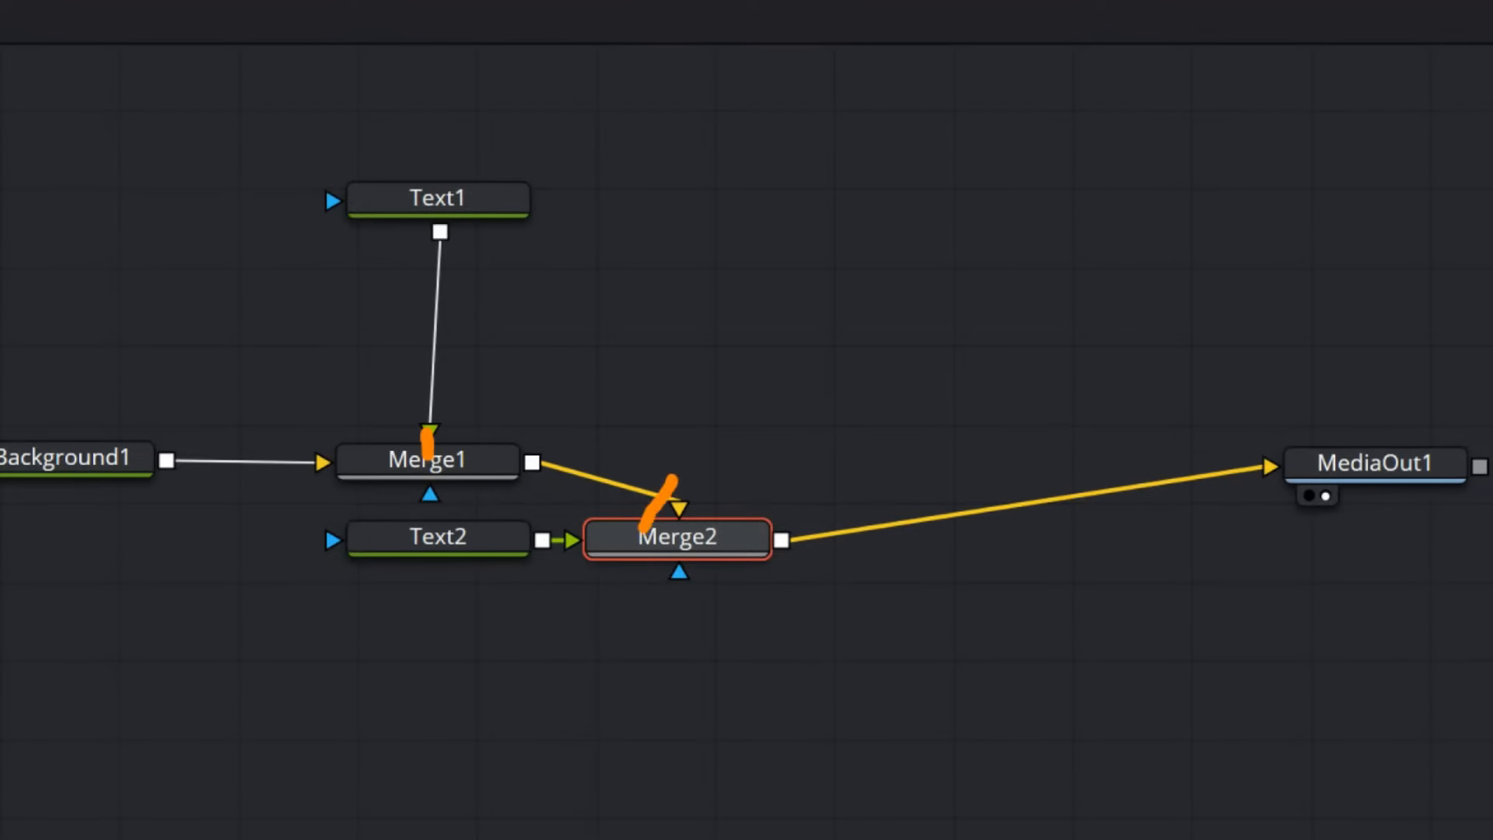
{"action": "left_click_drag", "start_coordinate": [423, 205], "coordinate": [428, 165]}
{"action": "left_click_drag", "start_coordinate": [434, 551], "coordinate": [406, 611]}
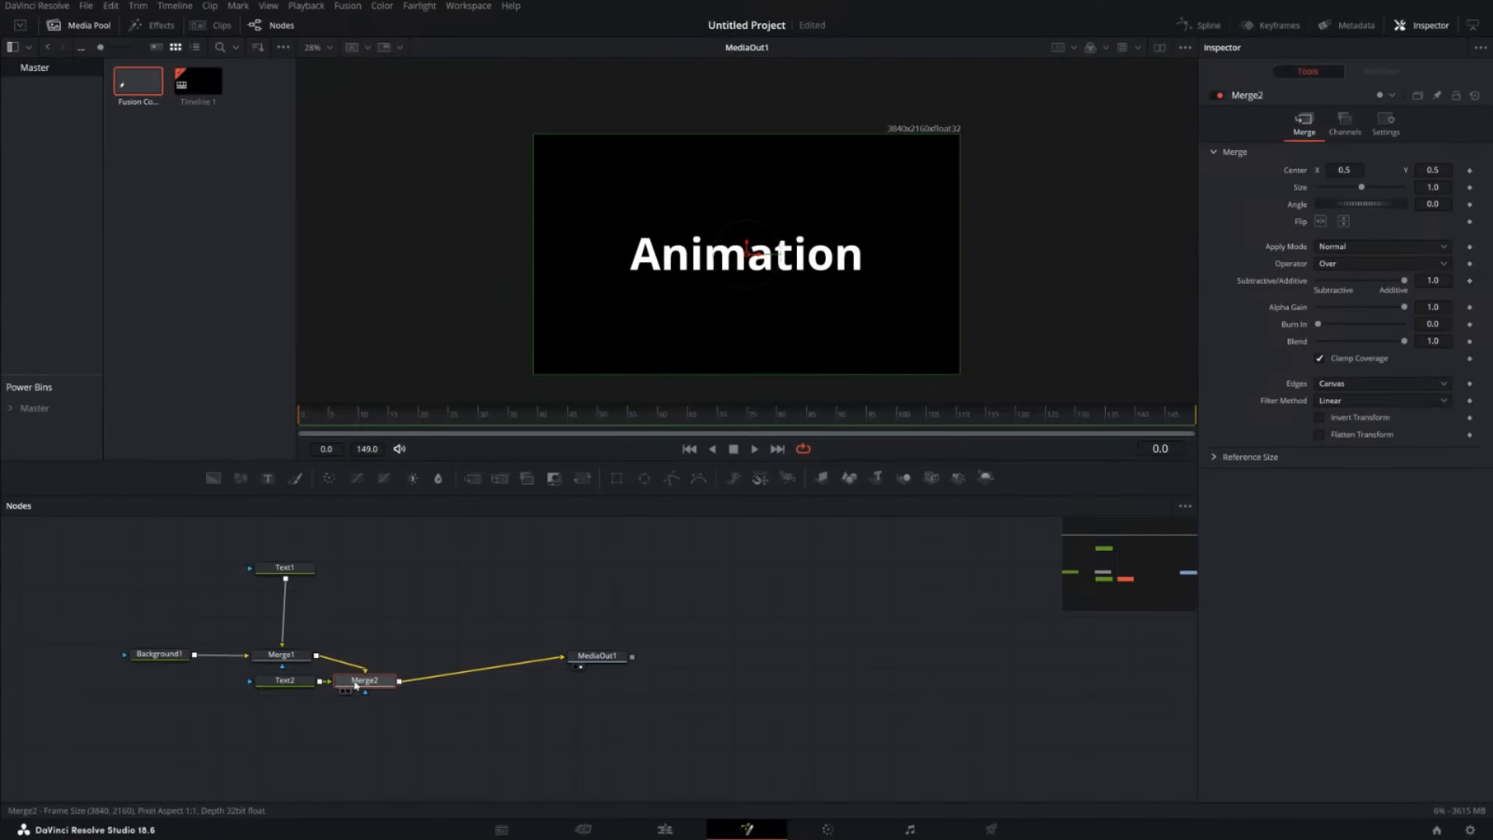
Arrange Merge2 in line between Merge1 and MediaOut1 with the Text2 node directly above it, and select Text1.
{"action": "left_click_drag", "start_coordinate": [357, 683], "coordinate": [393, 571]}
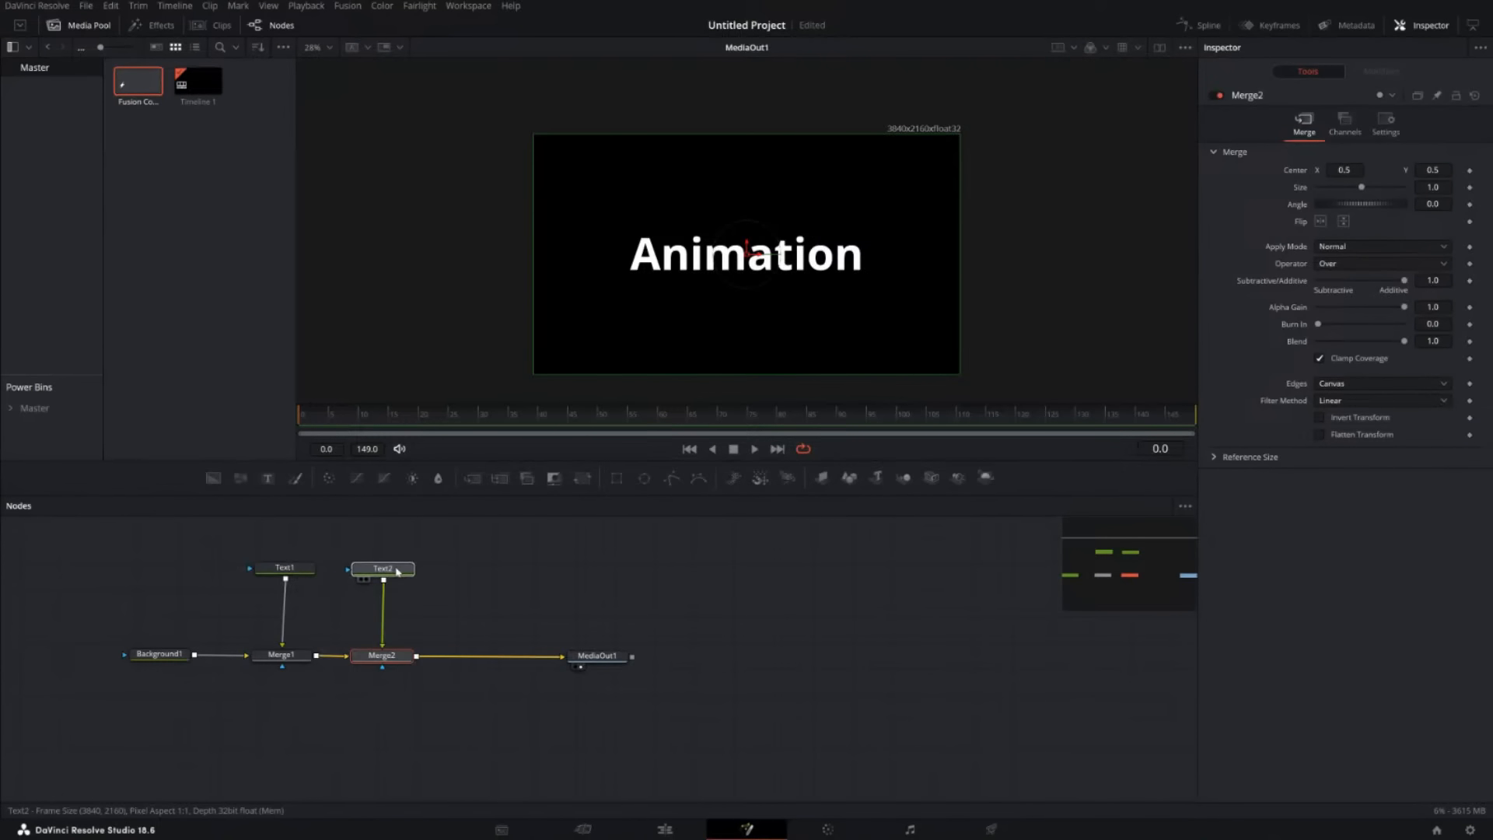
{"action": "left_click", "coordinate": [393, 571]}
{"action": "left_click", "coordinate": [308, 571]}
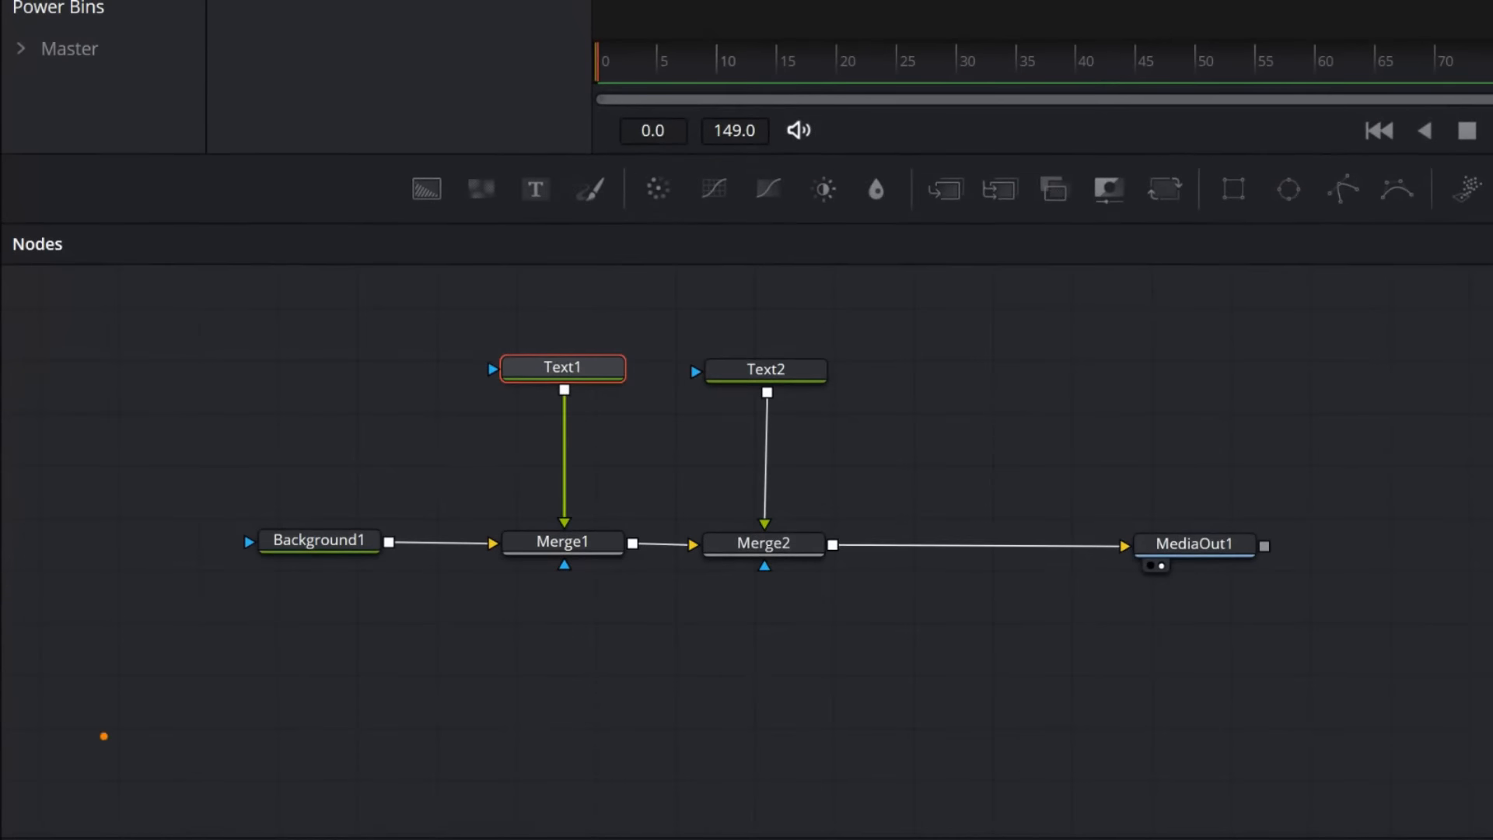
{"action": "left_click_drag", "start_coordinate": [300, 490], "coordinate": [309, 499]}
{"action": "left_click_drag", "start_coordinate": [579, 329], "coordinate": [557, 356]}
{"action": "mouse_move", "coordinate": [574, 411]}
{"action": "left_mouse_down"}
{"action": "mouse_move", "coordinate": [564, 523]}
{"action": "mouse_move", "coordinate": [543, 554]}
{"action": "mouse_move", "coordinate": [550, 528]}
{"action": "left_mouse_up"}
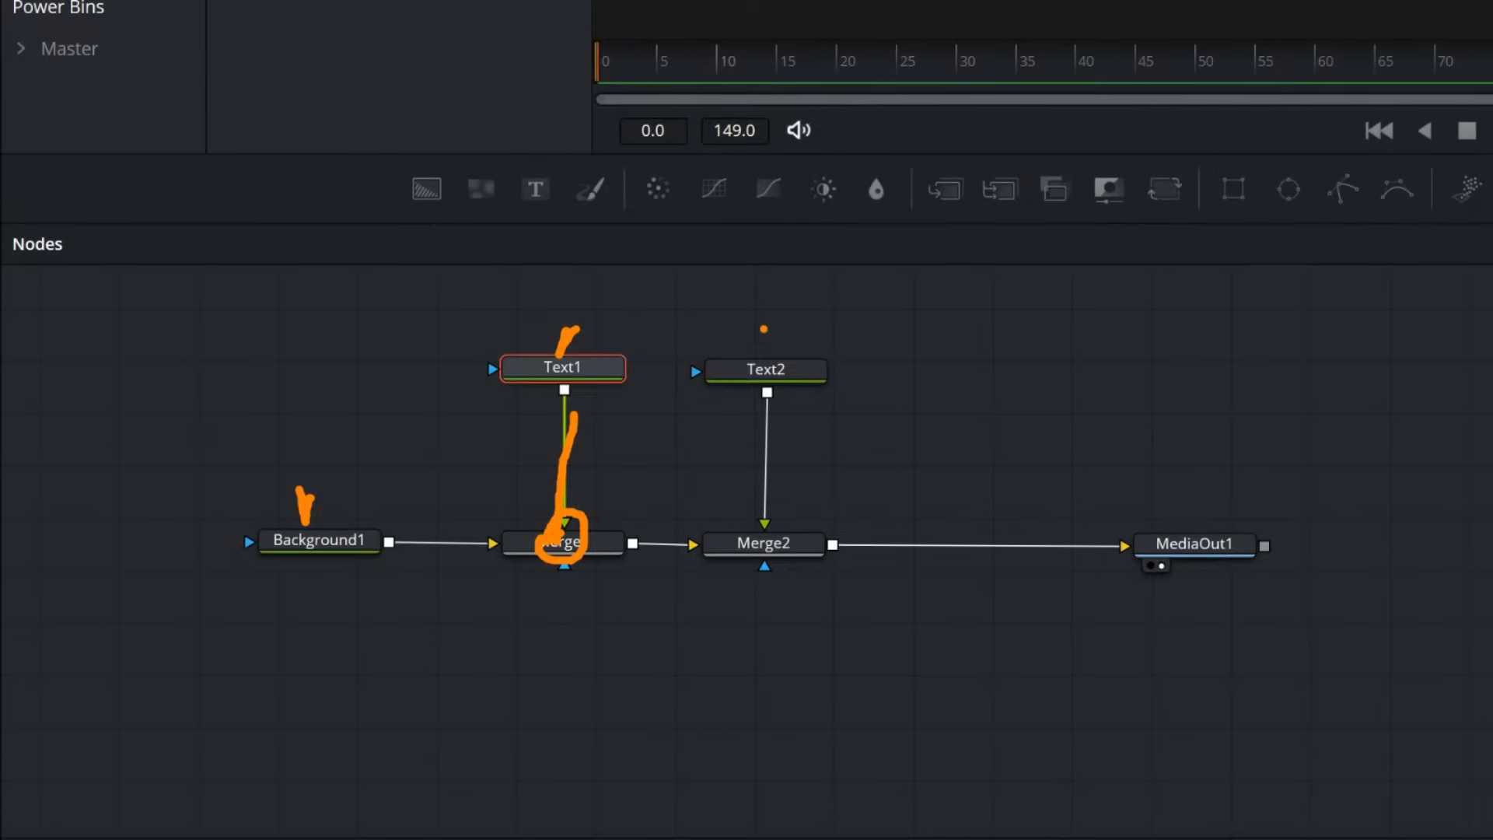
{"action": "mouse_move", "coordinate": [764, 329]}
{"action": "left_mouse_down"}
{"action": "mouse_move", "coordinate": [779, 333]}
{"action": "mouse_move", "coordinate": [740, 543]}
{"action": "mouse_move", "coordinate": [766, 523]}
{"action": "mouse_move", "coordinate": [1167, 548]}
{"action": "left_mouse_up"}
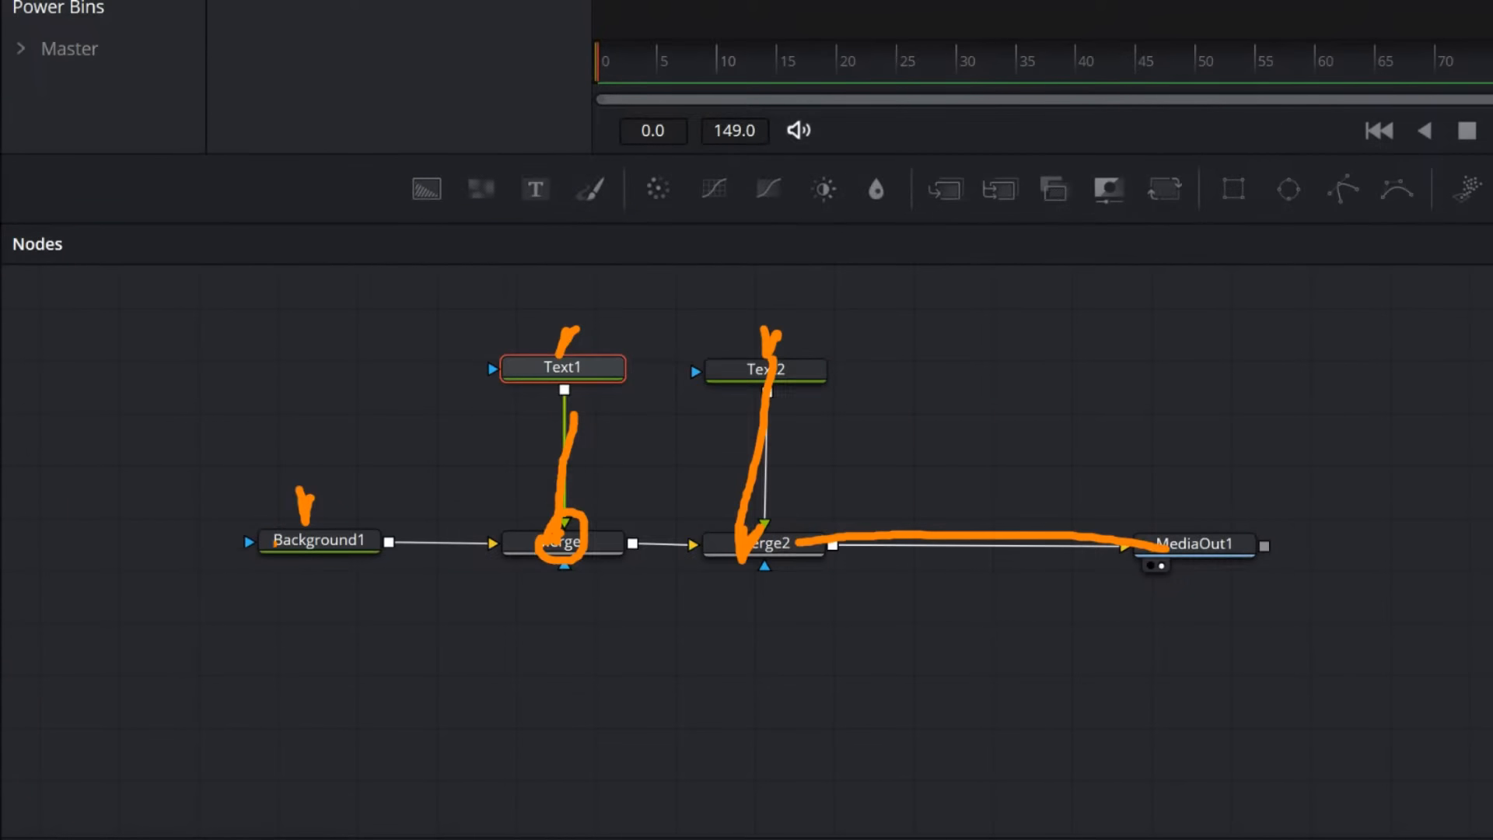
{"action": "mouse_move", "coordinate": [391, 551]}
{"action": "left_mouse_down"}
{"action": "mouse_move", "coordinate": [448, 533]}
{"action": "mouse_move", "coordinate": [502, 537]}
{"action": "left_mouse_up"}
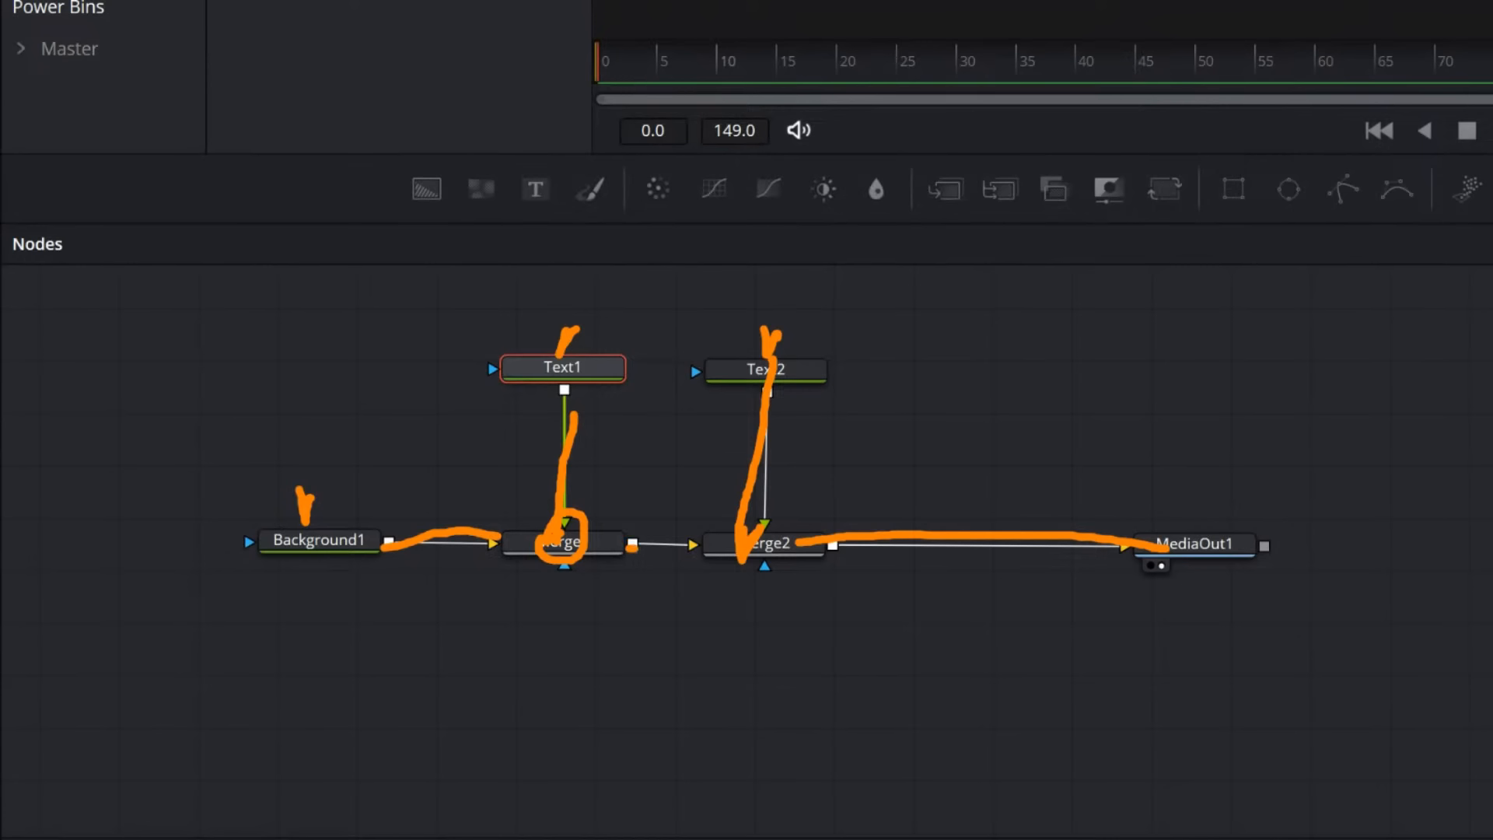
{"action": "left_click_drag", "start_coordinate": [632, 547], "coordinate": [716, 547]}
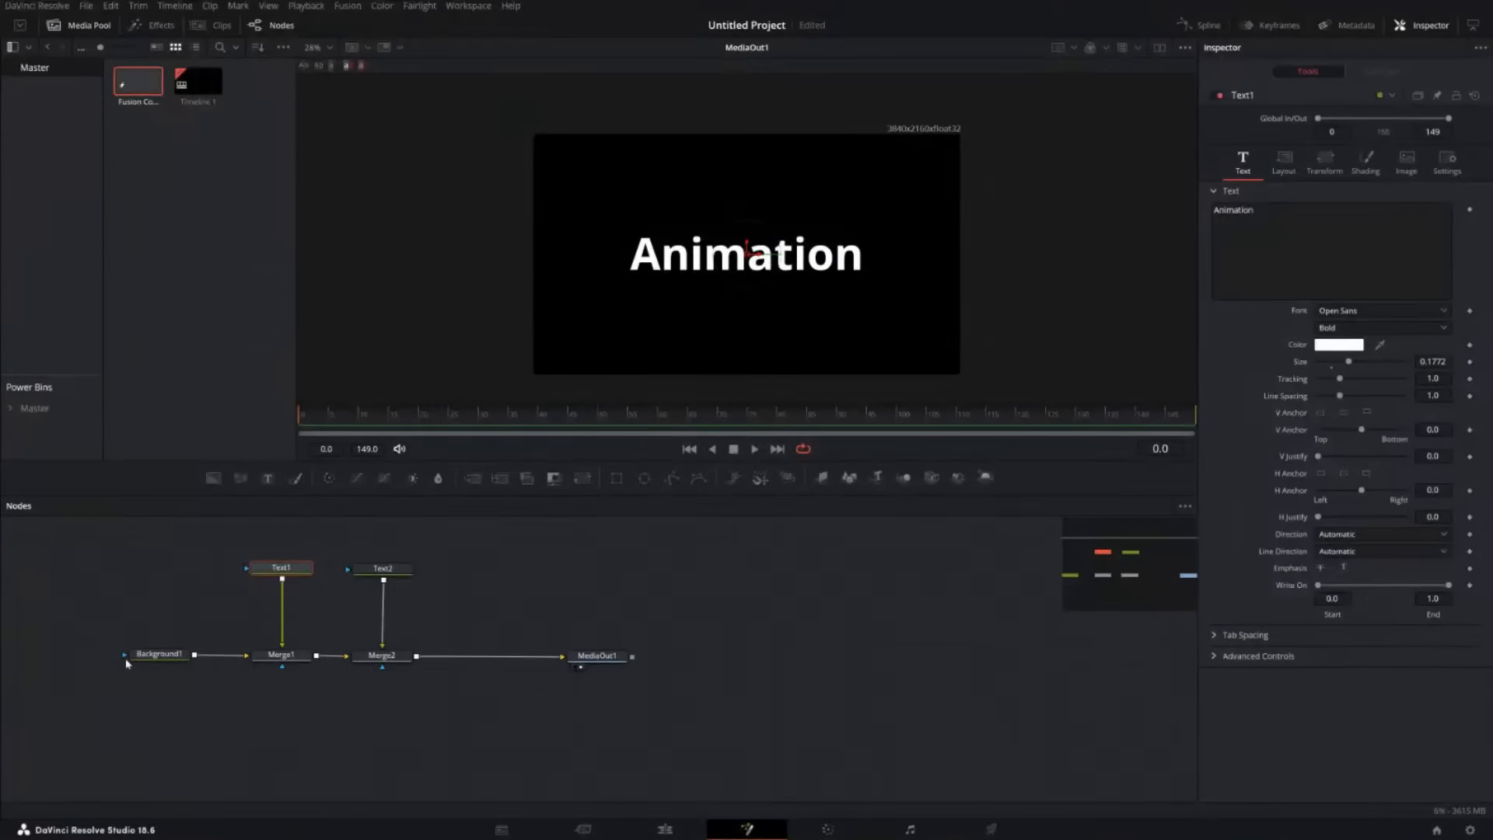
Set the text of the Text2 node to "TECHNIQUE".
{"action": "left_click", "coordinate": [387, 574]}
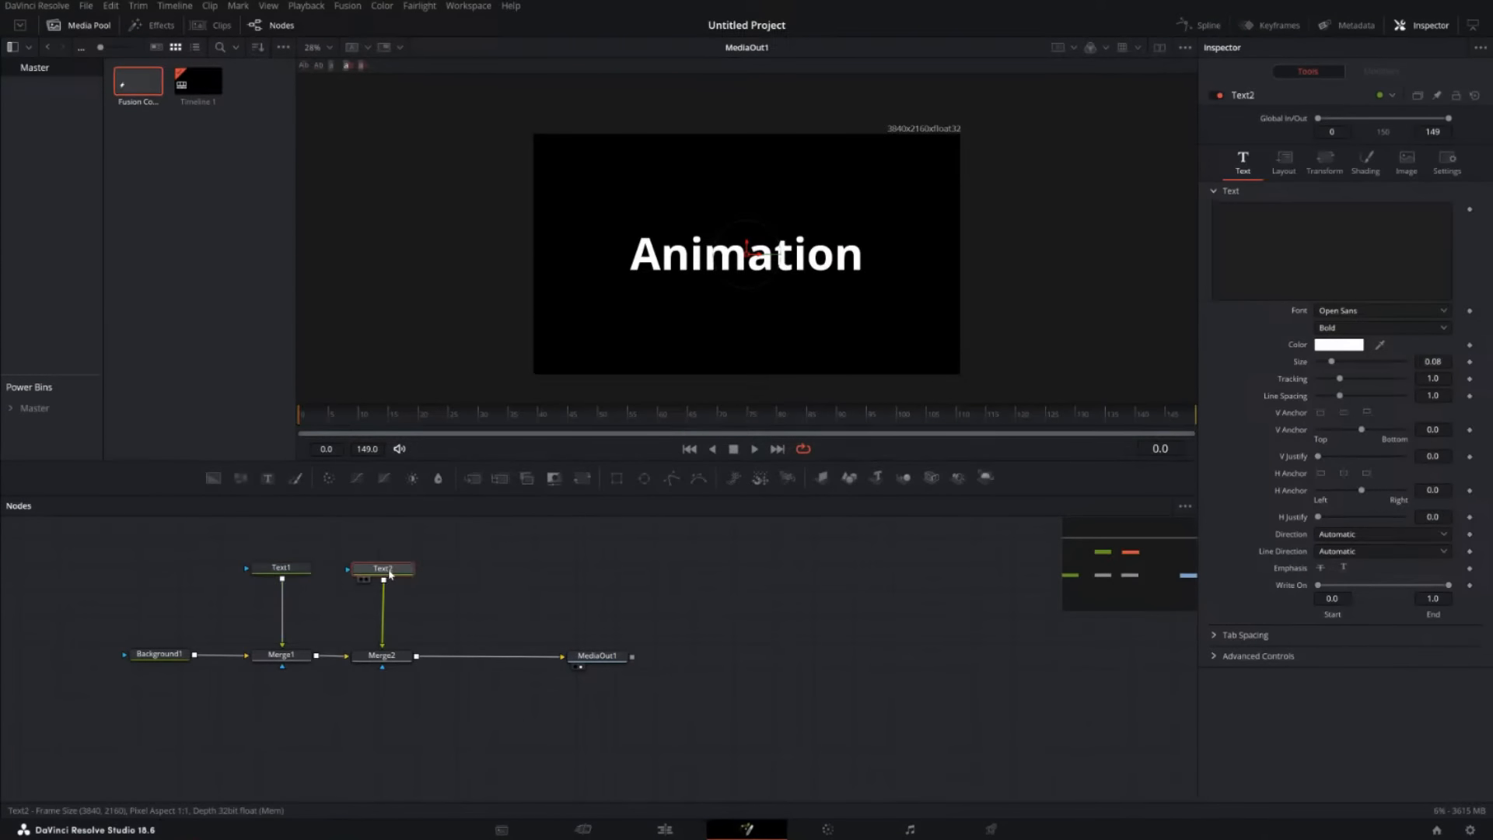
{"action": "left_click", "coordinate": [367, 591]}
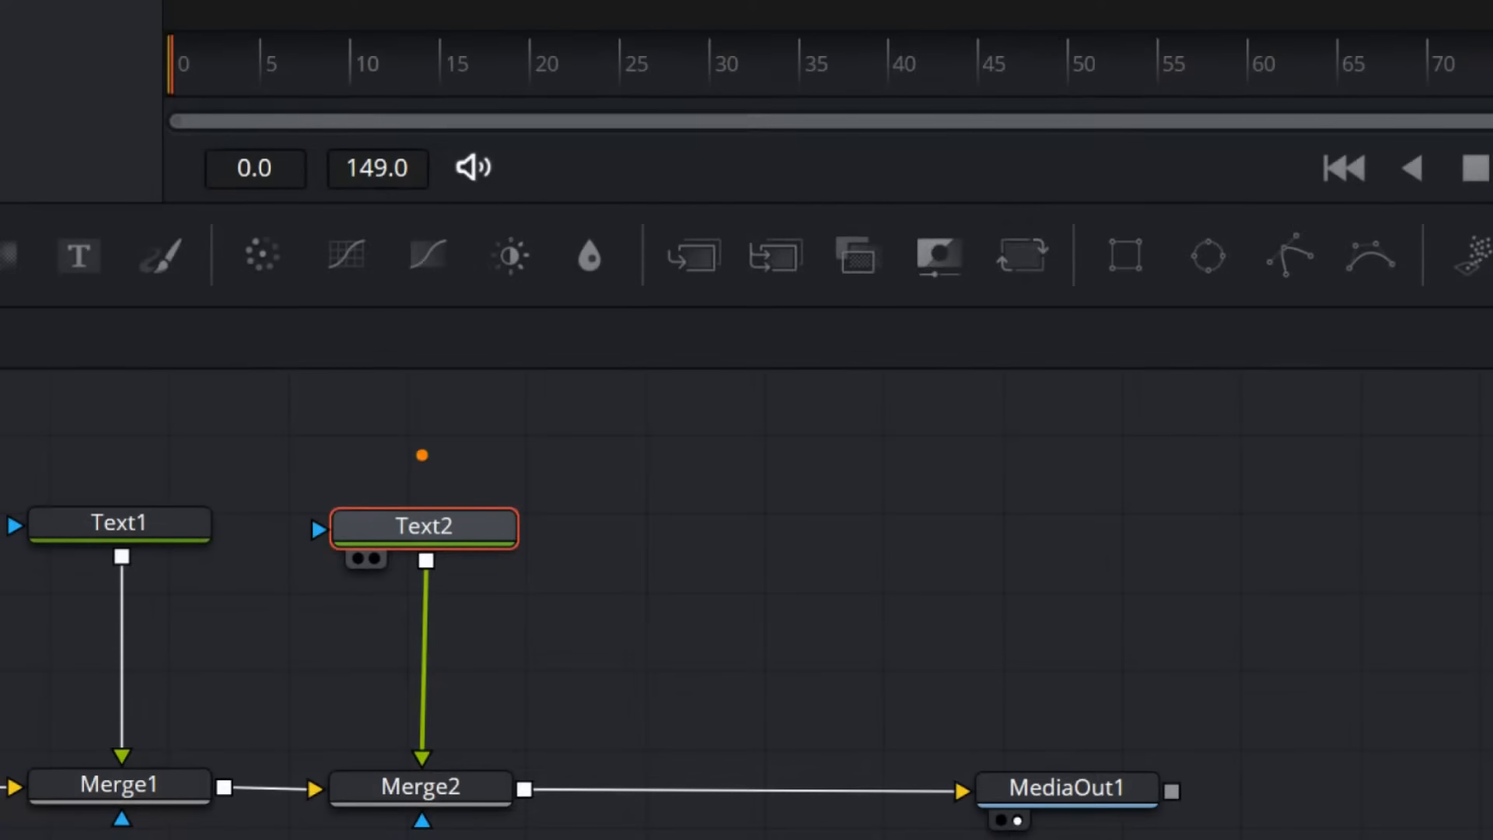
{"action": "mouse_move", "coordinate": [422, 455]}
{"action": "left_mouse_down"}
{"action": "mouse_move", "coordinate": [573, 645]}
{"action": "mouse_move", "coordinate": [367, 443]}
{"action": "left_mouse_up"}
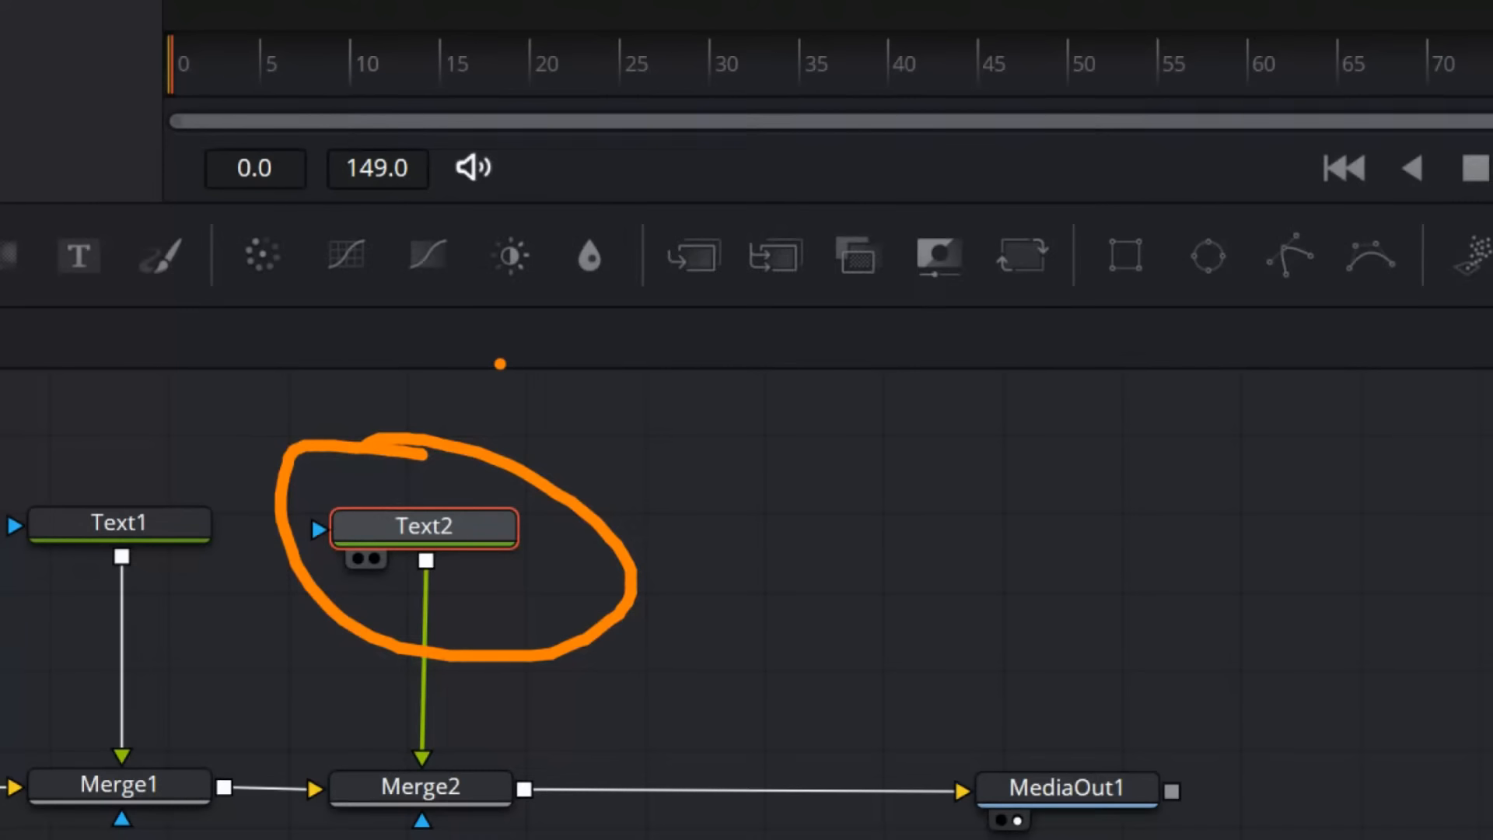
{"action": "left_click_drag", "start_coordinate": [620, 456], "coordinate": [618, 450]}
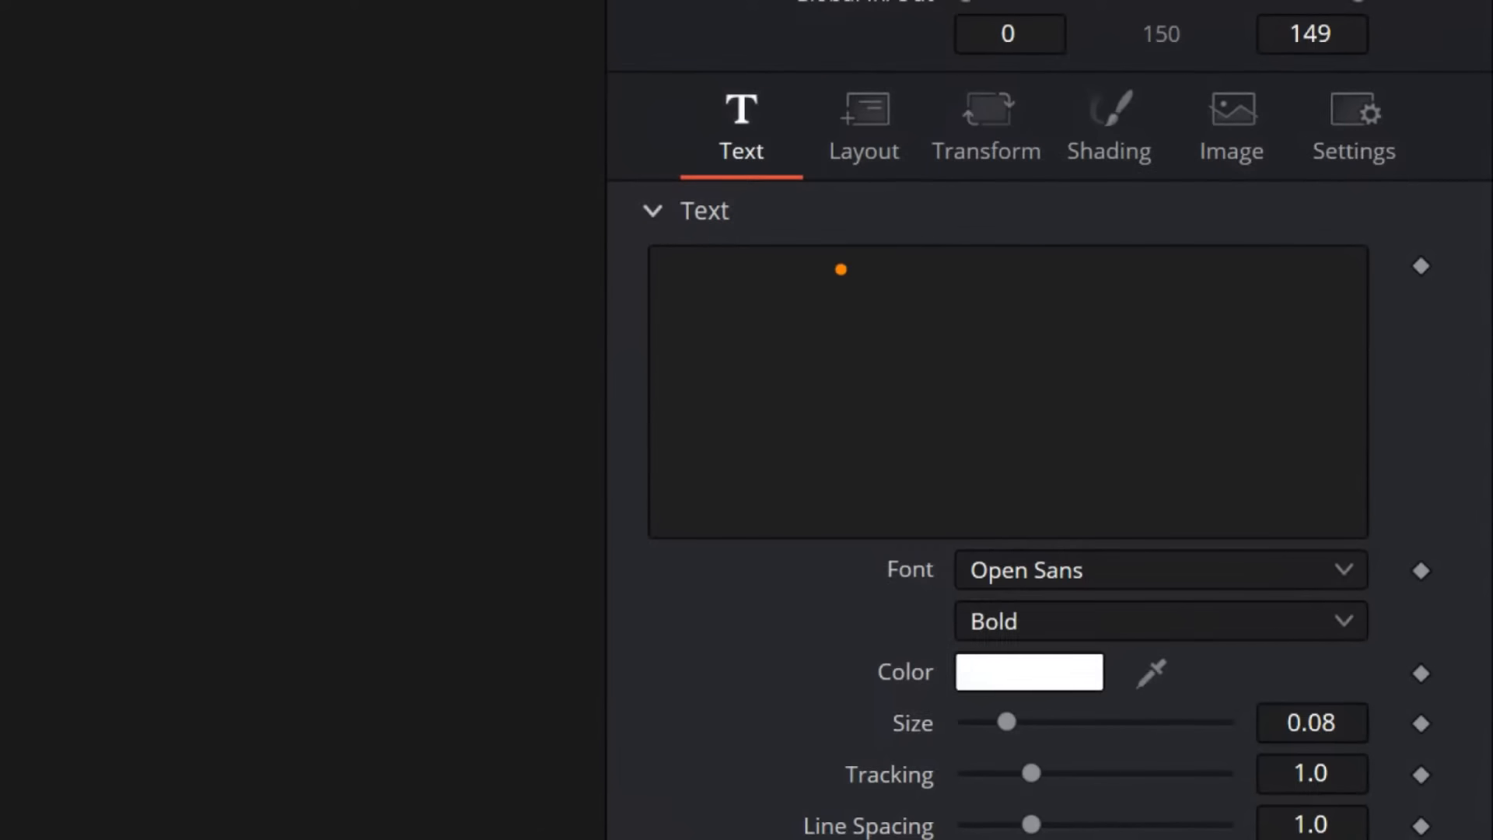
{"action": "left_click_drag", "start_coordinate": [820, 261], "coordinate": [836, 264]}
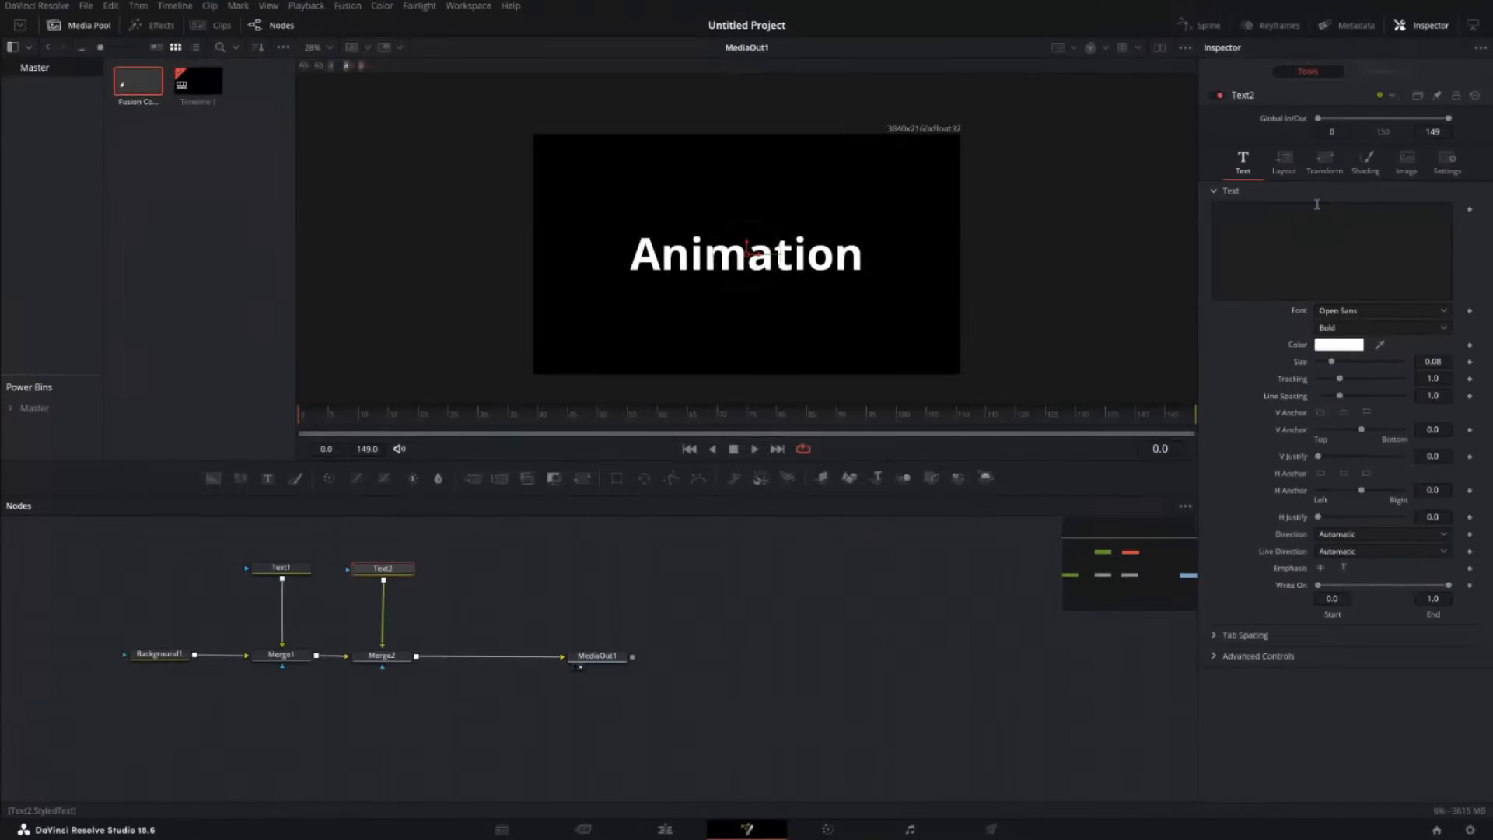
{"action": "left_click", "coordinate": [868, 269]}
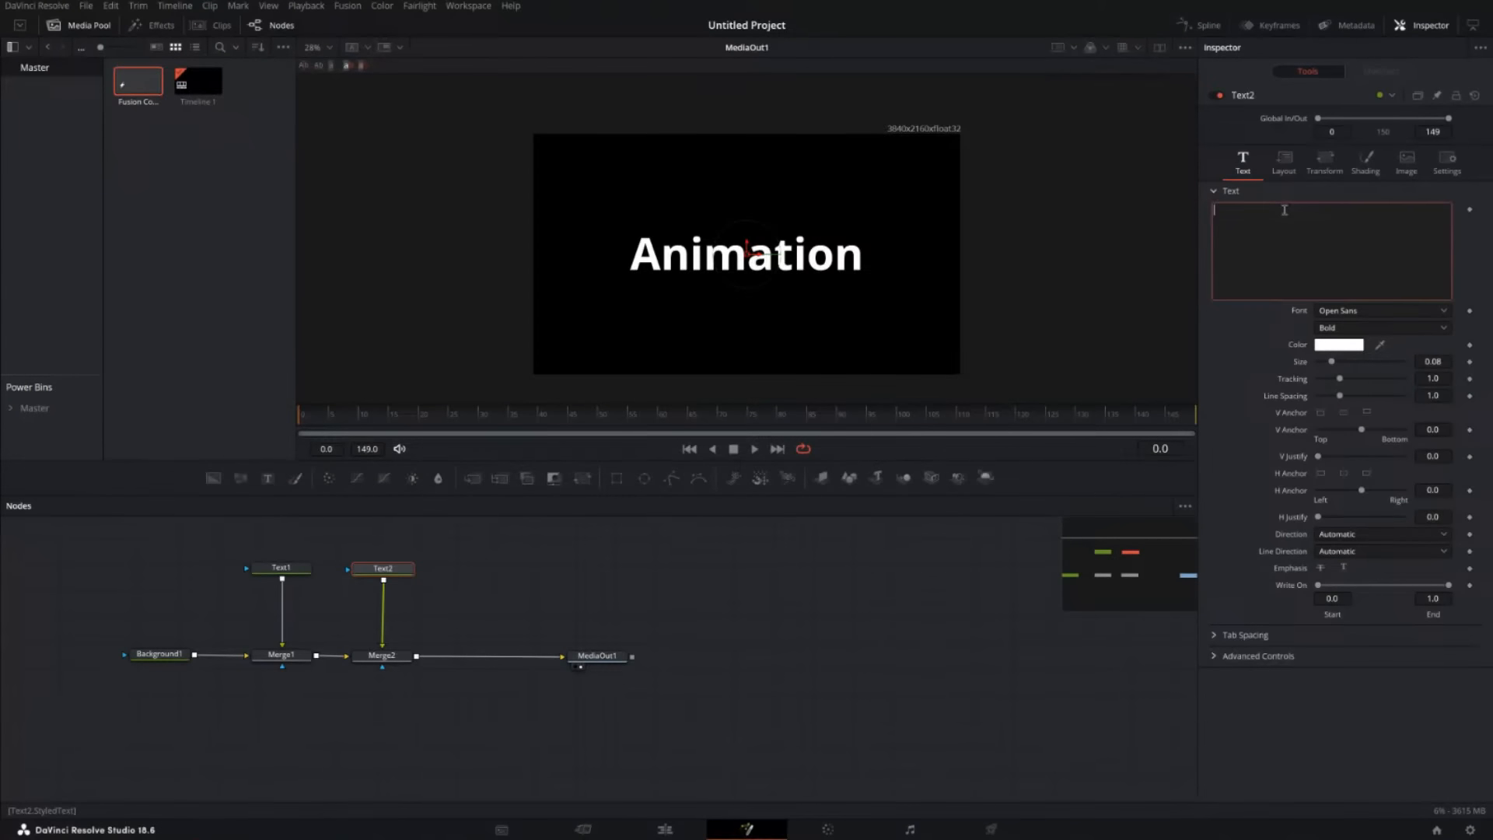
{"action": "type", "text": "TECHNIQUE"}
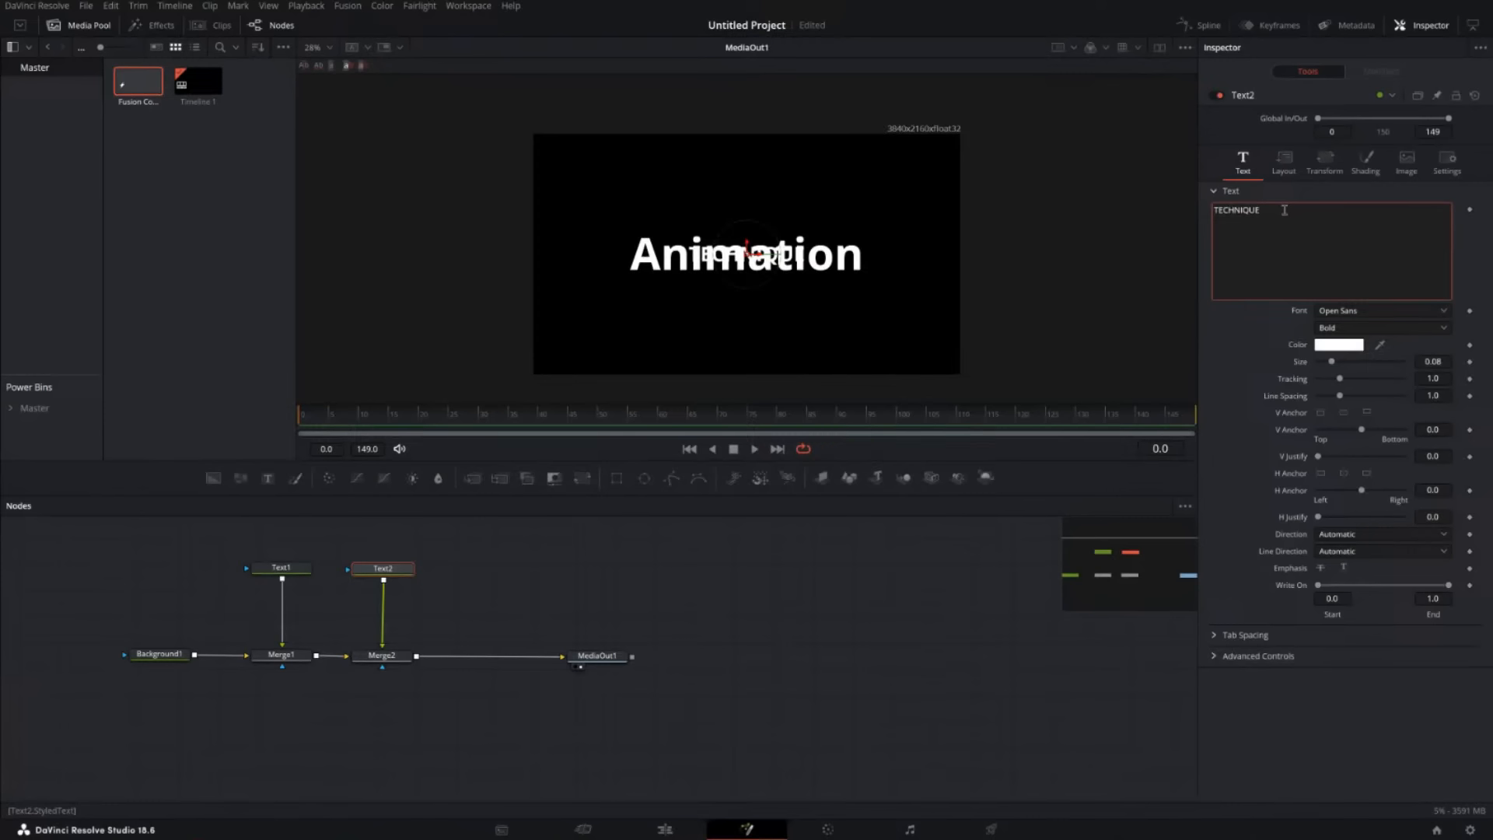
{"action": "scroll", "coordinate": [861, 364], "scroll_direction": "up", "scroll_amount": 1}
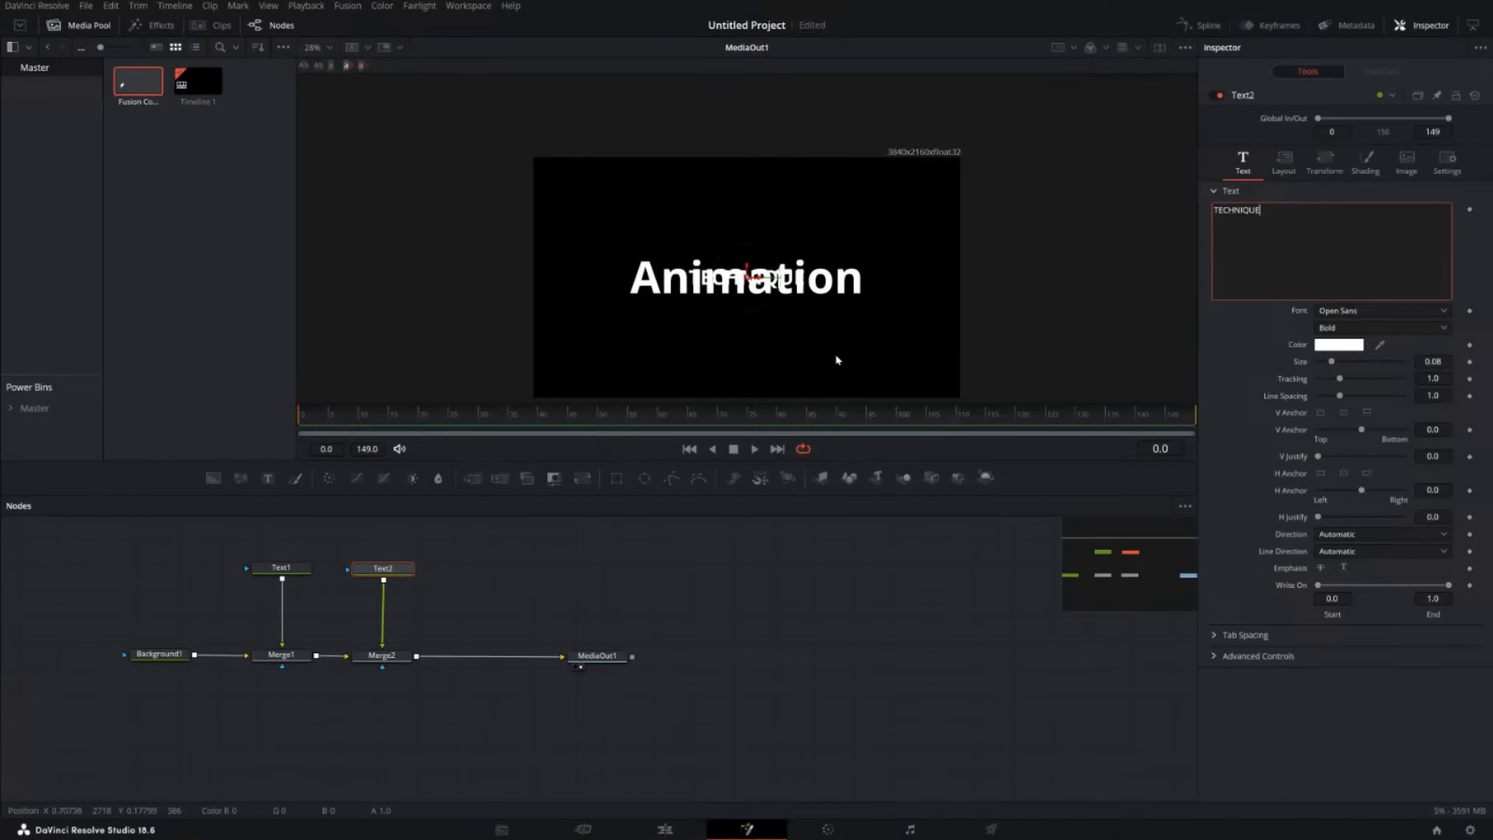
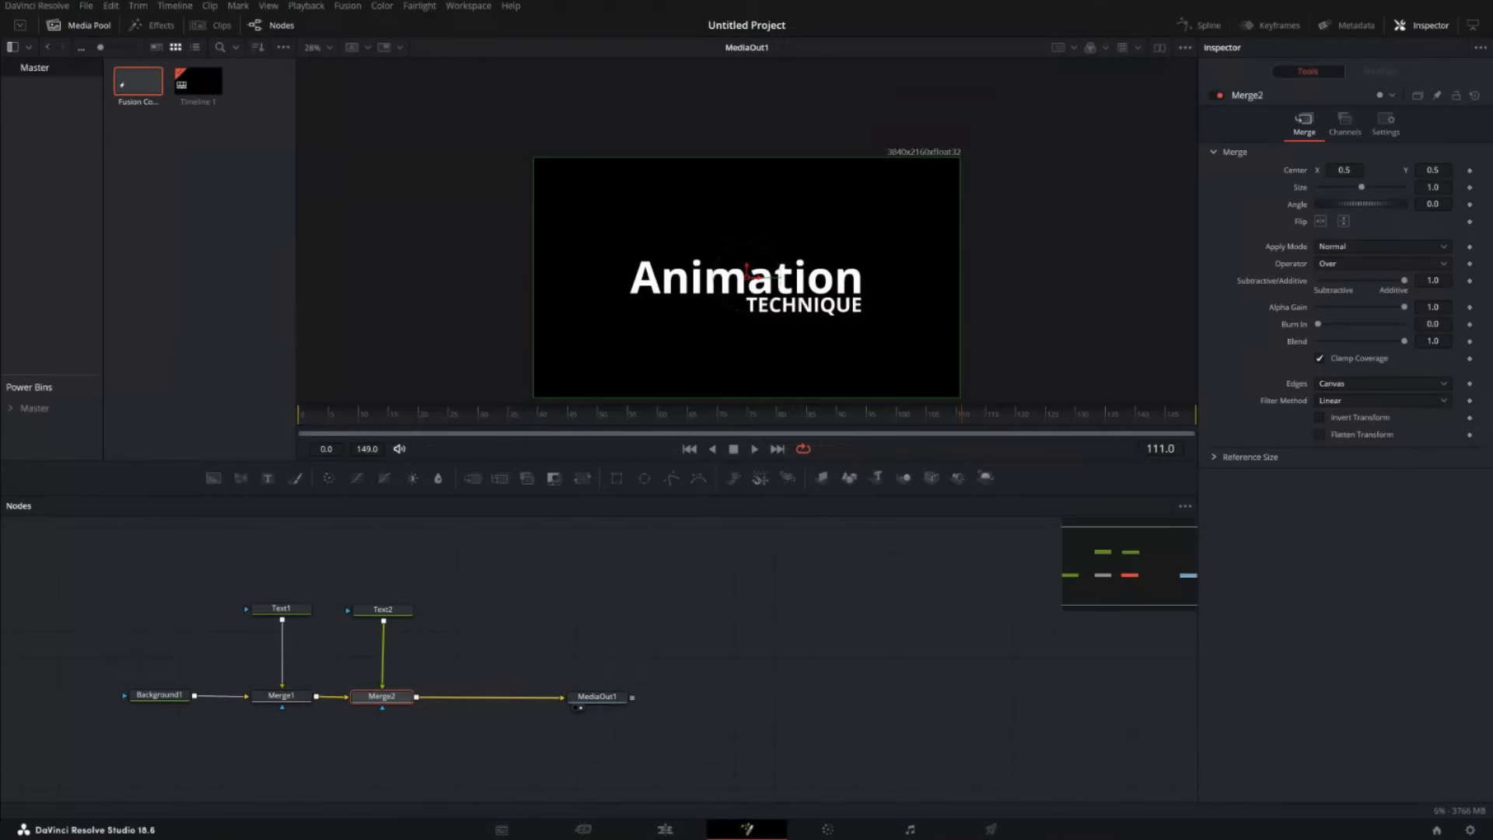
Select the Text1 node and look at its text settings in the node's controls.
{"action": "scroll", "coordinate": [448, 574], "scroll_direction": "down", "scroll_amount": 2}
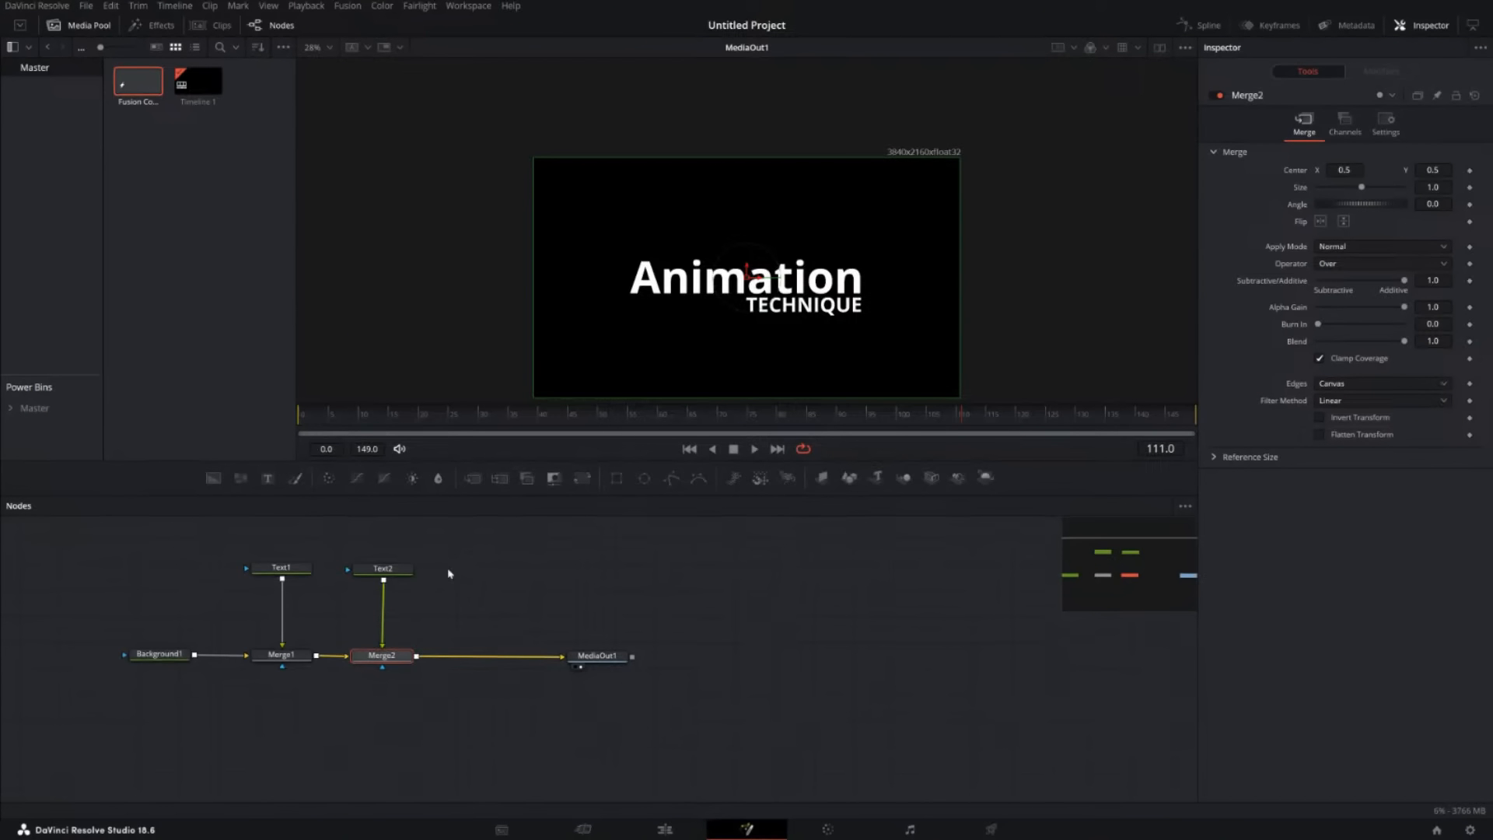
{"action": "scroll", "coordinate": [449, 575], "scroll_direction": "up", "scroll_amount": 2}
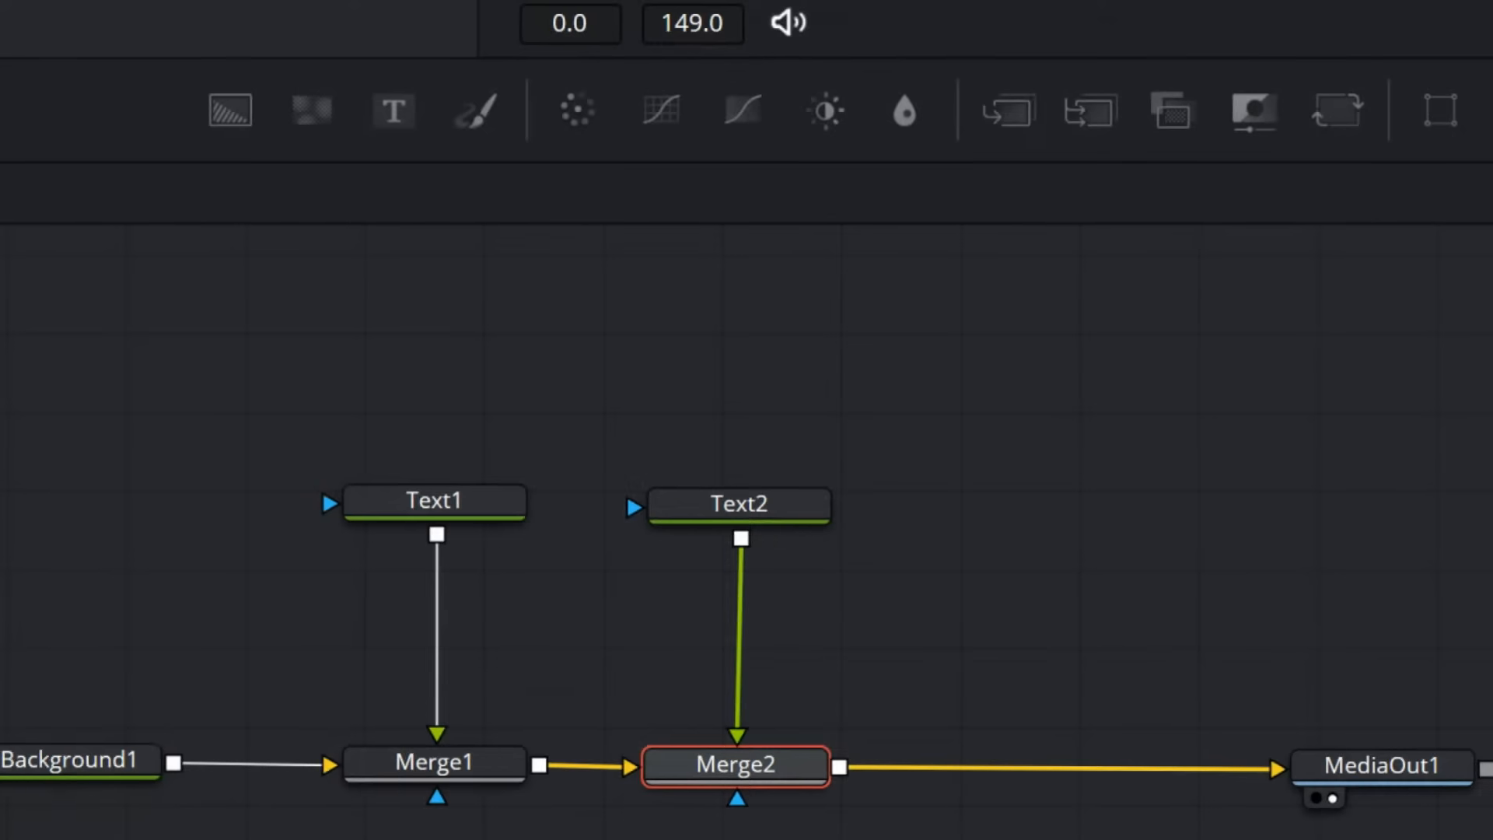
{"action": "mouse_move", "coordinate": [502, 413]}
{"action": "left_mouse_down"}
{"action": "mouse_move", "coordinate": [284, 471]}
{"action": "mouse_move", "coordinate": [439, 581]}
{"action": "mouse_move", "coordinate": [511, 485]}
{"action": "mouse_move", "coordinate": [478, 443]}
{"action": "left_mouse_up"}
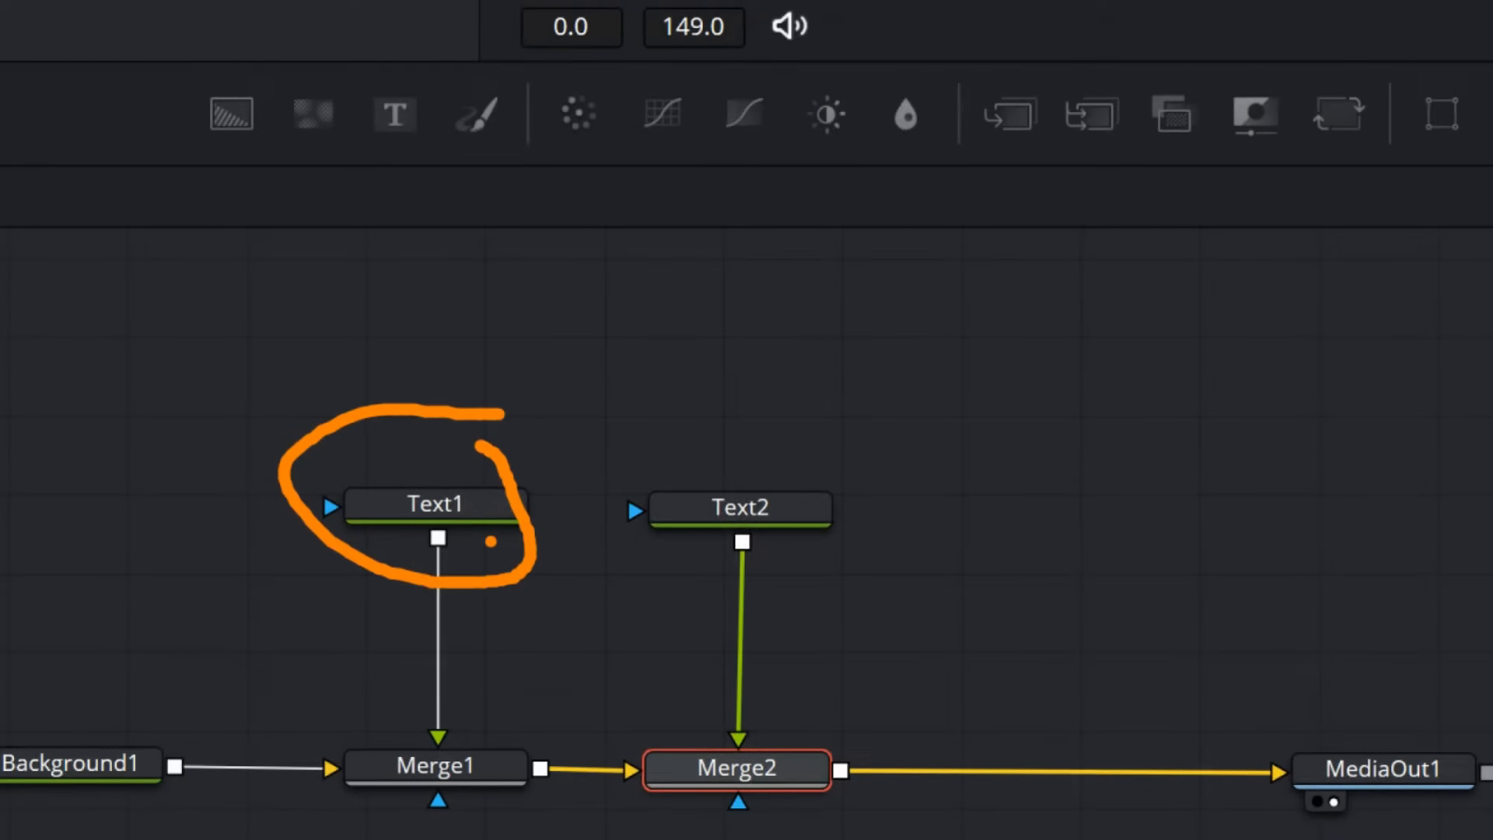
{"action": "left_click", "coordinate": [280, 609]}
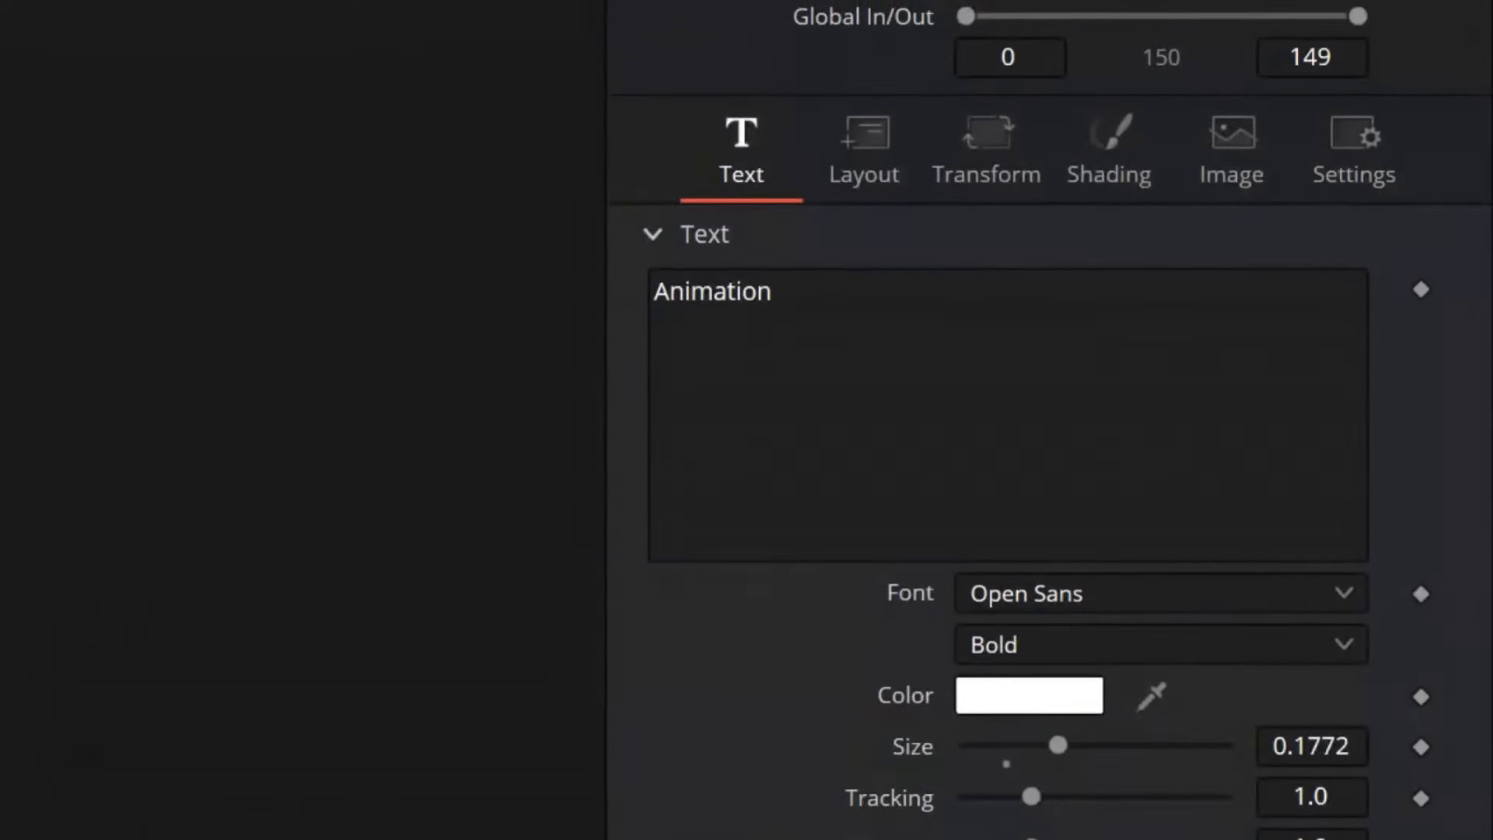
{"action": "left_click_drag", "start_coordinate": [876, 132], "coordinate": [999, 201]}
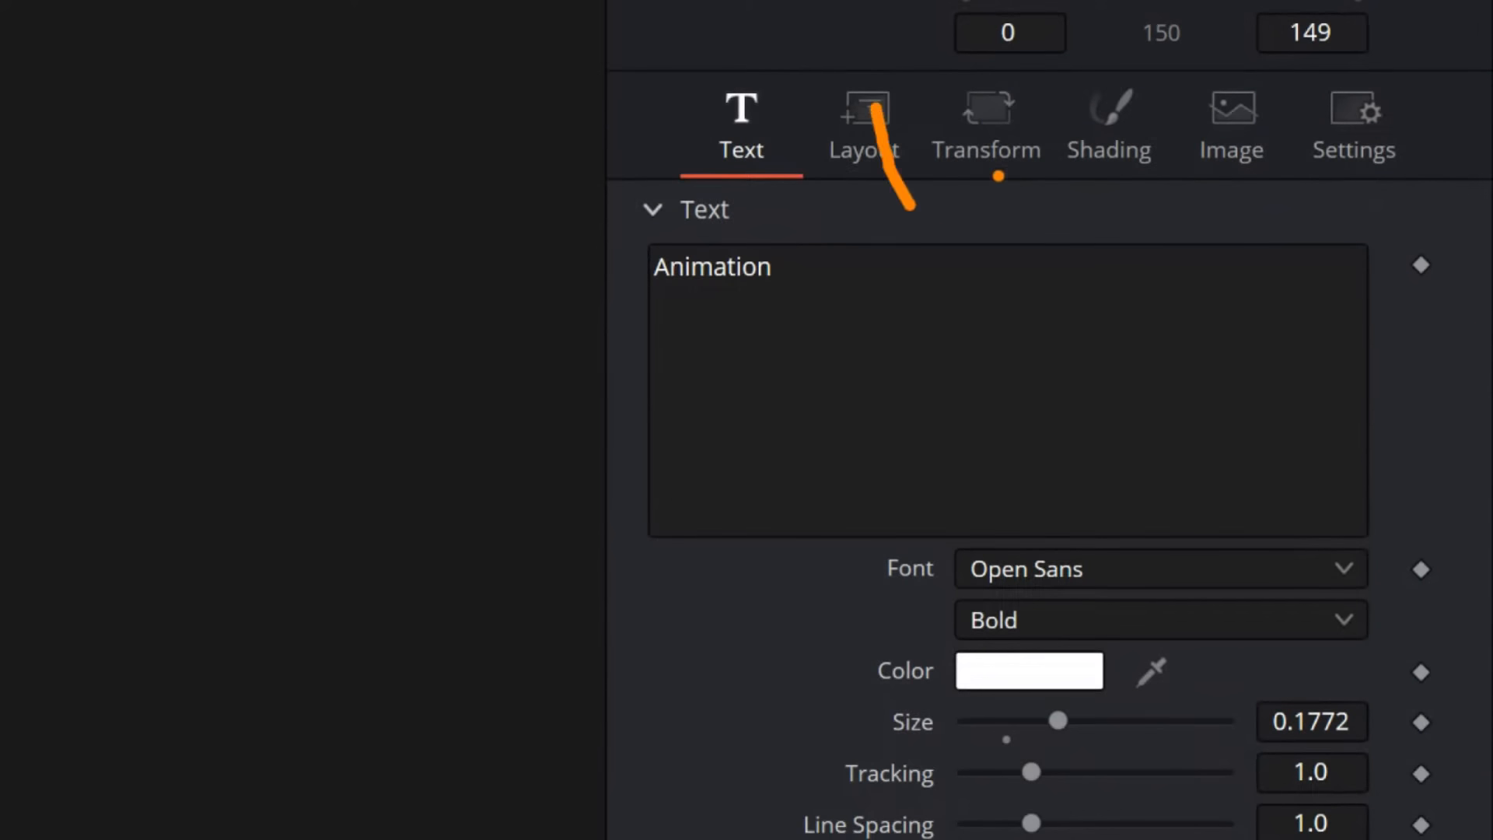
{"action": "left_click_drag", "start_coordinate": [981, 140], "coordinate": [1009, 185]}
{"action": "left_click_drag", "start_coordinate": [1118, 138], "coordinate": [1122, 216]}
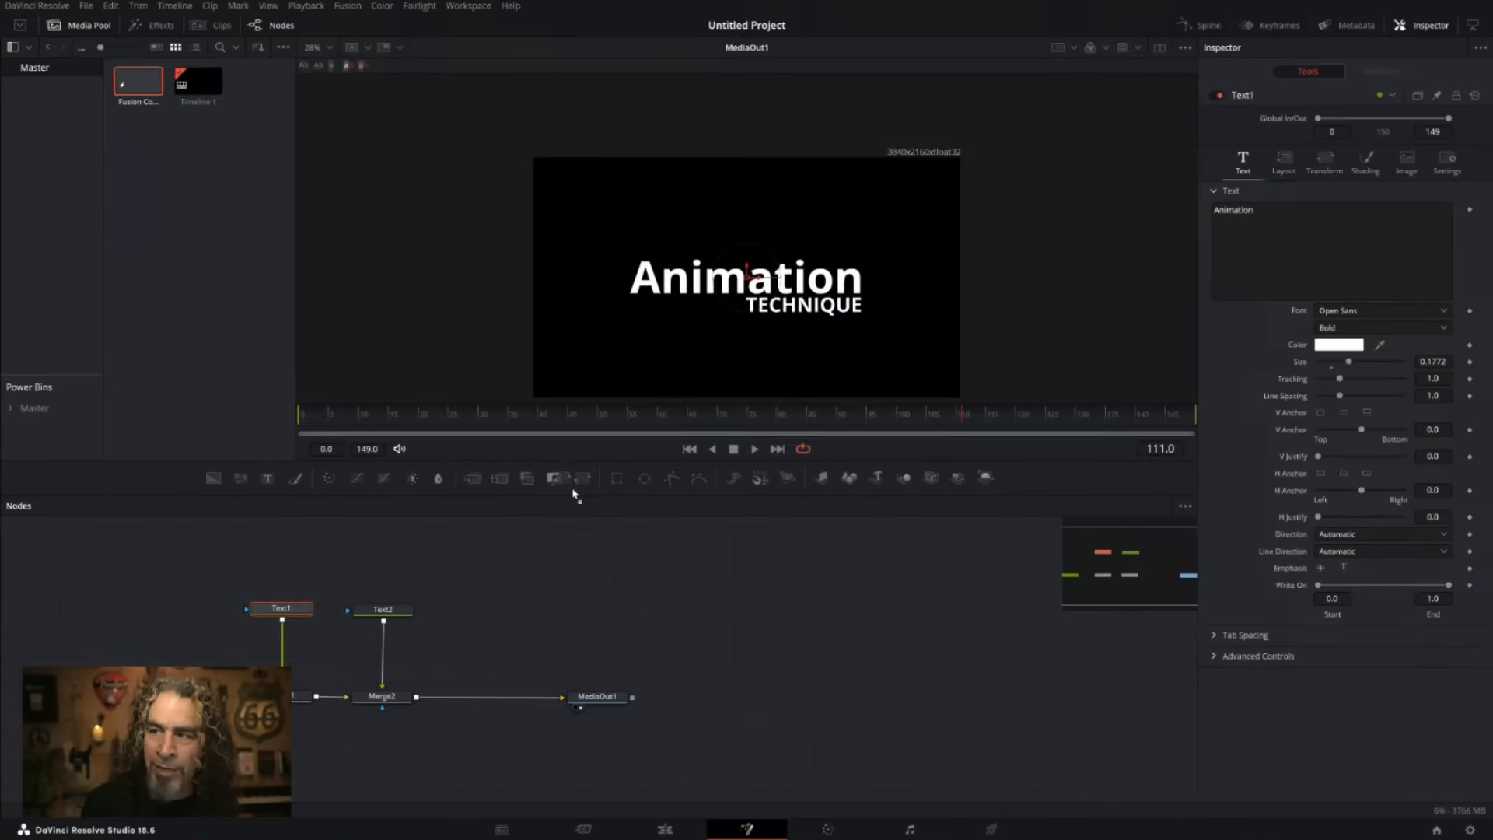
Insert a Transform node on the connection between Text1 and Merge1 and select it.
{"action": "left_click_drag", "start_coordinate": [556, 479], "coordinate": [284, 662]}
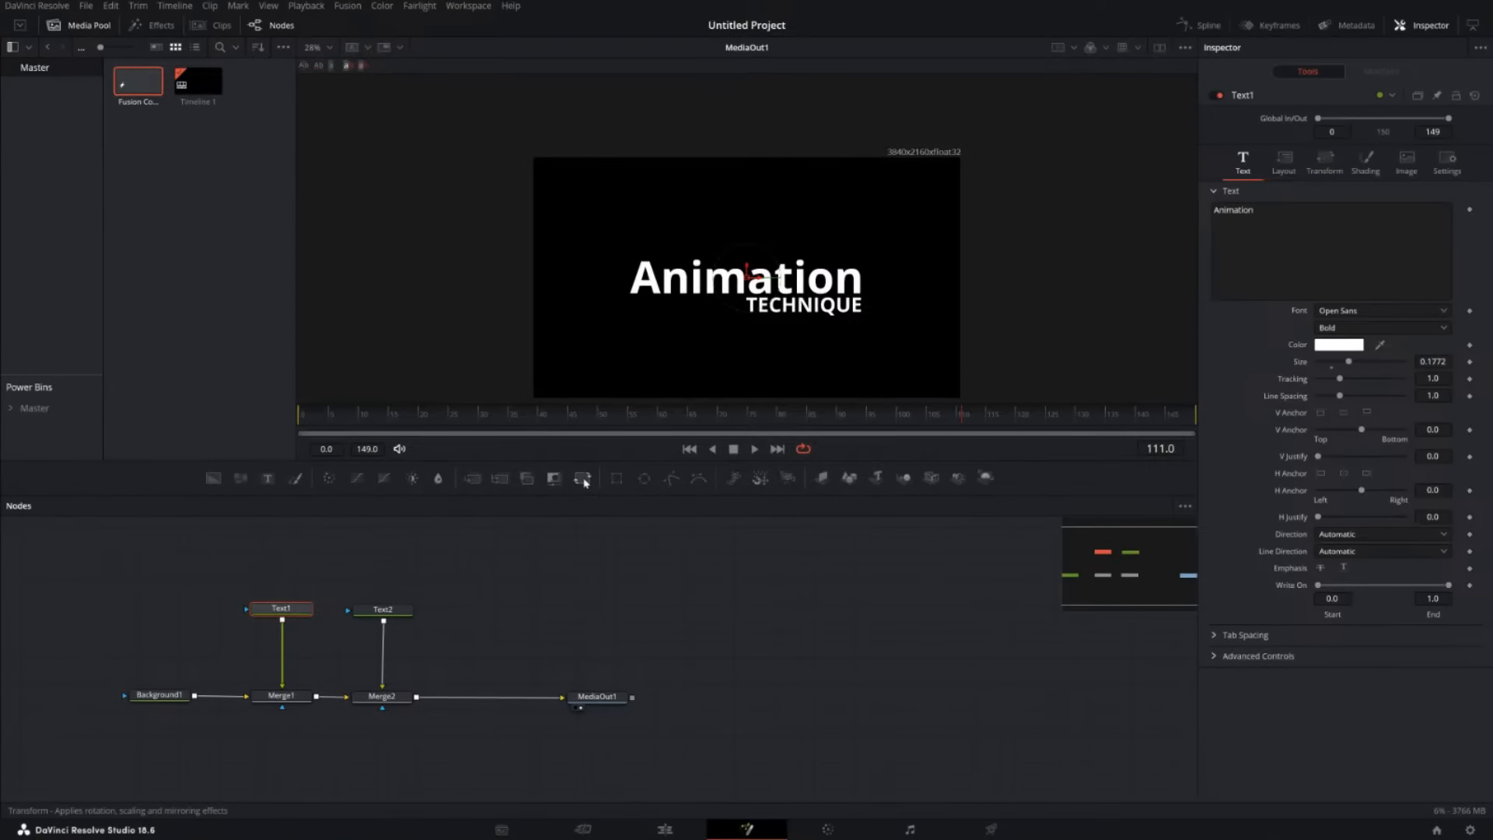
{"action": "left_click_drag", "start_coordinate": [583, 479], "coordinate": [284, 658]}
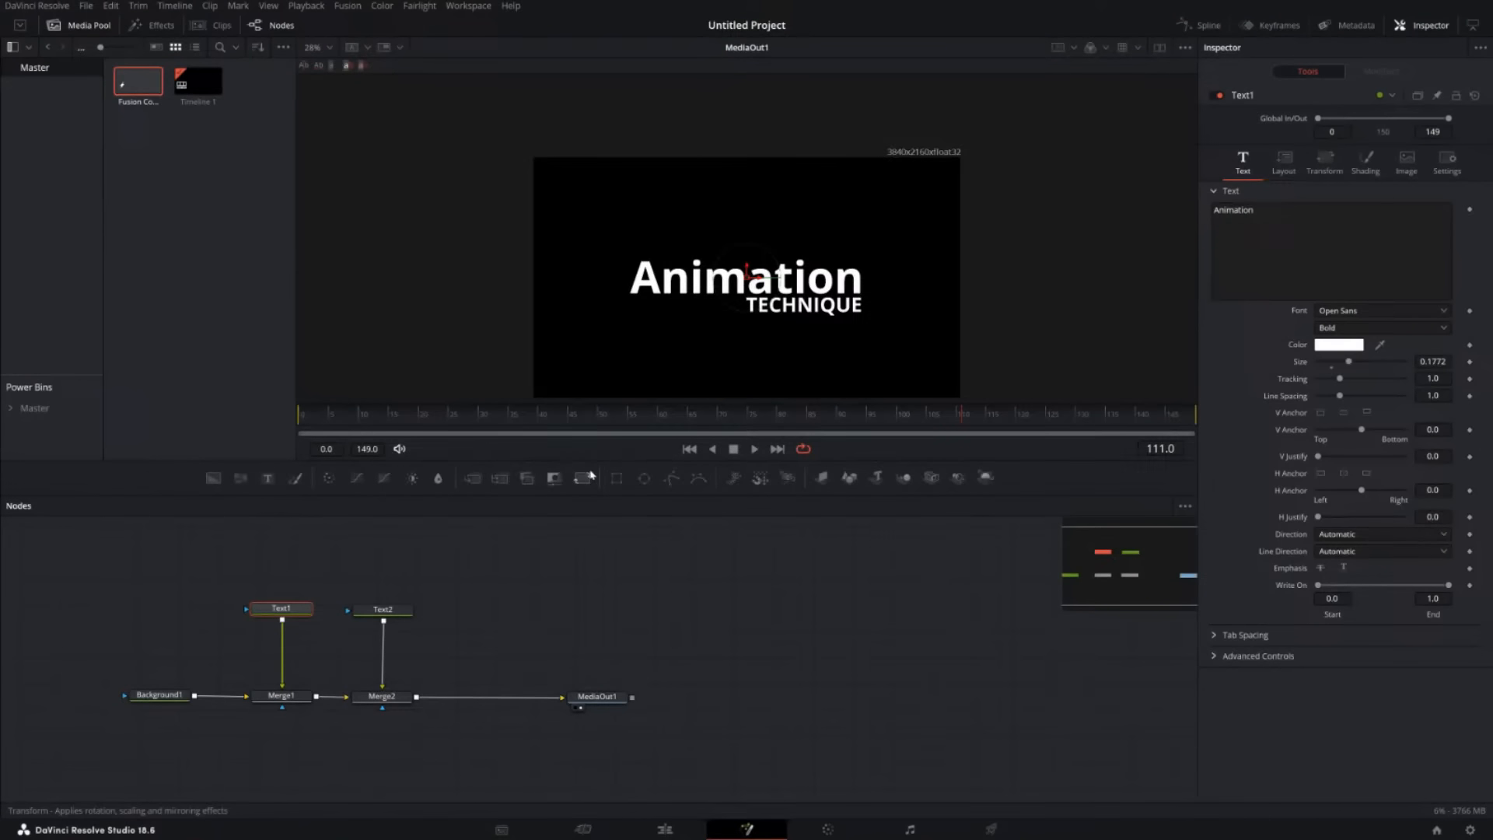
{"action": "left_click_drag", "start_coordinate": [587, 477], "coordinate": [286, 675]}
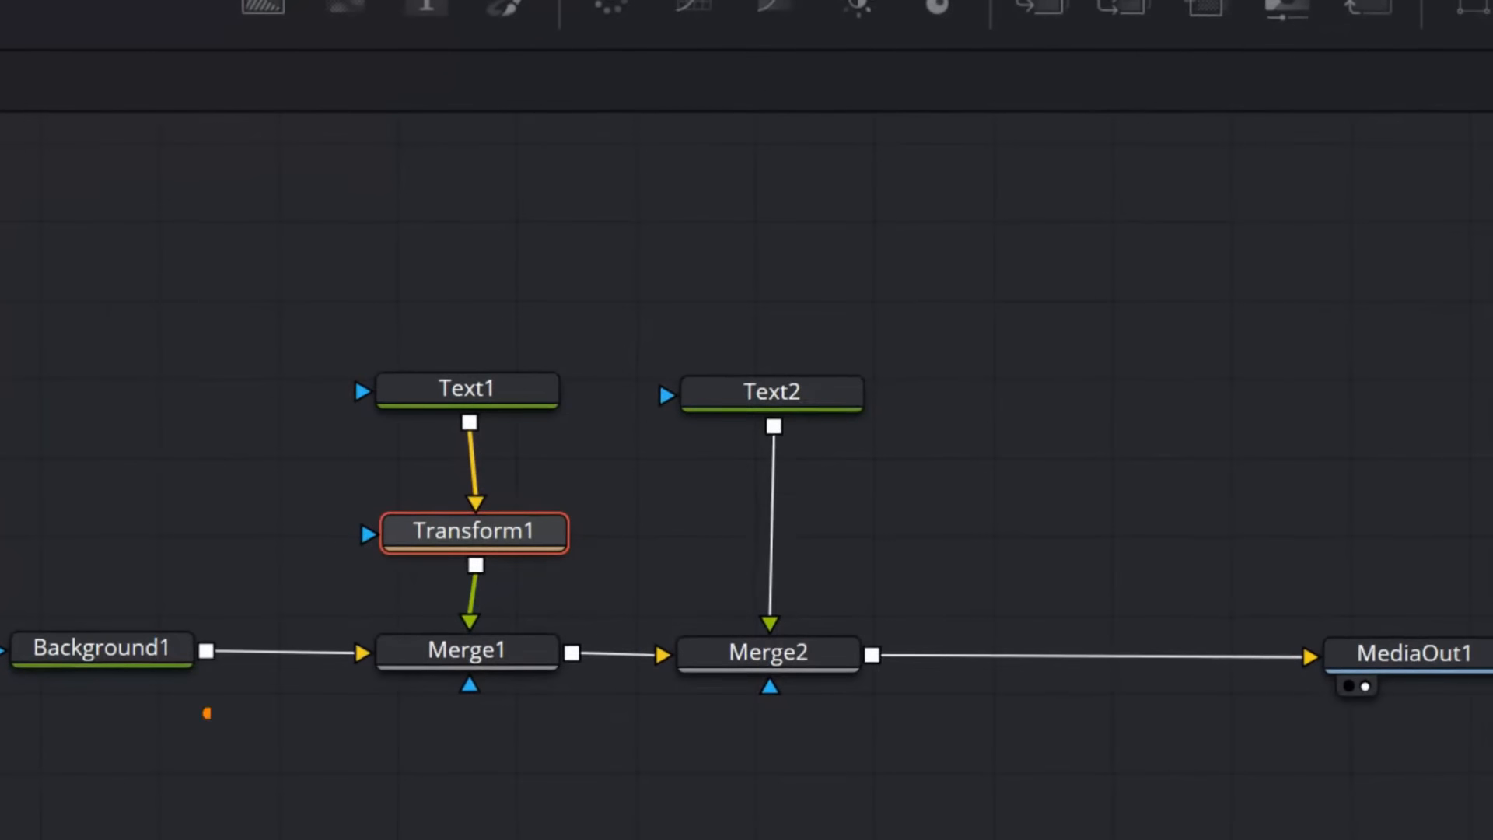
{"action": "mouse_move", "coordinate": [575, 486]}
{"action": "left_mouse_down"}
{"action": "mouse_move", "coordinate": [407, 438]}
{"action": "mouse_move", "coordinate": [646, 548]}
{"action": "mouse_move", "coordinate": [574, 474]}
{"action": "left_mouse_up"}
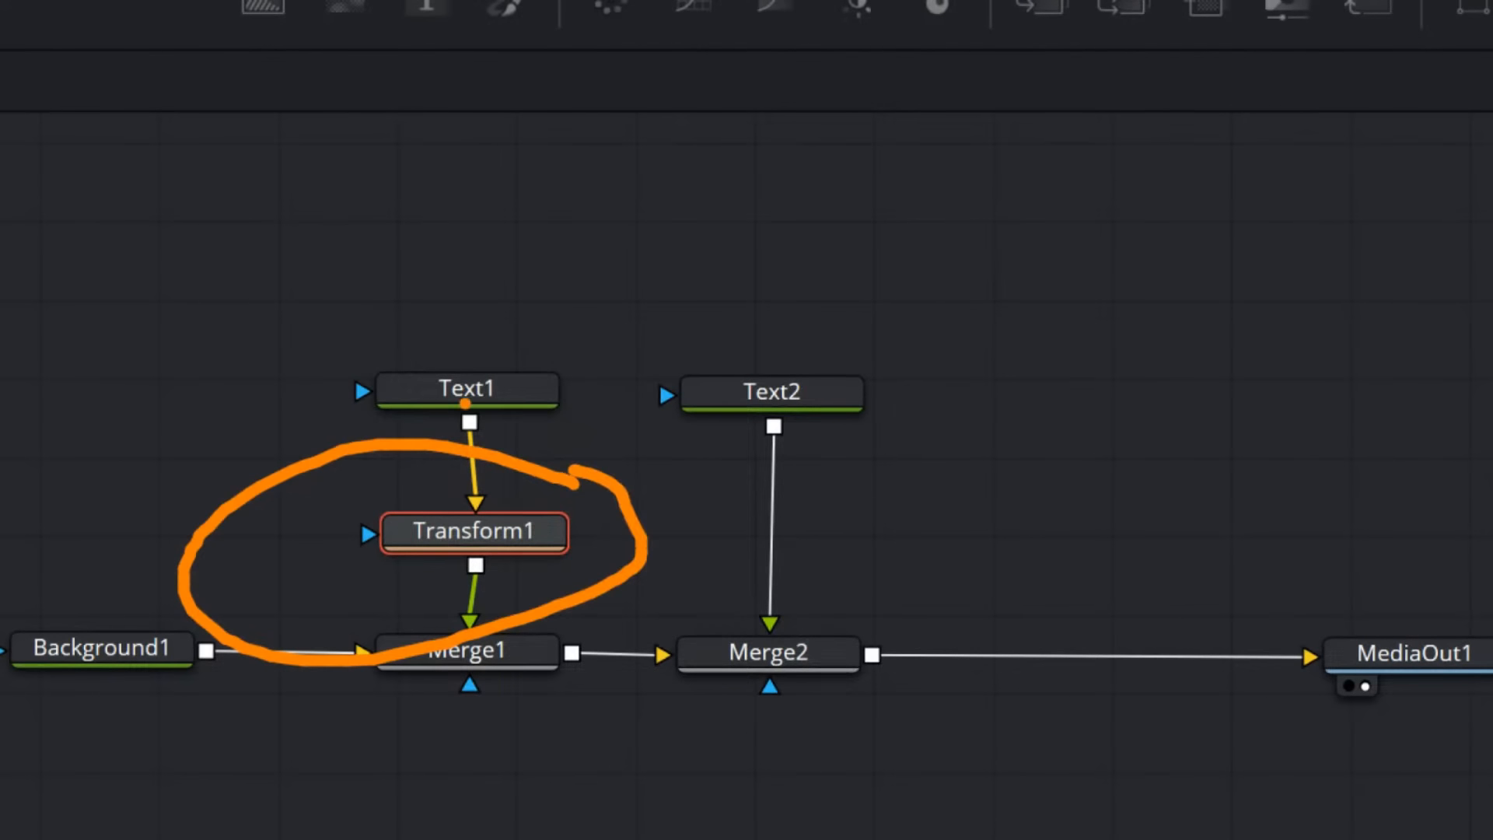
{"action": "key", "text": "Escape"}
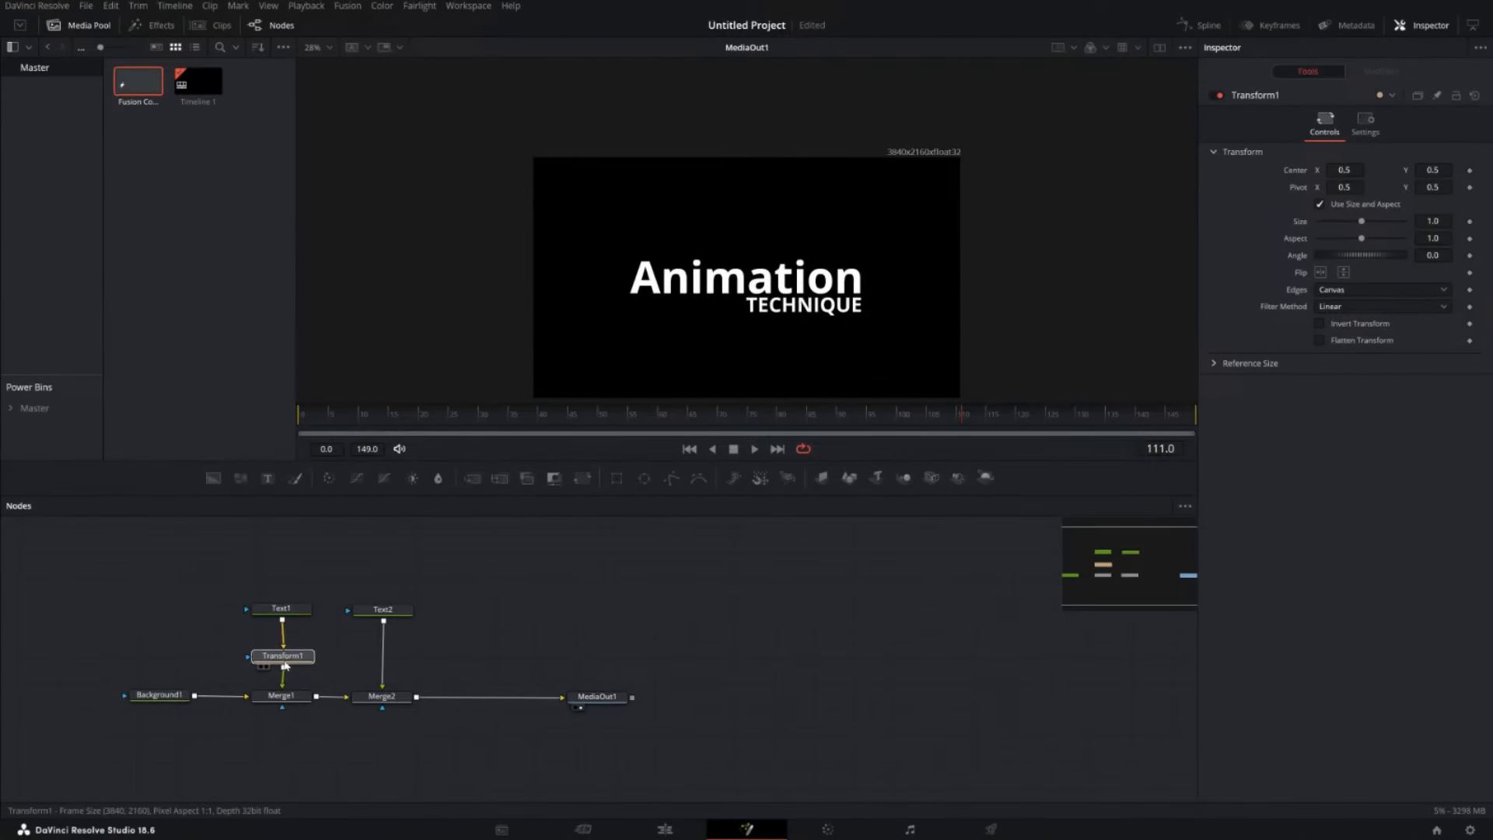
{"action": "left_click", "coordinate": [285, 665]}
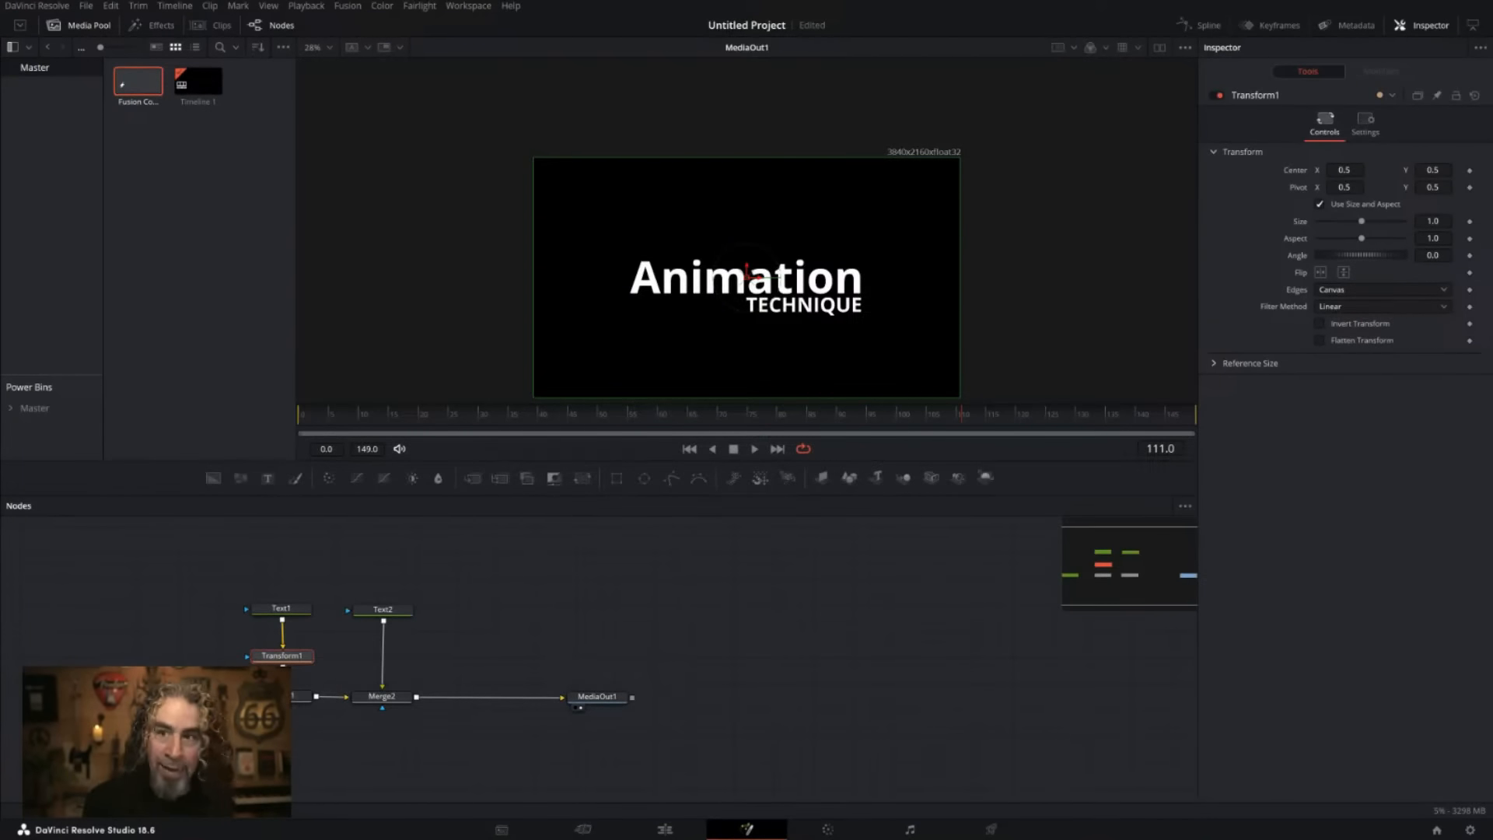
{"action": "key", "text": "ctrl+1"}
{"action": "left_click", "coordinate": [294, 427]}
{"action": "mouse_move", "coordinate": [352, 336]}
{"action": "left_mouse_down"}
{"action": "mouse_move", "coordinate": [224, 391]}
{"action": "mouse_move", "coordinate": [293, 287]}
{"action": "left_mouse_up"}
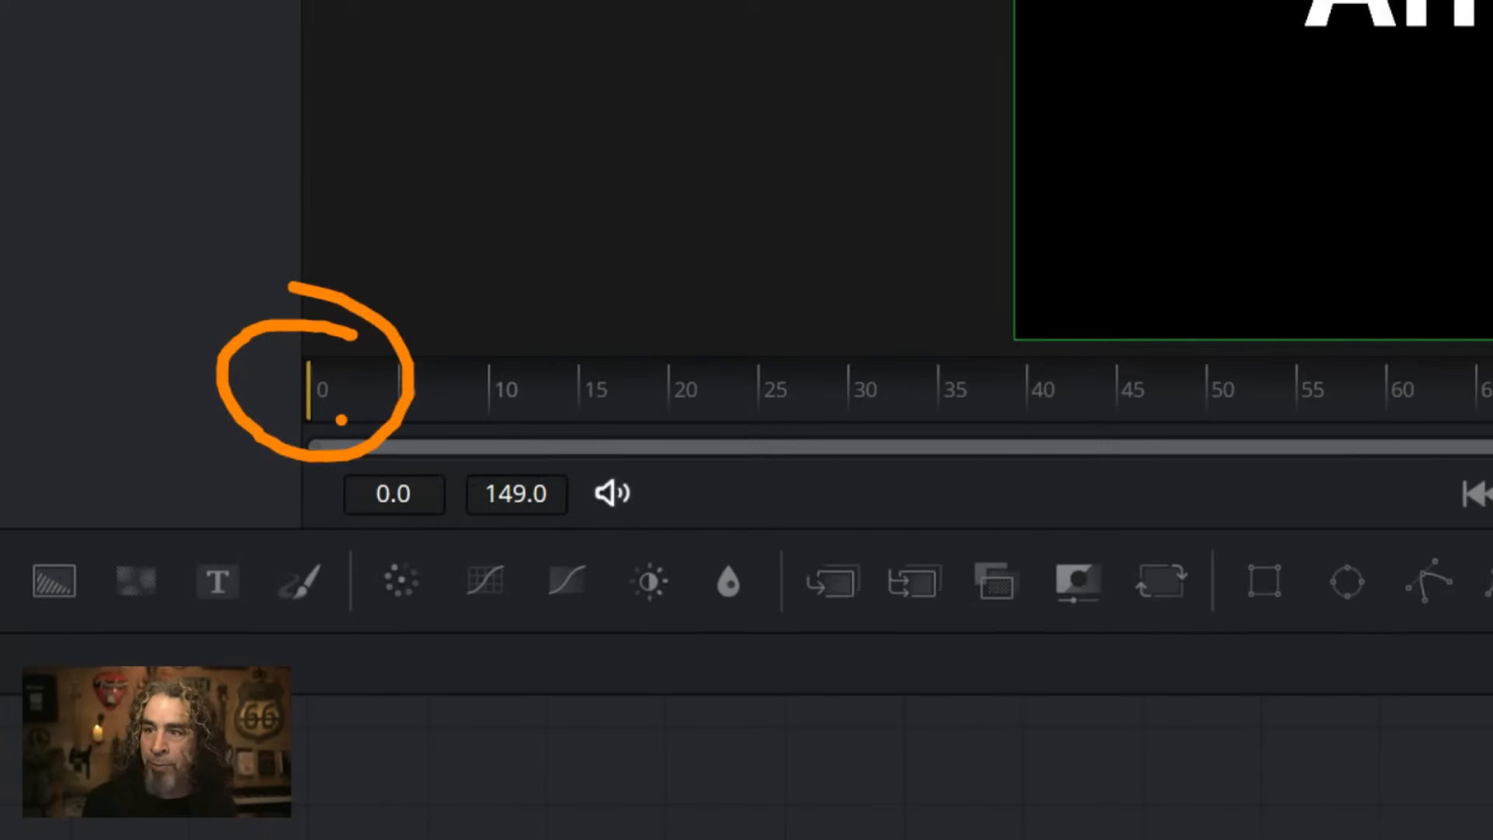
{"action": "key", "text": "Escape"}
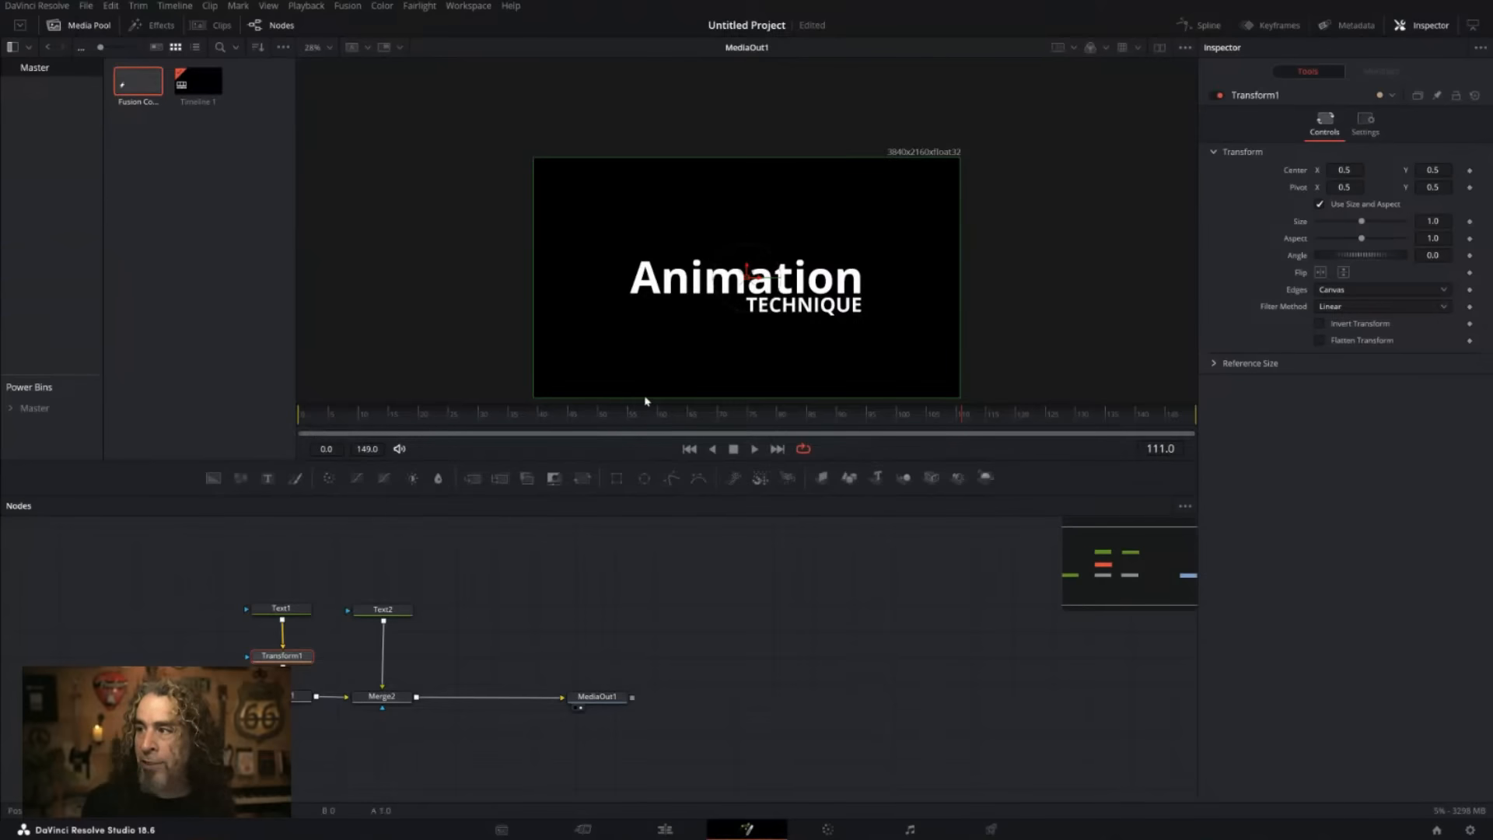
{"action": "key", "text": "ctrl+1"}
{"action": "left_click", "coordinate": [990, 388]}
{"action": "mouse_move", "coordinate": [950, 375]}
{"action": "left_mouse_down"}
{"action": "mouse_move", "coordinate": [822, 492]}
{"action": "mouse_move", "coordinate": [971, 389]}
{"action": "mouse_move", "coordinate": [959, 354]}
{"action": "left_mouse_up"}
{"action": "key", "text": "Escape"}
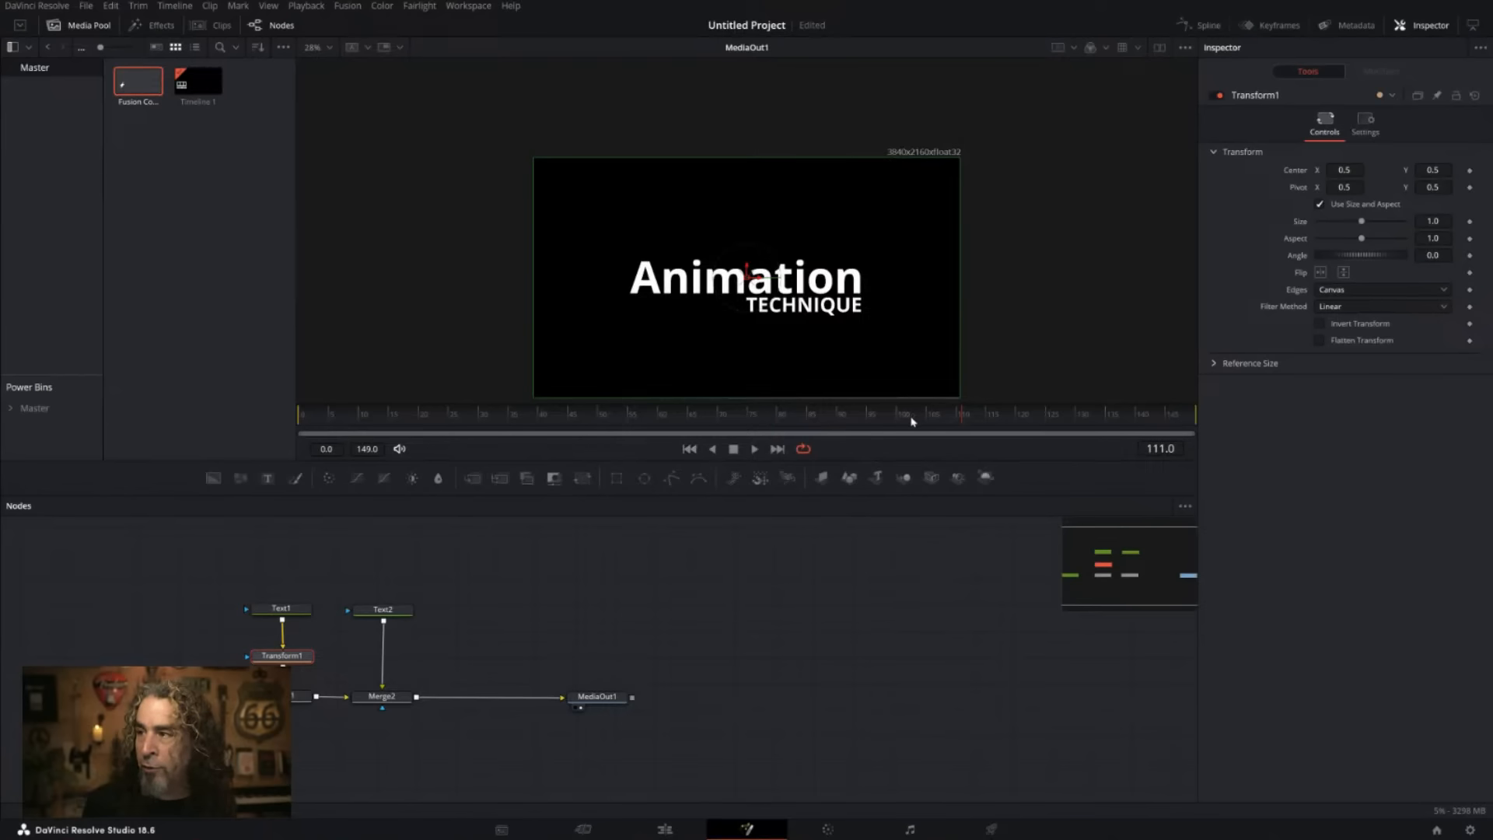
Scrub the playhead backwards through the composition and return it to the first frame.
{"action": "left_click_drag", "start_coordinate": [962, 420], "coordinate": [777, 417]}
{"action": "key", "text": "ctrl+1"}
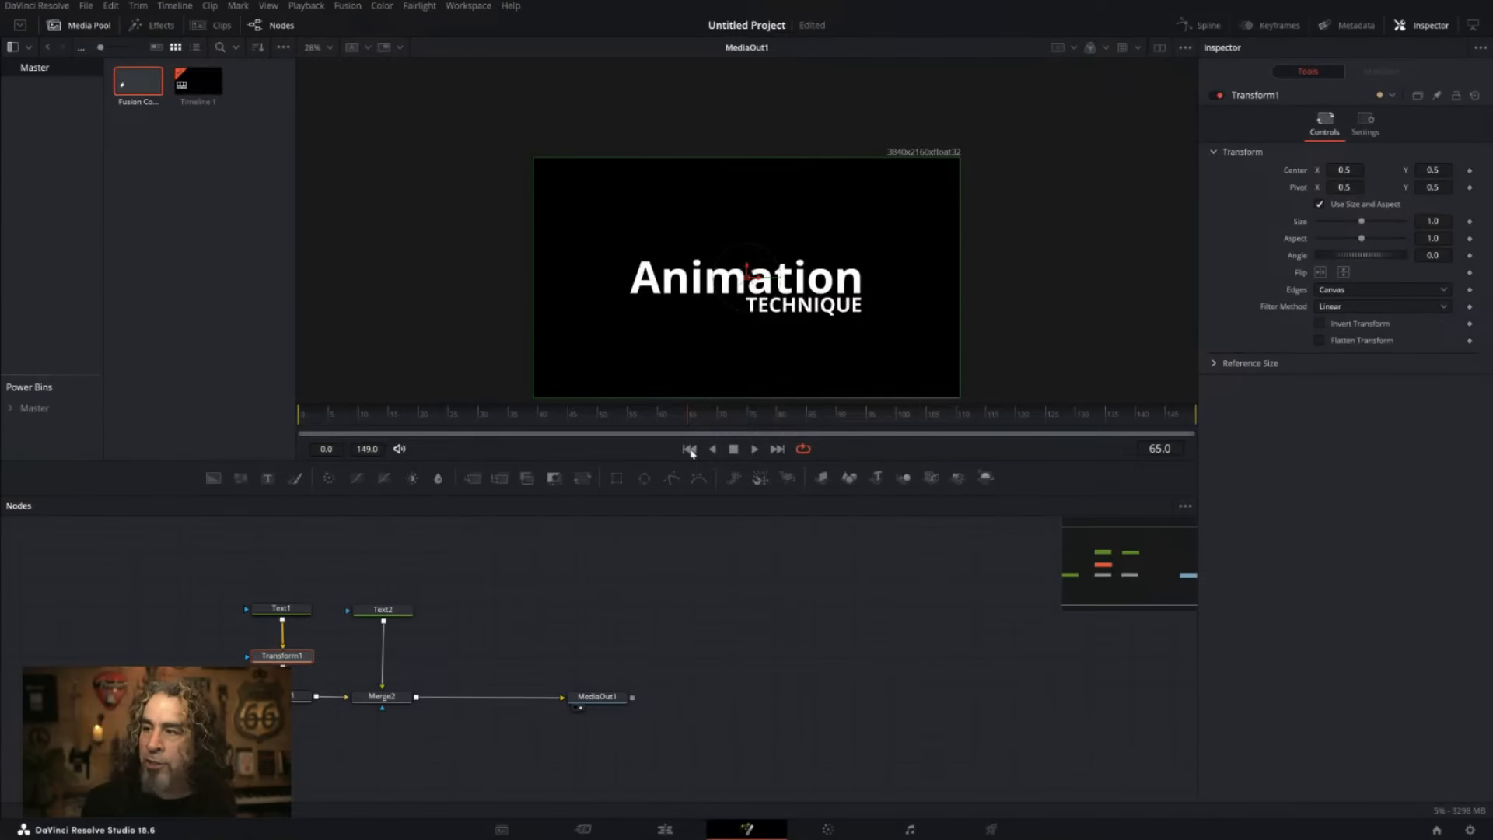
{"action": "left_click", "coordinate": [690, 450]}
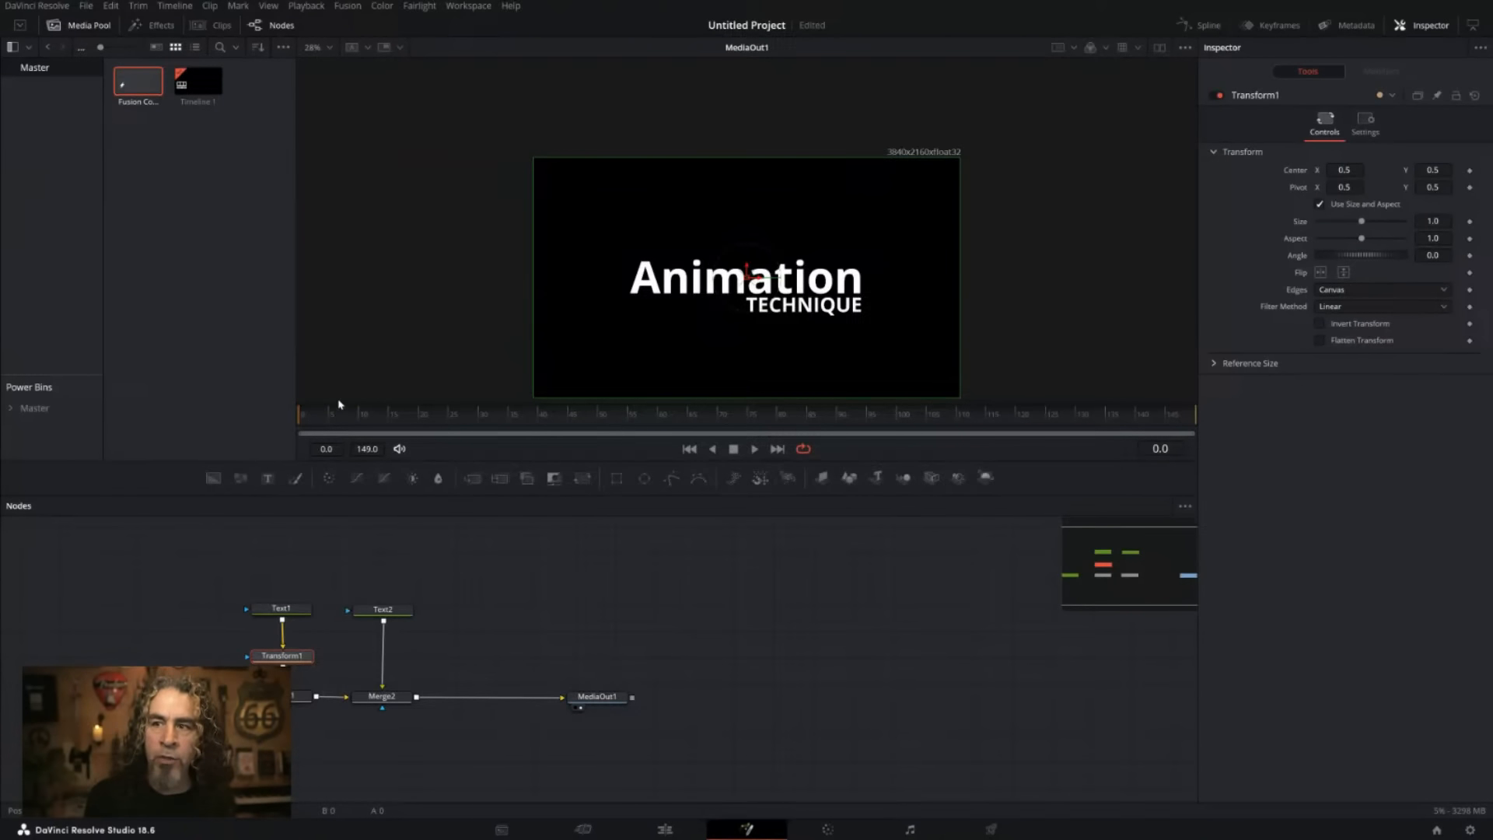
Scrub through the opening frames, go back to frame 0 and play the composition from there.
{"action": "left_click", "coordinate": [334, 417]}
{"action": "left_click_drag", "start_coordinate": [334, 418], "coordinate": [572, 422]}
{"action": "left_click", "coordinate": [300, 418]}
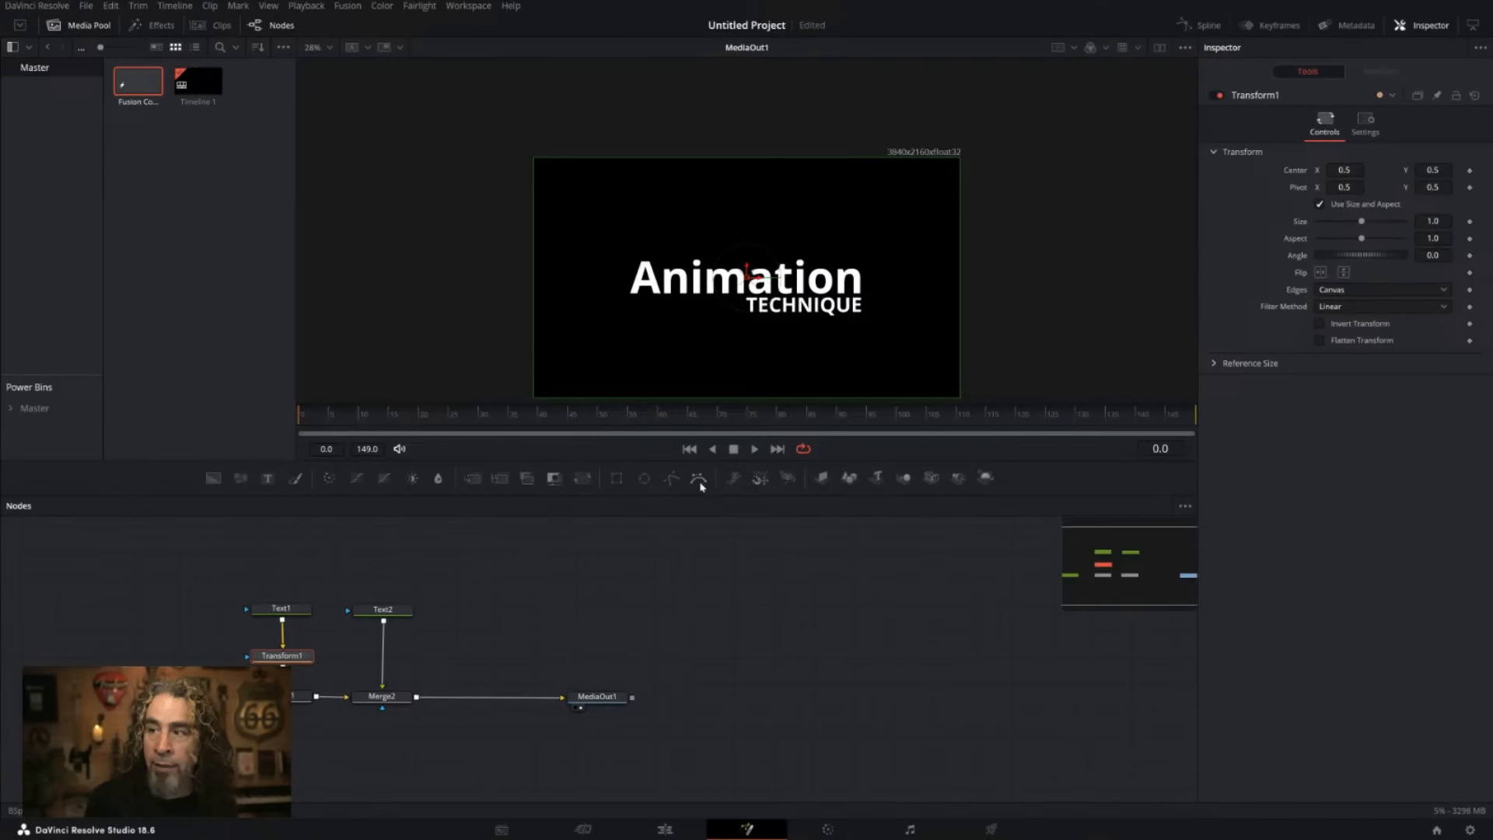
{"action": "left_click", "coordinate": [754, 450]}
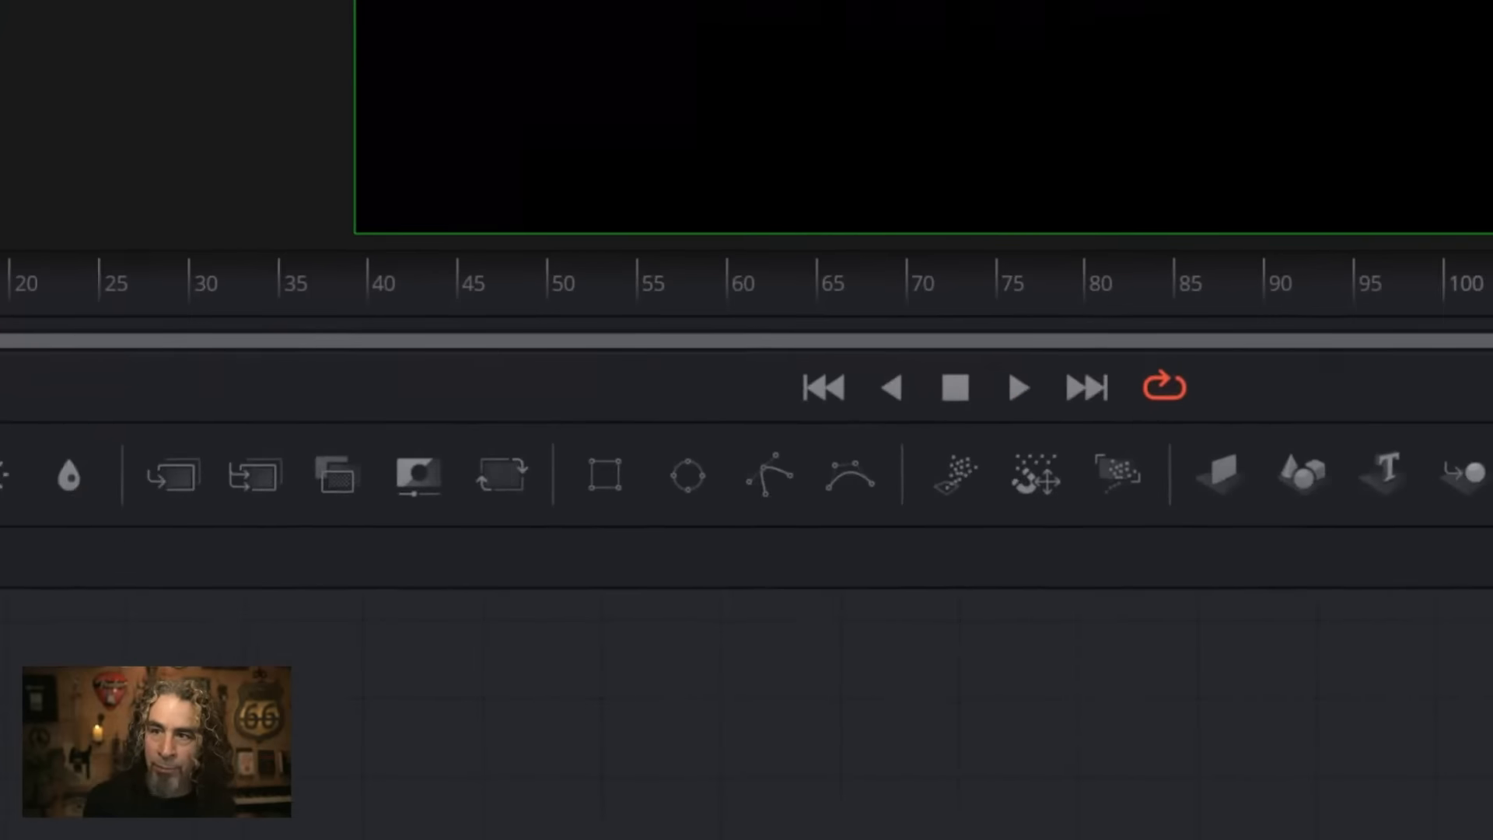
{"action": "mouse_move", "coordinate": [342, 280]}
{"action": "left_mouse_down"}
{"action": "mouse_move", "coordinate": [403, 384]}
{"action": "mouse_move", "coordinate": [305, 230]}
{"action": "left_mouse_up"}
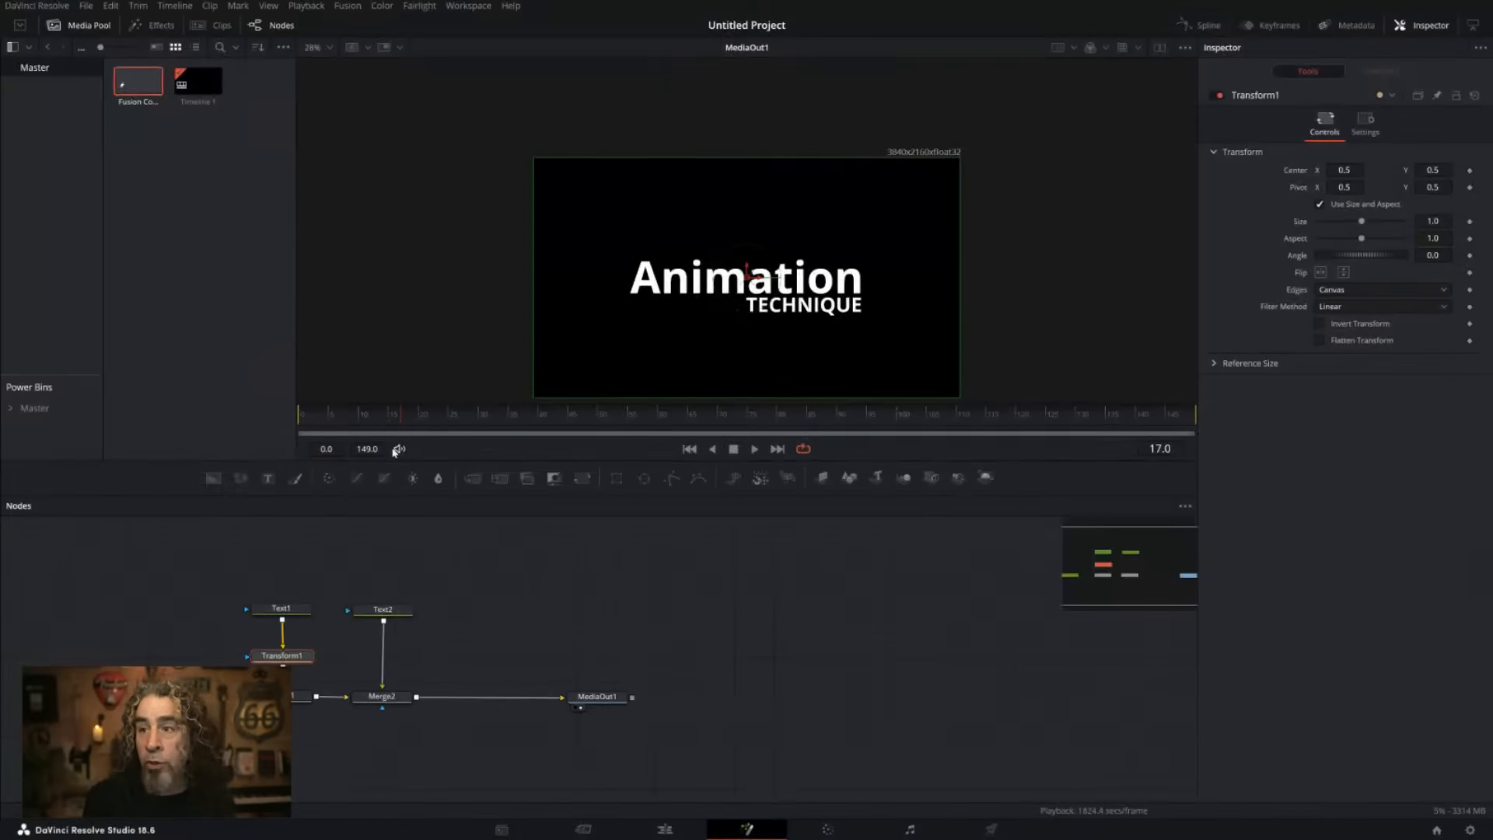
Move the playhead to frame 10, select the Transform1 node and set a keyframe on its Center.
{"action": "left_click", "coordinate": [396, 450]}
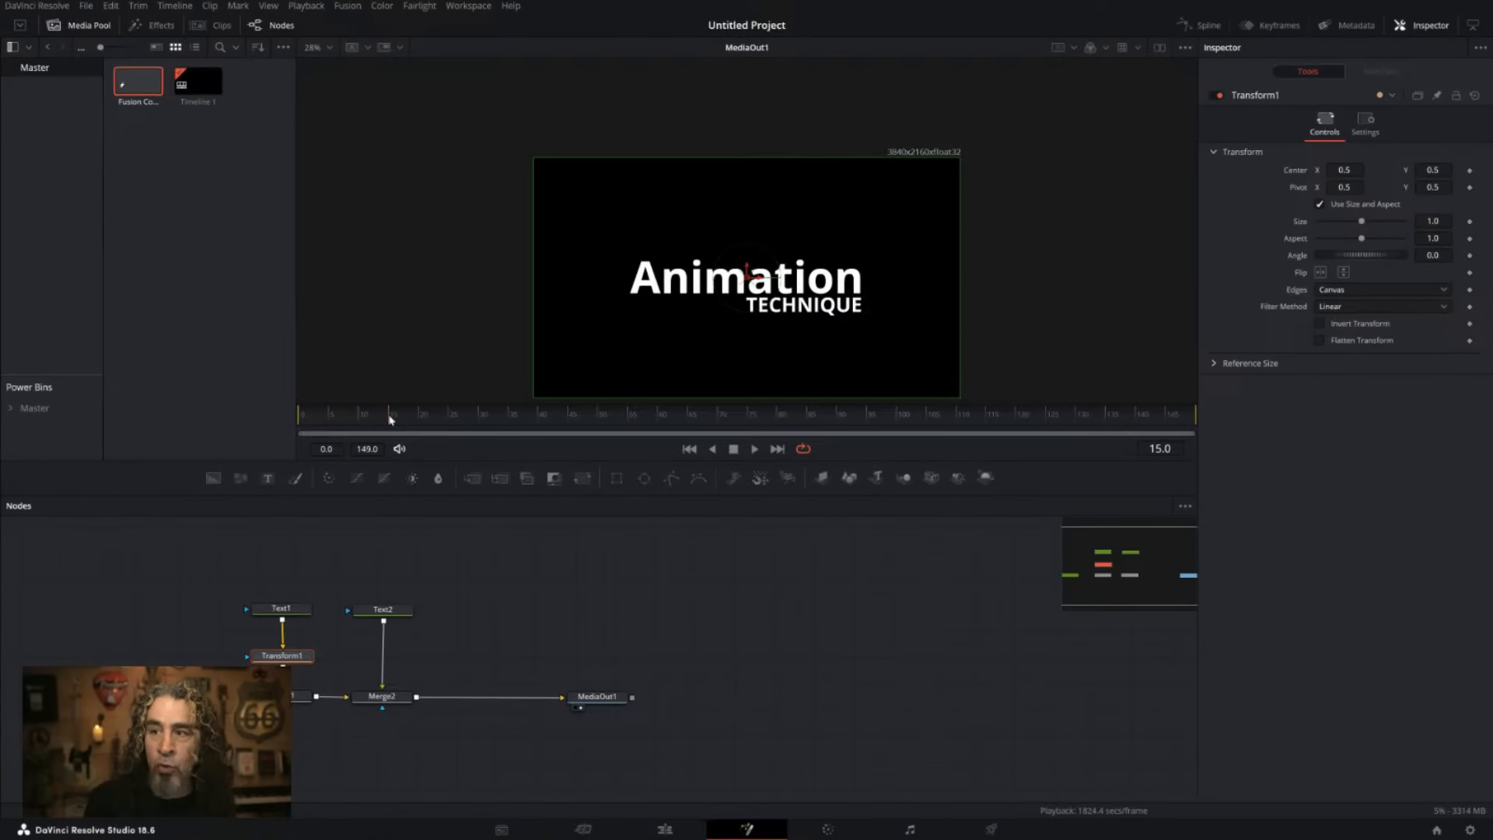
{"action": "mouse_move", "coordinate": [391, 420]}
{"action": "left_mouse_down"}
{"action": "mouse_move", "coordinate": [266, 407]}
{"action": "mouse_move", "coordinate": [366, 422]}
{"action": "left_mouse_up"}
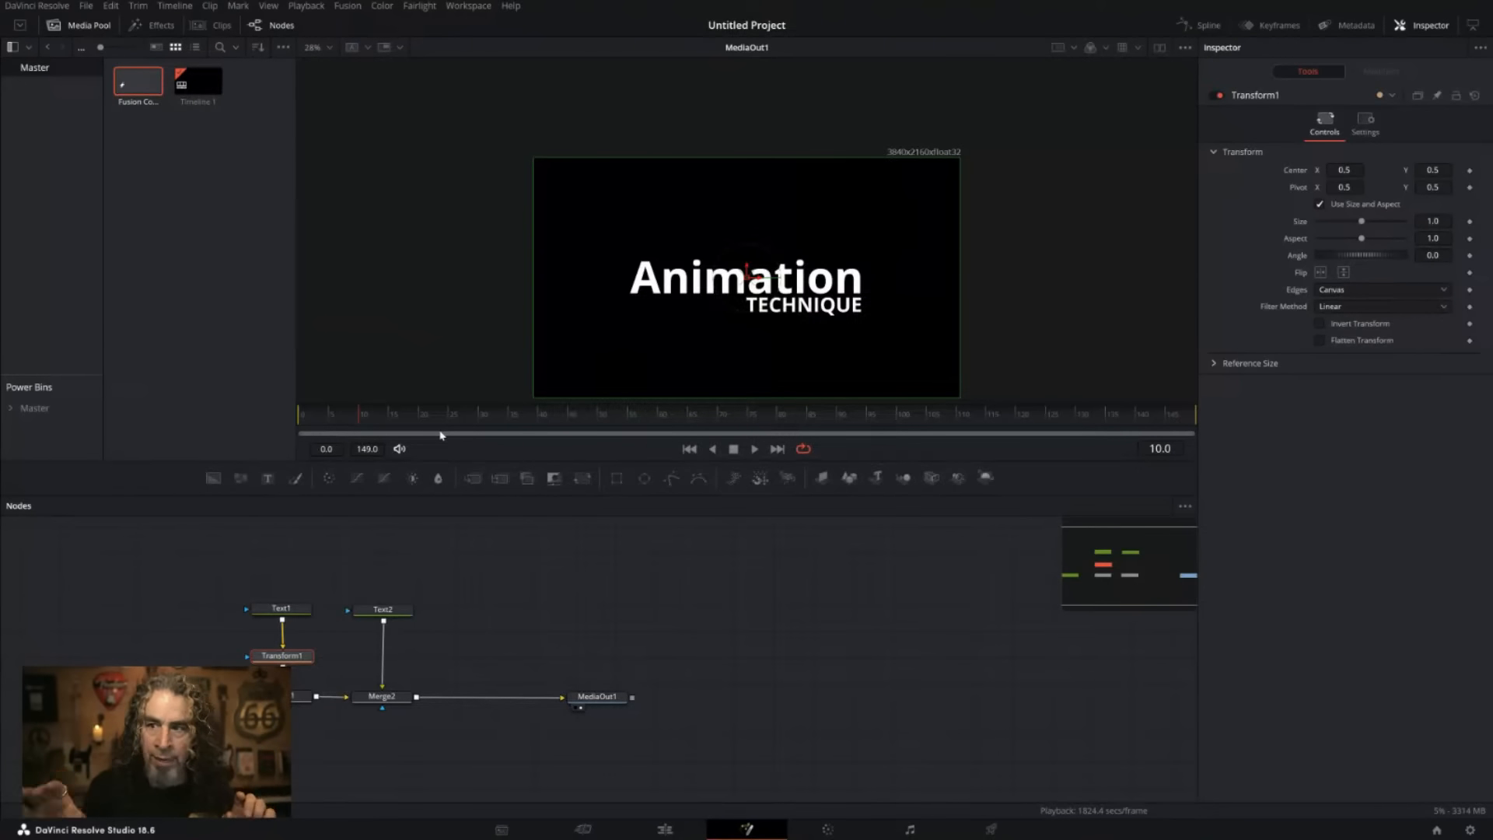
{"action": "left_click", "coordinate": [805, 560]}
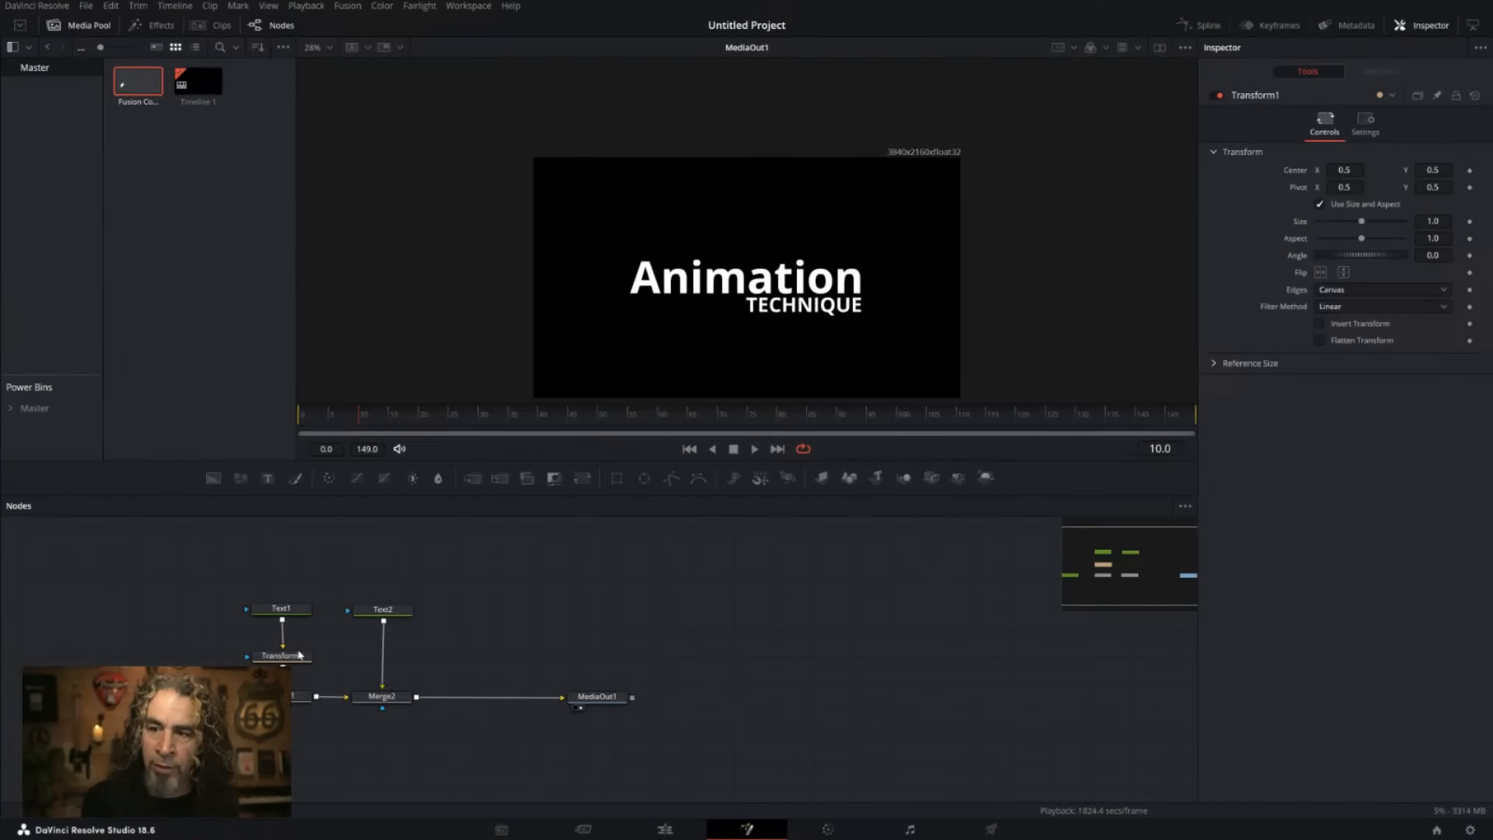
{"action": "left_click", "coordinate": [280, 658]}
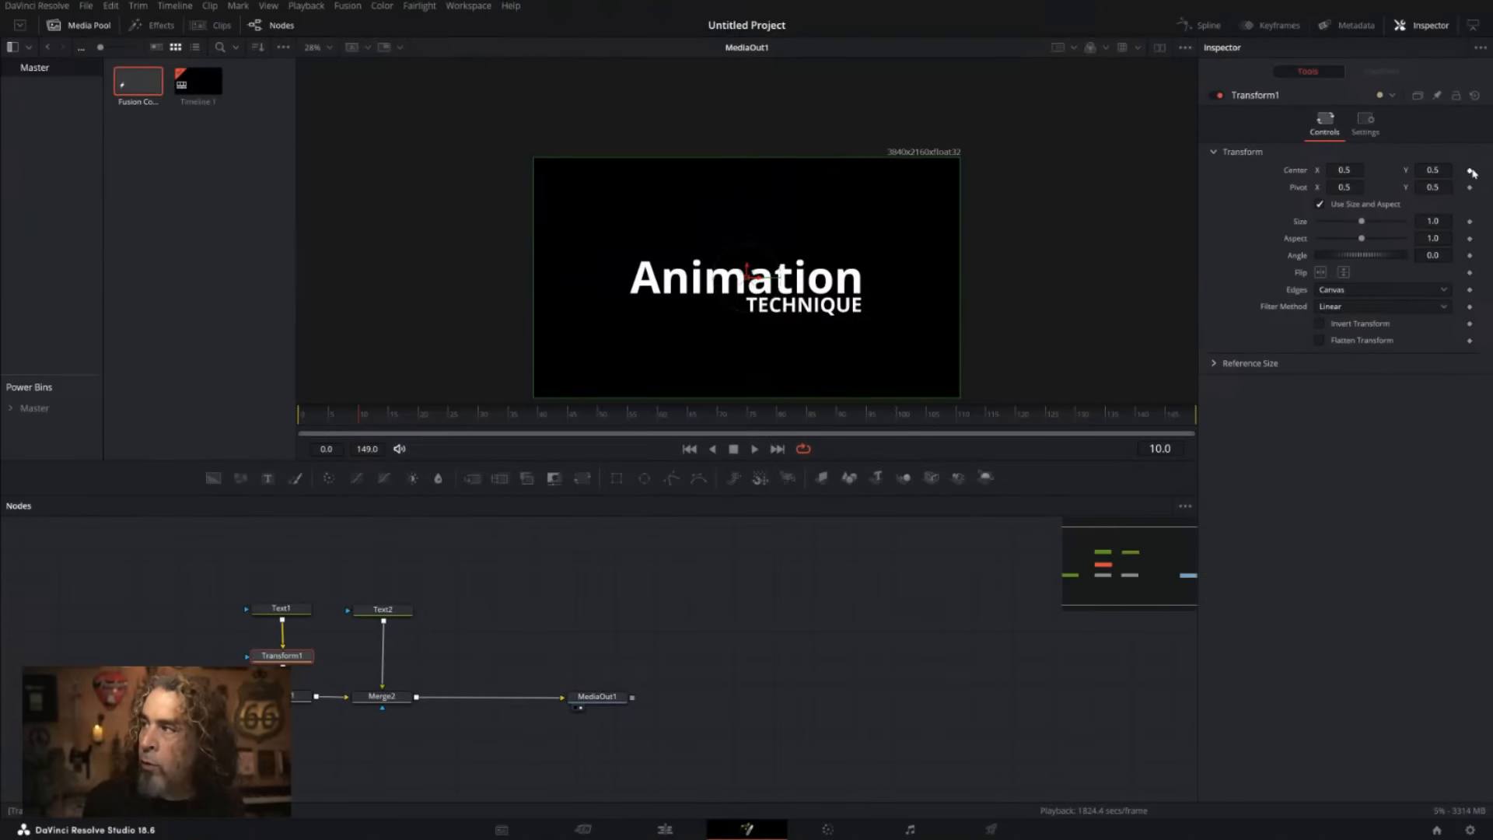
{"action": "left_click", "coordinate": [1470, 170]}
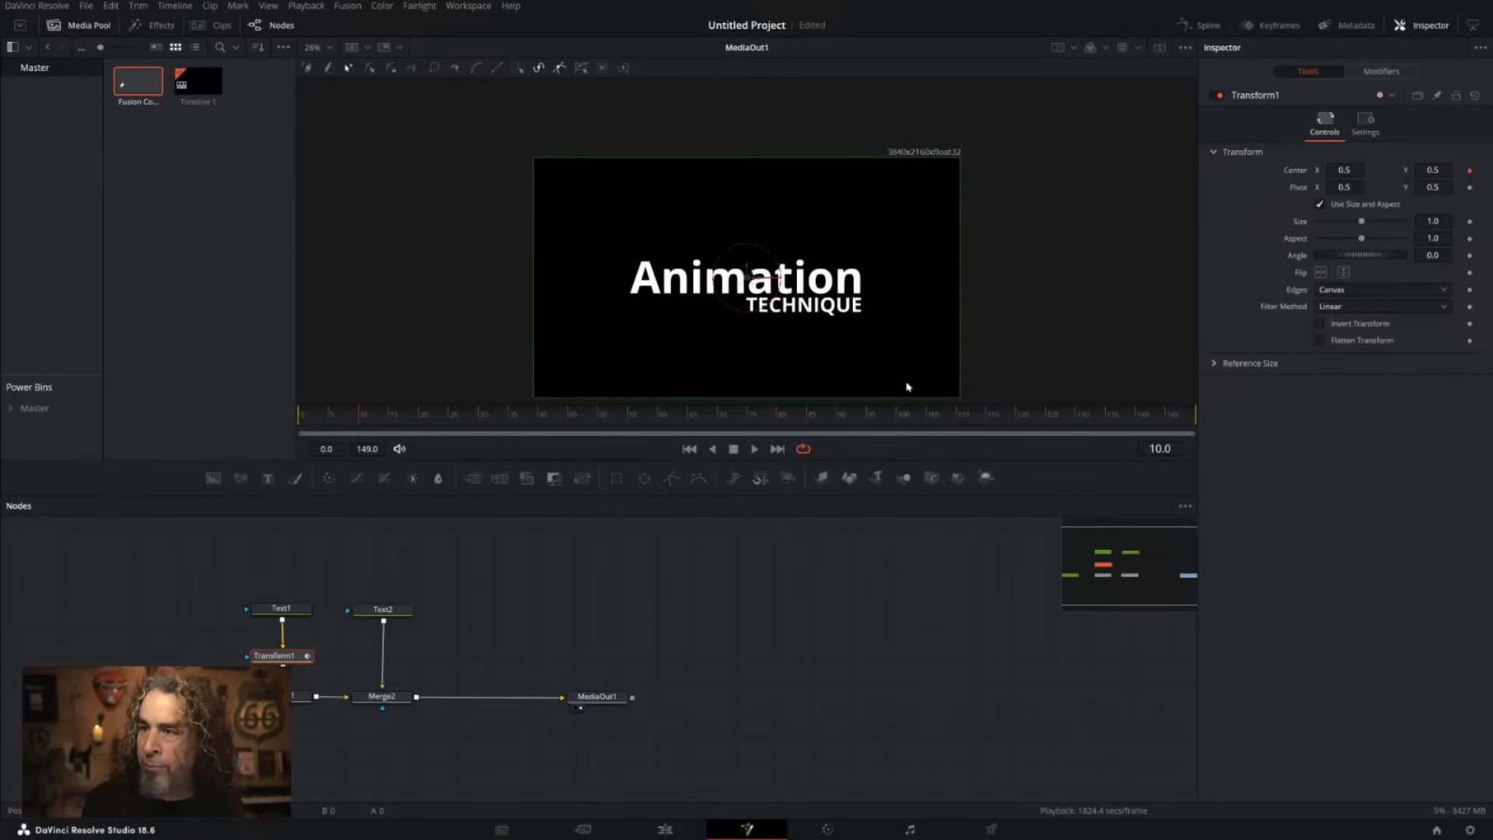
Return to frame 0 and set Transform1's Center X to -0.35 so "Animation" starts outside the frame.
{"action": "left_click_drag", "start_coordinate": [361, 425], "coordinate": [351, 425]}
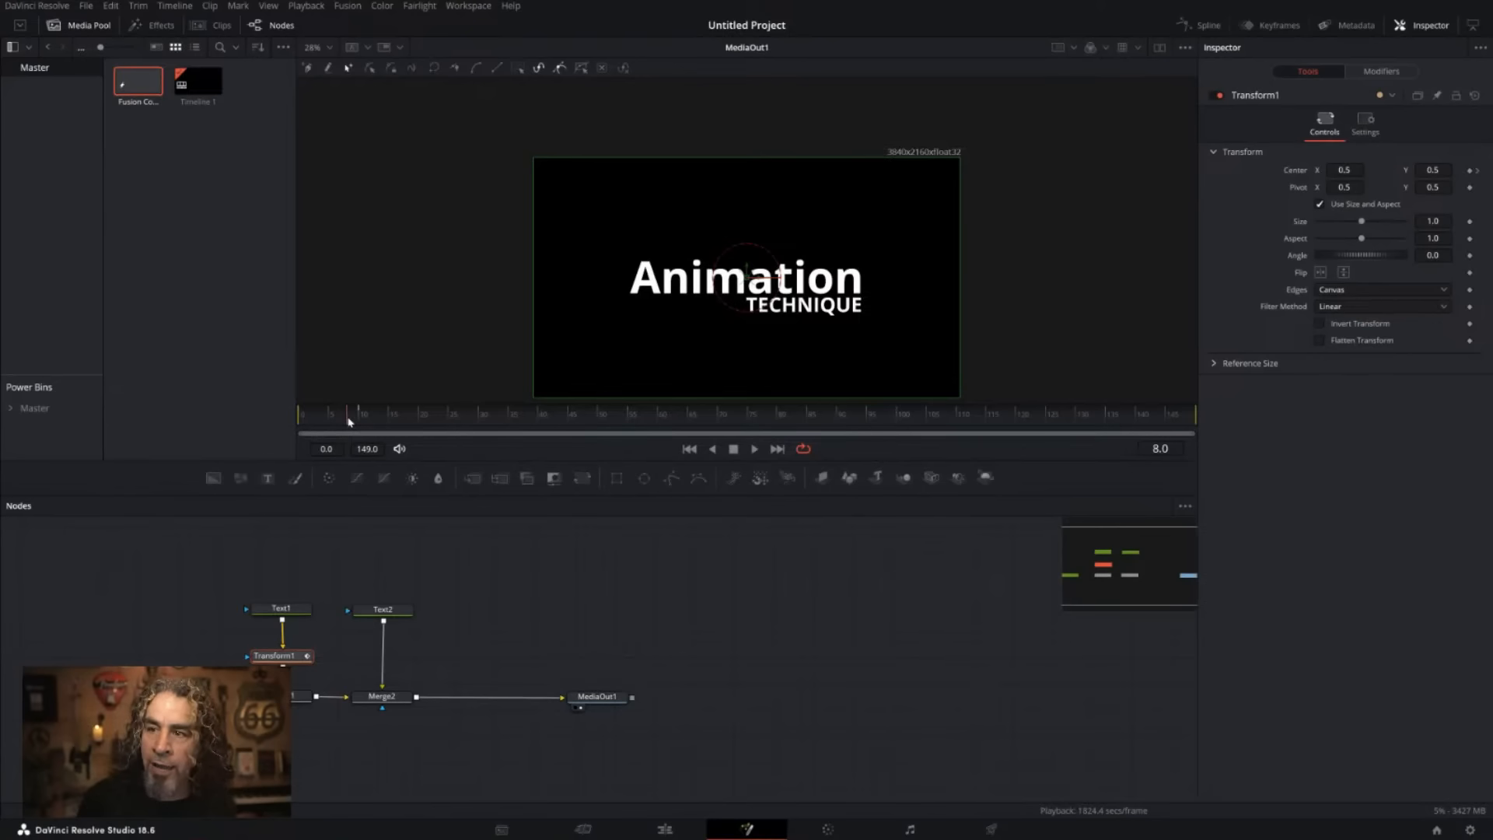
{"action": "left_click_drag", "start_coordinate": [349, 422], "coordinate": [535, 421]}
{"action": "left_click_drag", "start_coordinate": [418, 430], "coordinate": [340, 439]}
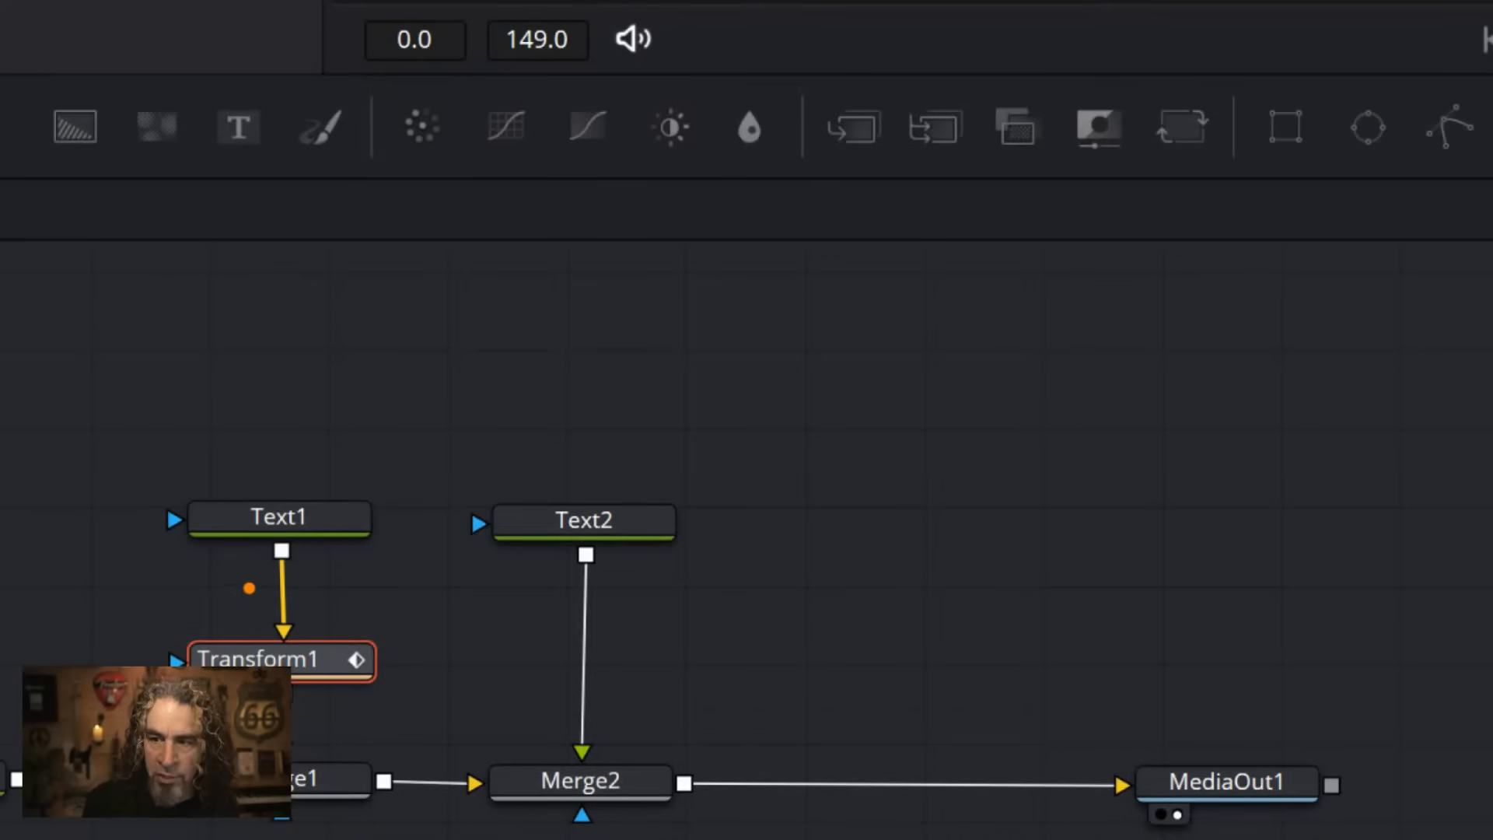
{"action": "mouse_move", "coordinate": [270, 631]}
{"action": "left_mouse_down"}
{"action": "mouse_move", "coordinate": [341, 619]}
{"action": "mouse_move", "coordinate": [231, 628]}
{"action": "left_mouse_up"}
{"action": "mouse_move", "coordinate": [276, 406]}
{"action": "left_mouse_down"}
{"action": "mouse_move", "coordinate": [324, 483]}
{"action": "mouse_move", "coordinate": [342, 404]}
{"action": "left_mouse_up"}
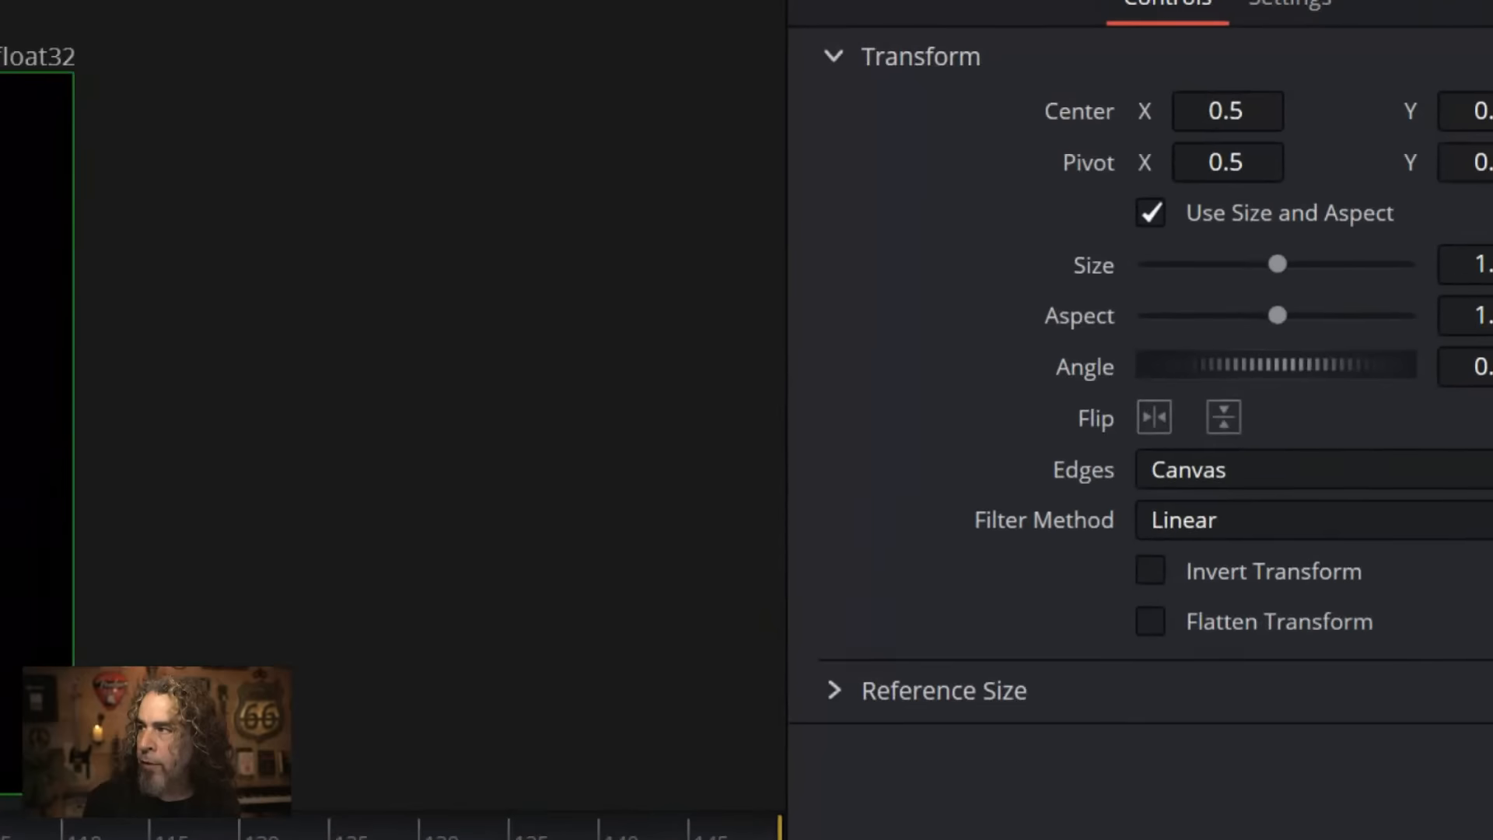
{"action": "left_click_drag", "start_coordinate": [1358, 161], "coordinate": [1326, 159]}
{"action": "mouse_move", "coordinate": [1175, 80]}
{"action": "left_mouse_down"}
{"action": "mouse_move", "coordinate": [1283, 84]}
{"action": "mouse_move", "coordinate": [1245, 72]}
{"action": "left_mouse_up"}
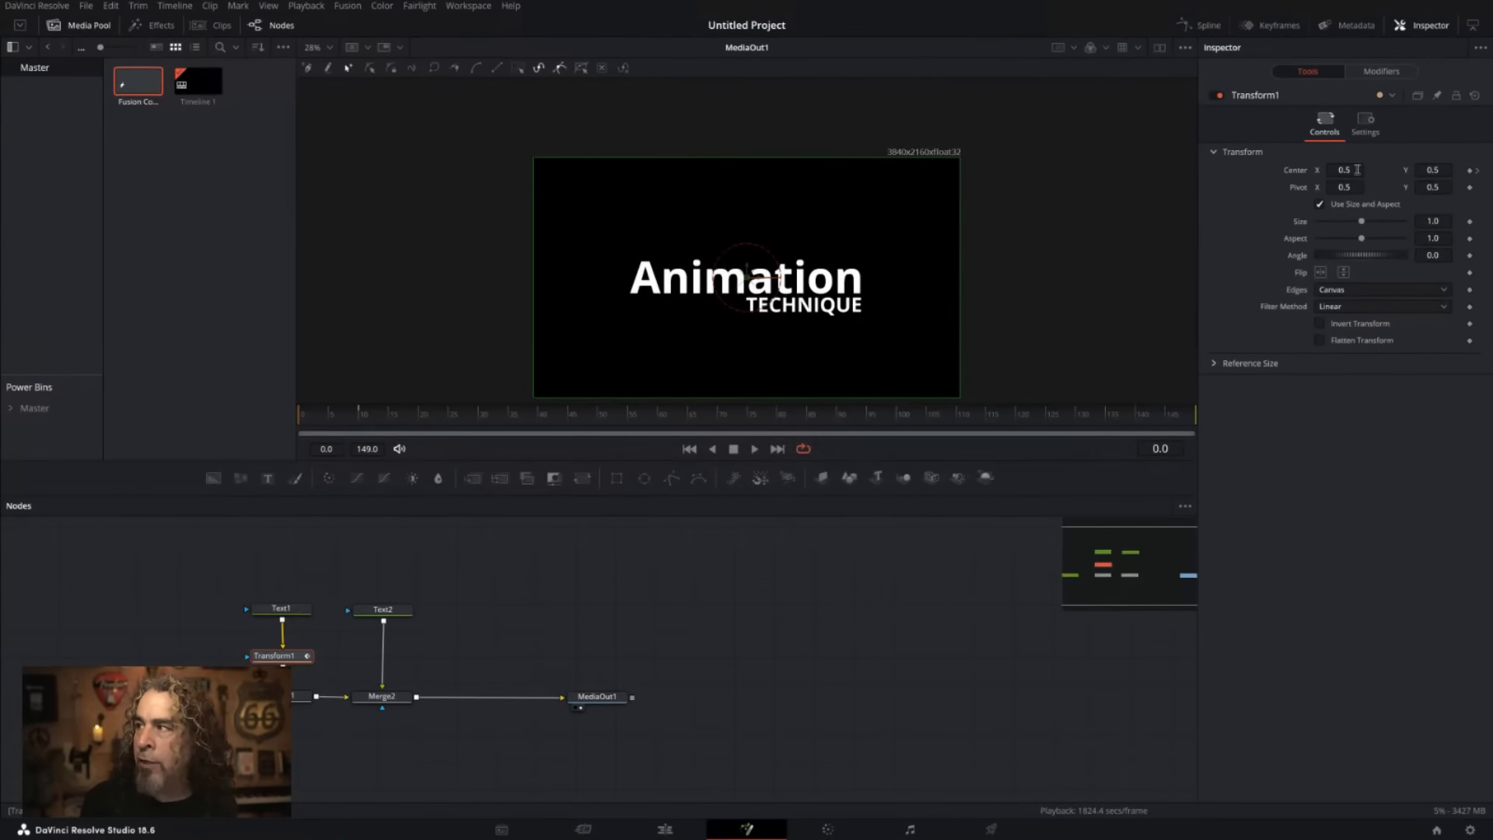
{"action": "left_click", "coordinate": [1358, 169]}
{"action": "left_click_drag", "start_coordinate": [1350, 169], "coordinate": [1195, 170]}
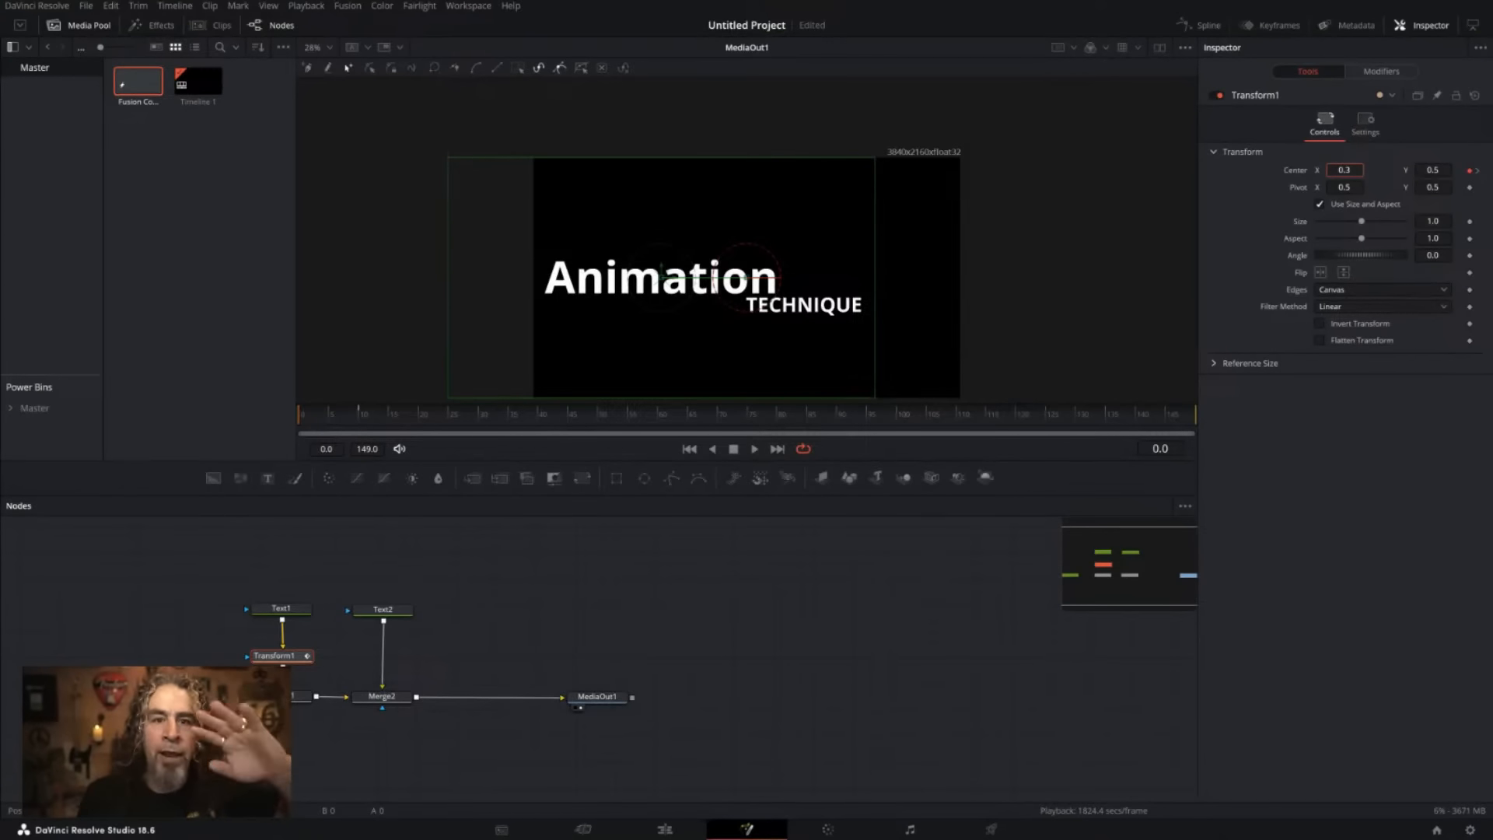
{"action": "left_click_drag", "start_coordinate": [1195, 169], "coordinate": [689, 169]}
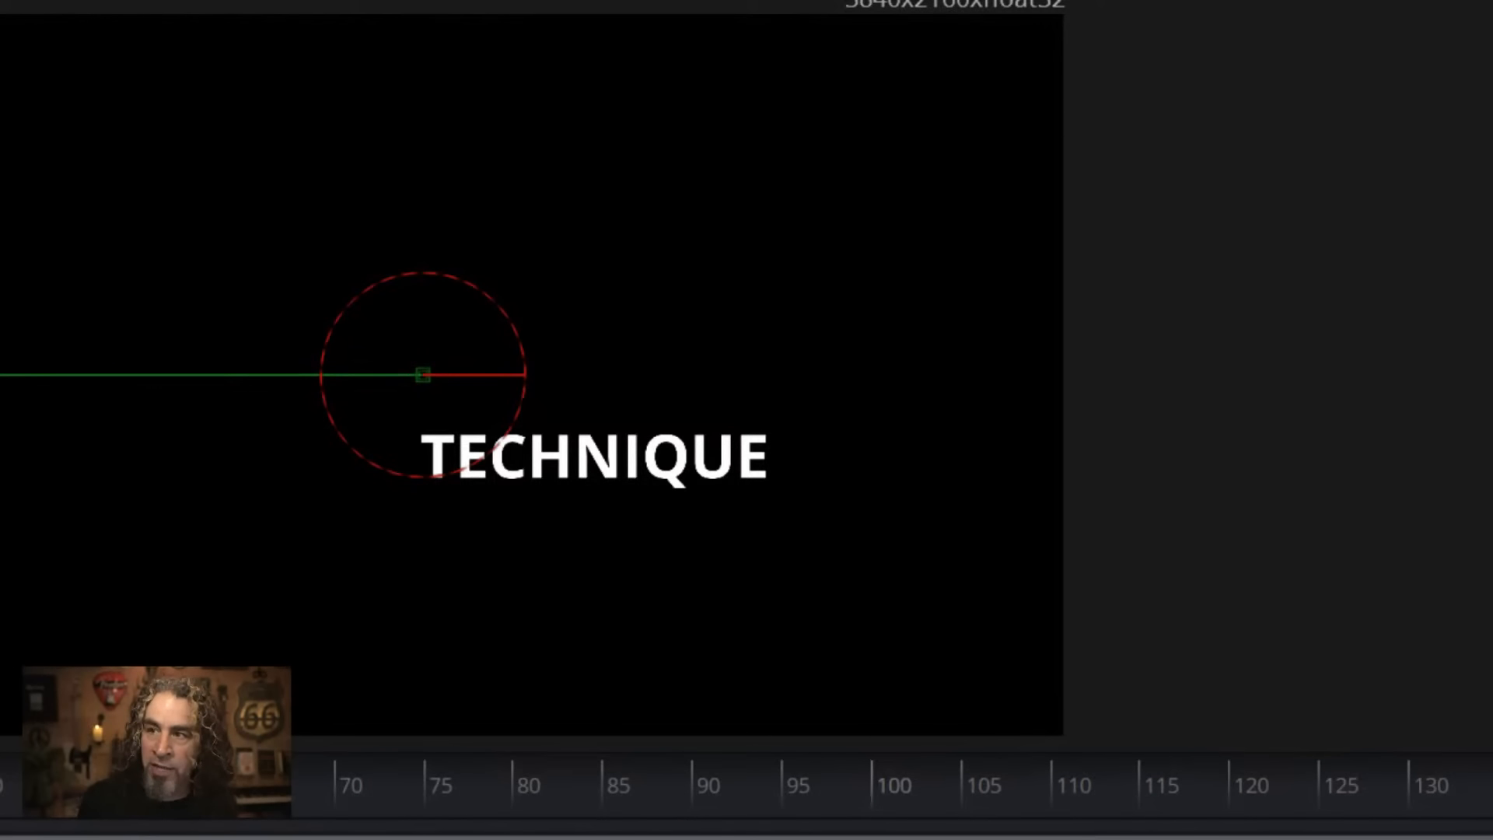
{"action": "left_click_drag", "start_coordinate": [360, 363], "coordinate": [393, 315]}
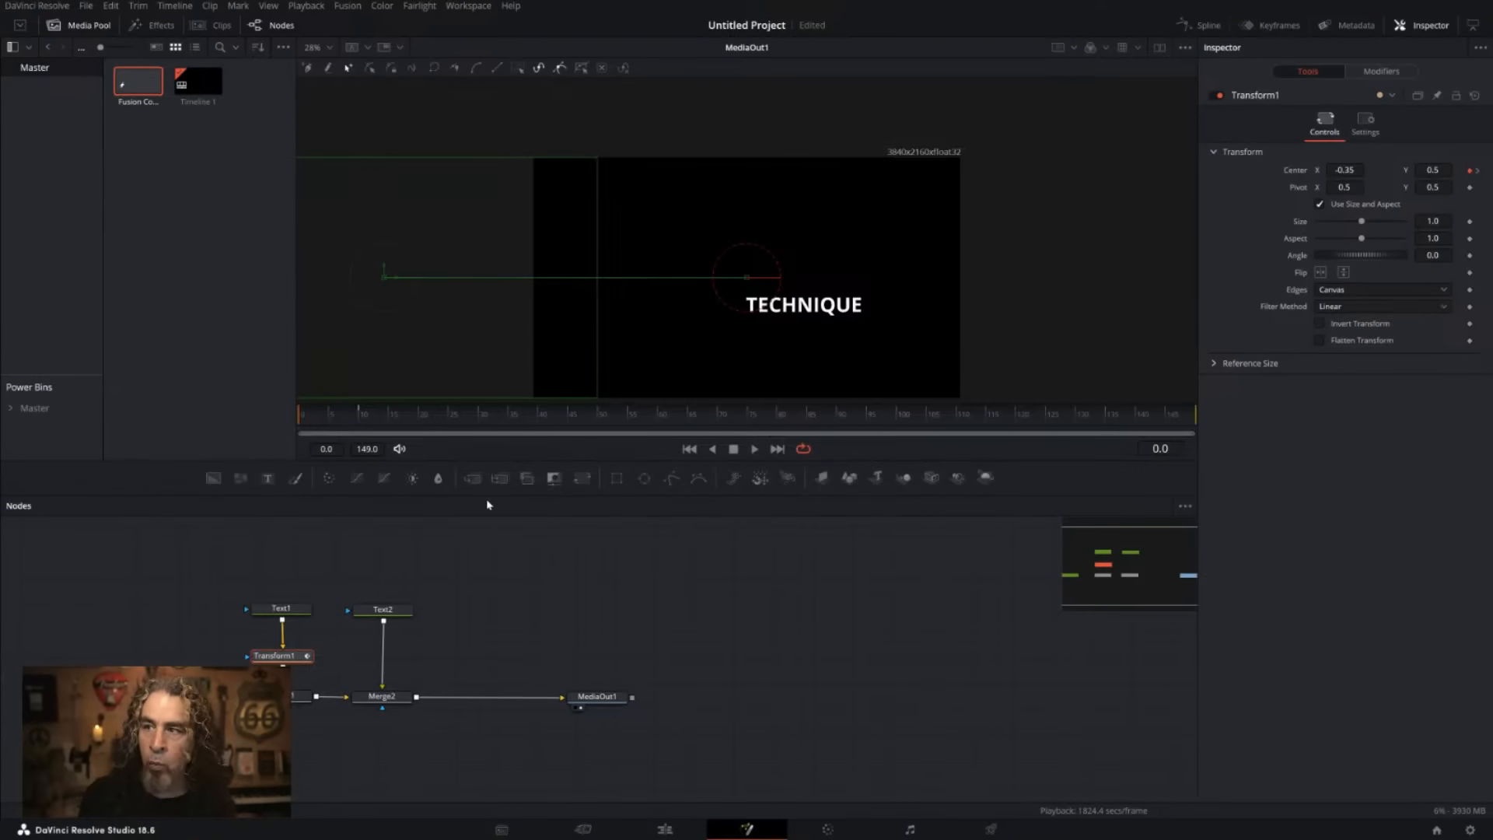
Play the slide-in of "Animation", then scrub between frame 0 and frame 10 with Transform1 selected and return to the start.
{"action": "left_click", "coordinate": [457, 553]}
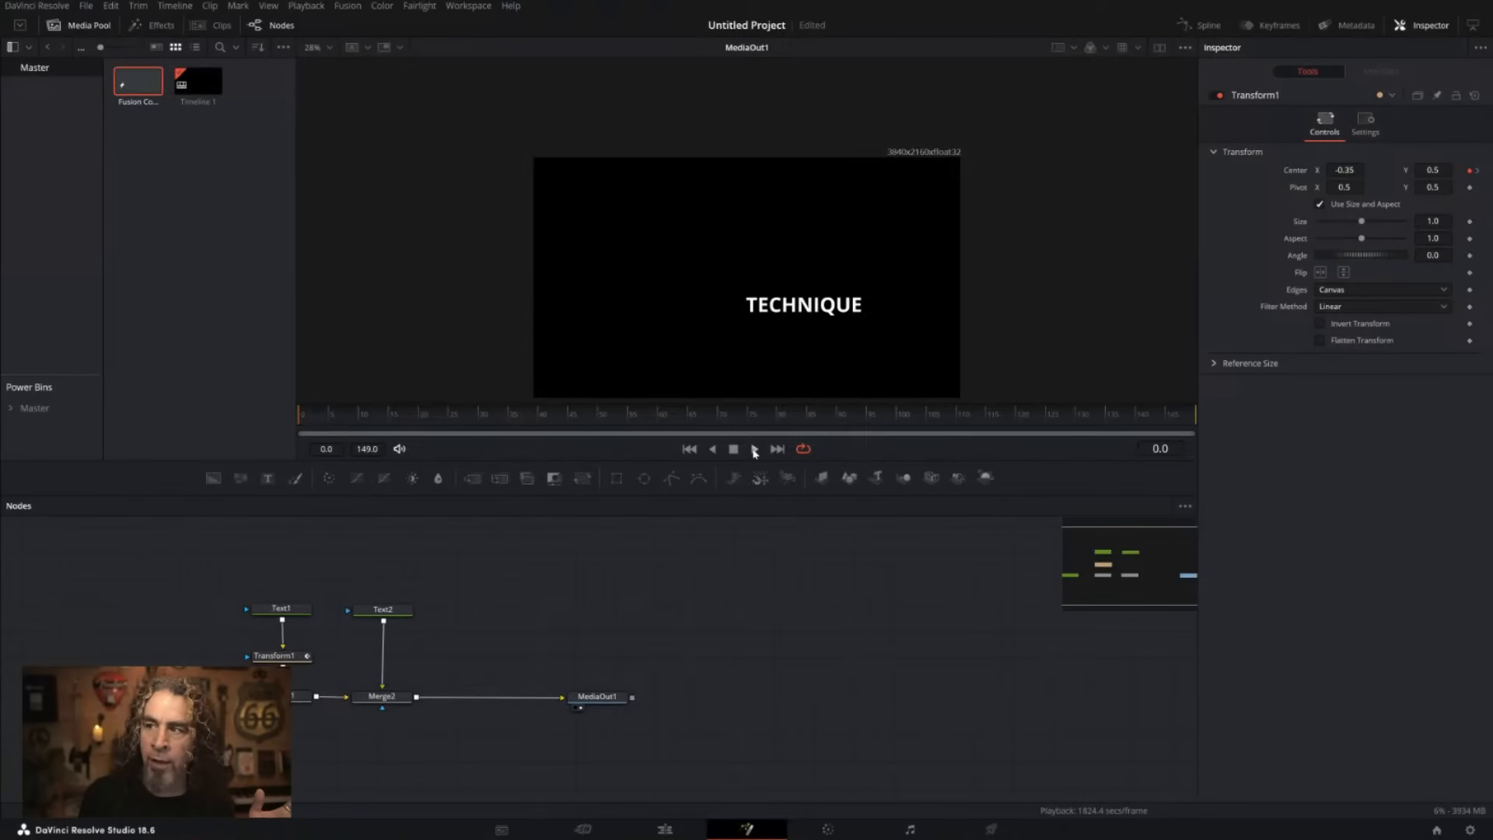
{"action": "left_click", "coordinate": [755, 450]}
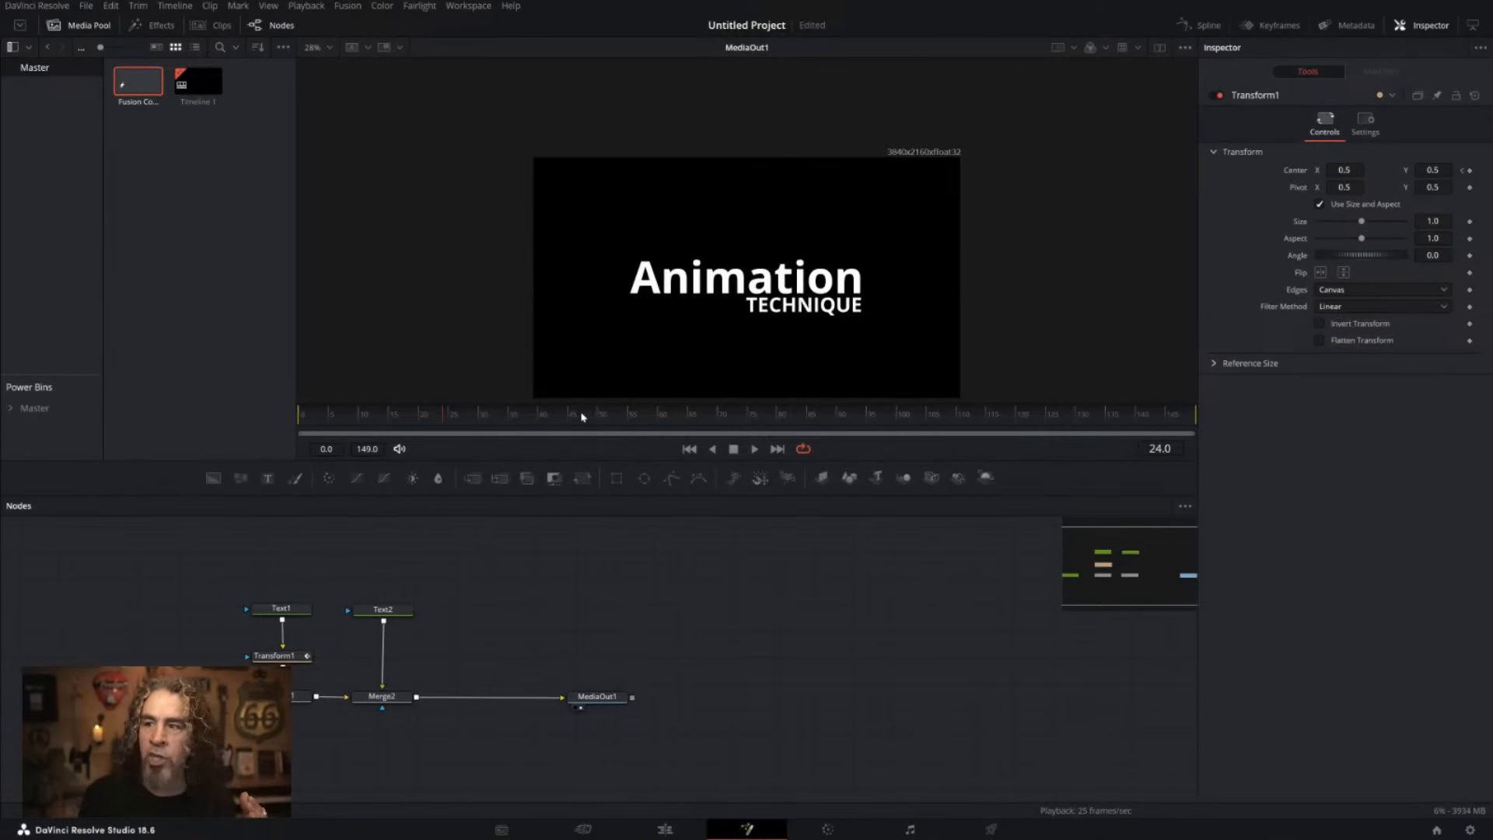
{"action": "left_click_drag", "start_coordinate": [428, 418], "coordinate": [279, 444]}
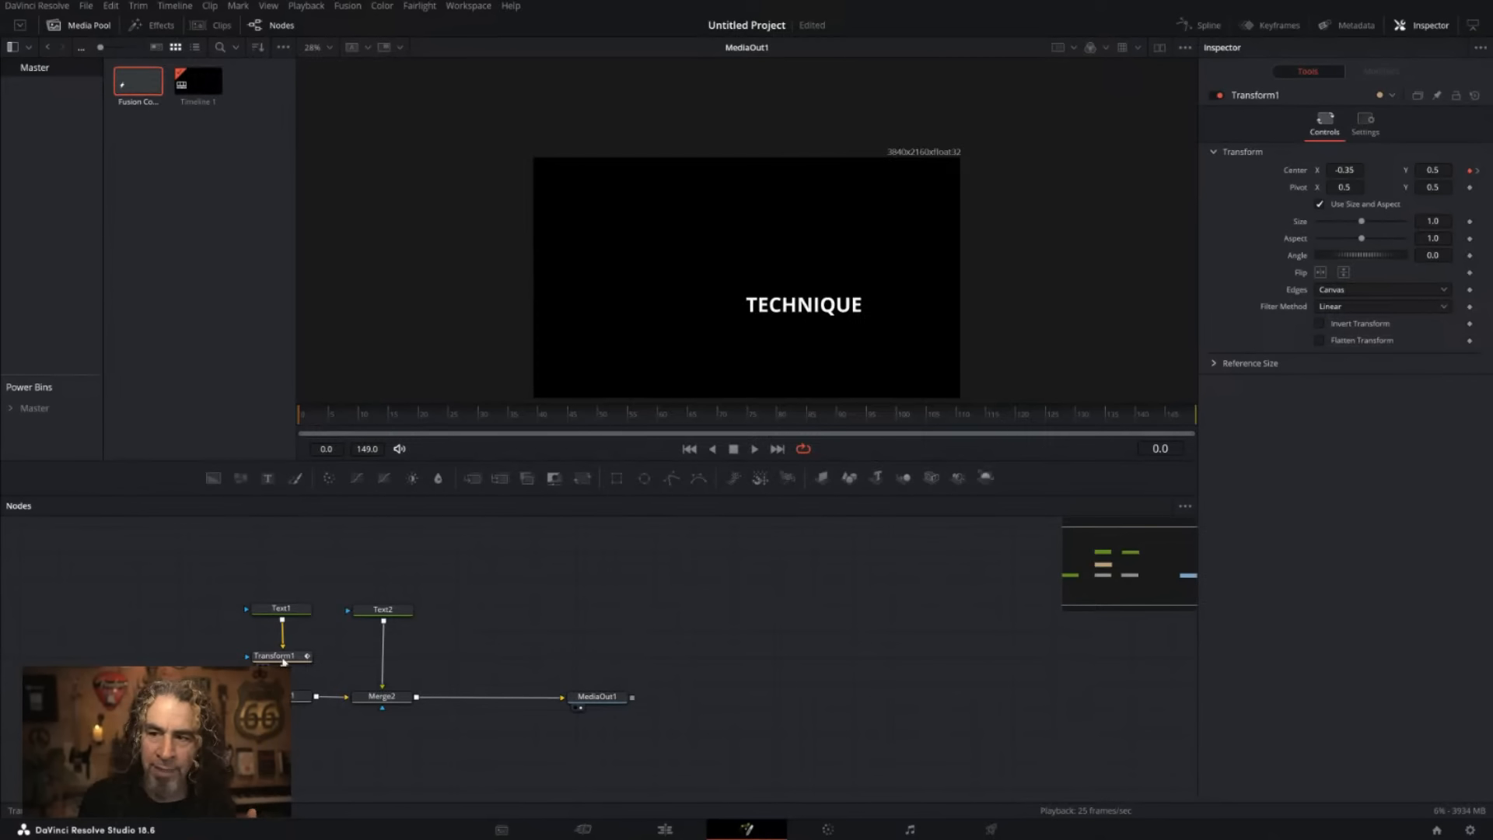
{"action": "left_click", "coordinate": [283, 659]}
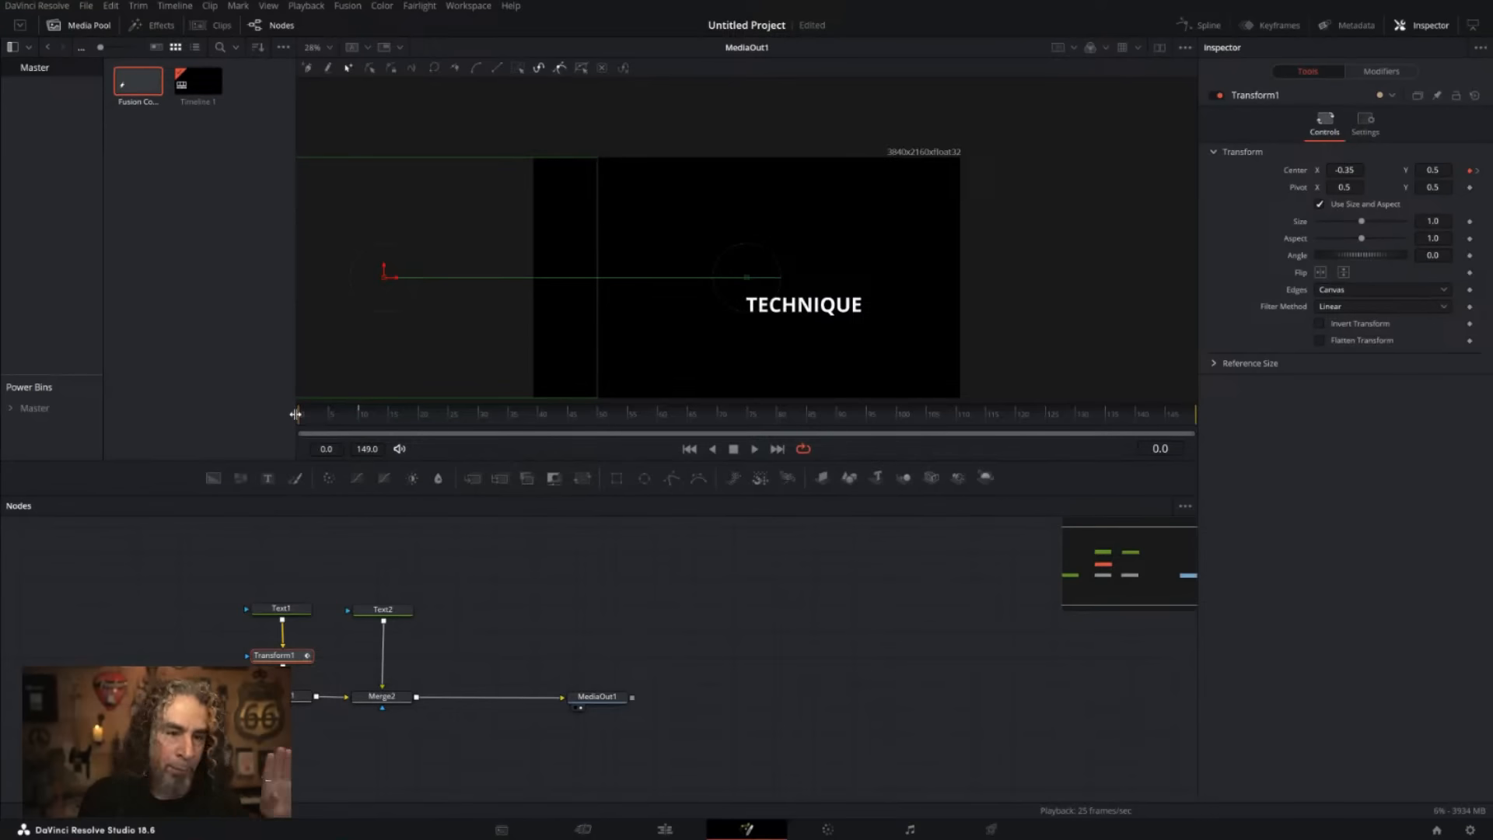
{"action": "left_click_drag", "start_coordinate": [296, 414], "coordinate": [372, 413]}
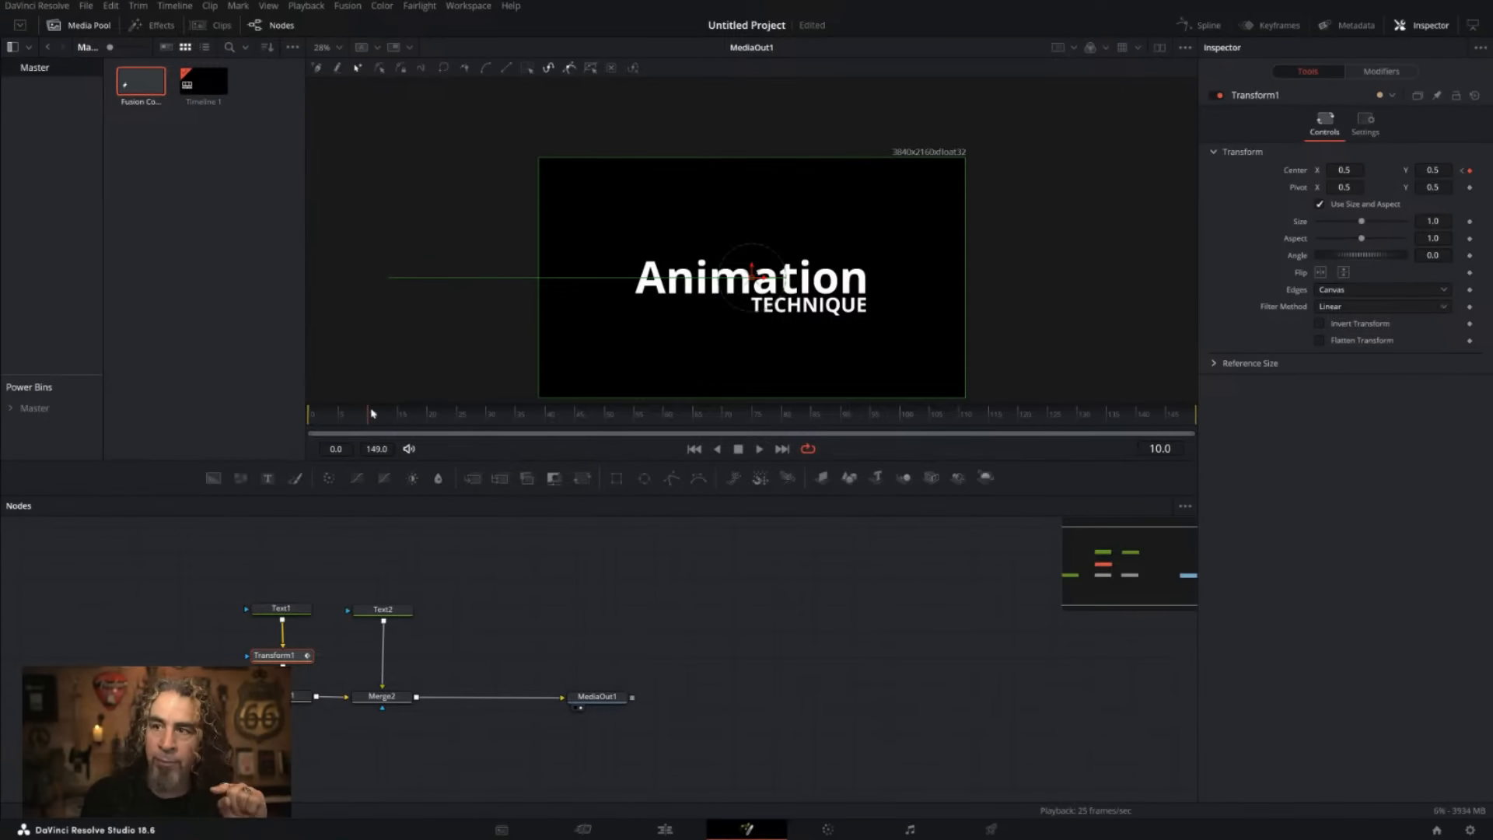
{"action": "left_click_drag", "start_coordinate": [369, 413], "coordinate": [308, 418]}
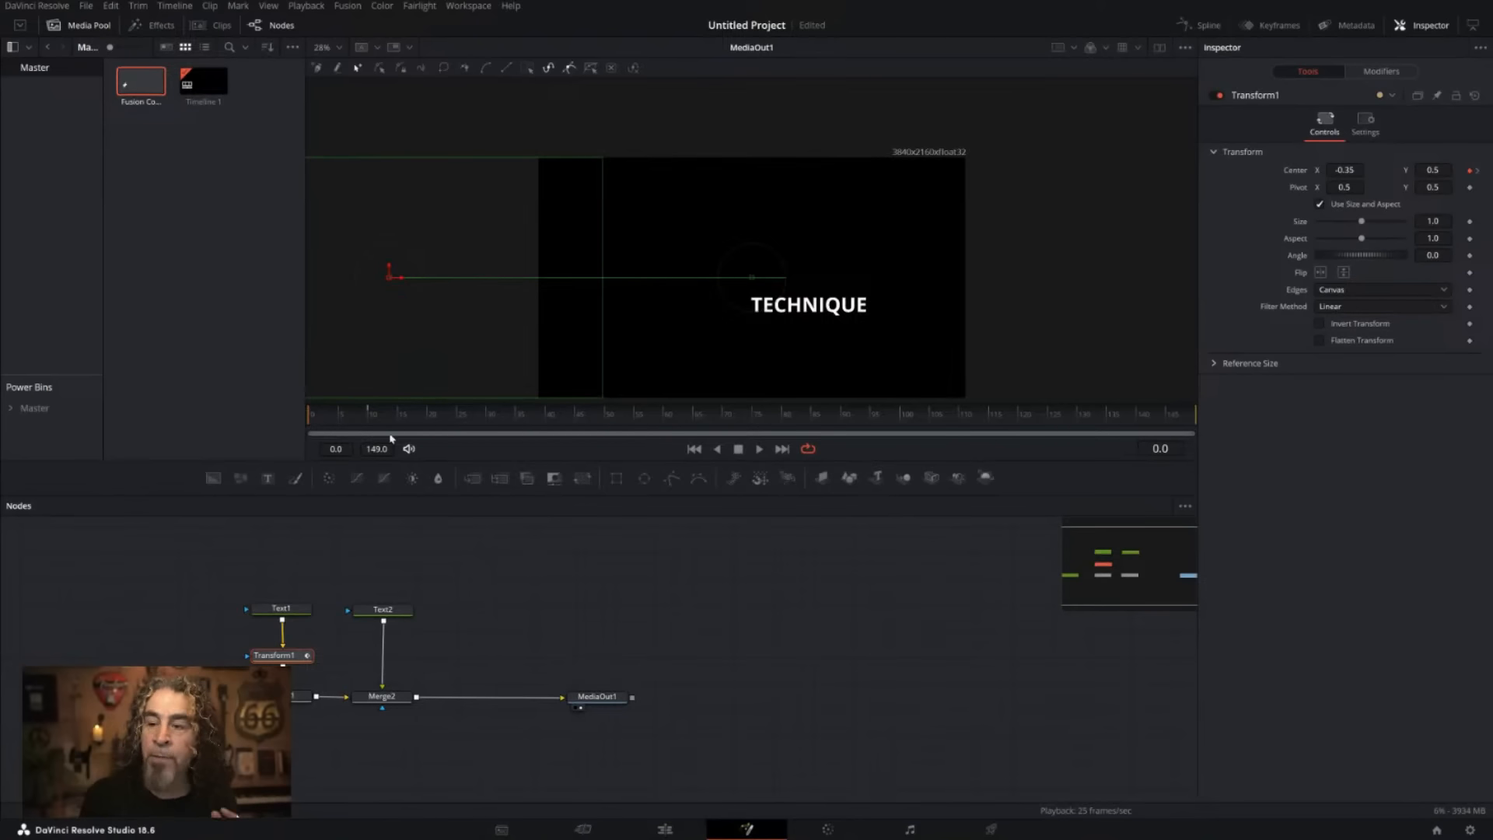
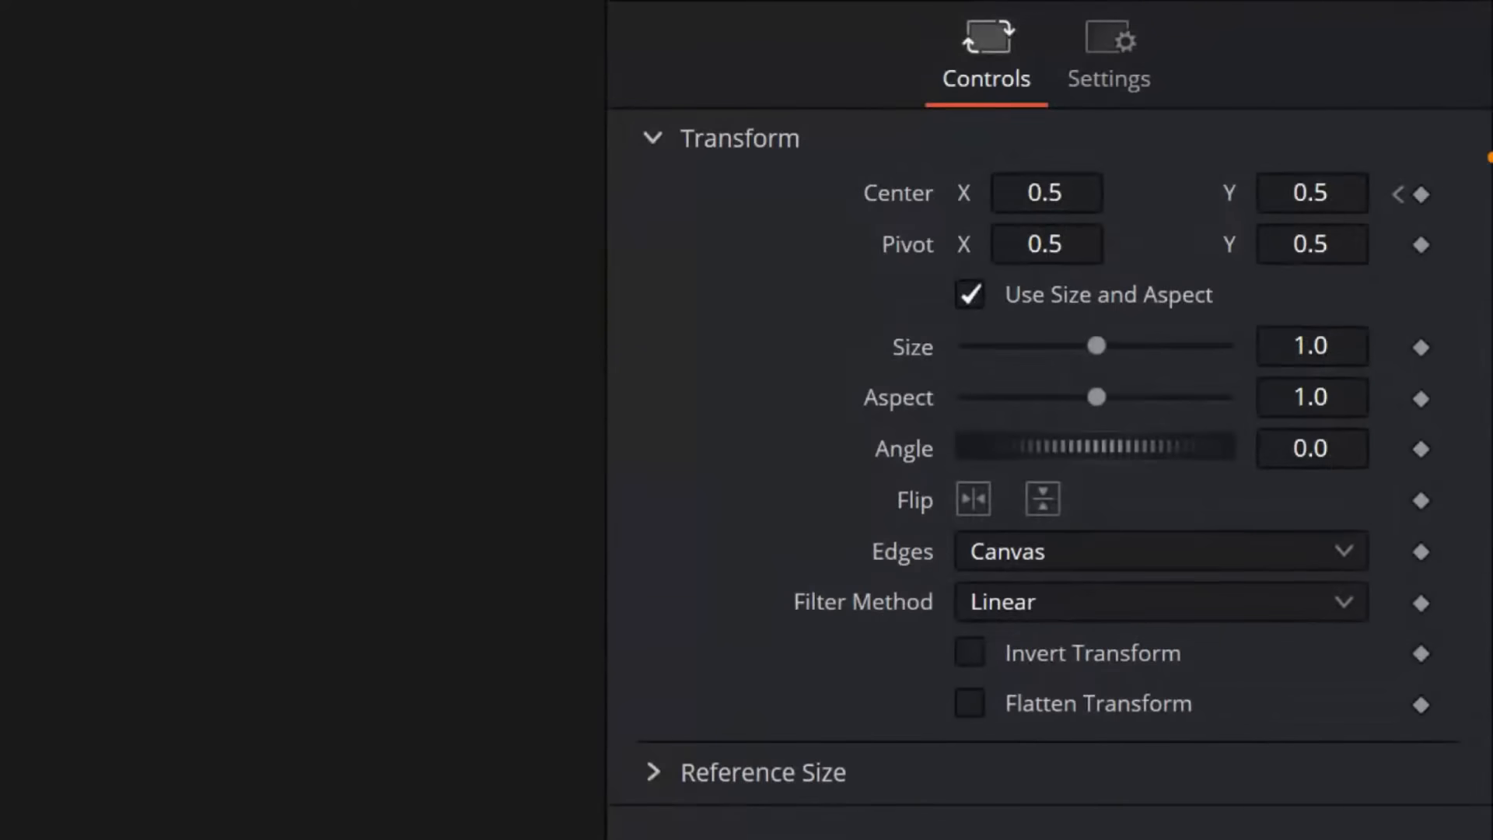
Add a Center keyframe to Transform1 at frame 110 to hold "Animation" at its resting position.
{"action": "mouse_move", "coordinate": [494, 186]}
{"action": "left_mouse_down"}
{"action": "mouse_move", "coordinate": [750, 172]}
{"action": "mouse_move", "coordinate": [720, 156]}
{"action": "mouse_move", "coordinate": [751, 187]}
{"action": "mouse_move", "coordinate": [738, 192]}
{"action": "mouse_move", "coordinate": [769, 180]}
{"action": "left_mouse_up"}
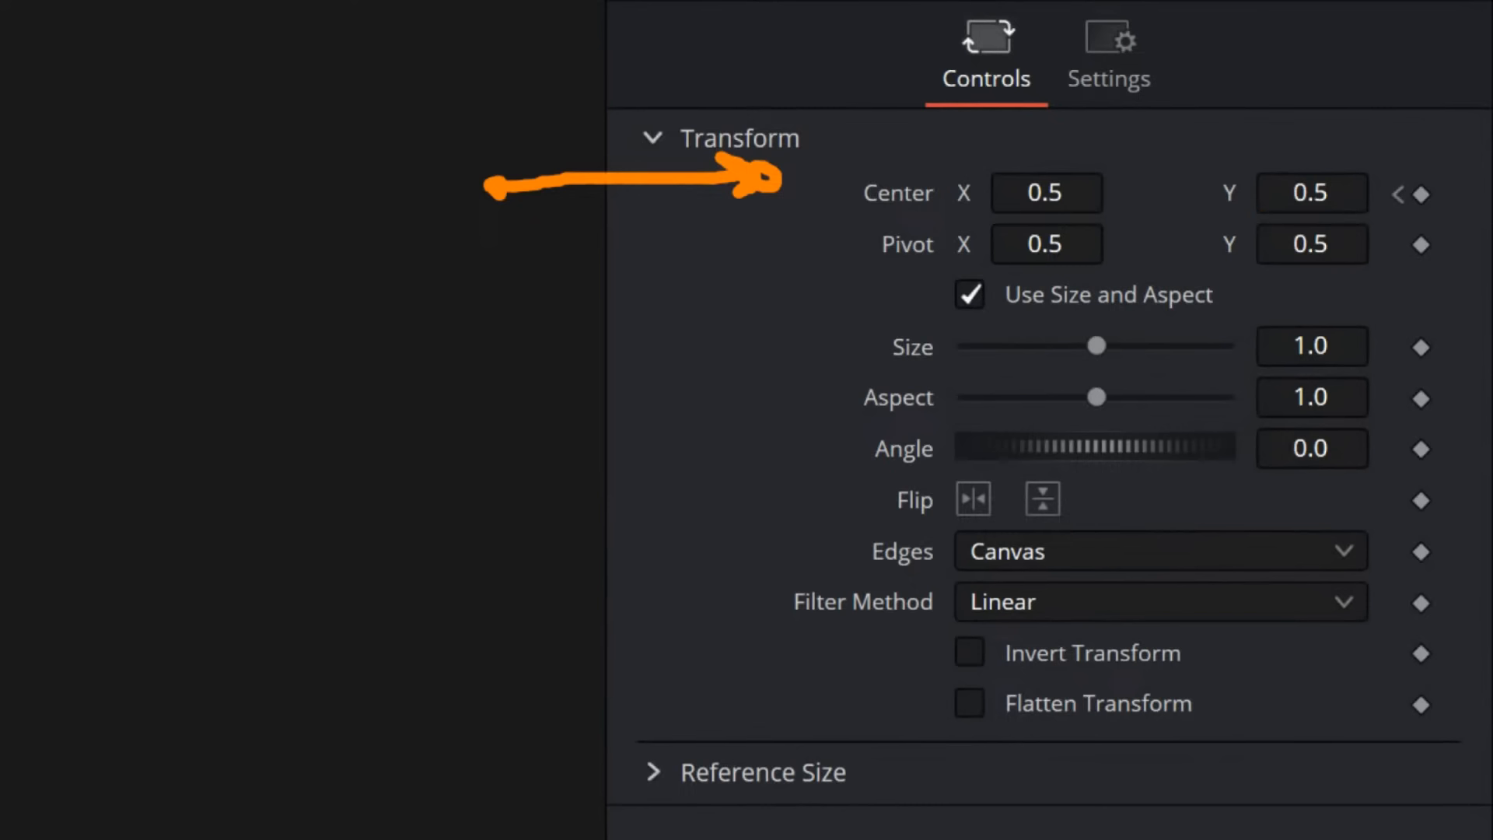
{"action": "mouse_move", "coordinate": [800, 162]}
{"action": "left_mouse_down"}
{"action": "mouse_move", "coordinate": [1125, 153]}
{"action": "mouse_move", "coordinate": [1205, 167]}
{"action": "mouse_move", "coordinate": [1178, 106]}
{"action": "left_mouse_up"}
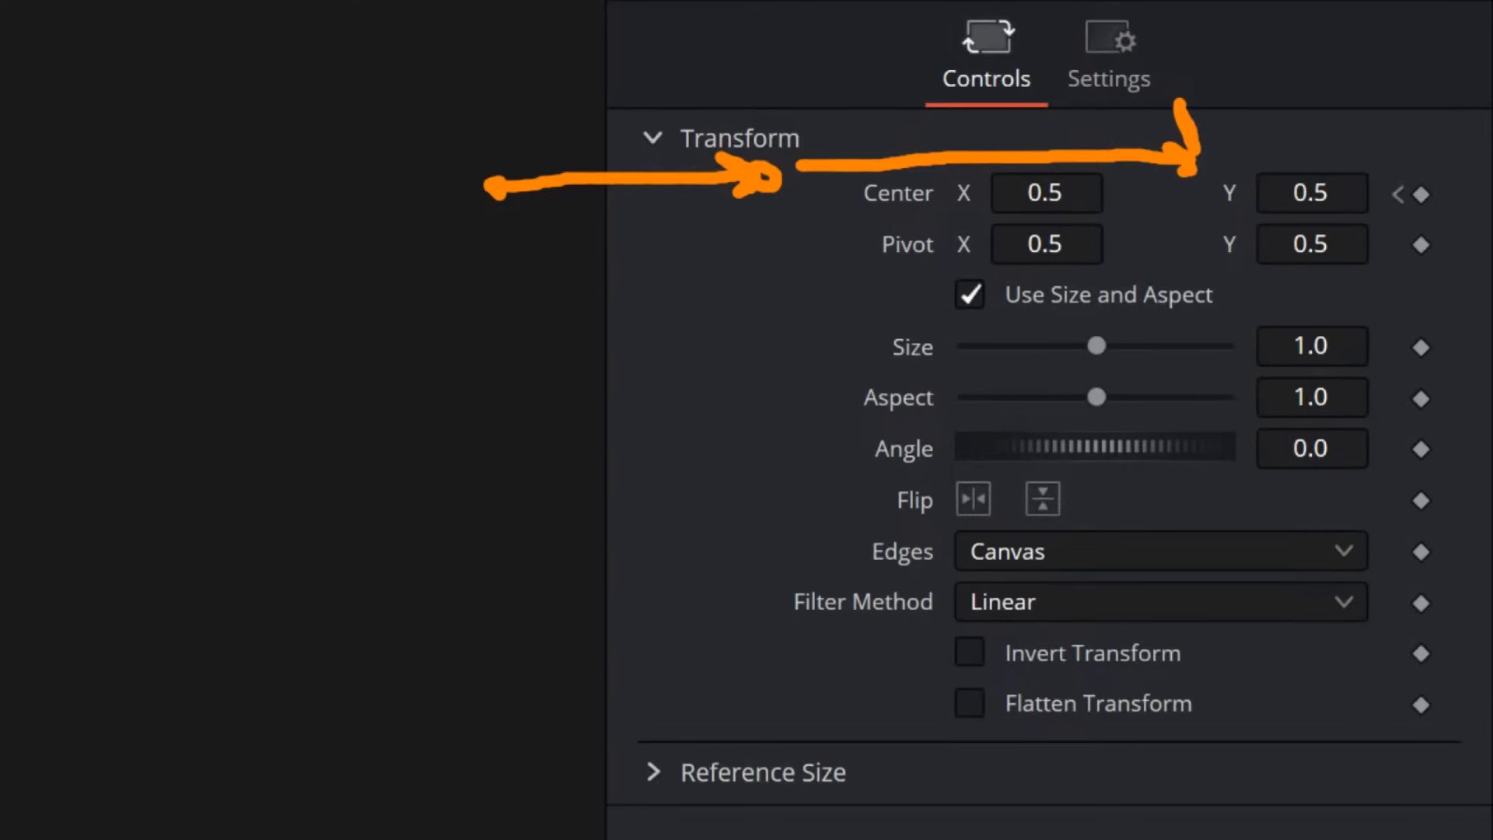
{"action": "mouse_move", "coordinate": [1453, 165]}
{"action": "left_mouse_down"}
{"action": "mouse_move", "coordinate": [1383, 193]}
{"action": "mouse_move", "coordinate": [1443, 219]}
{"action": "mouse_move", "coordinate": [1435, 161]}
{"action": "mouse_move", "coordinate": [1380, 124]}
{"action": "mouse_move", "coordinate": [1246, 115]}
{"action": "mouse_move", "coordinate": [1206, 148]}
{"action": "mouse_move", "coordinate": [1243, 129]}
{"action": "left_mouse_up"}
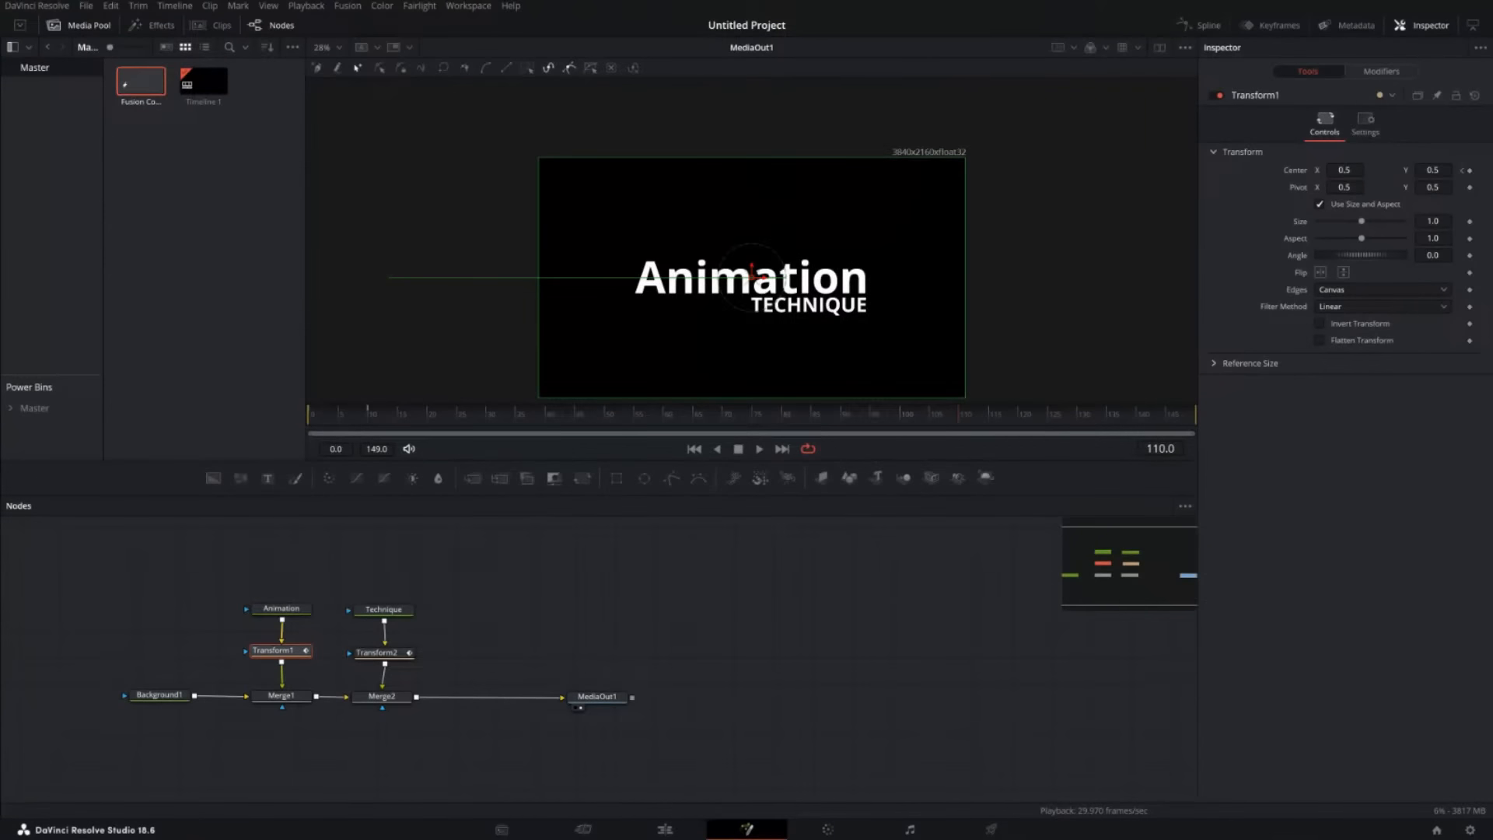
{"action": "left_click", "coordinate": [1470, 171]}
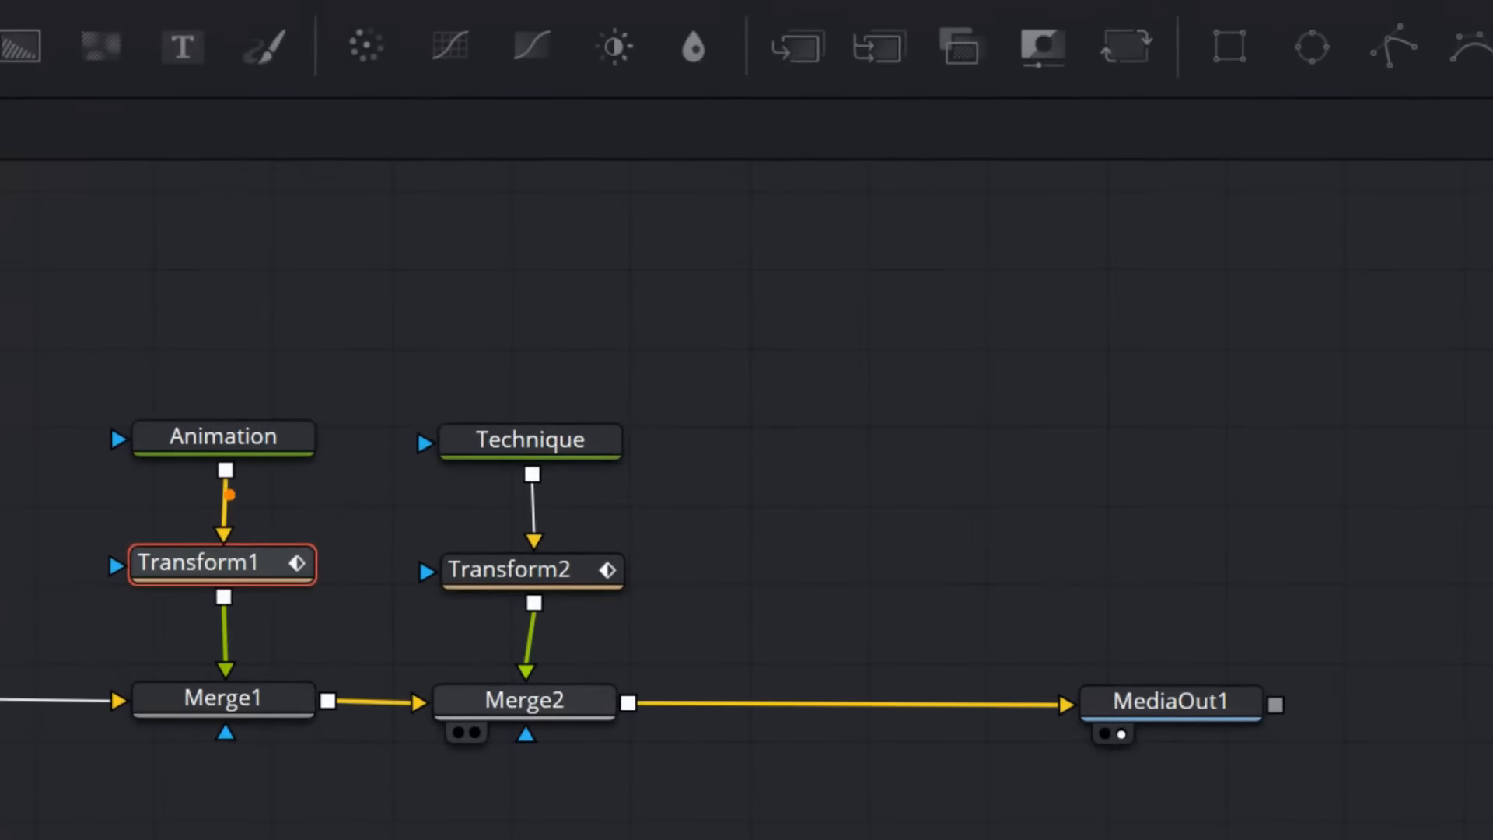
Review Transform1's Center keyframes at frames 10 and 110 on the time ruler and move the playhead to frame 120.
{"action": "mouse_move", "coordinate": [281, 624]}
{"action": "left_mouse_down"}
{"action": "mouse_move", "coordinate": [293, 685]}
{"action": "mouse_move", "coordinate": [272, 615]}
{"action": "left_mouse_up"}
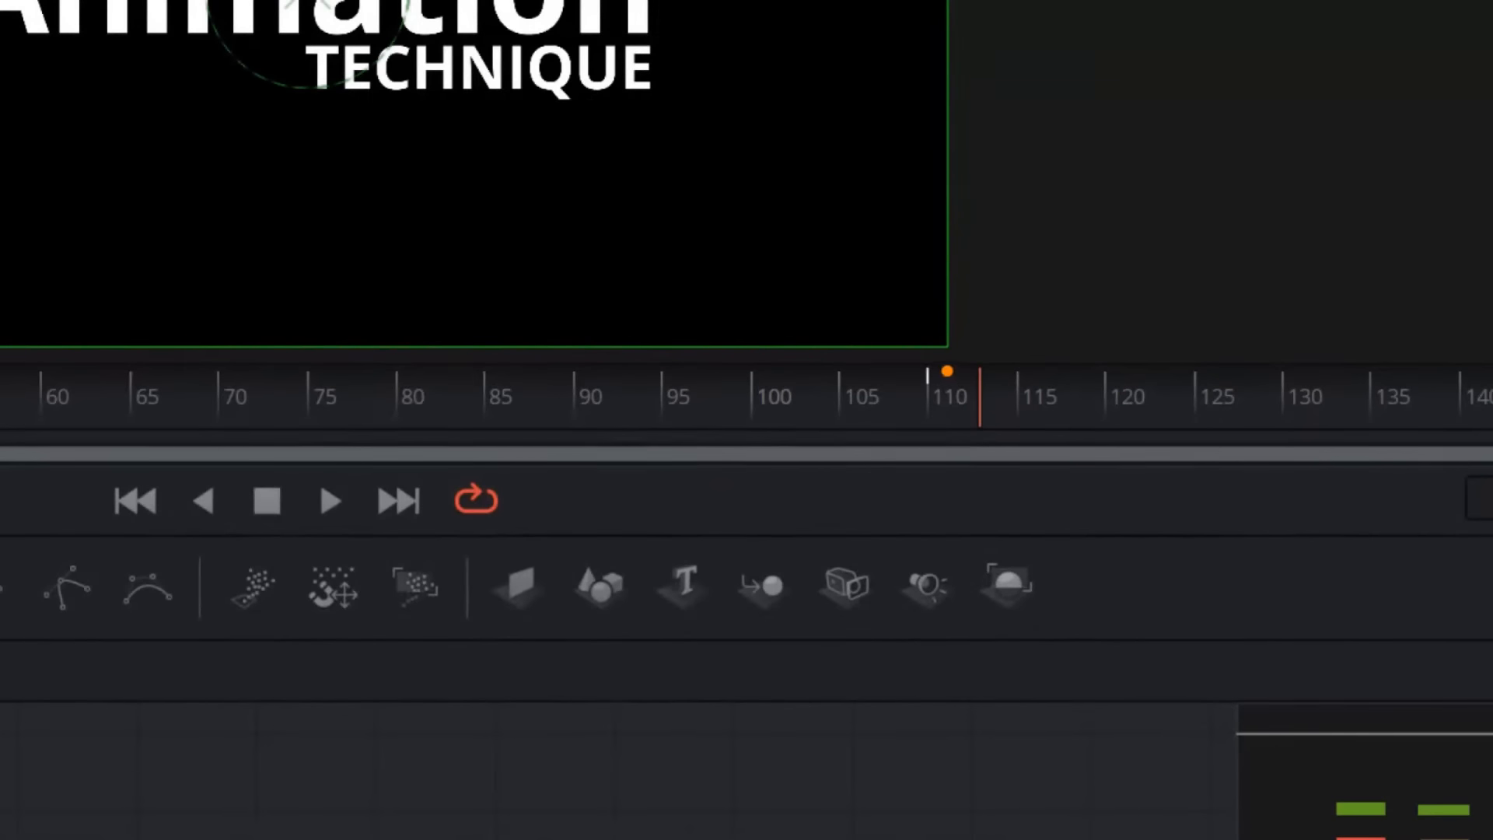
{"action": "mouse_move", "coordinate": [962, 403]}
{"action": "left_mouse_down"}
{"action": "mouse_move", "coordinate": [948, 413]}
{"action": "mouse_move", "coordinate": [959, 408]}
{"action": "left_mouse_up"}
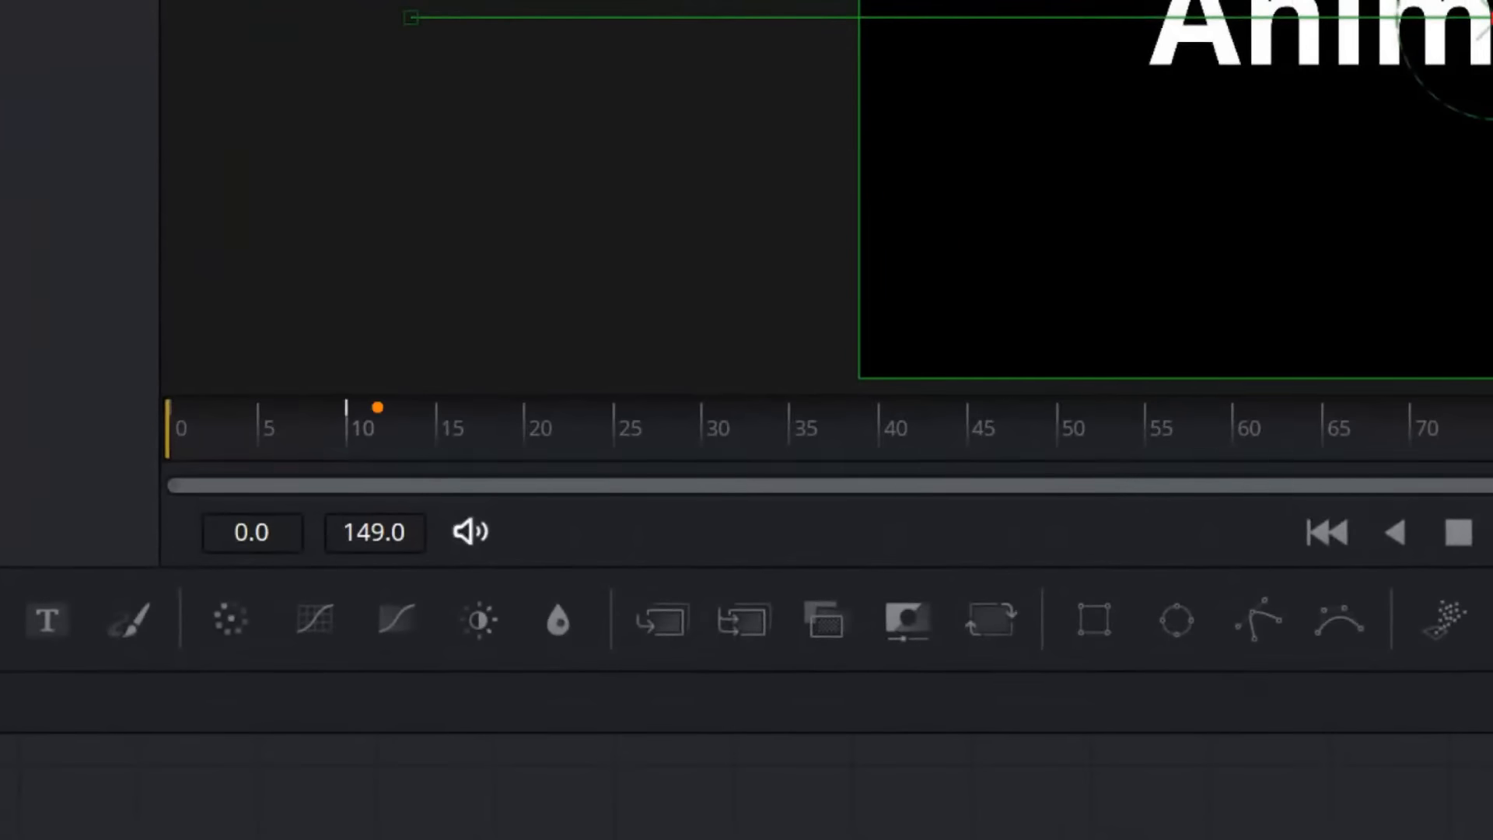
{"action": "mouse_move", "coordinate": [372, 400]}
{"action": "left_mouse_down"}
{"action": "mouse_move", "coordinate": [308, 415]}
{"action": "mouse_move", "coordinate": [376, 396]}
{"action": "left_mouse_up"}
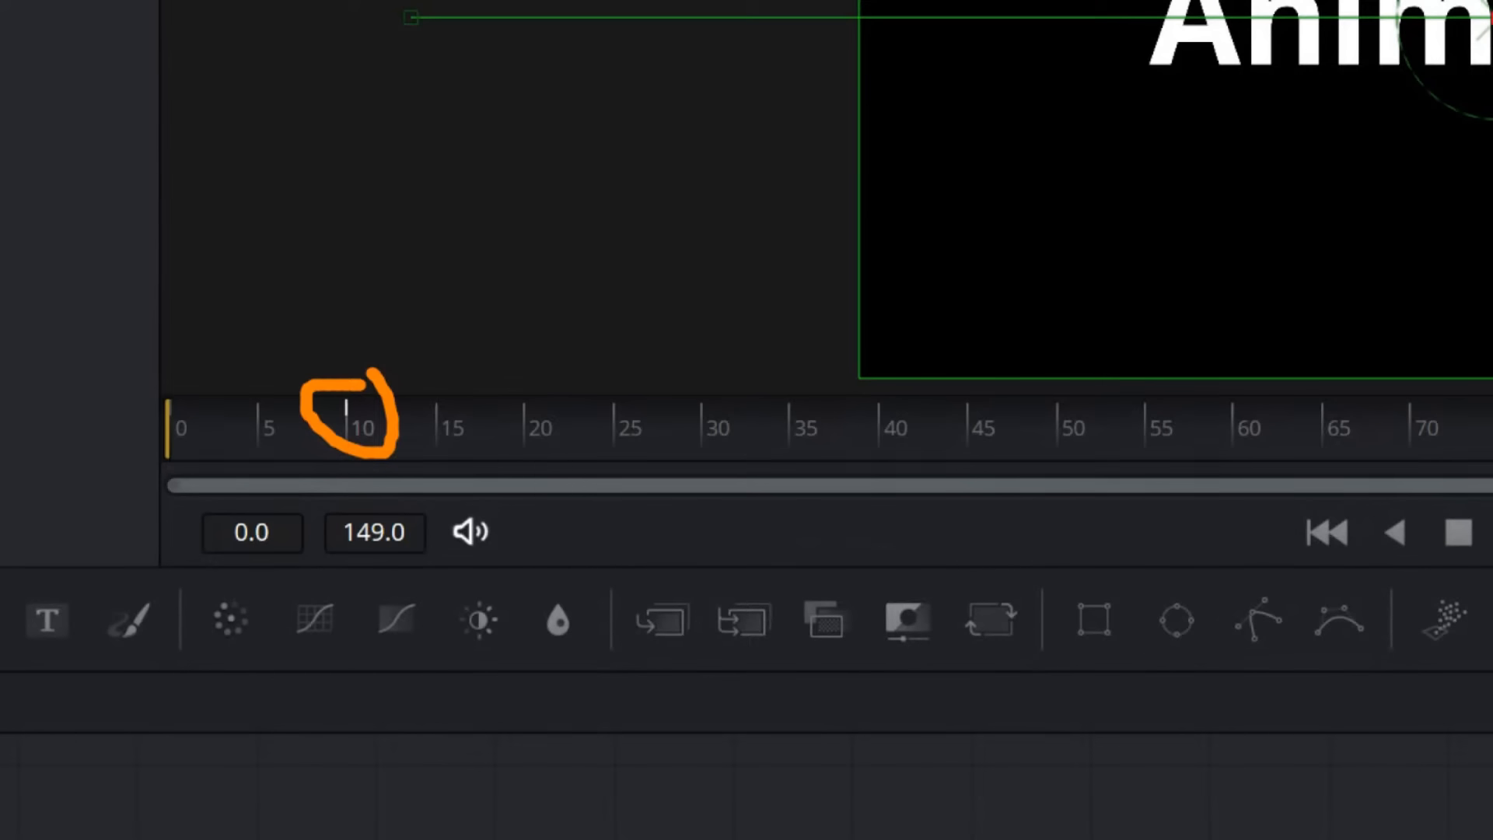
{"action": "left_click_drag", "start_coordinate": [39, 414], "coordinate": [358, 416]}
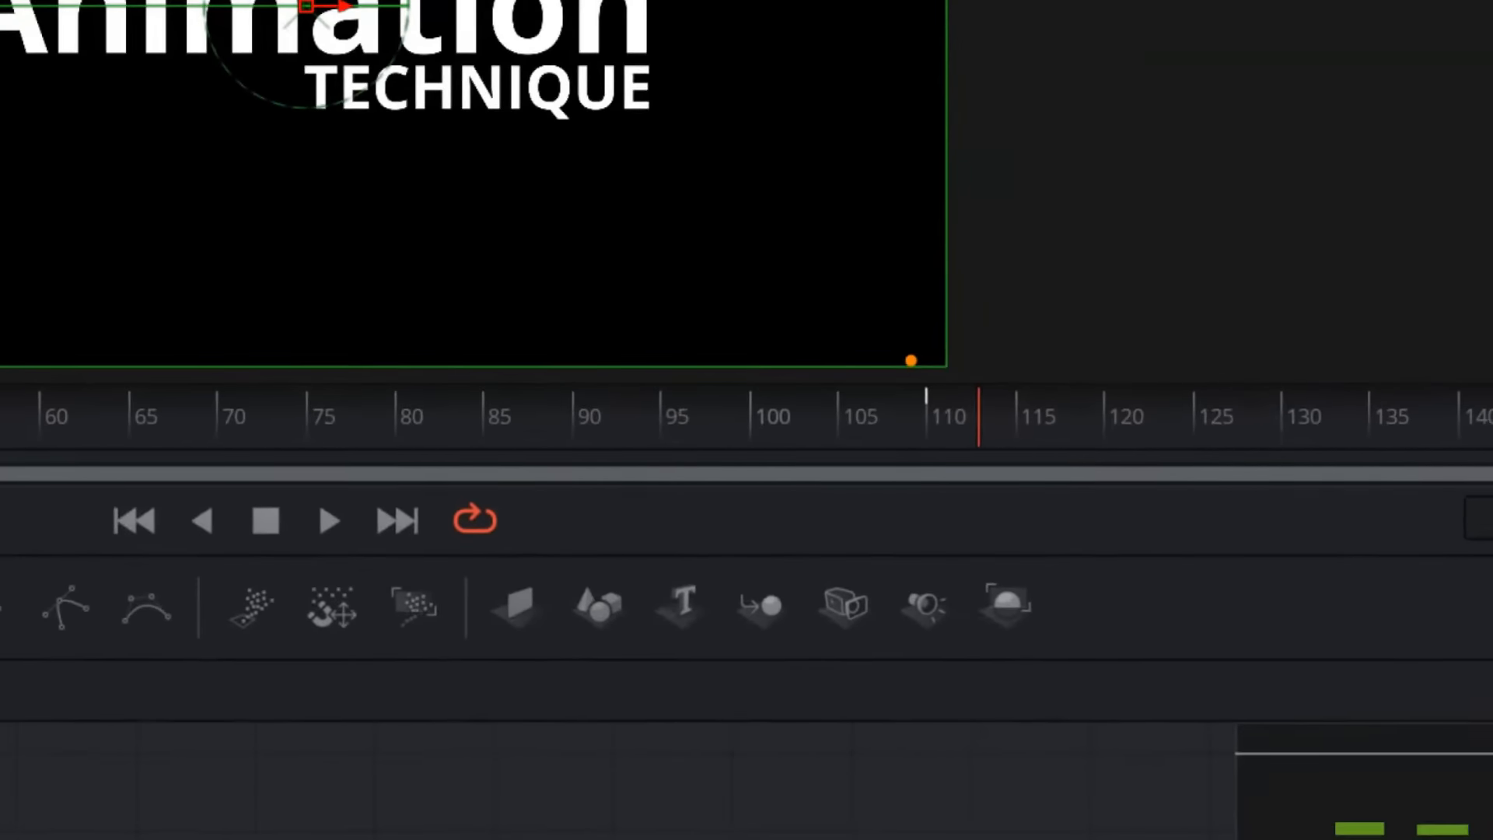
{"action": "left_click_drag", "start_coordinate": [953, 395], "coordinate": [960, 398]}
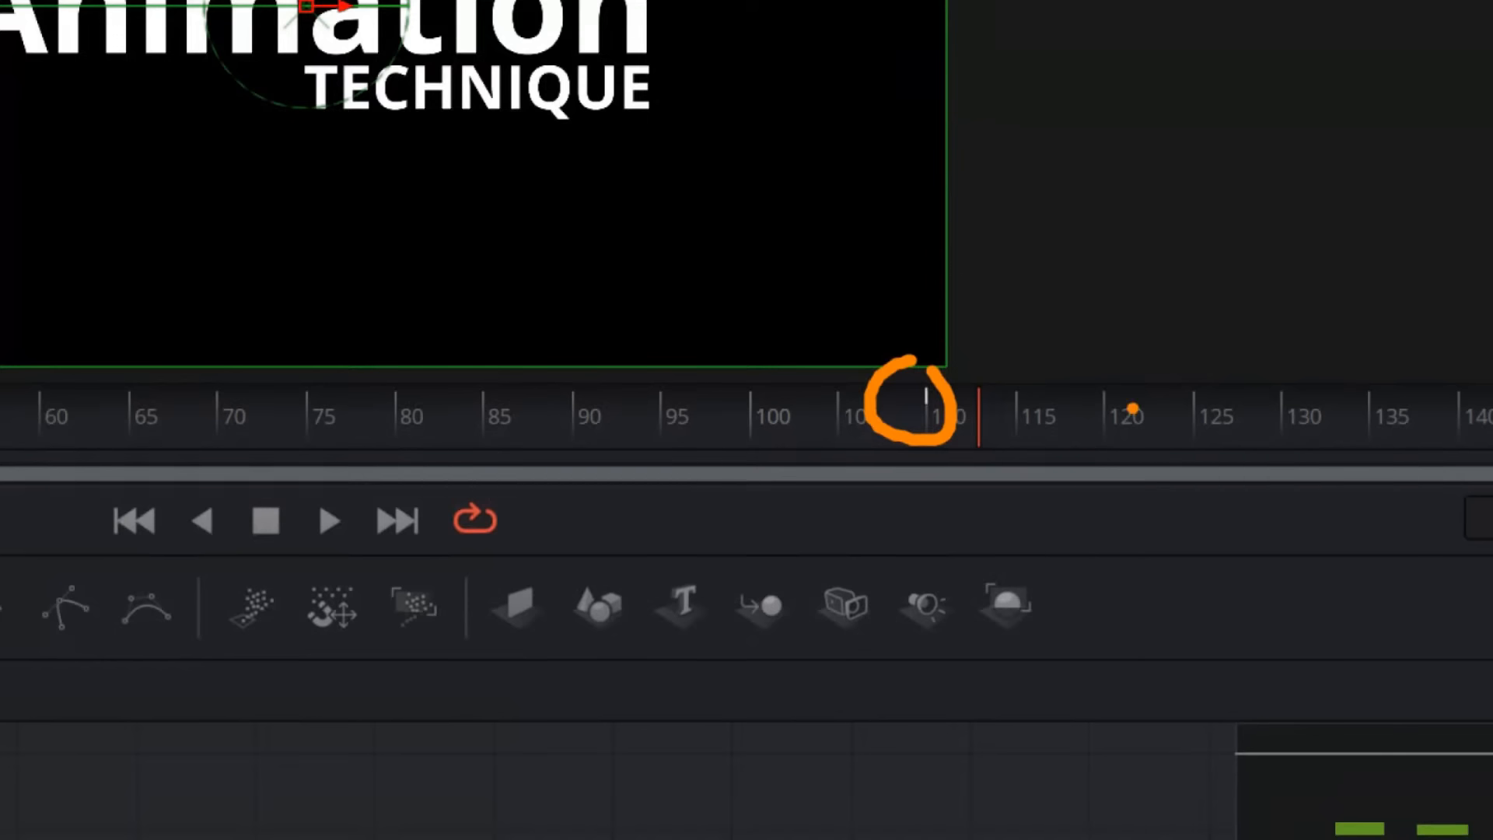
{"action": "mouse_move", "coordinate": [970, 403]}
{"action": "left_mouse_down"}
{"action": "mouse_move", "coordinate": [1163, 407]}
{"action": "mouse_move", "coordinate": [1127, 428]}
{"action": "left_mouse_up"}
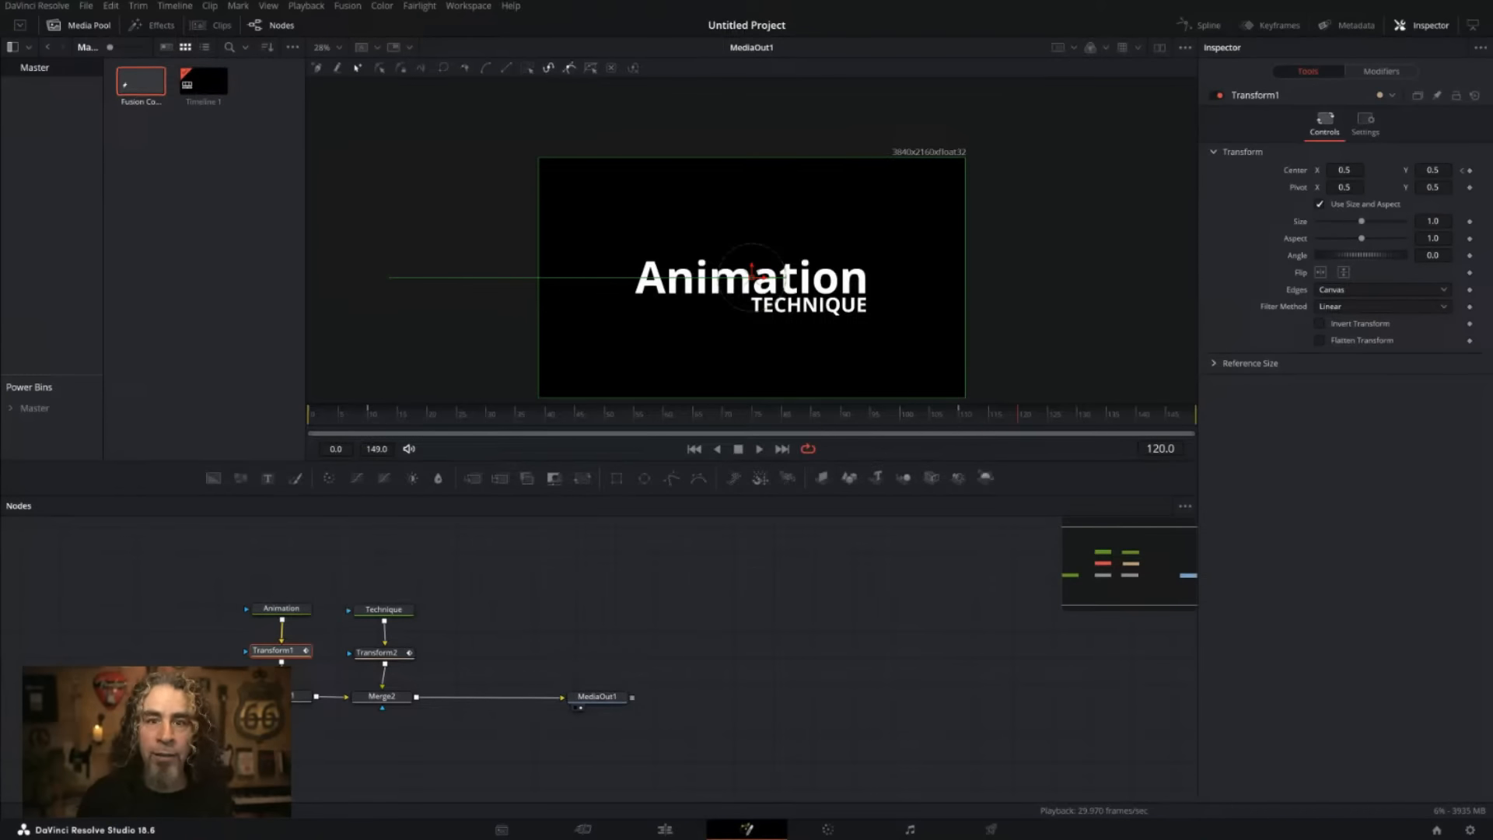
{"action": "key", "text": "ctrl+1"}
{"action": "left_click", "coordinate": [299, 651]}
{"action": "mouse_move", "coordinate": [296, 581]}
{"action": "left_mouse_down"}
{"action": "mouse_move", "coordinate": [465, 623]}
{"action": "mouse_move", "coordinate": [279, 530]}
{"action": "left_mouse_up"}
{"action": "key", "text": "Escape"}
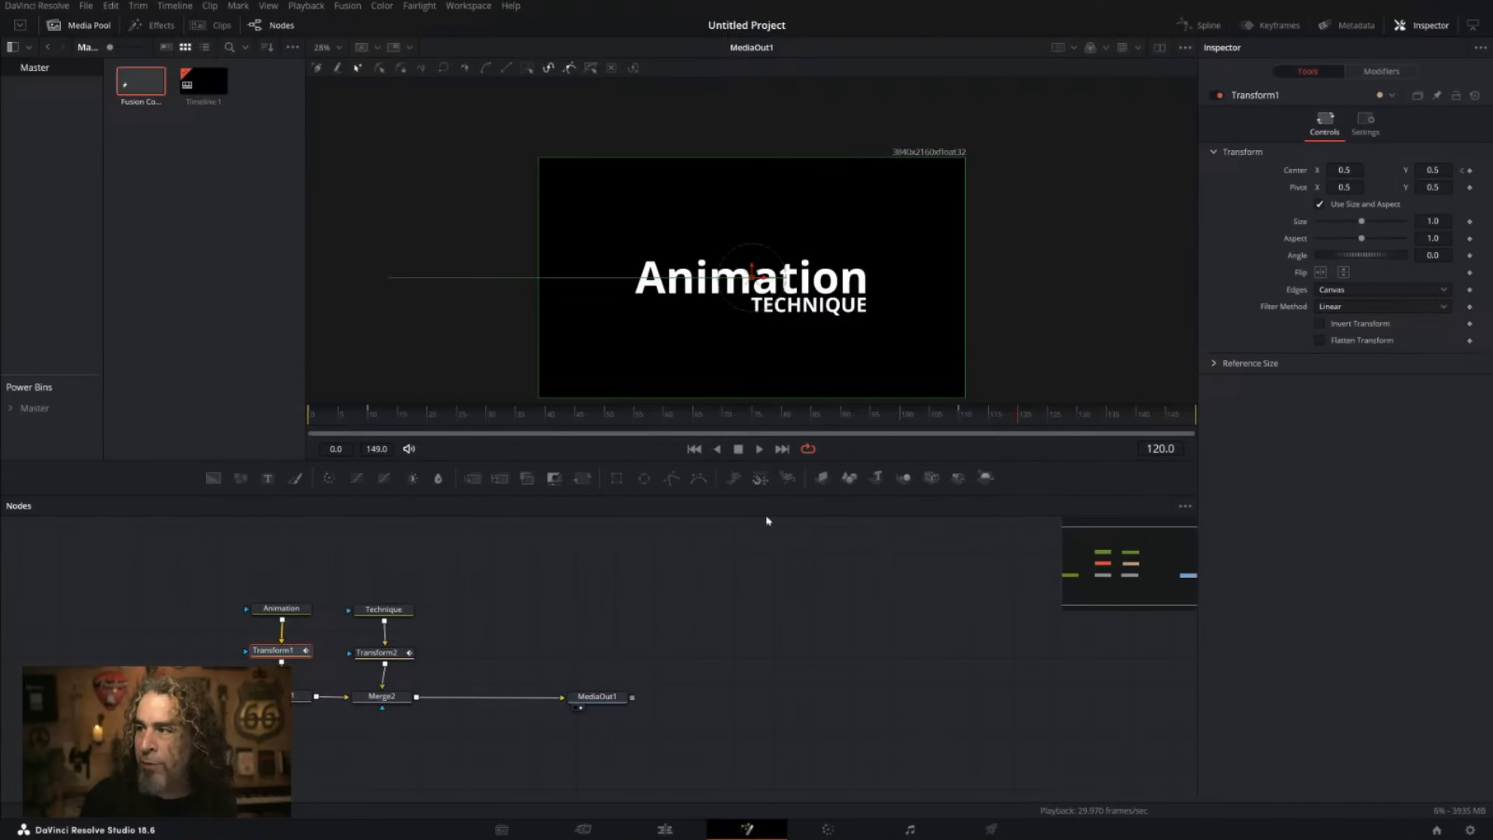
{"action": "key", "text": "ctrl+1"}
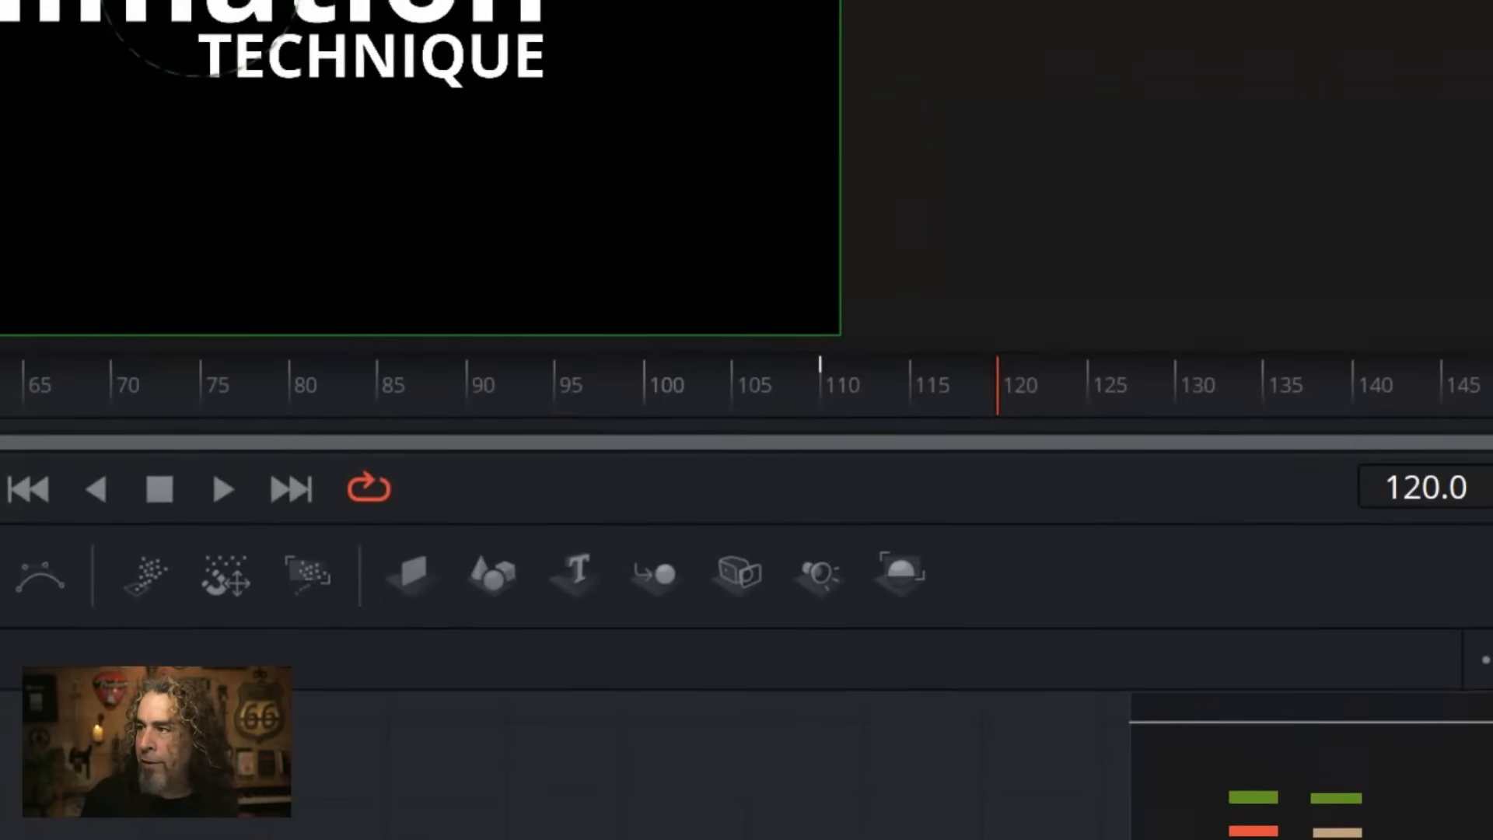
{"action": "left_click", "coordinate": [1012, 411]}
{"action": "left_click_drag", "start_coordinate": [994, 317], "coordinate": [1010, 317]}
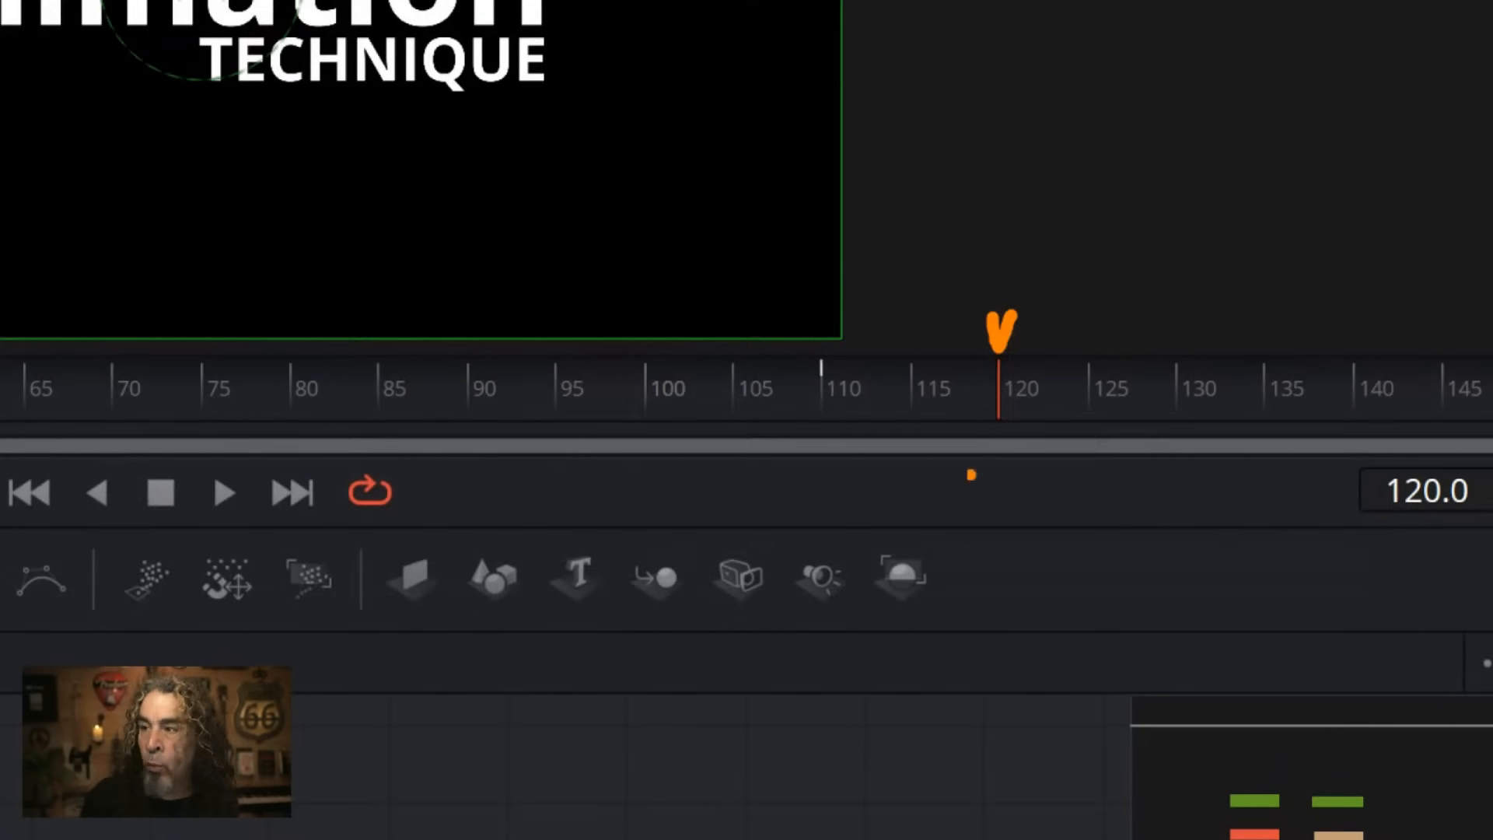
{"action": "key", "text": "Escape"}
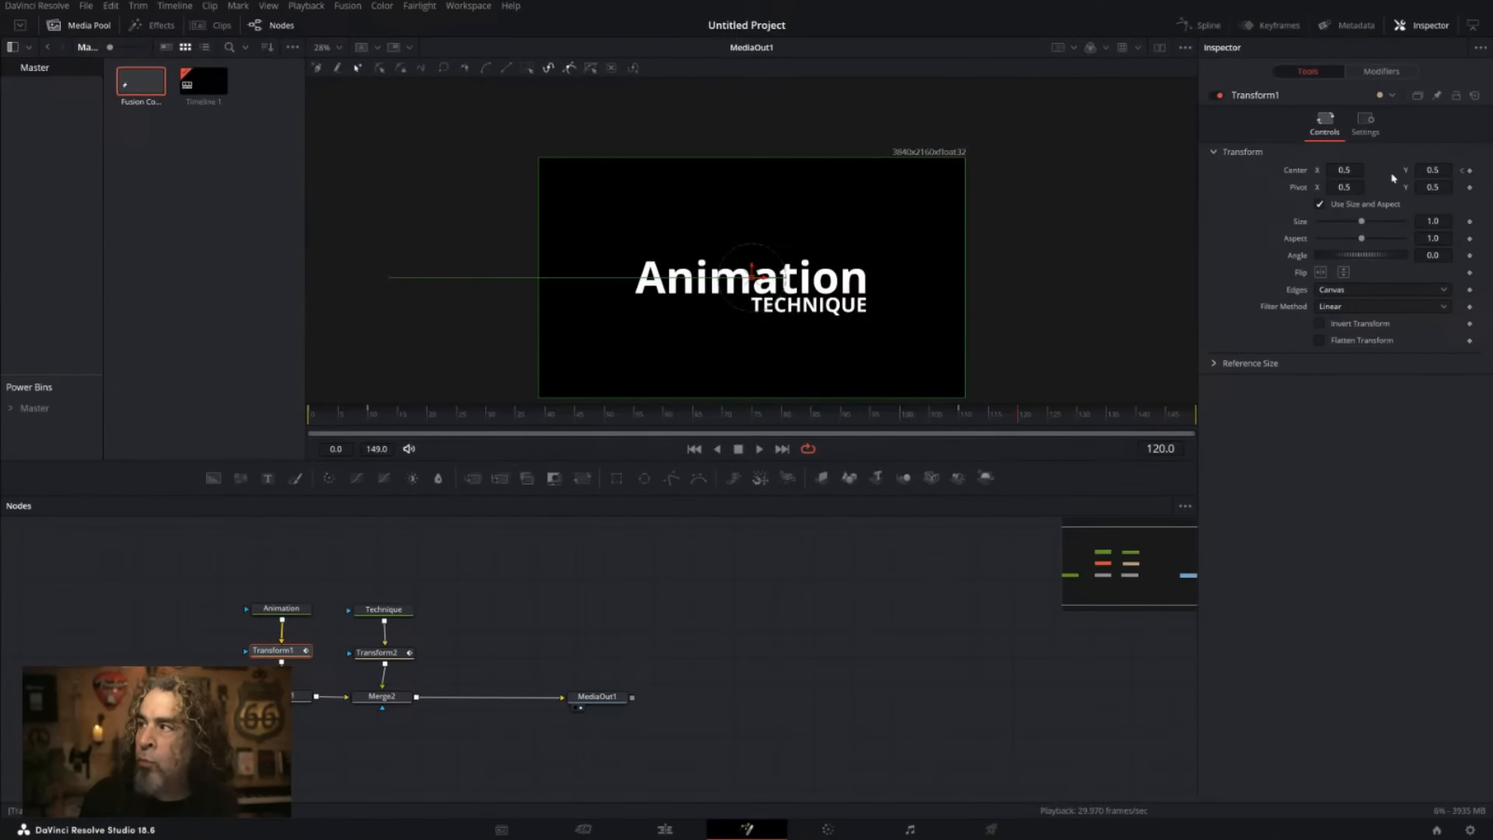
{"action": "key", "text": "ctrl+1"}
{"action": "left_click", "coordinate": [1267, 96]}
{"action": "mouse_move", "coordinate": [1267, 96]}
{"action": "left_mouse_down"}
{"action": "mouse_move", "coordinate": [1099, 167]}
{"action": "mouse_move", "coordinate": [1225, 203]}
{"action": "mouse_move", "coordinate": [1274, 66]}
{"action": "mouse_move", "coordinate": [1112, 129]}
{"action": "mouse_move", "coordinate": [1227, 204]}
{"action": "mouse_move", "coordinate": [1316, 134]}
{"action": "mouse_move", "coordinate": [1178, 82]}
{"action": "left_mouse_up"}
{"action": "key", "text": "Escape"}
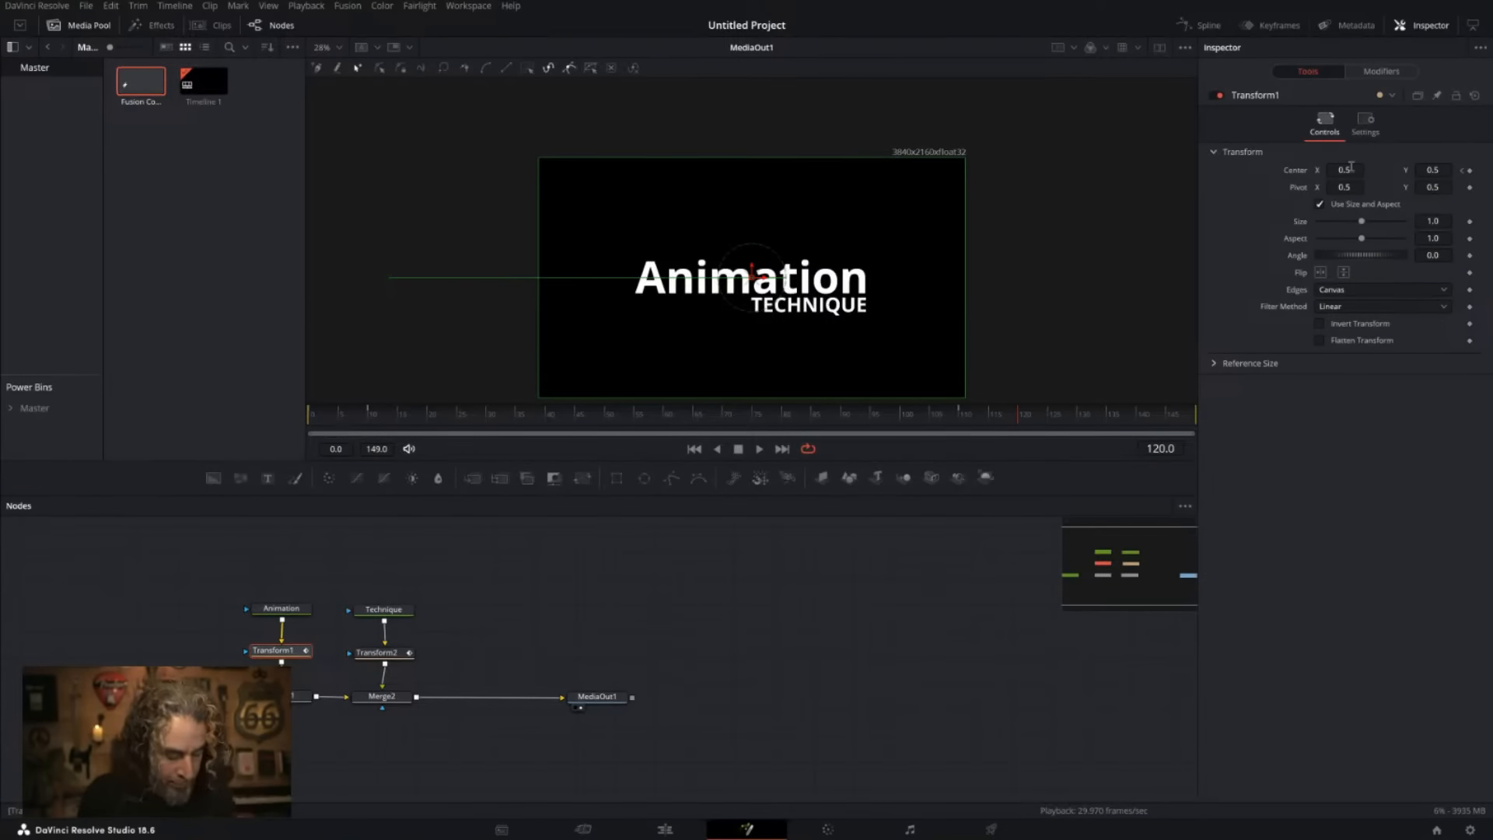
{"action": "key", "text": "ctrl+1"}
{"action": "left_click", "coordinate": [1347, 170]}
{"action": "mouse_move", "coordinate": [1347, 169]}
{"action": "left_mouse_down"}
{"action": "mouse_move", "coordinate": [1360, 158]}
{"action": "mouse_move", "coordinate": [1312, 145]}
{"action": "left_mouse_up"}
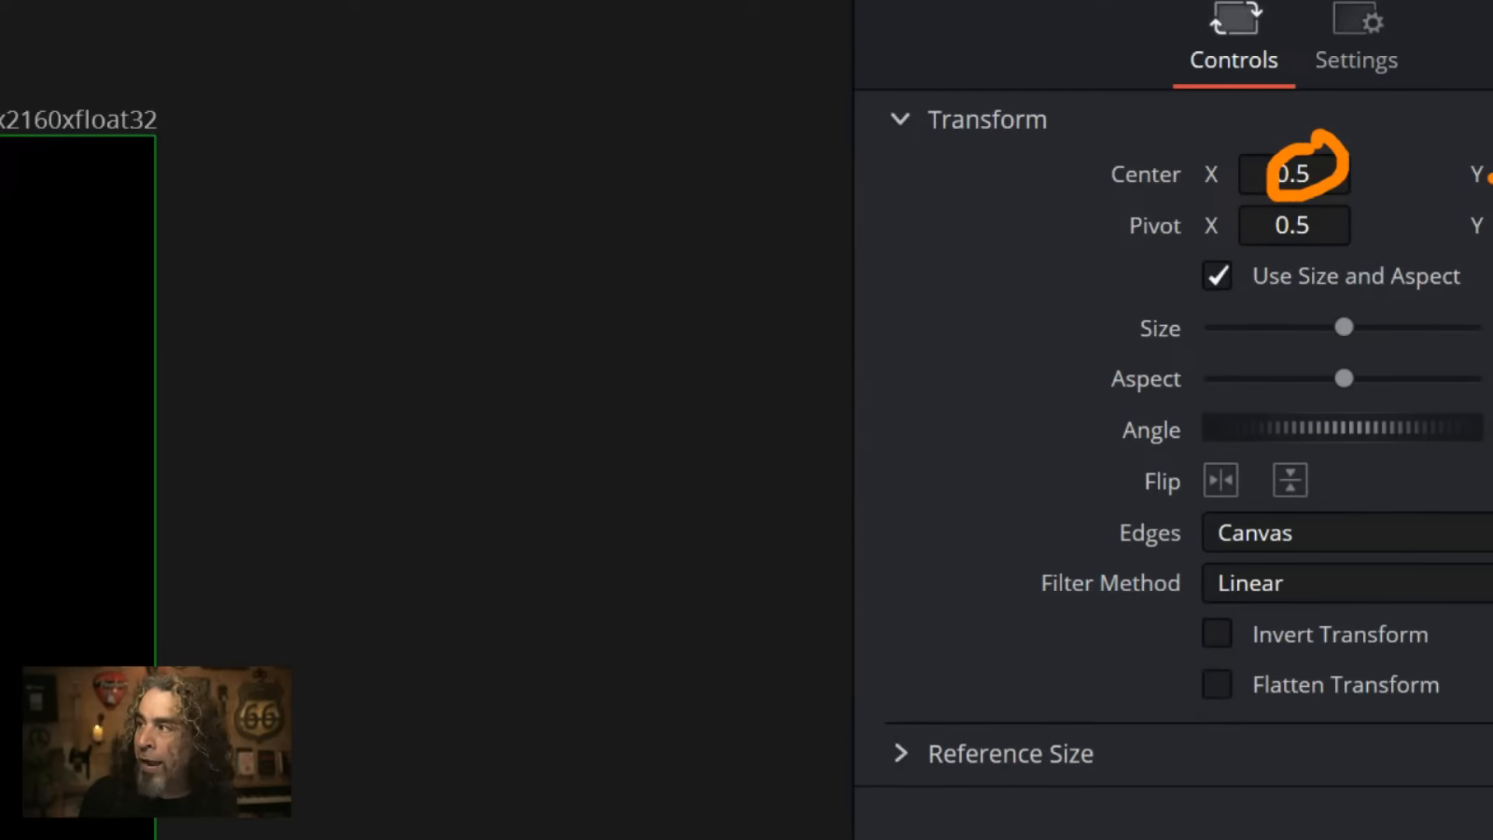
Set Transform1's Center X to 1.318 at frame 120 so "Animation" exits the frame, and check its exit keyframes on the time ruler.
{"action": "key", "text": "Escape"}
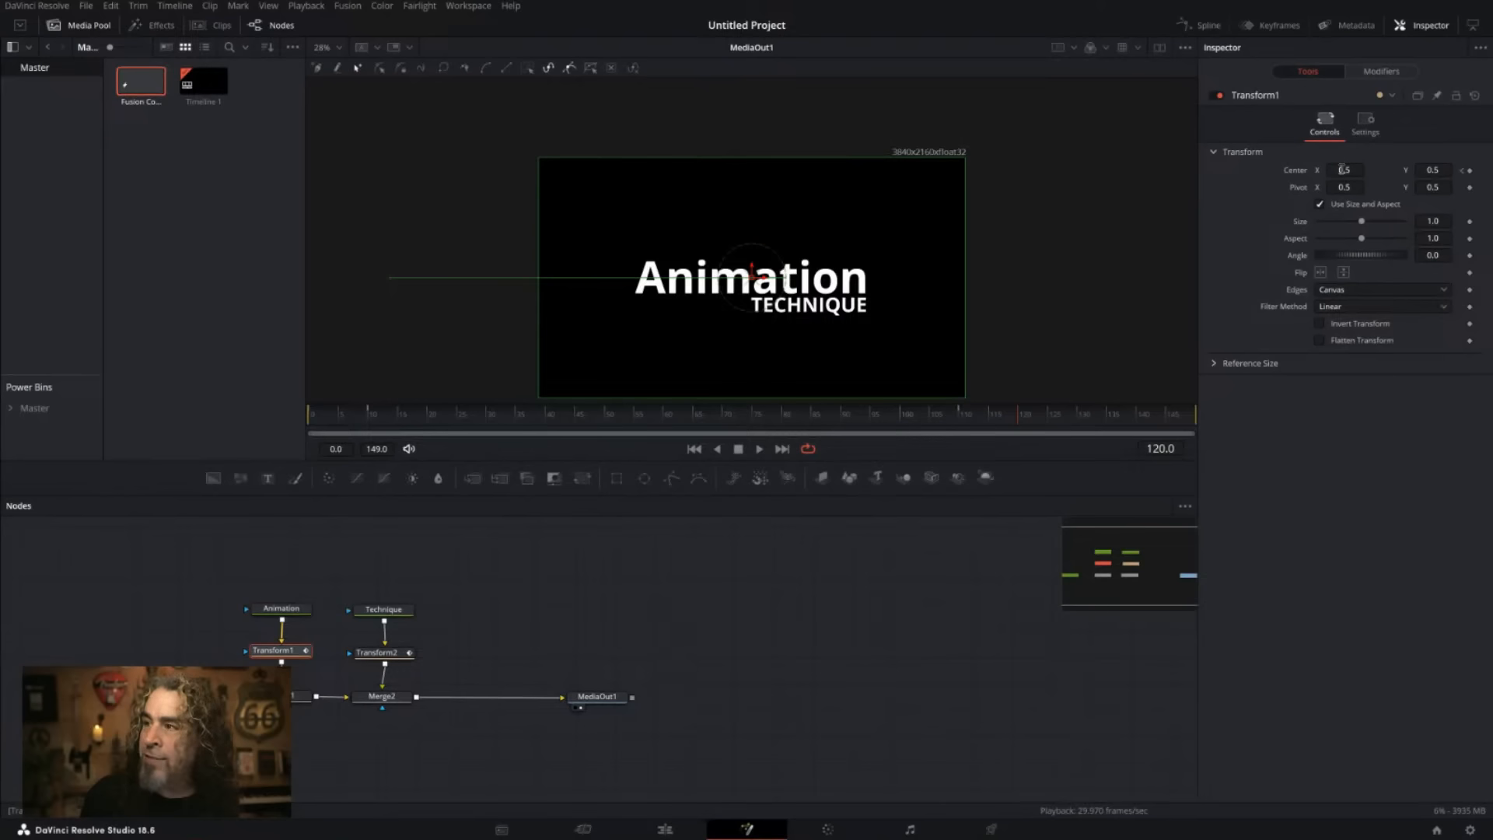
{"action": "left_click_drag", "start_coordinate": [1341, 170], "coordinate": [1469, 169]}
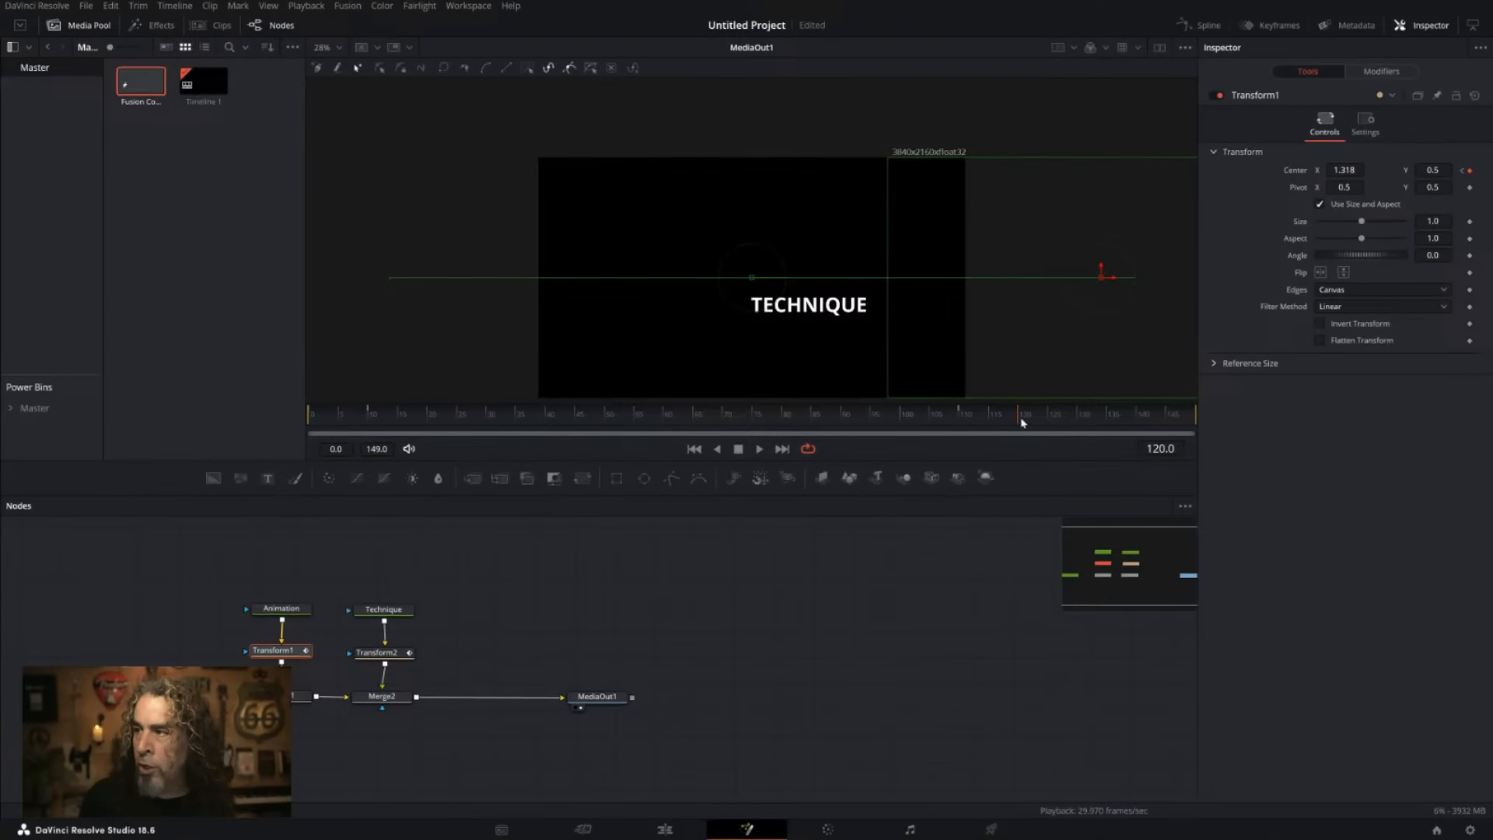
{"action": "left_click_drag", "start_coordinate": [1021, 422], "coordinate": [1031, 422]}
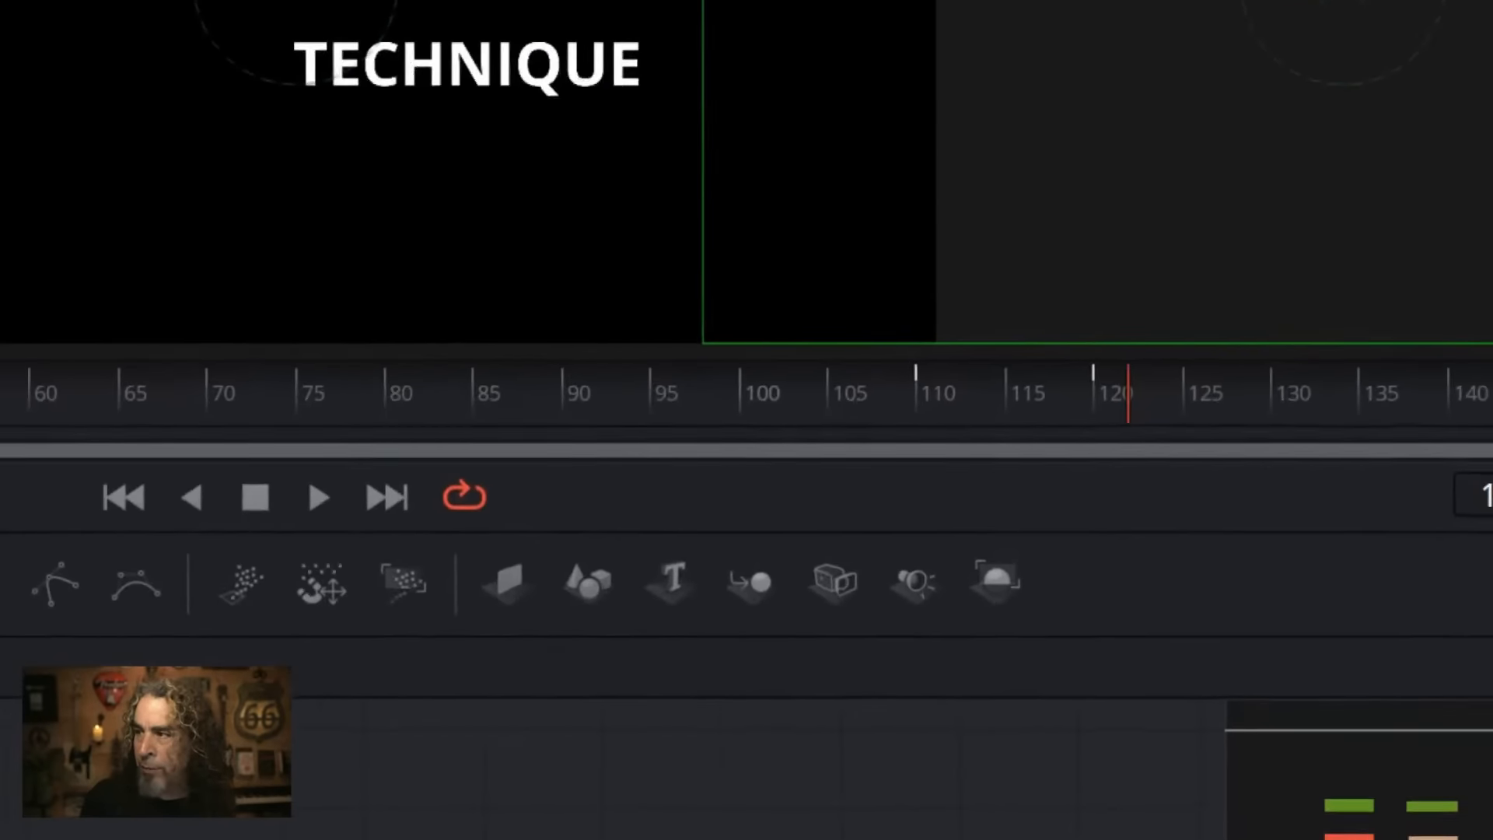
{"action": "mouse_move", "coordinate": [1083, 273]}
{"action": "left_mouse_down"}
{"action": "mouse_move", "coordinate": [1112, 312]}
{"action": "mouse_move", "coordinate": [1100, 328]}
{"action": "mouse_move", "coordinate": [1239, 308]}
{"action": "left_mouse_up"}
{"action": "mouse_move", "coordinate": [934, 325]}
{"action": "left_mouse_down"}
{"action": "mouse_move", "coordinate": [1109, 308]}
{"action": "mouse_move", "coordinate": [1125, 326]}
{"action": "left_mouse_up"}
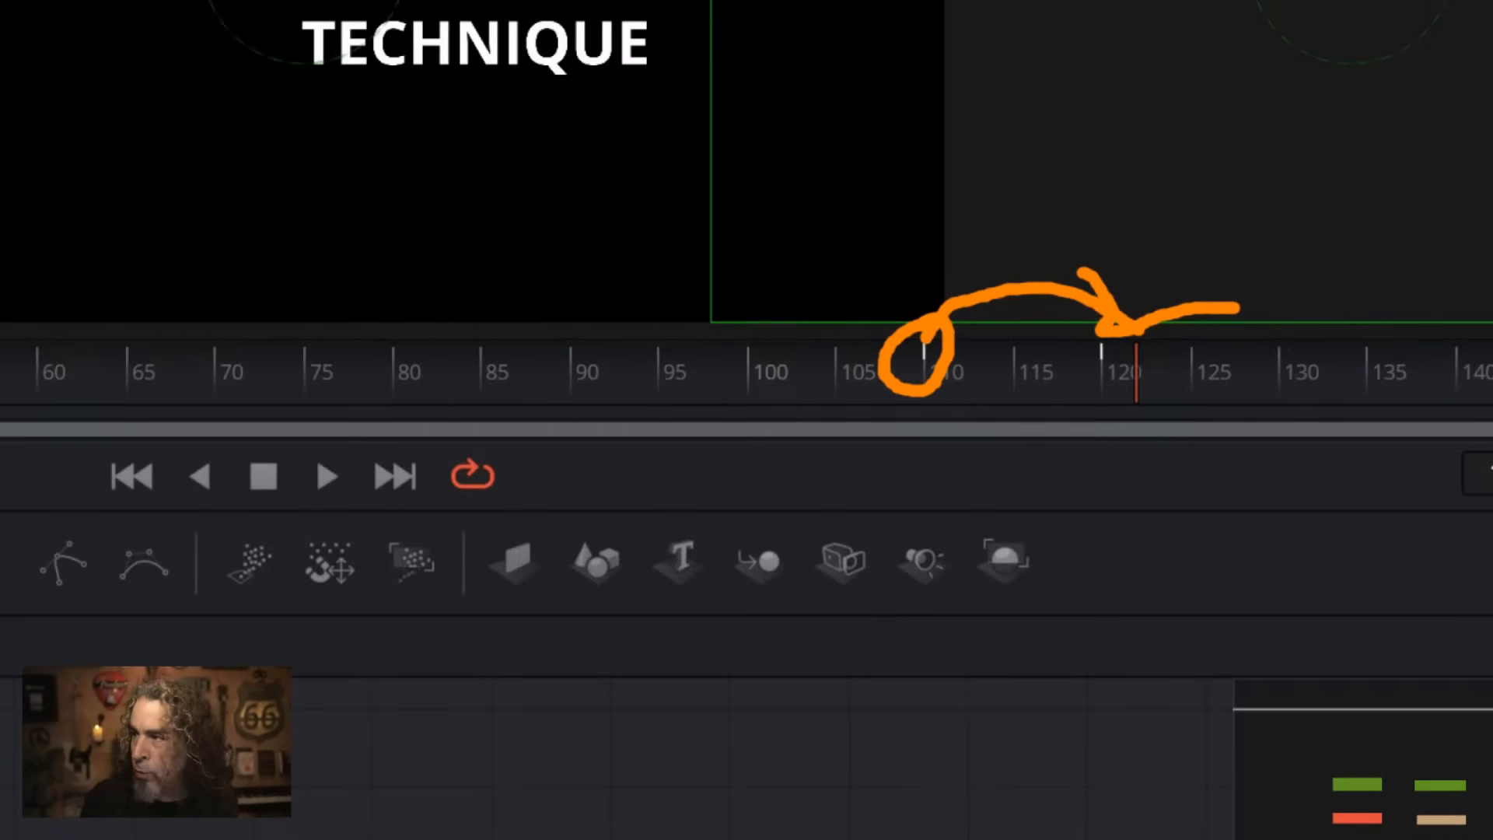
{"action": "left_click_drag", "start_coordinate": [916, 347], "coordinate": [1112, 350]}
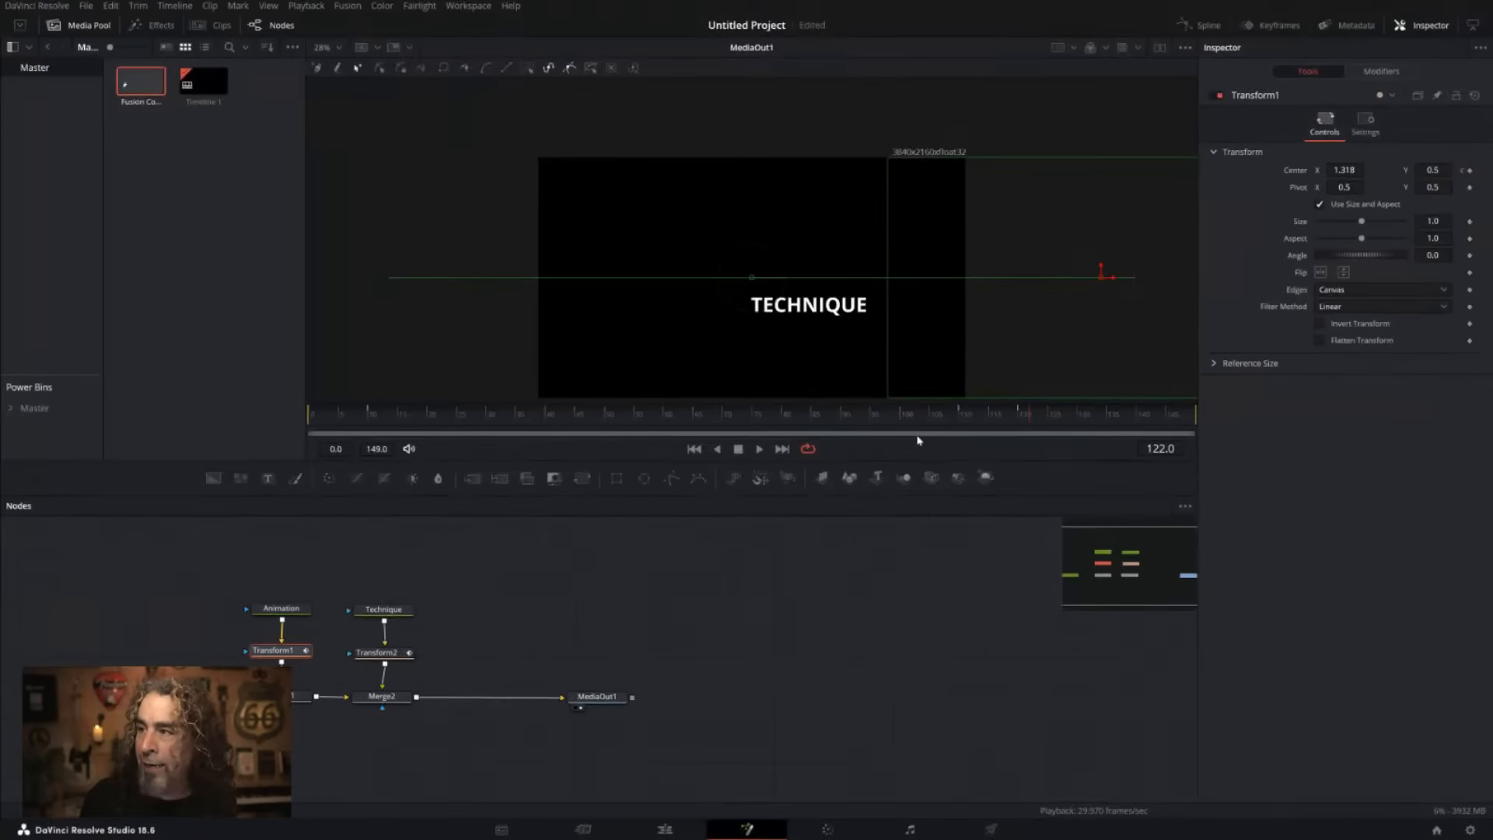
Play the slide-out of "Animation" from frame 98, then replay the composition from the start.
{"action": "left_click", "coordinate": [892, 417]}
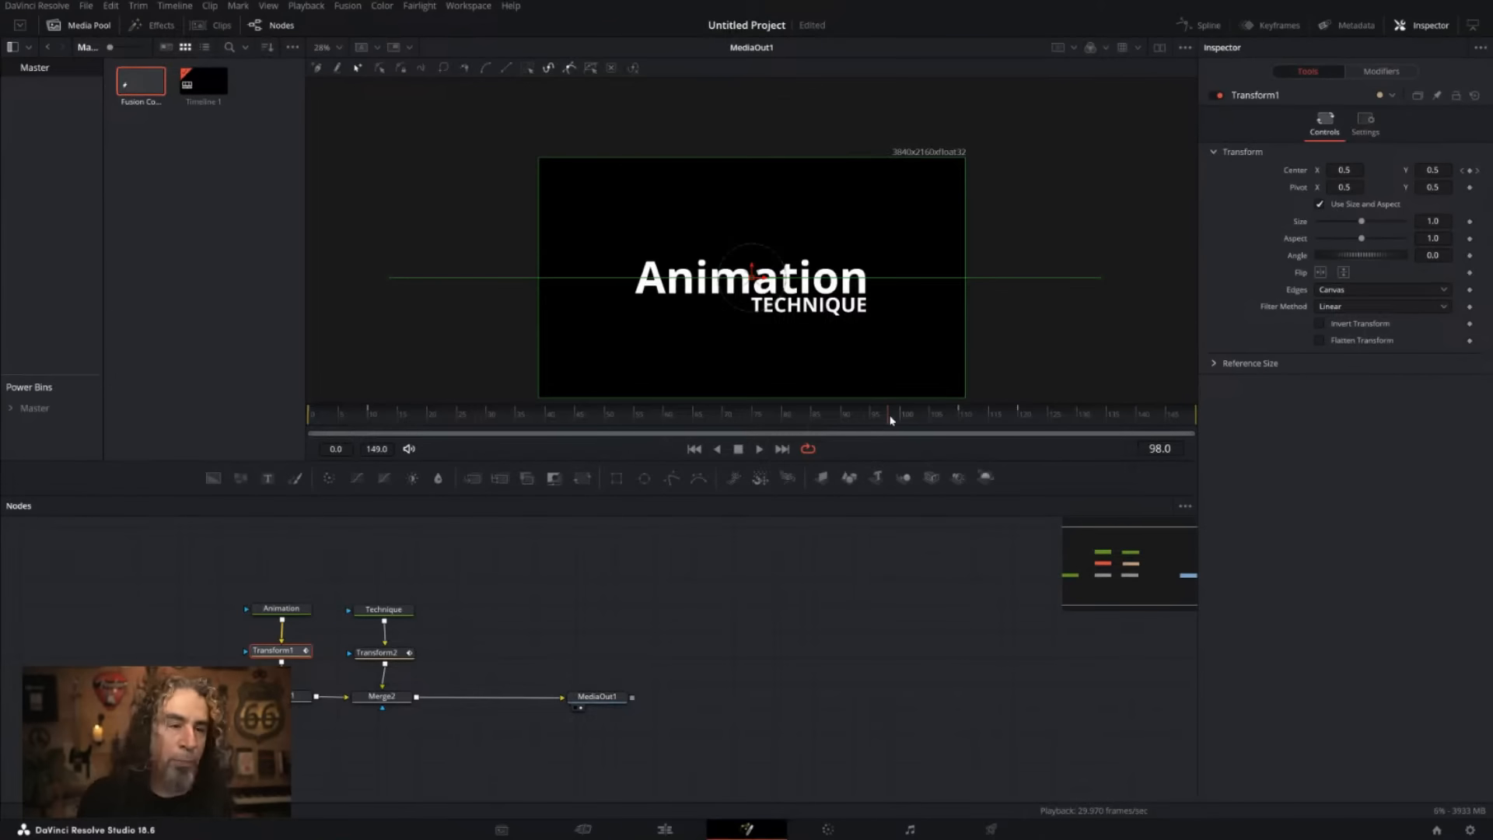
{"action": "left_click", "coordinate": [752, 450]}
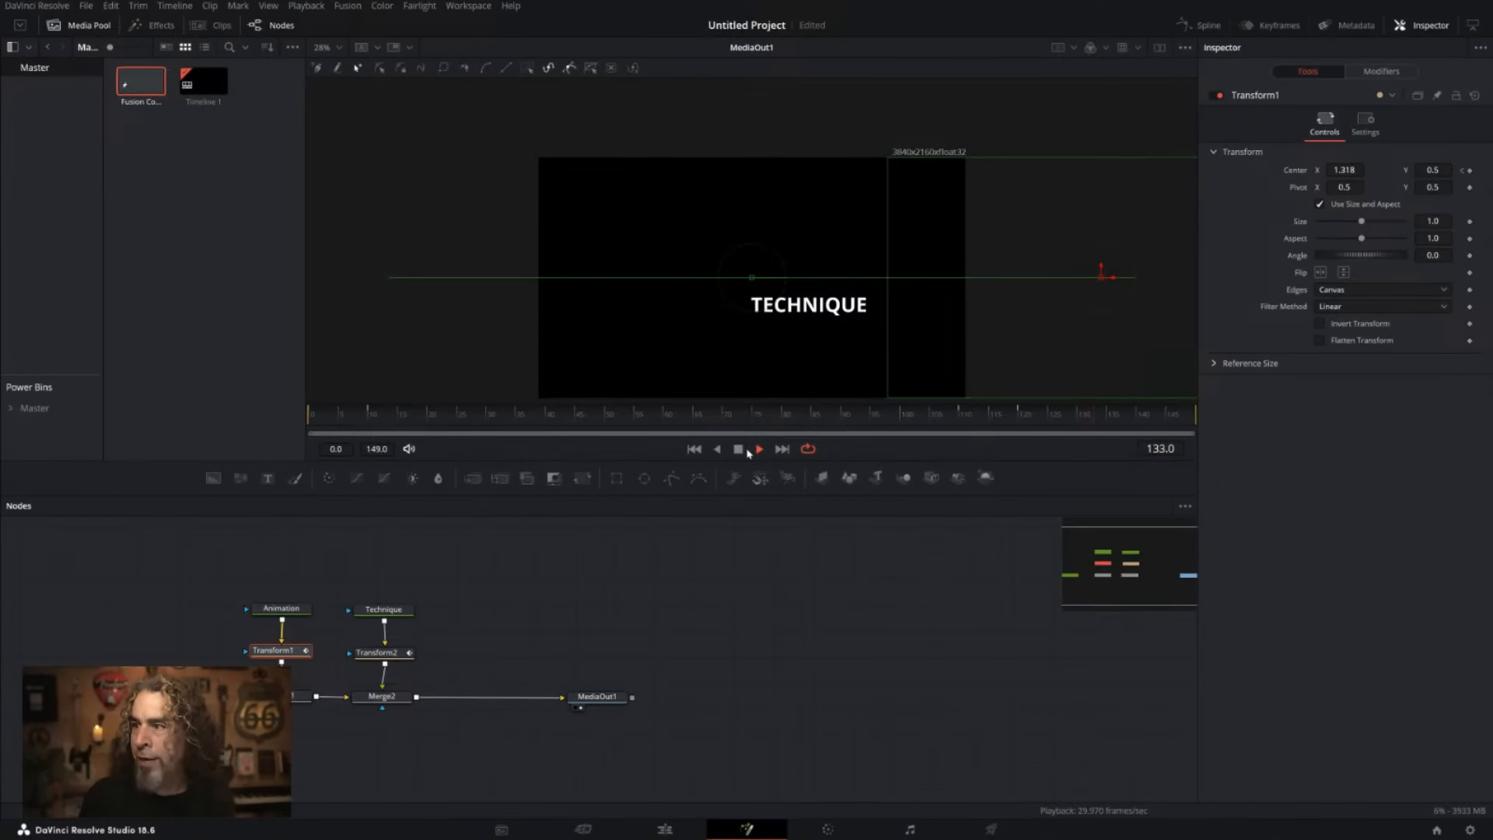
{"action": "left_click", "coordinate": [738, 450]}
{"action": "left_click", "coordinate": [694, 449]}
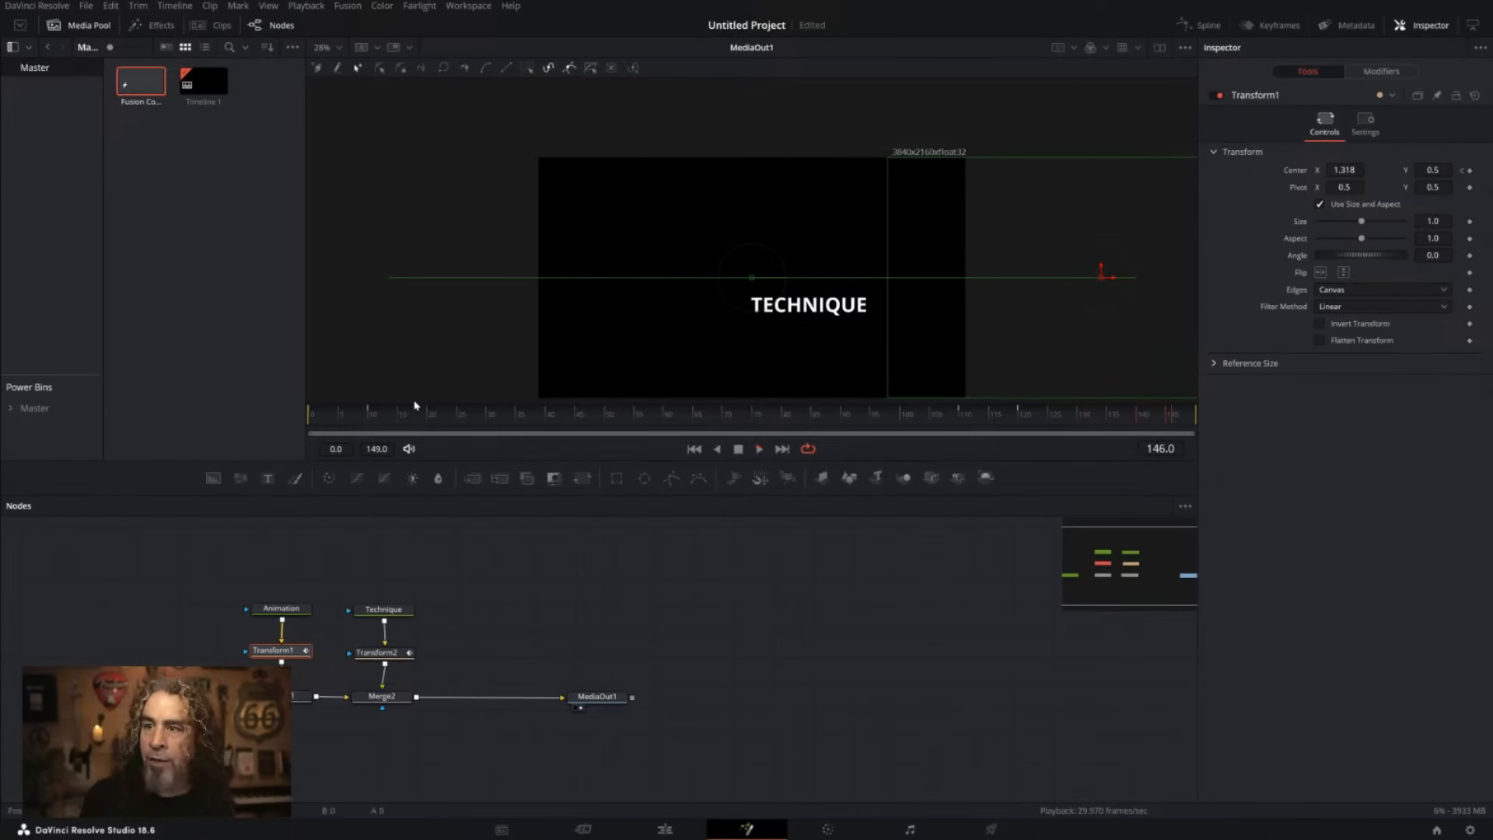
{"action": "left_click", "coordinate": [759, 449]}
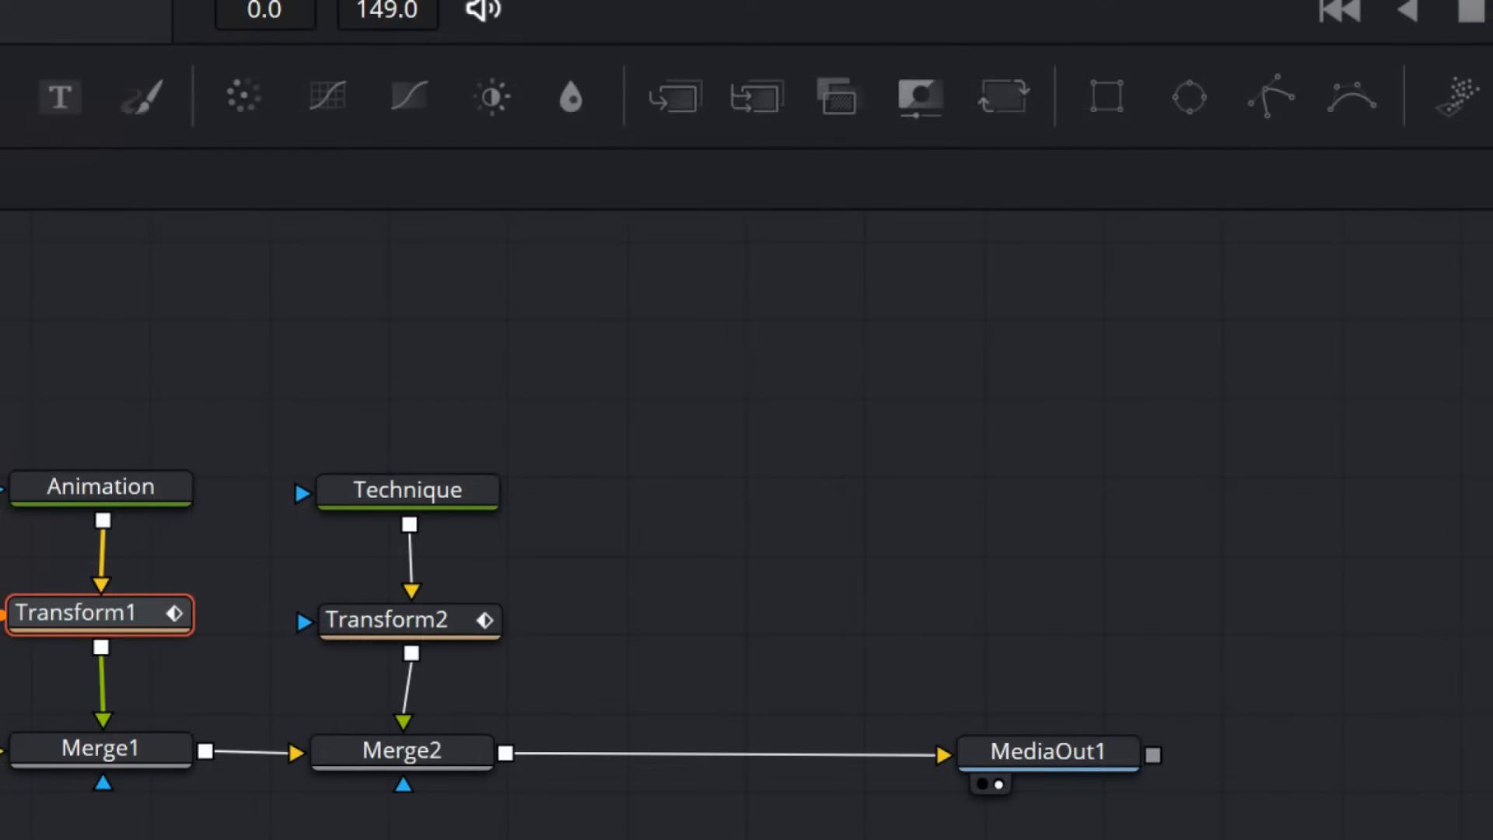
{"action": "mouse_move", "coordinate": [157, 586]}
{"action": "left_mouse_down"}
{"action": "mouse_move", "coordinate": [208, 525]}
{"action": "mouse_move", "coordinate": [155, 548]}
{"action": "mouse_move", "coordinate": [152, 573]}
{"action": "left_mouse_up"}
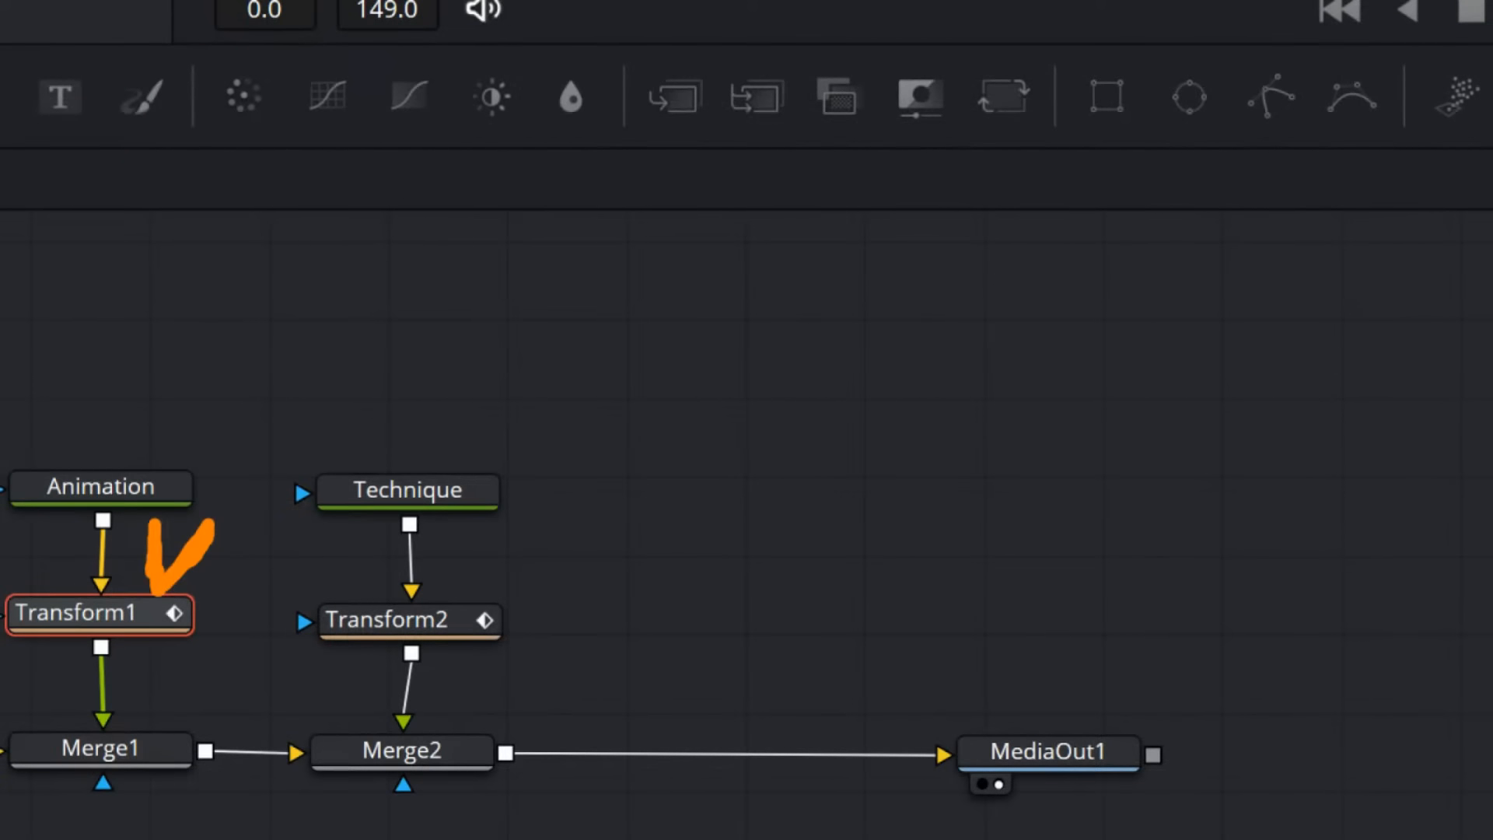
{"action": "mouse_move", "coordinate": [184, 343]}
{"action": "left_mouse_down"}
{"action": "mouse_move", "coordinate": [146, 497]}
{"action": "mouse_move", "coordinate": [259, 418]}
{"action": "left_mouse_up"}
{"action": "mouse_move", "coordinate": [165, 572]}
{"action": "left_mouse_down"}
{"action": "mouse_move", "coordinate": [171, 559]}
{"action": "mouse_move", "coordinate": [372, 551]}
{"action": "mouse_move", "coordinate": [385, 585]}
{"action": "mouse_move", "coordinate": [319, 591]}
{"action": "left_mouse_up"}
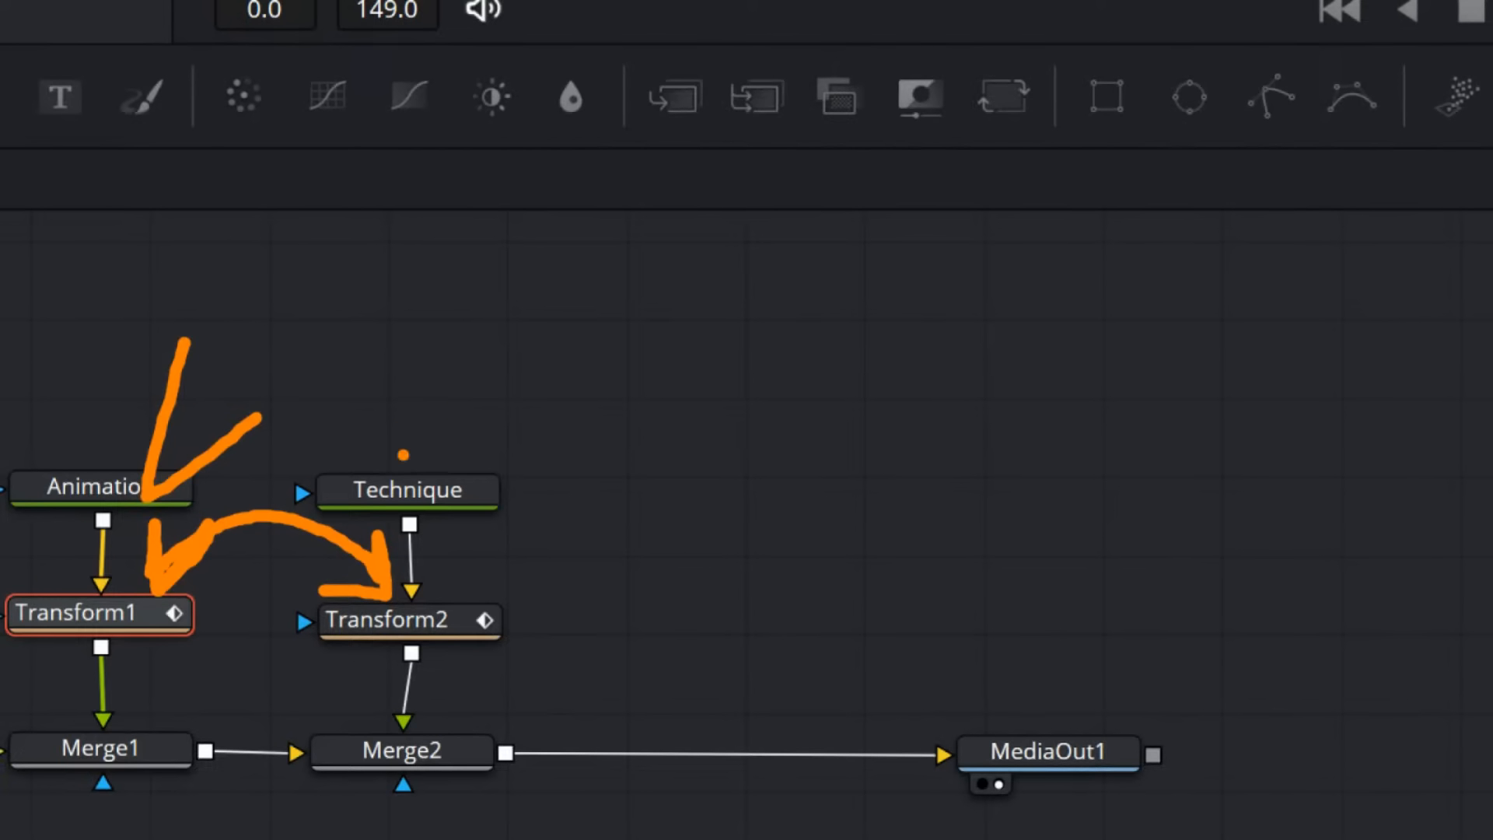
{"action": "left_click_drag", "start_coordinate": [373, 485], "coordinate": [390, 458]}
{"action": "key", "text": "Escape"}
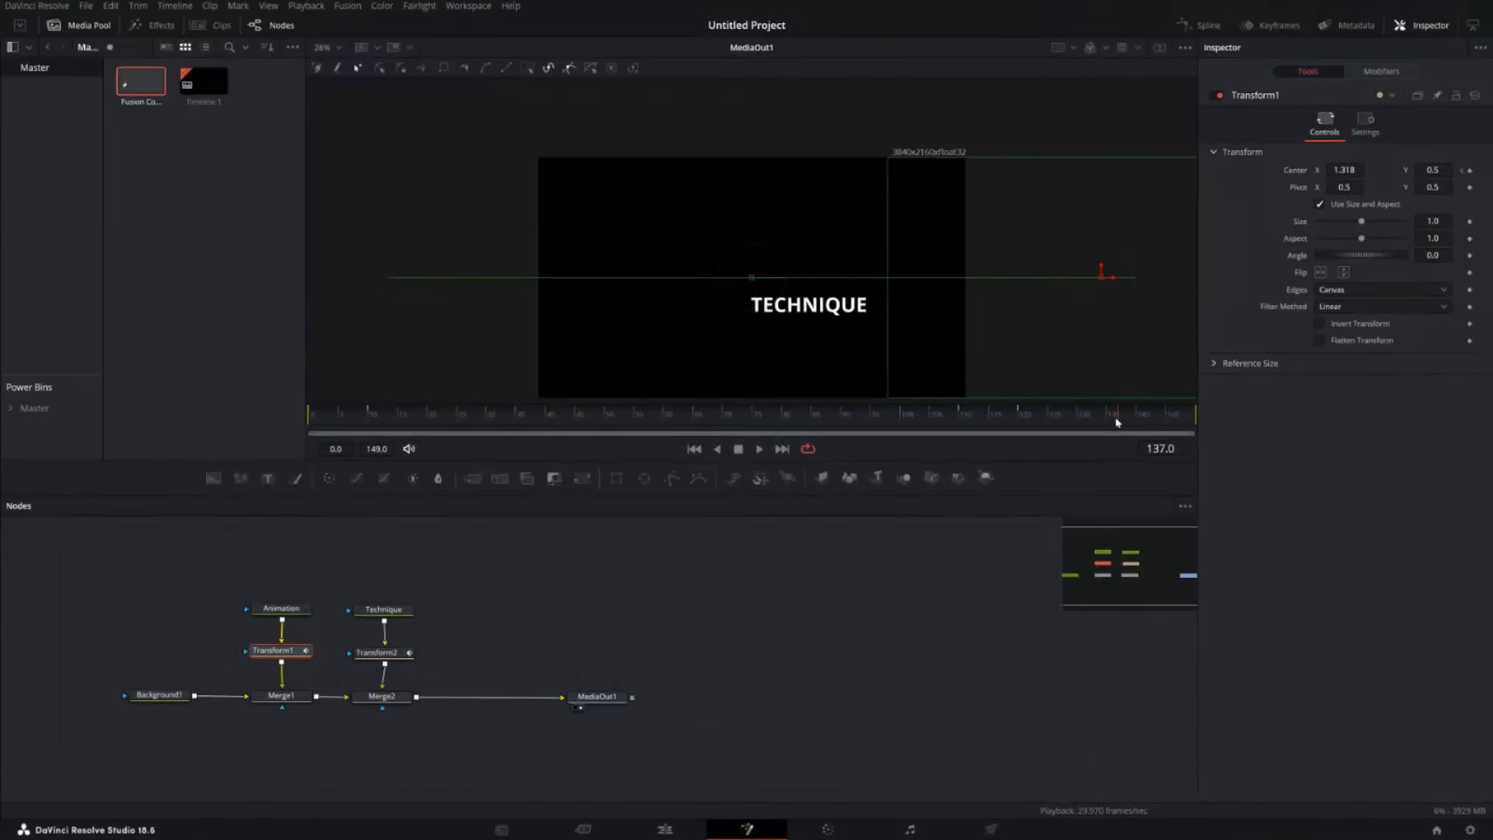
Add a Center keyframe to Transform2 at frame 110 to hold "TECHNIQUE" at its resting position.
{"action": "left_click_drag", "start_coordinate": [1116, 422], "coordinate": [962, 420]}
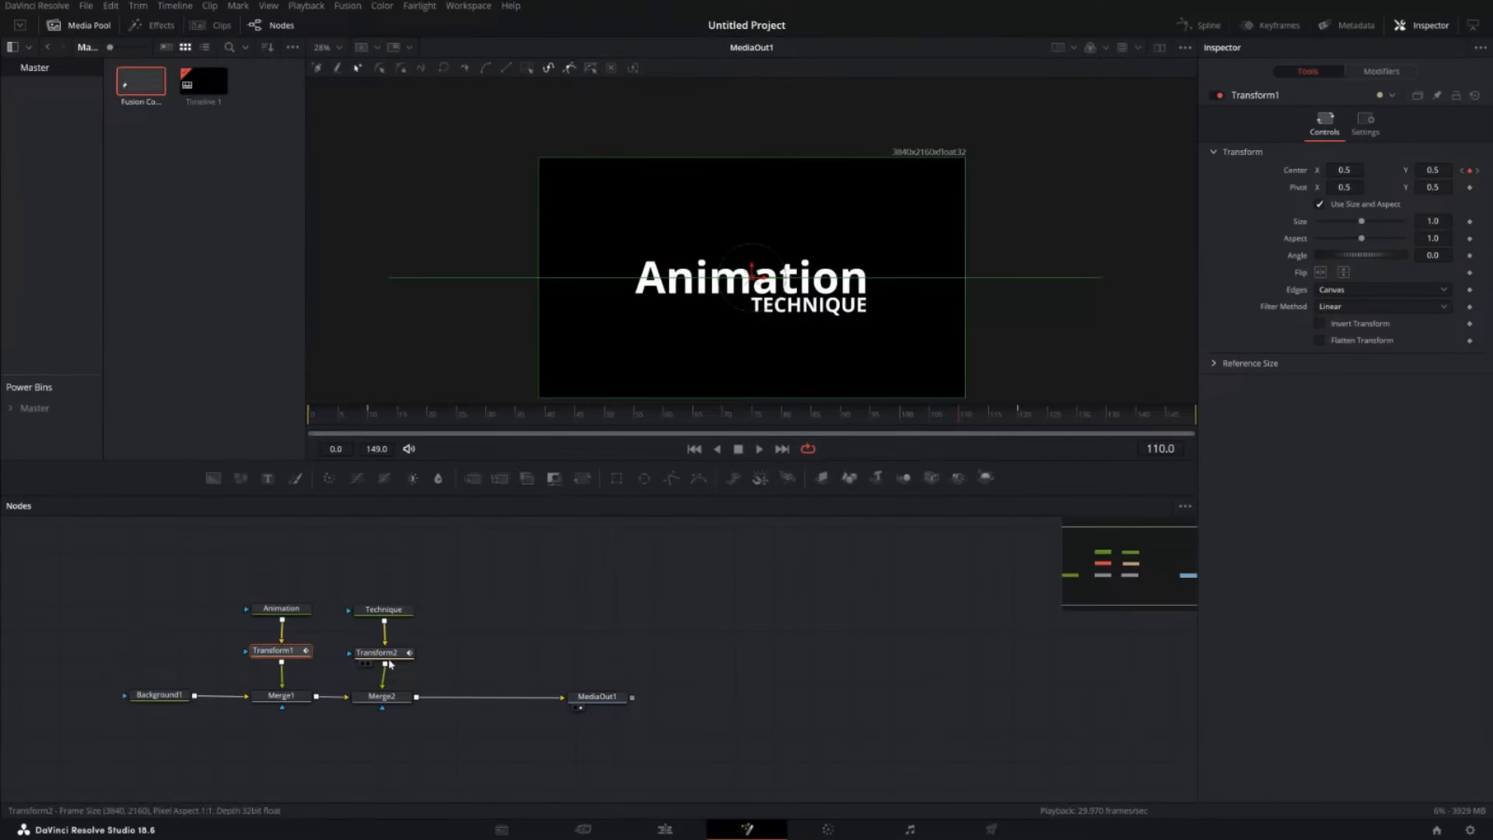
{"action": "left_click", "coordinate": [387, 655]}
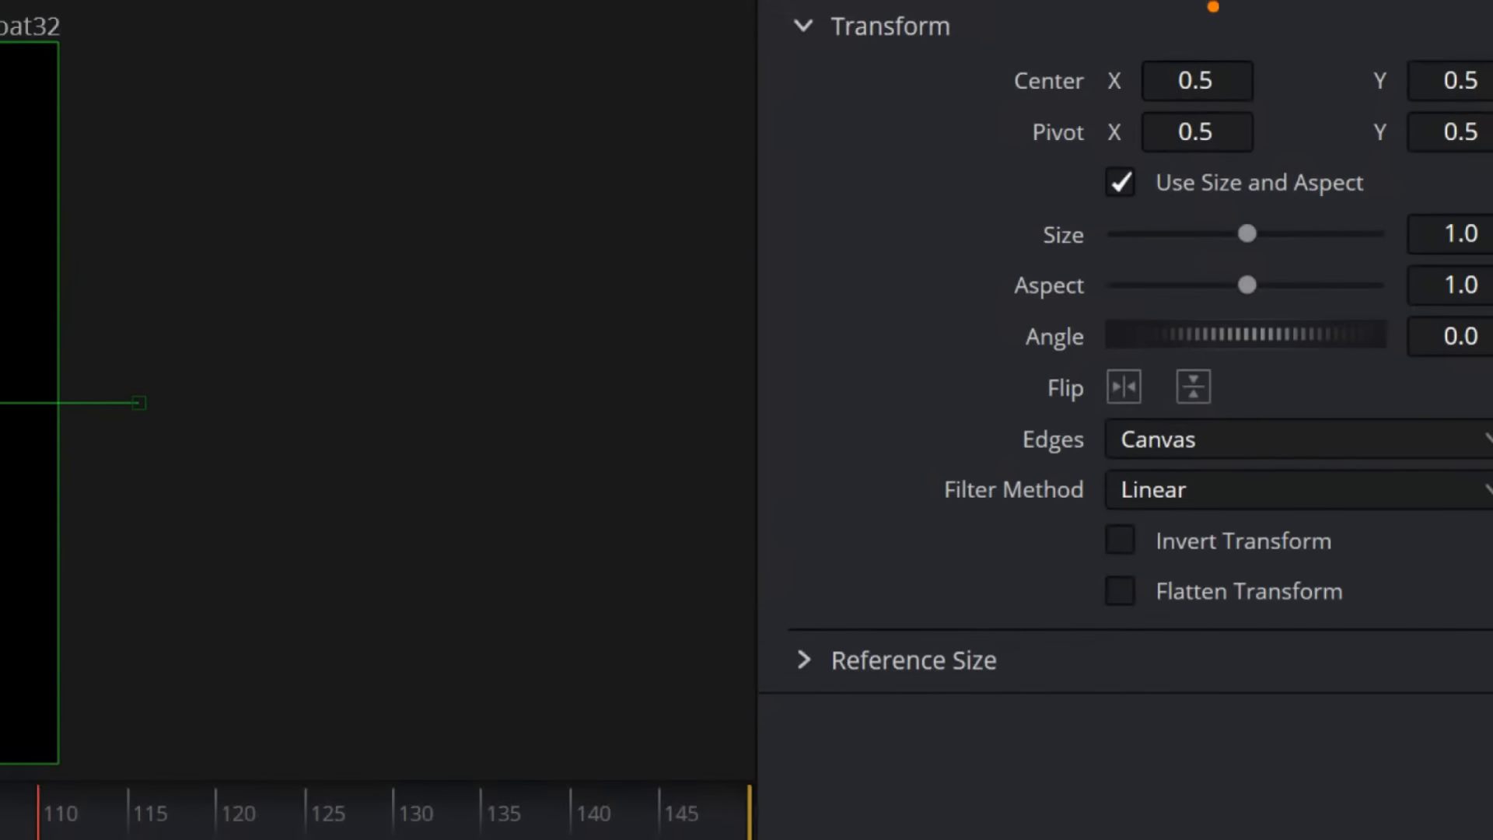
{"action": "mouse_move", "coordinate": [1355, 160]}
{"action": "left_mouse_down"}
{"action": "mouse_move", "coordinate": [1309, 166]}
{"action": "mouse_move", "coordinate": [1374, 172]}
{"action": "left_mouse_up"}
{"action": "left_click_drag", "start_coordinate": [1283, 87], "coordinate": [1194, 14]}
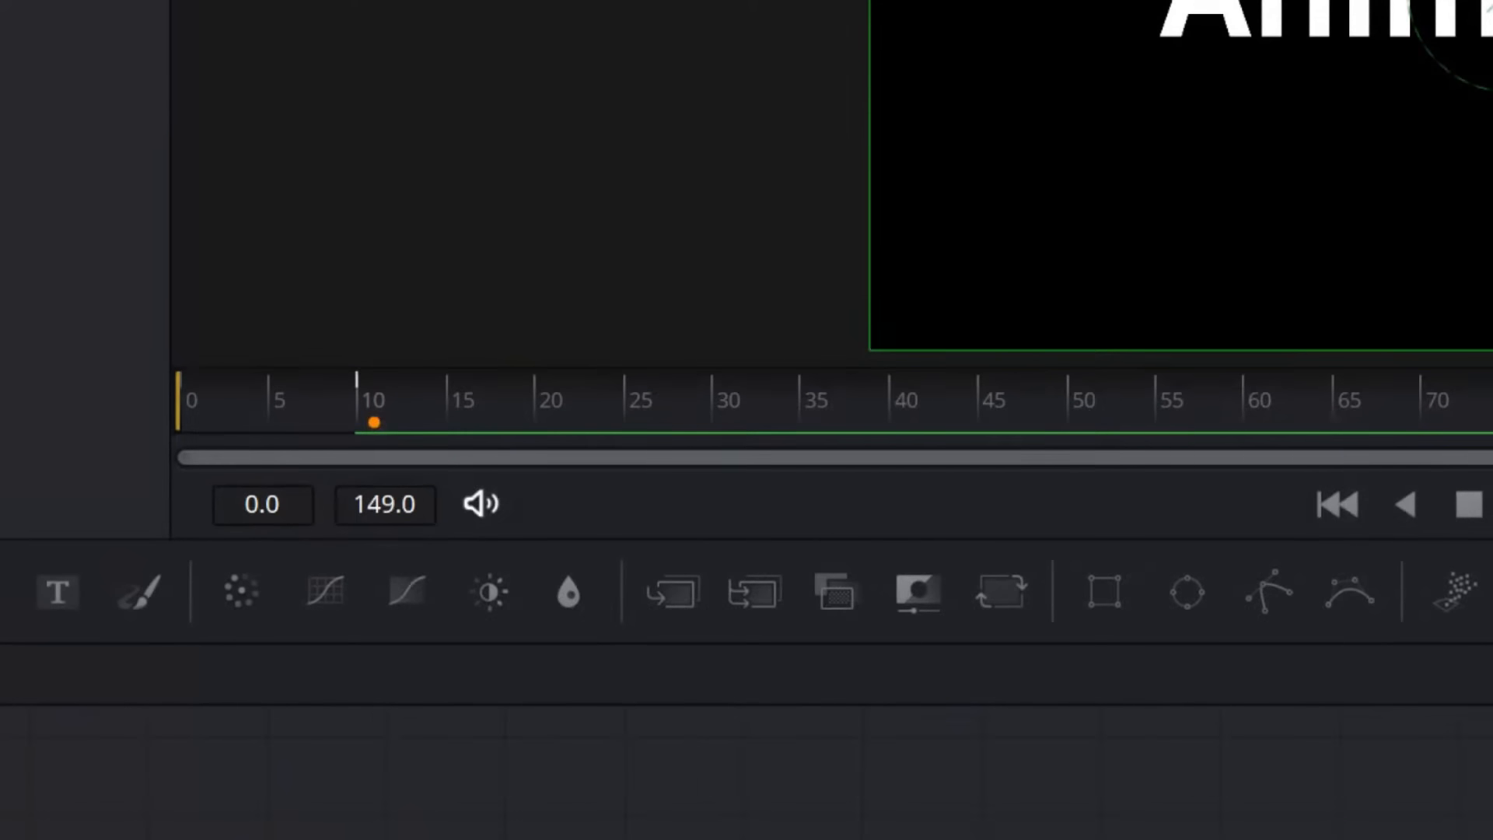
{"action": "left_click_drag", "start_coordinate": [370, 413], "coordinate": [360, 395]}
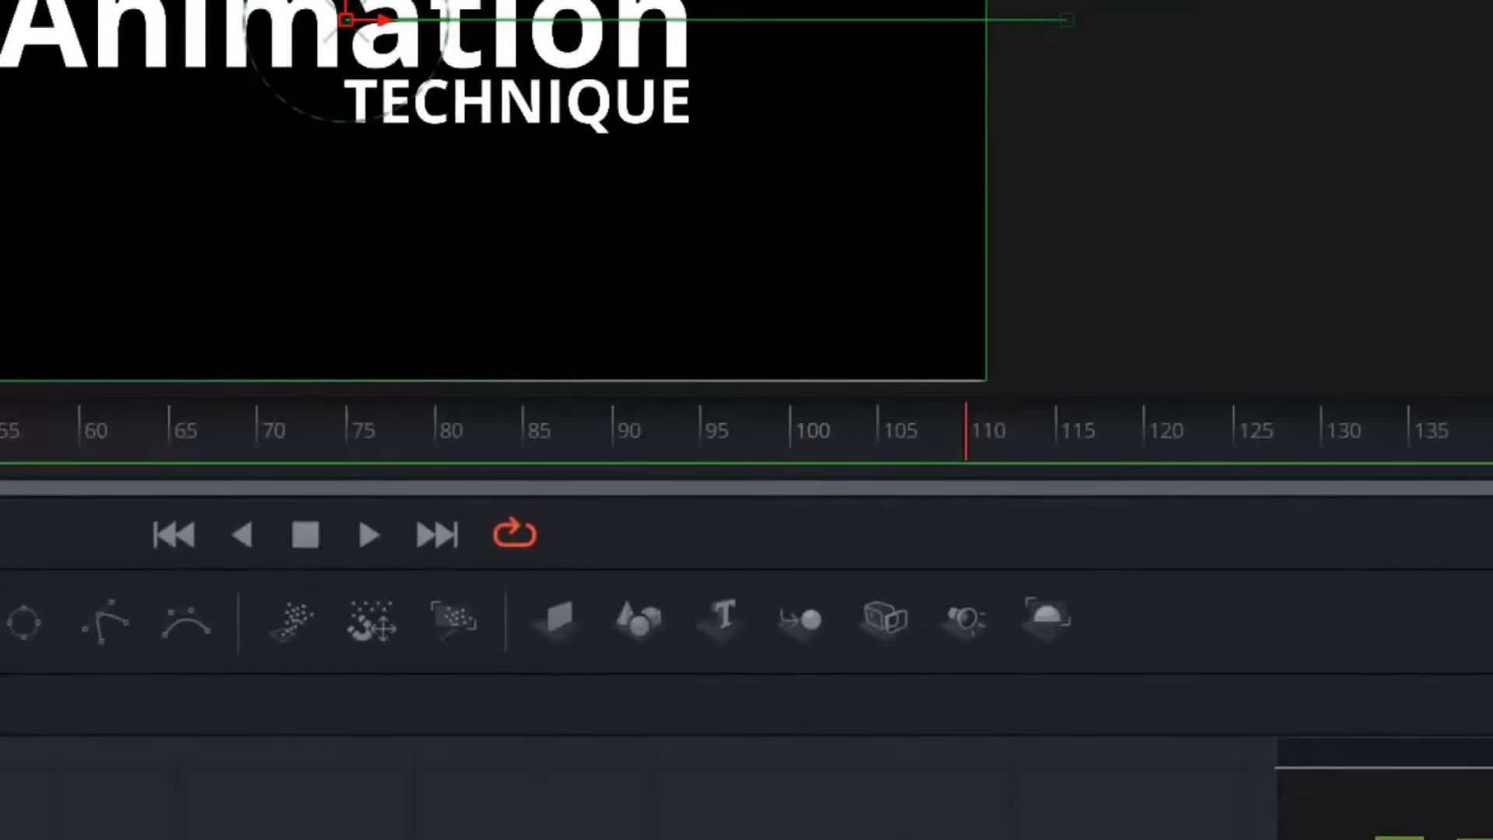
{"action": "left_click_drag", "start_coordinate": [957, 405], "coordinate": [964, 406]}
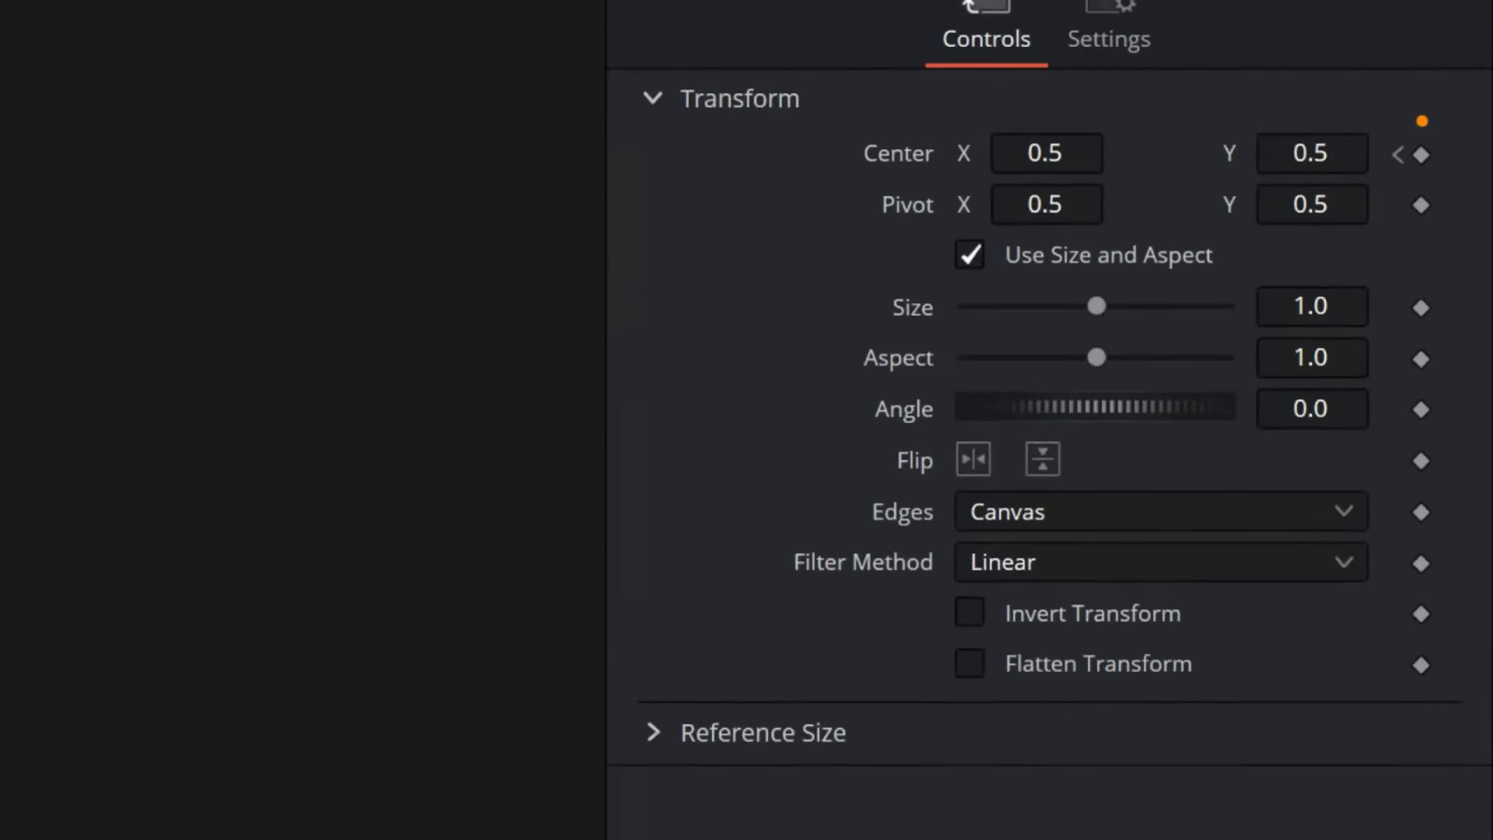
{"action": "mouse_move", "coordinate": [1471, 159]}
{"action": "left_mouse_down"}
{"action": "mouse_move", "coordinate": [1488, 179]}
{"action": "mouse_move", "coordinate": [1471, 176]}
{"action": "left_mouse_up"}
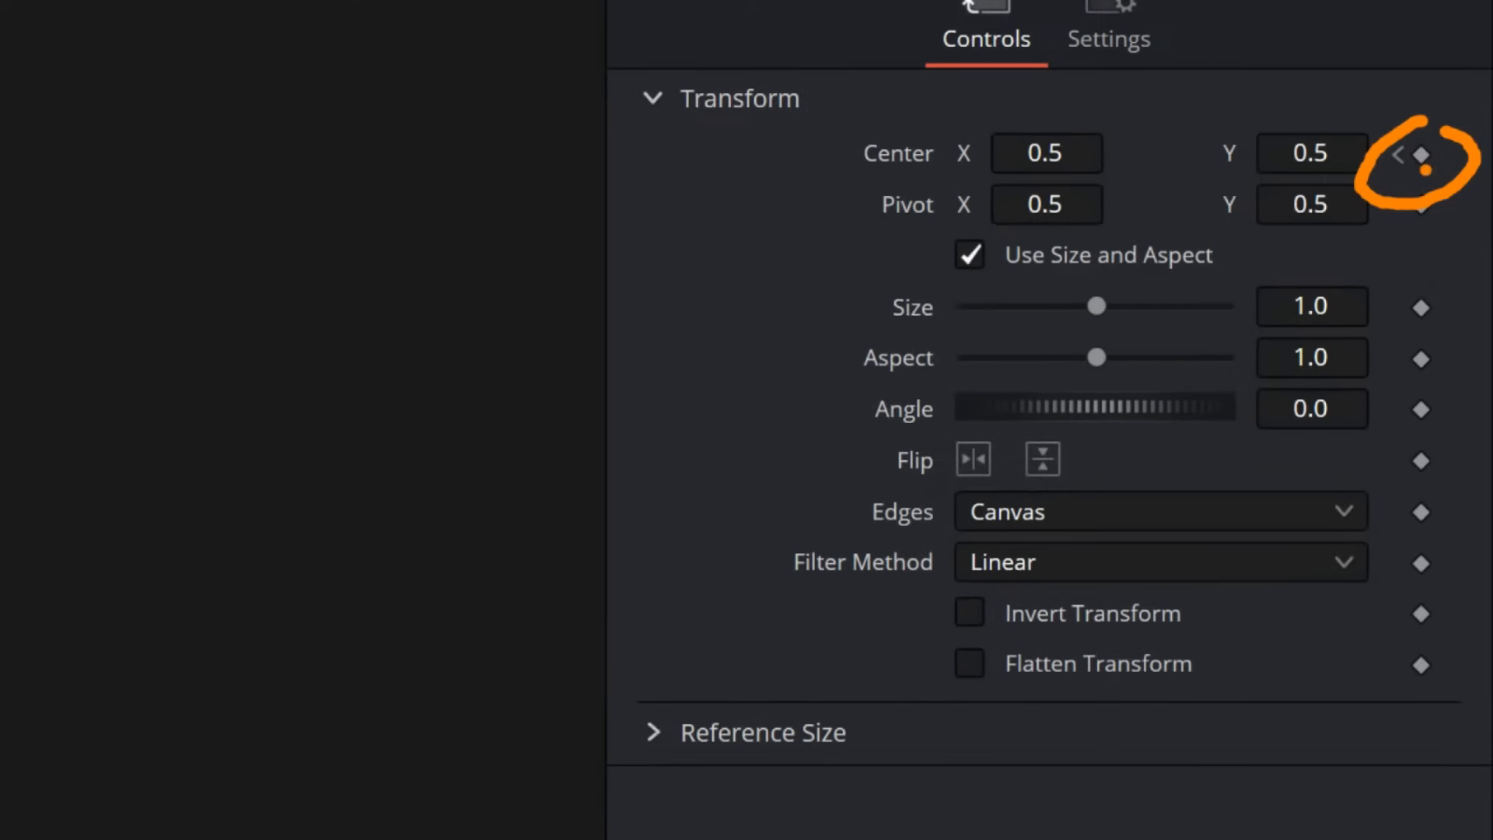
{"action": "mouse_move", "coordinate": [1071, 123]}
{"action": "left_mouse_down"}
{"action": "mouse_move", "coordinate": [998, 98]}
{"action": "mouse_move", "coordinate": [1213, 203]}
{"action": "mouse_move", "coordinate": [1190, 77]}
{"action": "mouse_move", "coordinate": [1003, 81]}
{"action": "left_mouse_up"}
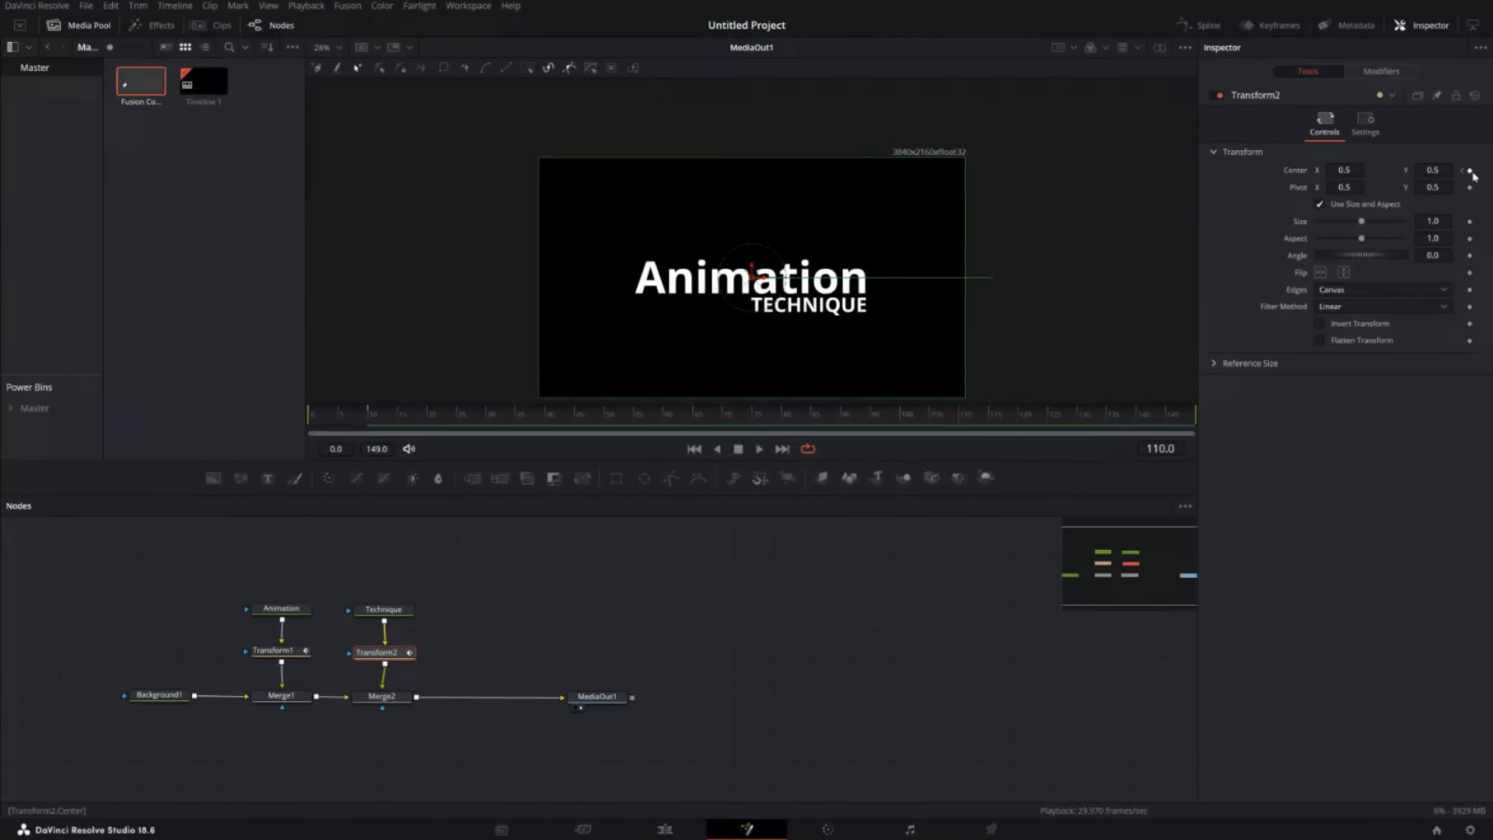
{"action": "left_click", "coordinate": [1470, 171]}
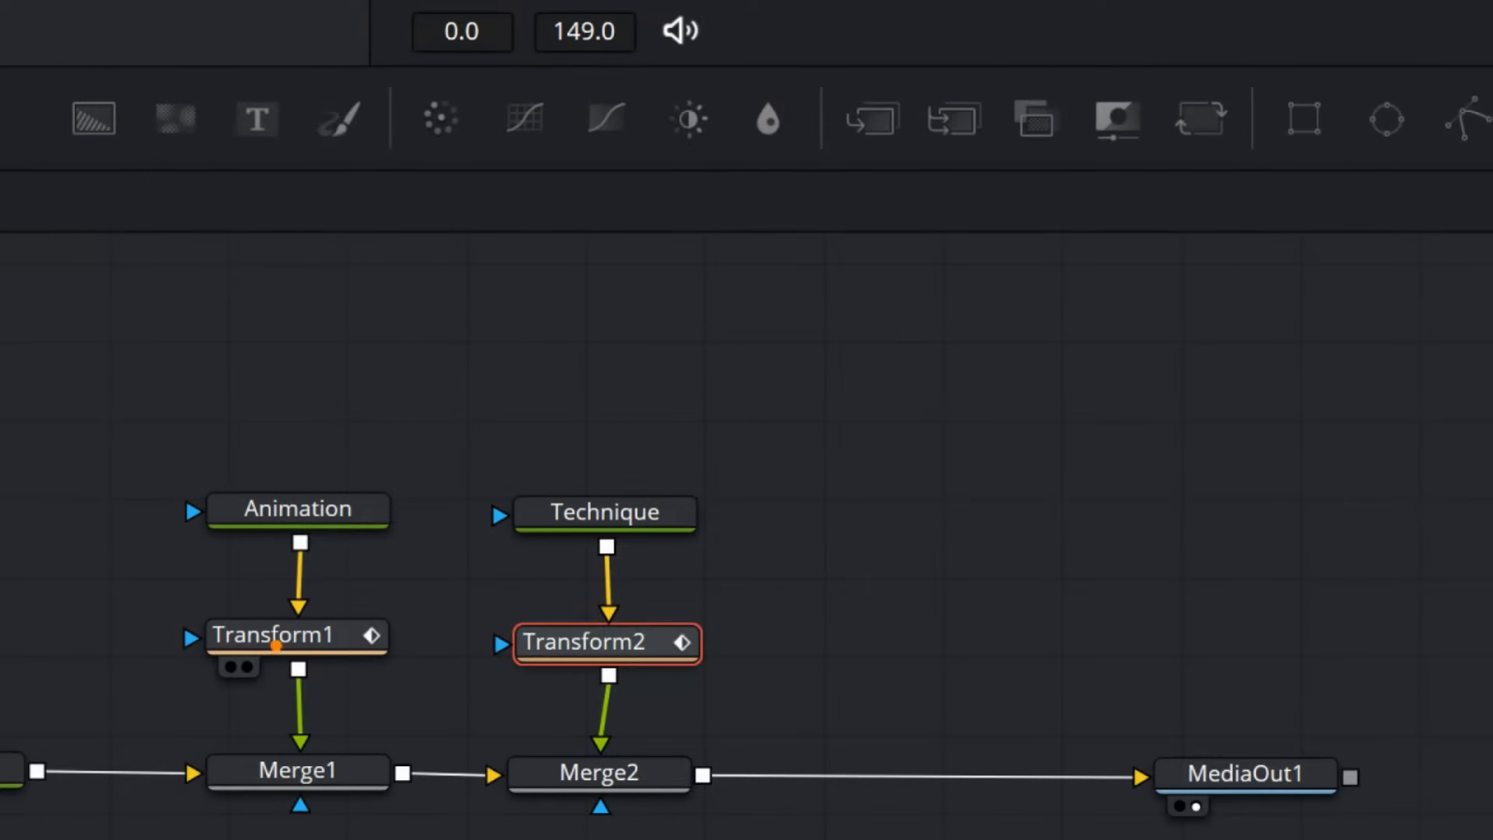
Select Transform1 and compare its exit keyframes at frames 110 and 120 on the time ruler.
{"action": "mouse_move", "coordinate": [295, 601]}
{"action": "left_mouse_down"}
{"action": "mouse_move", "coordinate": [152, 659]}
{"action": "mouse_move", "coordinate": [267, 579]}
{"action": "left_mouse_up"}
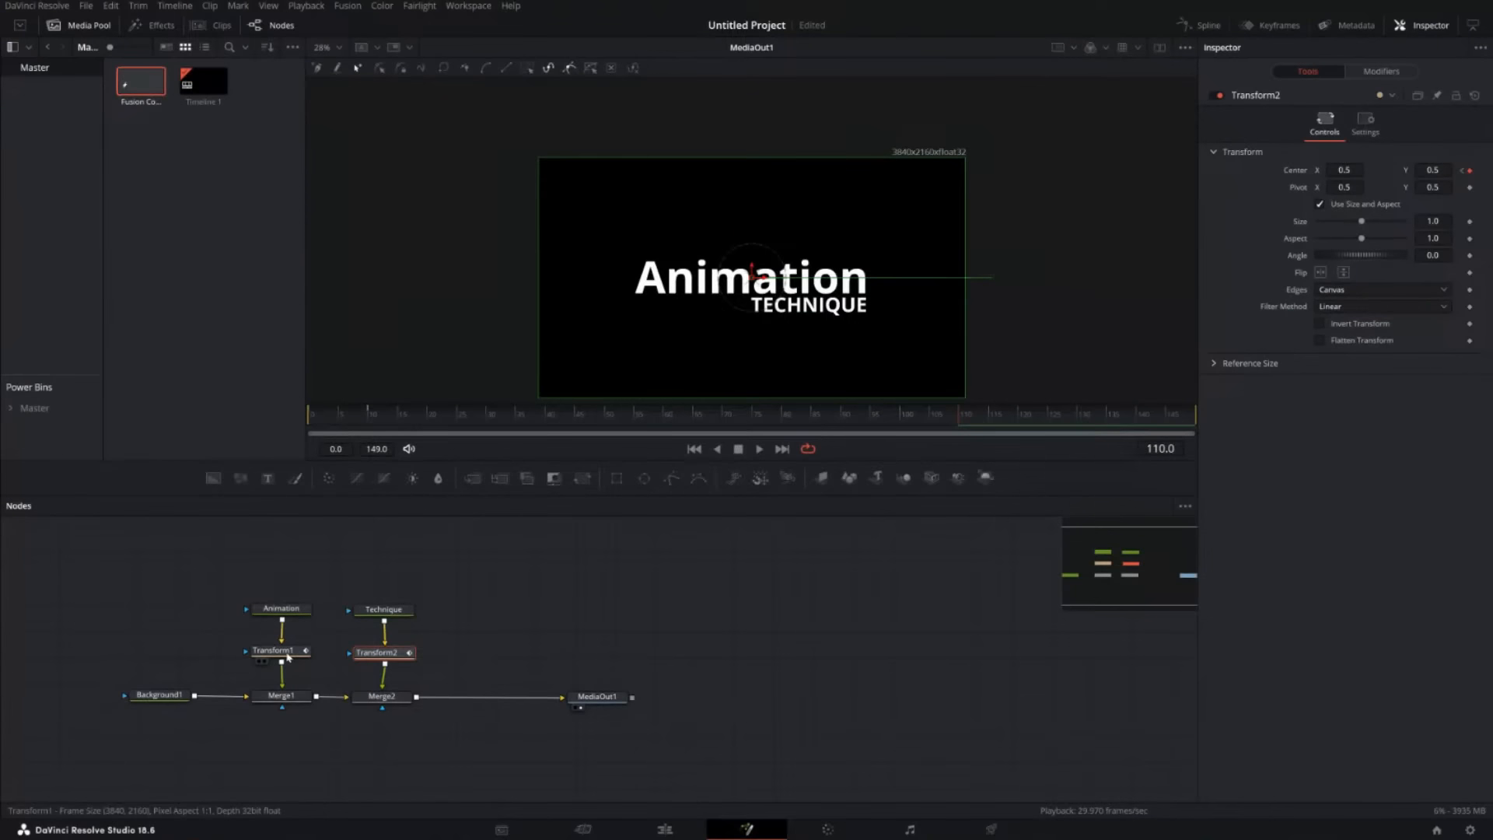
{"action": "left_click", "coordinate": [298, 640]}
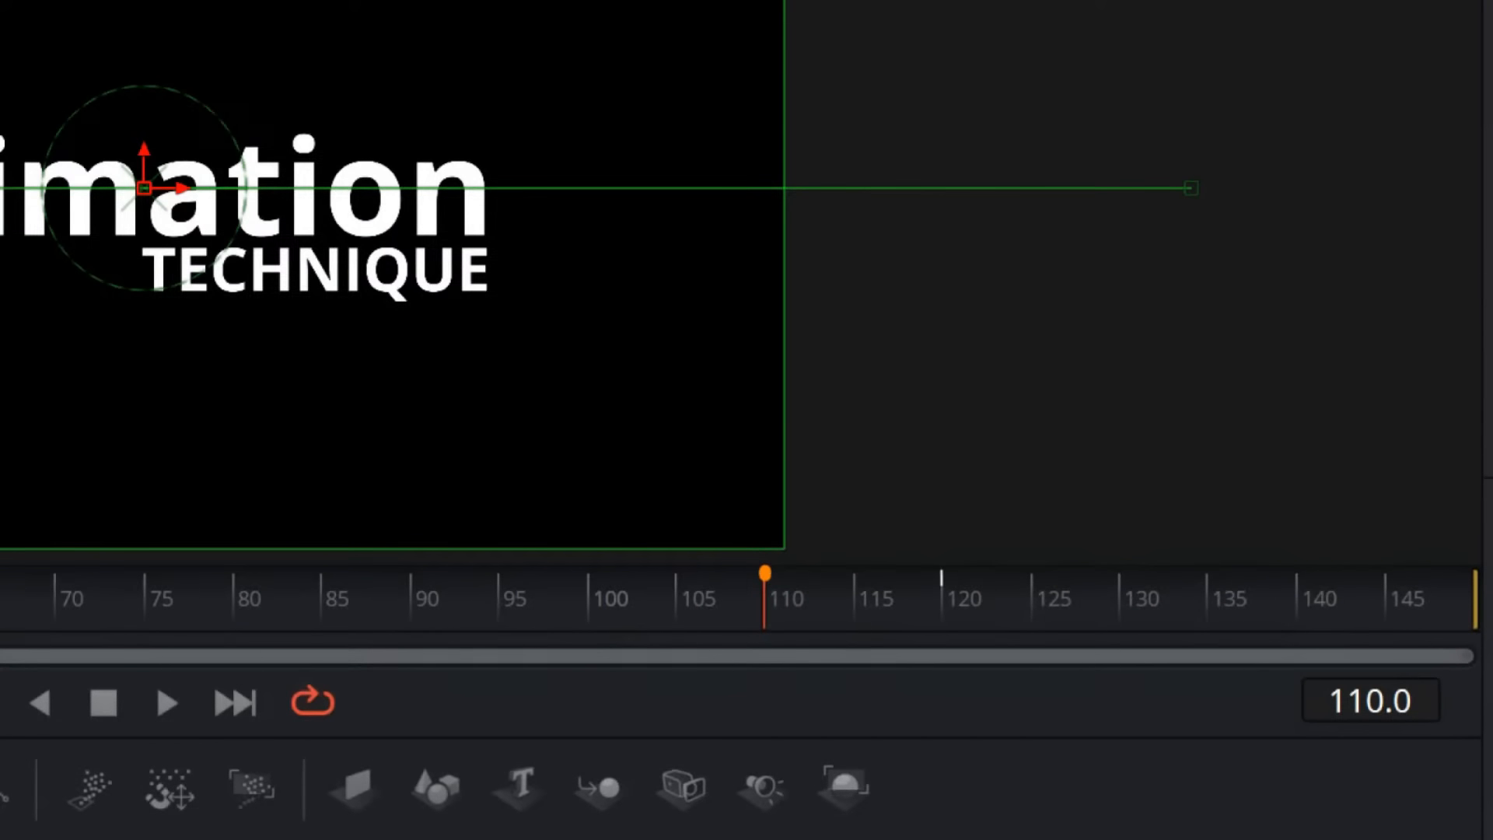
{"action": "mouse_move", "coordinate": [766, 574]}
{"action": "left_mouse_down"}
{"action": "mouse_move", "coordinate": [848, 517]}
{"action": "mouse_move", "coordinate": [936, 526]}
{"action": "mouse_move", "coordinate": [938, 555]}
{"action": "mouse_move", "coordinate": [914, 540]}
{"action": "mouse_move", "coordinate": [1001, 500]}
{"action": "left_mouse_up"}
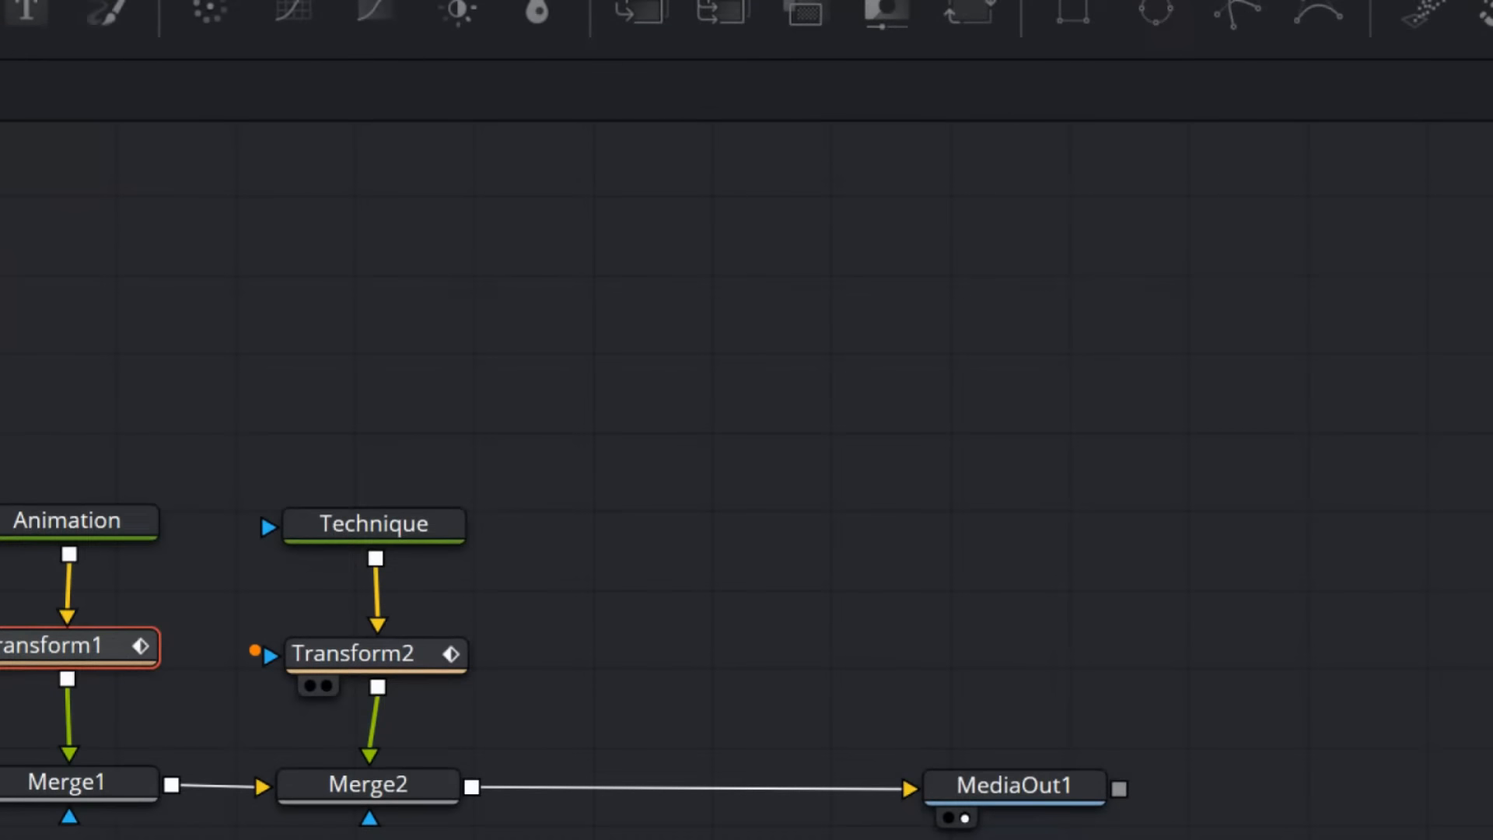
{"action": "left_click_drag", "start_coordinate": [374, 678], "coordinate": [389, 675]}
{"action": "mouse_move", "coordinate": [389, 599]}
{"action": "left_mouse_down"}
{"action": "mouse_move", "coordinate": [355, 715]}
{"action": "mouse_move", "coordinate": [276, 689]}
{"action": "left_mouse_up"}
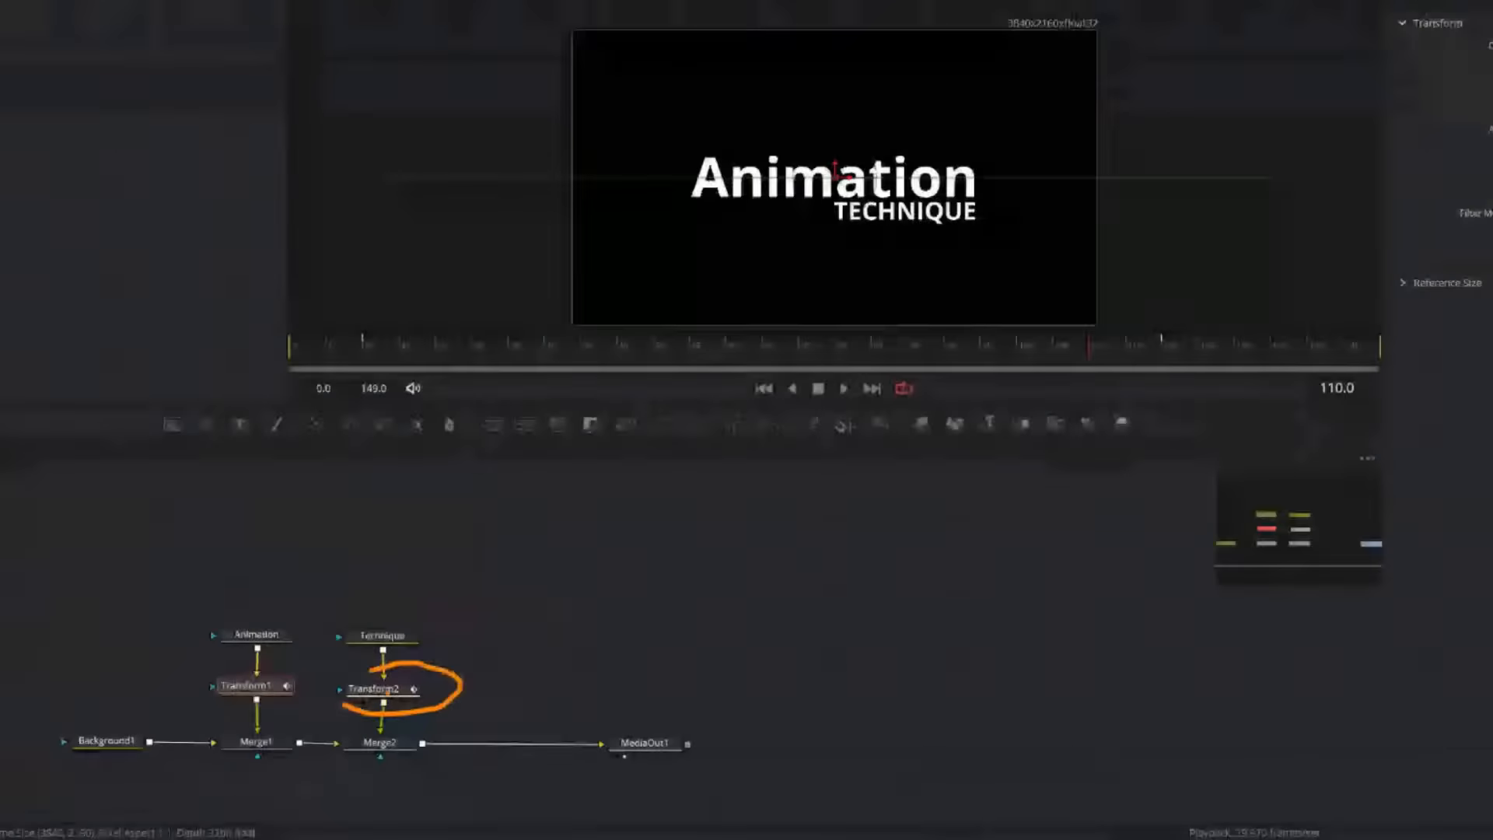
Set Transform2's Center X to -0.33 at frame 120 so "TECHNIQUE" slides out of the frame, and return to frame 0.
{"action": "left_click", "coordinate": [389, 694]}
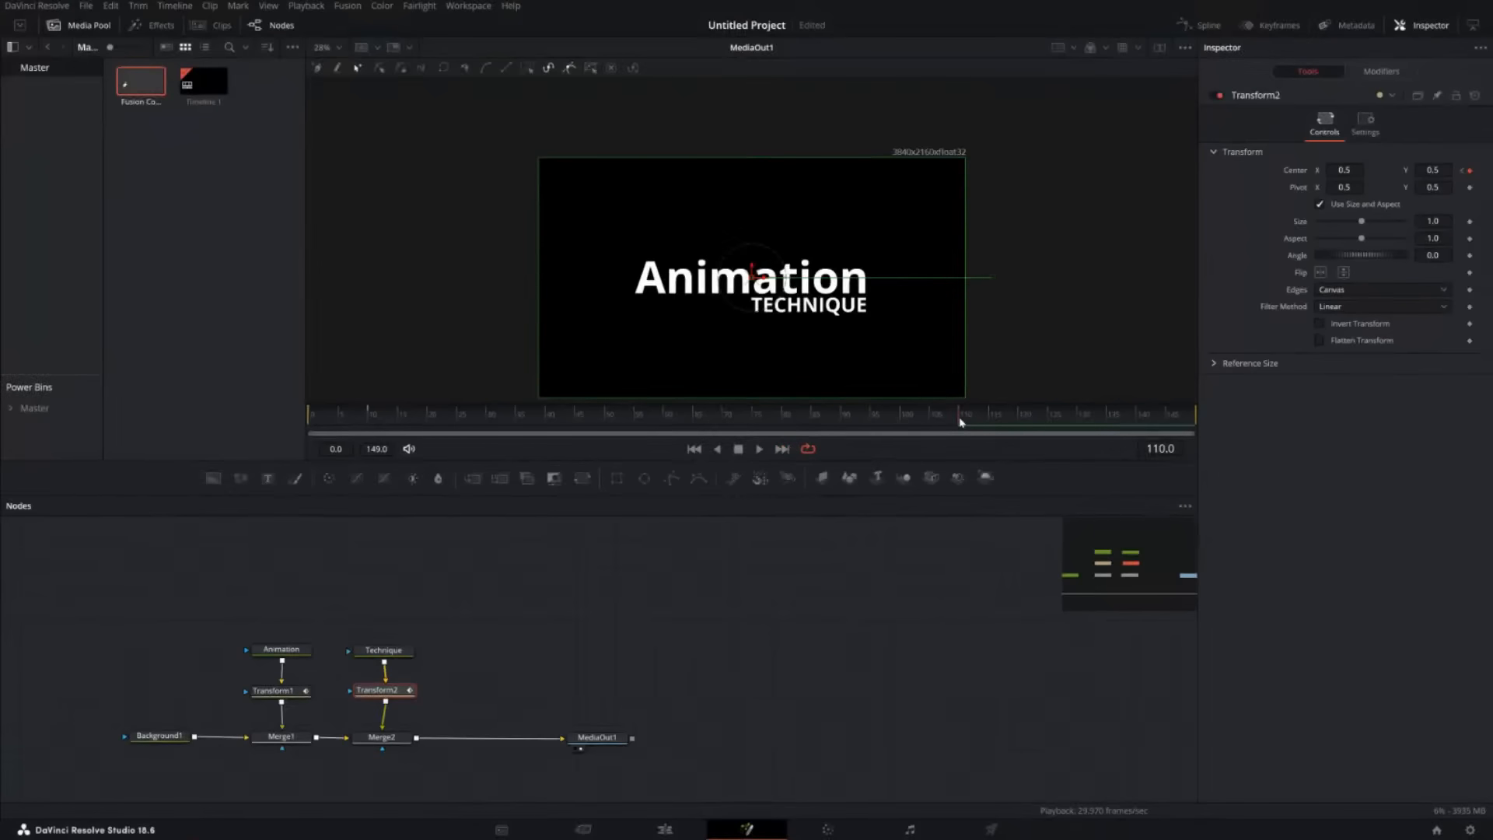
{"action": "left_click_drag", "start_coordinate": [960, 421], "coordinate": [1022, 417]}
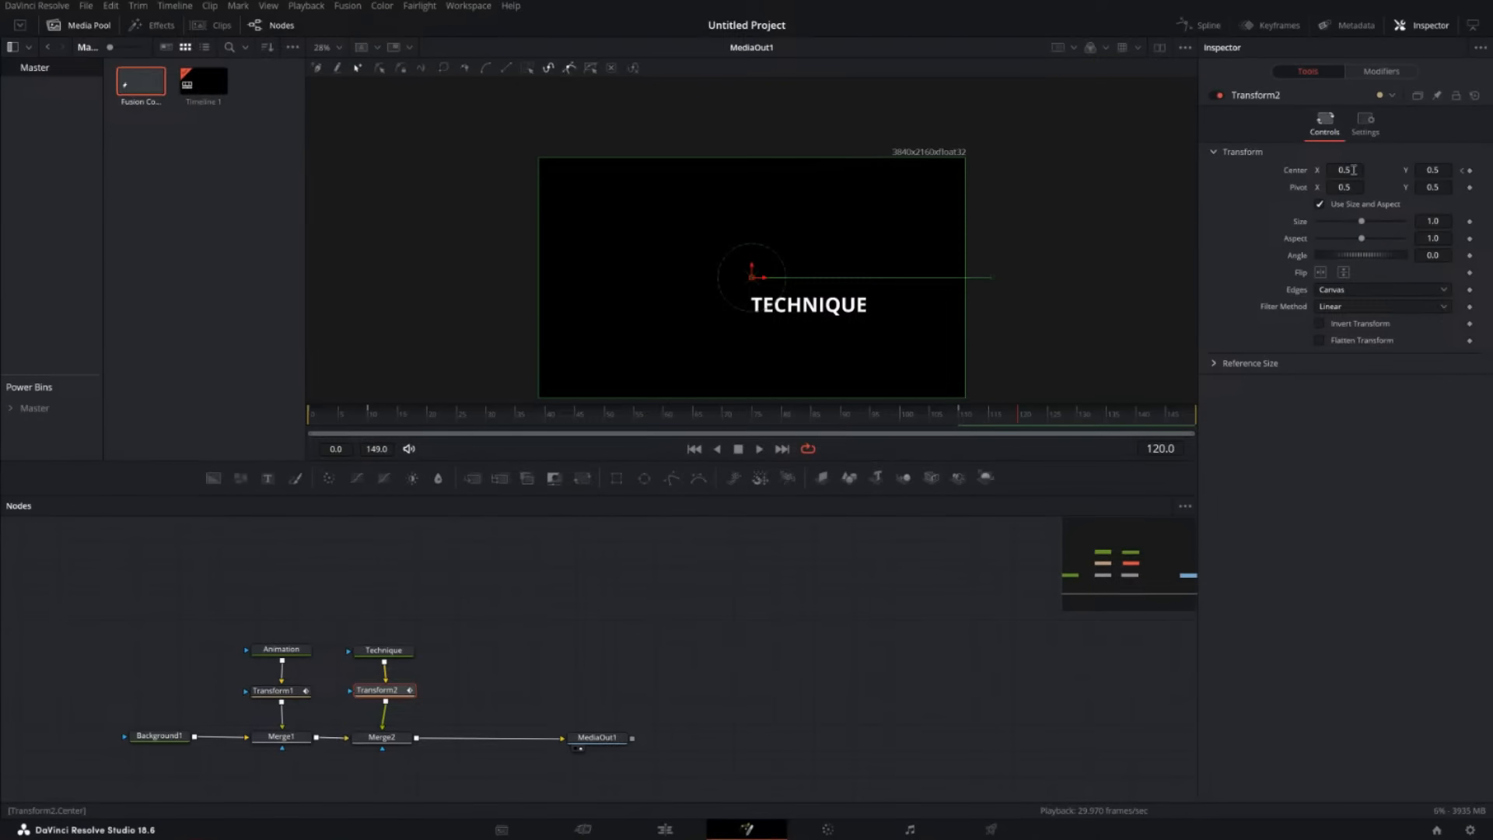
{"action": "left_click_drag", "start_coordinate": [1353, 170], "coordinate": [1065, 170]}
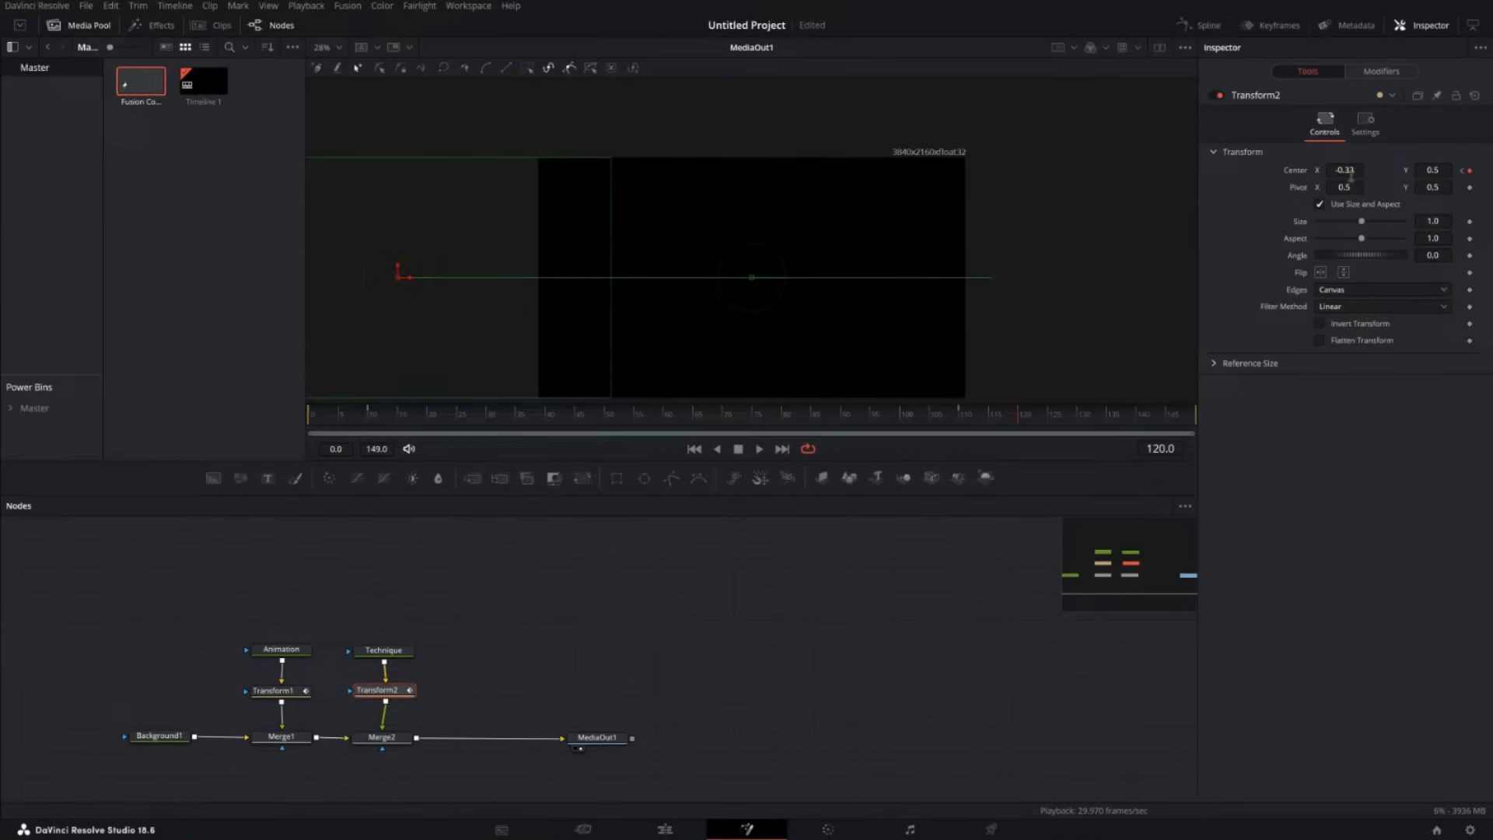
{"action": "left_click_drag", "start_coordinate": [337, 417], "coordinate": [296, 420]}
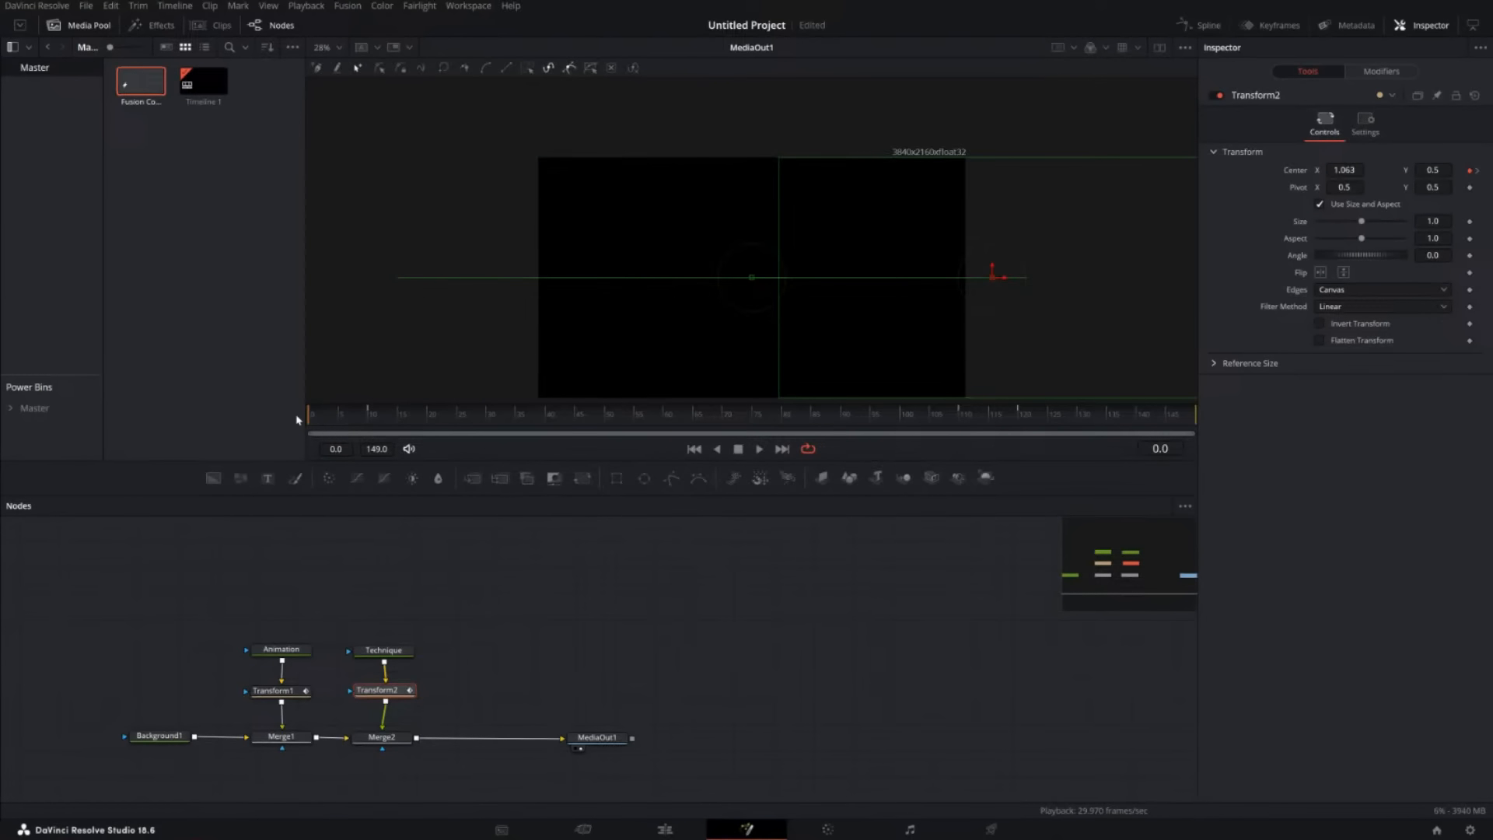
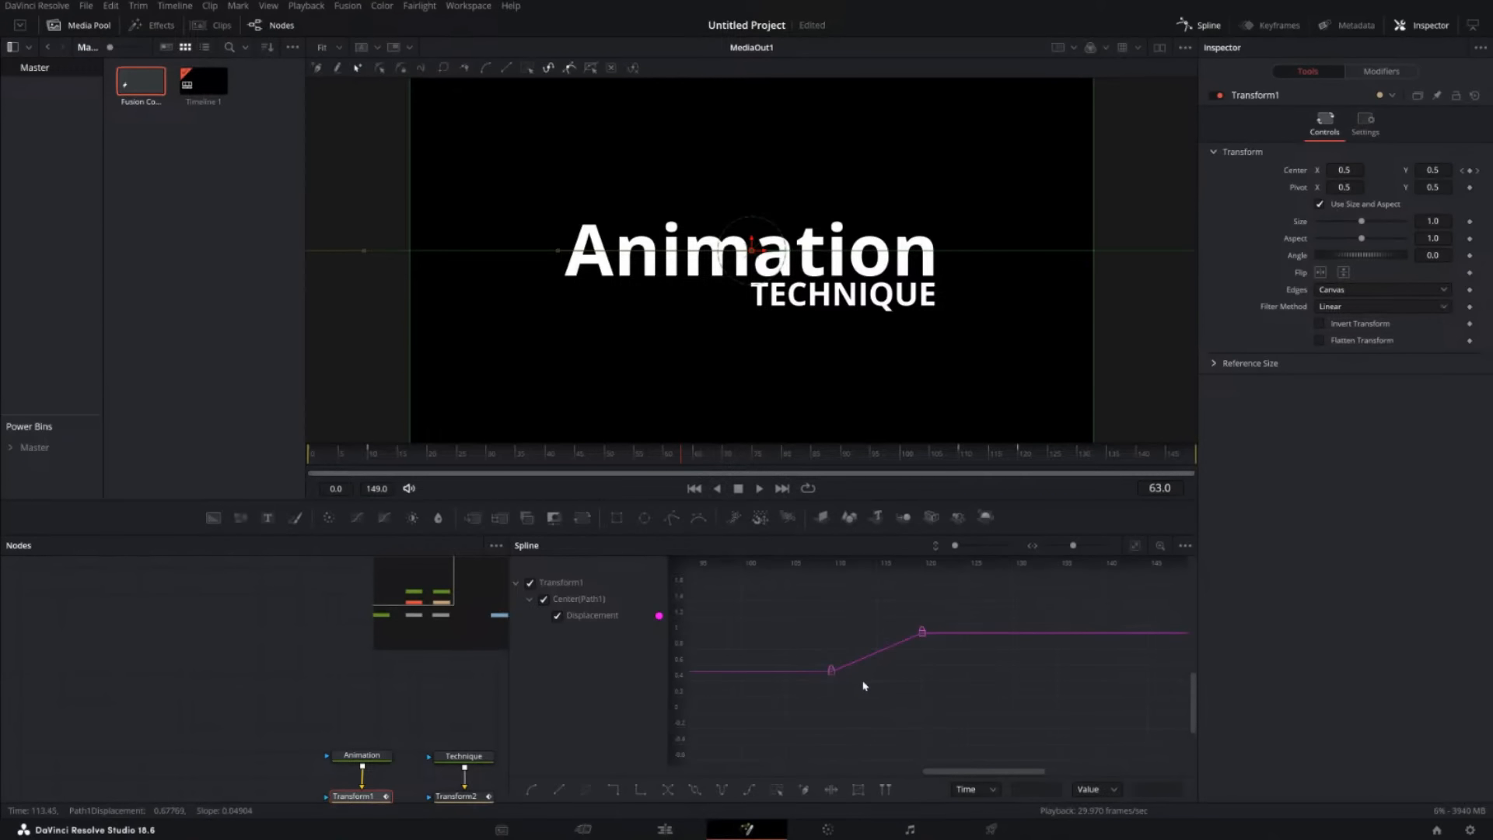
Smooth Transform1's displacement keyframes at frames 110 and 120 in the Spline editor to ease the exit of "Animation".
{"action": "left_click_drag", "start_coordinate": [785, 583], "coordinate": [941, 704]}
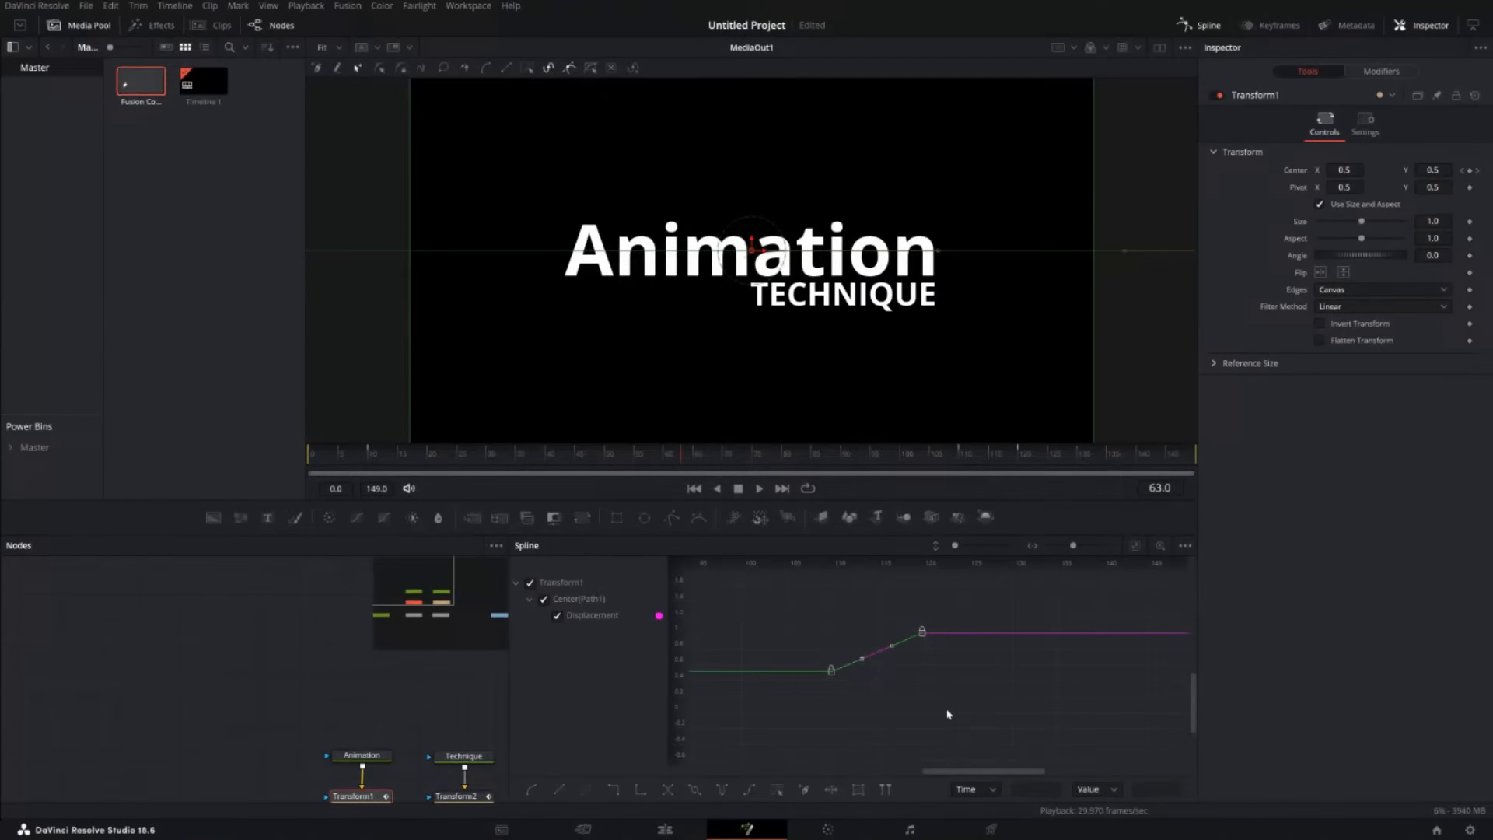
{"action": "key", "text": "shift+s"}
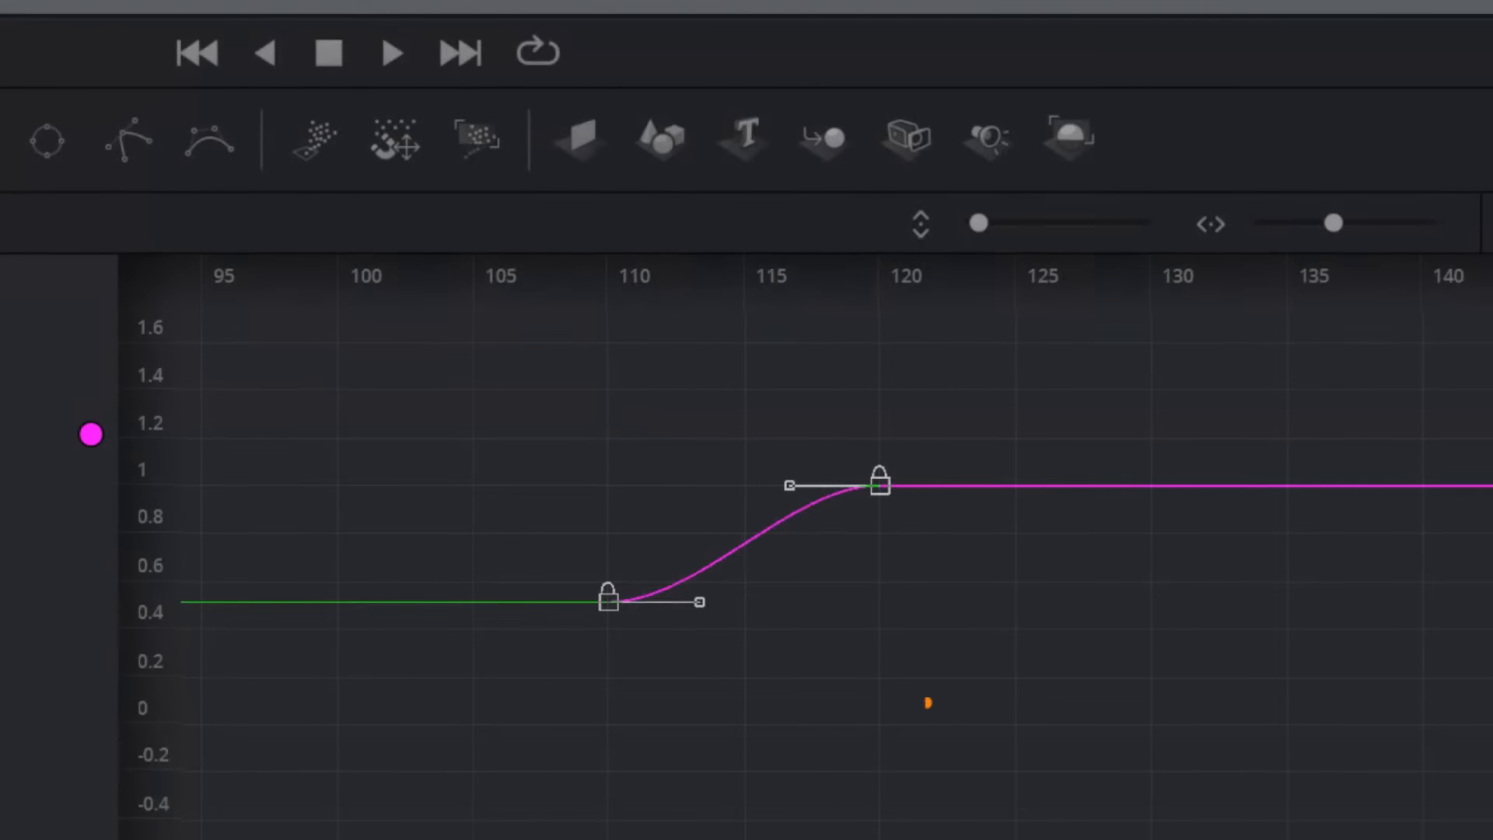
{"action": "mouse_move", "coordinate": [574, 603]}
{"action": "left_mouse_down"}
{"action": "mouse_move", "coordinate": [643, 608]}
{"action": "mouse_move", "coordinate": [877, 483]}
{"action": "left_mouse_up"}
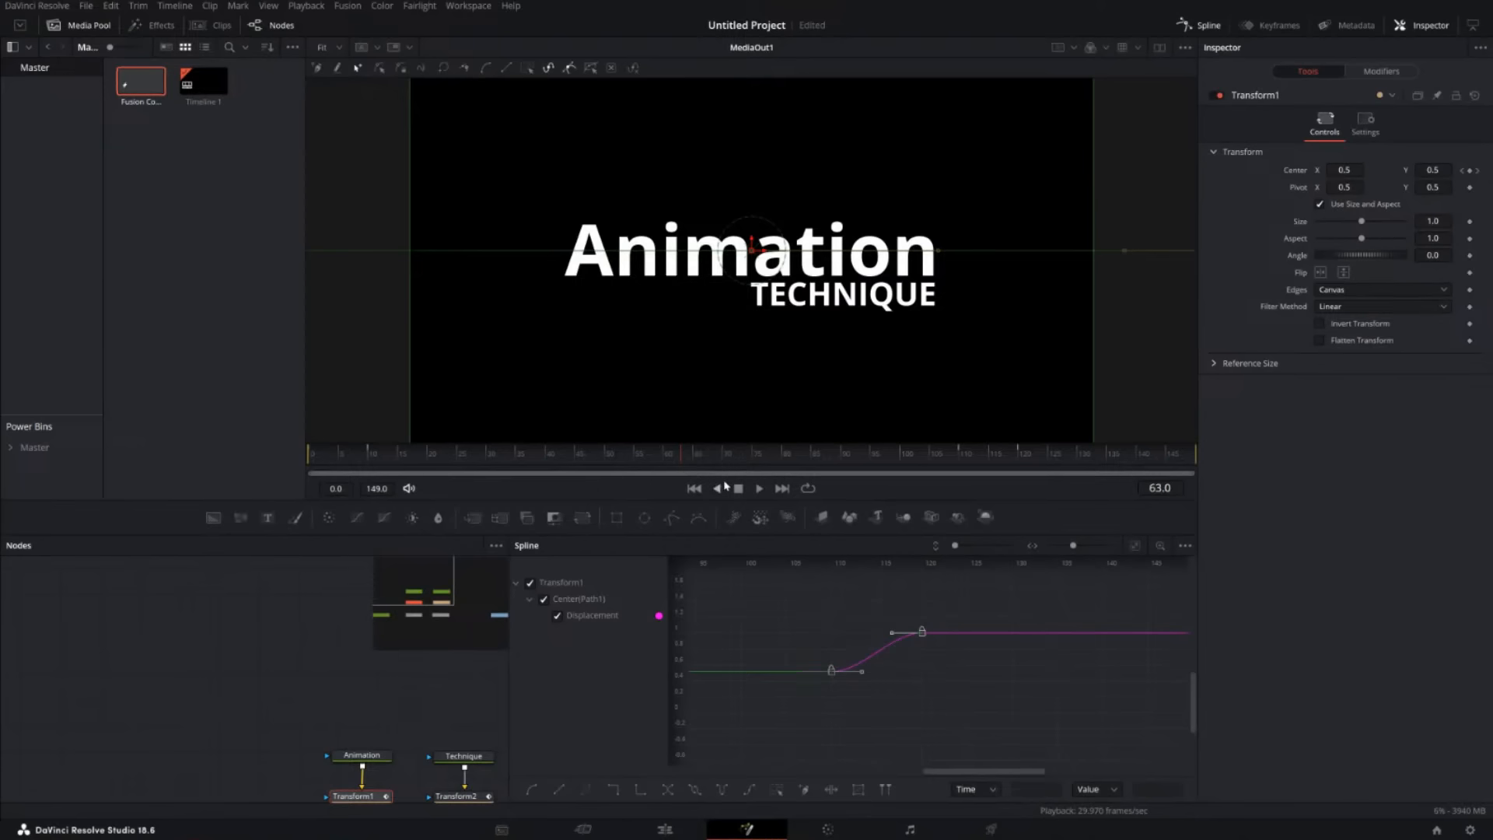
Play the eased animation from frame 0 and return to the start.
{"action": "left_click_drag", "start_coordinate": [642, 454], "coordinate": [303, 452]}
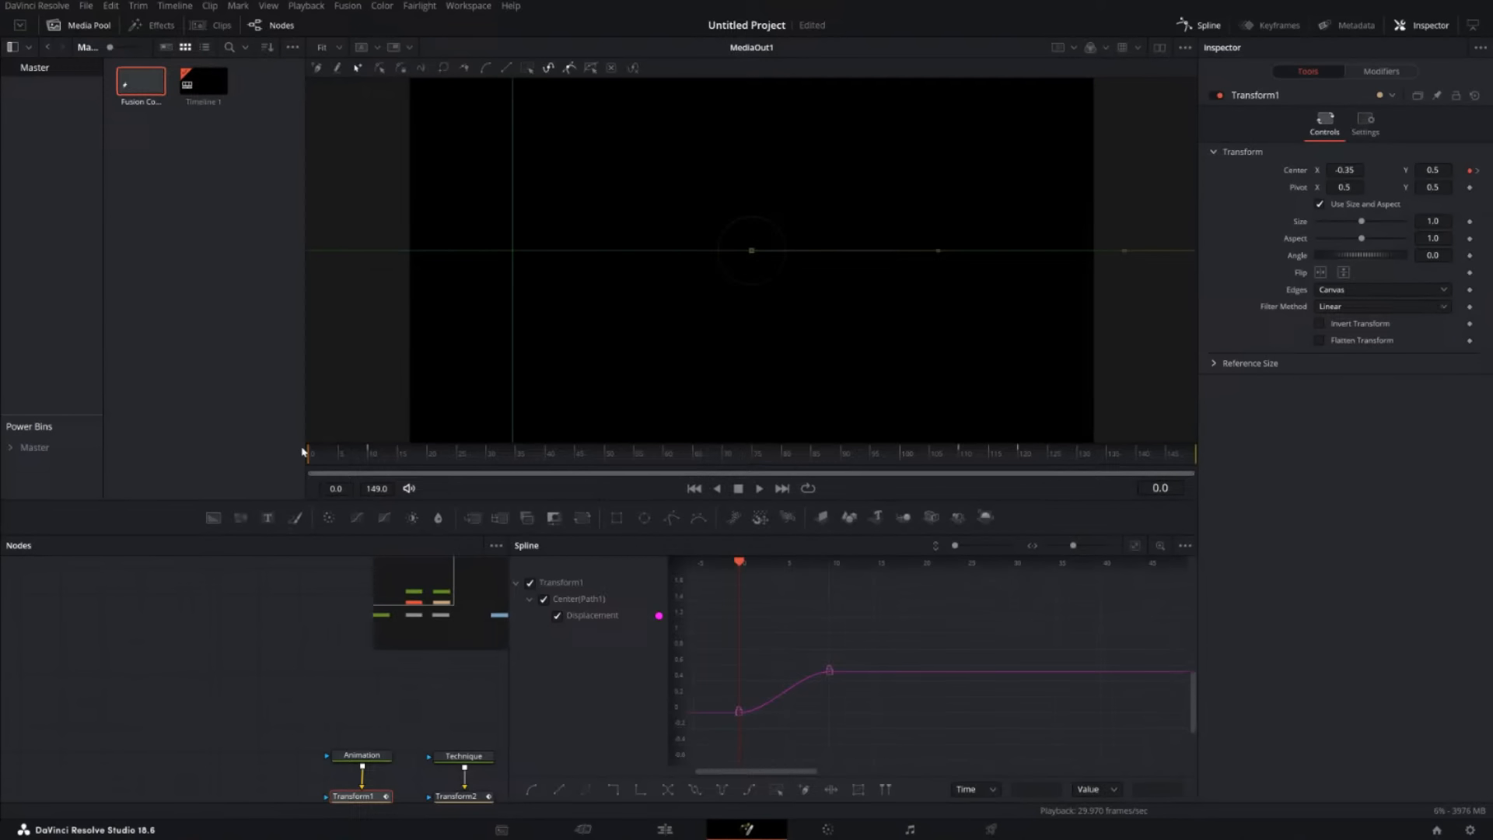
{"action": "left_click", "coordinate": [759, 489]}
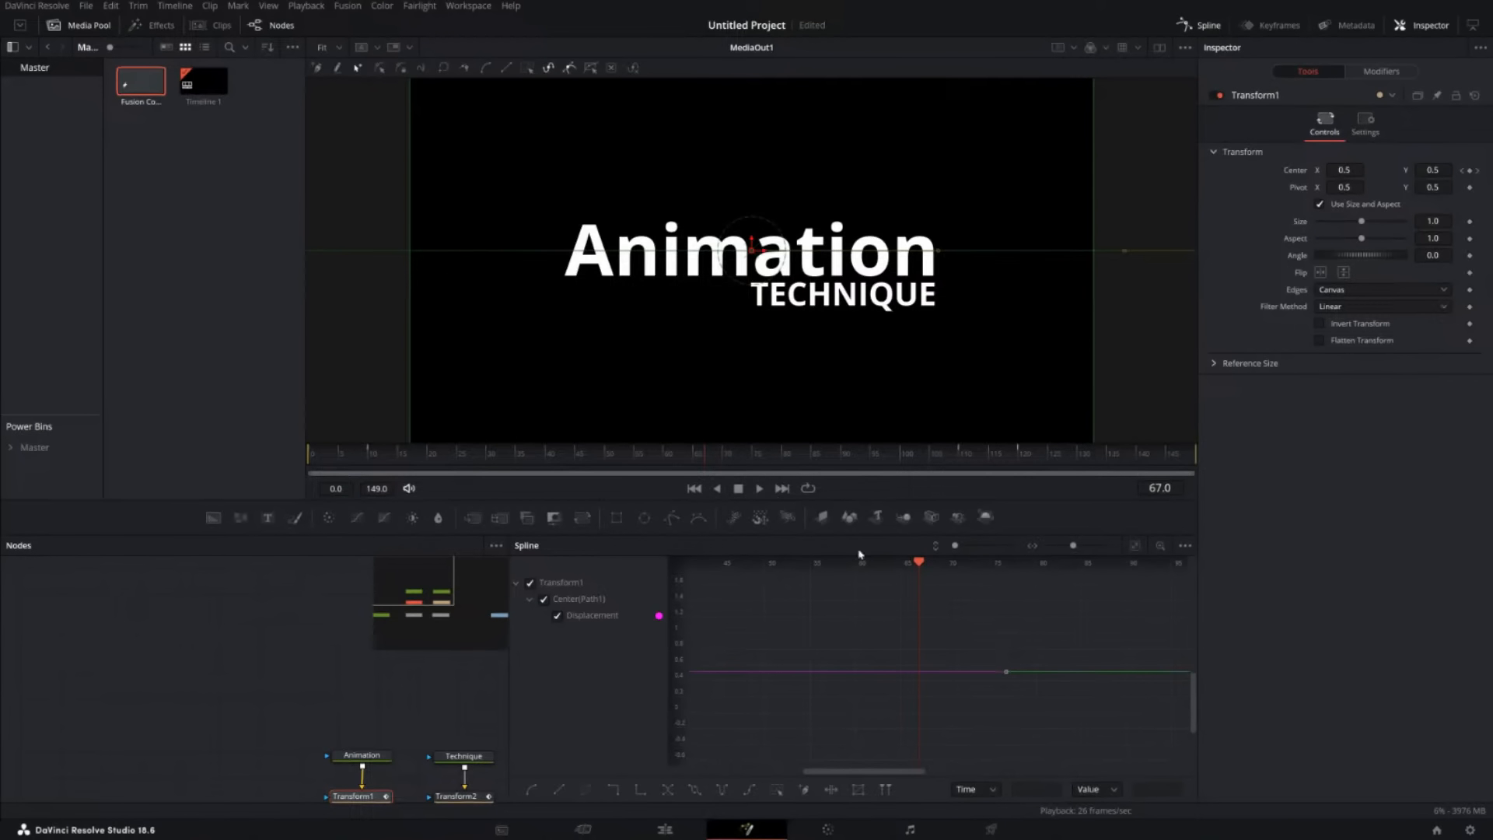
{"action": "left_click_drag", "start_coordinate": [396, 459], "coordinate": [311, 459]}
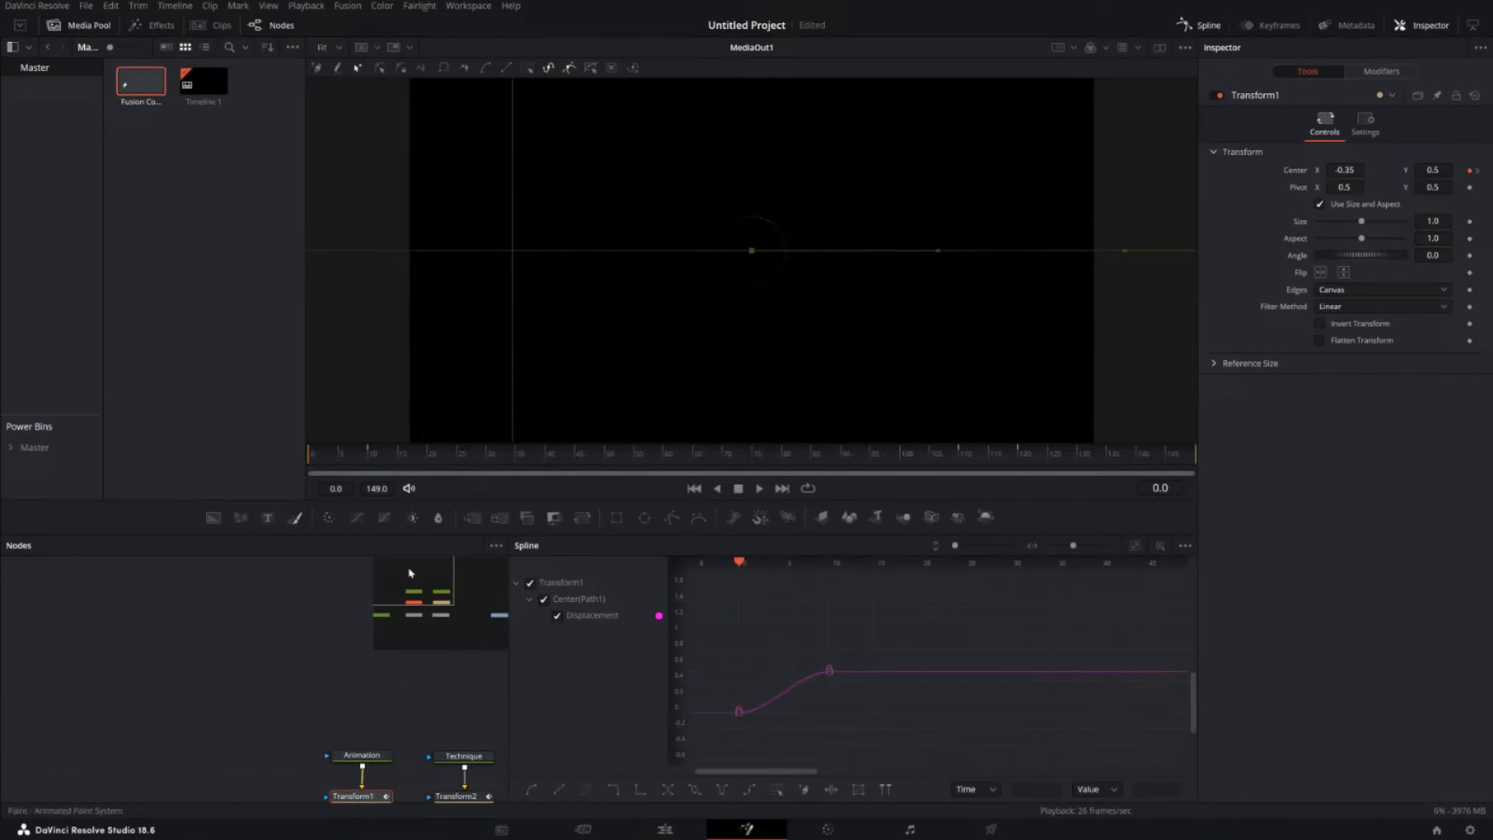
Stretch the incoming handle of Transform1's frame 10 displacement keyframe back to about frame -2 to soften the arrival of "Animation".
{"action": "left_click", "coordinate": [829, 671]}
{"action": "left_click_drag", "start_coordinate": [796, 676], "coordinate": [720, 676]}
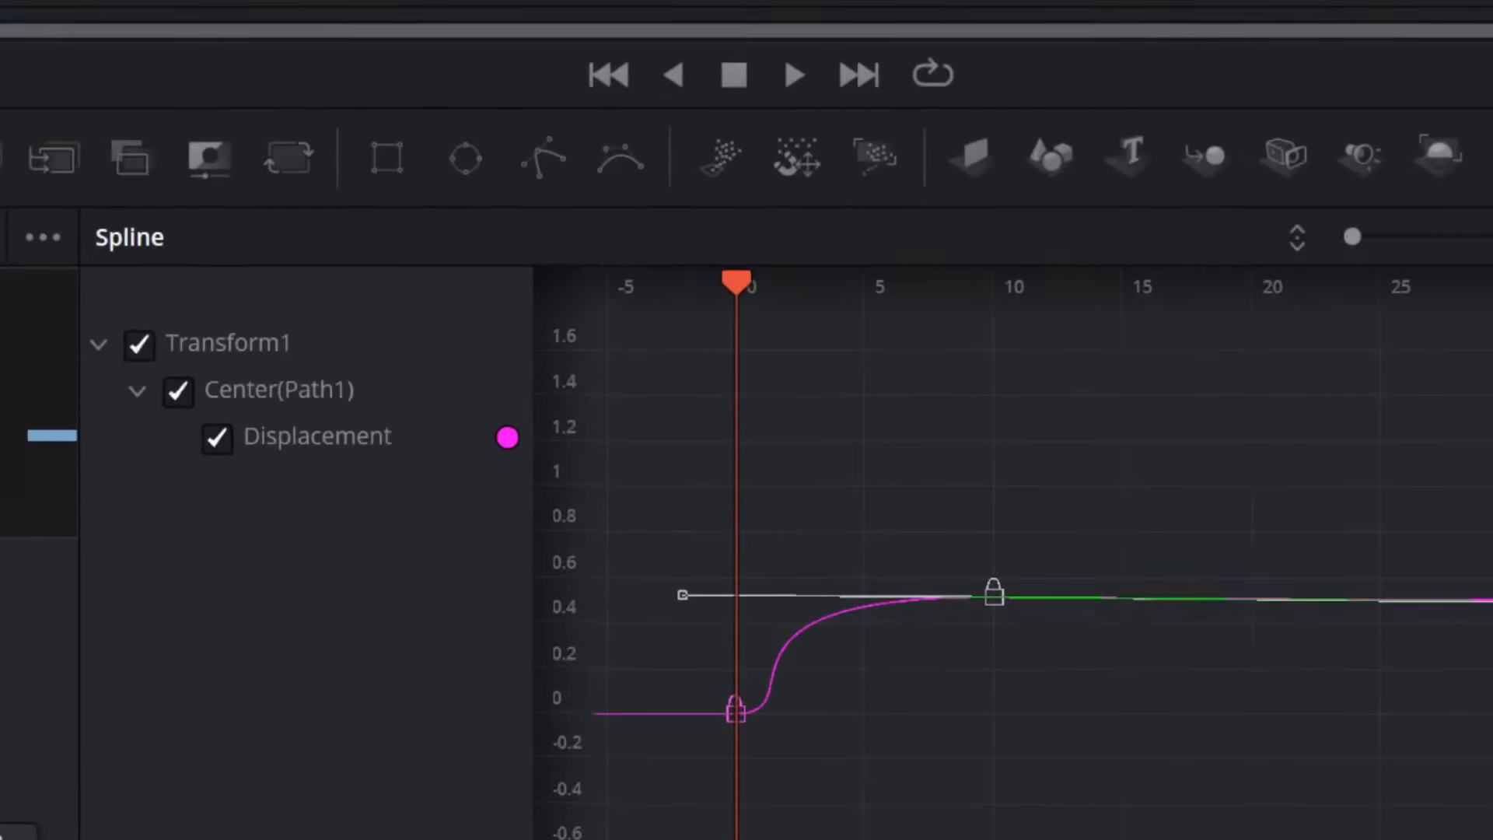
{"action": "mouse_move", "coordinate": [697, 570]}
{"action": "left_mouse_down"}
{"action": "mouse_move", "coordinate": [673, 598]}
{"action": "mouse_move", "coordinate": [702, 574]}
{"action": "left_mouse_up"}
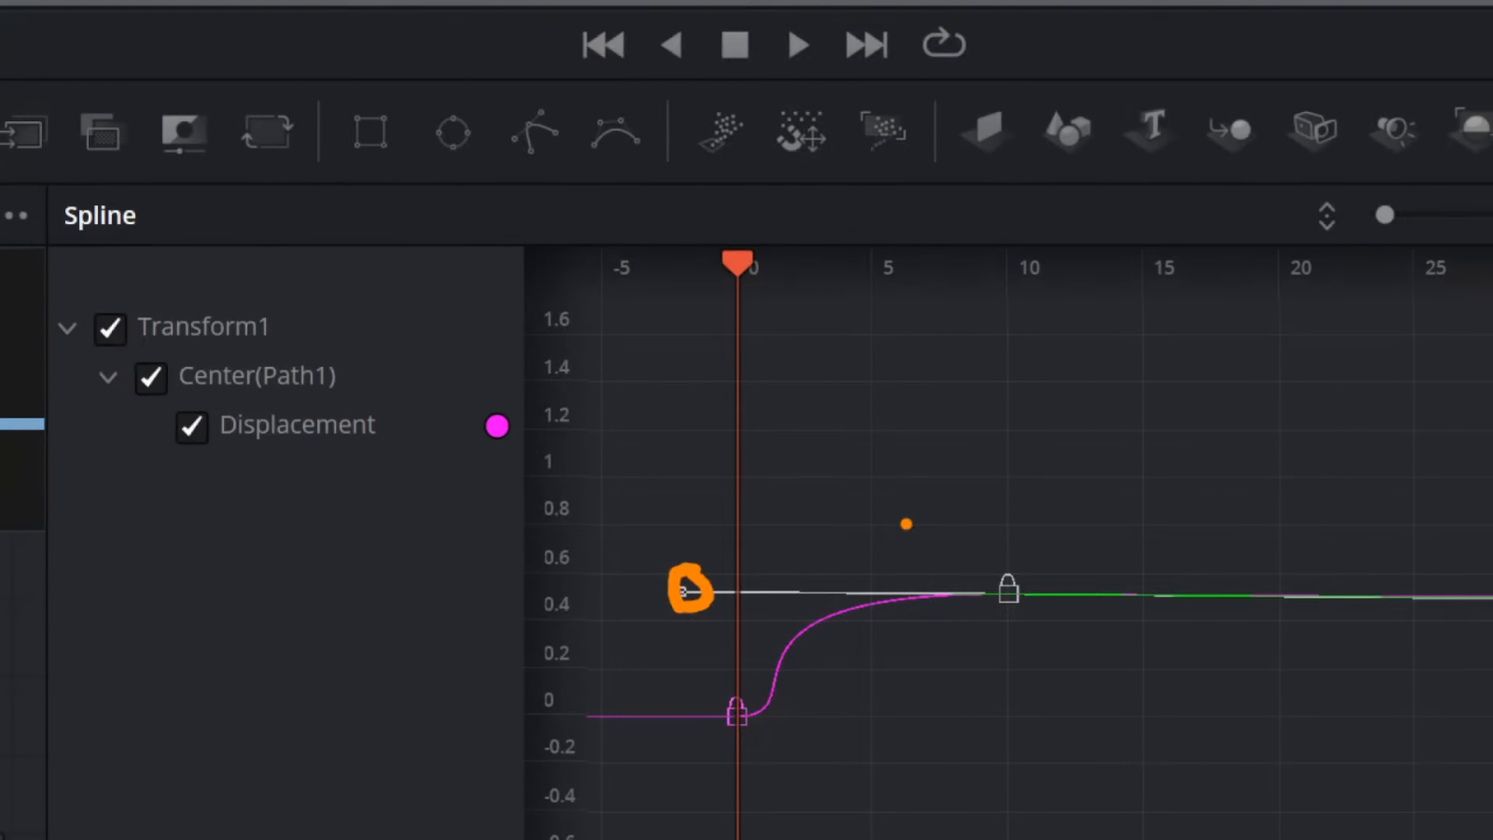
{"action": "mouse_move", "coordinate": [921, 523]}
{"action": "left_mouse_down"}
{"action": "mouse_move", "coordinate": [636, 511]}
{"action": "mouse_move", "coordinate": [747, 542]}
{"action": "mouse_move", "coordinate": [627, 496]}
{"action": "mouse_move", "coordinate": [876, 426]}
{"action": "left_mouse_up"}
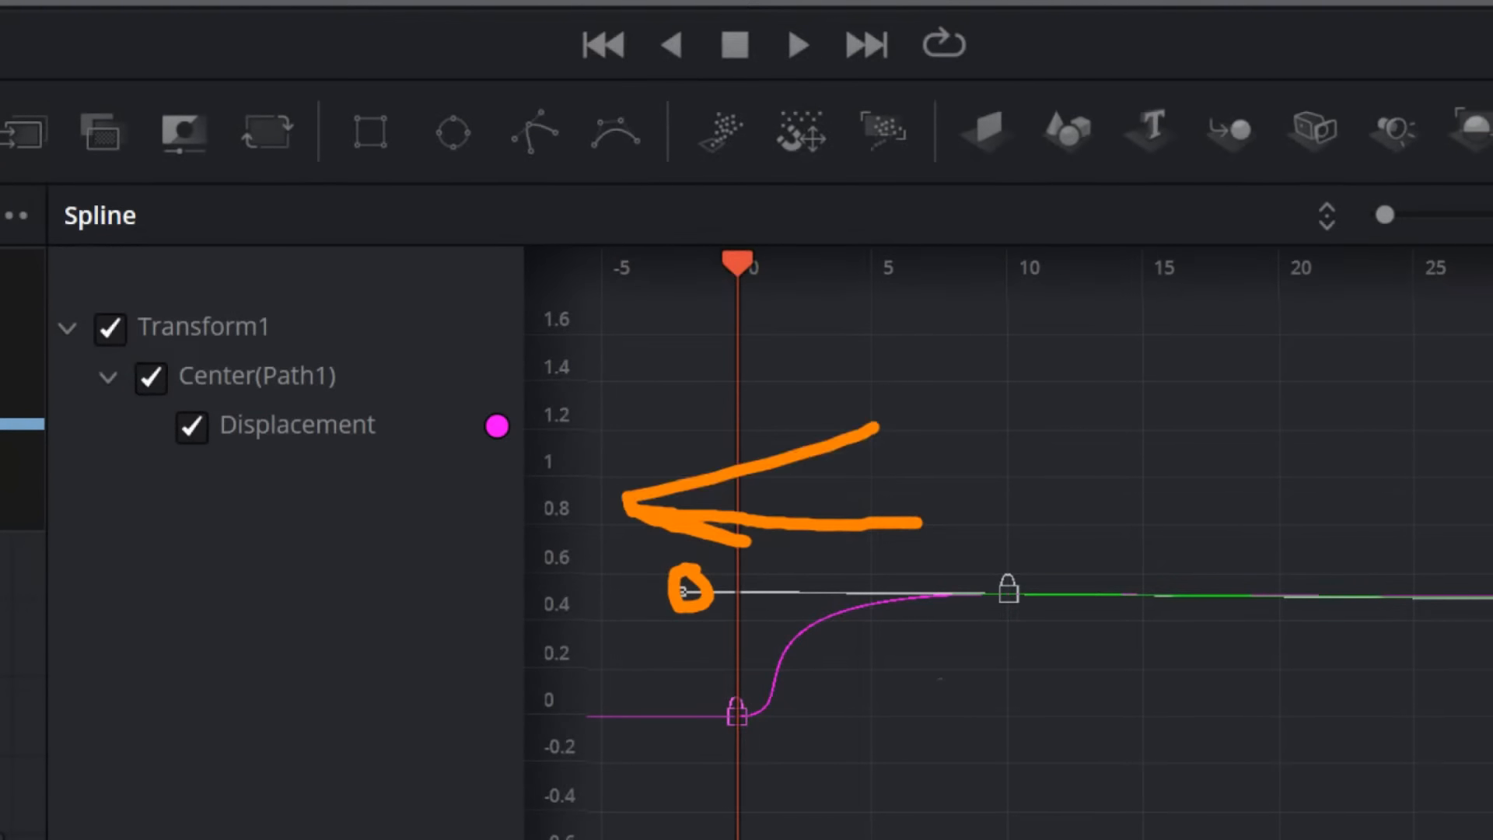
{"action": "mouse_move", "coordinate": [744, 711]}
{"action": "left_mouse_down"}
{"action": "mouse_move", "coordinate": [770, 694]}
{"action": "mouse_move", "coordinate": [795, 608]}
{"action": "mouse_move", "coordinate": [924, 584]}
{"action": "left_mouse_up"}
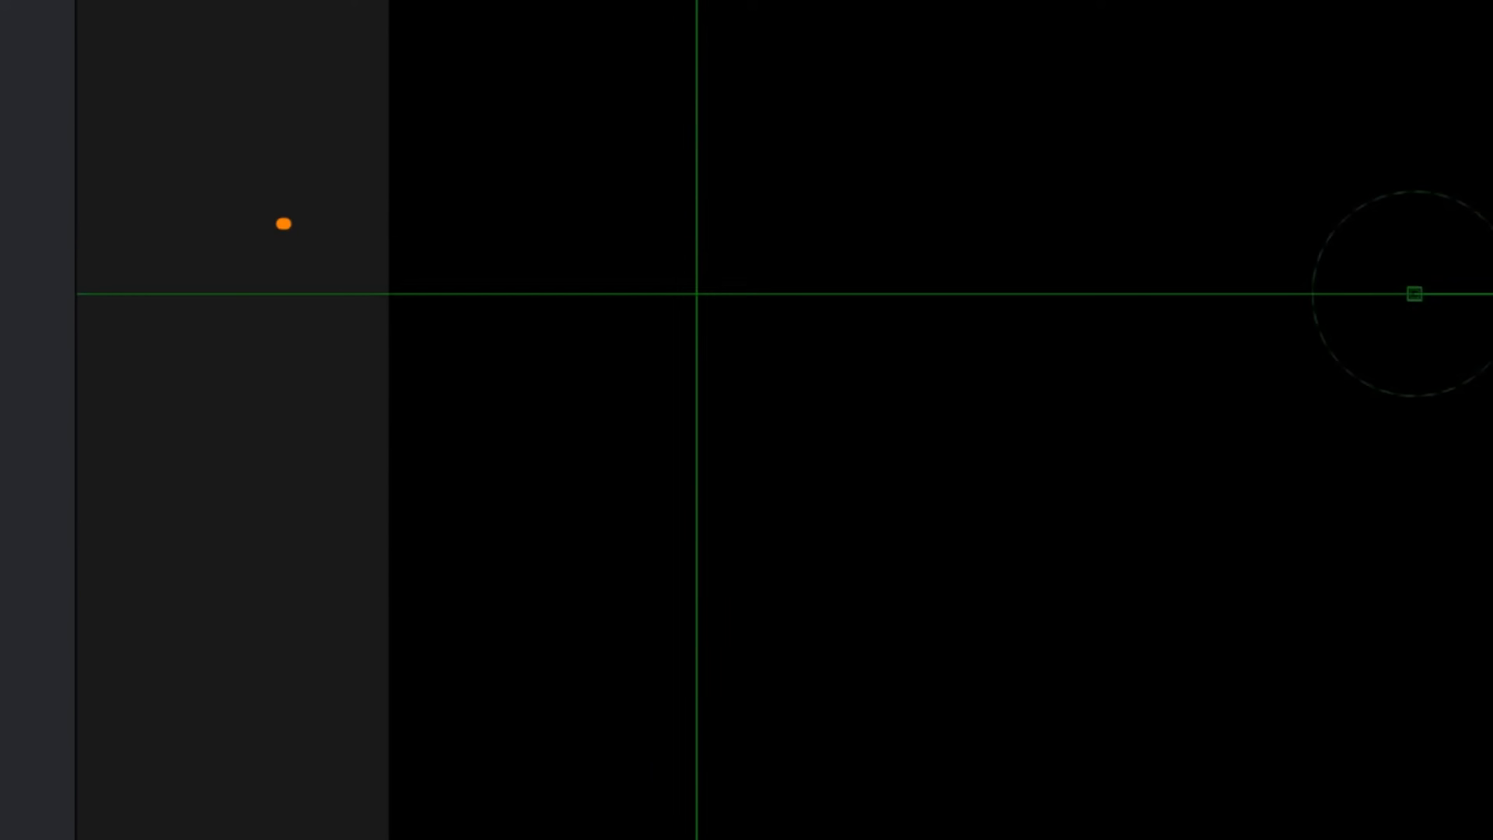
{"action": "mouse_move", "coordinate": [284, 224]}
{"action": "left_mouse_down"}
{"action": "mouse_move", "coordinate": [1199, 204]}
{"action": "mouse_move", "coordinate": [1073, 190]}
{"action": "mouse_move", "coordinate": [1215, 205]}
{"action": "mouse_move", "coordinate": [1182, 234]}
{"action": "mouse_move", "coordinate": [1188, 205]}
{"action": "mouse_move", "coordinate": [1181, 218]}
{"action": "mouse_move", "coordinate": [1270, 161]}
{"action": "mouse_move", "coordinate": [1328, 145]}
{"action": "mouse_move", "coordinate": [1382, 198]}
{"action": "left_mouse_up"}
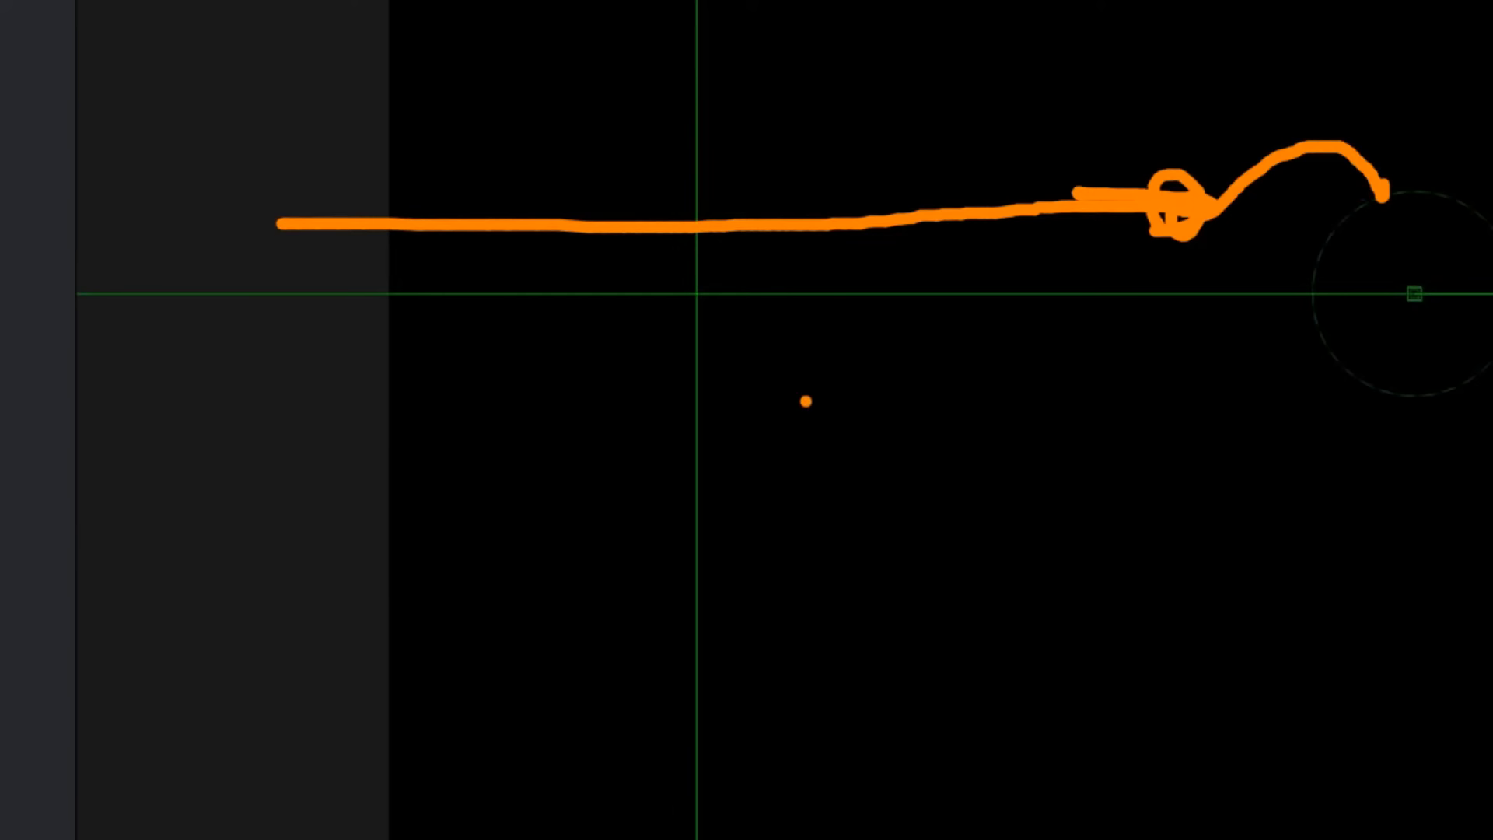
{"action": "mouse_move", "coordinate": [1151, 279]}
{"action": "left_mouse_down"}
{"action": "mouse_move", "coordinate": [1264, 177]}
{"action": "mouse_move", "coordinate": [1378, 194]}
{"action": "left_mouse_up"}
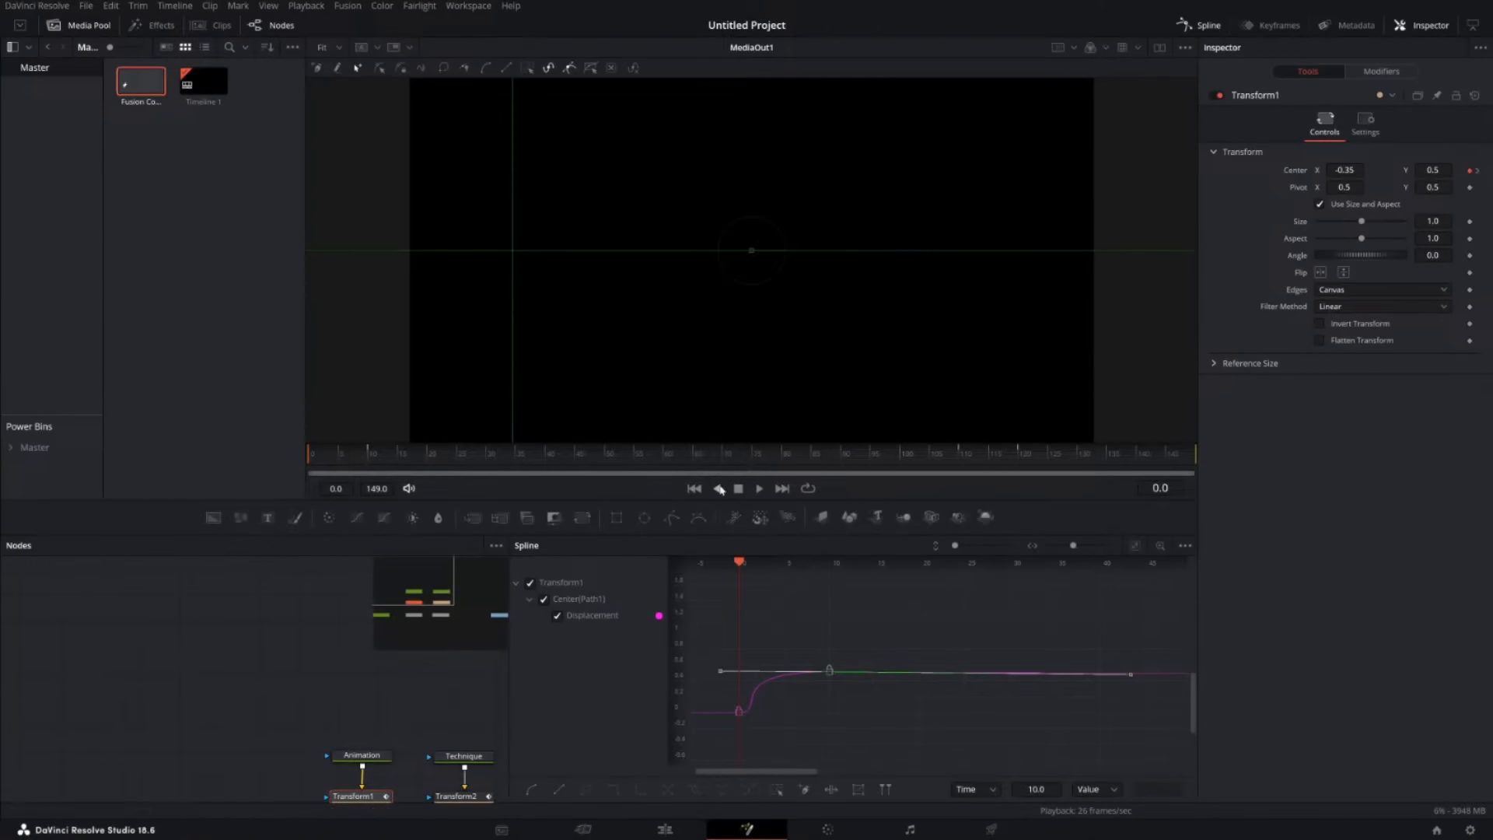
Play the animation to review the new easing and move the playhead to frame 112 during the exit.
{"action": "left_click", "coordinate": [759, 489]}
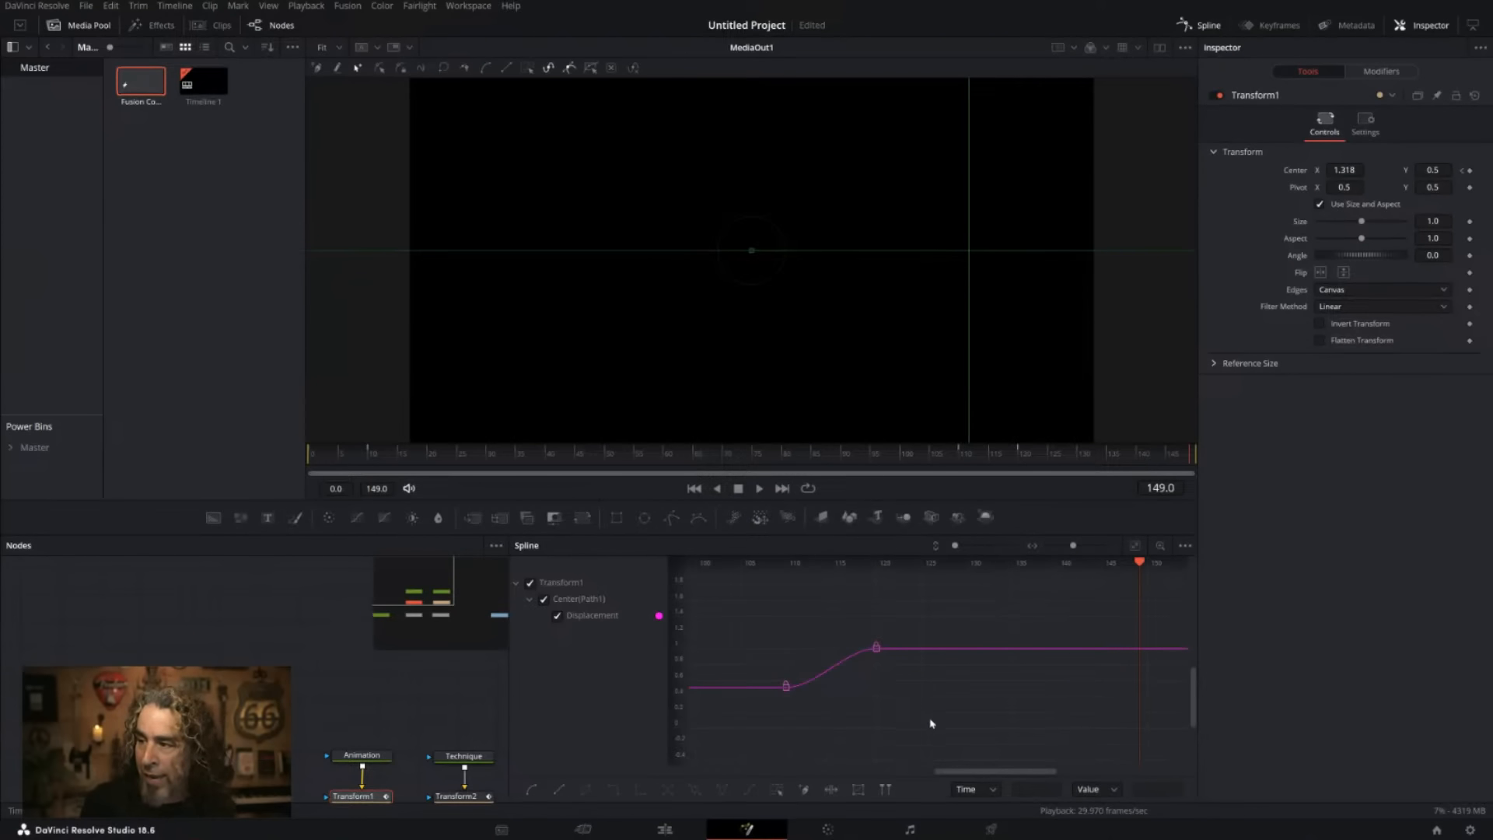
{"action": "left_click_drag", "start_coordinate": [955, 768], "coordinate": [1085, 771]}
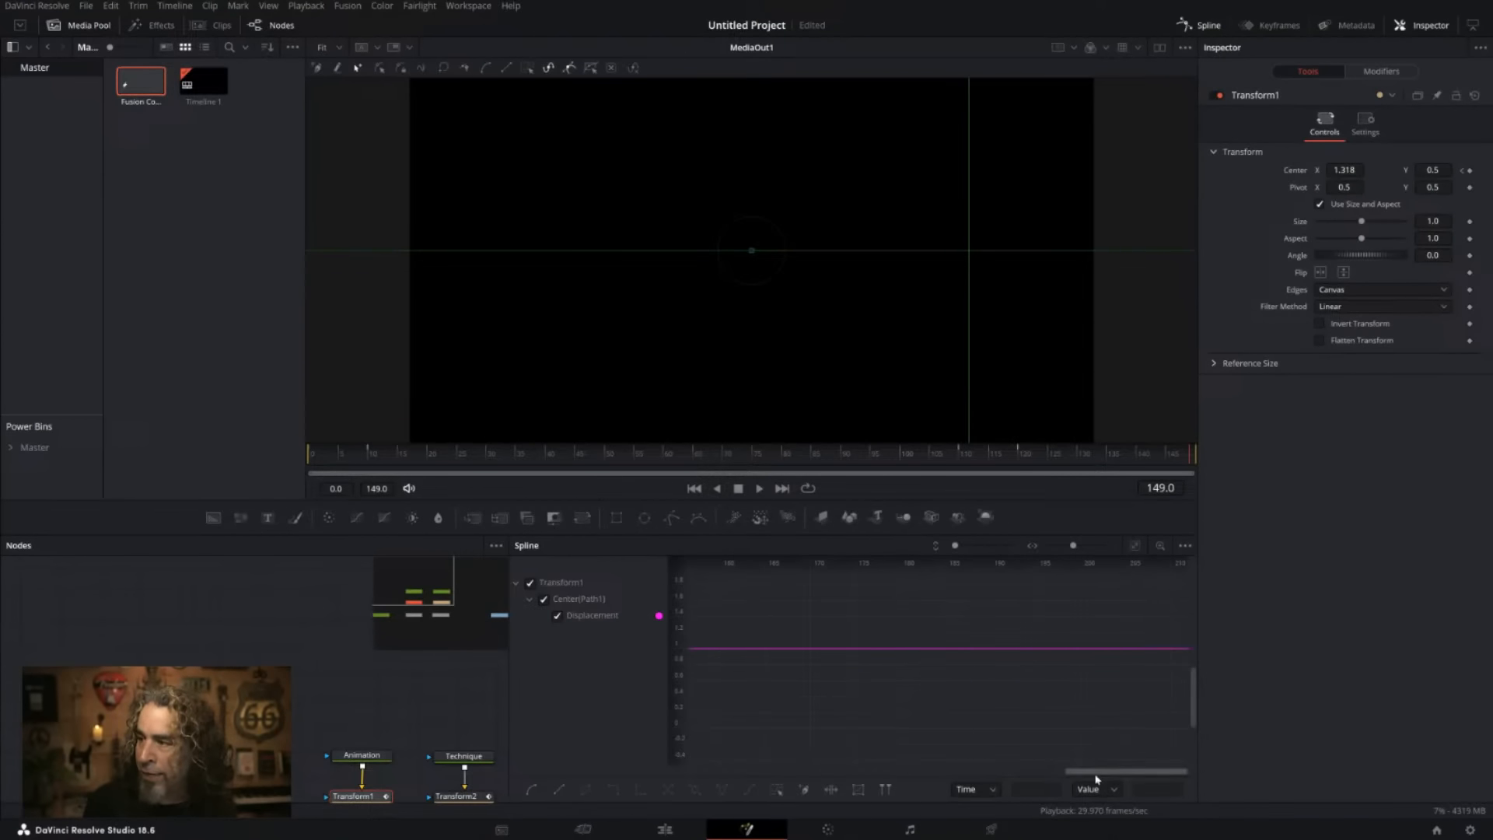
{"action": "left_click", "coordinate": [972, 455]}
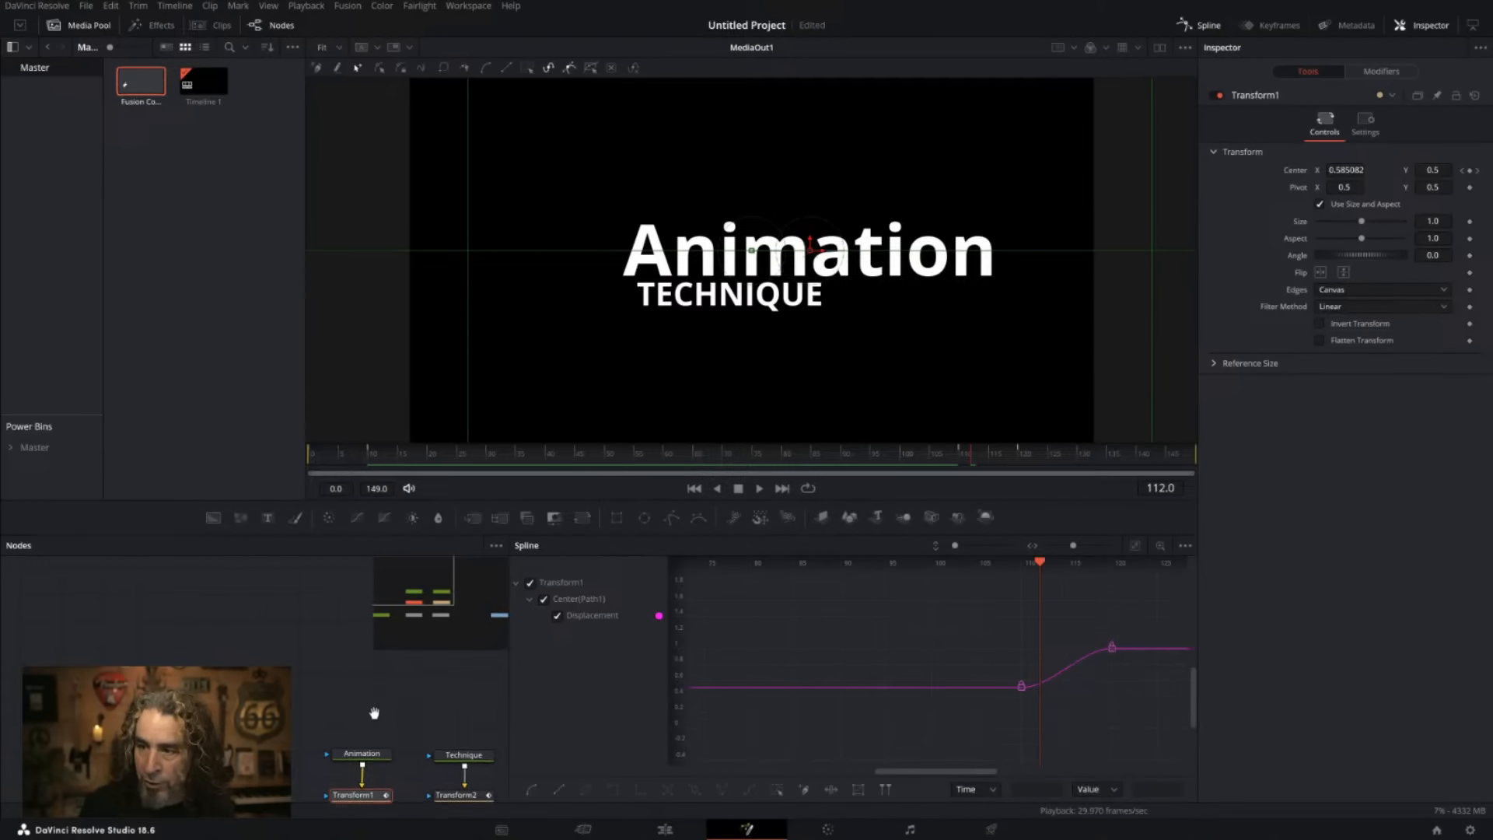
Widen the node area to show the whole chain through MediaOut1 and select the Transform2 node.
{"action": "left_click_drag", "start_coordinate": [376, 710], "coordinate": [273, 698]}
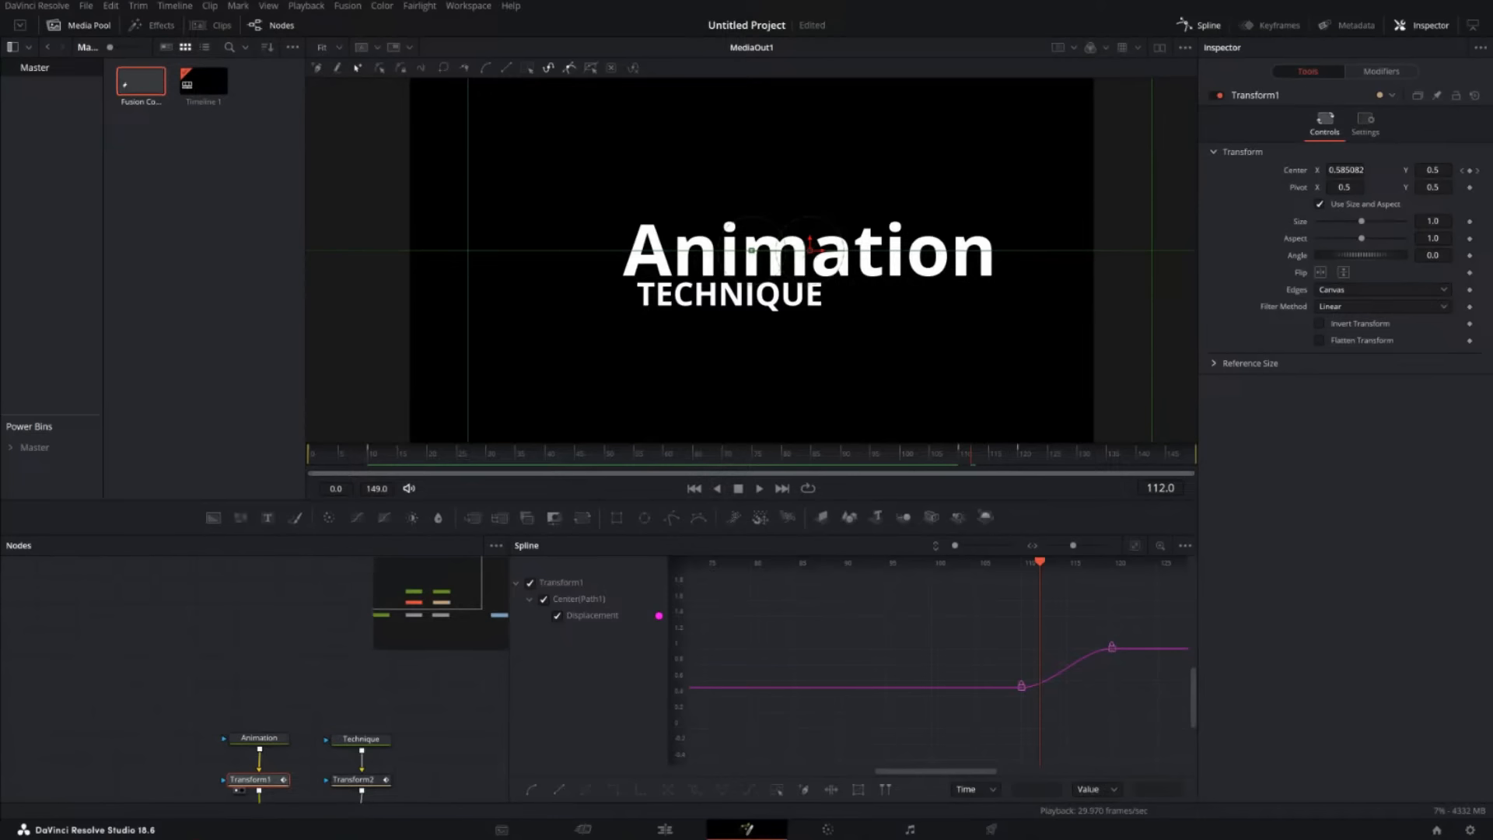
{"action": "mouse_move", "coordinate": [321, 658]}
{"action": "left_mouse_down"}
{"action": "mouse_move", "coordinate": [294, 558]}
{"action": "mouse_move", "coordinate": [267, 556]}
{"action": "mouse_move", "coordinate": [326, 681]}
{"action": "left_mouse_up"}
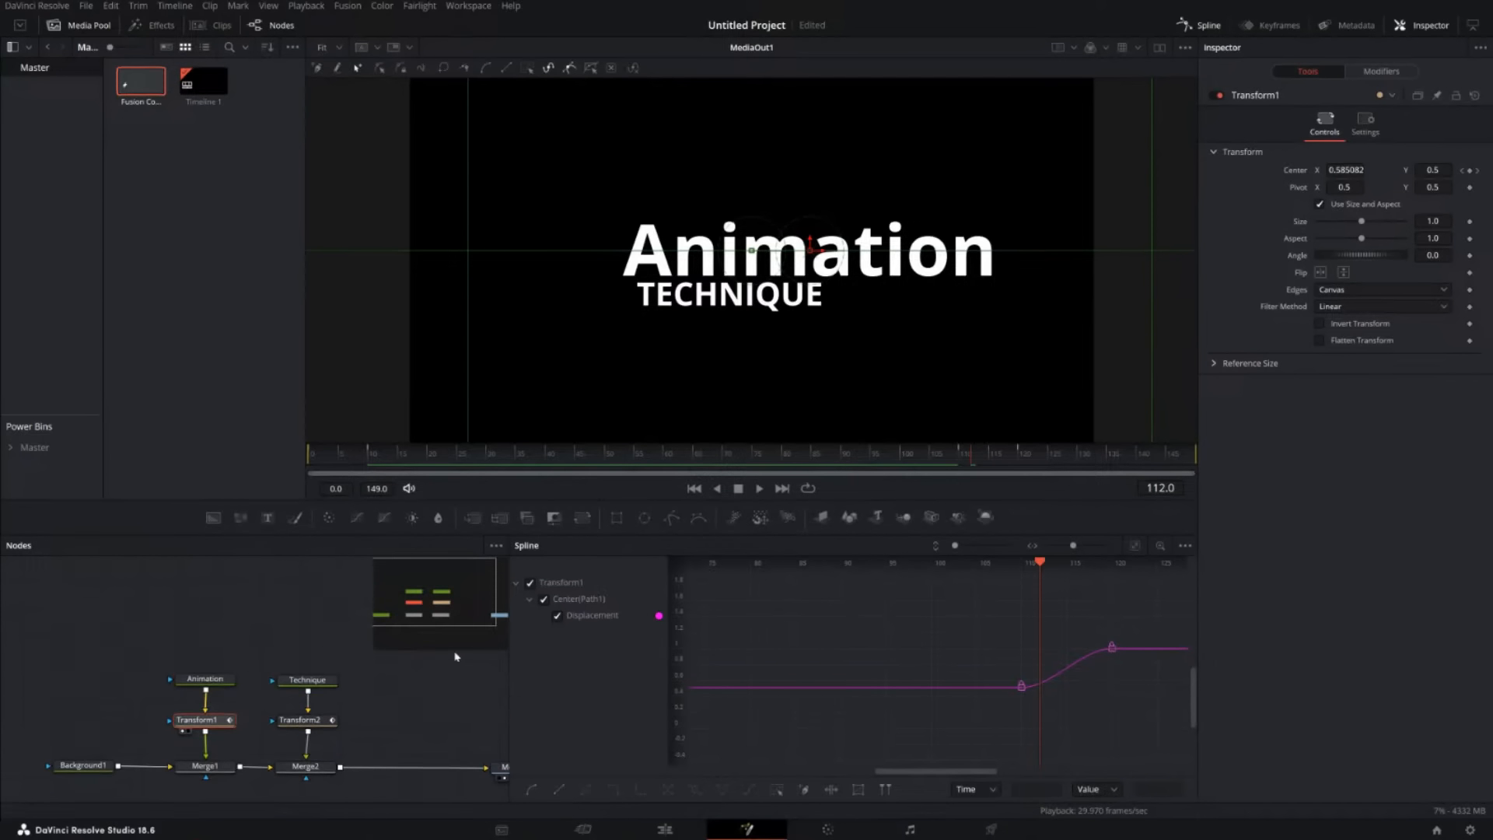
{"action": "left_click_drag", "start_coordinate": [515, 654], "coordinate": [626, 651]}
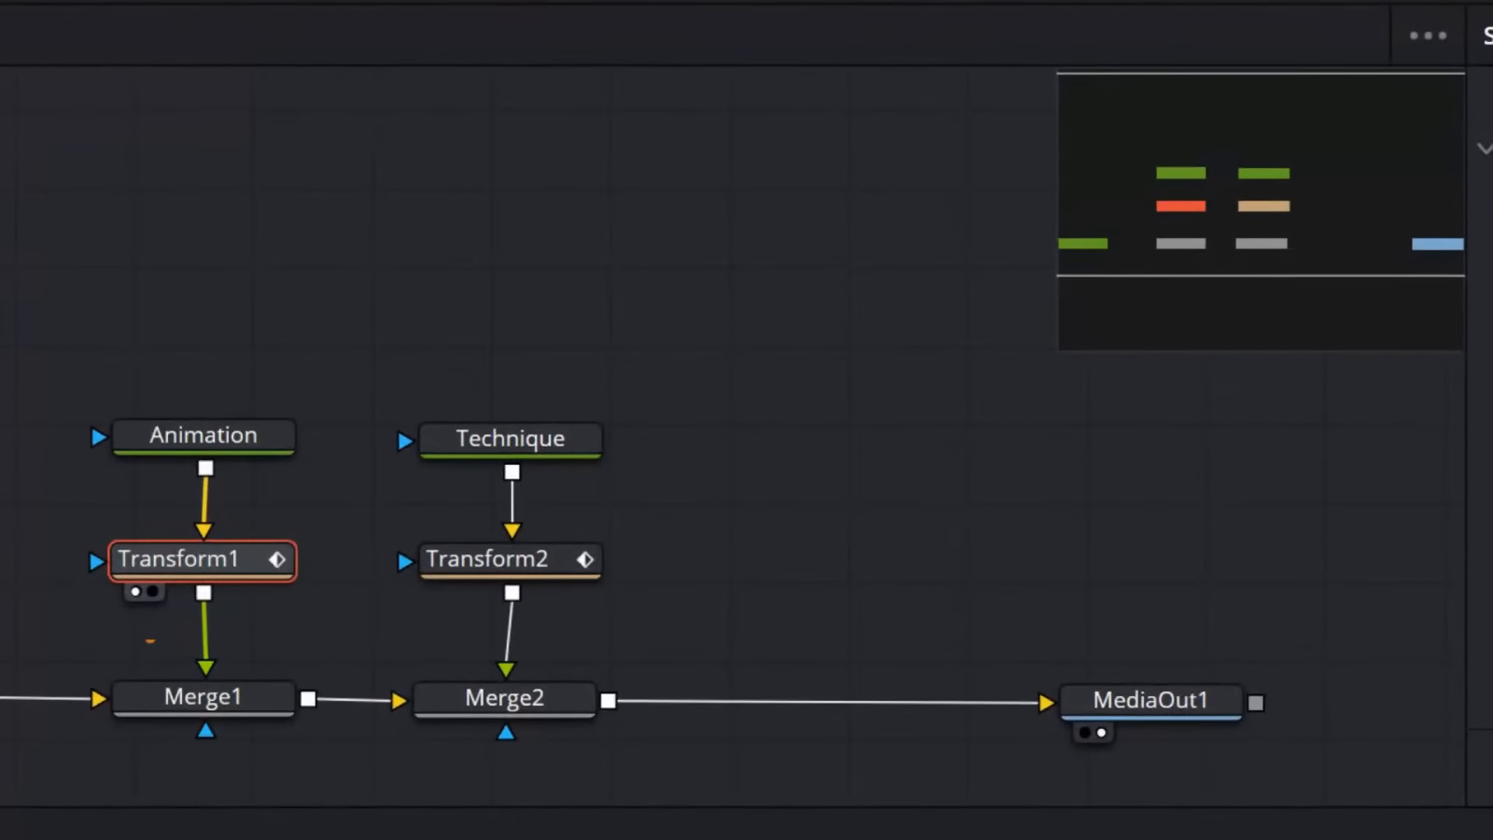
{"action": "mouse_move", "coordinate": [131, 499]}
{"action": "left_mouse_down"}
{"action": "mouse_move", "coordinate": [405, 646]}
{"action": "mouse_move", "coordinate": [39, 510]}
{"action": "left_mouse_up"}
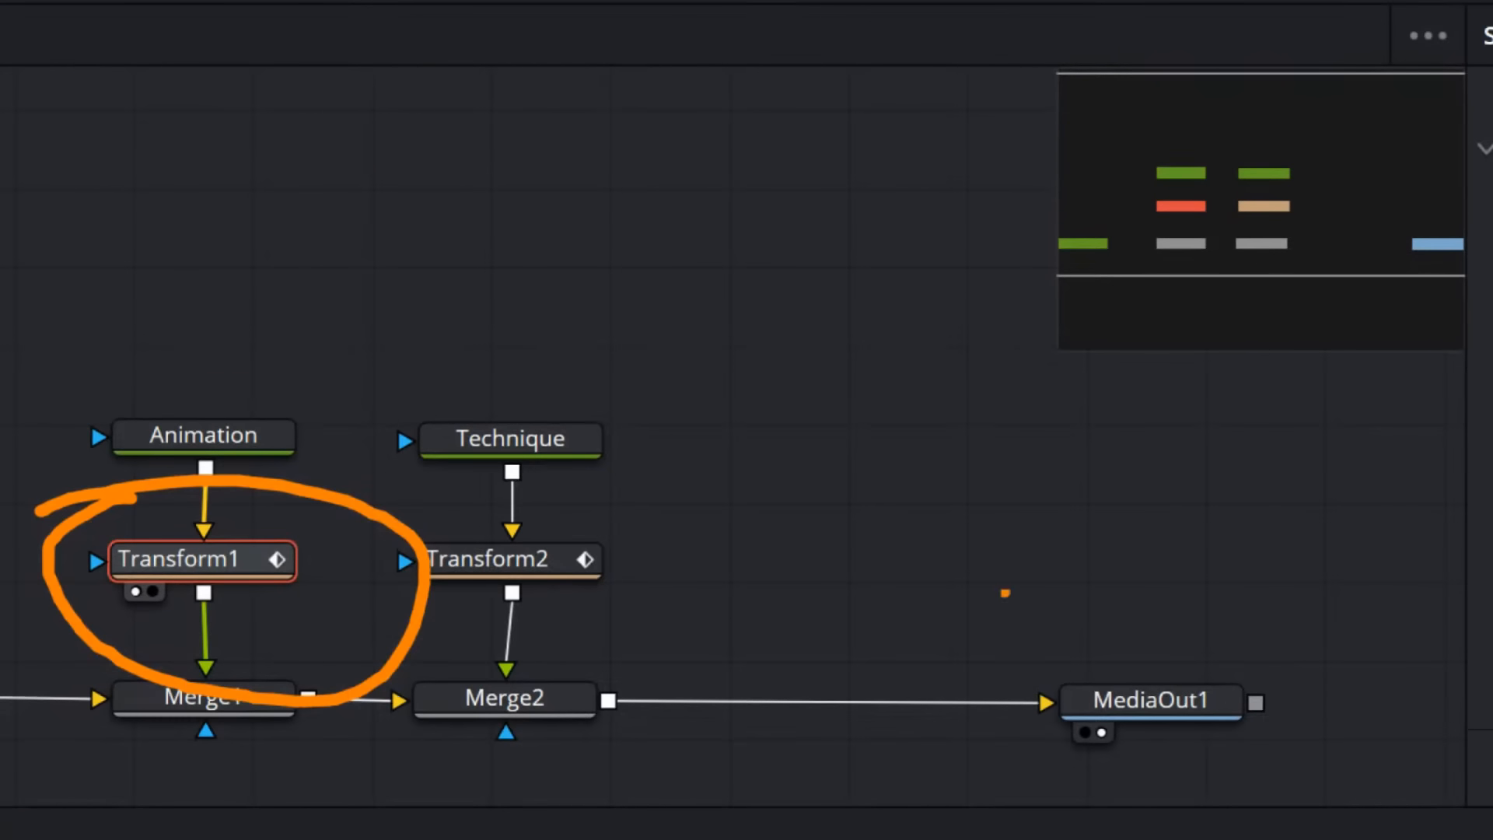
{"action": "mouse_move", "coordinate": [656, 499]}
{"action": "left_mouse_down"}
{"action": "mouse_move", "coordinate": [593, 547]}
{"action": "mouse_move", "coordinate": [727, 553]}
{"action": "left_mouse_up"}
{"action": "mouse_move", "coordinate": [591, 550]}
{"action": "left_mouse_down"}
{"action": "mouse_move", "coordinate": [708, 505]}
{"action": "mouse_move", "coordinate": [780, 493]}
{"action": "left_mouse_up"}
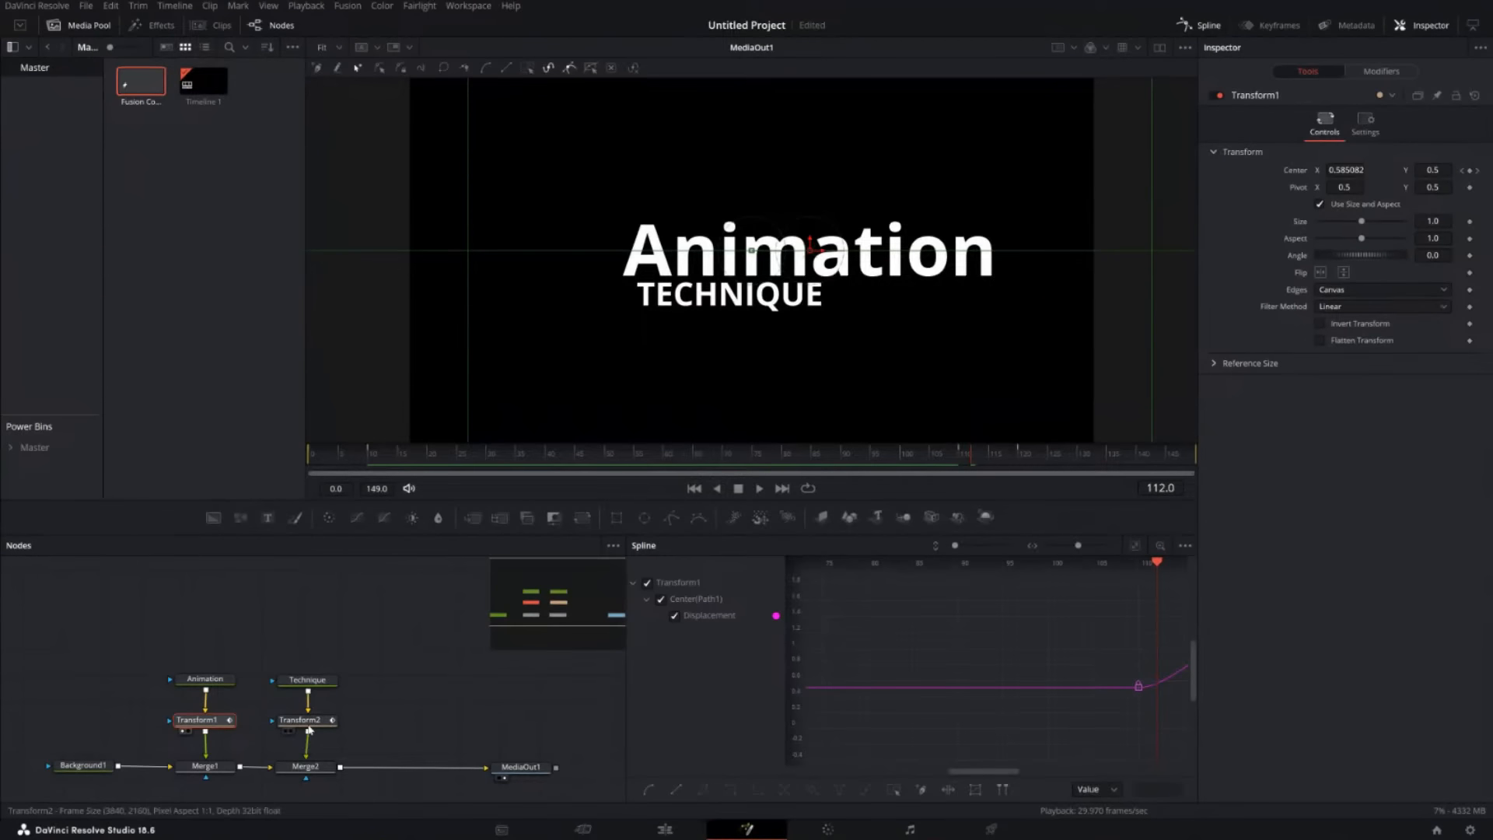
{"action": "left_click", "coordinate": [365, 662]}
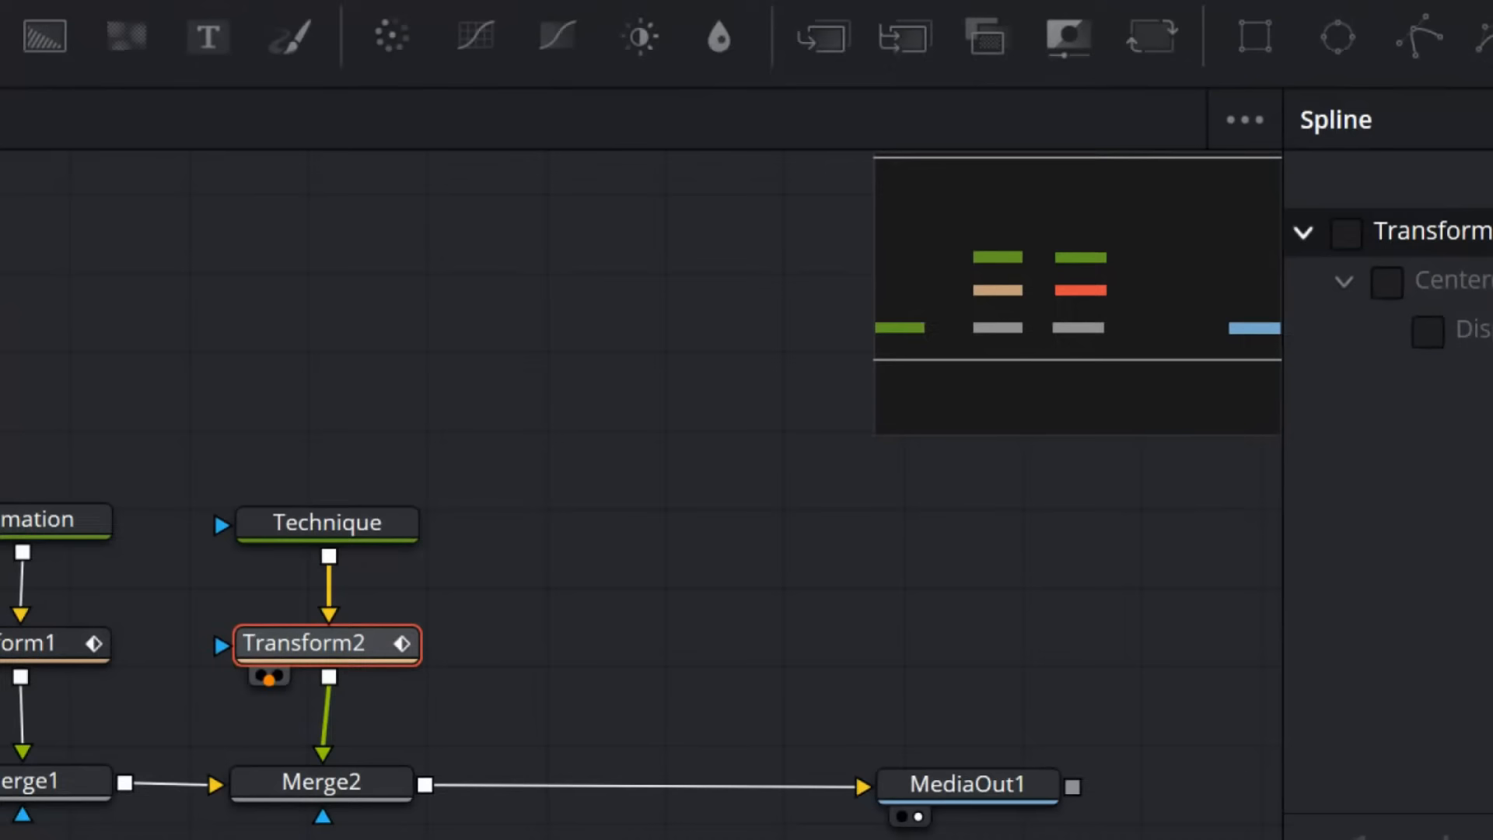
{"action": "mouse_move", "coordinate": [291, 703]}
{"action": "left_mouse_down"}
{"action": "mouse_move", "coordinate": [256, 706]}
{"action": "mouse_move", "coordinate": [315, 700]}
{"action": "mouse_move", "coordinate": [281, 703]}
{"action": "left_mouse_up"}
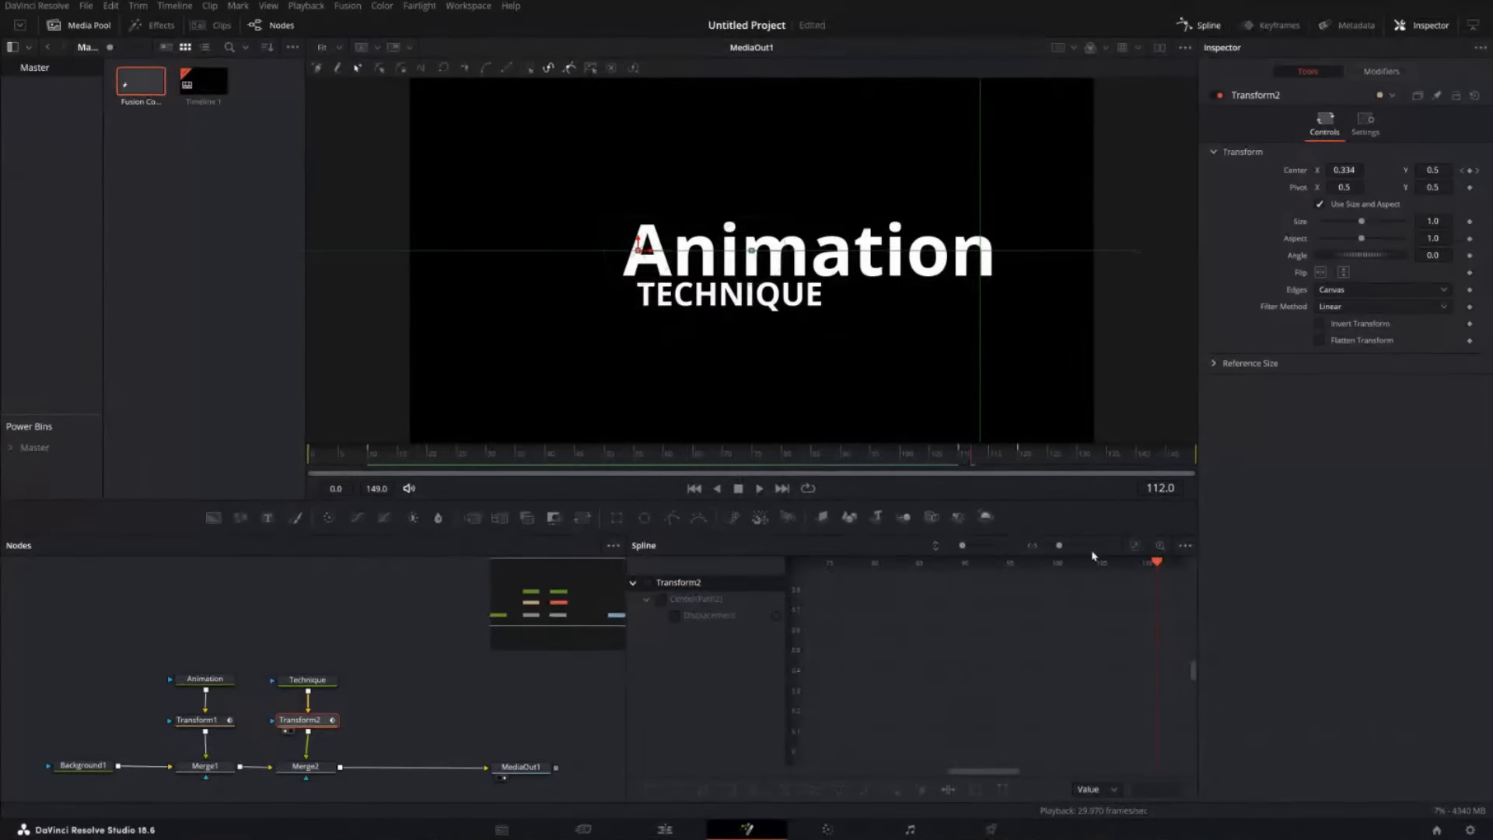
Switch the Spline editor's Show Only Selected Tool option off and back on.
{"action": "left_click", "coordinate": [1183, 547]}
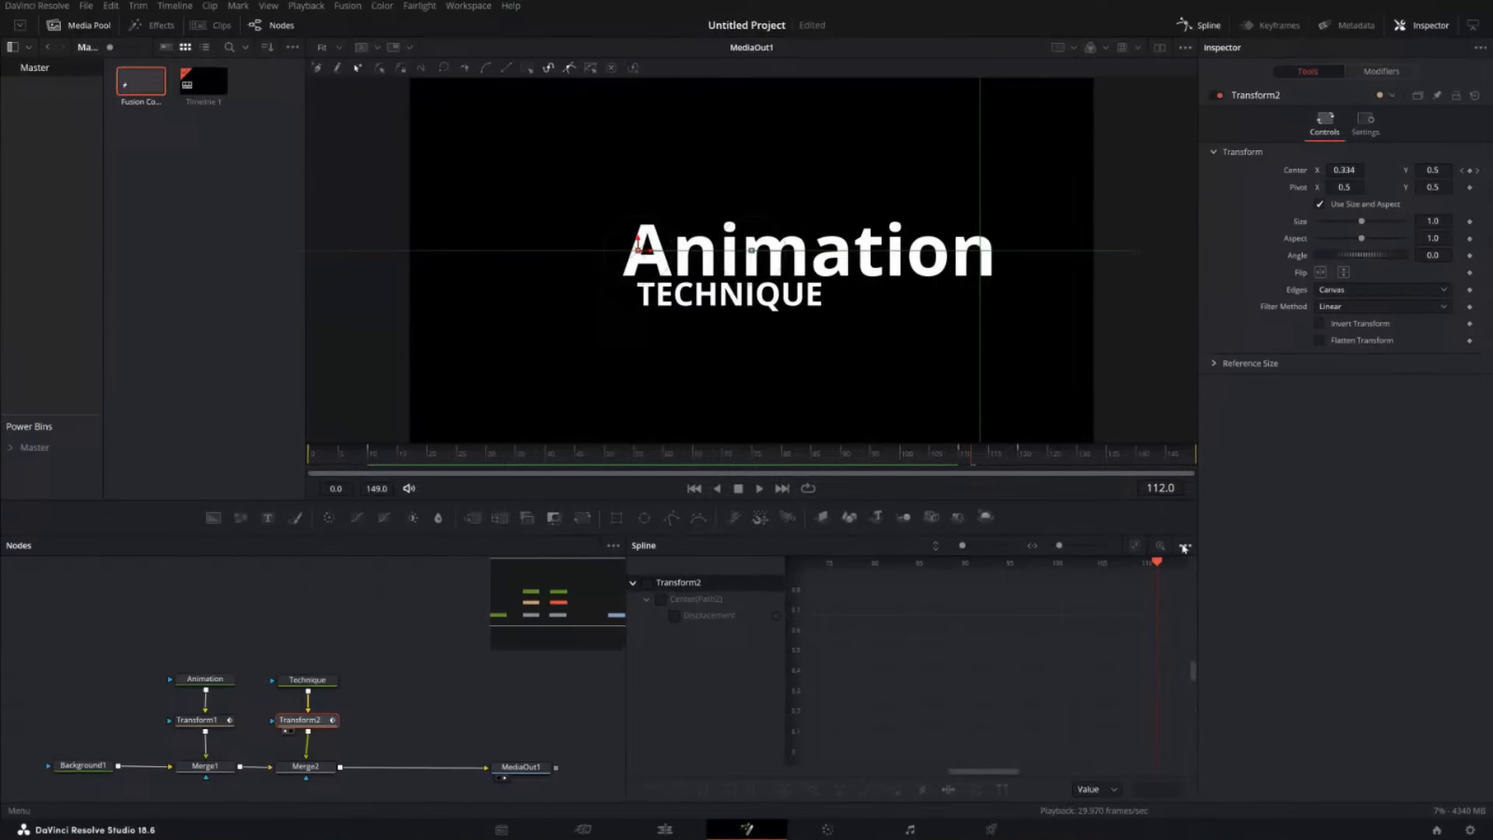
{"action": "left_click", "coordinate": [1184, 547]}
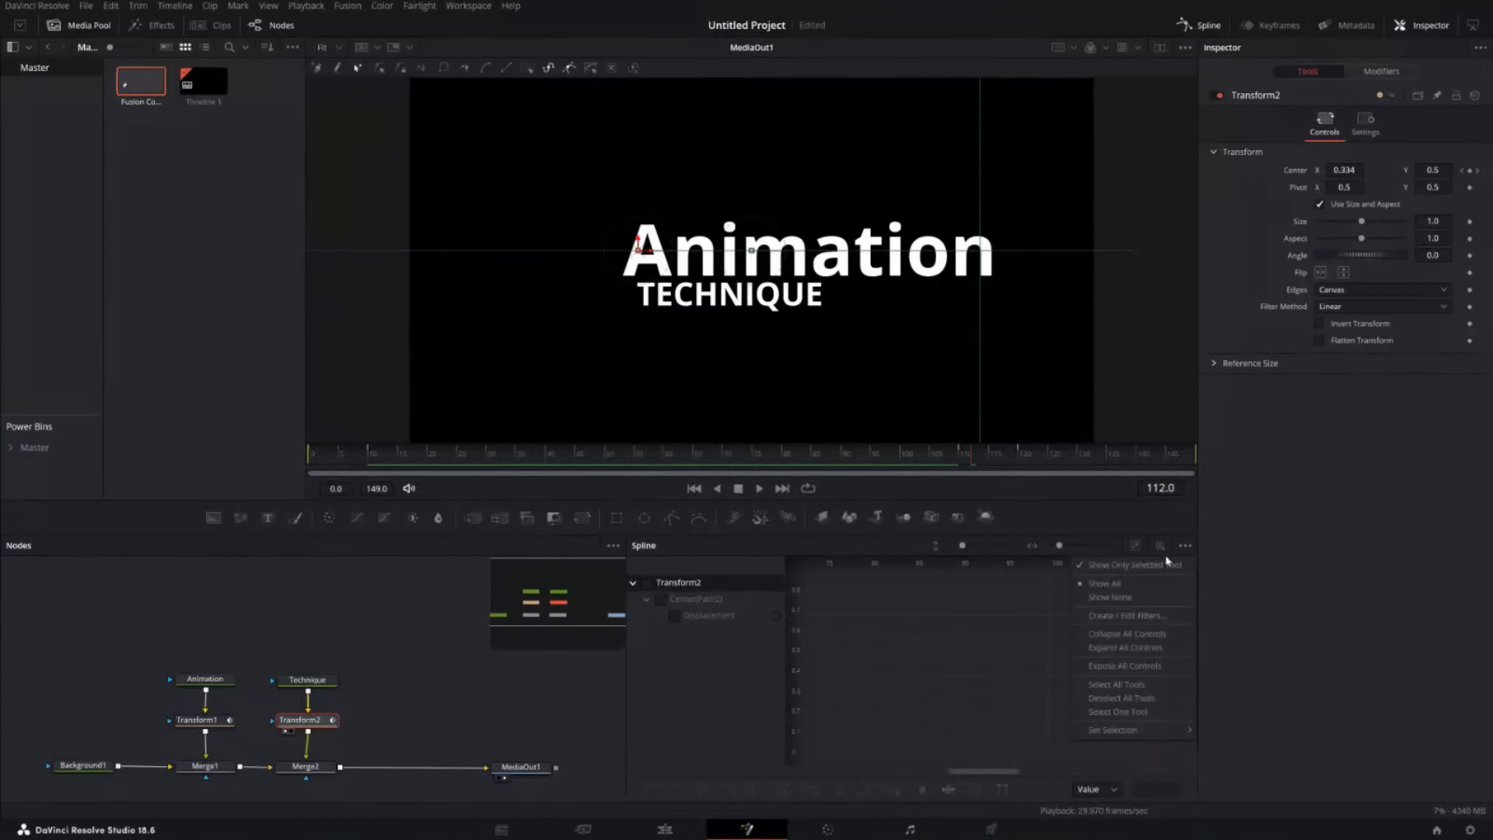
{"action": "left_click", "coordinate": [1156, 567]}
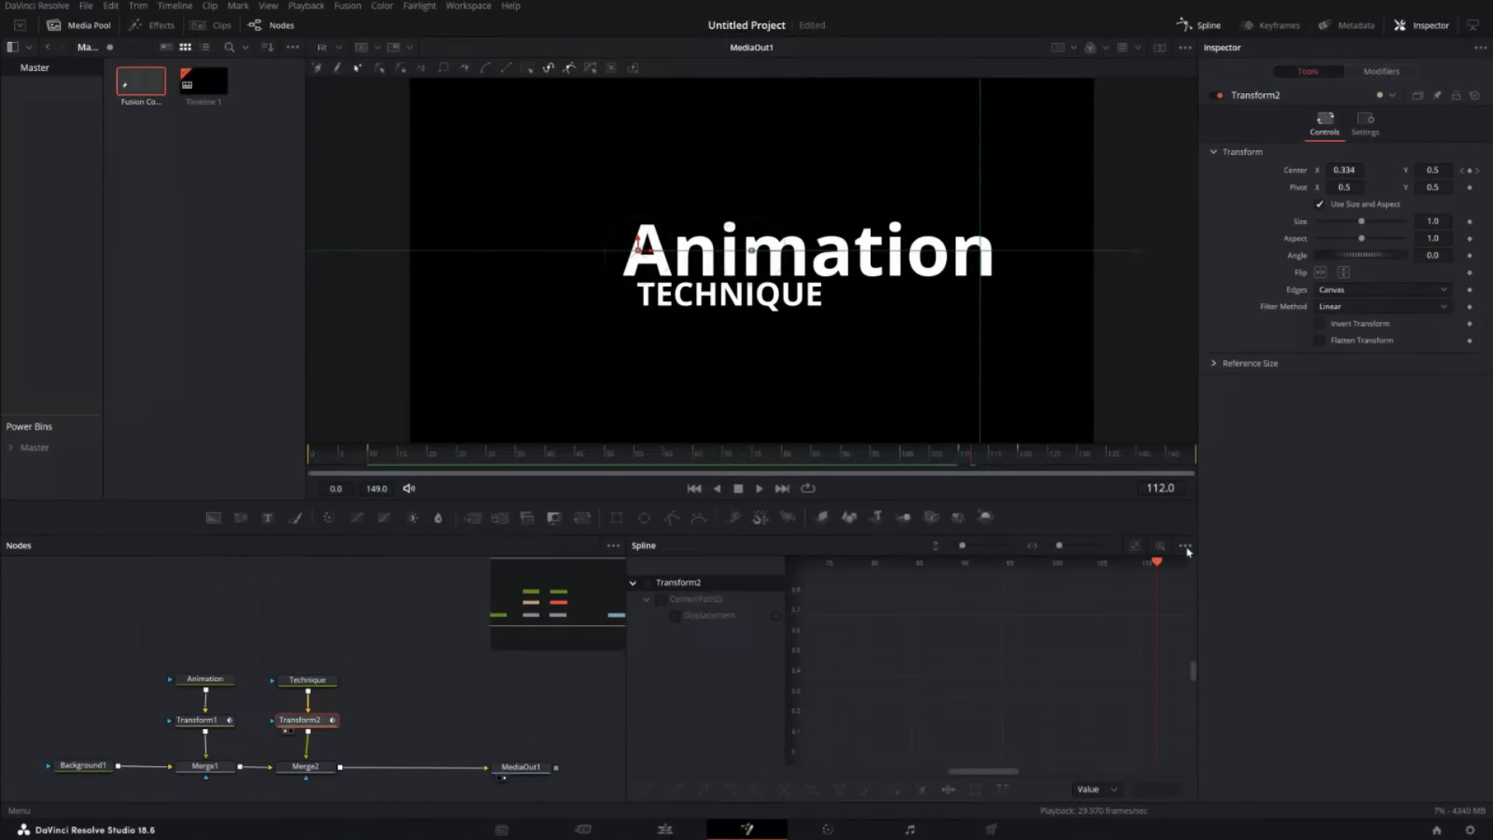
{"action": "left_click", "coordinate": [1187, 546]}
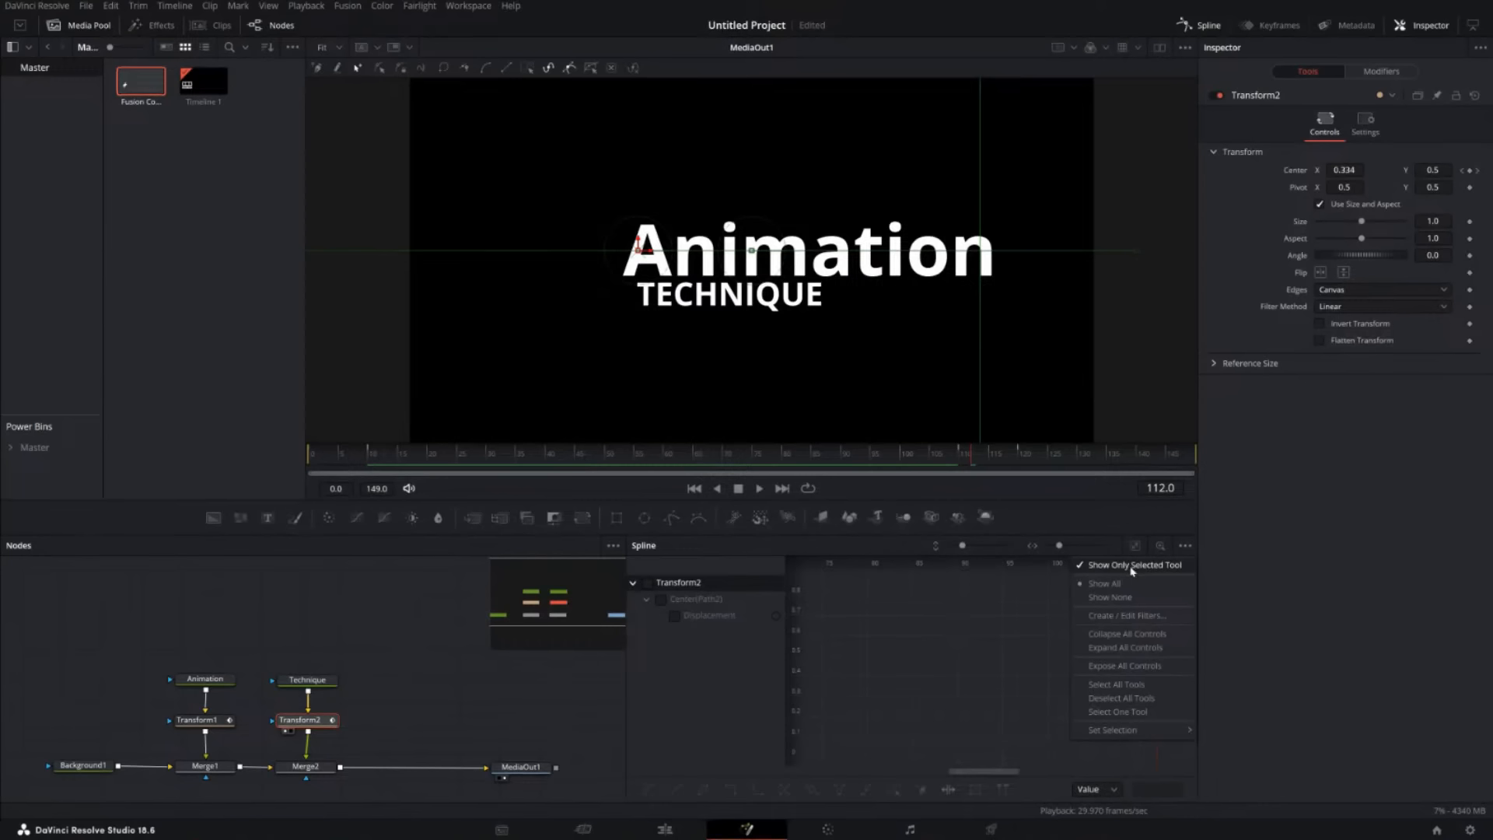
{"action": "left_click", "coordinate": [1083, 567]}
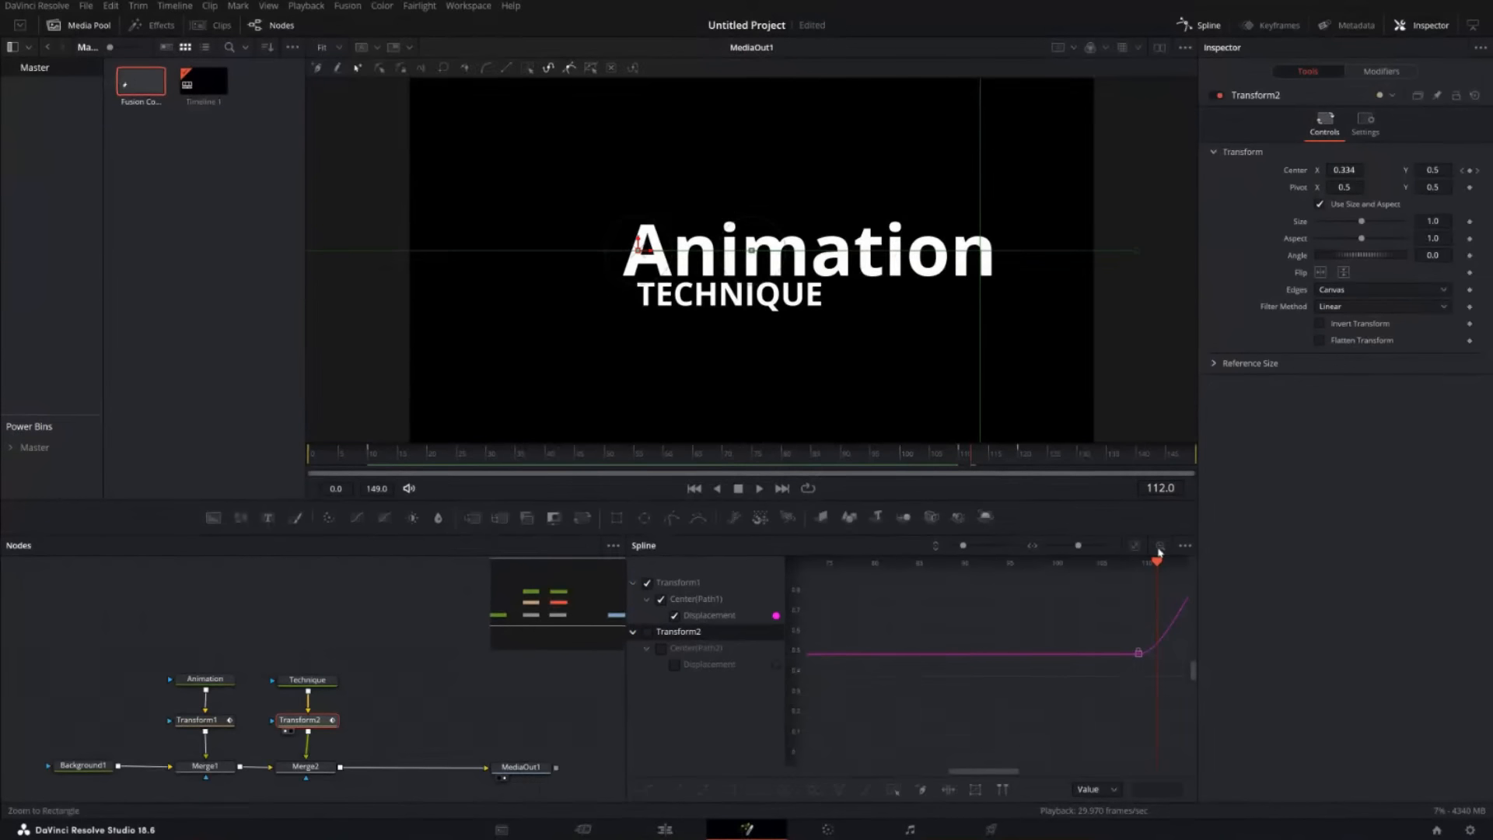
{"action": "left_click", "coordinate": [1188, 547]}
{"action": "left_click", "coordinate": [1116, 569]}
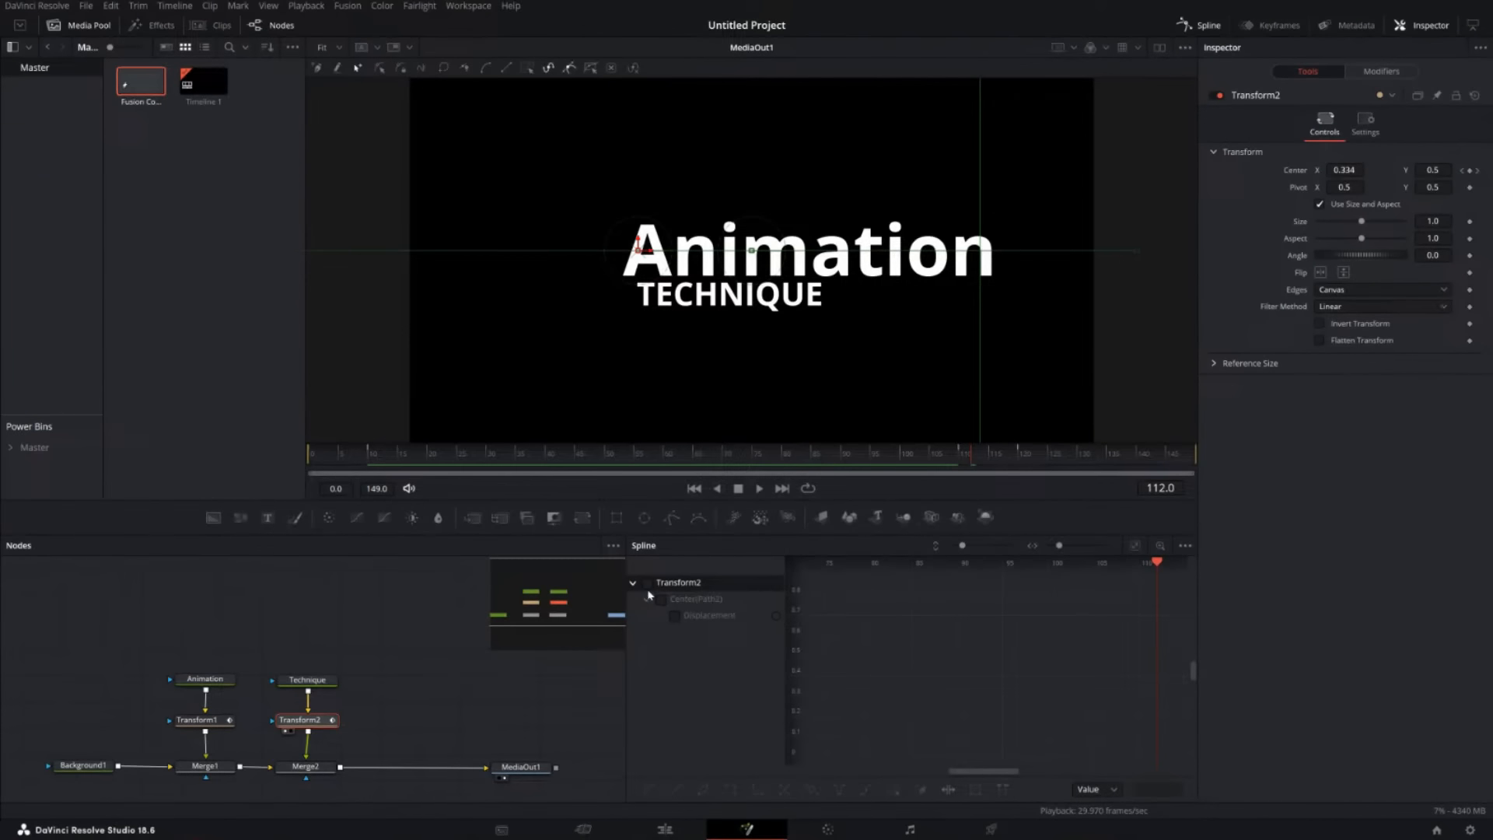
Display Transform2's displacement curve in the Spline editor and smooth its keyframes at frames 0 and 10.
{"action": "left_click", "coordinate": [647, 583]}
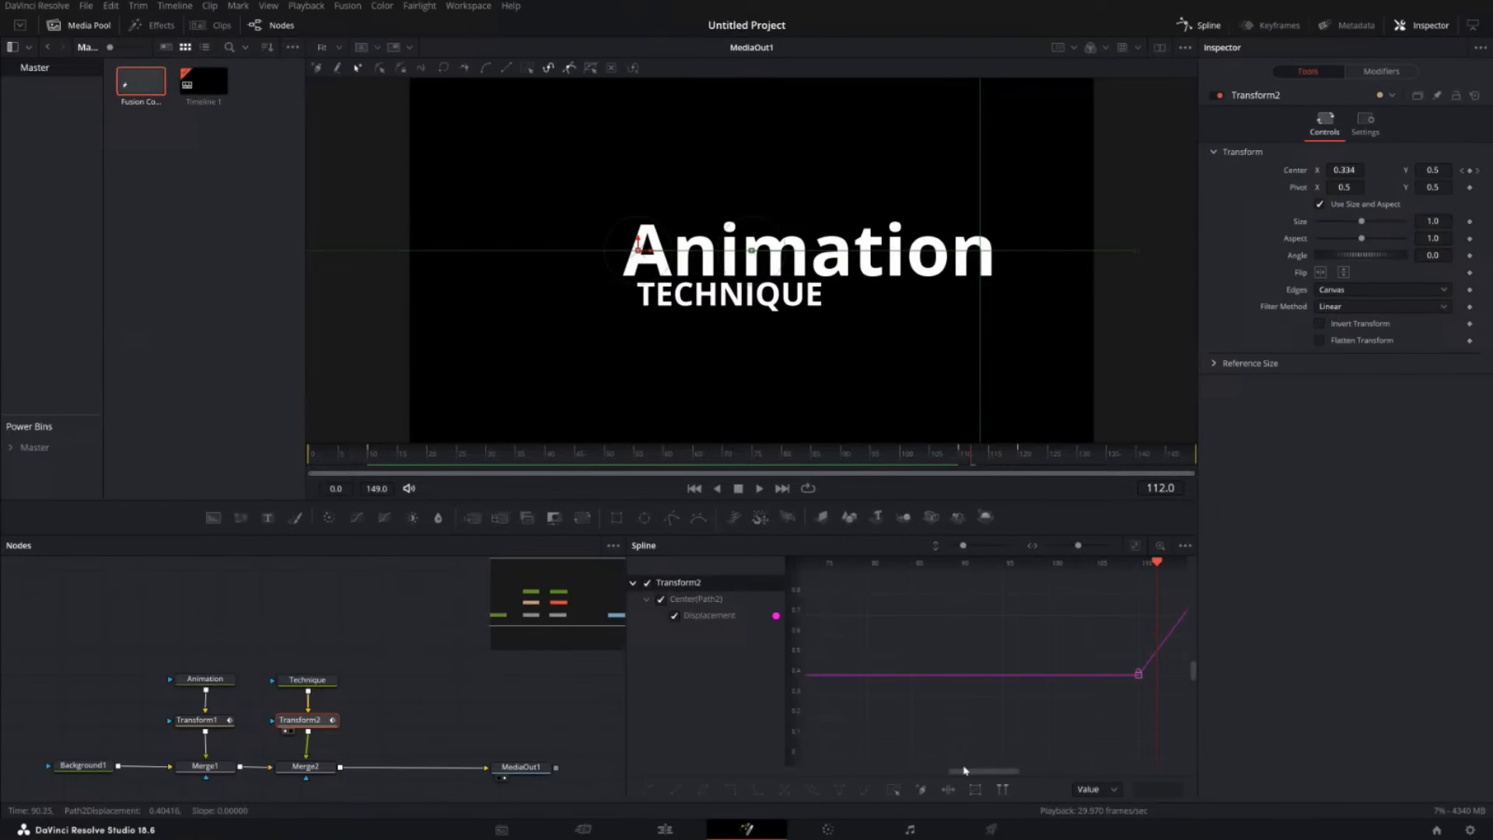
{"action": "left_click_drag", "start_coordinate": [964, 770], "coordinate": [826, 774]}
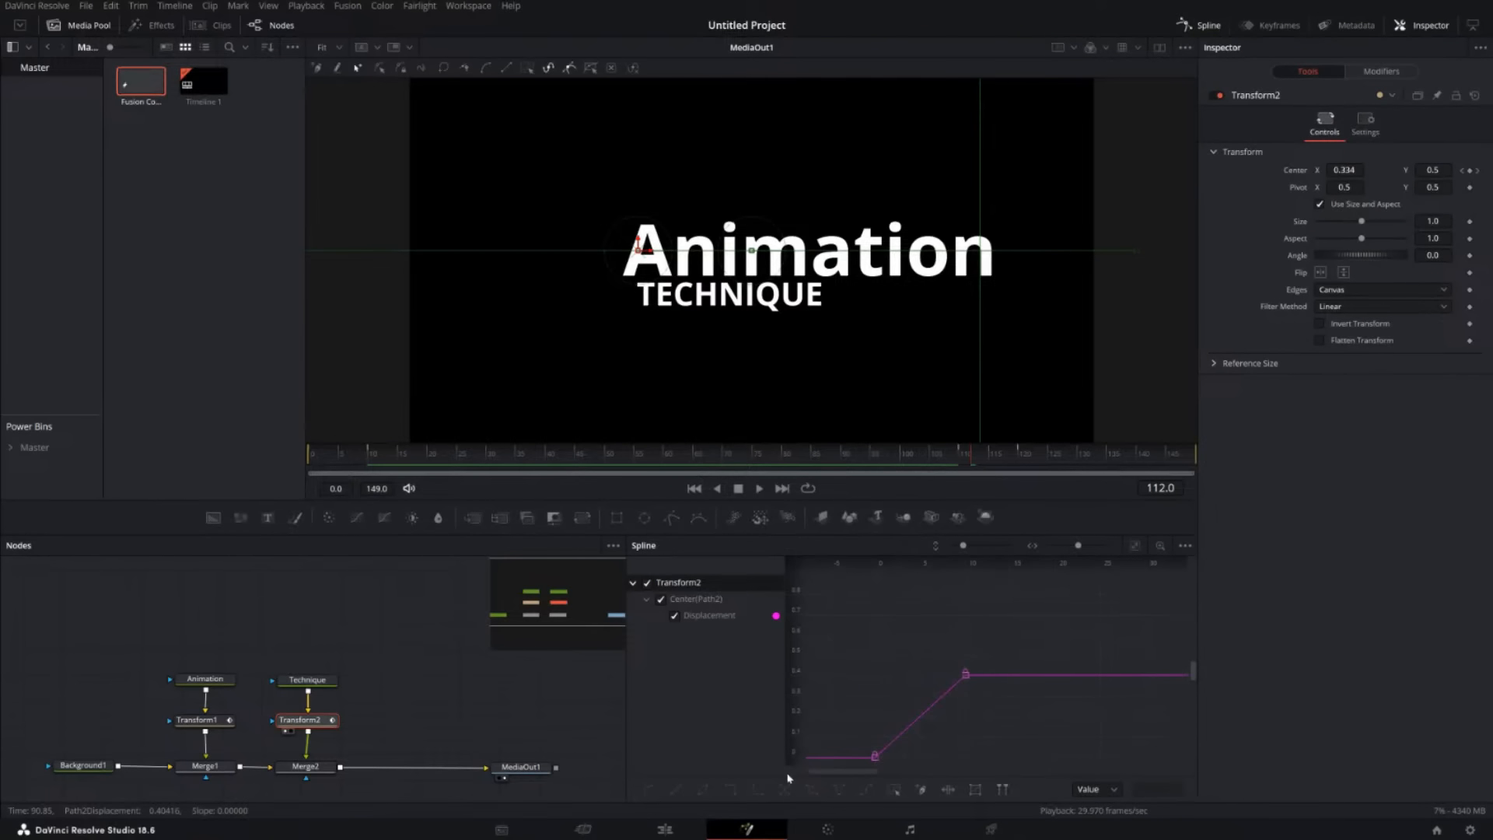
{"action": "scroll", "coordinate": [885, 718], "scroll_direction": "down", "scroll_amount": 2}
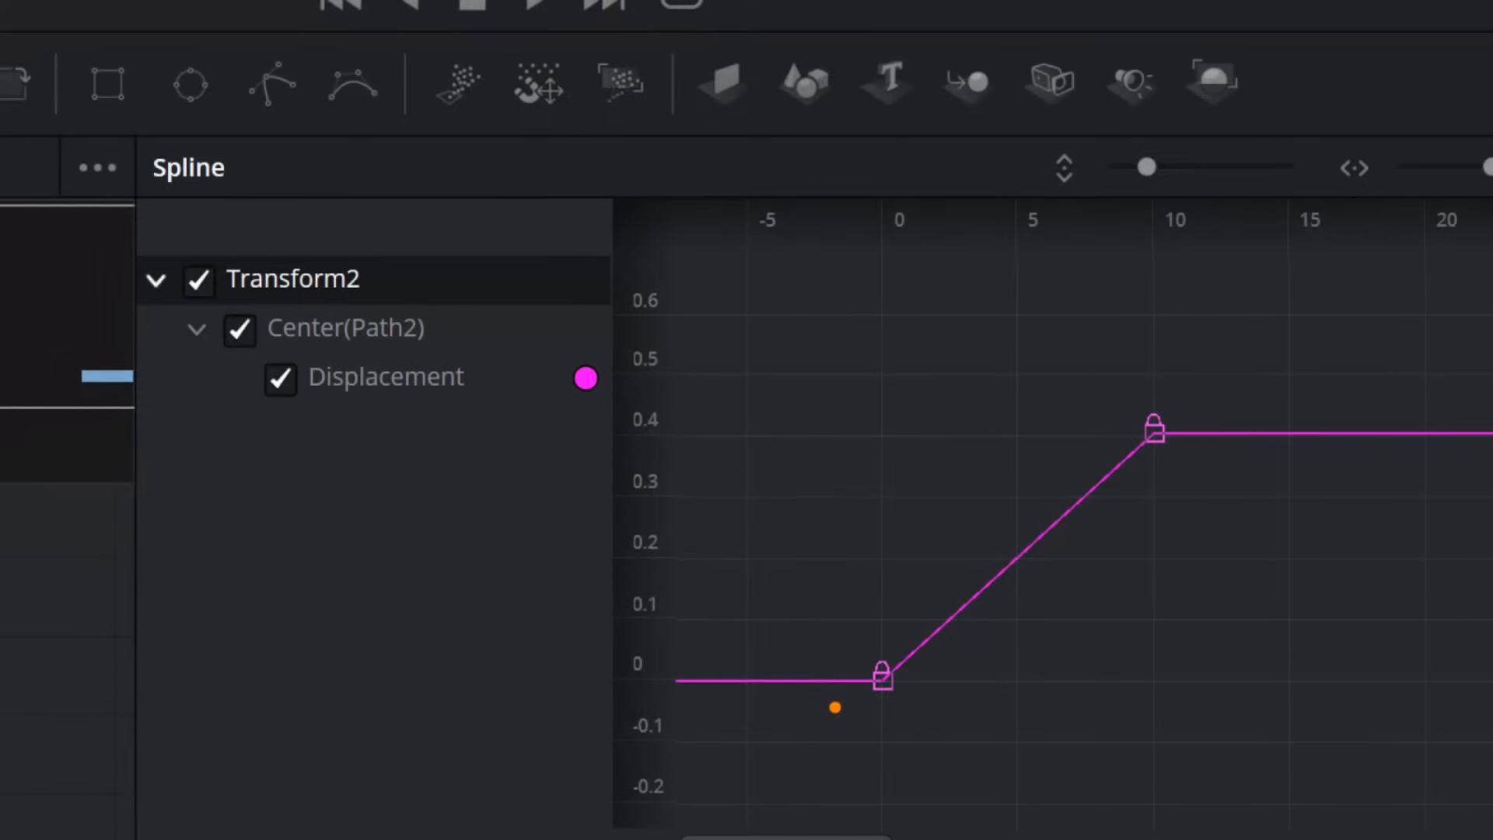
{"action": "mouse_move", "coordinate": [835, 707]}
{"action": "left_mouse_down"}
{"action": "mouse_move", "coordinate": [914, 347]}
{"action": "mouse_move", "coordinate": [1136, 361]}
{"action": "mouse_move", "coordinate": [1151, 607]}
{"action": "mouse_move", "coordinate": [871, 738]}
{"action": "mouse_move", "coordinate": [746, 760]}
{"action": "left_mouse_up"}
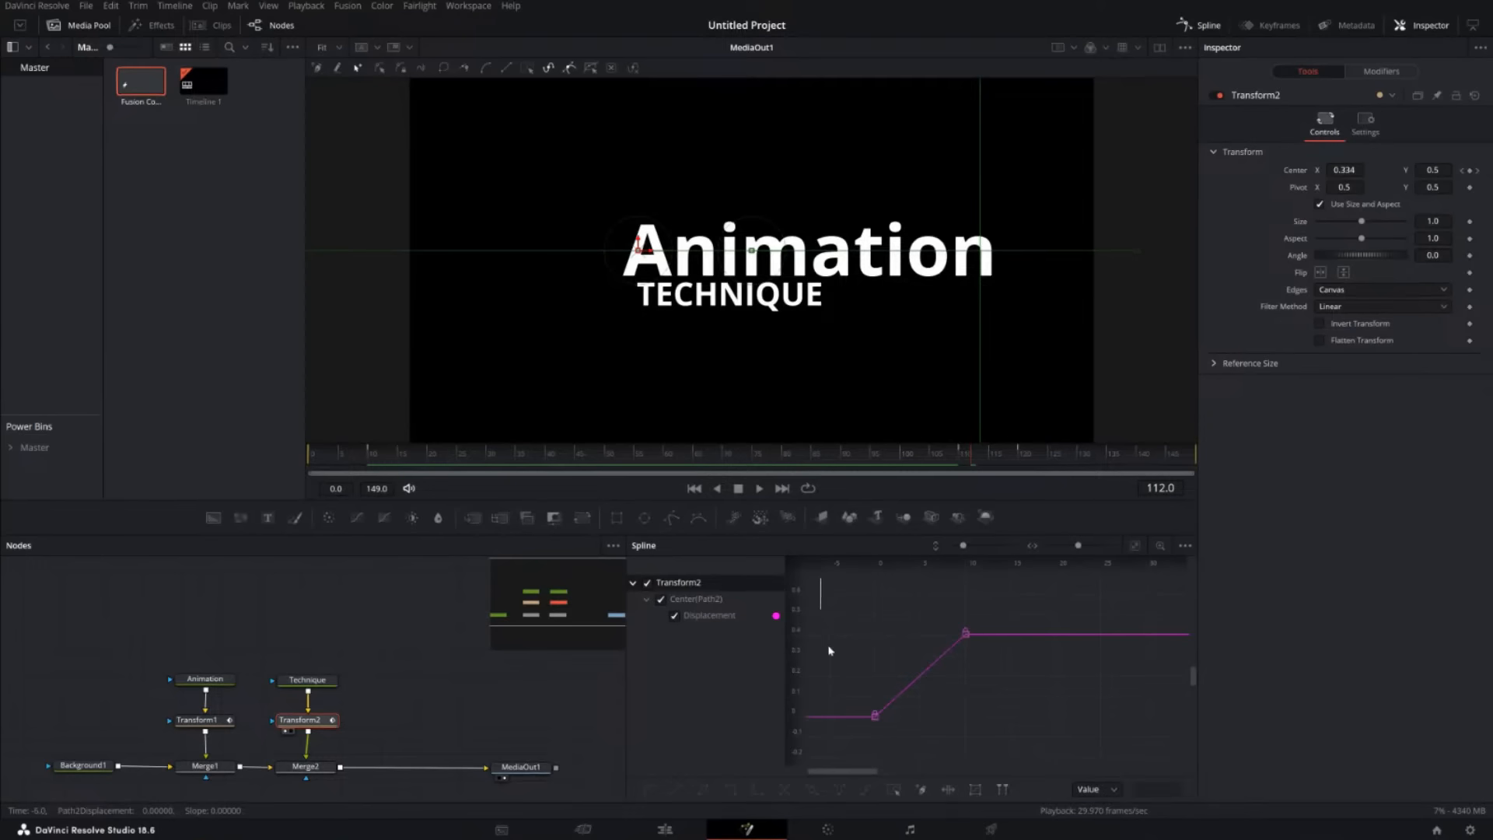
{"action": "left_click_drag", "start_coordinate": [830, 650], "coordinate": [1001, 759]}
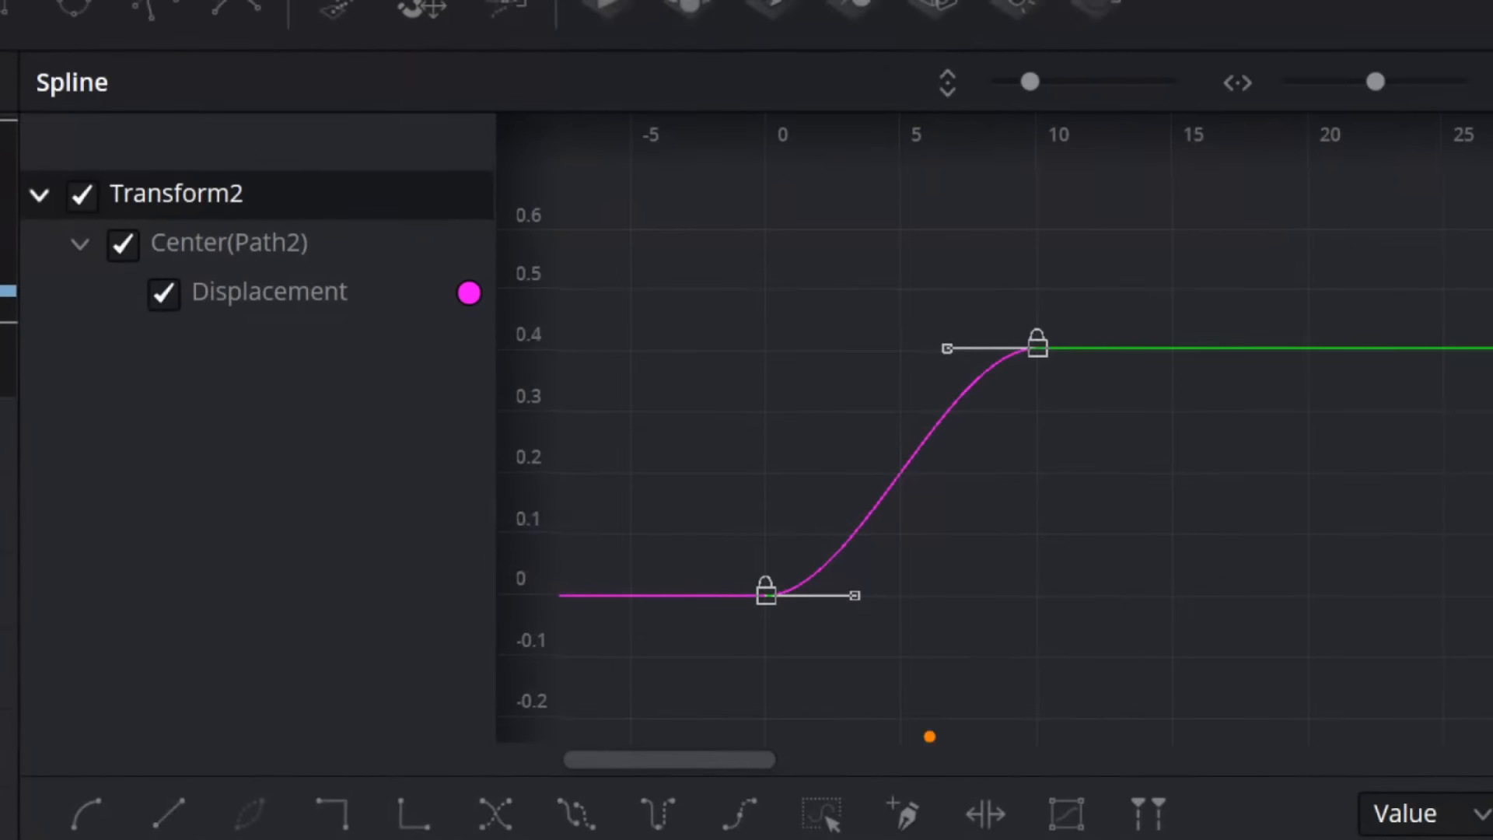
{"action": "mouse_move", "coordinate": [772, 596]}
{"action": "left_mouse_down"}
{"action": "mouse_move", "coordinate": [837, 544]}
{"action": "mouse_move", "coordinate": [935, 430]}
{"action": "mouse_move", "coordinate": [1052, 348]}
{"action": "left_mouse_up"}
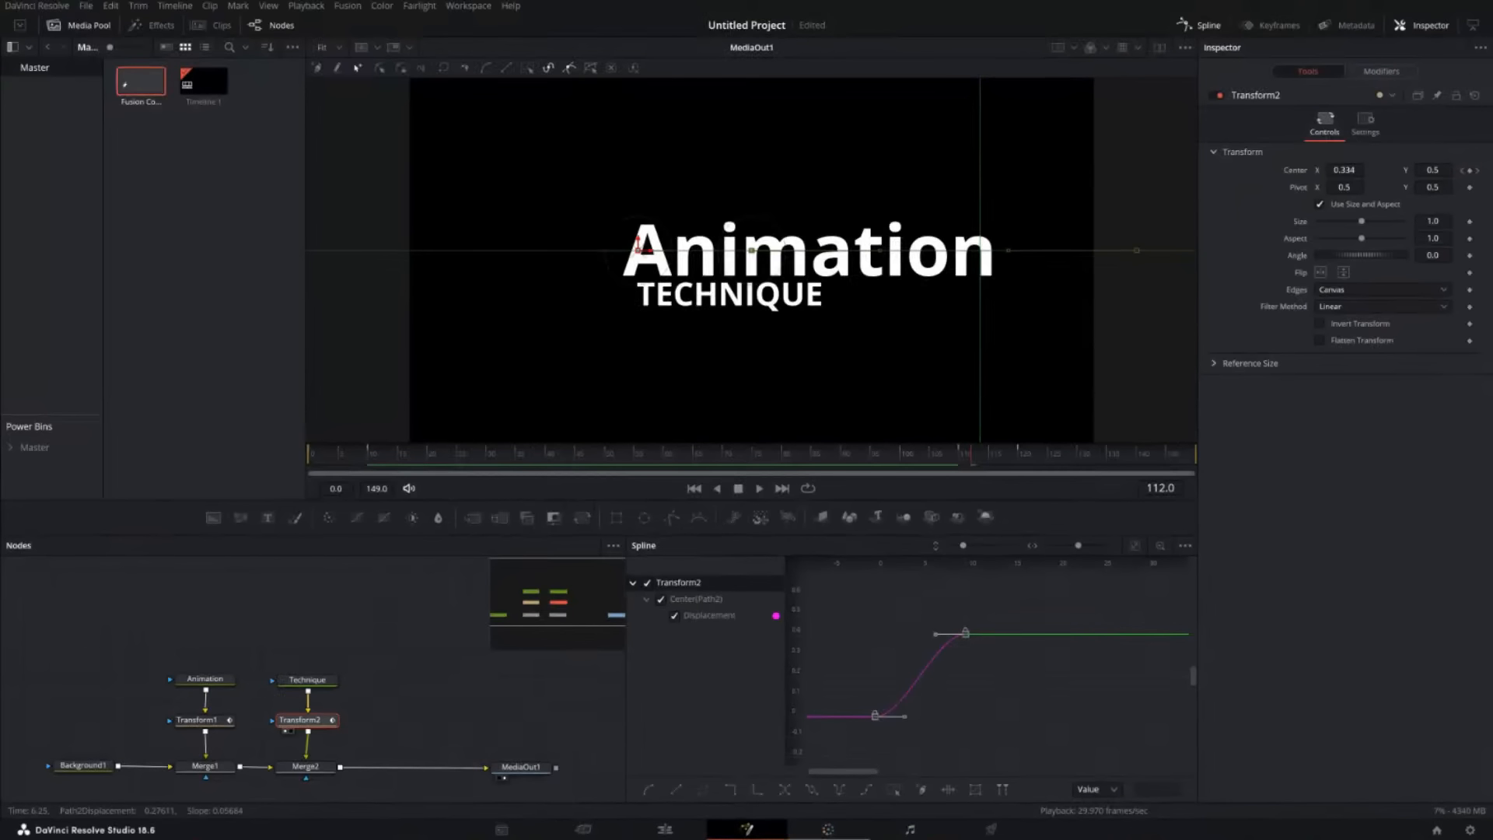
Smooth Transform2's displacement keyframes at frames 110 and 120 to ease the exit of "TECHNIQUE".
{"action": "left_click_drag", "start_coordinate": [719, 759], "coordinate": [1024, 709]}
{"action": "left_click_drag", "start_coordinate": [962, 754], "coordinate": [1017, 749]}
{"action": "scroll", "coordinate": [1015, 733], "scroll_direction": "up", "scroll_amount": 2}
{"action": "scroll", "coordinate": [1019, 731], "scroll_direction": "up", "scroll_amount": 3}
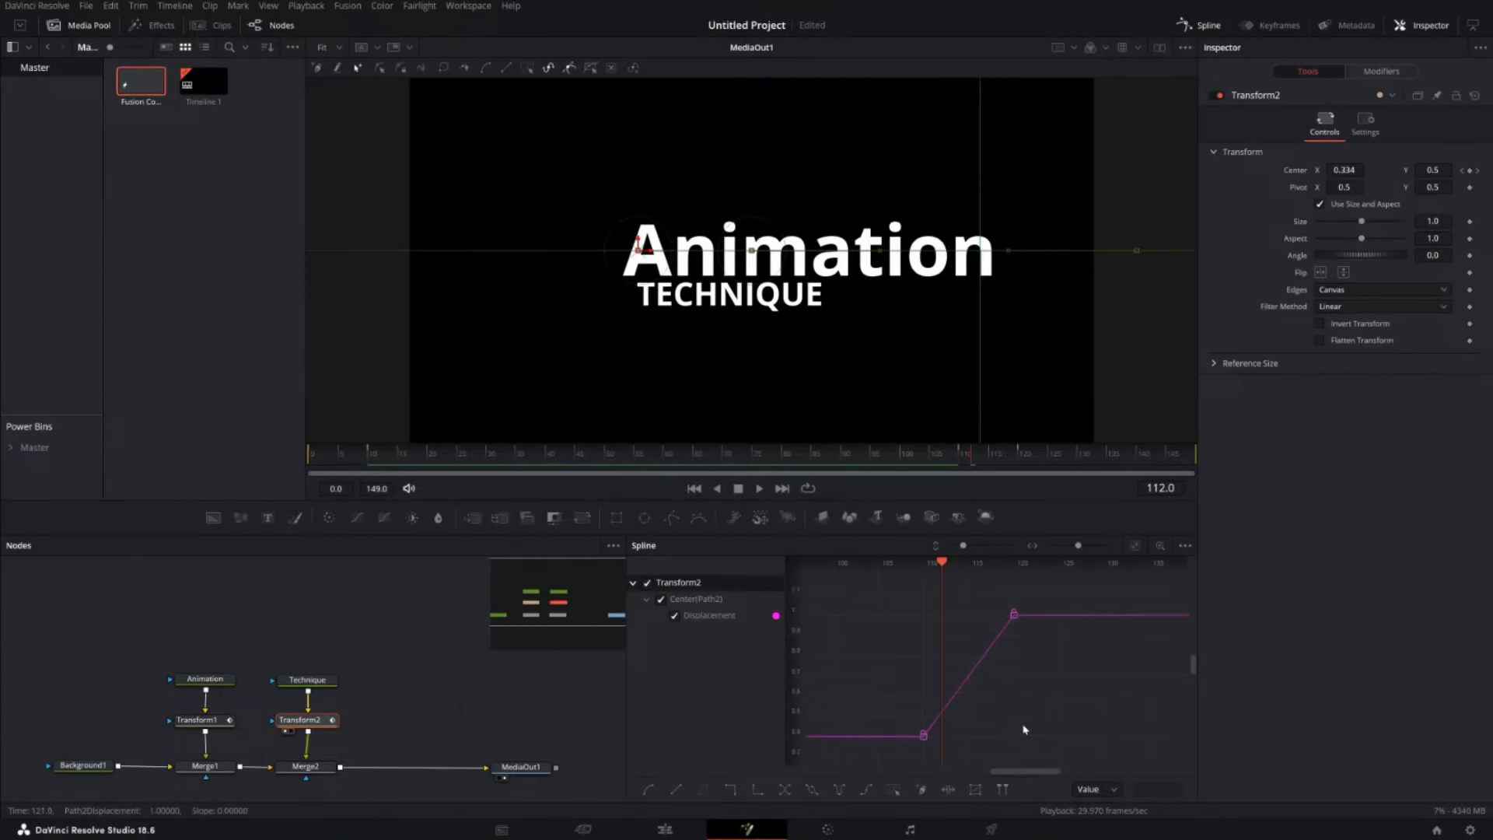
{"action": "left_click_drag", "start_coordinate": [965, 547], "coordinate": [962, 549]}
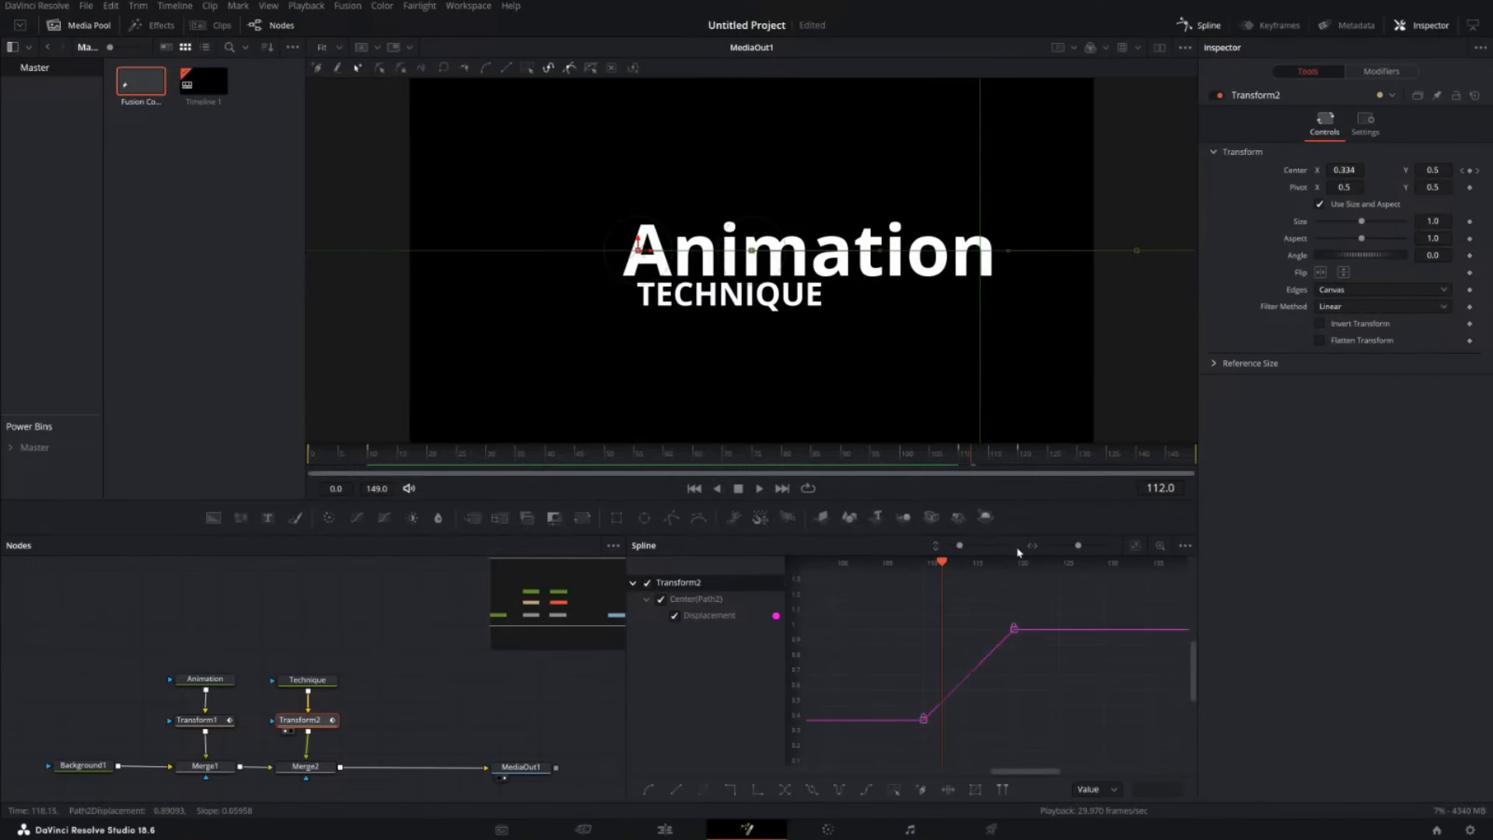
{"action": "left_click_drag", "start_coordinate": [1078, 546], "coordinate": [1076, 546]}
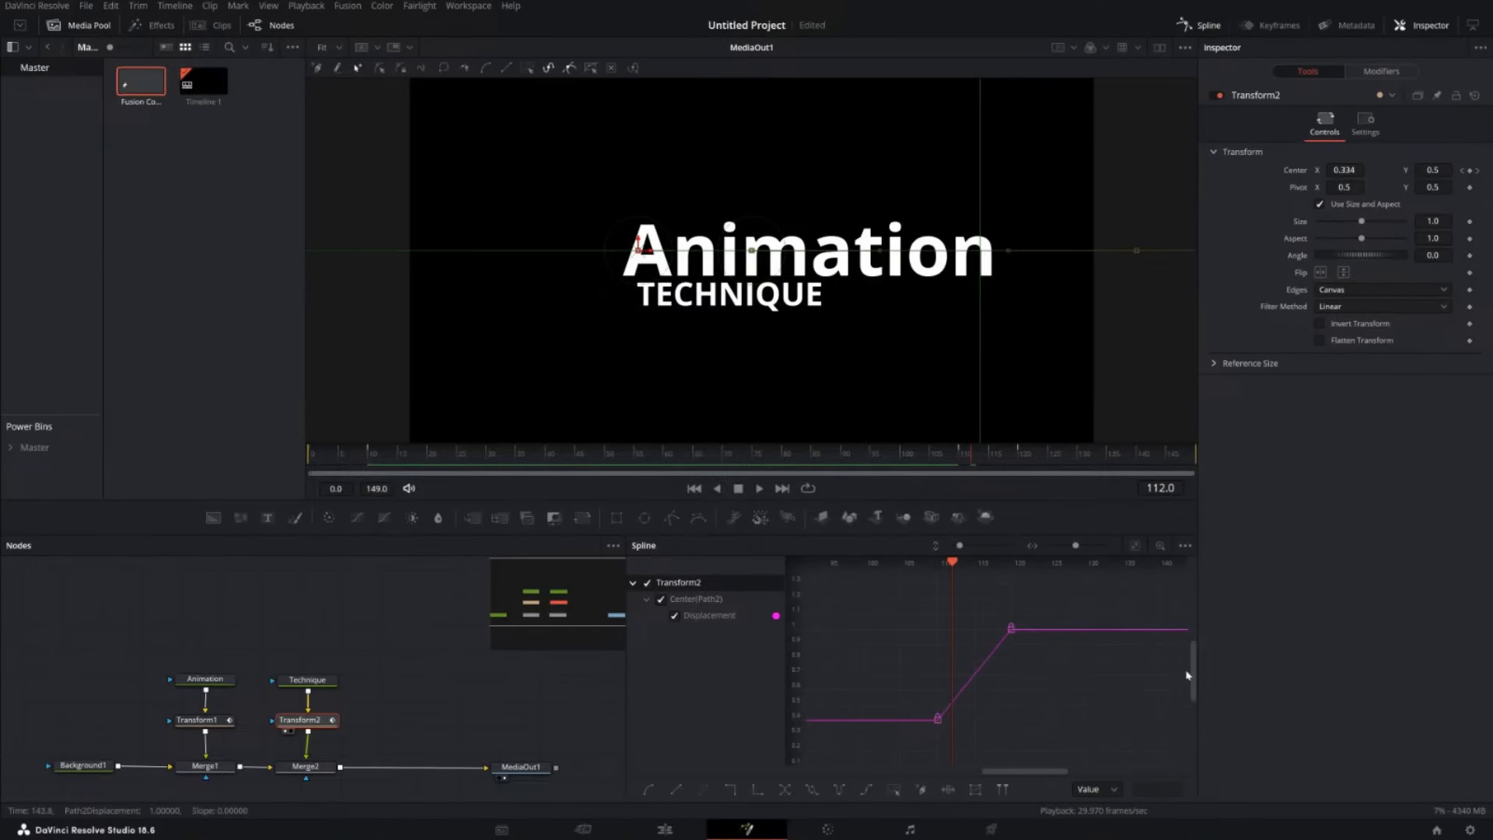
{"action": "left_click_drag", "start_coordinate": [1194, 682], "coordinate": [1192, 688]}
{"action": "mouse_move", "coordinate": [1065, 770]}
{"action": "left_mouse_down"}
{"action": "mouse_move", "coordinate": [1012, 770]}
{"action": "mouse_move", "coordinate": [1064, 768]}
{"action": "left_mouse_up"}
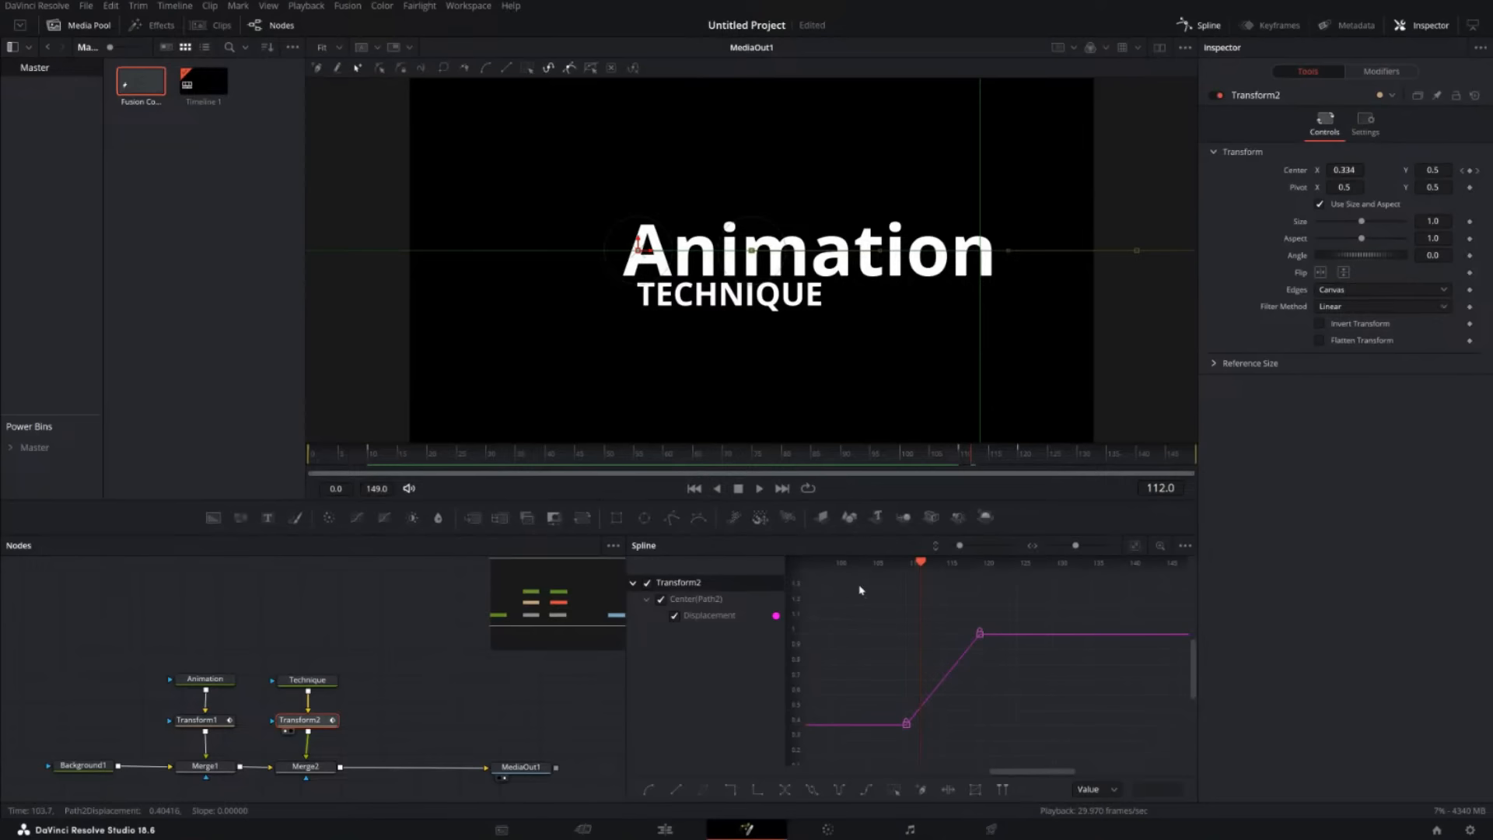
{"action": "left_click_drag", "start_coordinate": [859, 589], "coordinate": [1031, 769]}
{"action": "key", "text": "s"}
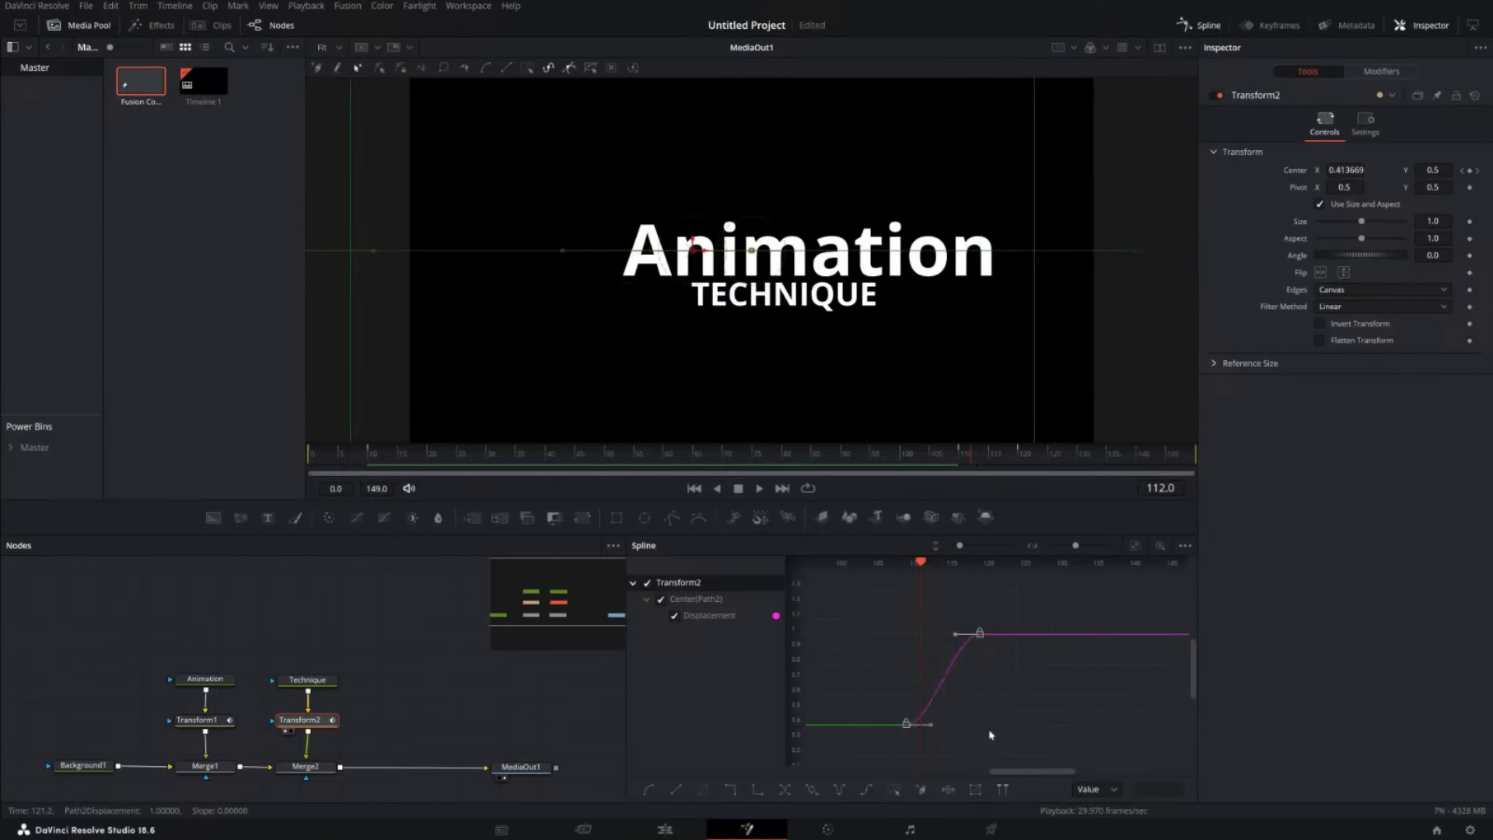
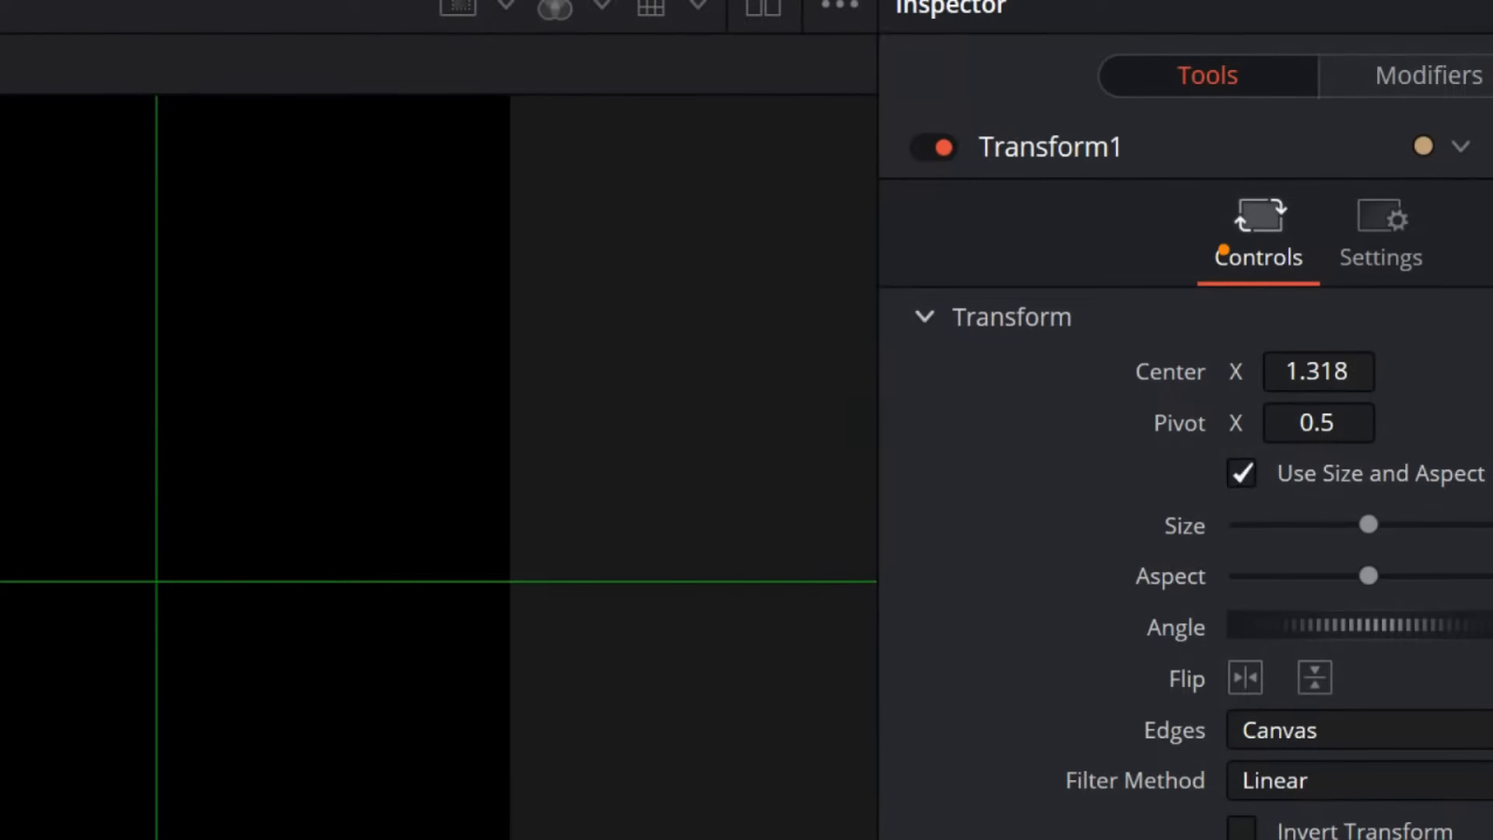
{"action": "left_click_drag", "start_coordinate": [1083, 376], "coordinate": [1230, 364]}
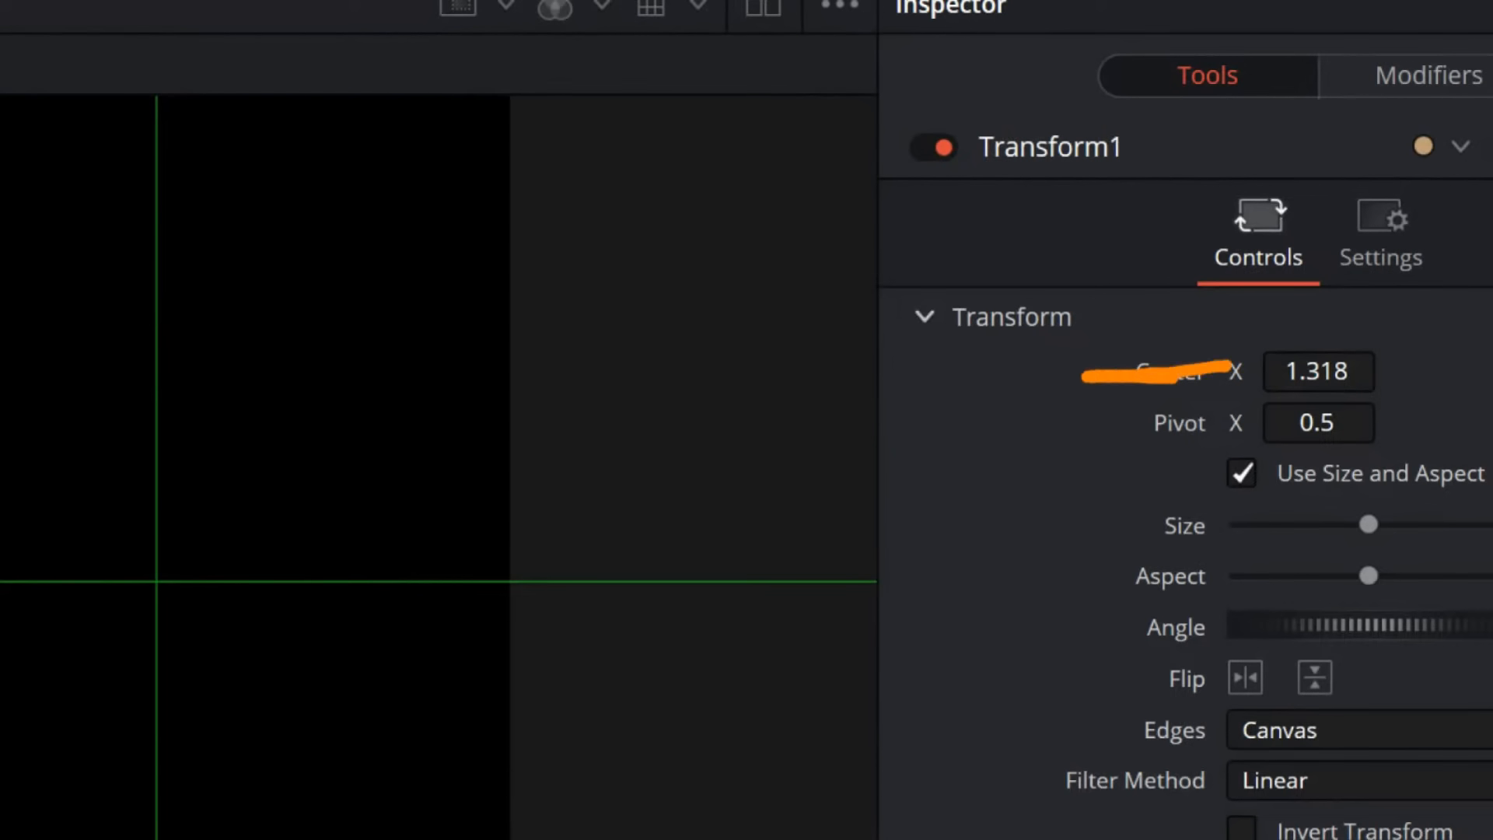
Enable Motion Blur in the settings of the Transform1 node.
{"action": "left_click_drag", "start_coordinate": [1124, 364], "coordinate": [1233, 360]}
{"action": "mouse_move", "coordinate": [1369, 204]}
{"action": "left_mouse_down"}
{"action": "mouse_move", "coordinate": [1324, 203]}
{"action": "mouse_move", "coordinate": [1332, 249]}
{"action": "mouse_move", "coordinate": [1399, 289]}
{"action": "mouse_move", "coordinate": [1429, 228]}
{"action": "mouse_move", "coordinate": [1355, 184]}
{"action": "left_mouse_up"}
{"action": "key", "text": "Escape"}
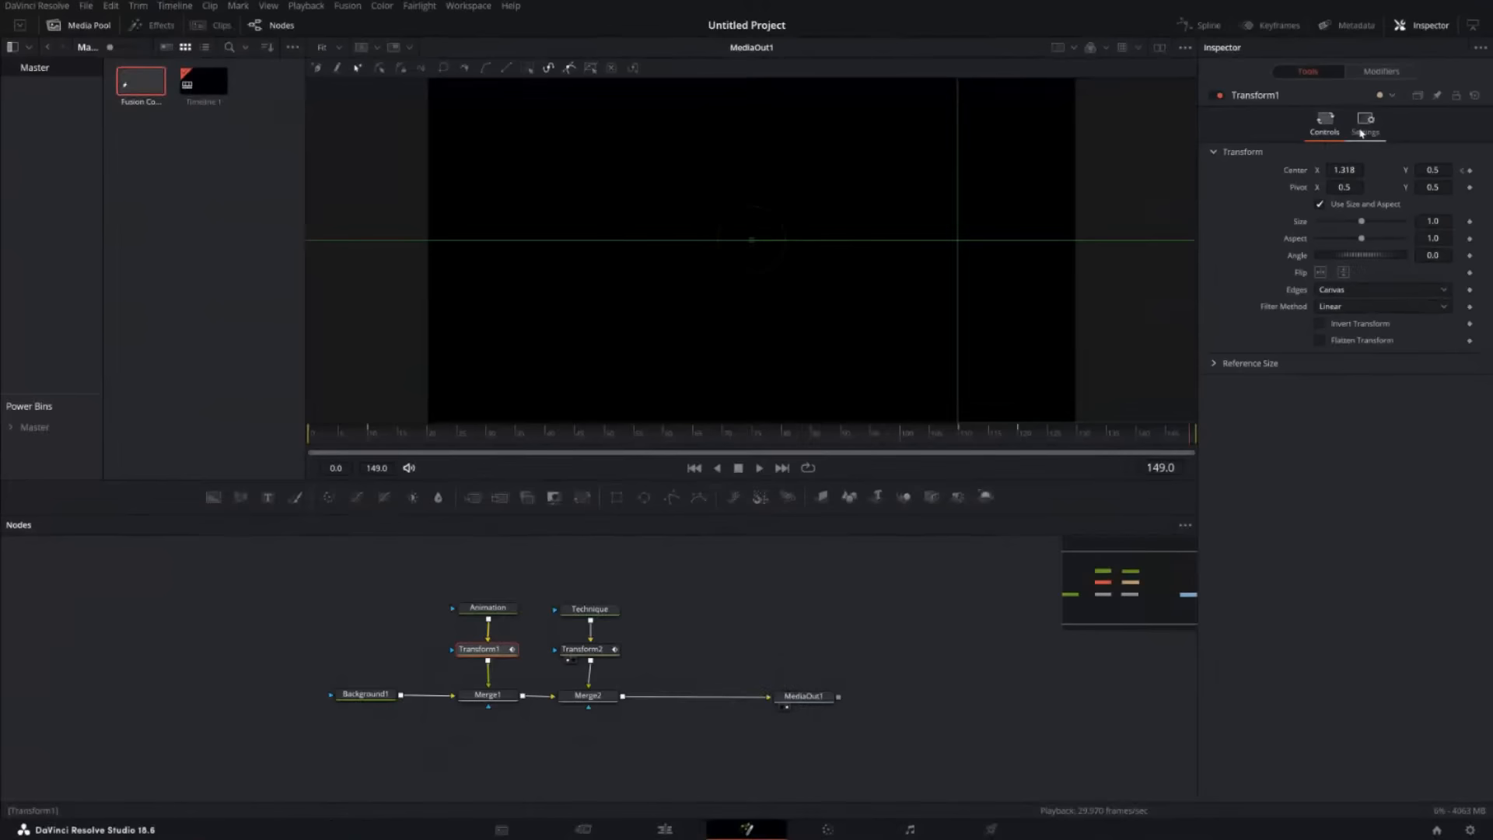
{"action": "left_click", "coordinate": [1367, 122]}
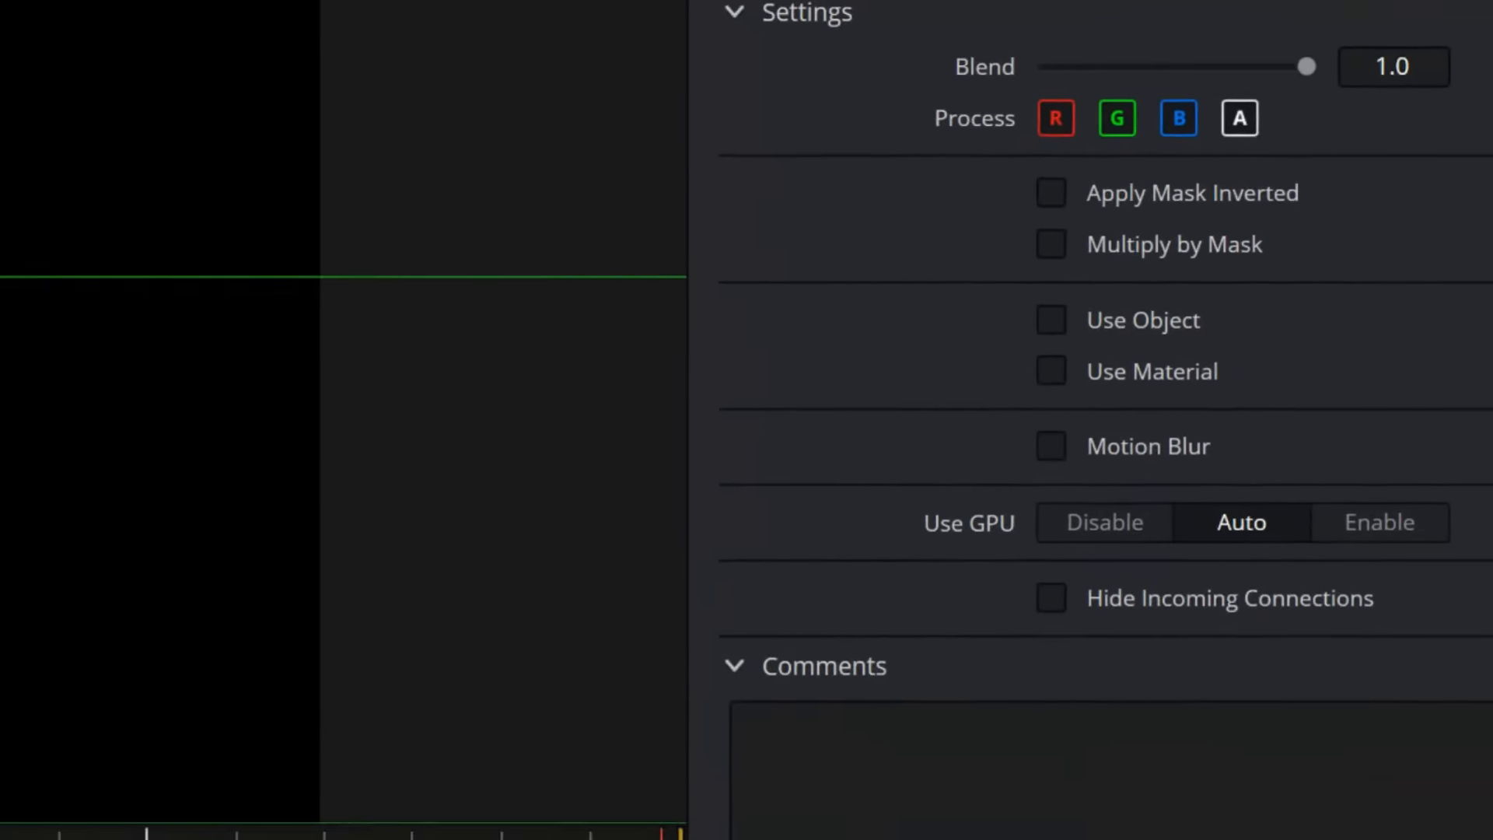
{"action": "mouse_move", "coordinate": [1126, 352]}
{"action": "left_mouse_down"}
{"action": "mouse_move", "coordinate": [1002, 339]}
{"action": "mouse_move", "coordinate": [943, 351]}
{"action": "mouse_move", "coordinate": [928, 405]}
{"action": "mouse_move", "coordinate": [1111, 438]}
{"action": "mouse_move", "coordinate": [1184, 378]}
{"action": "mouse_move", "coordinate": [1088, 352]}
{"action": "left_mouse_up"}
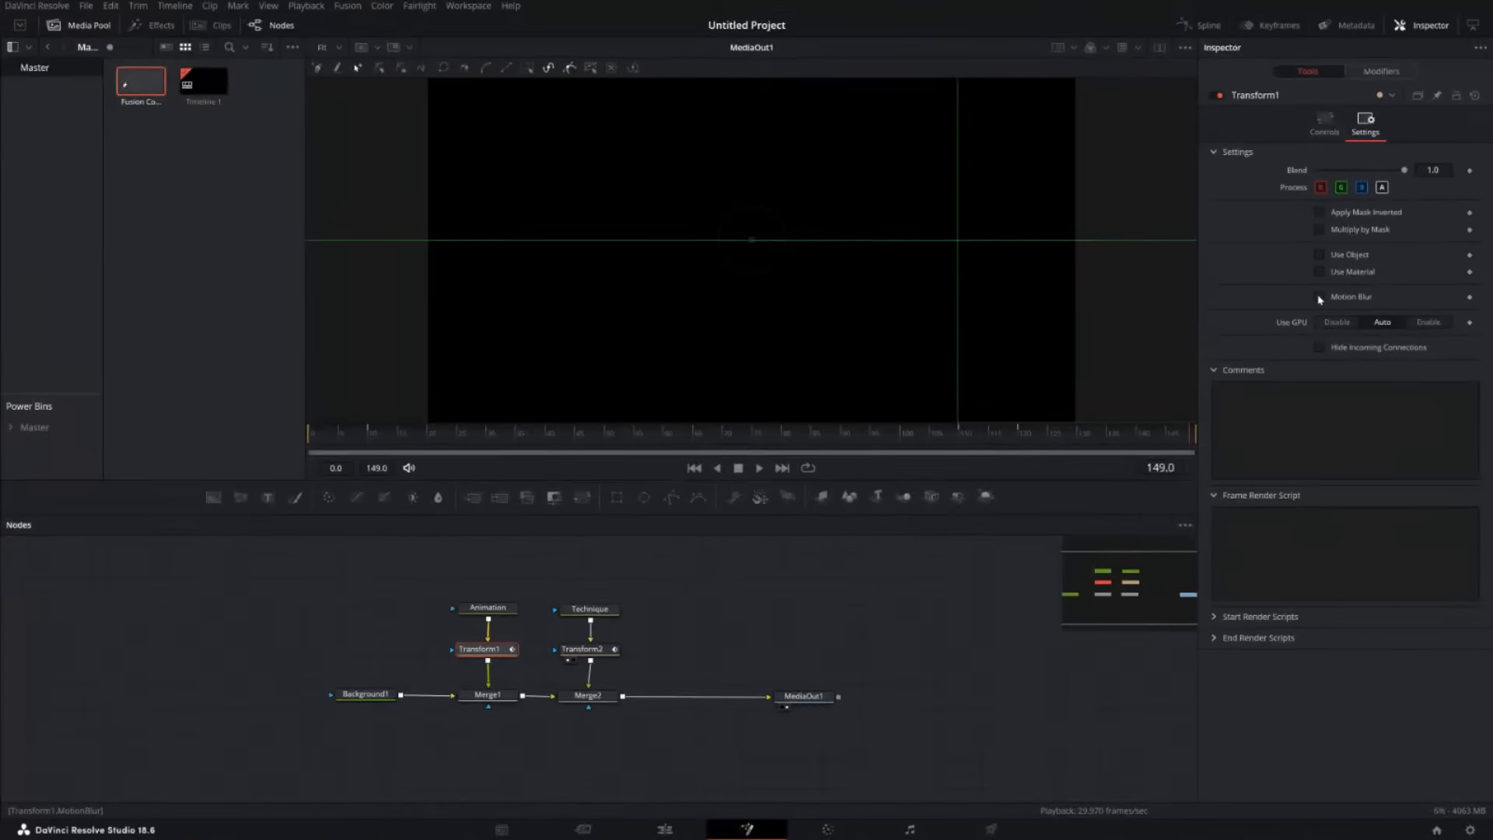
{"action": "left_click", "coordinate": [1320, 299]}
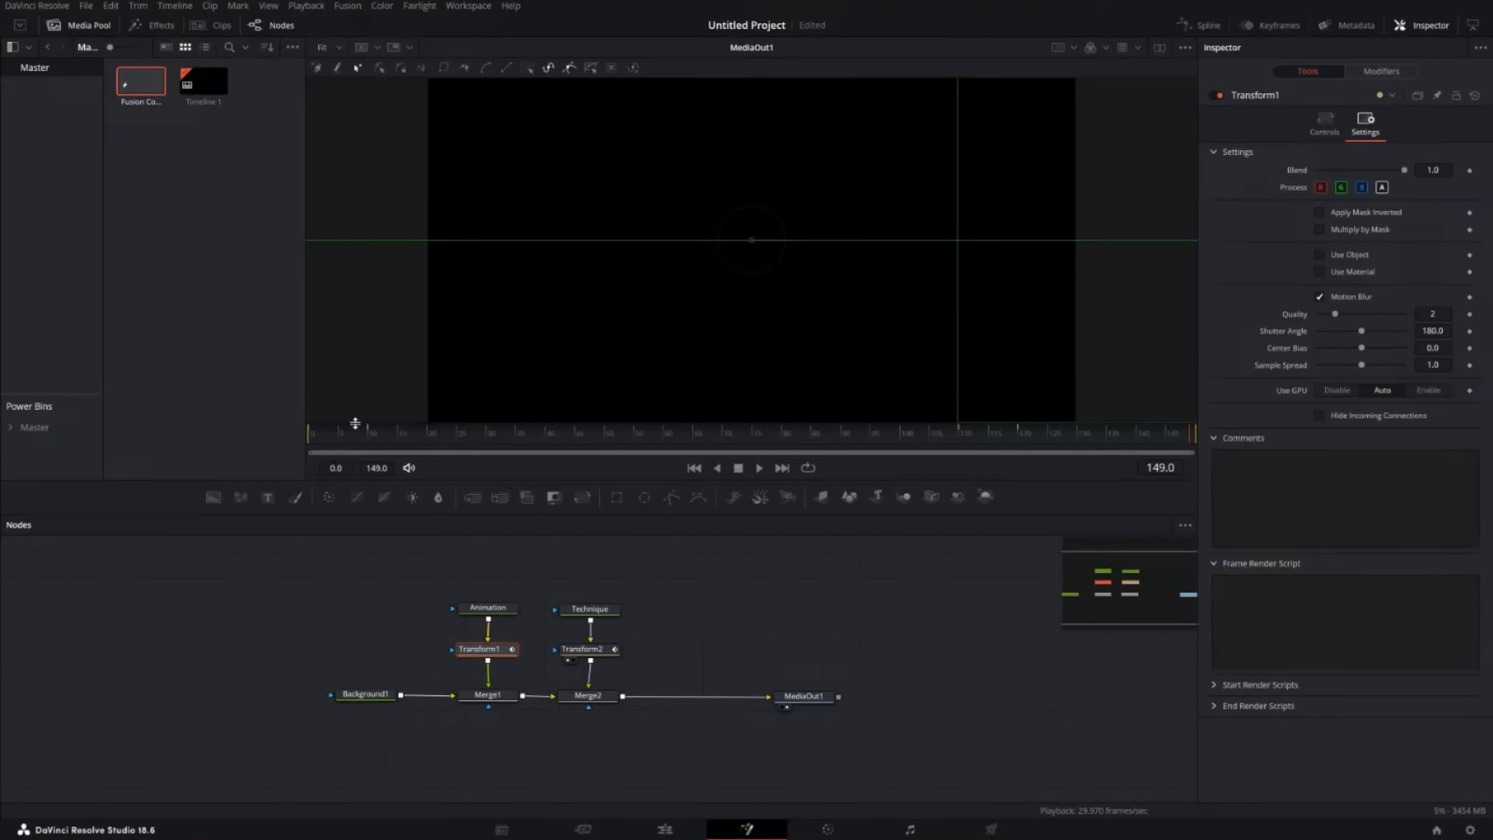
Play the composition from frame 0 to preview Transform1's motion blur, and return the playhead to the start.
{"action": "left_click_drag", "start_coordinate": [418, 441], "coordinate": [245, 490]}
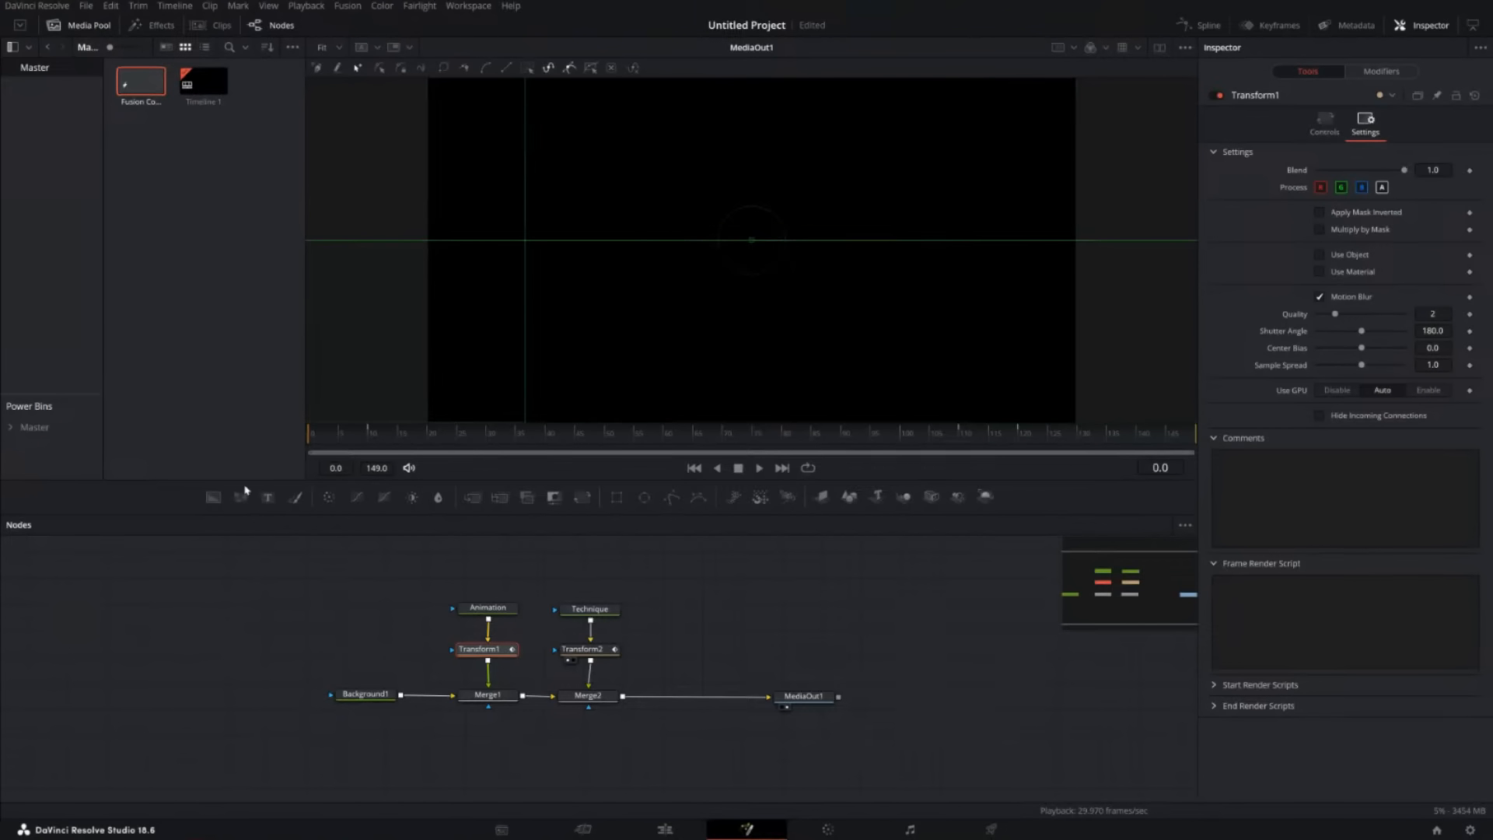
{"action": "left_click", "coordinate": [761, 469]}
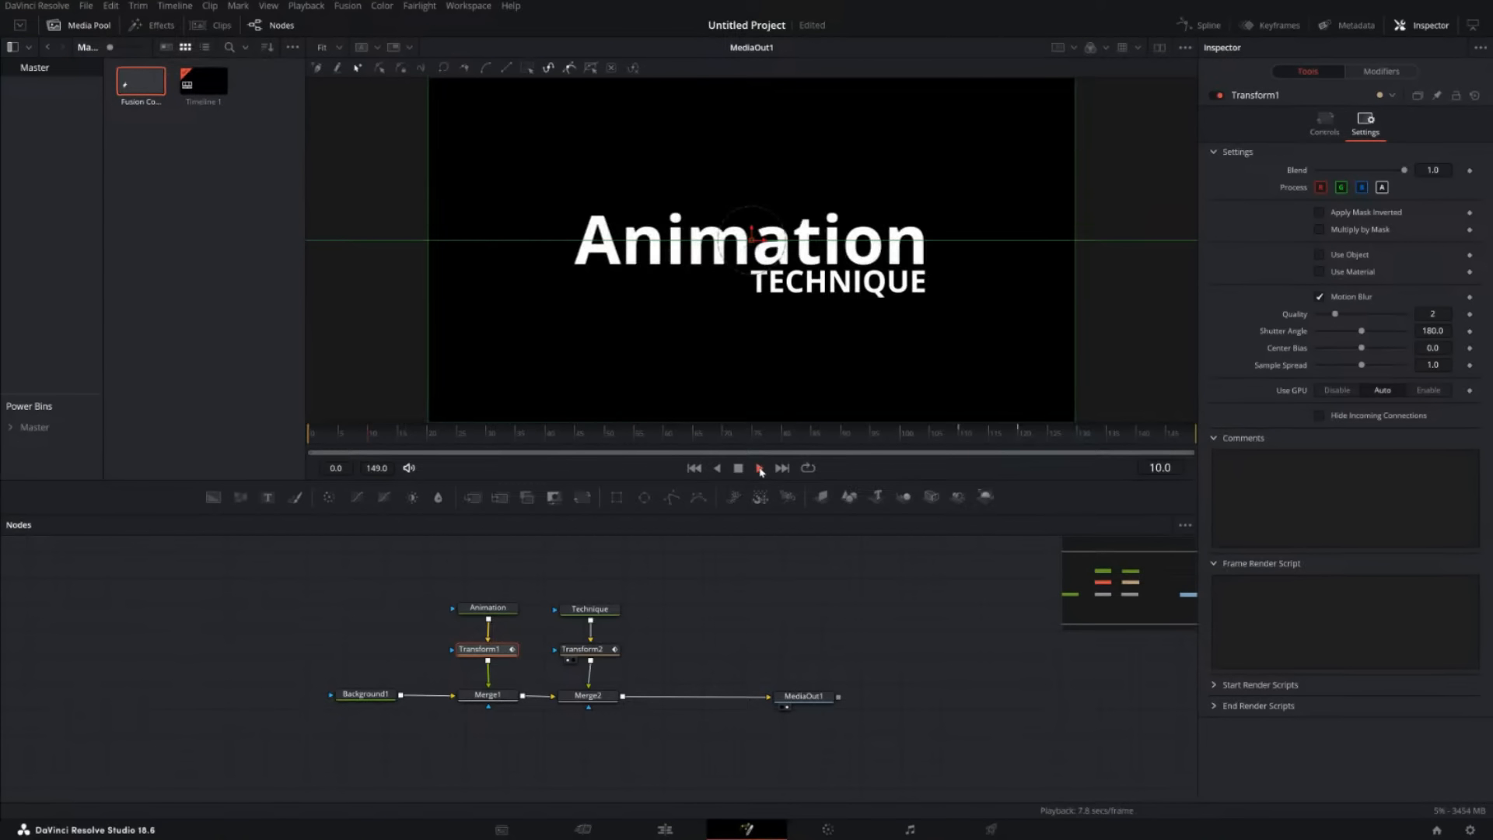
{"action": "left_click", "coordinate": [739, 469]}
{"action": "left_click_drag", "start_coordinate": [387, 440], "coordinate": [308, 443]}
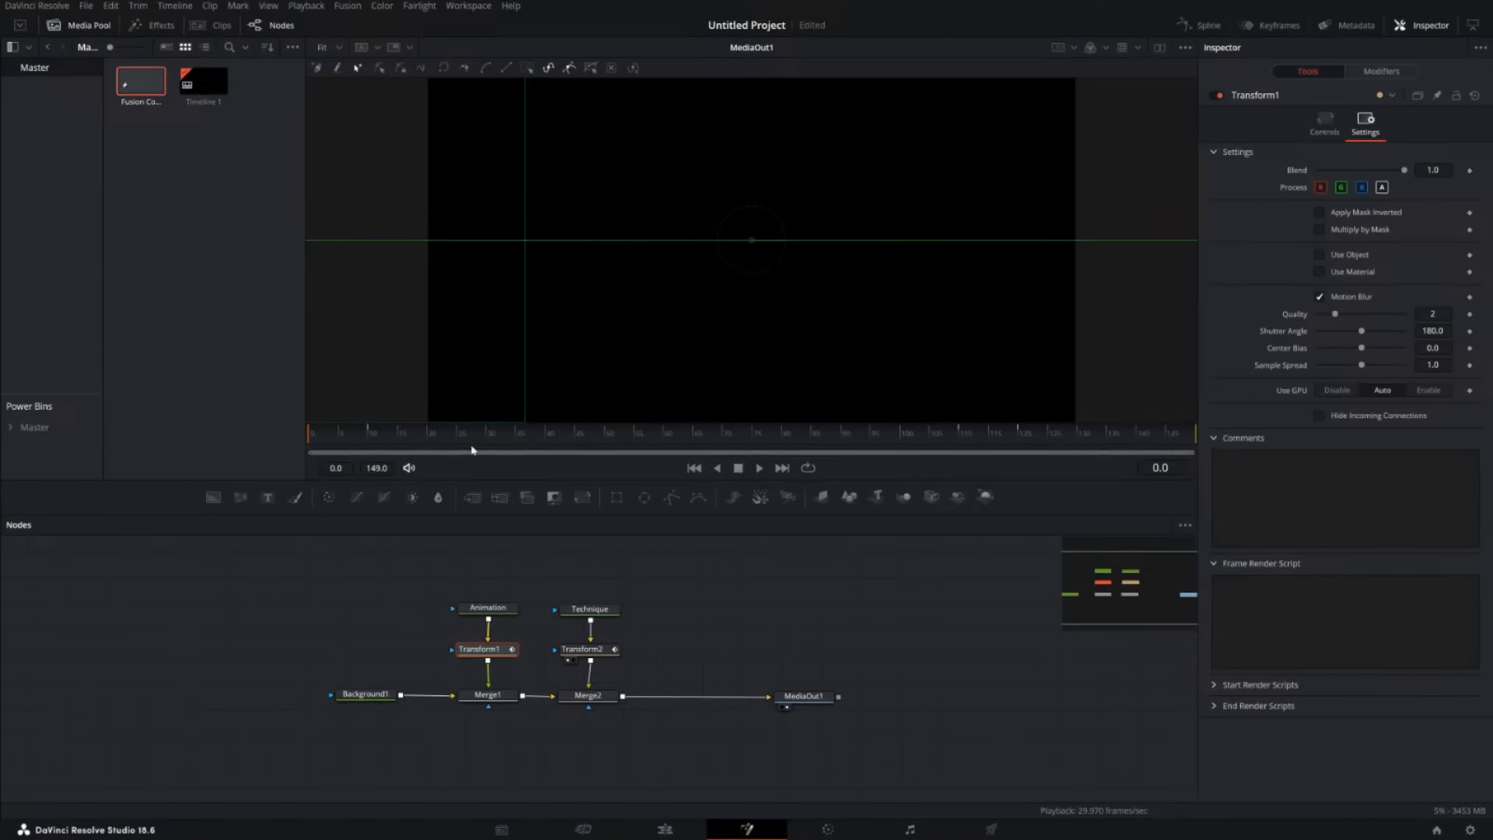
Enlarge the viewer, examine the blurred "Animation" text at frame 5 and replay from frame 0.
{"action": "left_click_drag", "start_coordinate": [470, 477], "coordinate": [459, 552]}
{"action": "left_click_drag", "start_coordinate": [312, 515], "coordinate": [340, 515]}
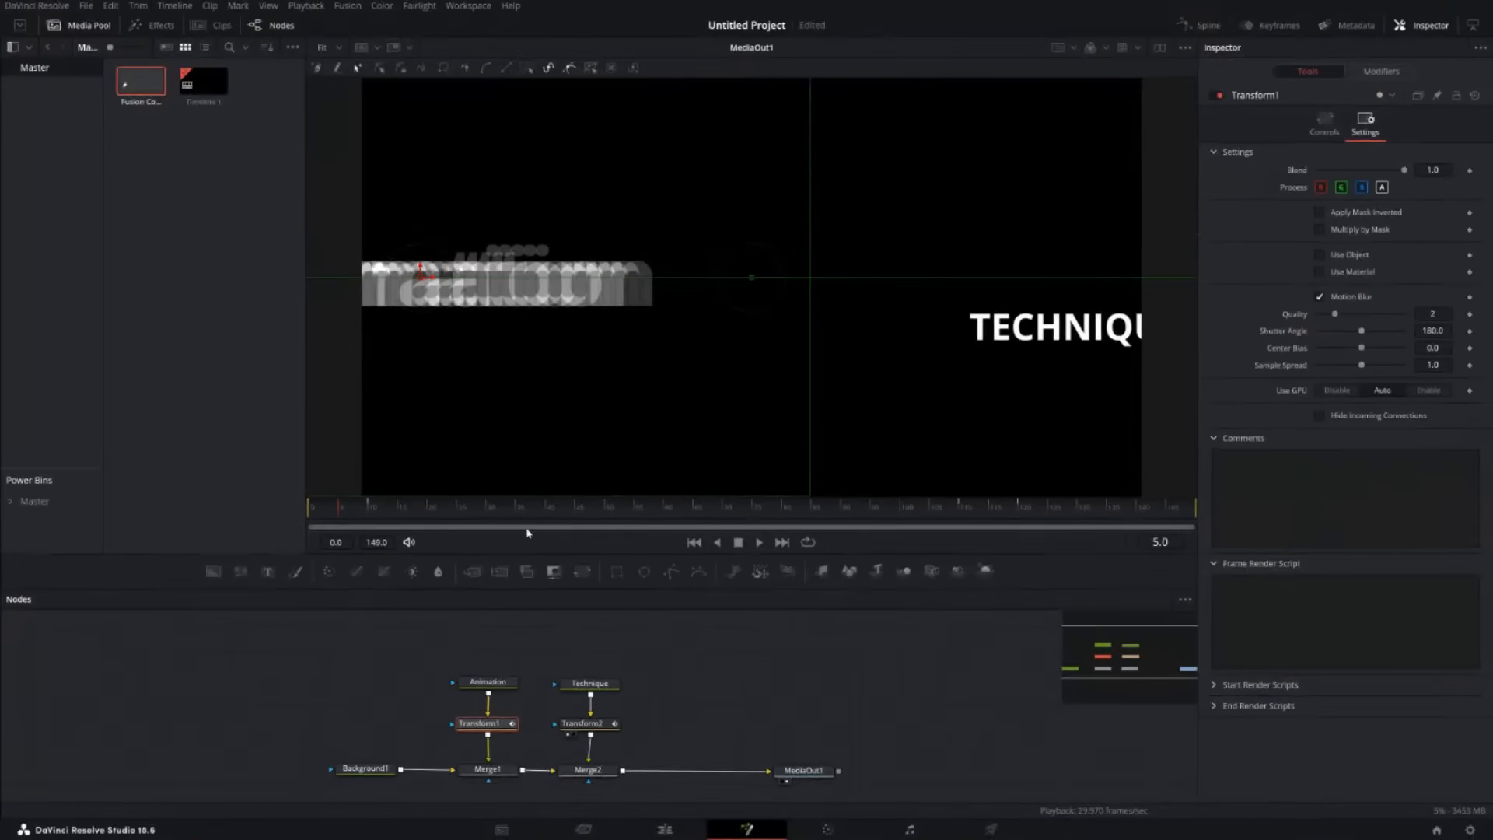
{"action": "left_click_drag", "start_coordinate": [342, 507], "coordinate": [310, 509]}
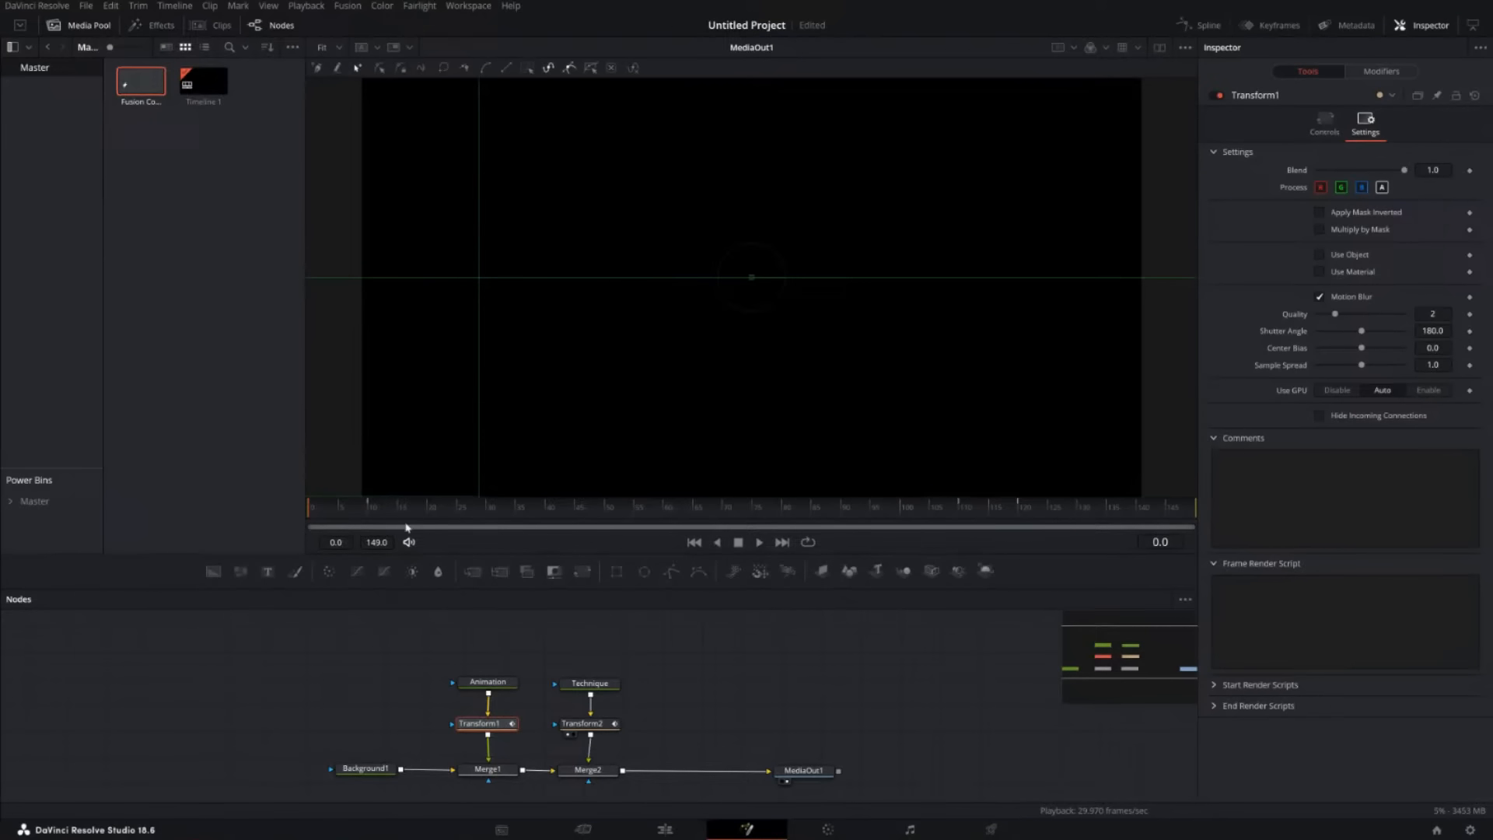
{"action": "left_click", "coordinate": [759, 543]}
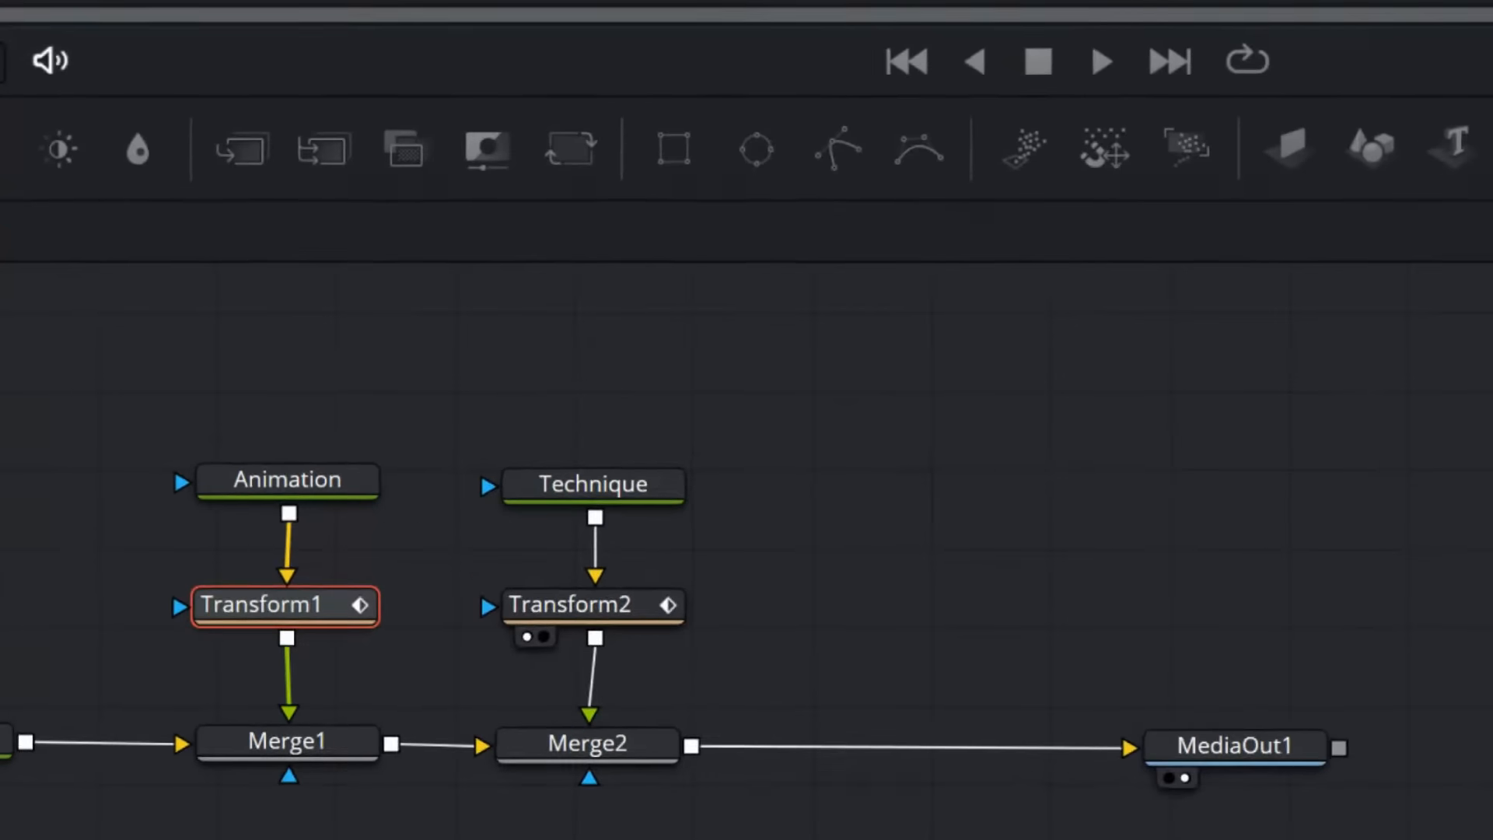
Enable Motion Blur in the settings of the Transform2 node.
{"action": "mouse_move", "coordinate": [595, 532]}
{"action": "left_mouse_down"}
{"action": "mouse_move", "coordinate": [455, 672]}
{"action": "mouse_move", "coordinate": [566, 531]}
{"action": "left_mouse_up"}
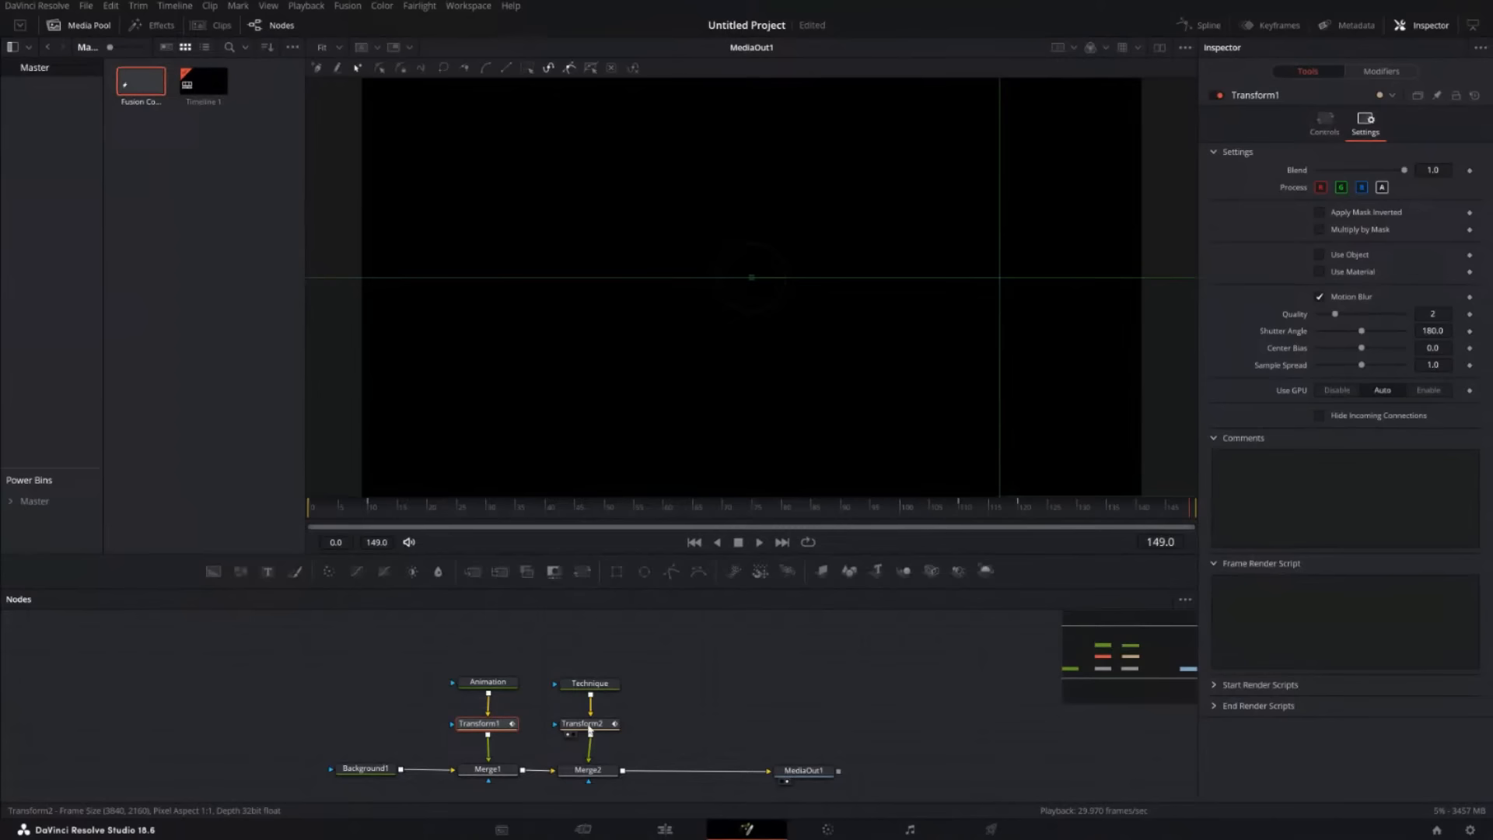
{"action": "left_click", "coordinate": [590, 726]}
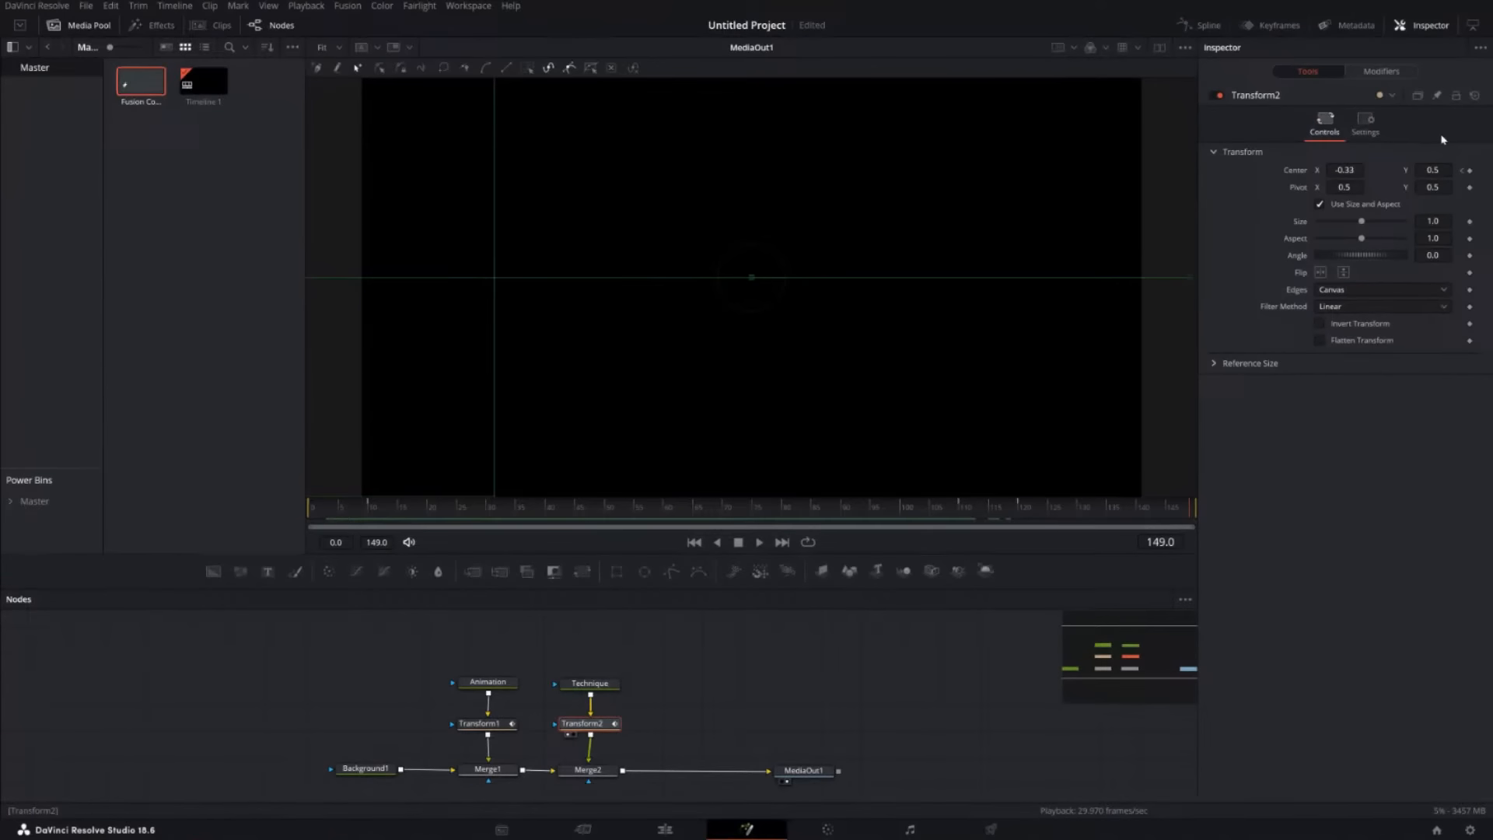
{"action": "left_click", "coordinate": [1366, 123]}
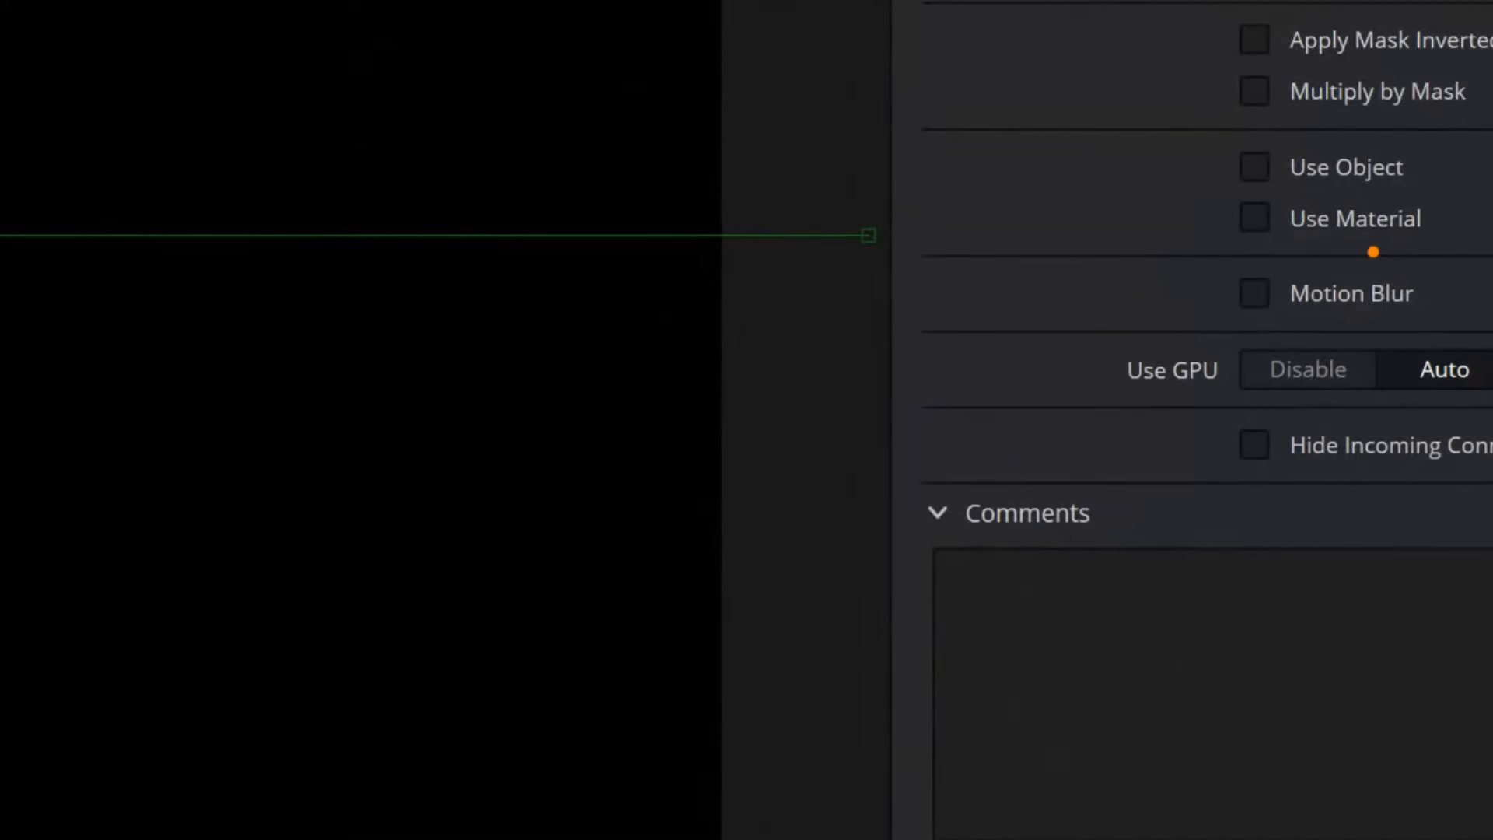
{"action": "mouse_move", "coordinate": [1375, 252]}
{"action": "left_mouse_down"}
{"action": "mouse_move", "coordinate": [1314, 347]}
{"action": "mouse_move", "coordinate": [1308, 219]}
{"action": "left_mouse_up"}
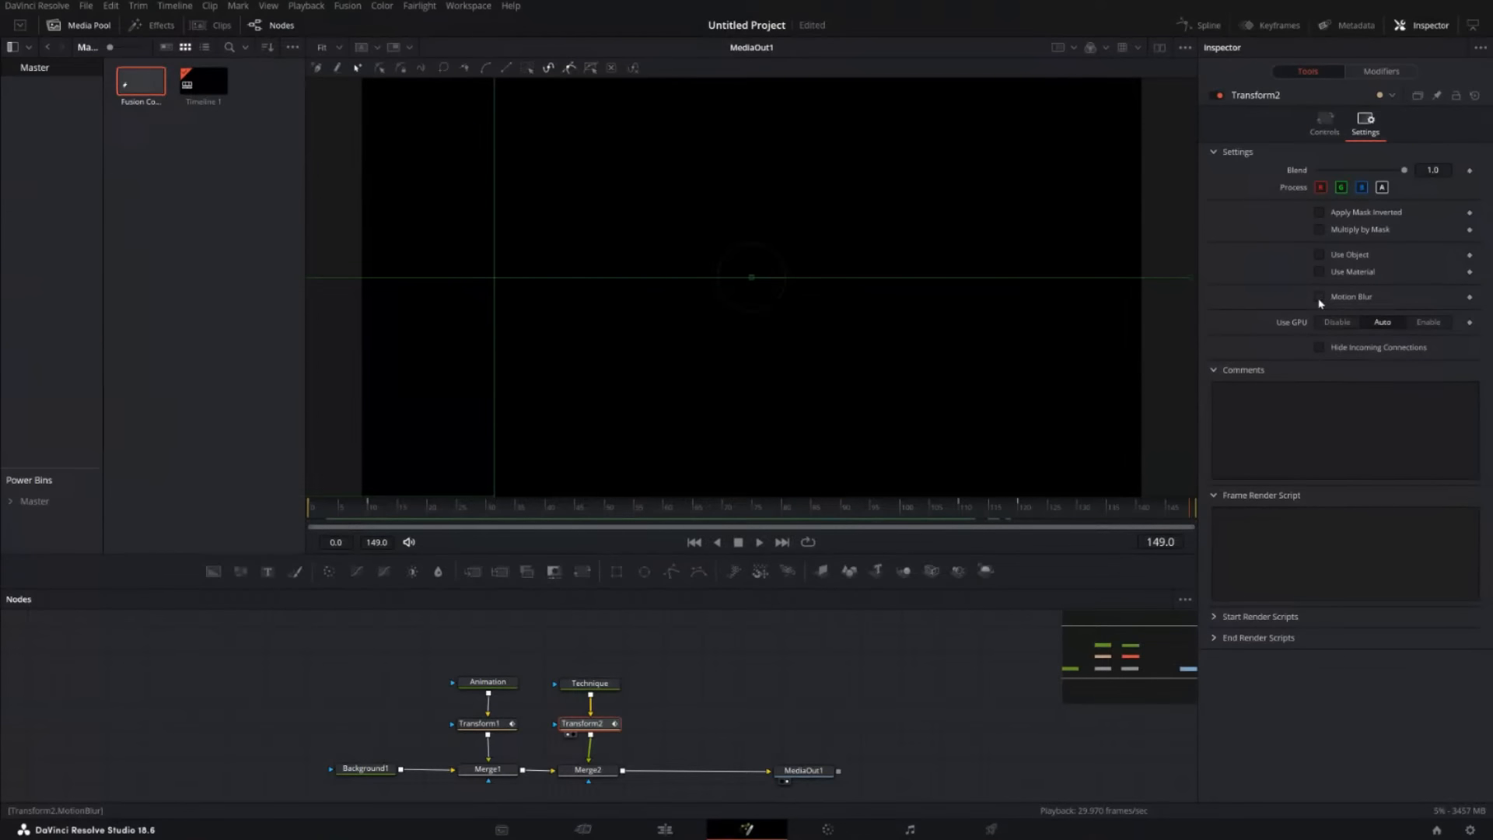
{"action": "left_click", "coordinate": [1319, 298]}
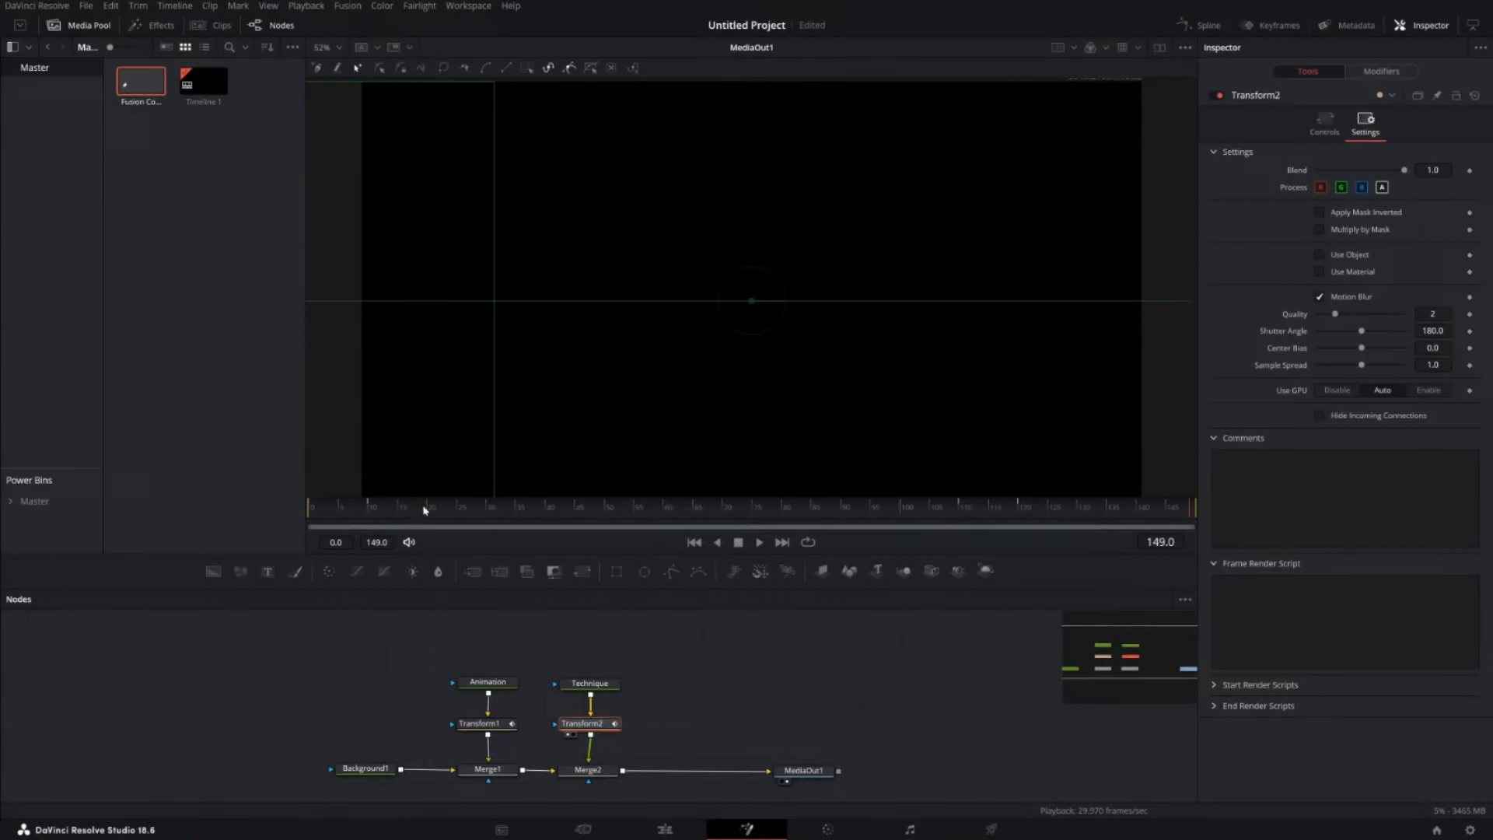
Examine the blur on both texts at frame 5, and play the animation from frame 0.
{"action": "left_click_drag", "start_coordinate": [425, 510], "coordinate": [309, 506]}
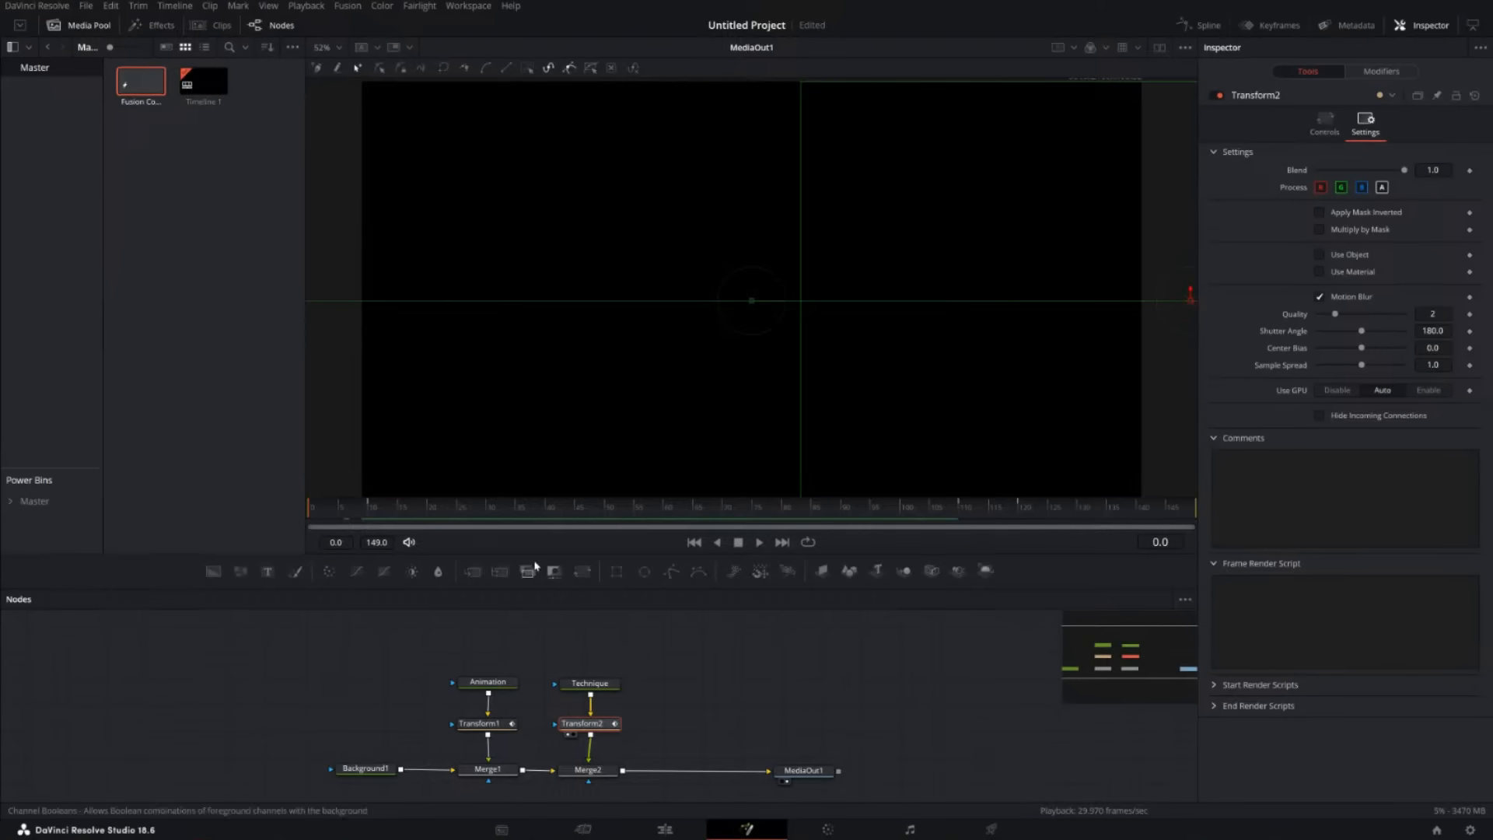
{"action": "left_click_drag", "start_coordinate": [315, 509], "coordinate": [340, 511]}
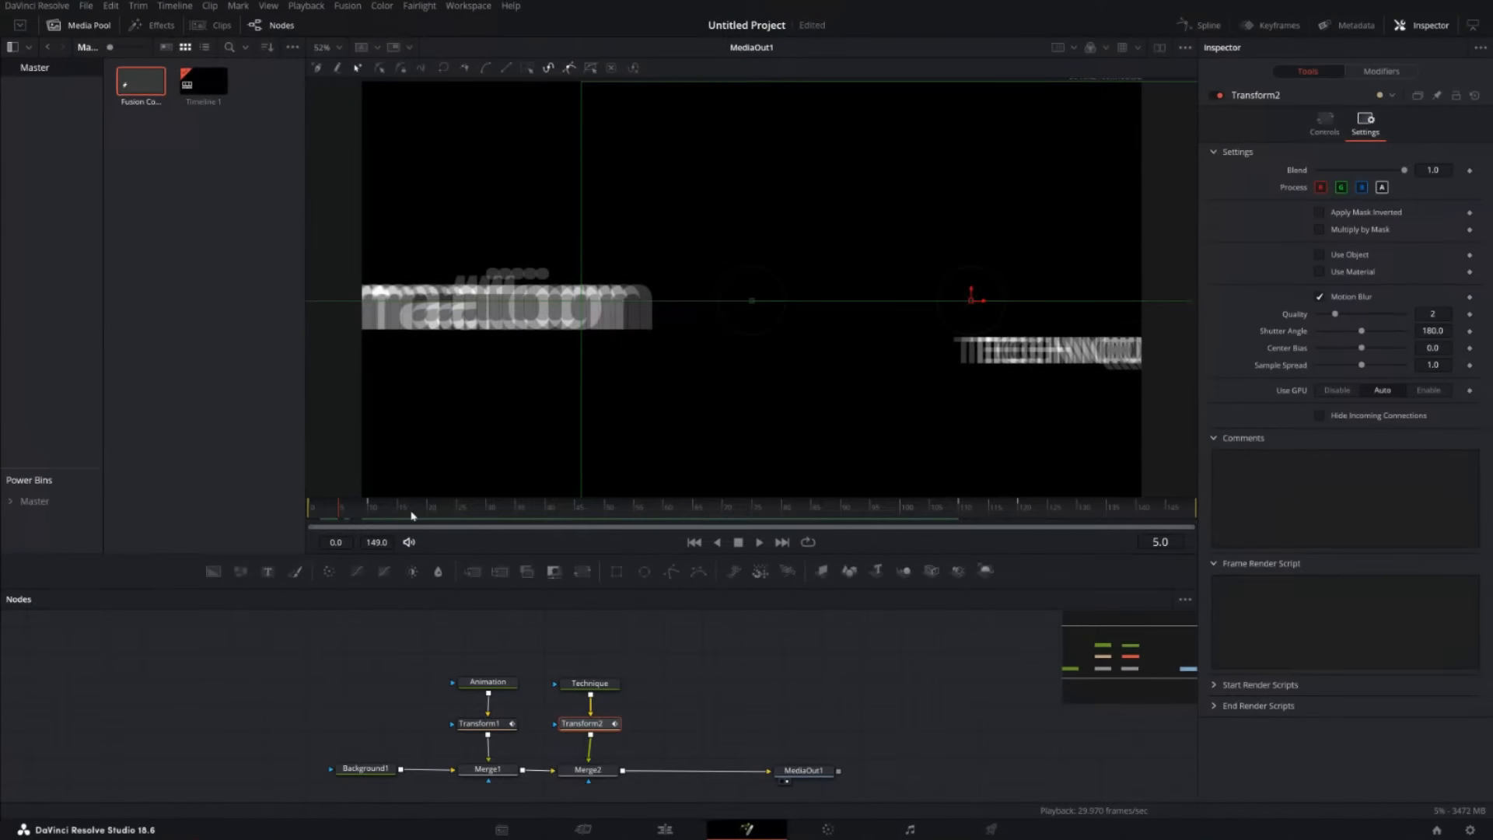
{"action": "left_click_drag", "start_coordinate": [407, 512], "coordinate": [217, 509]}
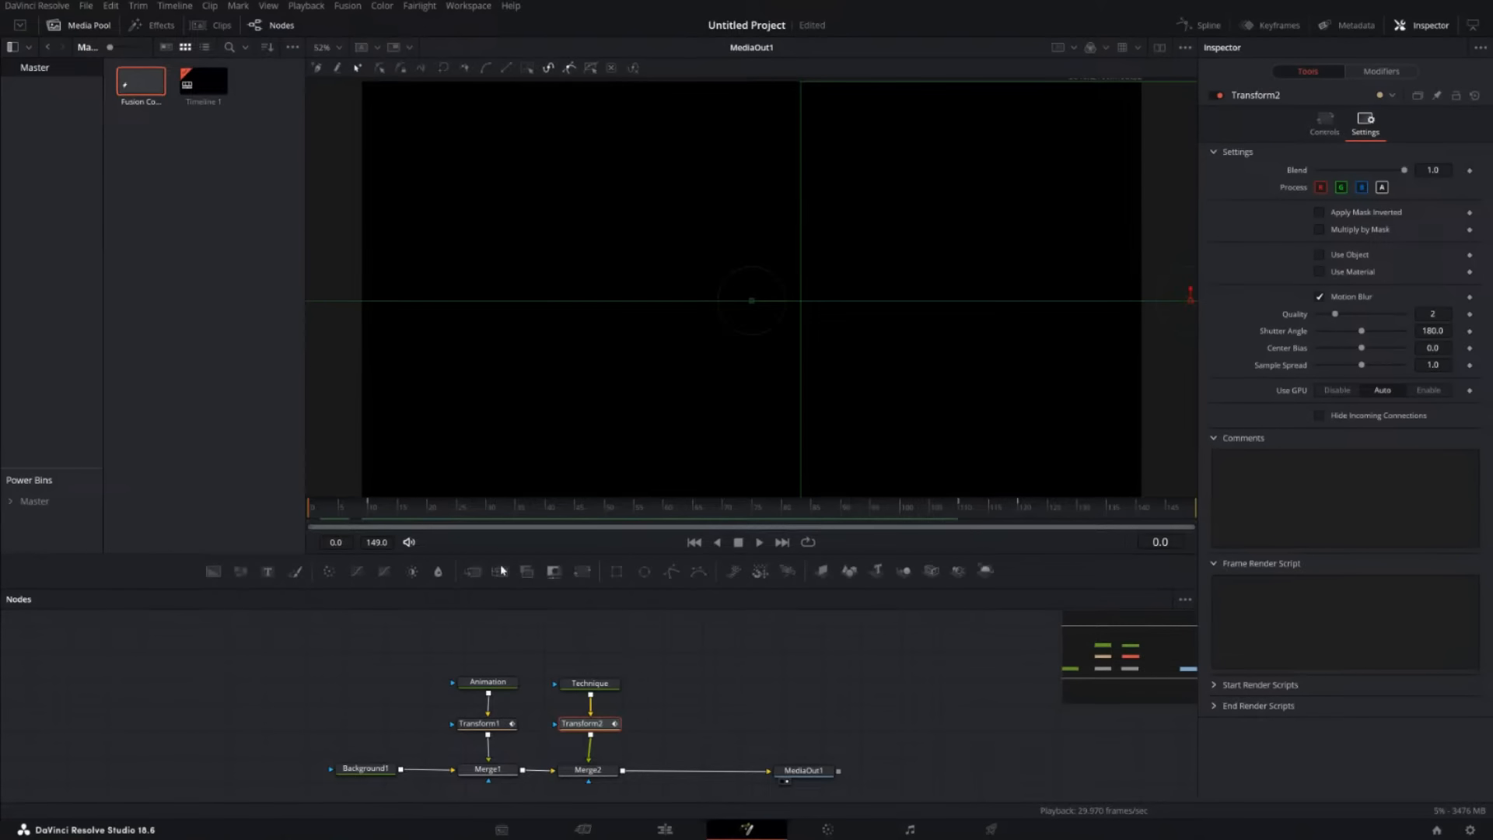
{"action": "left_click", "coordinate": [761, 542]}
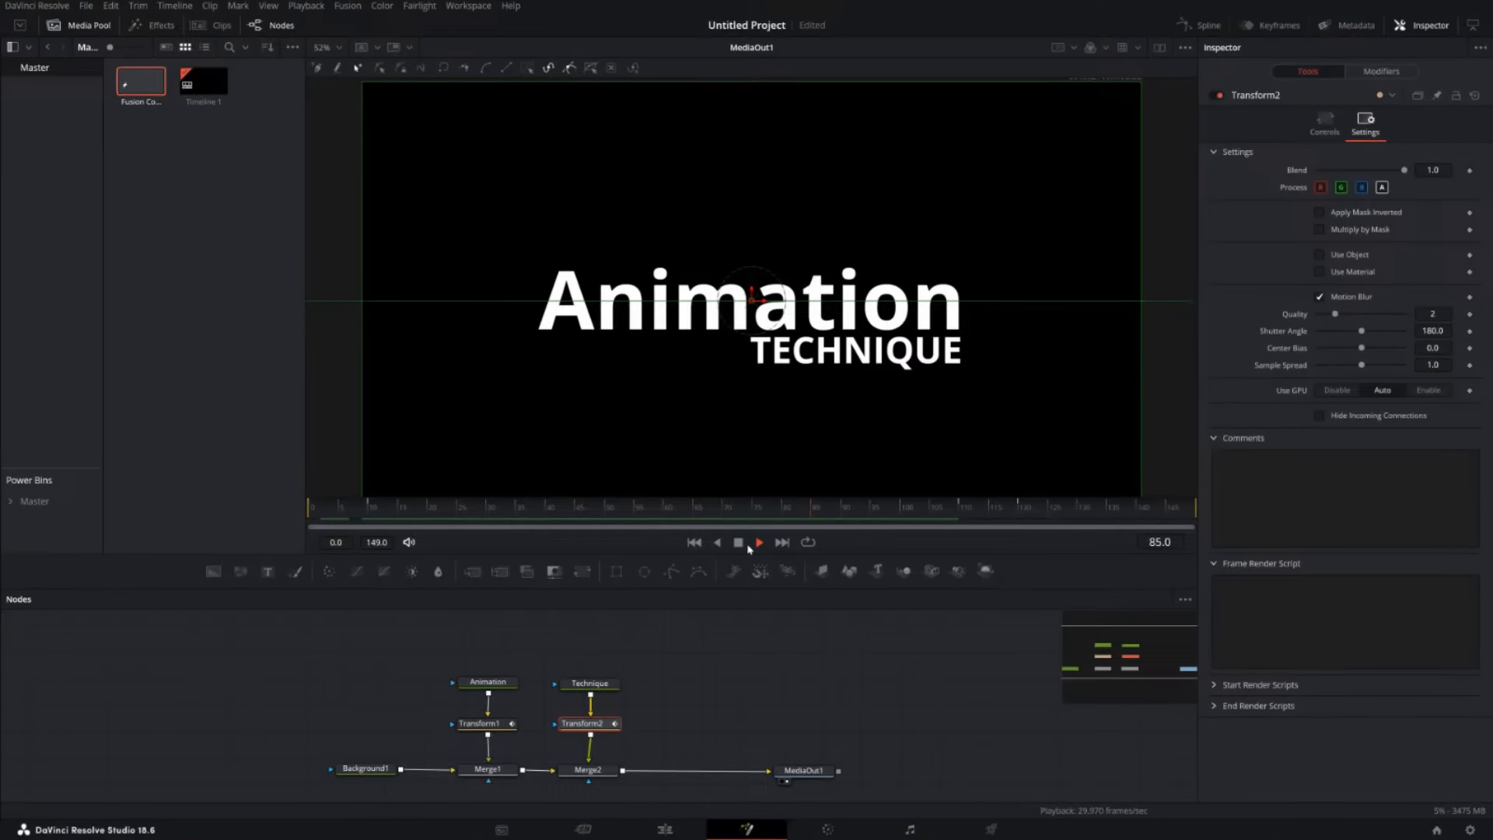
{"action": "left_click", "coordinate": [747, 546]}
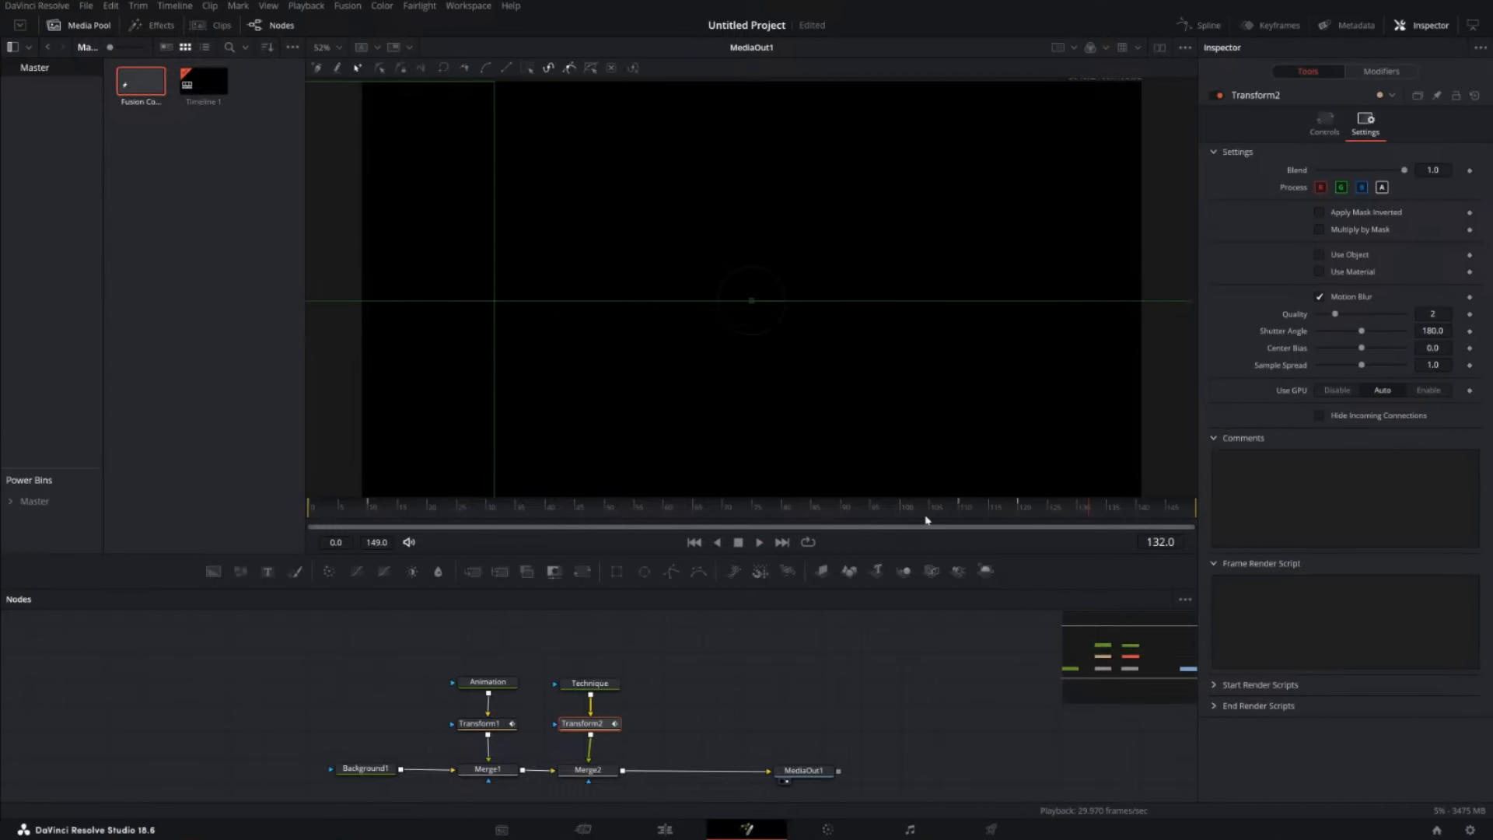
Check the motion blur of the texts' exit at frame 113 and save the project.
{"action": "left_click", "coordinate": [1001, 505]}
{"action": "left_click_drag", "start_coordinate": [1001, 507], "coordinate": [982, 510]}
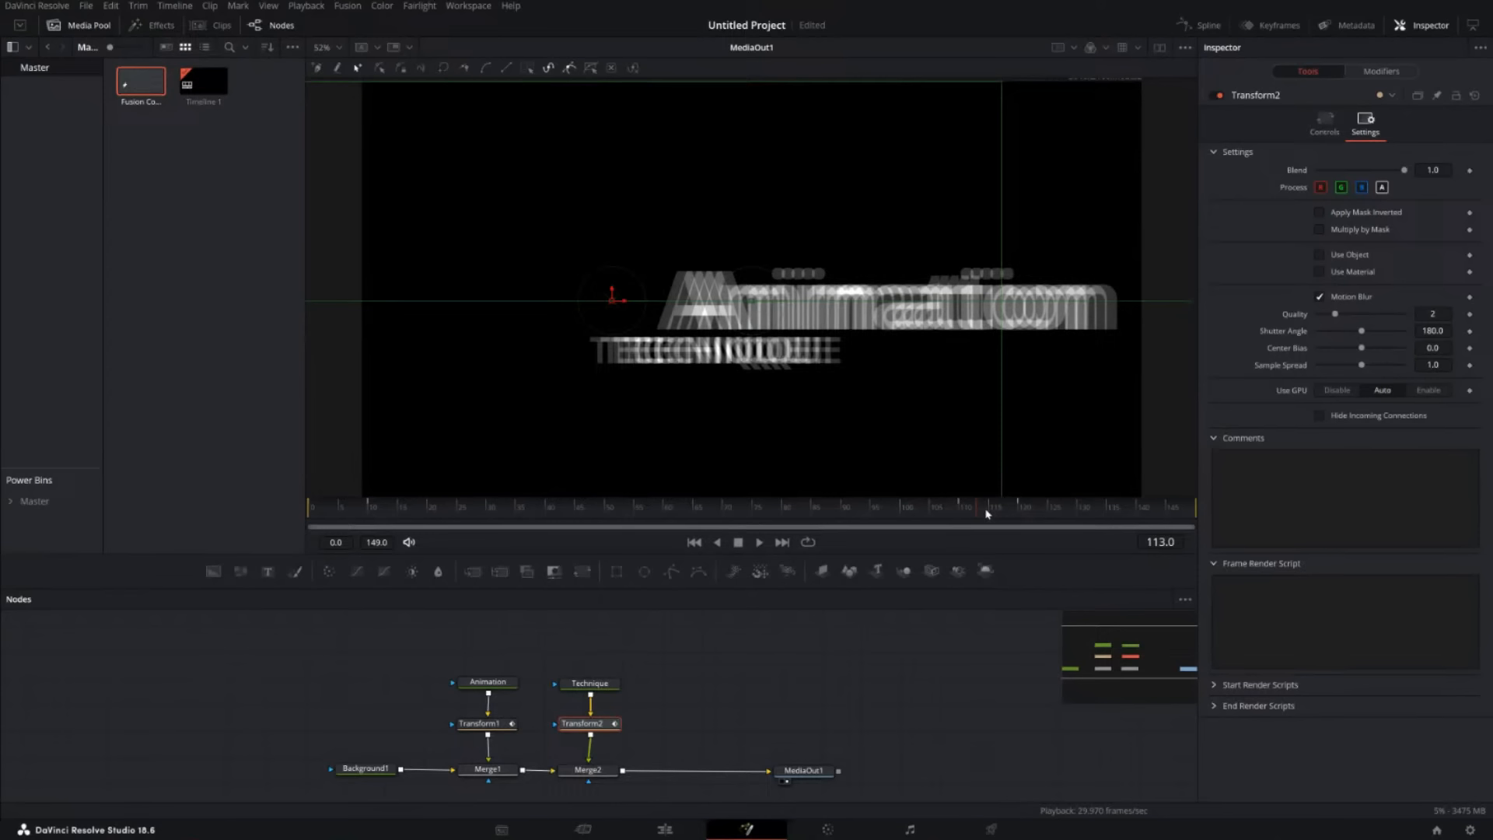
{"action": "key", "text": "ctrl+s"}
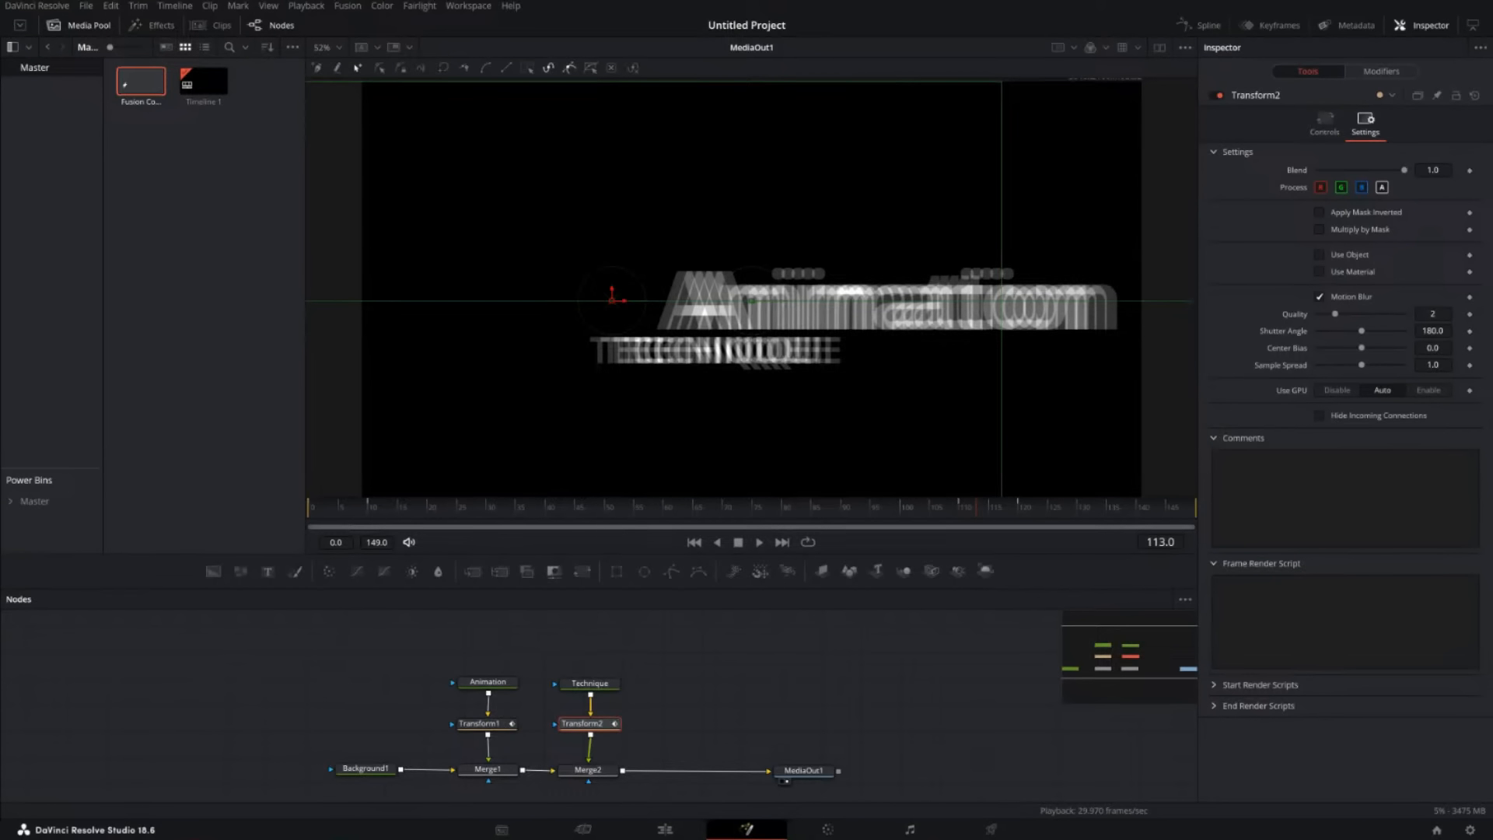
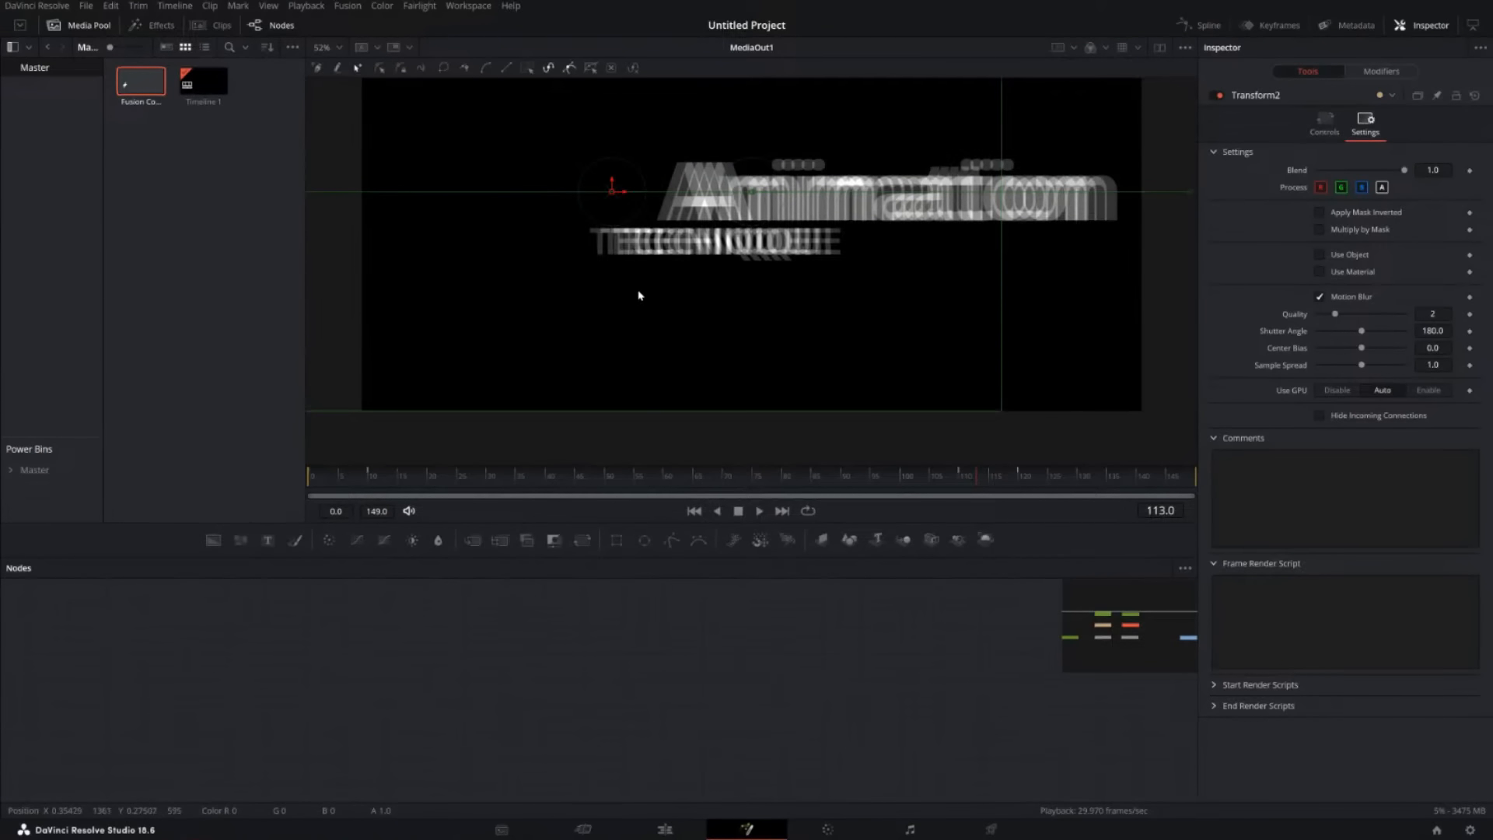
Fit the image to the viewer and replay the animation from frame 0, leaving the playhead at frame 44.
{"action": "left_click", "coordinate": [330, 47]}
{"action": "left_click", "coordinate": [327, 70]}
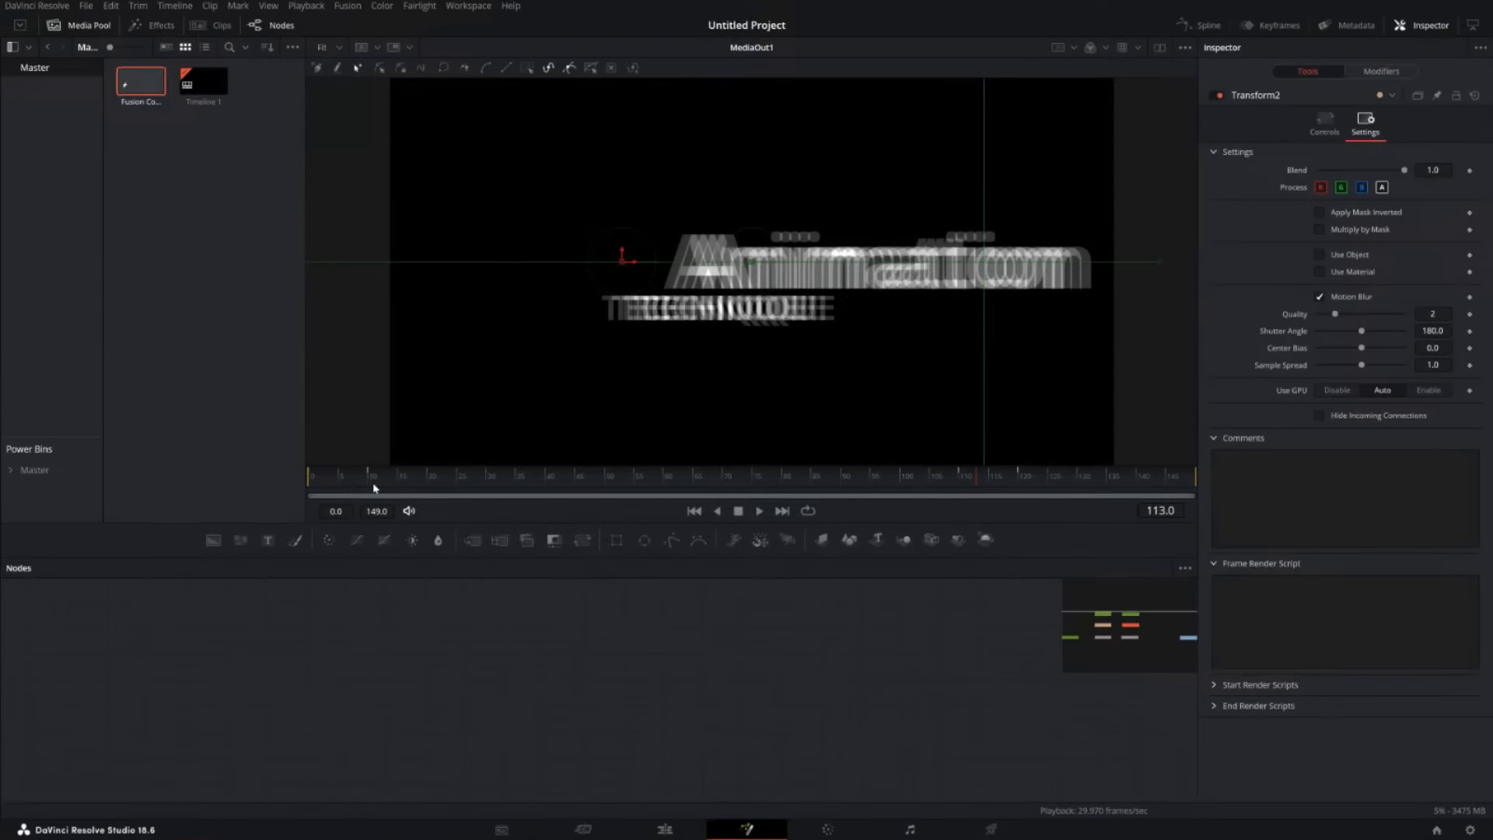
{"action": "left_click_drag", "start_coordinate": [373, 487], "coordinate": [300, 477]}
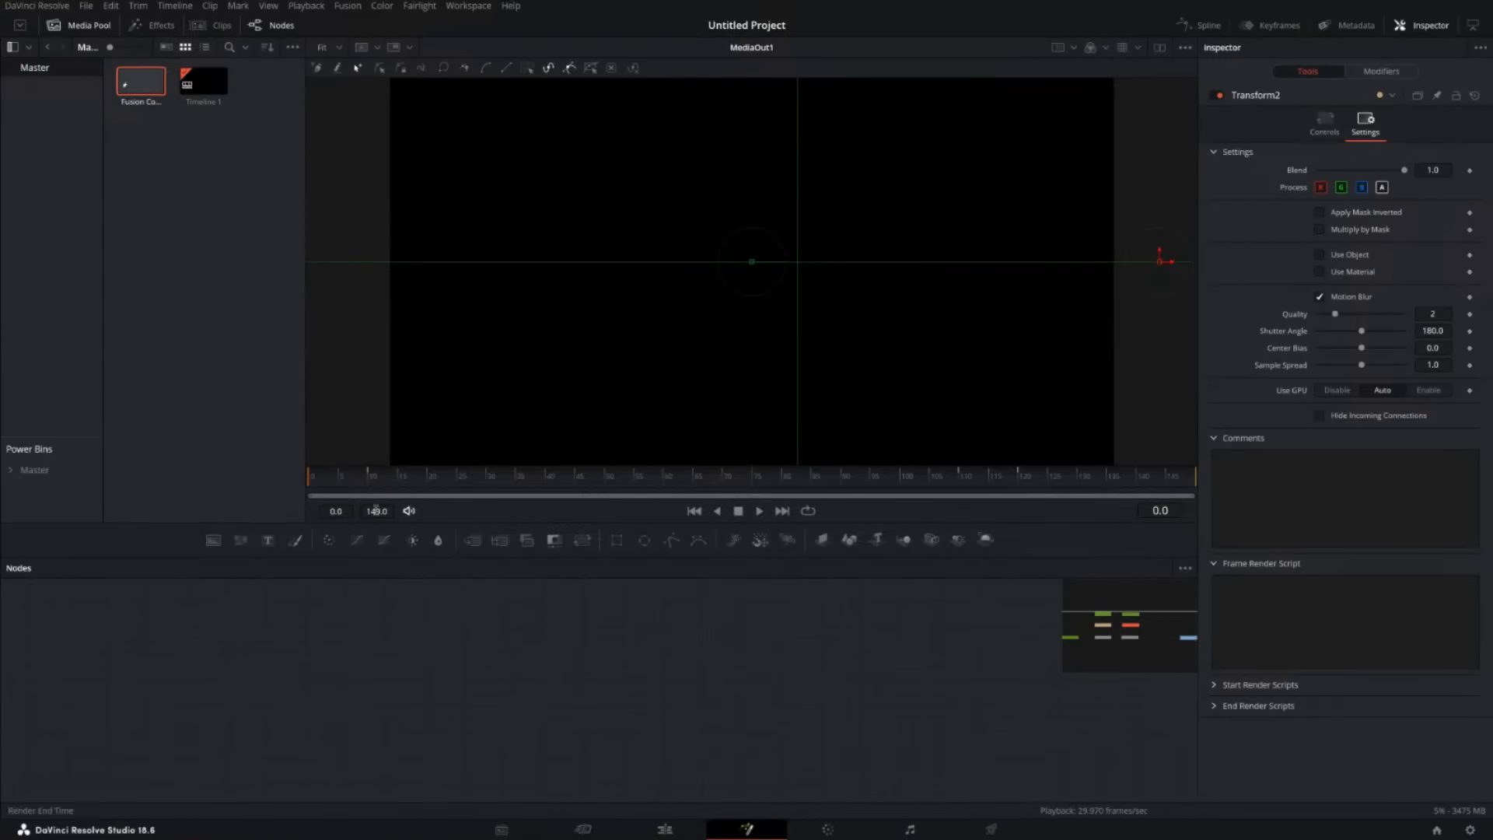
{"action": "left_click", "coordinate": [759, 511]}
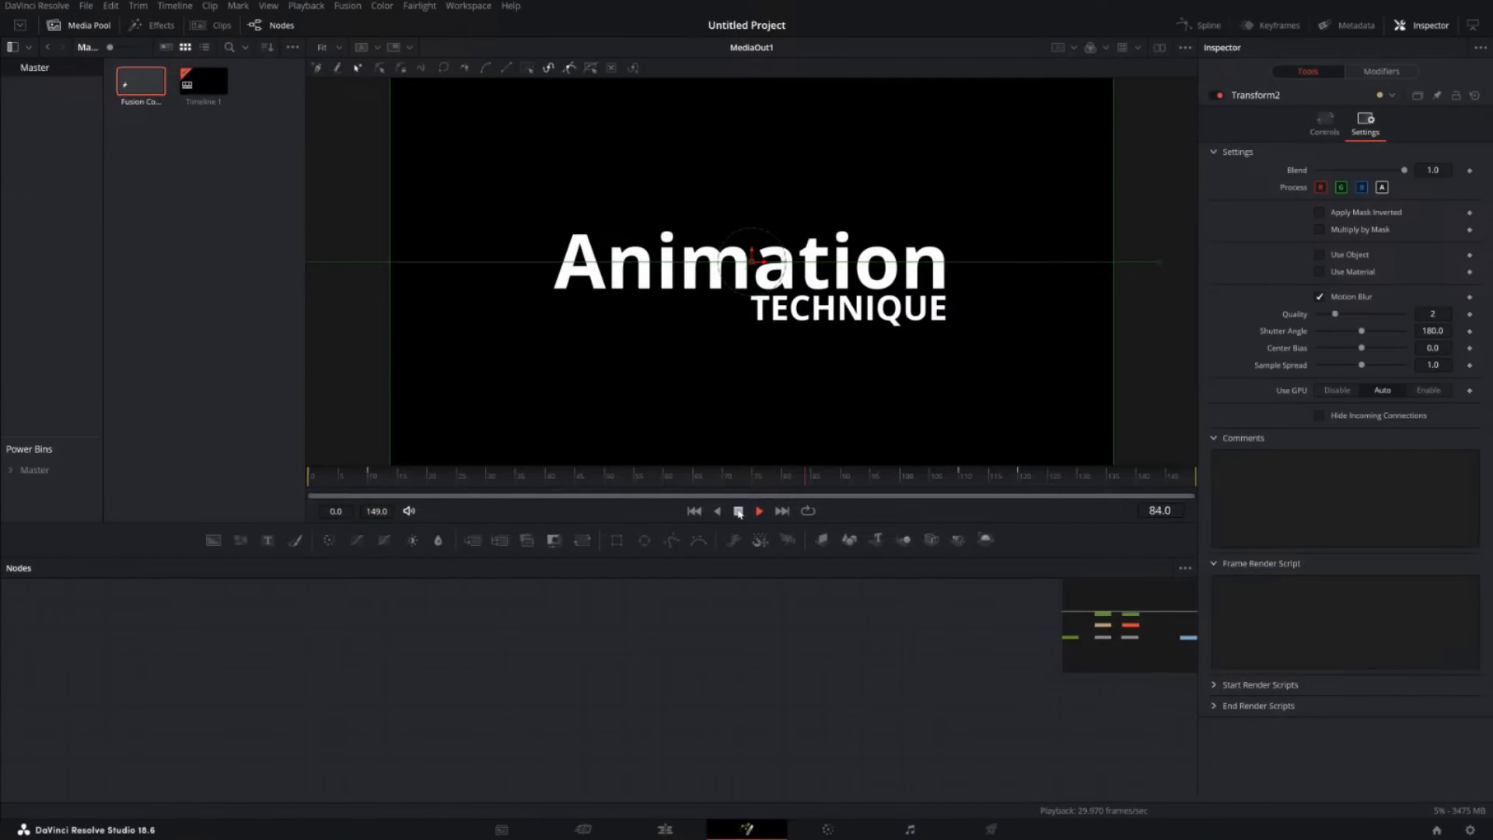
{"action": "left_click", "coordinate": [739, 511]}
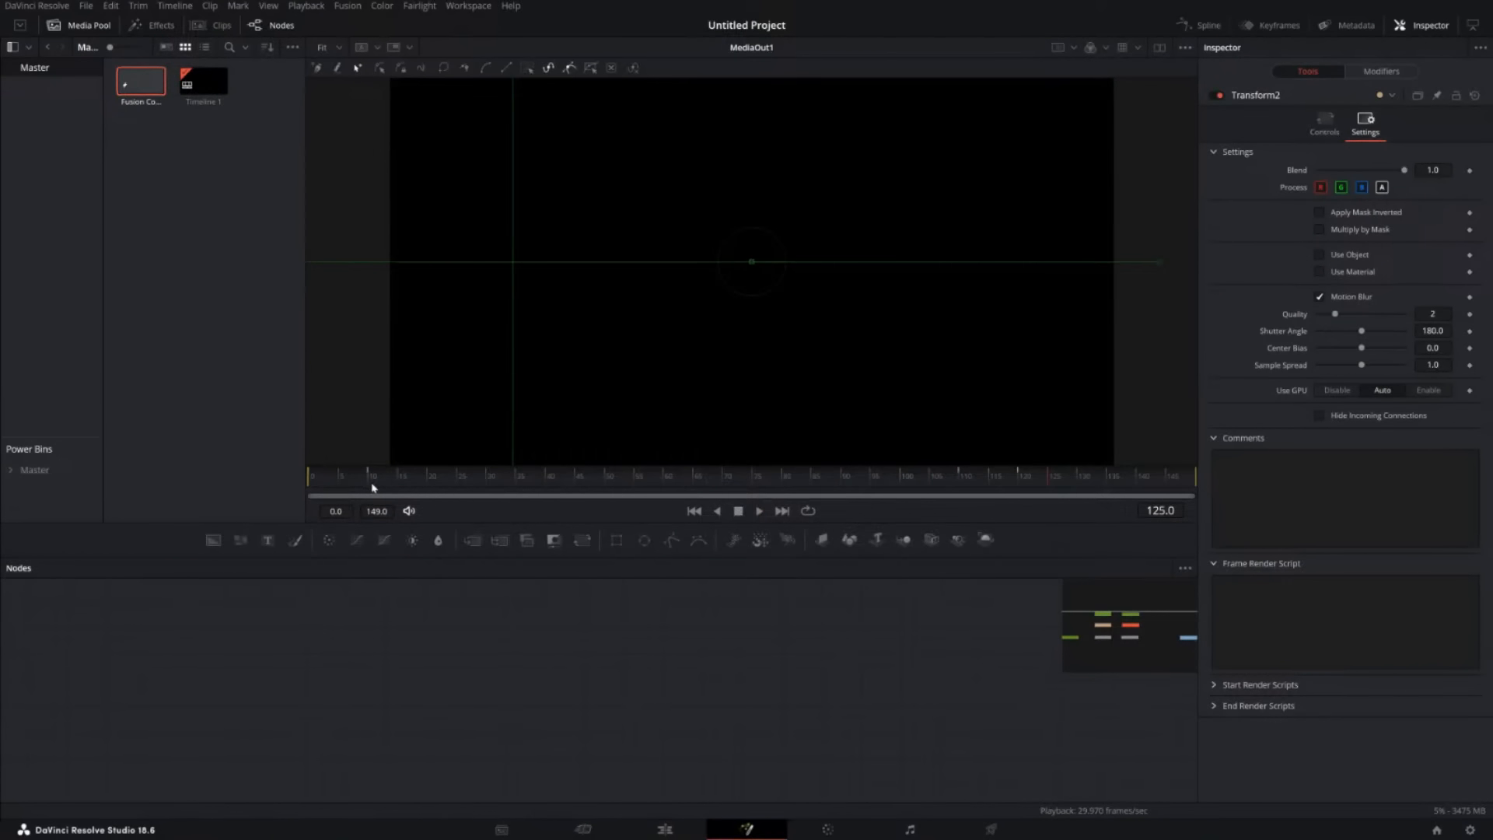
{"action": "left_click_drag", "start_coordinate": [321, 484], "coordinate": [575, 492]}
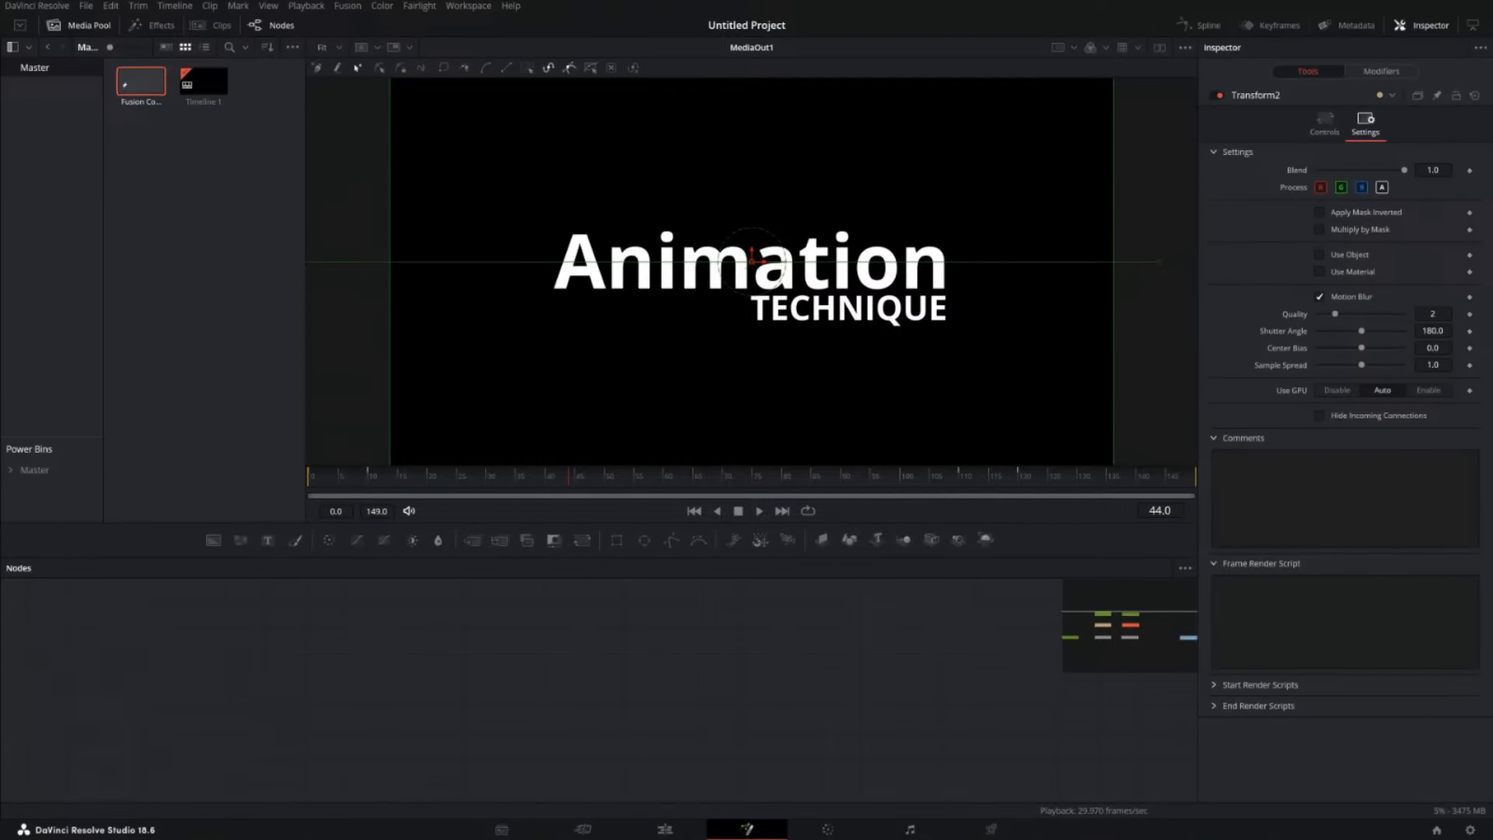
Enlarge the node area to show the whole node chain, and scrub the intro up to frame 45.
{"action": "scroll", "coordinate": [558, 431], "scroll_direction": "down", "scroll_amount": 3}
{"action": "scroll", "coordinate": [560, 599], "scroll_direction": "down", "scroll_amount": 5}
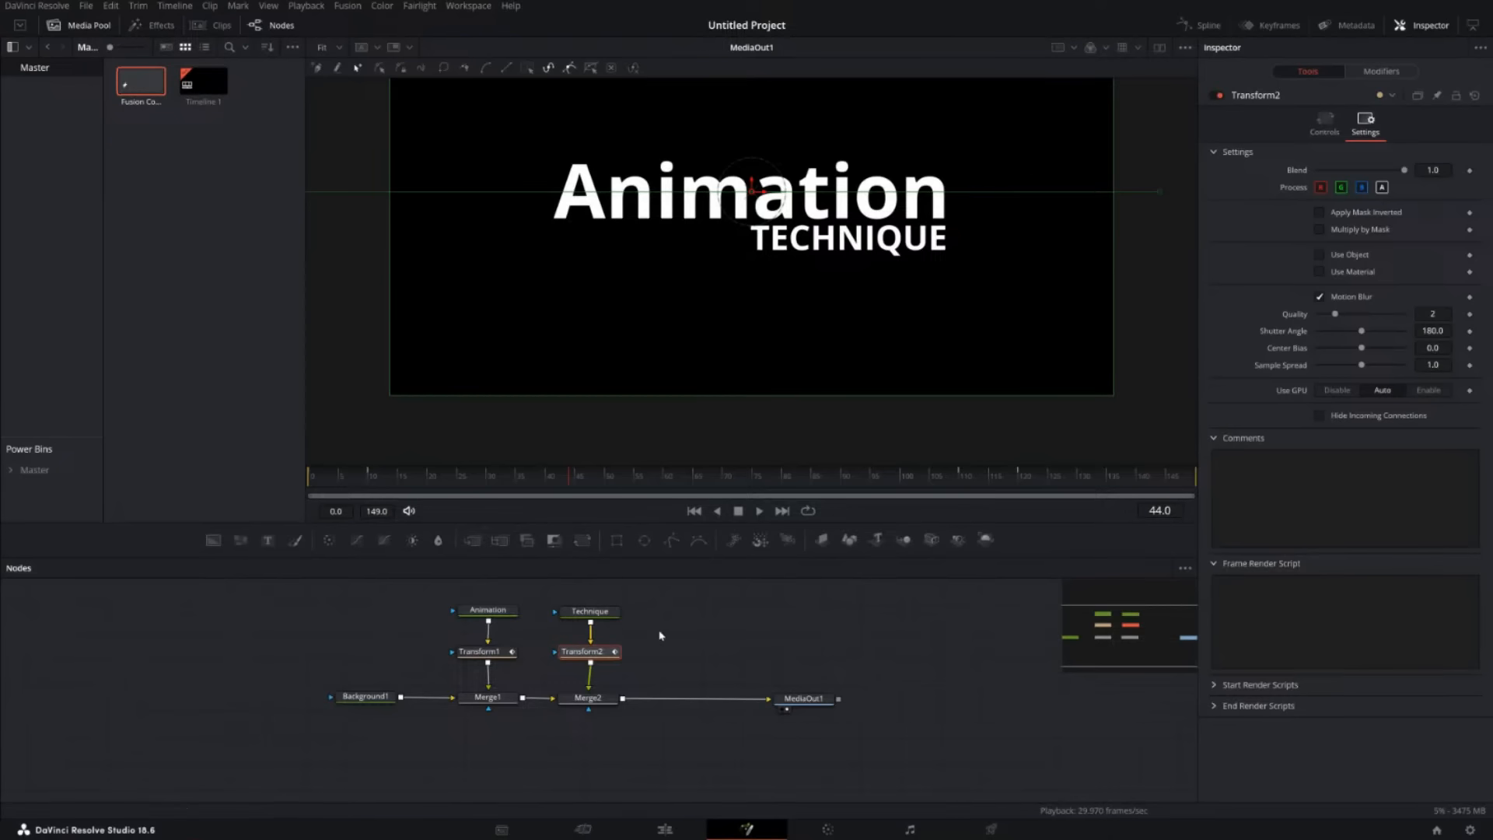
{"action": "scroll", "coordinate": [662, 632], "scroll_direction": "up", "scroll_amount": 1}
{"action": "left_click_drag", "start_coordinate": [653, 552], "coordinate": [629, 410]}
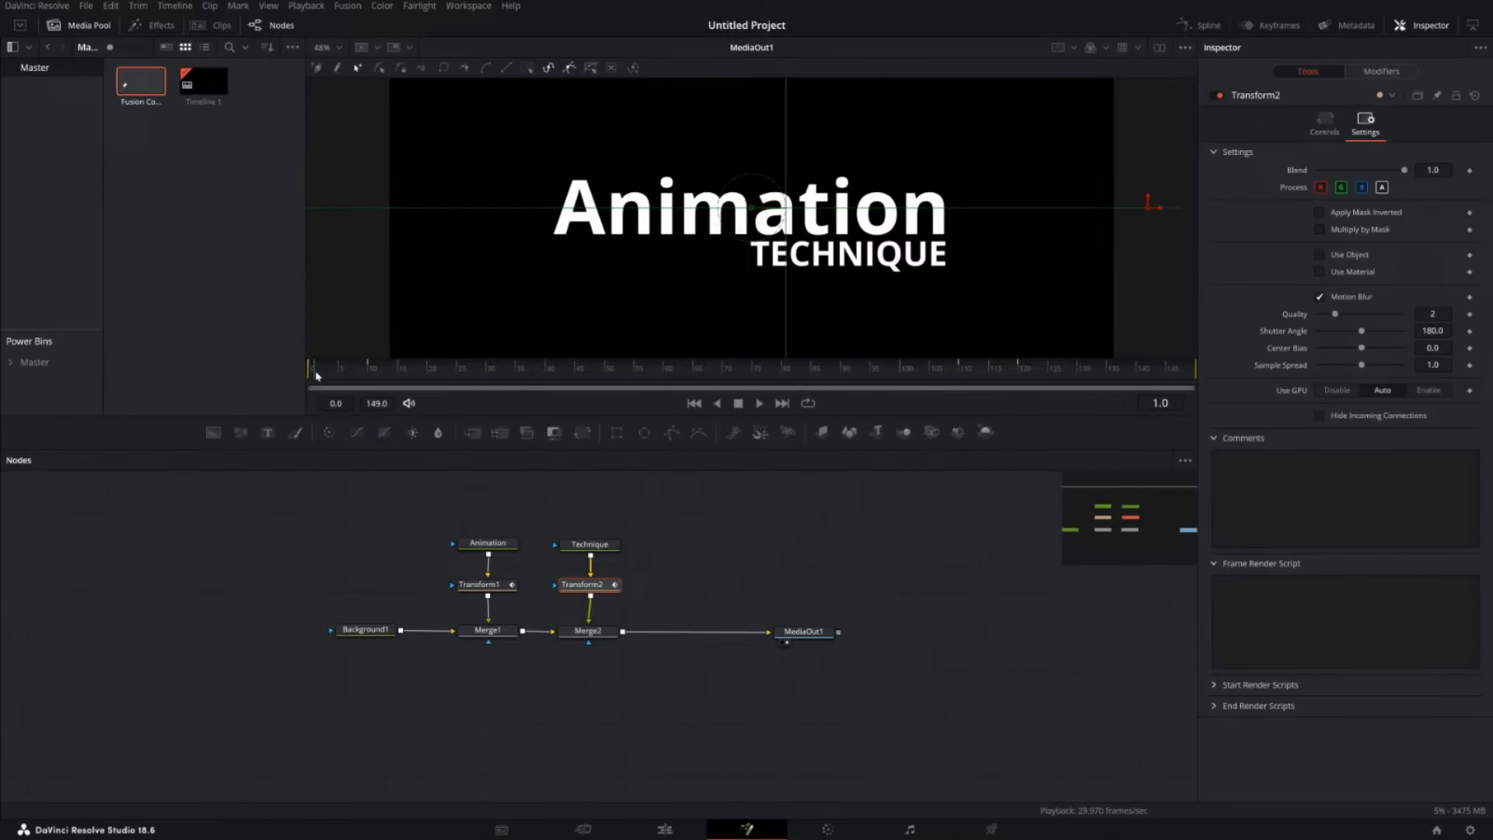
{"action": "left_click_drag", "start_coordinate": [315, 374], "coordinate": [584, 382]}
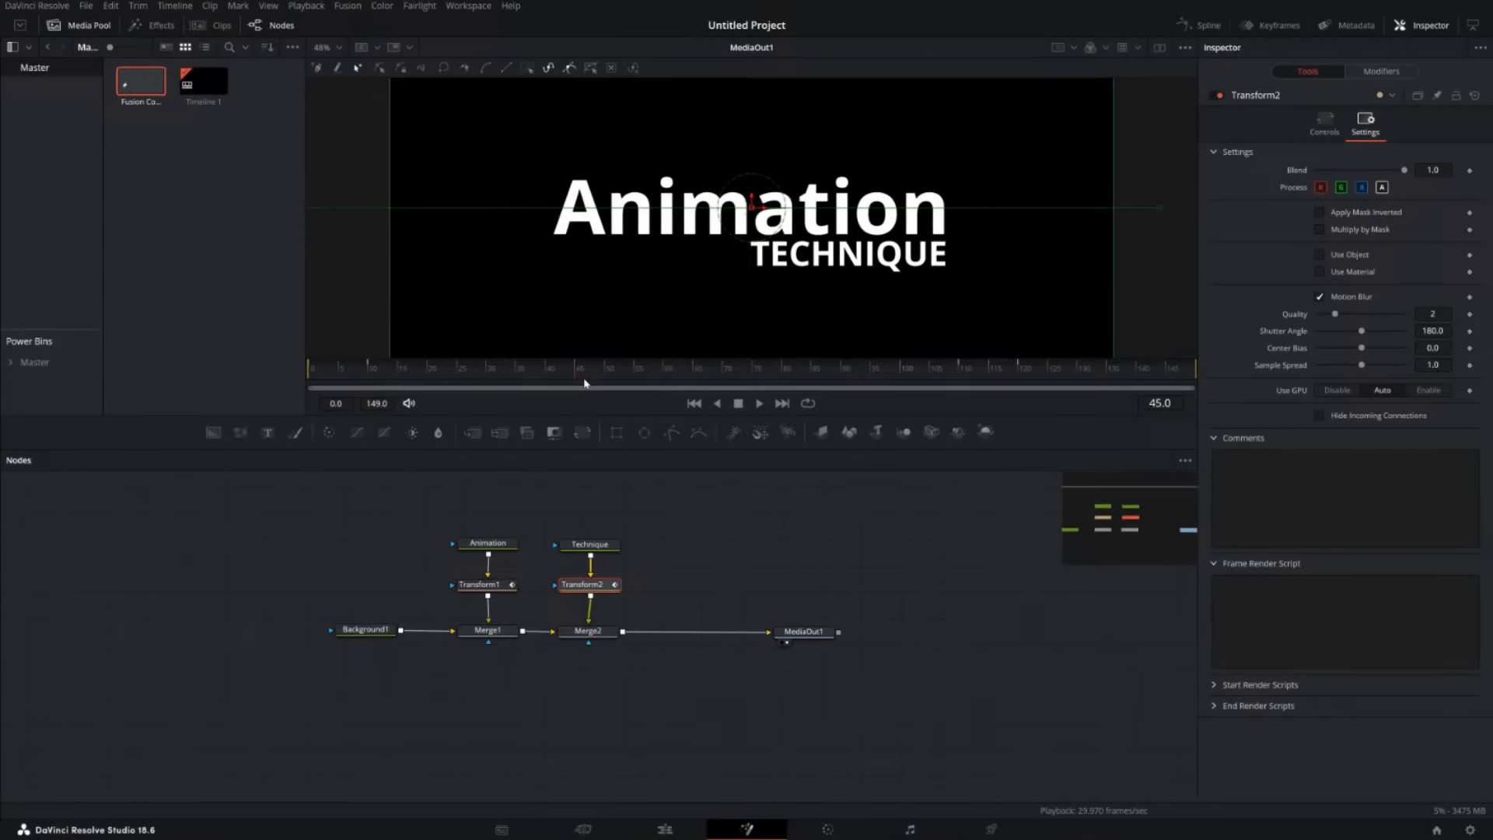
{"action": "key", "text": "ctrl+1"}
{"action": "left_click", "coordinate": [584, 380]}
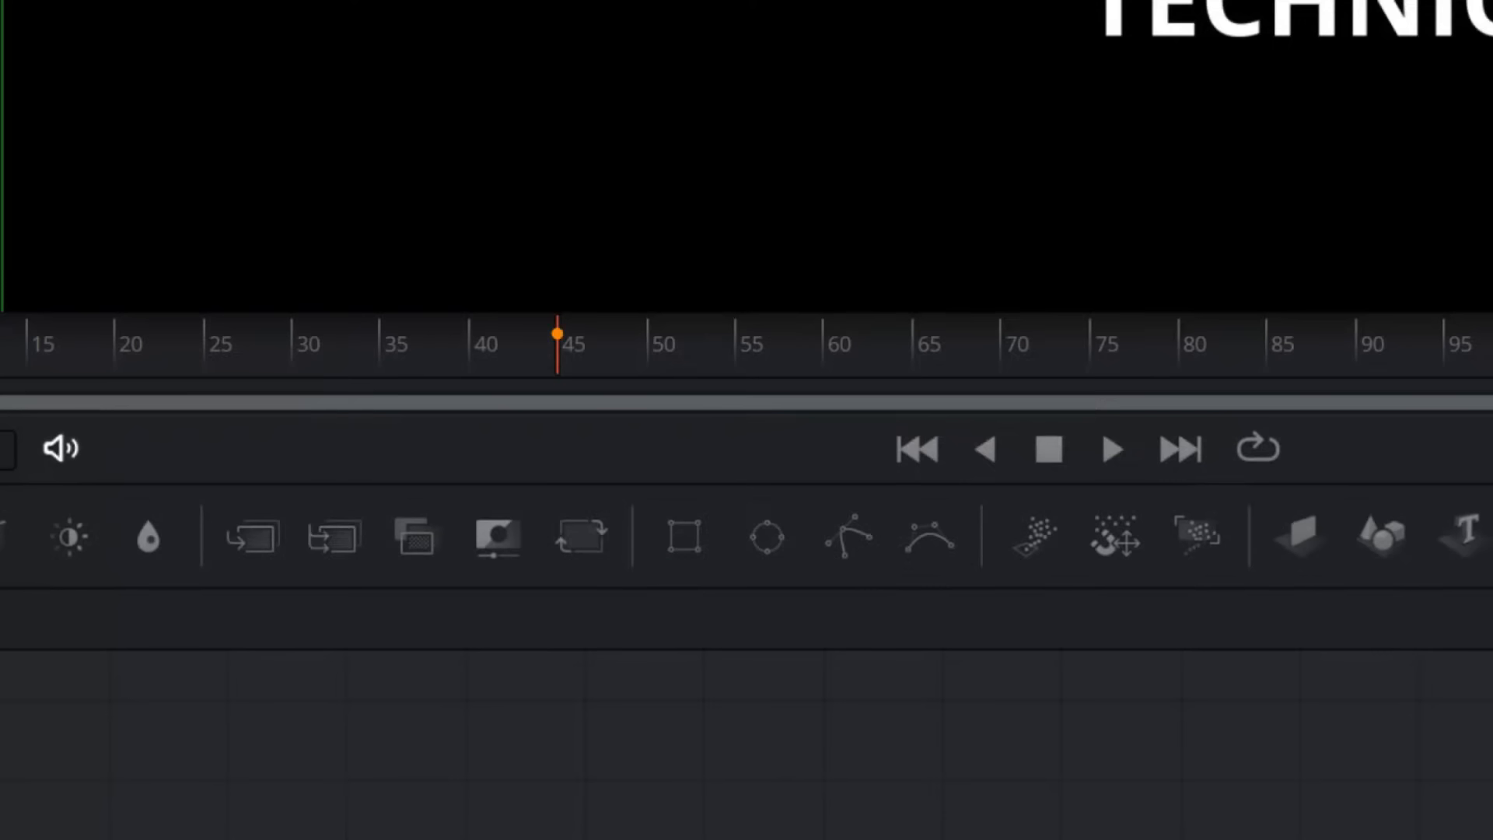
{"action": "mouse_move", "coordinate": [548, 260]}
{"action": "left_mouse_down"}
{"action": "mouse_move", "coordinate": [572, 411]}
{"action": "mouse_move", "coordinate": [531, 289]}
{"action": "left_mouse_up"}
{"action": "key", "text": "Escape"}
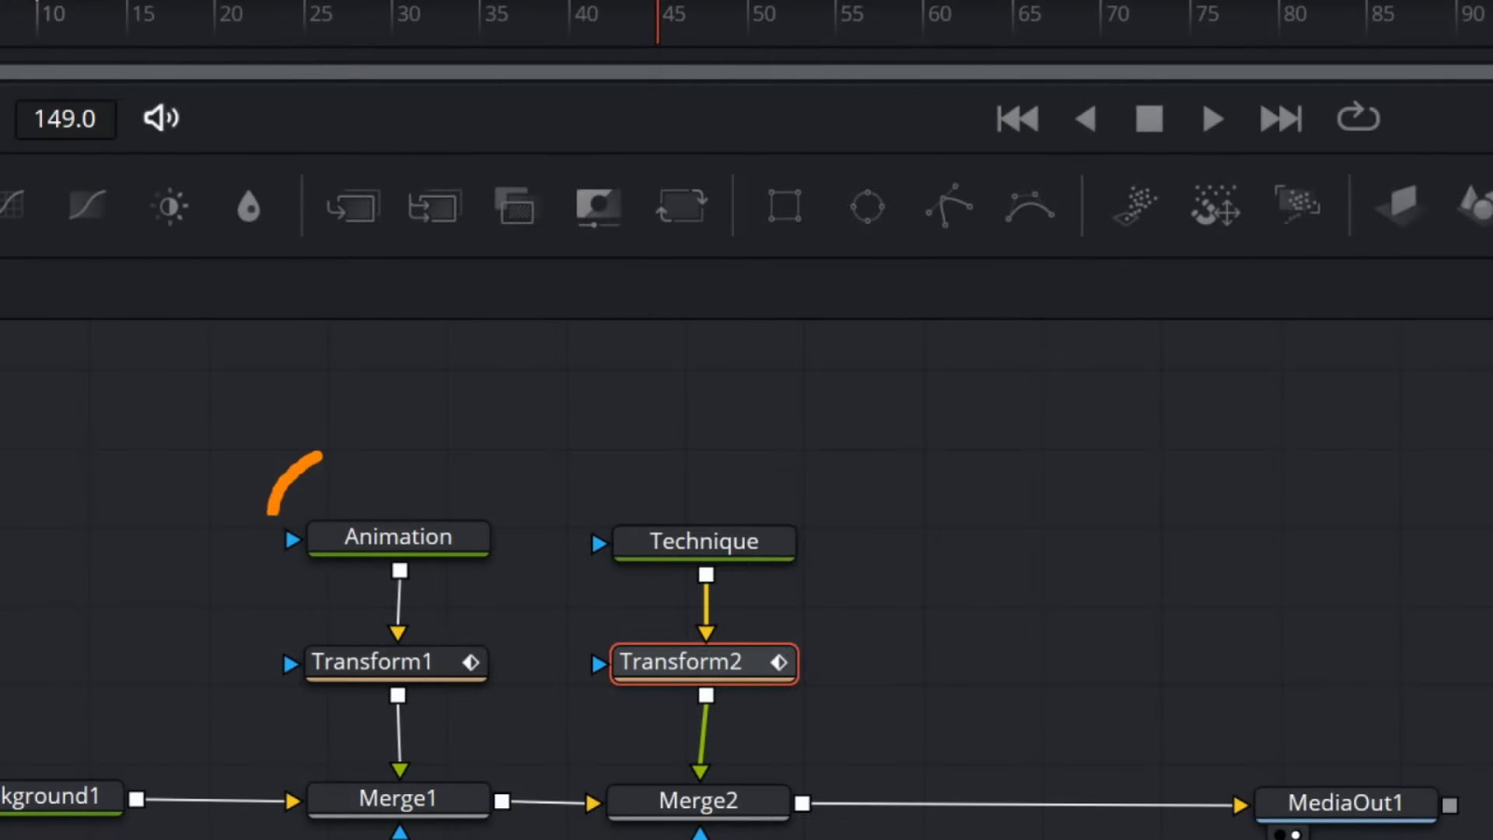
{"action": "mouse_move", "coordinate": [271, 511]}
{"action": "left_mouse_down"}
{"action": "mouse_move", "coordinate": [536, 522]}
{"action": "mouse_move", "coordinate": [307, 449]}
{"action": "left_mouse_up"}
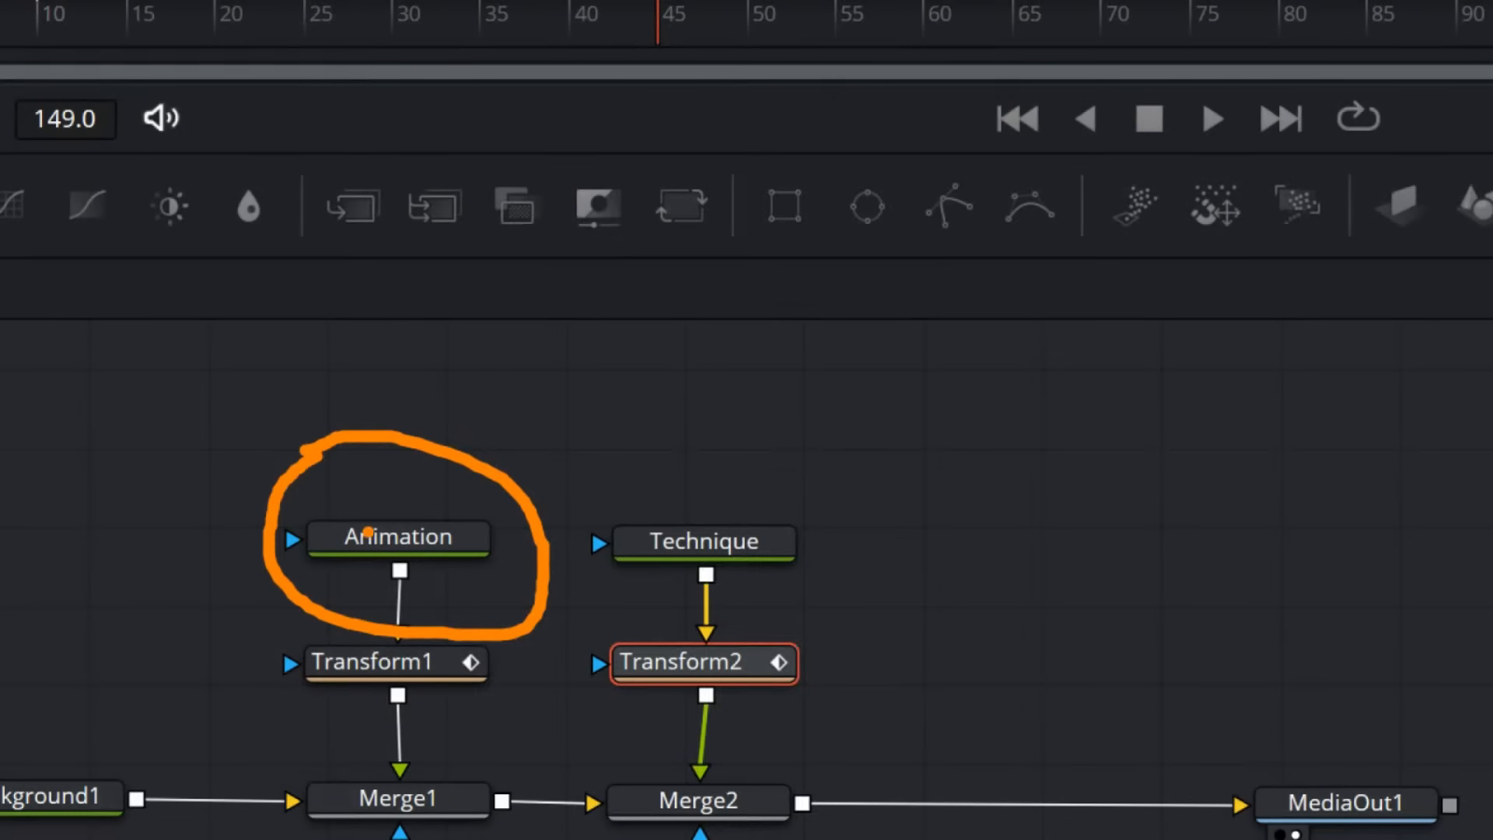
{"action": "mouse_move", "coordinate": [393, 492]}
{"action": "left_mouse_down"}
{"action": "mouse_move", "coordinate": [395, 510]}
{"action": "mouse_move", "coordinate": [465, 473]}
{"action": "left_mouse_up"}
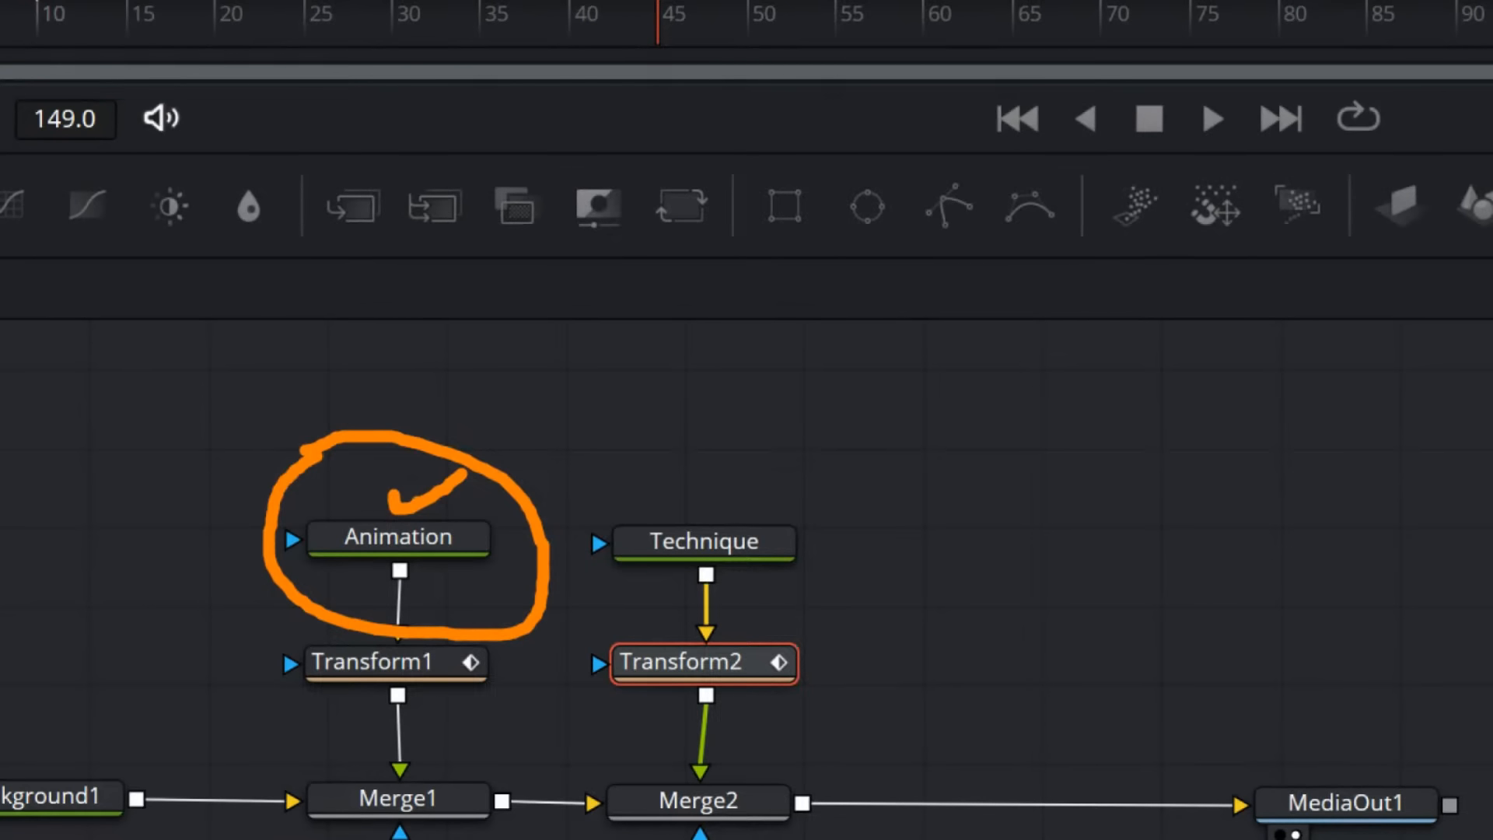
Select the Animation text node to show its text settings.
{"action": "left_click_drag", "start_coordinate": [396, 506], "coordinate": [450, 410]}
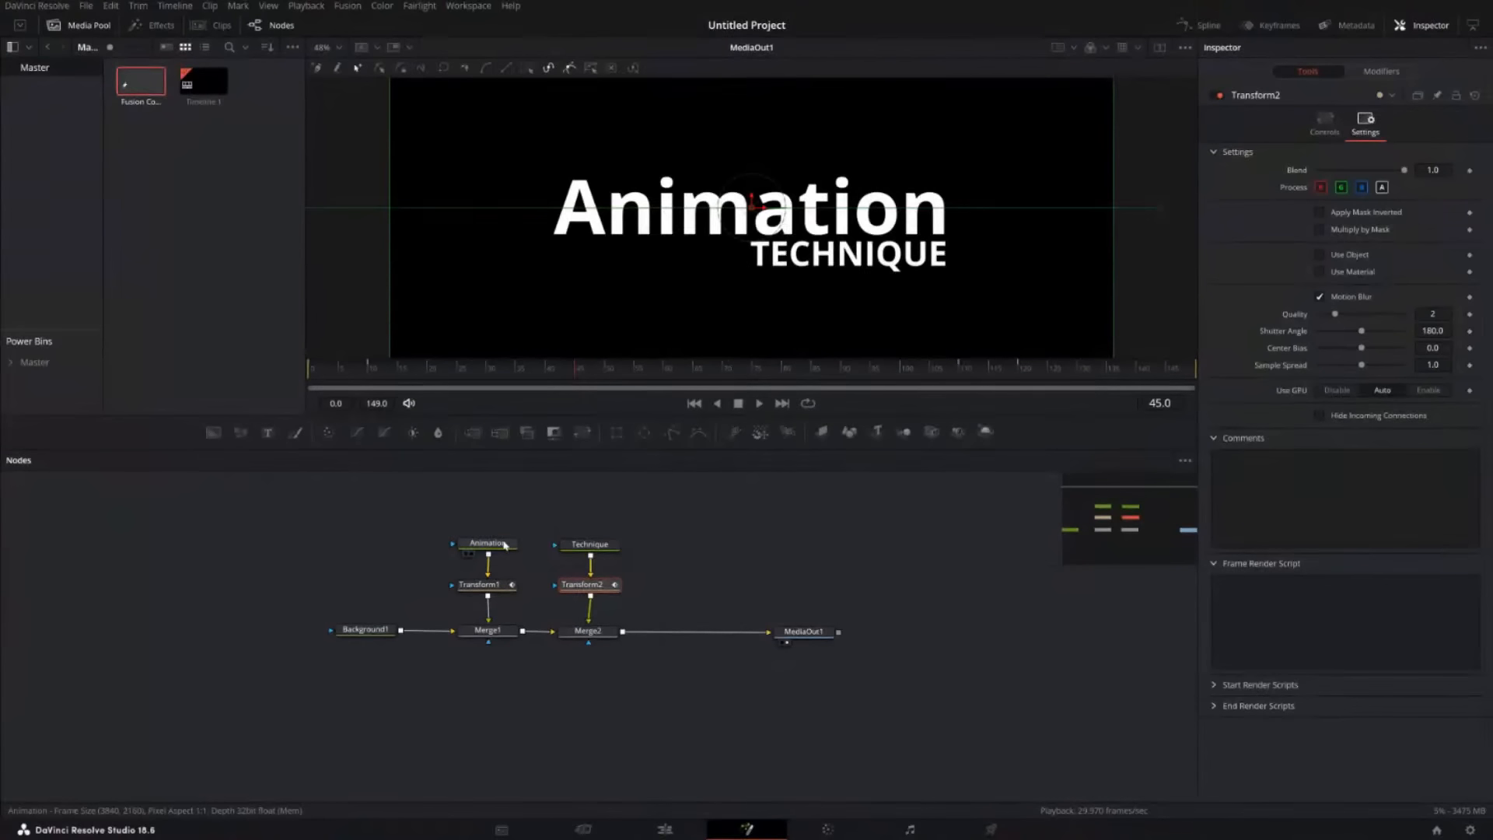
{"action": "left_click", "coordinate": [448, 539]}
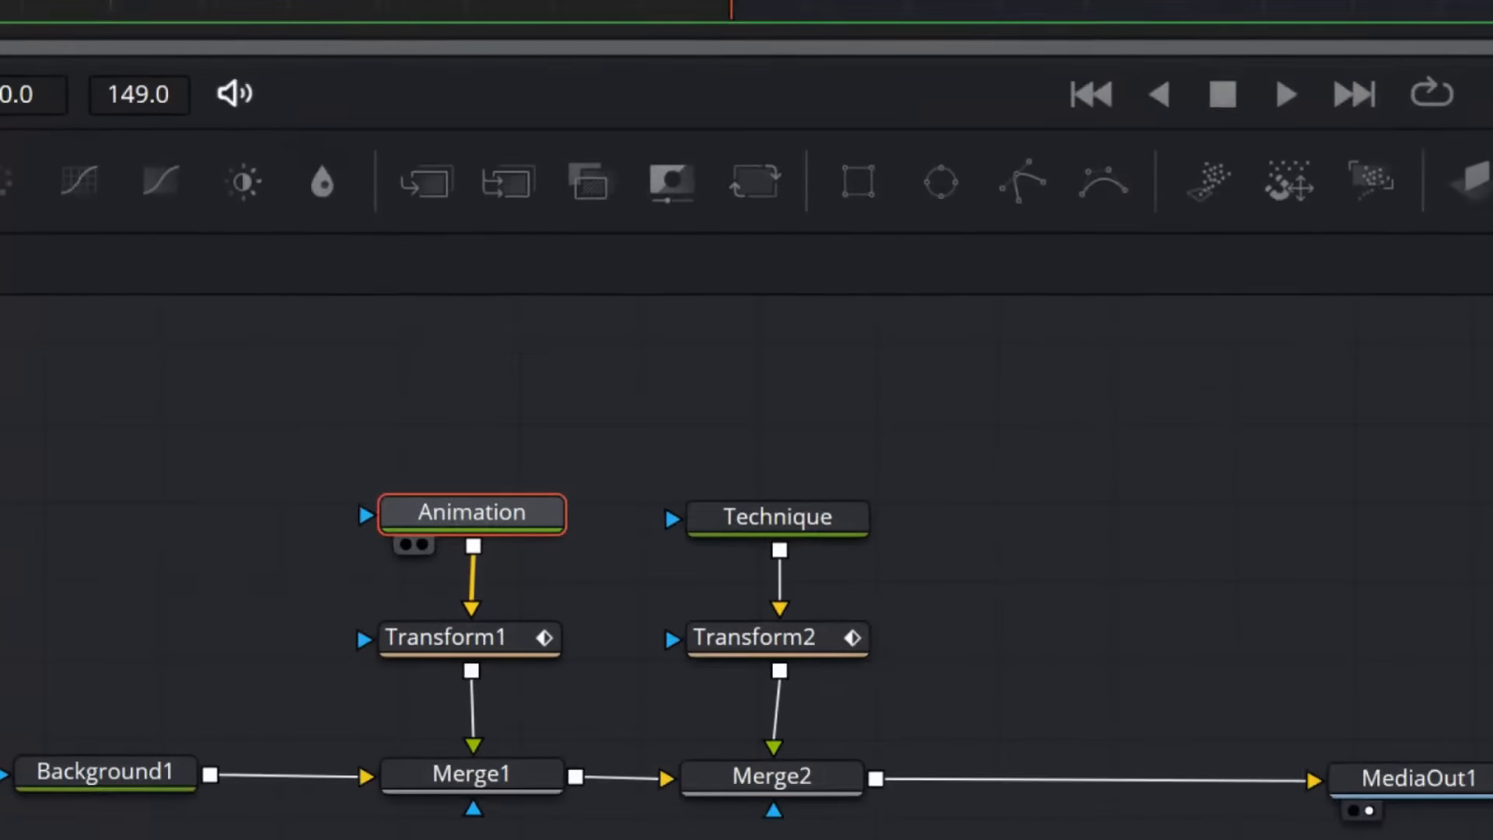
{"action": "left_click_drag", "start_coordinate": [487, 524], "coordinate": [515, 573]}
{"action": "mouse_move", "coordinate": [546, 658]}
{"action": "left_mouse_down"}
{"action": "mouse_move", "coordinate": [516, 502]}
{"action": "mouse_move", "coordinate": [402, 498]}
{"action": "left_mouse_up"}
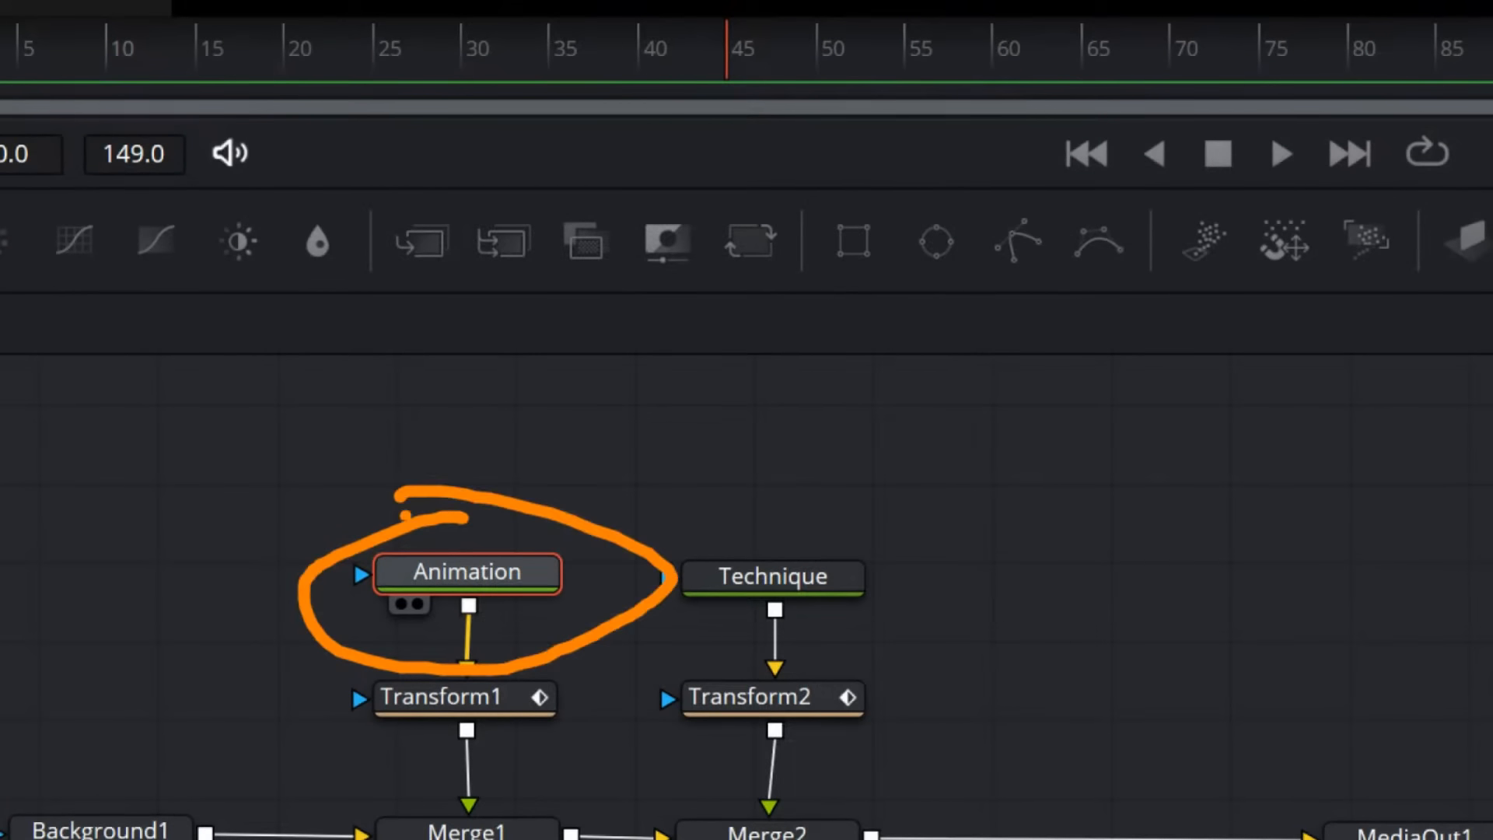
{"action": "key", "text": "Escape"}
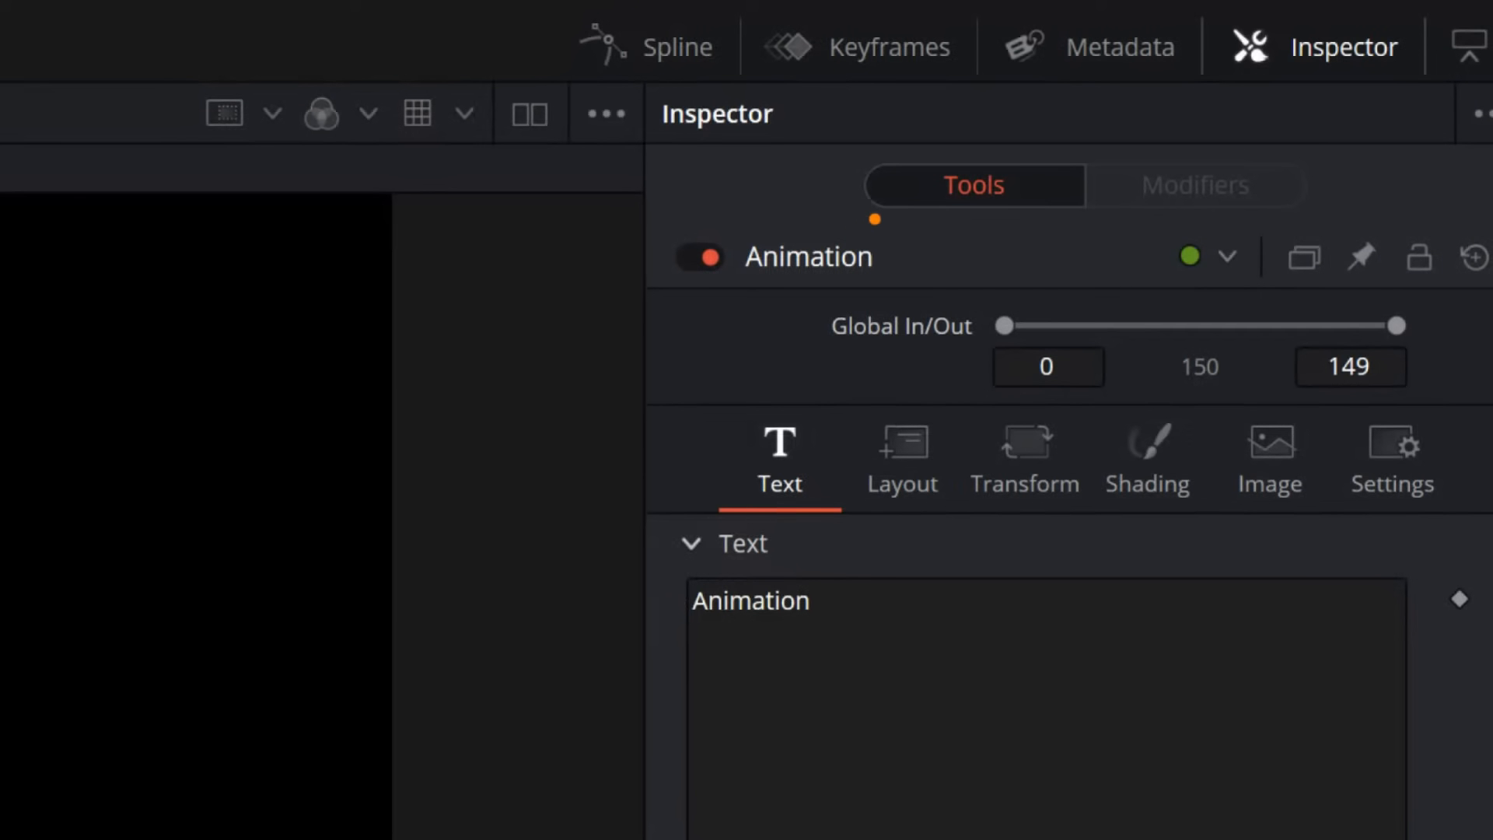
{"action": "mouse_move", "coordinate": [974, 151]}
{"action": "left_mouse_down"}
{"action": "mouse_move", "coordinate": [885, 198]}
{"action": "mouse_move", "coordinate": [986, 221]}
{"action": "mouse_move", "coordinate": [1025, 152]}
{"action": "mouse_move", "coordinate": [972, 146]}
{"action": "left_mouse_up"}
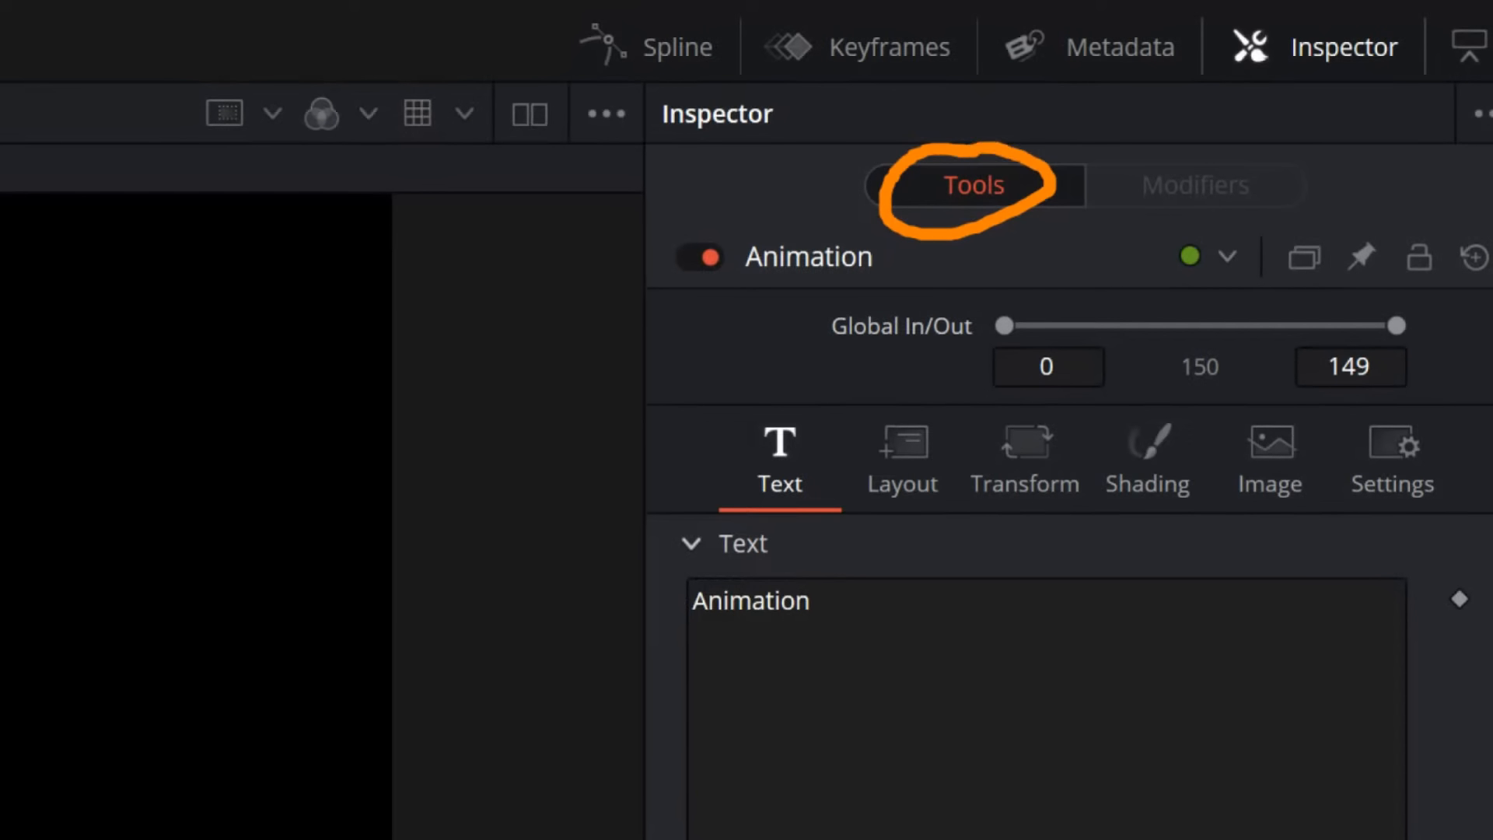
{"action": "mouse_move", "coordinate": [1264, 158]}
{"action": "left_mouse_down"}
{"action": "mouse_move", "coordinate": [1078, 202]}
{"action": "mouse_move", "coordinate": [1115, 234]}
{"action": "mouse_move", "coordinate": [1273, 206]}
{"action": "mouse_move", "coordinate": [1268, 155]}
{"action": "left_mouse_up"}
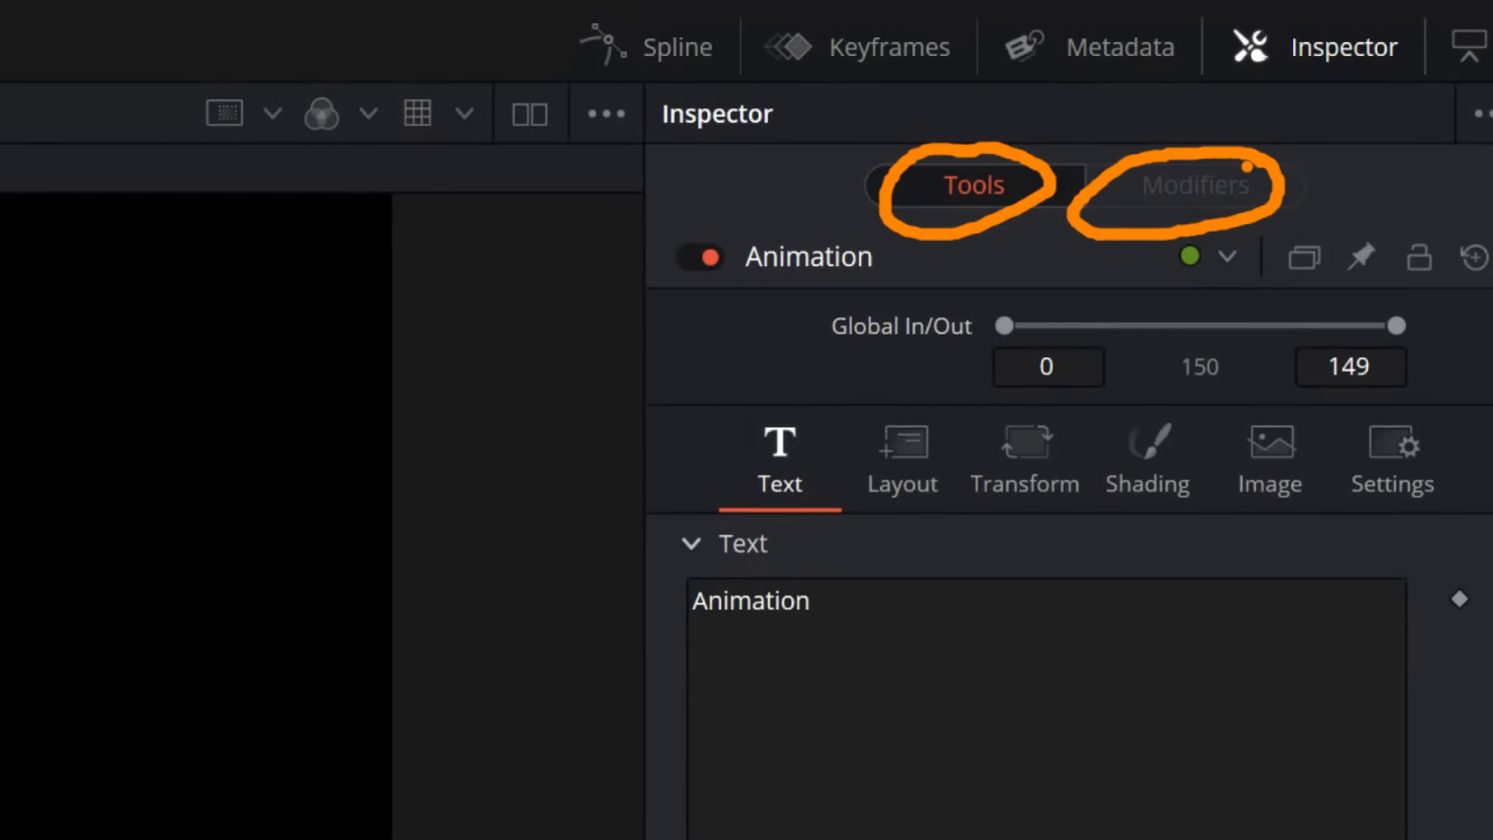
{"action": "mouse_move", "coordinate": [1183, 200]}
{"action": "left_mouse_down"}
{"action": "mouse_move", "coordinate": [1170, 253]}
{"action": "mouse_move", "coordinate": [1192, 179]}
{"action": "mouse_move", "coordinate": [1253, 255]}
{"action": "left_mouse_up"}
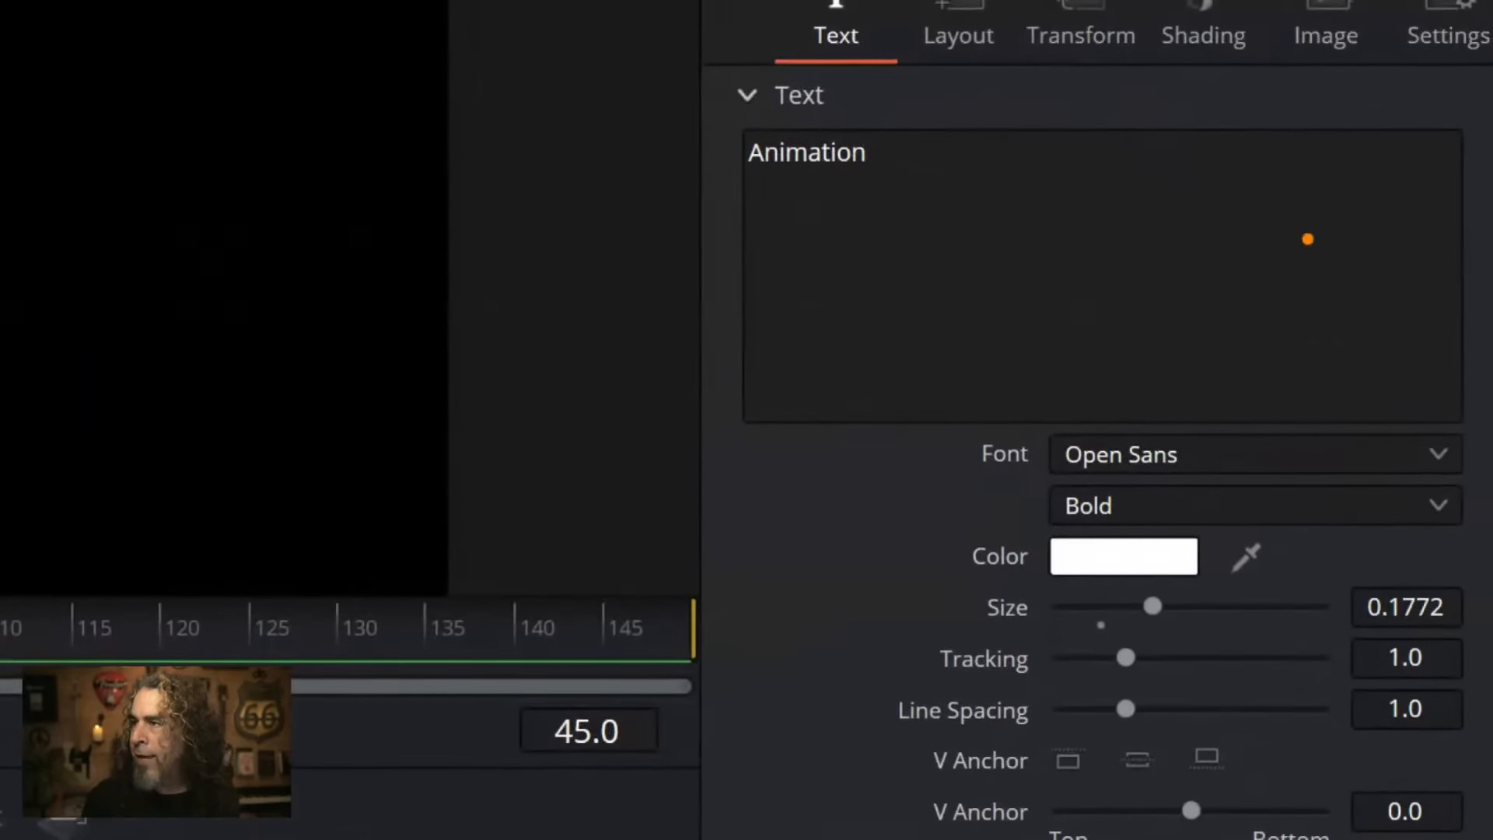
{"action": "mouse_move", "coordinate": [929, 151]}
{"action": "left_mouse_down"}
{"action": "mouse_move", "coordinate": [844, 156]}
{"action": "mouse_move", "coordinate": [1156, 267]}
{"action": "mouse_move", "coordinate": [856, 151]}
{"action": "mouse_move", "coordinate": [918, 160]}
{"action": "mouse_move", "coordinate": [869, 237]}
{"action": "left_mouse_up"}
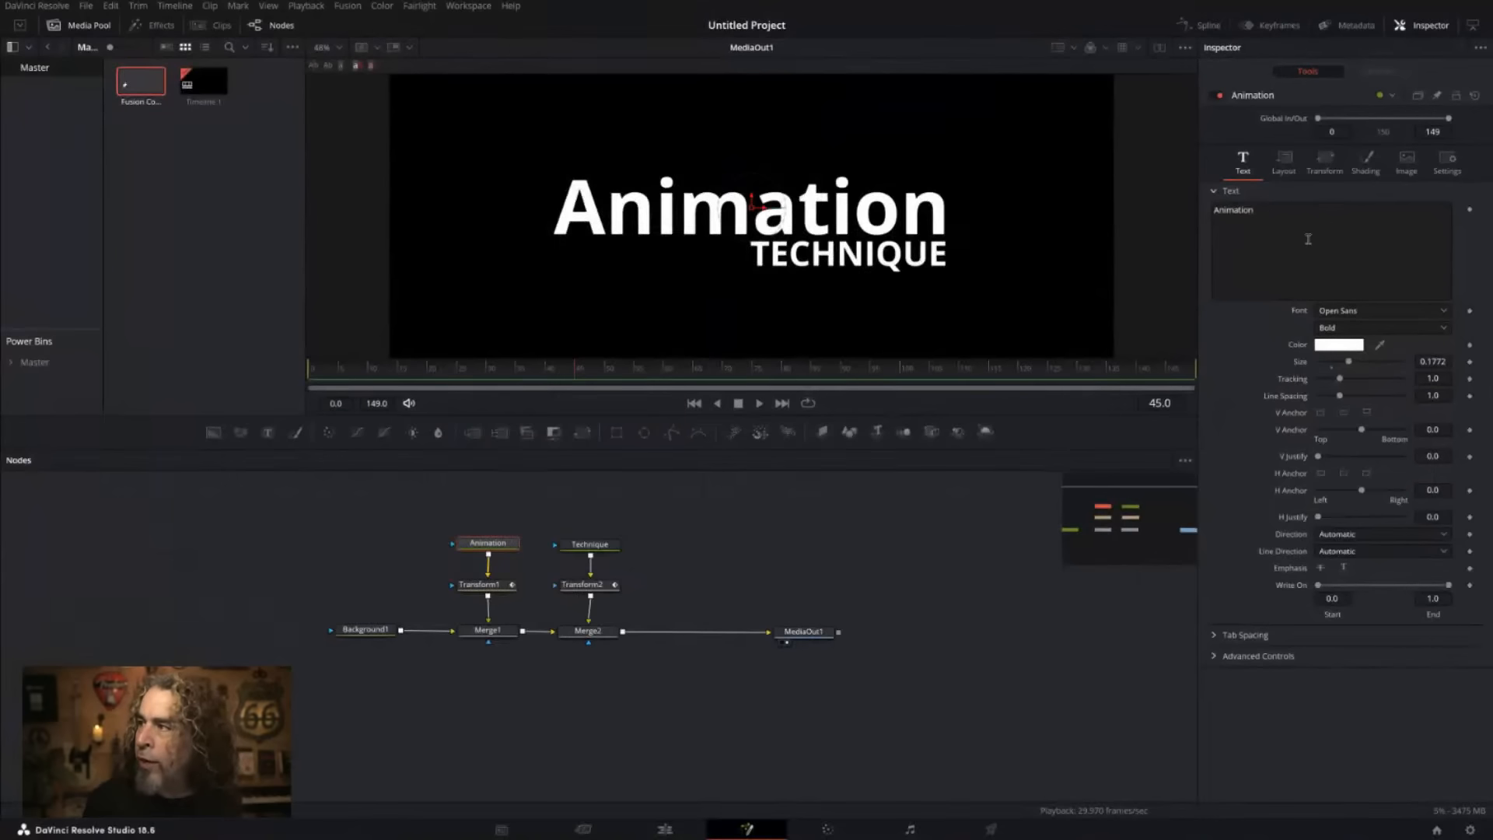
Apply a Follower modifier to the Animation node's text content and open the modifier's timing settings.
{"action": "right_click", "coordinate": [1034, 252]}
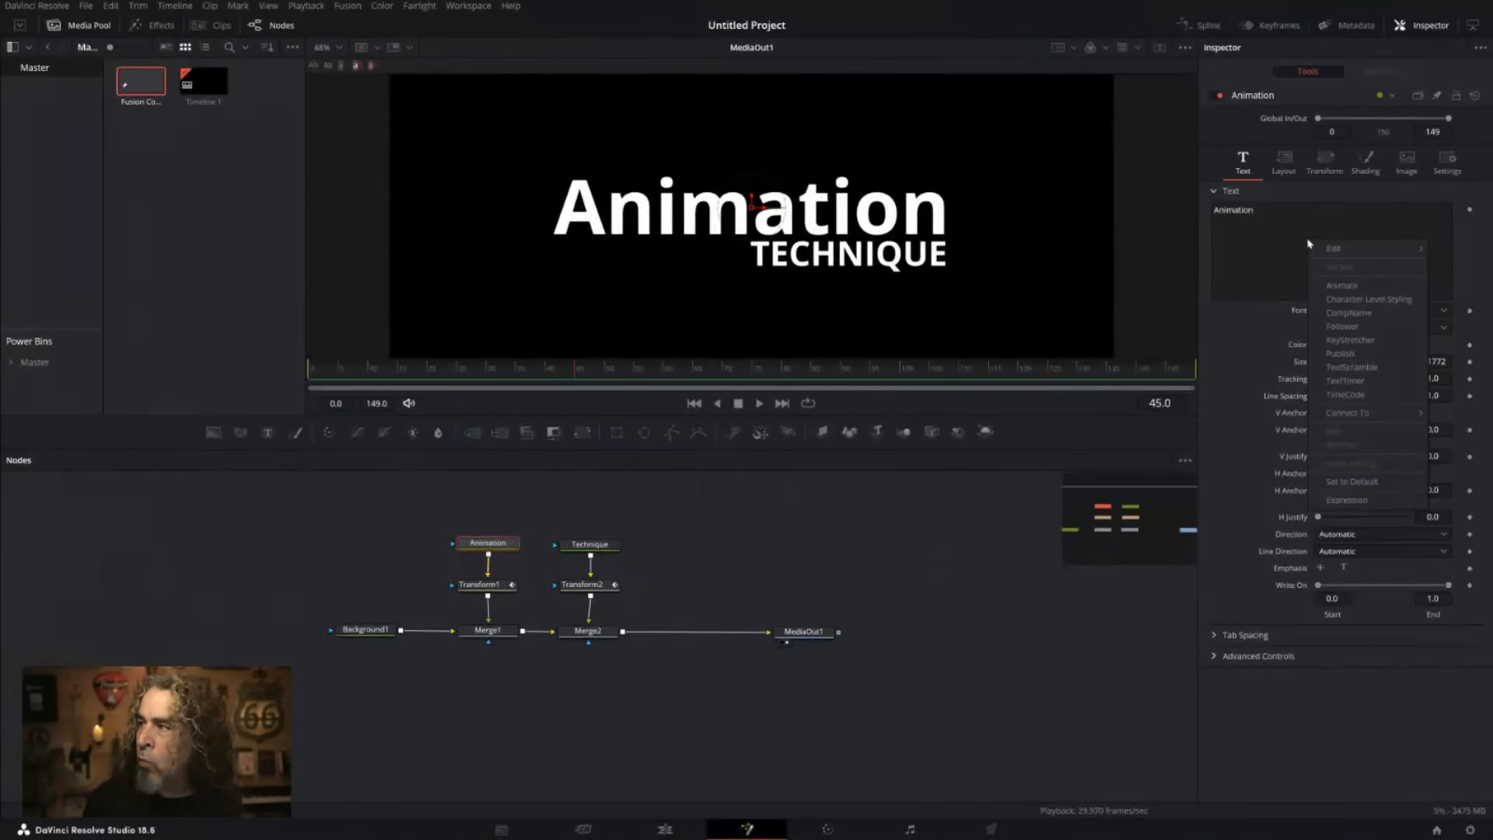
{"action": "left_click", "coordinate": [1309, 240]}
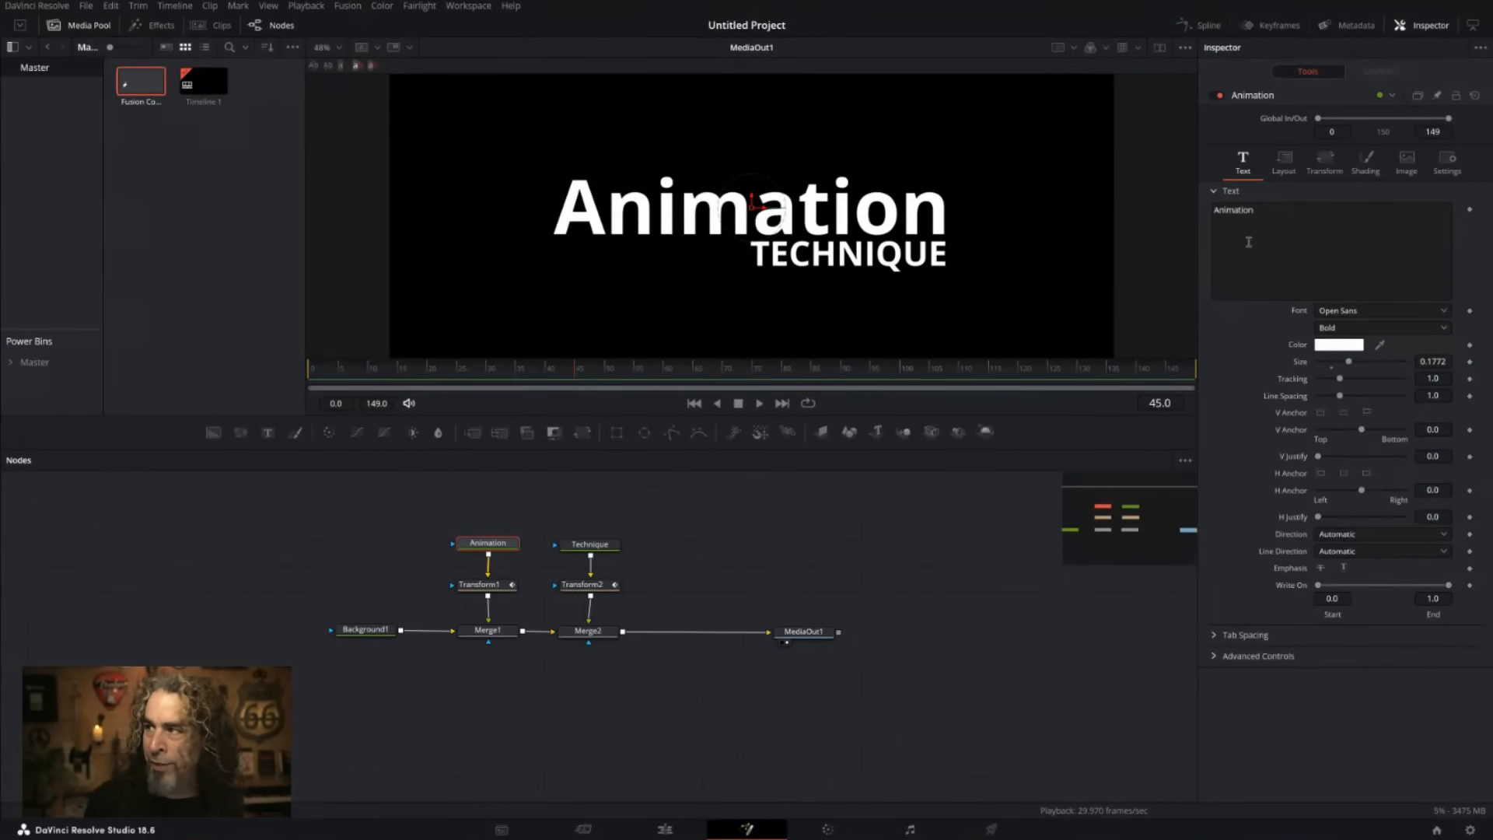
{"action": "right_click", "coordinate": [1165, 200]}
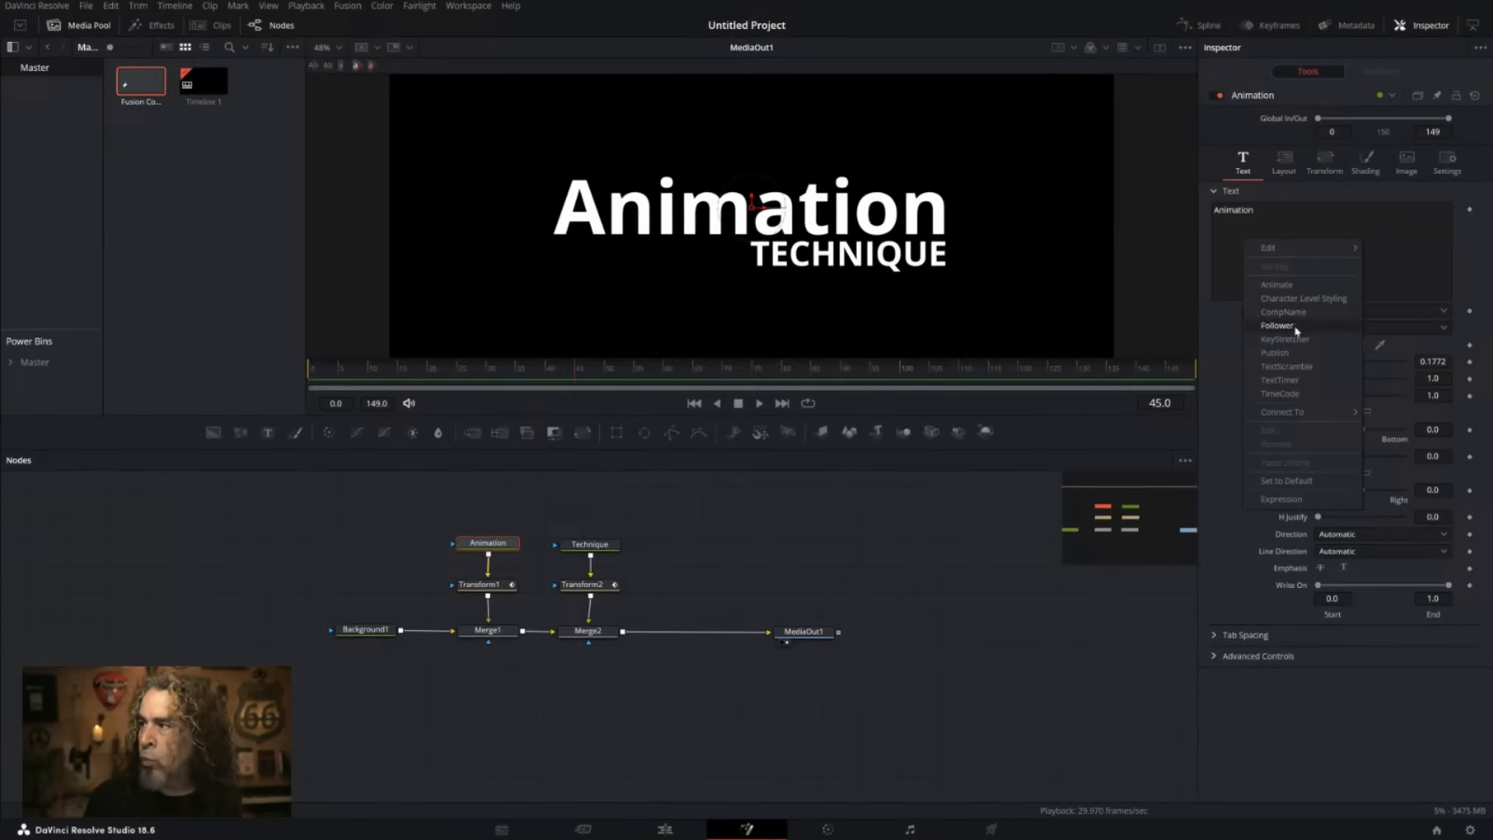
{"action": "key", "text": "Escape"}
{"action": "right_click", "coordinate": [1261, 265]}
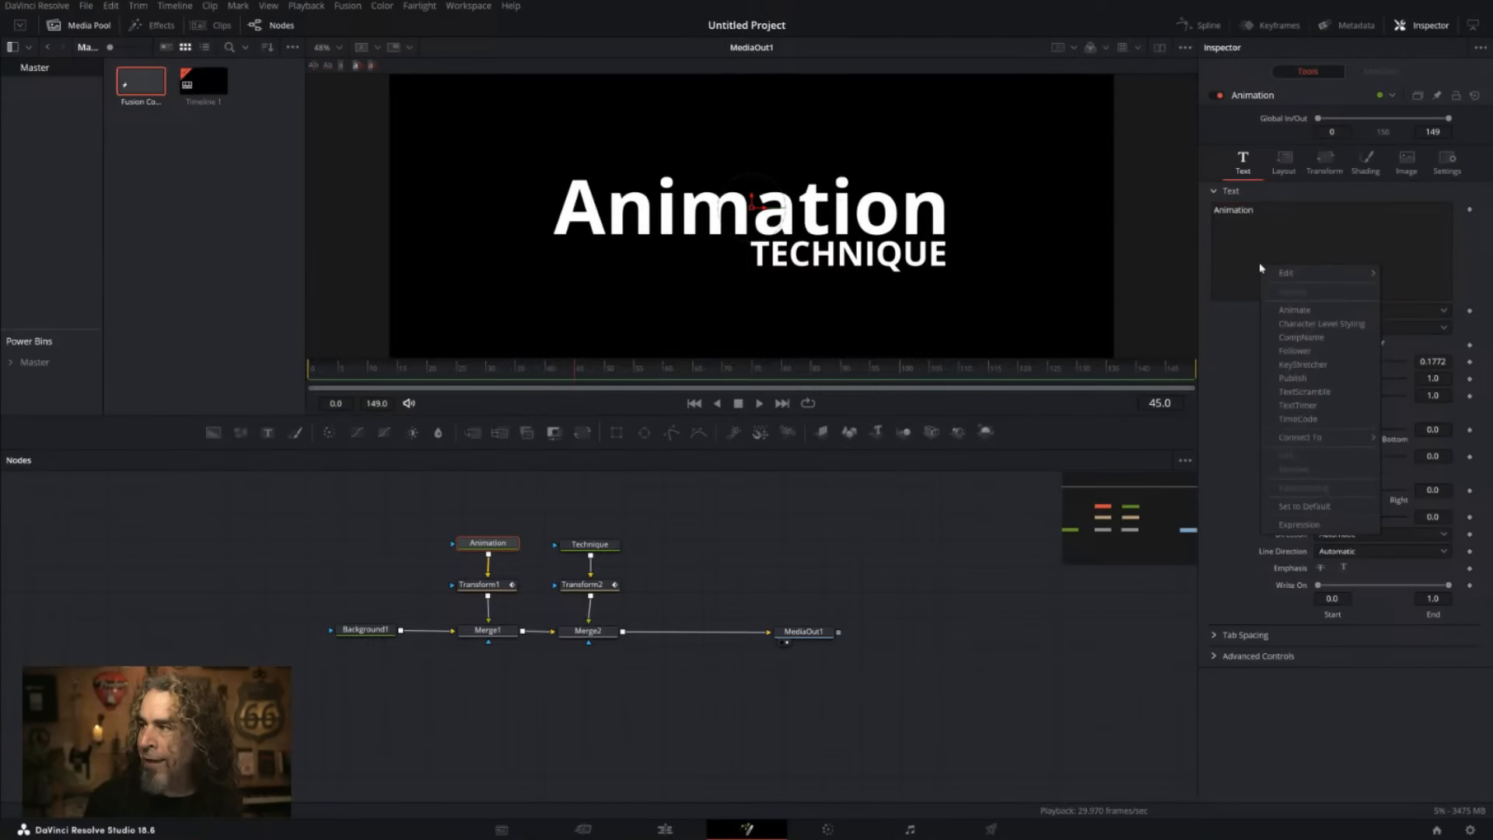
{"action": "left_click", "coordinate": [1297, 352]}
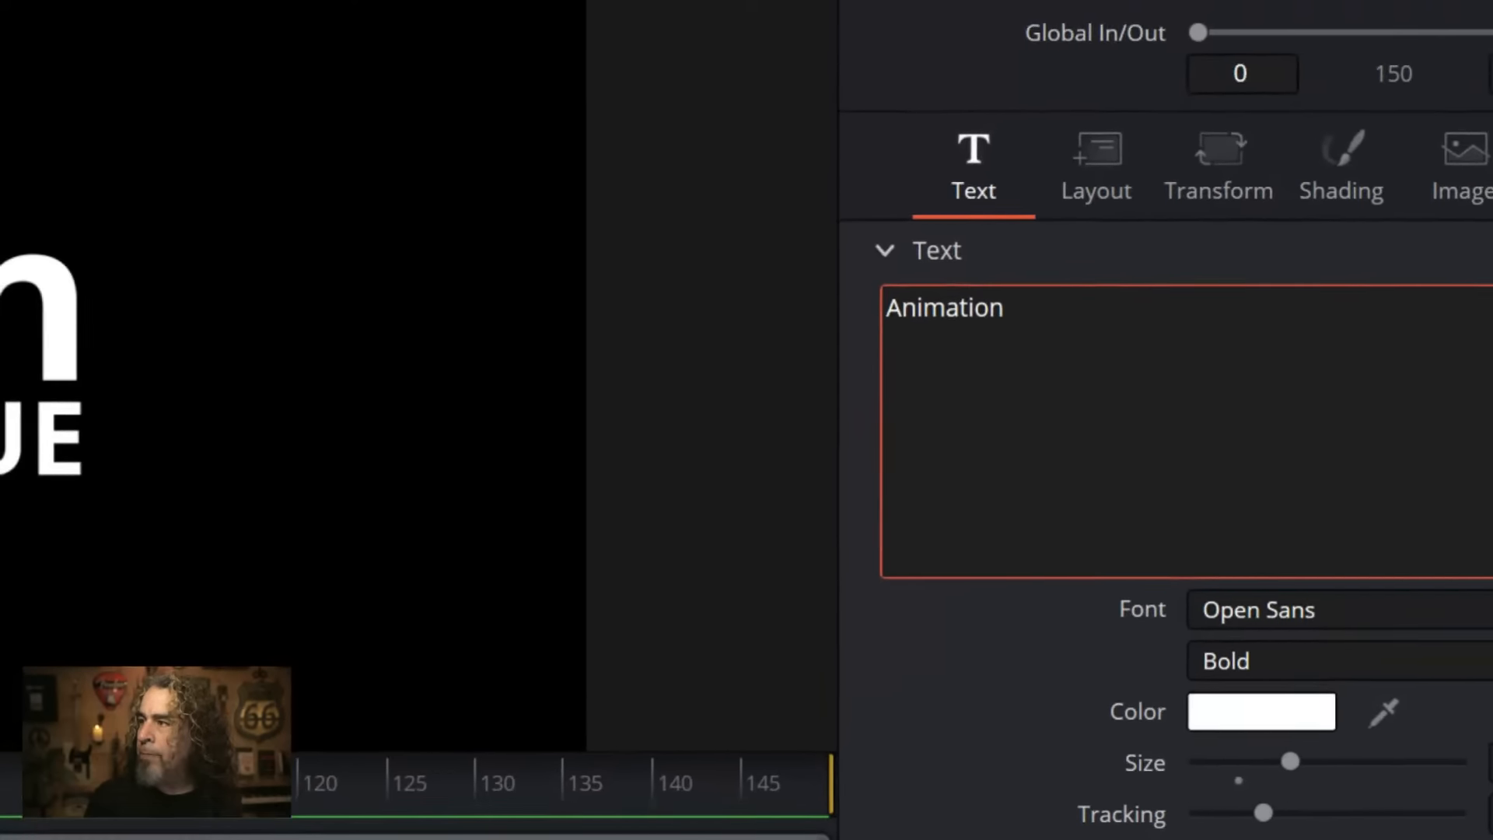
{"action": "mouse_move", "coordinate": [952, 275]}
{"action": "left_mouse_down"}
{"action": "mouse_move", "coordinate": [850, 293]}
{"action": "mouse_move", "coordinate": [911, 538]}
{"action": "mouse_move", "coordinate": [910, 623]}
{"action": "mouse_move", "coordinate": [1079, 585]}
{"action": "left_mouse_up"}
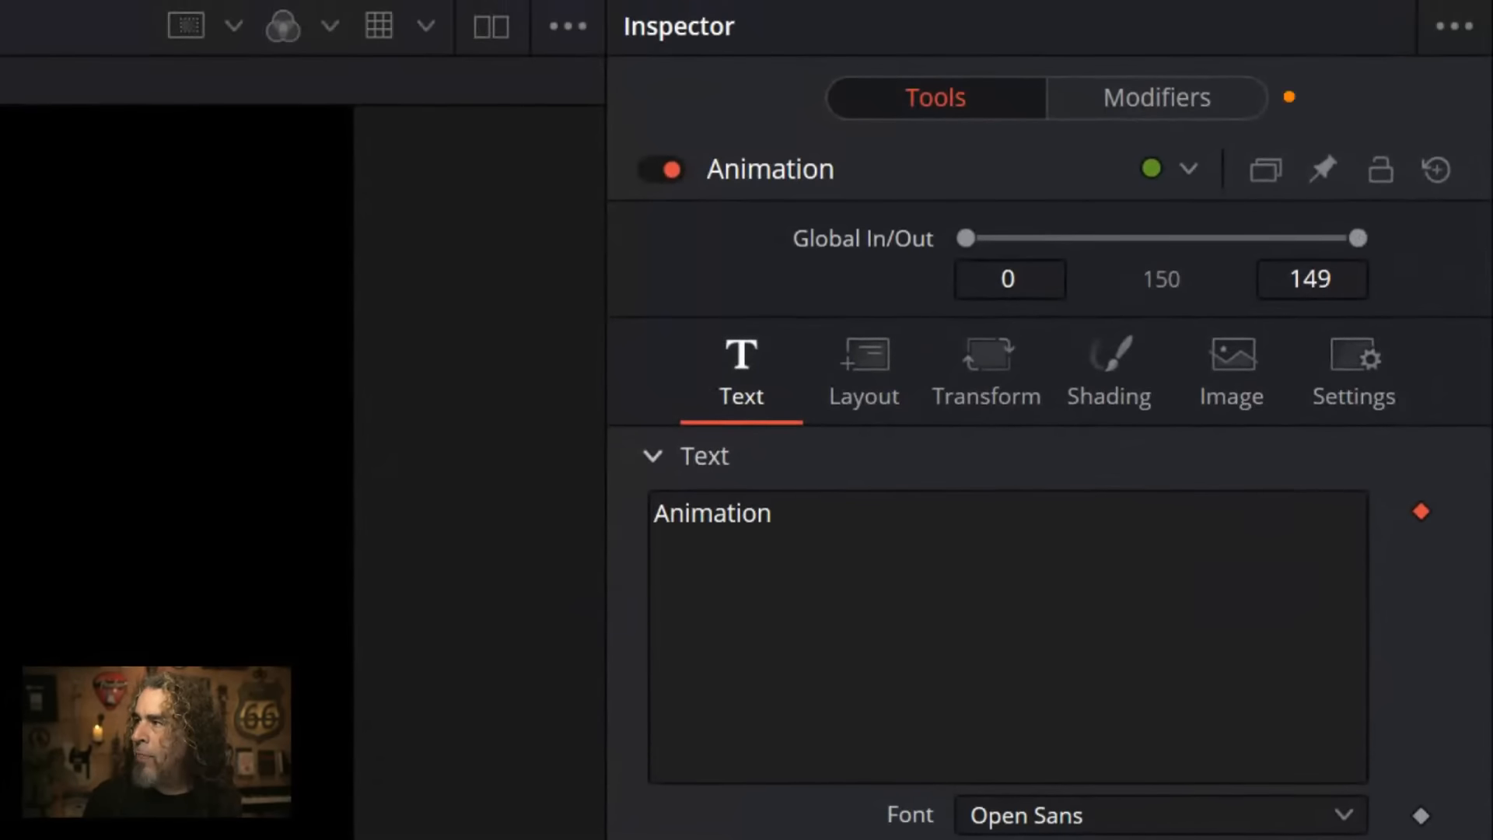
{"action": "mouse_move", "coordinate": [1394, 51]}
{"action": "left_mouse_down"}
{"action": "mouse_move", "coordinate": [1359, 69]}
{"action": "mouse_move", "coordinate": [1372, 41]}
{"action": "left_mouse_up"}
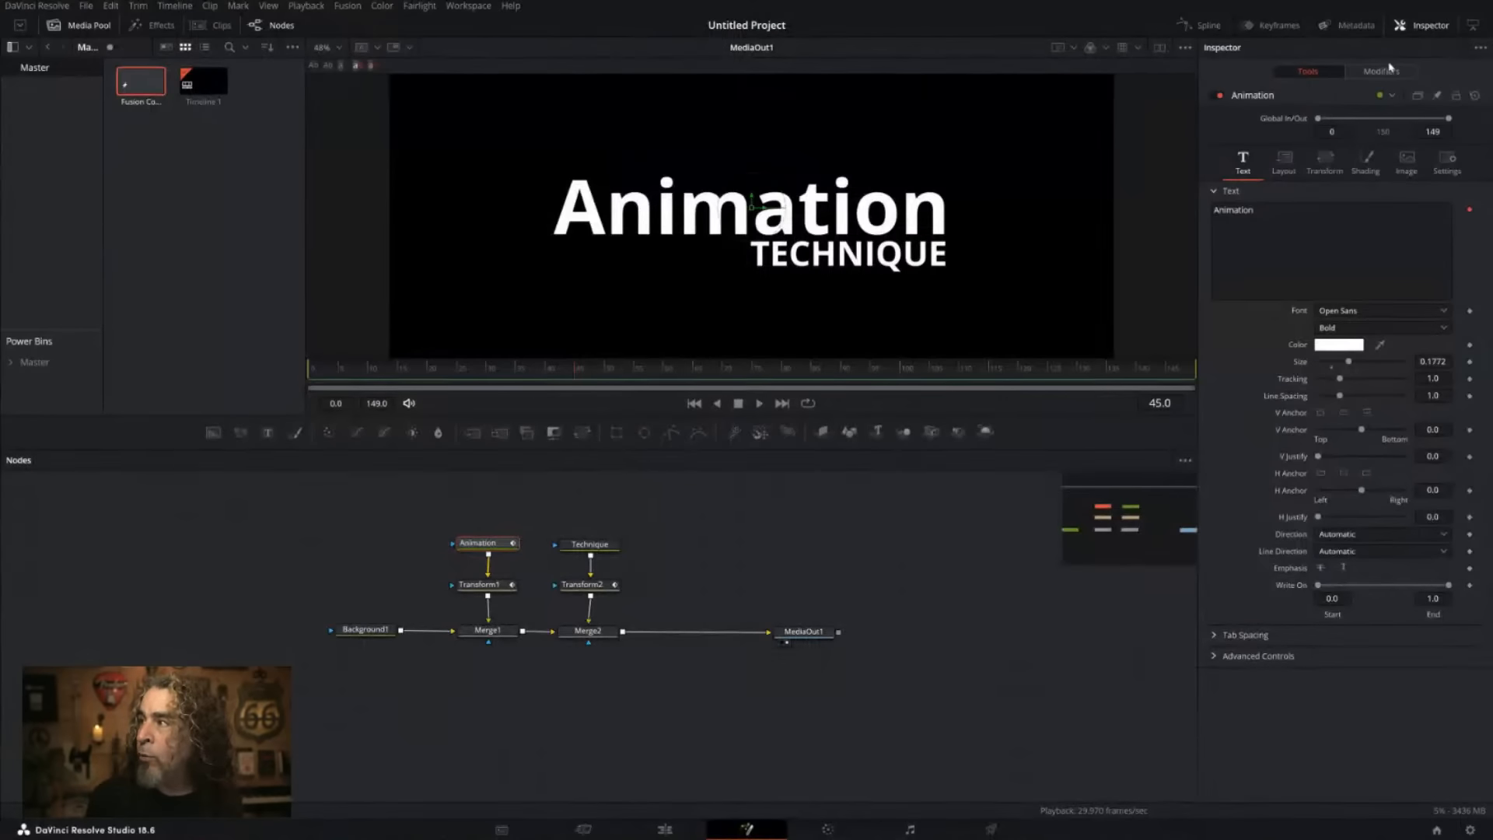
{"action": "left_click", "coordinate": [1322, 109]}
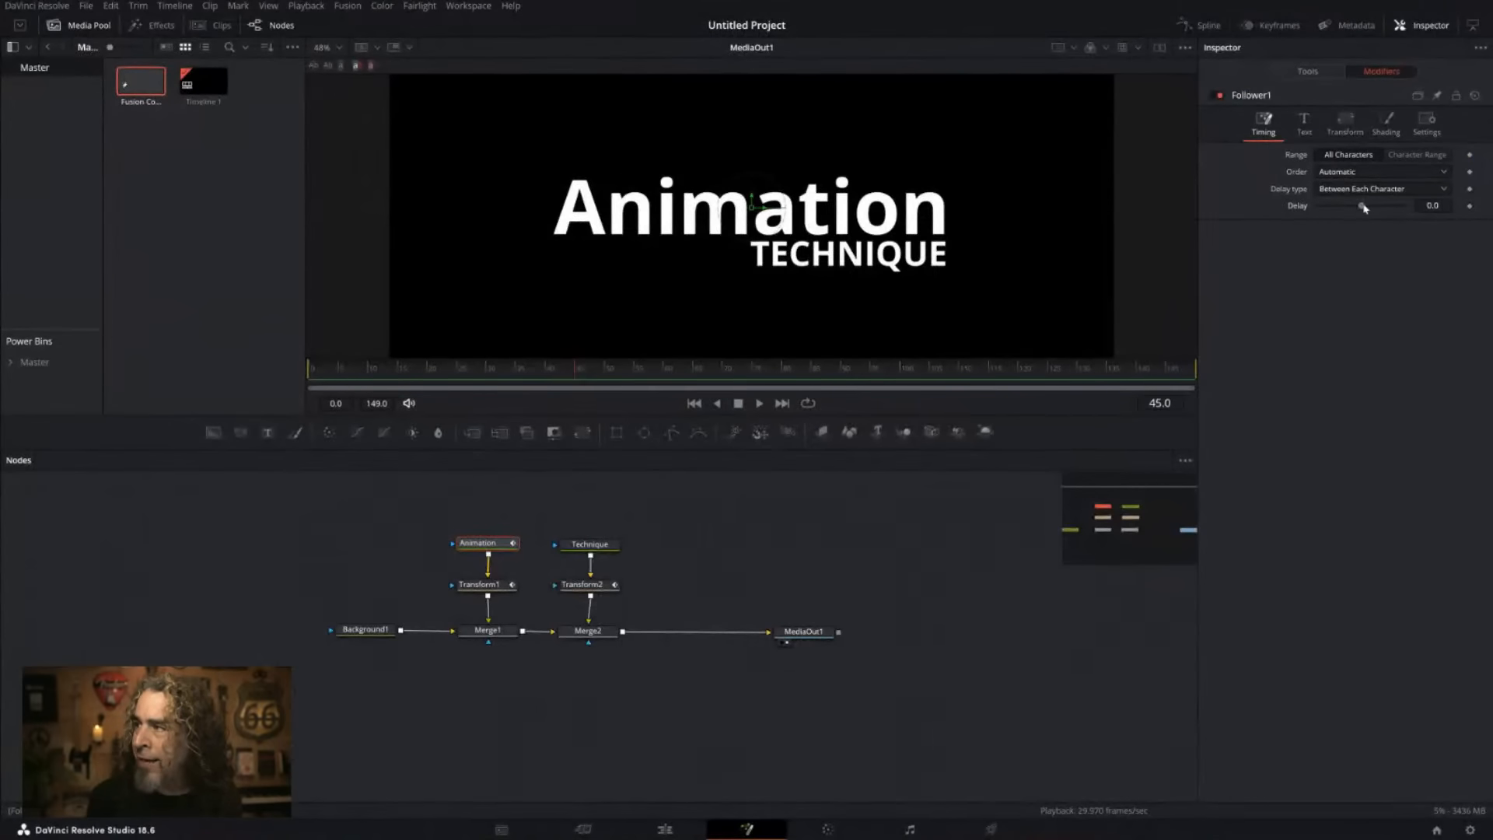
Try a delay of 12.3 between each character in the Follower modifier, and undo the change.
{"action": "left_click_drag", "start_coordinate": [1365, 209], "coordinate": [1384, 209]}
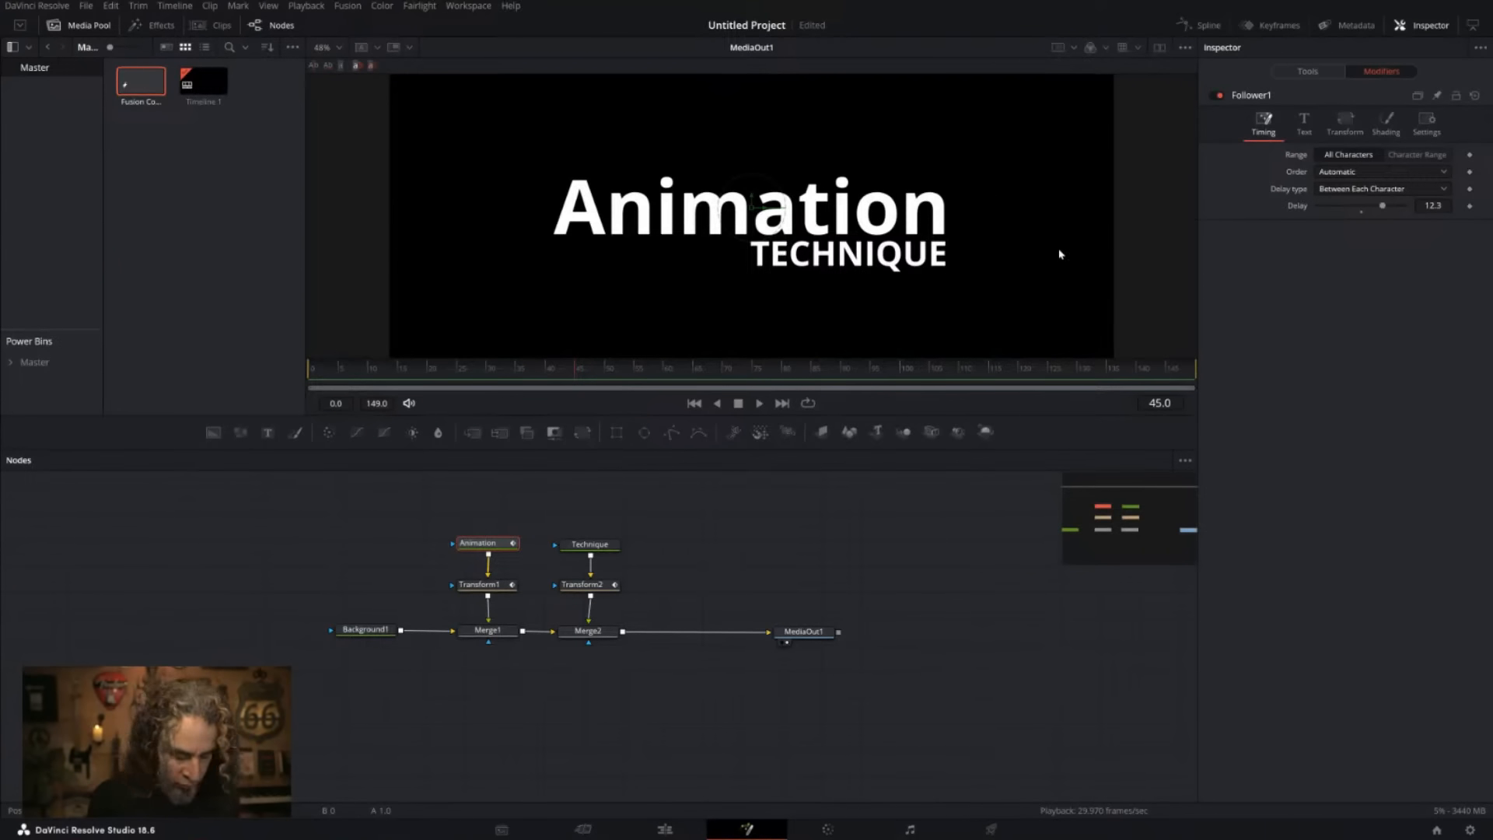
{"action": "key", "text": "ctrl+z"}
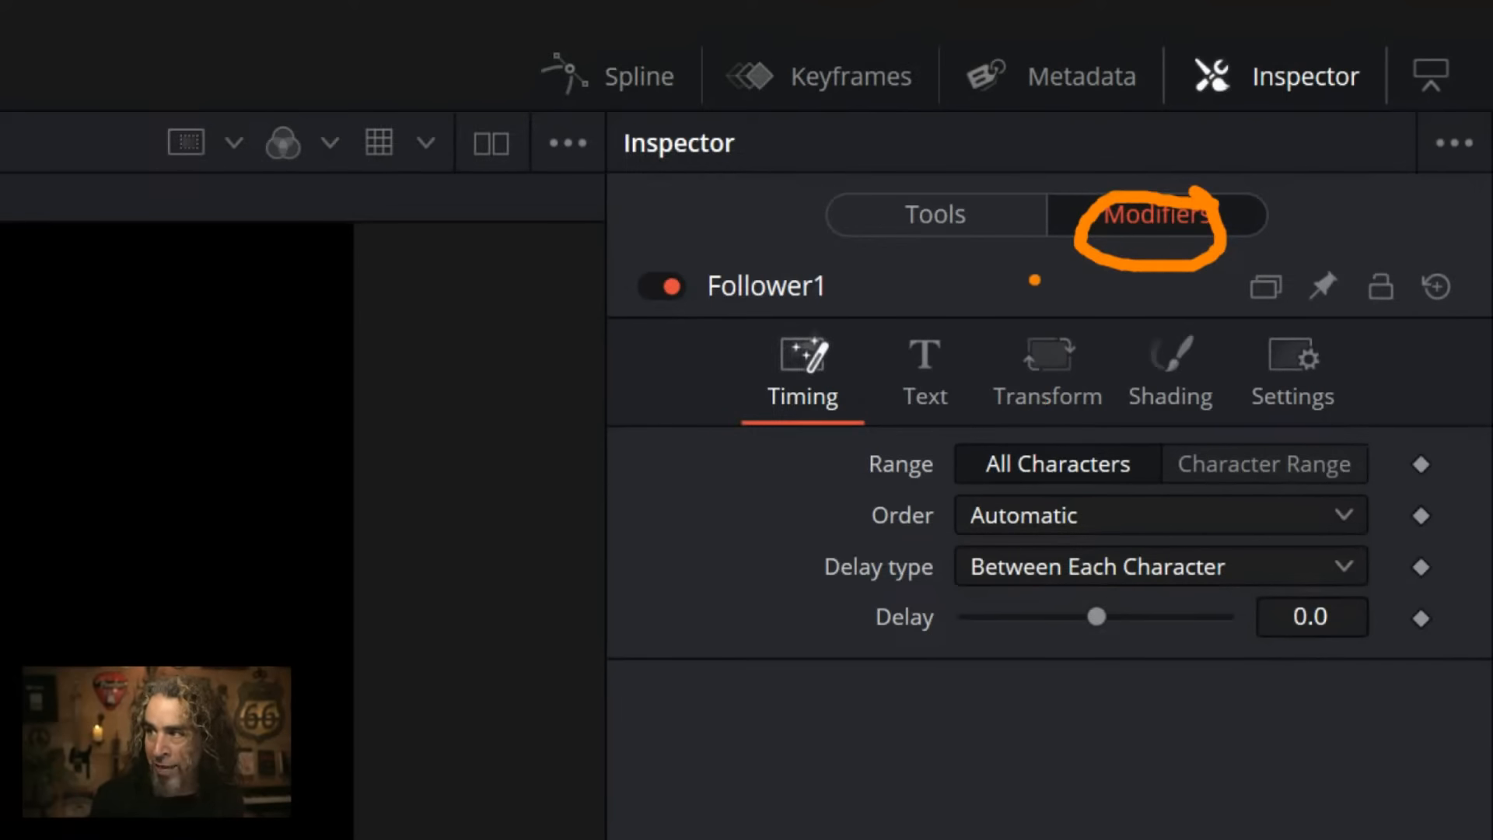
Open the Follower modifier's character transform settings.
{"action": "mouse_move", "coordinate": [1047, 299]}
{"action": "left_mouse_down"}
{"action": "mouse_move", "coordinate": [1064, 349]}
{"action": "mouse_move", "coordinate": [1109, 331]}
{"action": "mouse_move", "coordinate": [1110, 245]}
{"action": "left_mouse_up"}
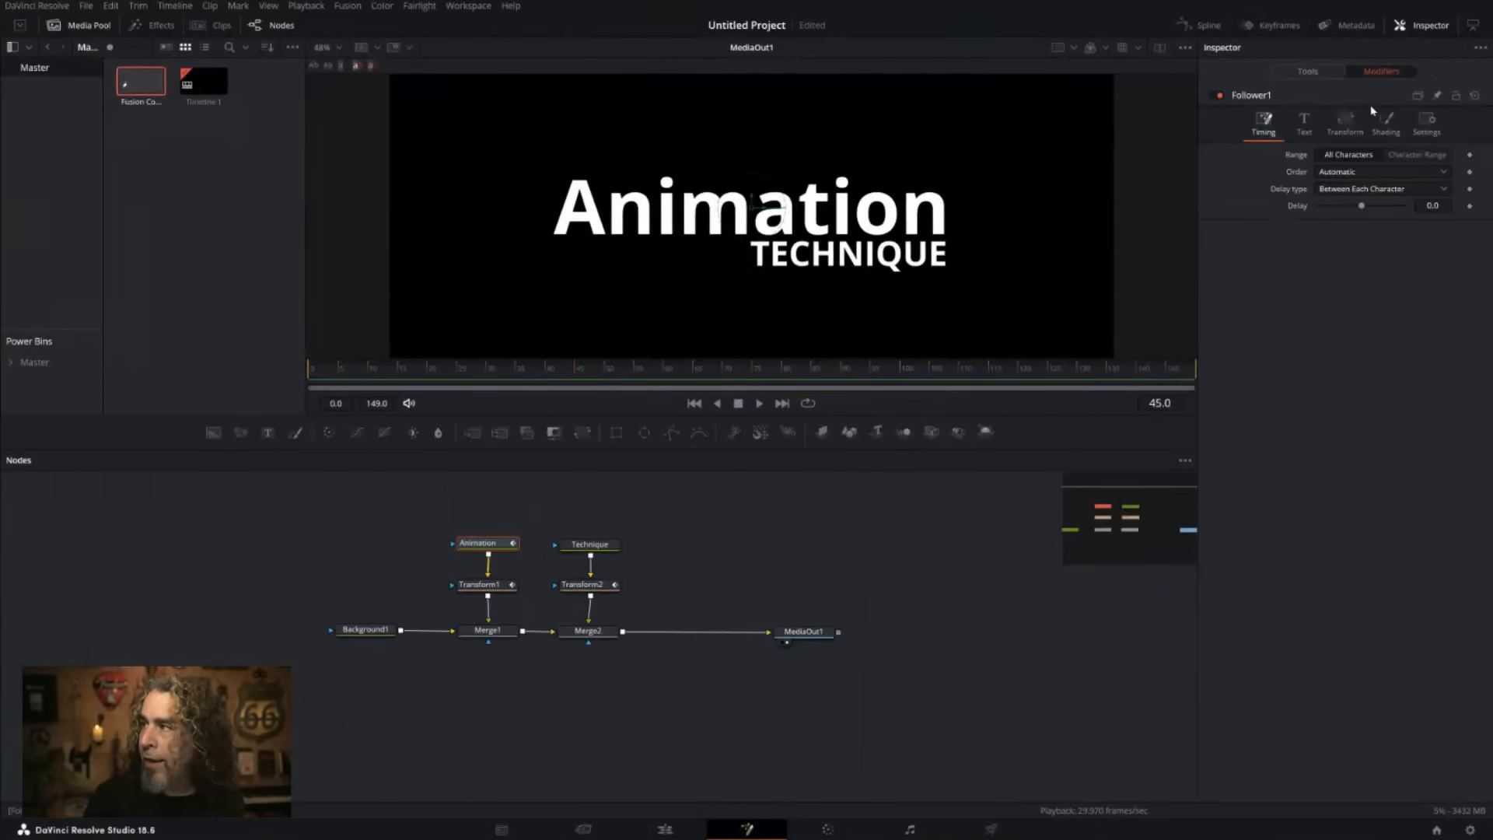
{"action": "left_click", "coordinate": [1347, 122]}
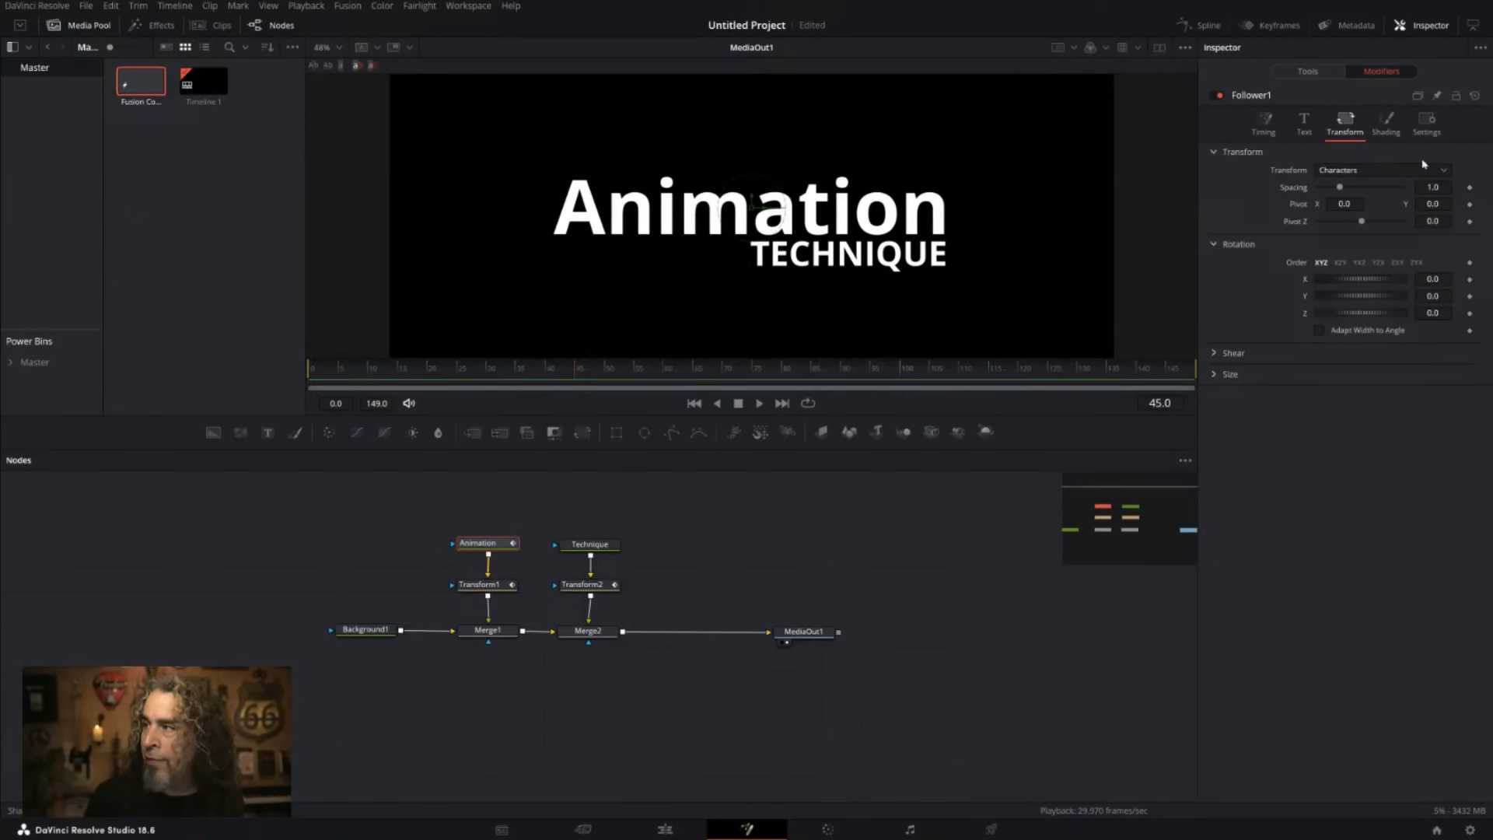
Expand the Size and Shear settings in the Follower modifier's transform controls.
{"action": "left_click", "coordinate": [1216, 375]}
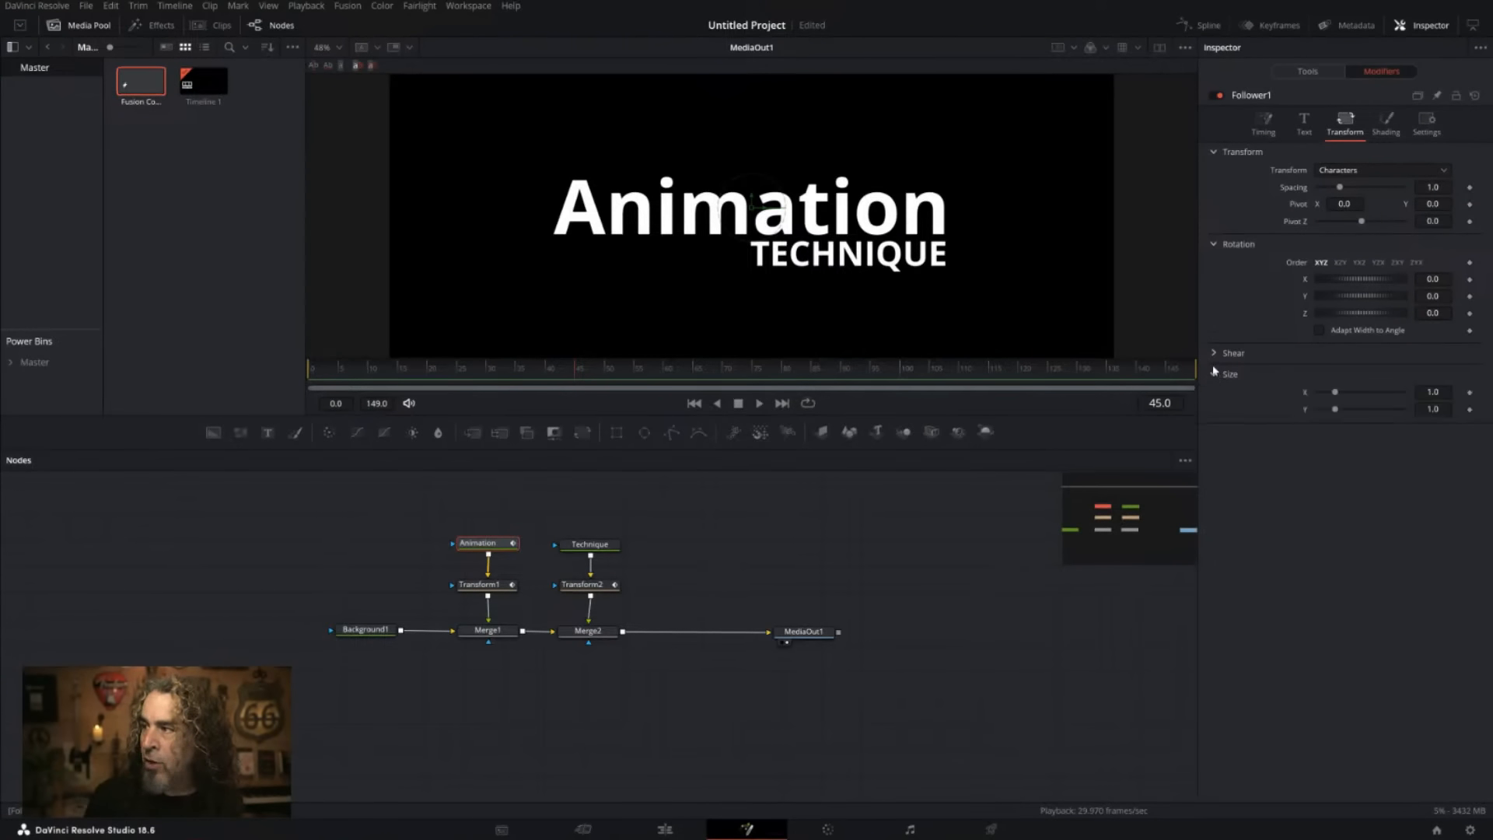
{"action": "left_click", "coordinate": [1216, 354]}
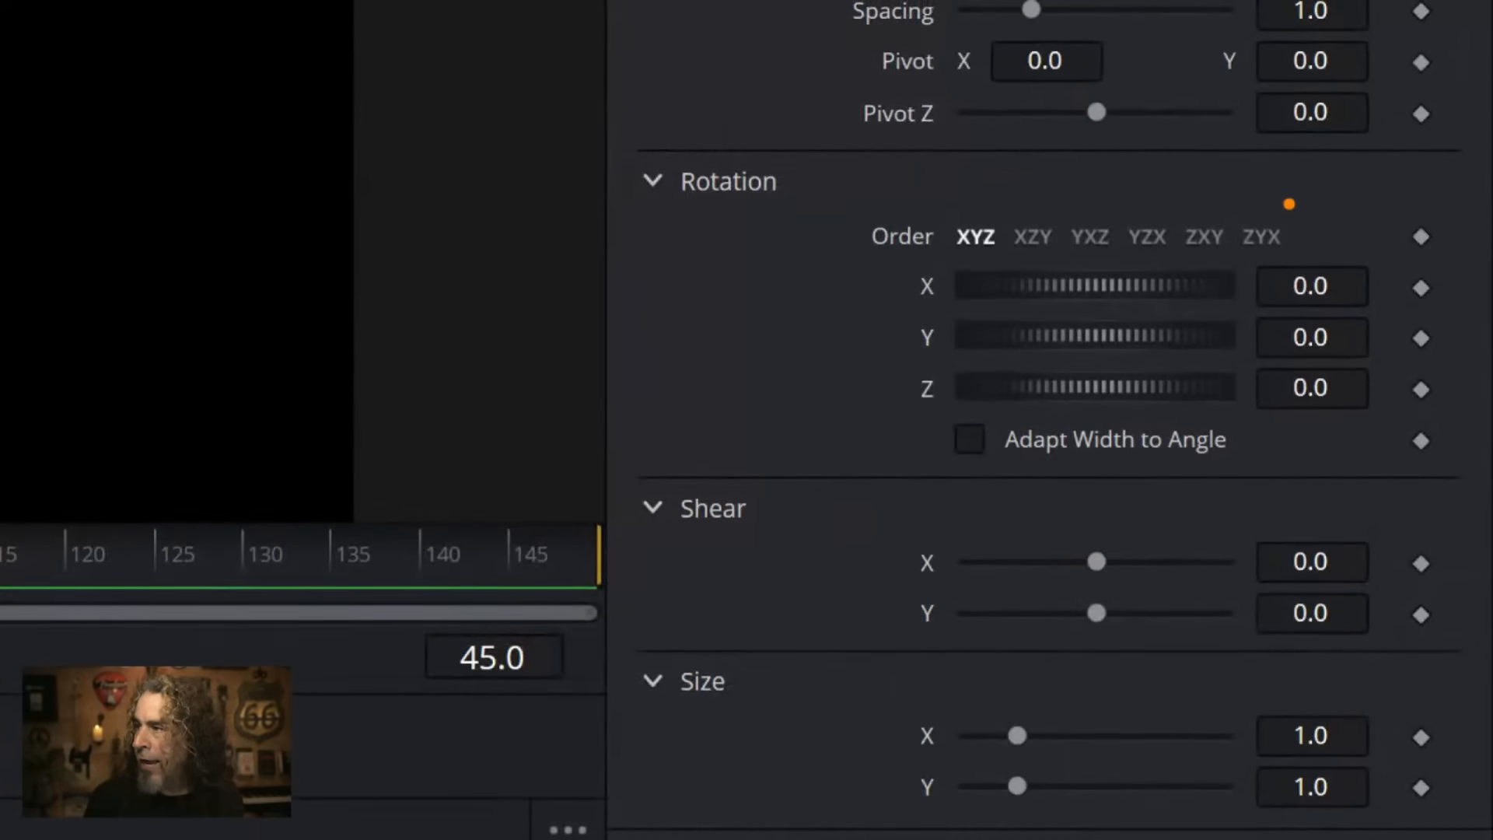
{"action": "left_click_drag", "start_coordinate": [1408, 252], "coordinate": [1287, 295]}
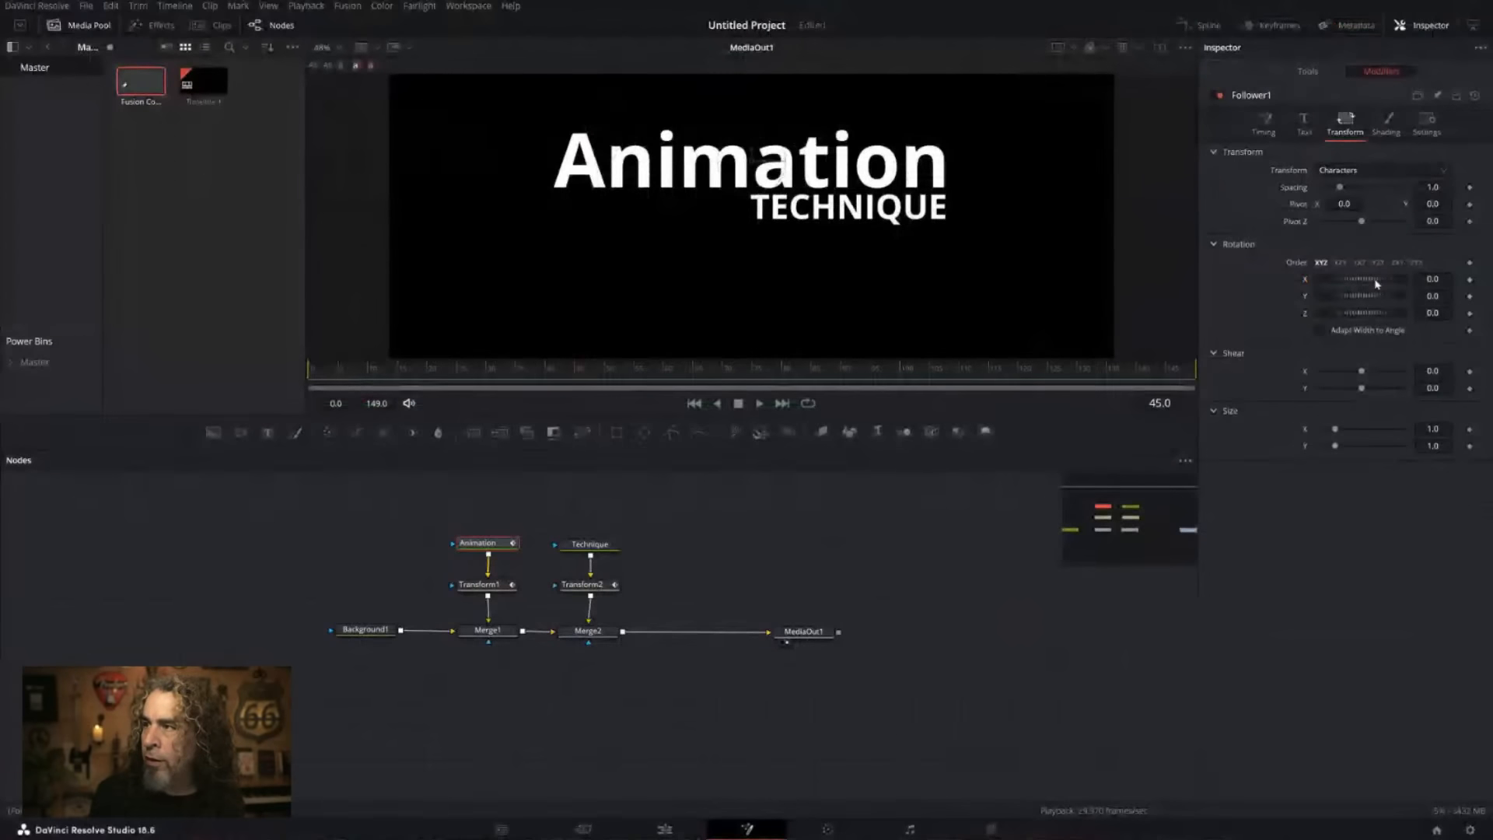
Try changing the characters' X rotation, reset it to 0, and keyframe it at frame 45.
{"action": "mouse_move", "coordinate": [1377, 284]}
{"action": "left_mouse_down"}
{"action": "mouse_move", "coordinate": [1391, 279]}
{"action": "mouse_move", "coordinate": [1348, 277]}
{"action": "left_mouse_up"}
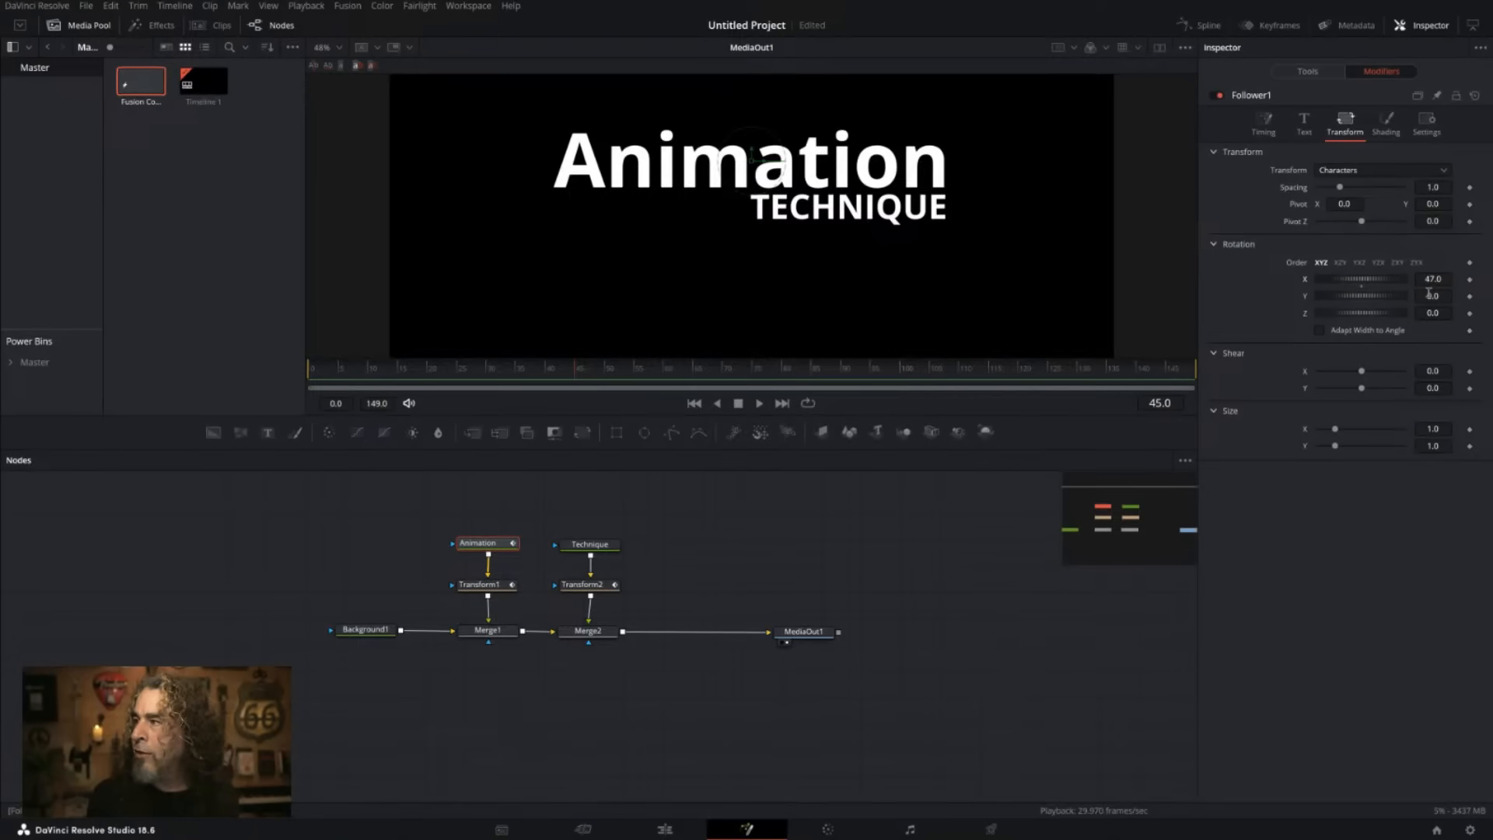
{"action": "left_click_drag", "start_coordinate": [1443, 278], "coordinate": [1412, 279]}
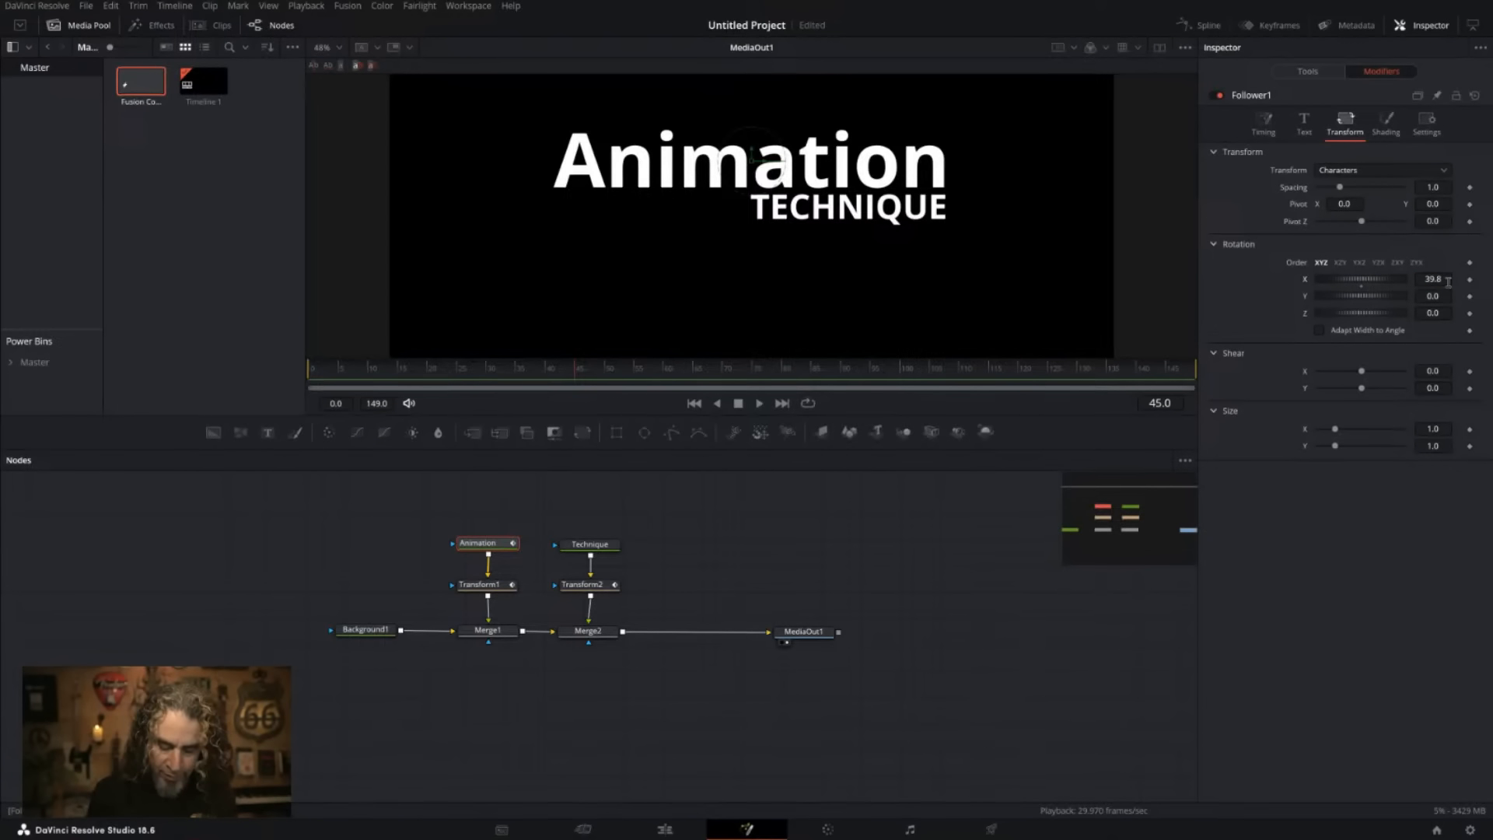
{"action": "left_click_drag", "start_coordinate": [1450, 280], "coordinate": [1410, 281]}
{"action": "left_click", "coordinate": [1438, 279]}
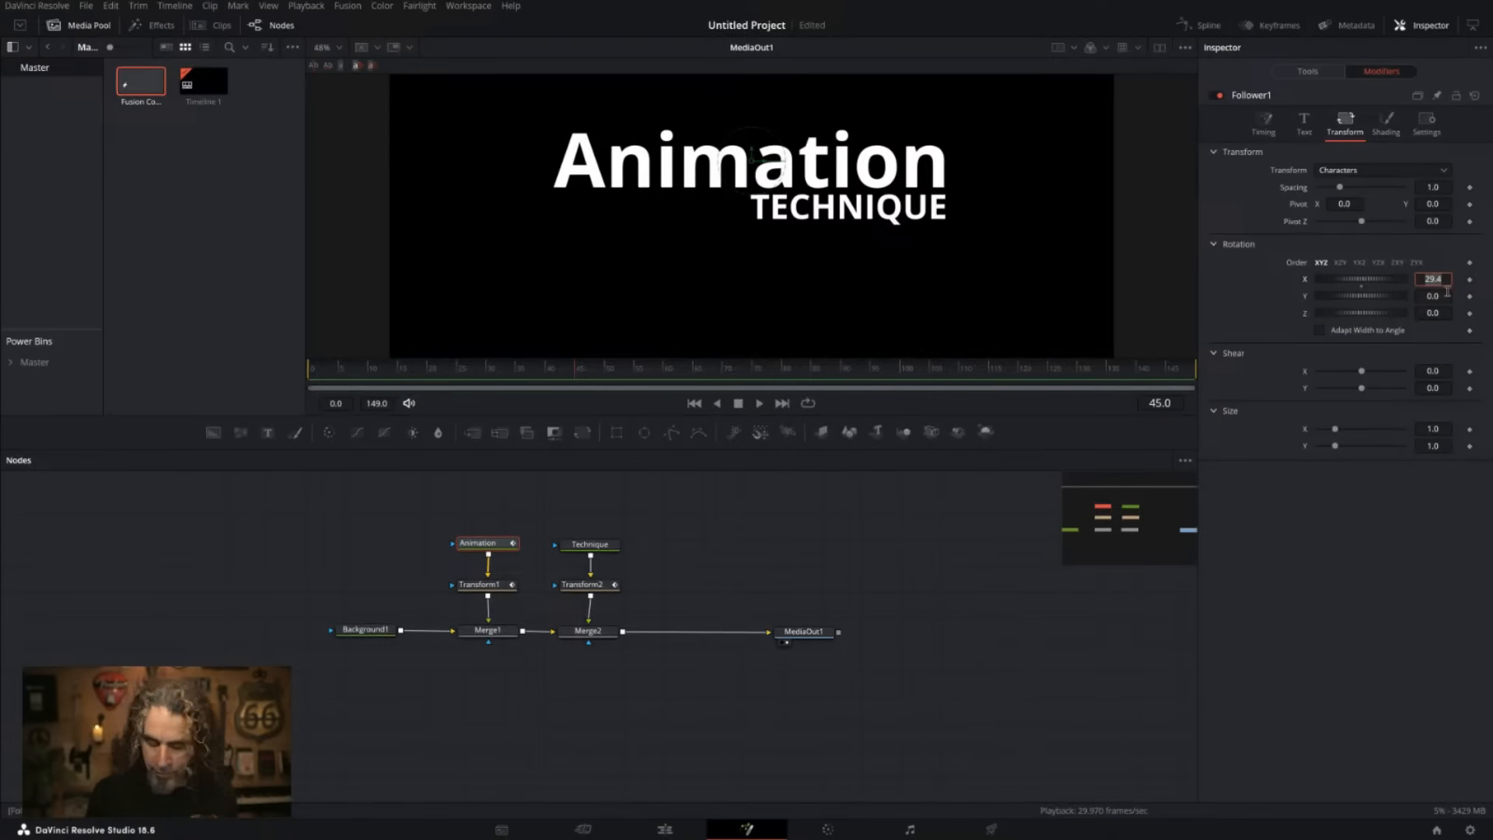
{"action": "type", "text": "0"}
{"action": "key", "text": "Tab"}
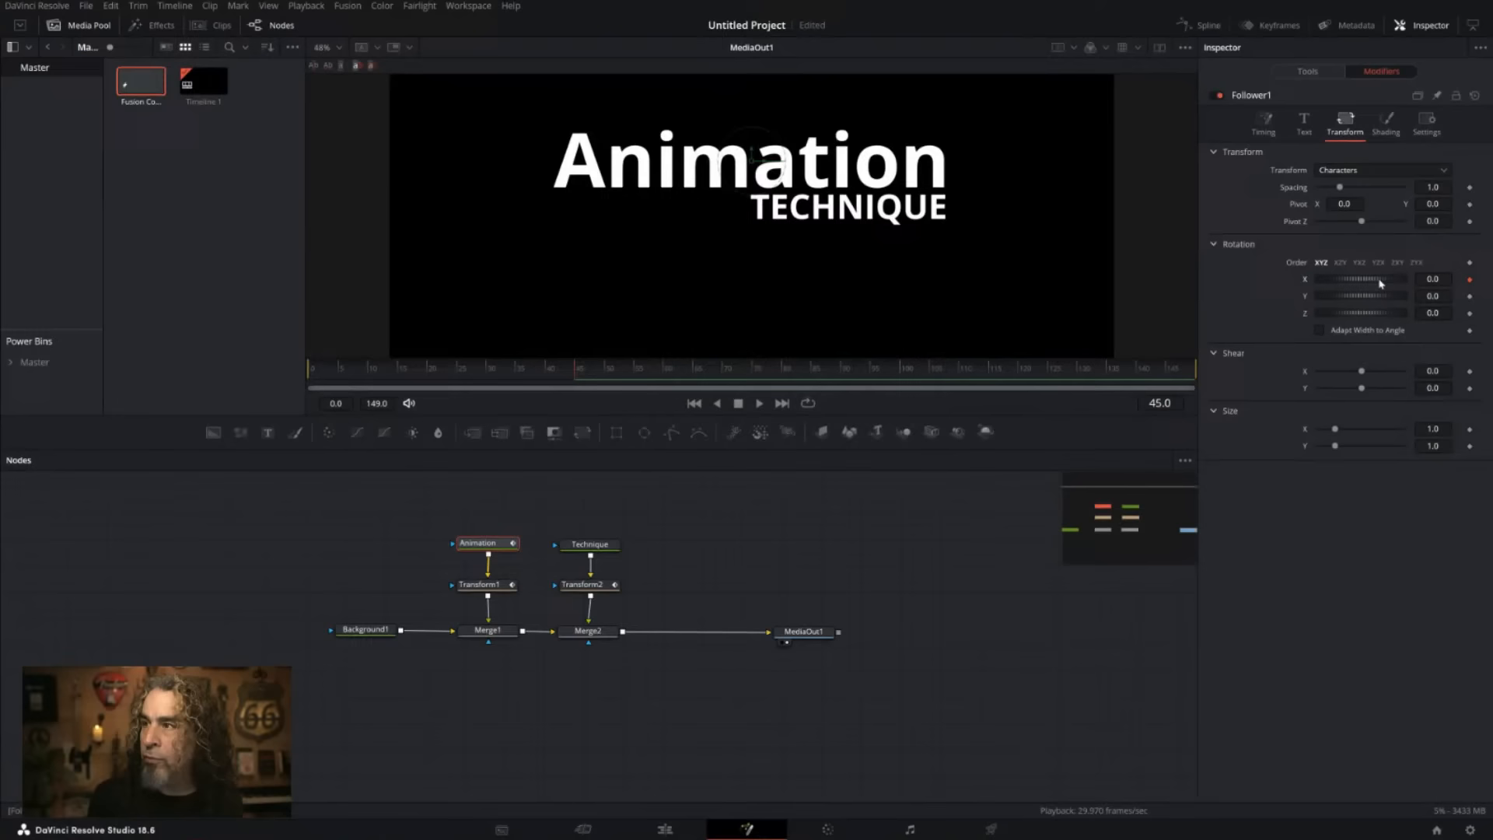
Try X rotations of about -76 and 34 on the Animation characters, and reset the value to 0.
{"action": "mouse_move", "coordinate": [1381, 283]}
{"action": "left_mouse_down"}
{"action": "mouse_move", "coordinate": [1360, 285]}
{"action": "mouse_move", "coordinate": [1406, 280]}
{"action": "mouse_move", "coordinate": [1362, 290]}
{"action": "left_mouse_up"}
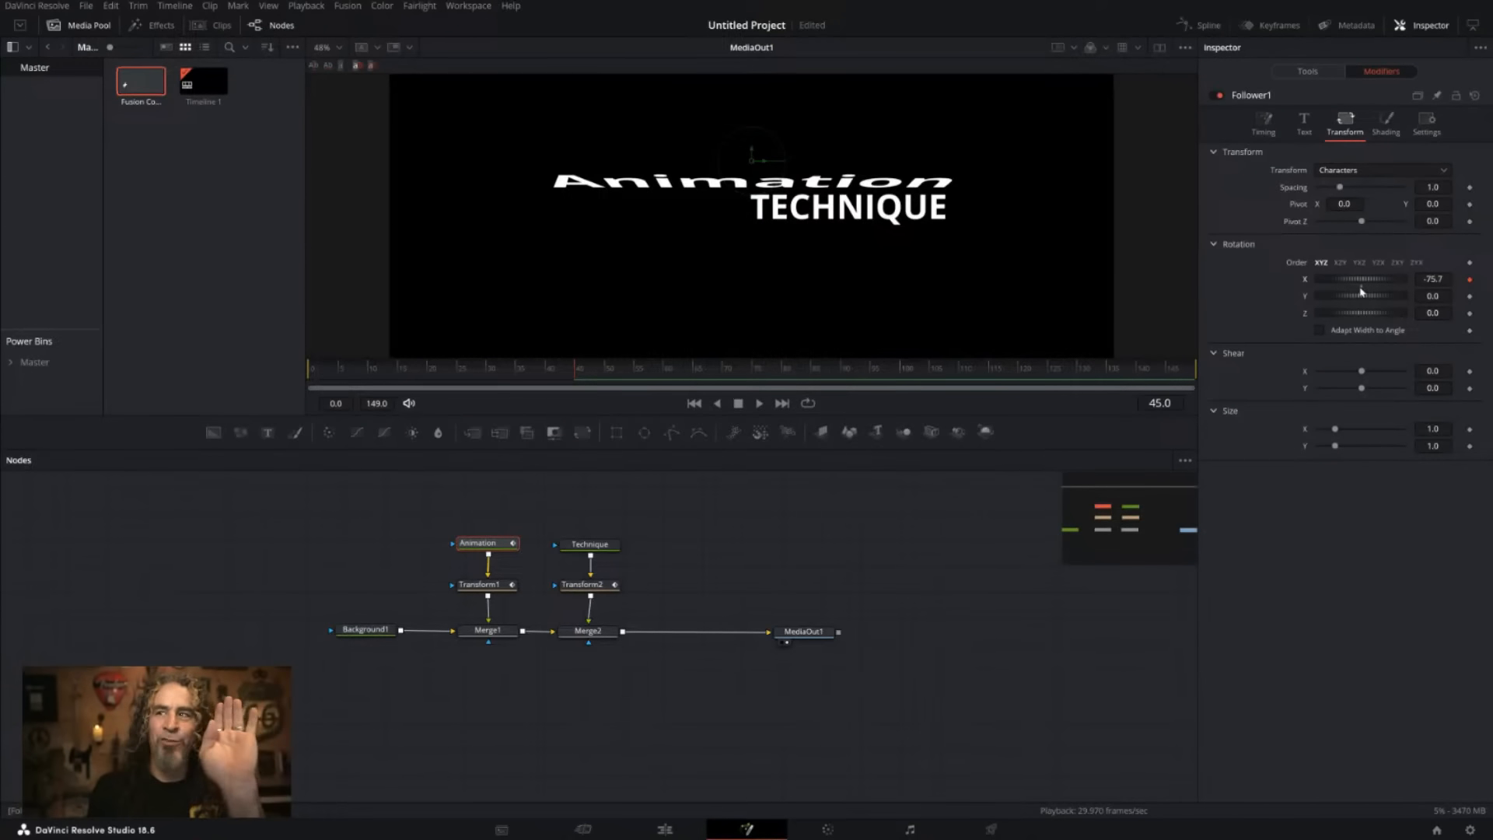
{"action": "left_click_drag", "start_coordinate": [1362, 291], "coordinate": [1389, 285]}
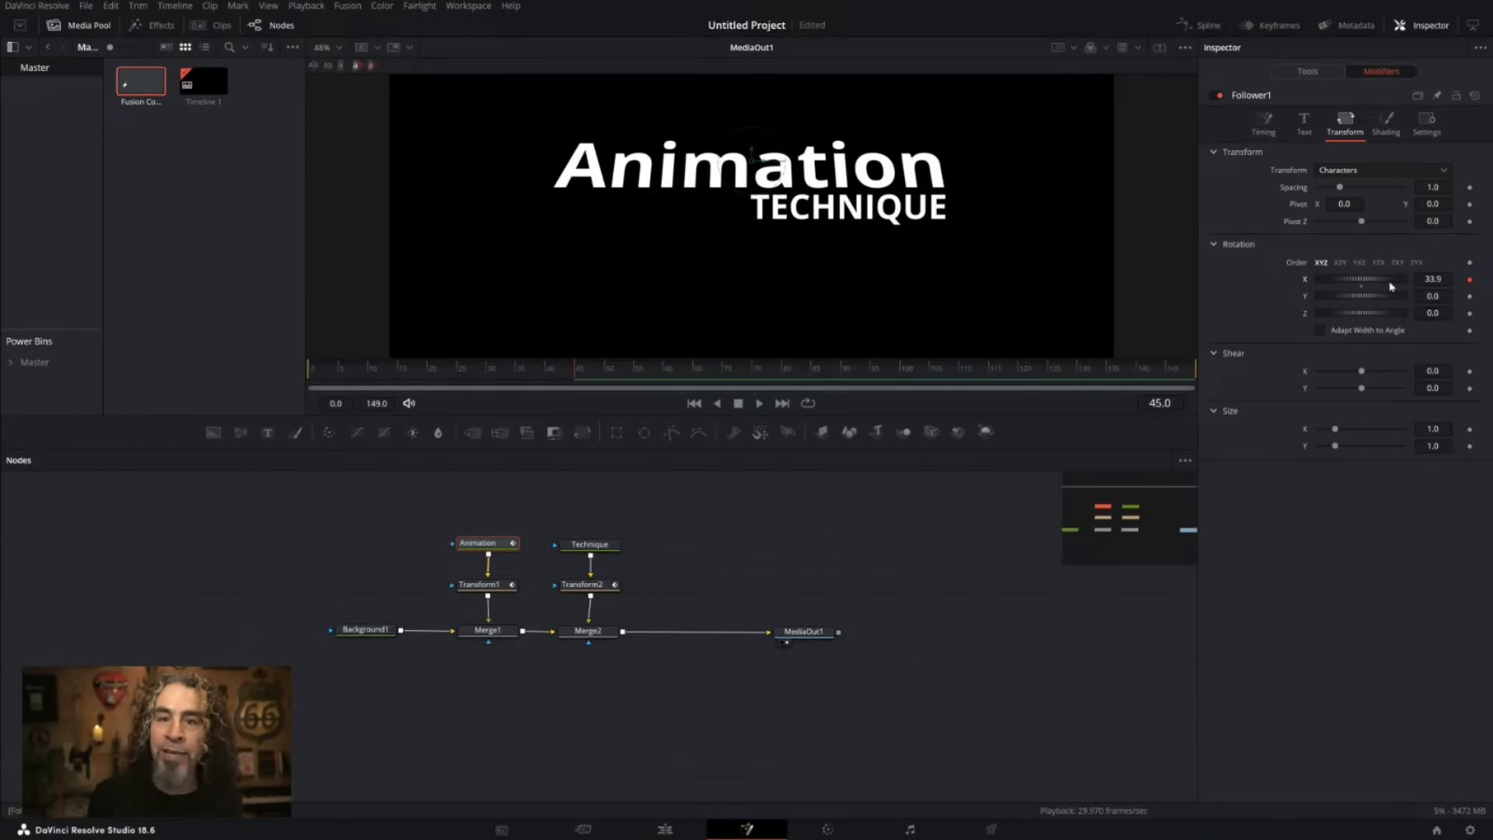
{"action": "left_click", "coordinate": [1435, 279]}
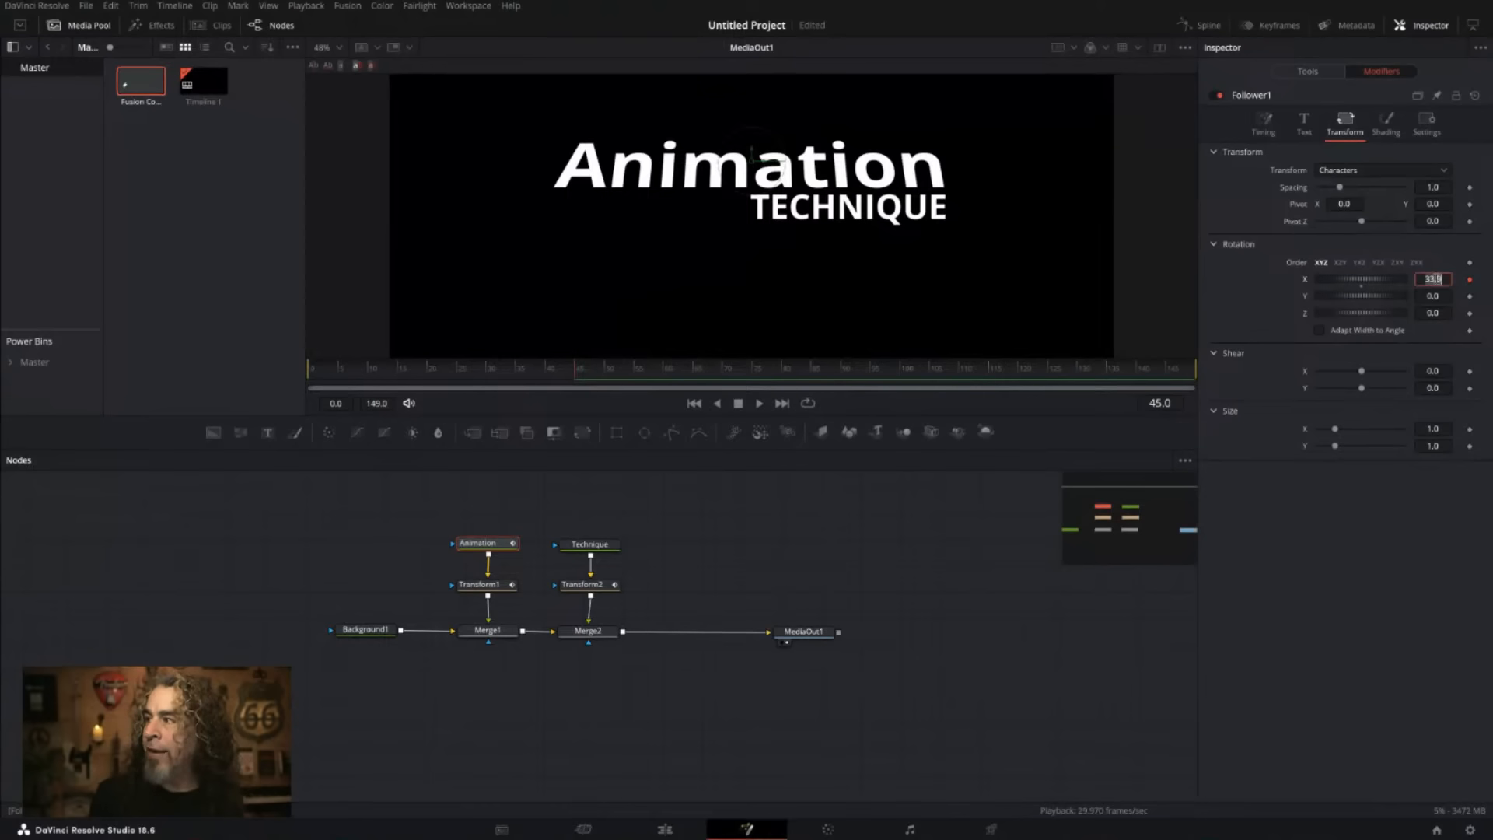
{"action": "type", "text": "0"}
{"action": "key", "text": "Tab"}
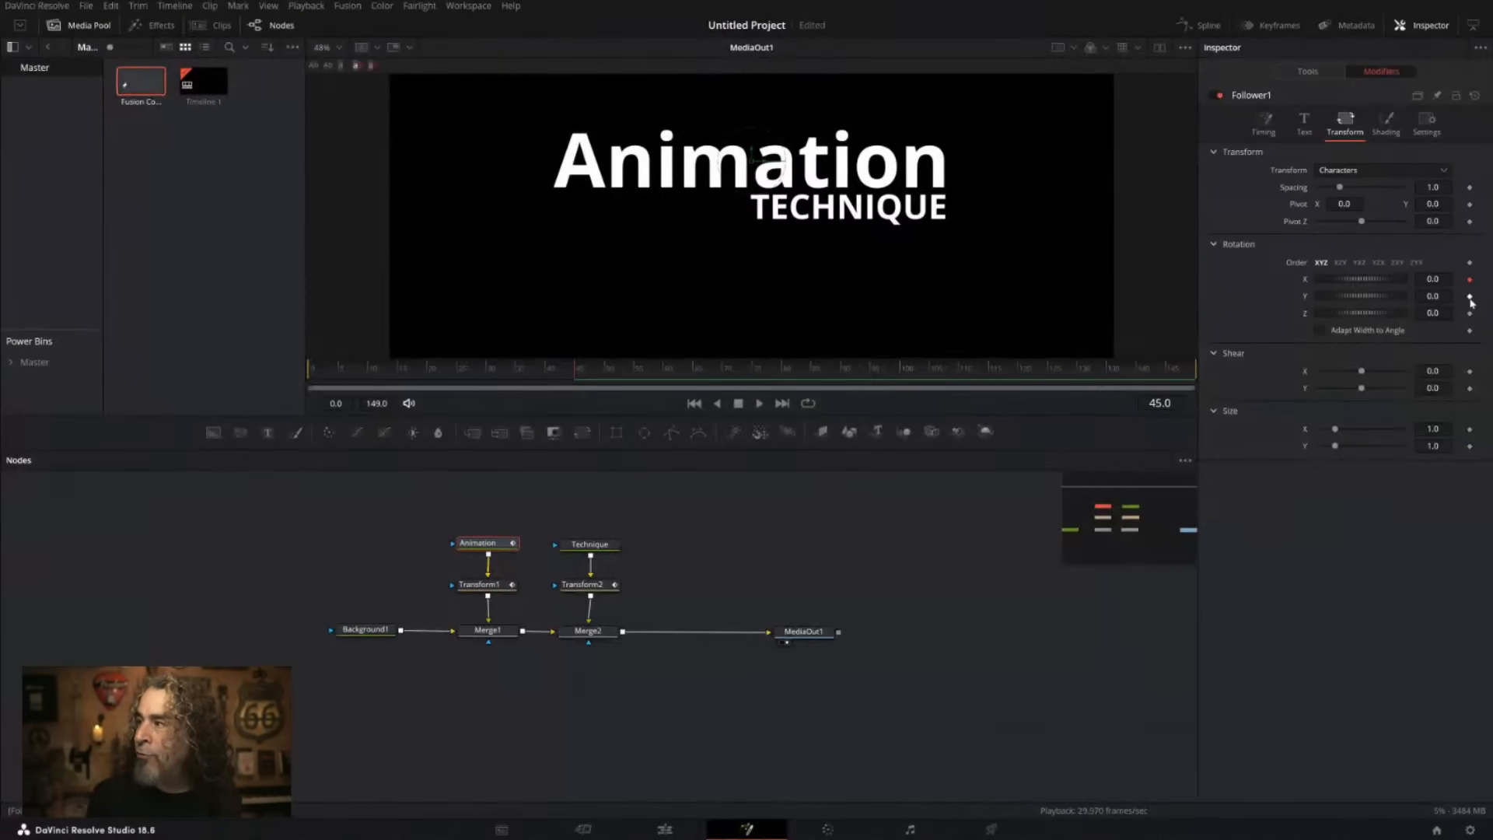
Keyframe the Follower's Y rotation at frame 45 and turn the characters to about -50.
{"action": "left_click", "coordinate": [1470, 296]}
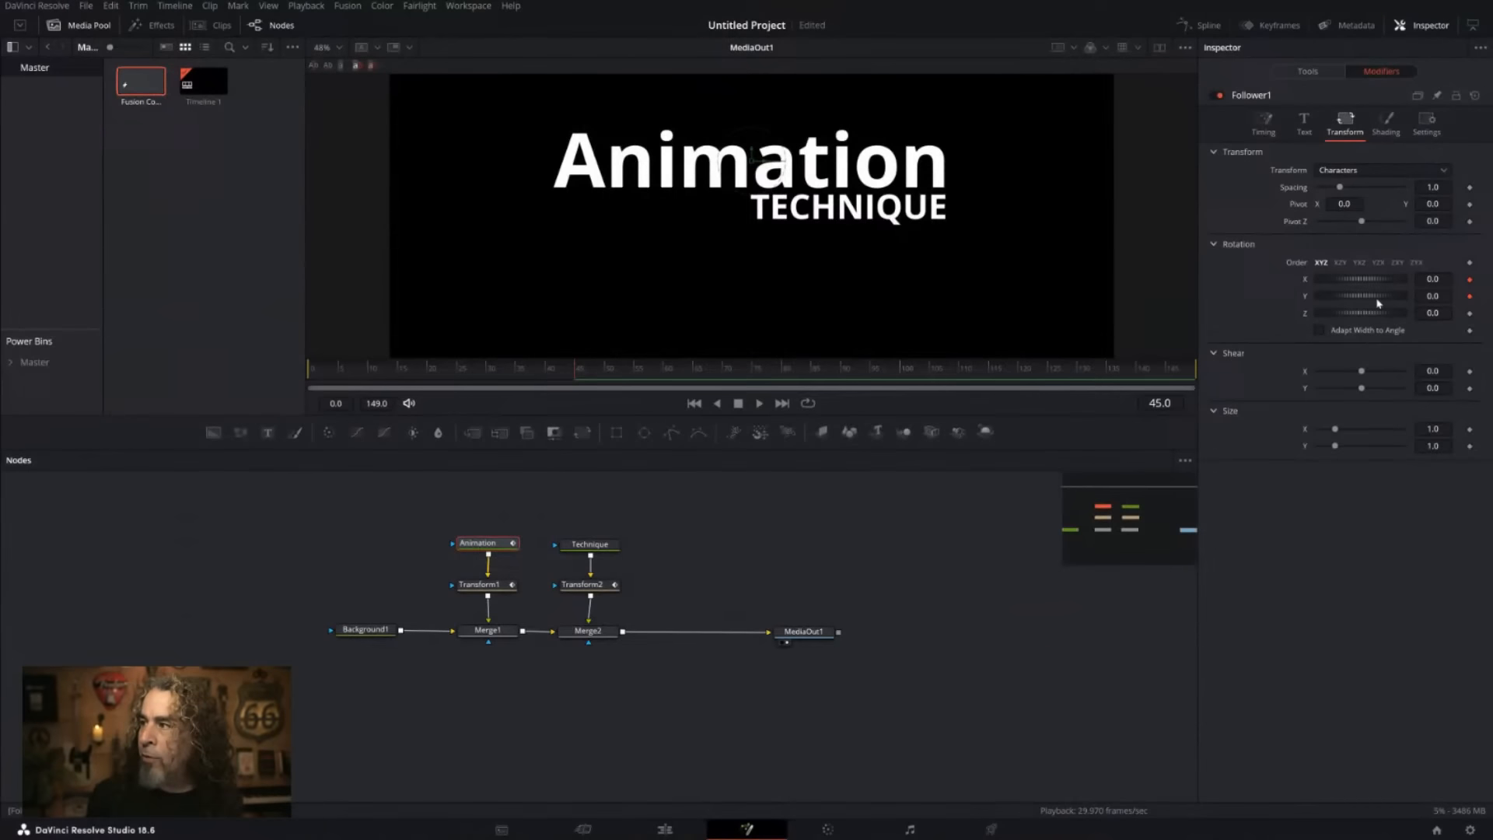
{"action": "mouse_move", "coordinate": [1379, 303]}
{"action": "left_mouse_down"}
{"action": "mouse_move", "coordinate": [1353, 300]}
{"action": "mouse_move", "coordinate": [1367, 299]}
{"action": "left_mouse_up"}
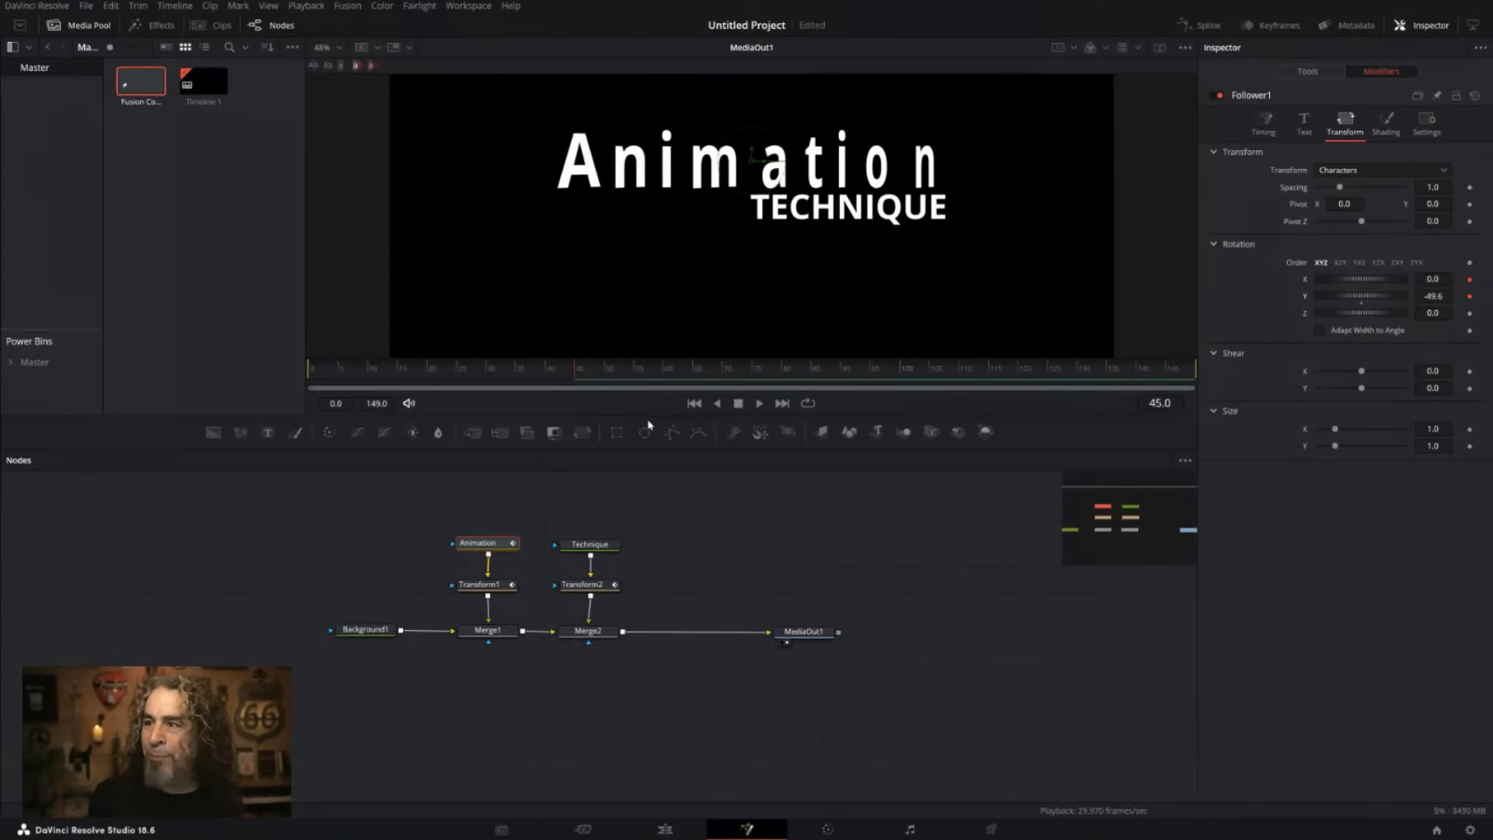
Enlarge the viewer area and fit the composition to it.
{"action": "left_click_drag", "start_coordinate": [645, 418], "coordinate": [657, 529]}
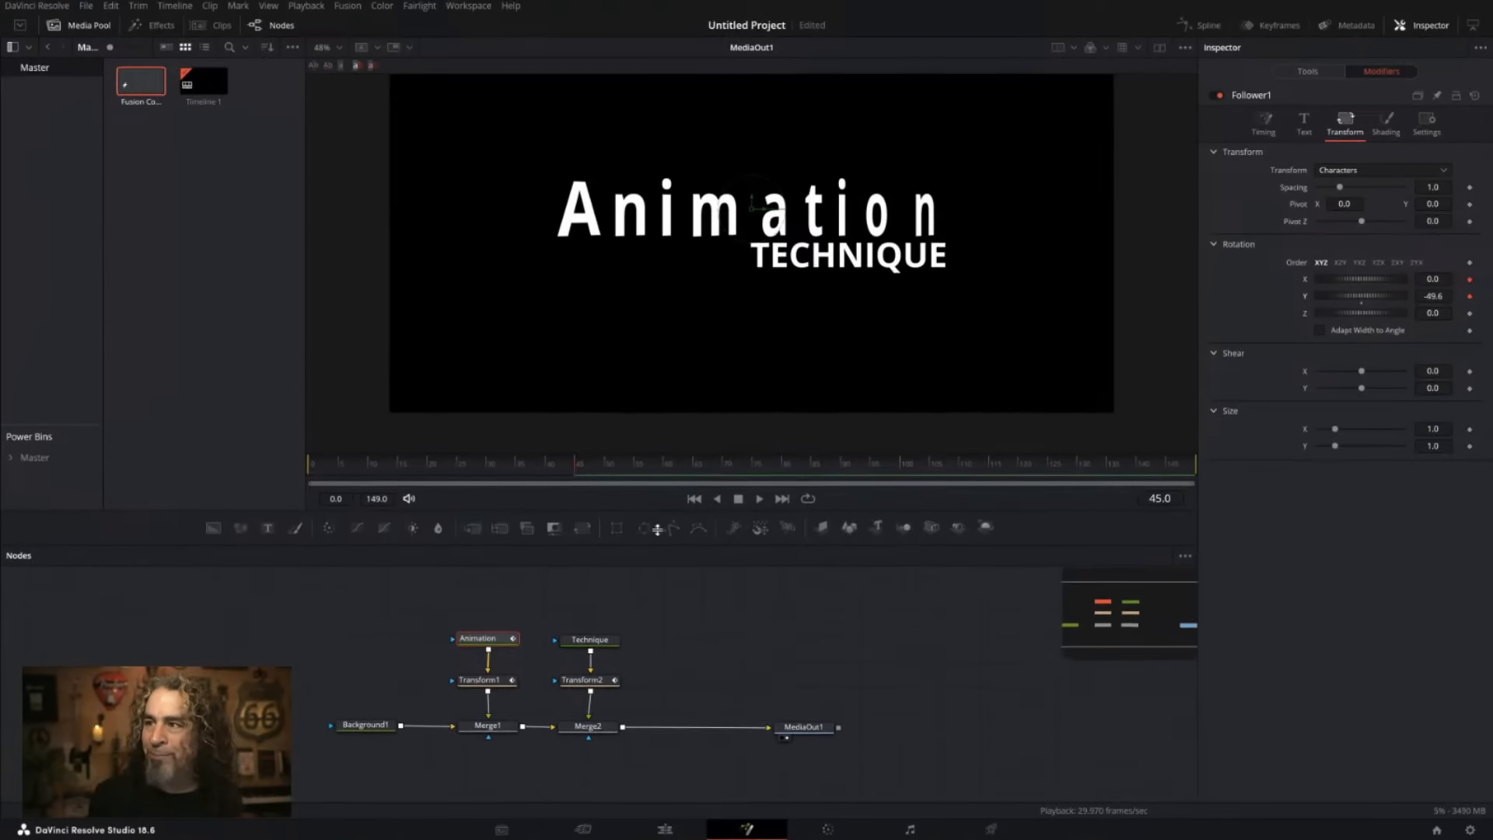
{"action": "left_click", "coordinate": [340, 48]}
{"action": "left_click", "coordinate": [336, 78]}
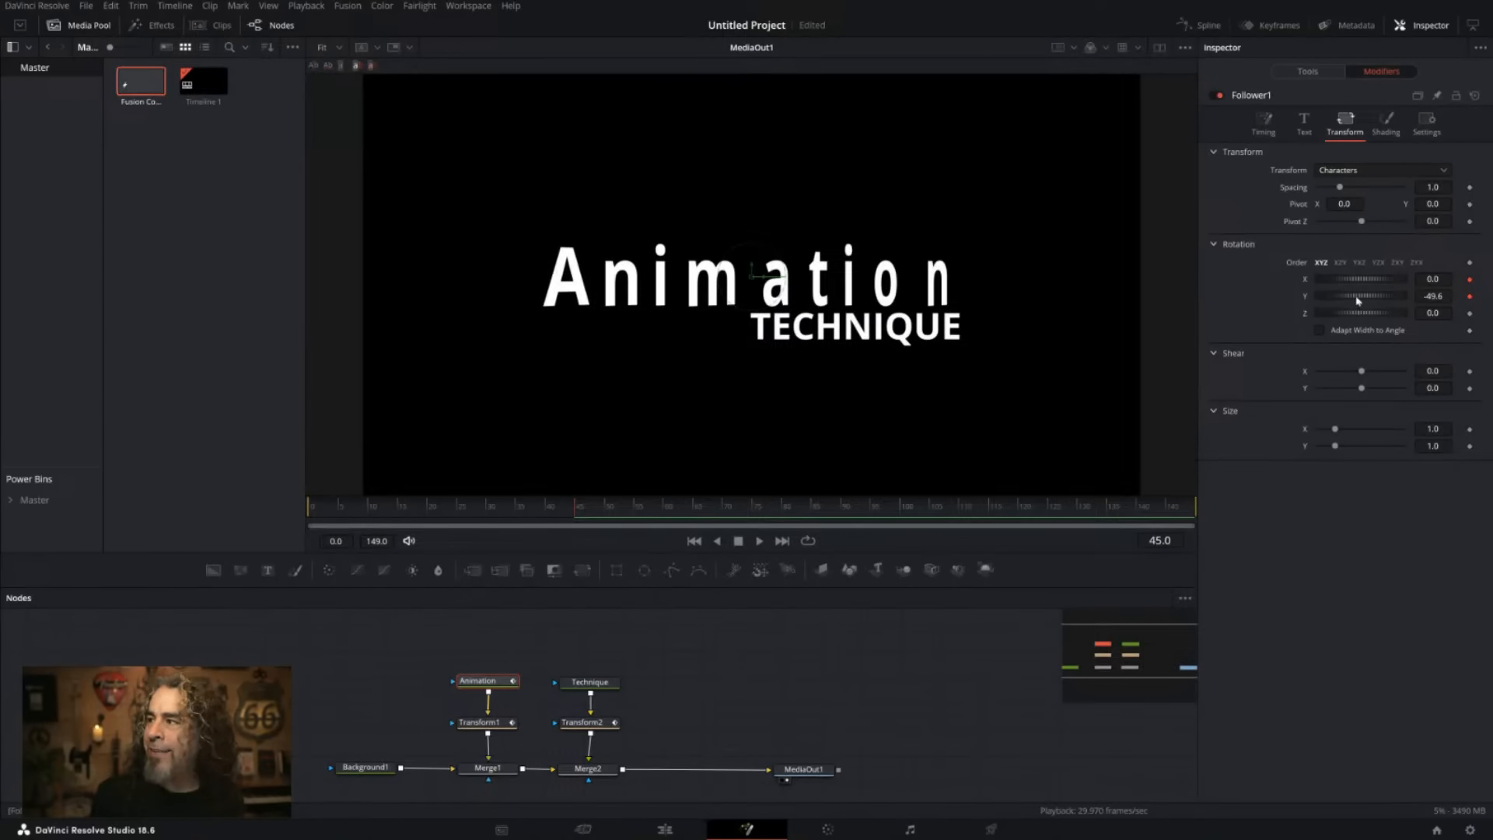
Turn the characters further to a Y rotation of about -97, and reset the Y rotation to 0.
{"action": "left_click_drag", "start_coordinate": [1367, 298], "coordinate": [1355, 303]}
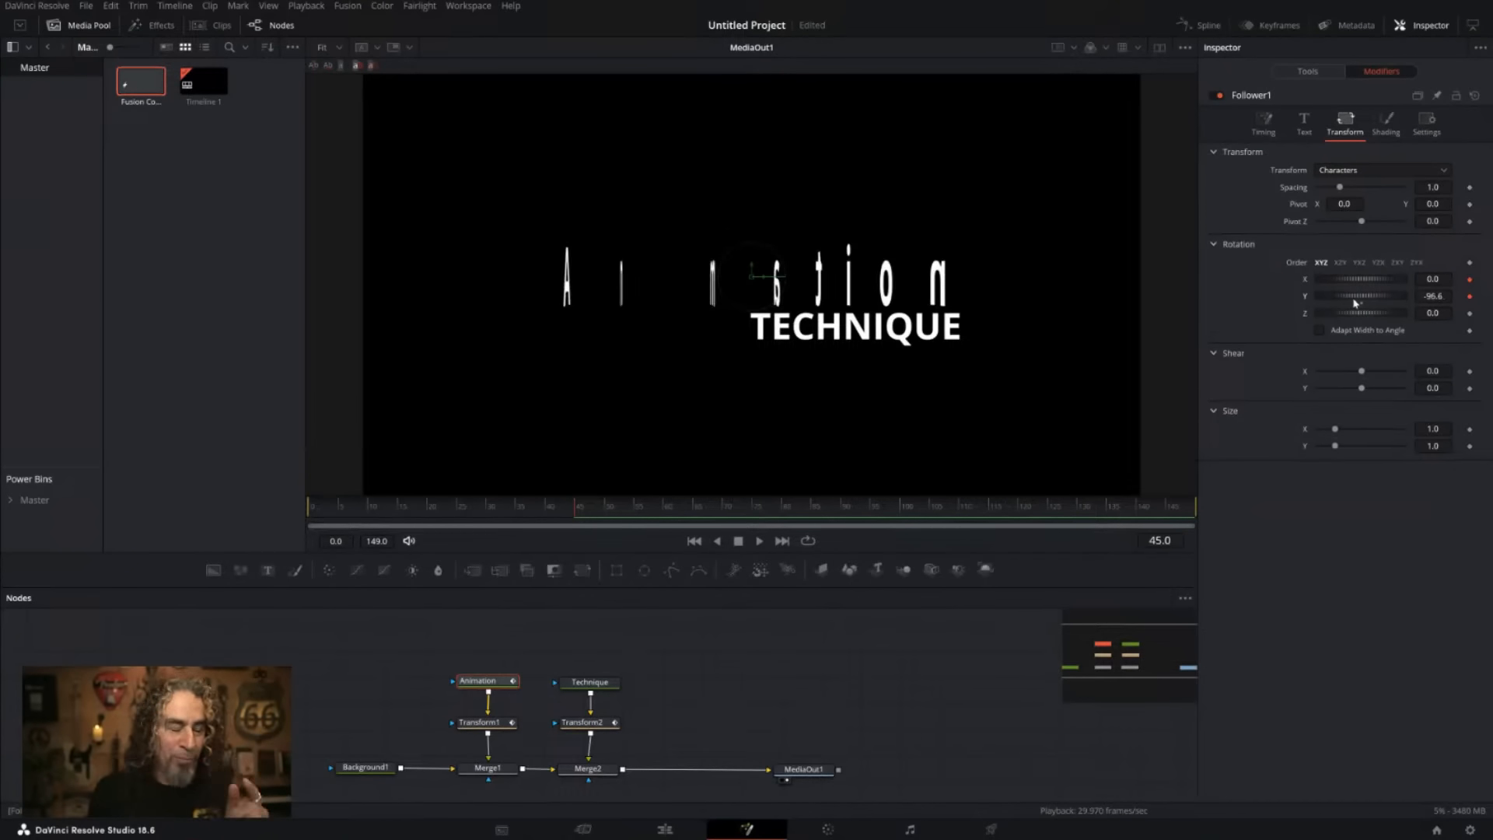
{"action": "left_click", "coordinate": [1442, 297]}
{"action": "type", "text": "0"}
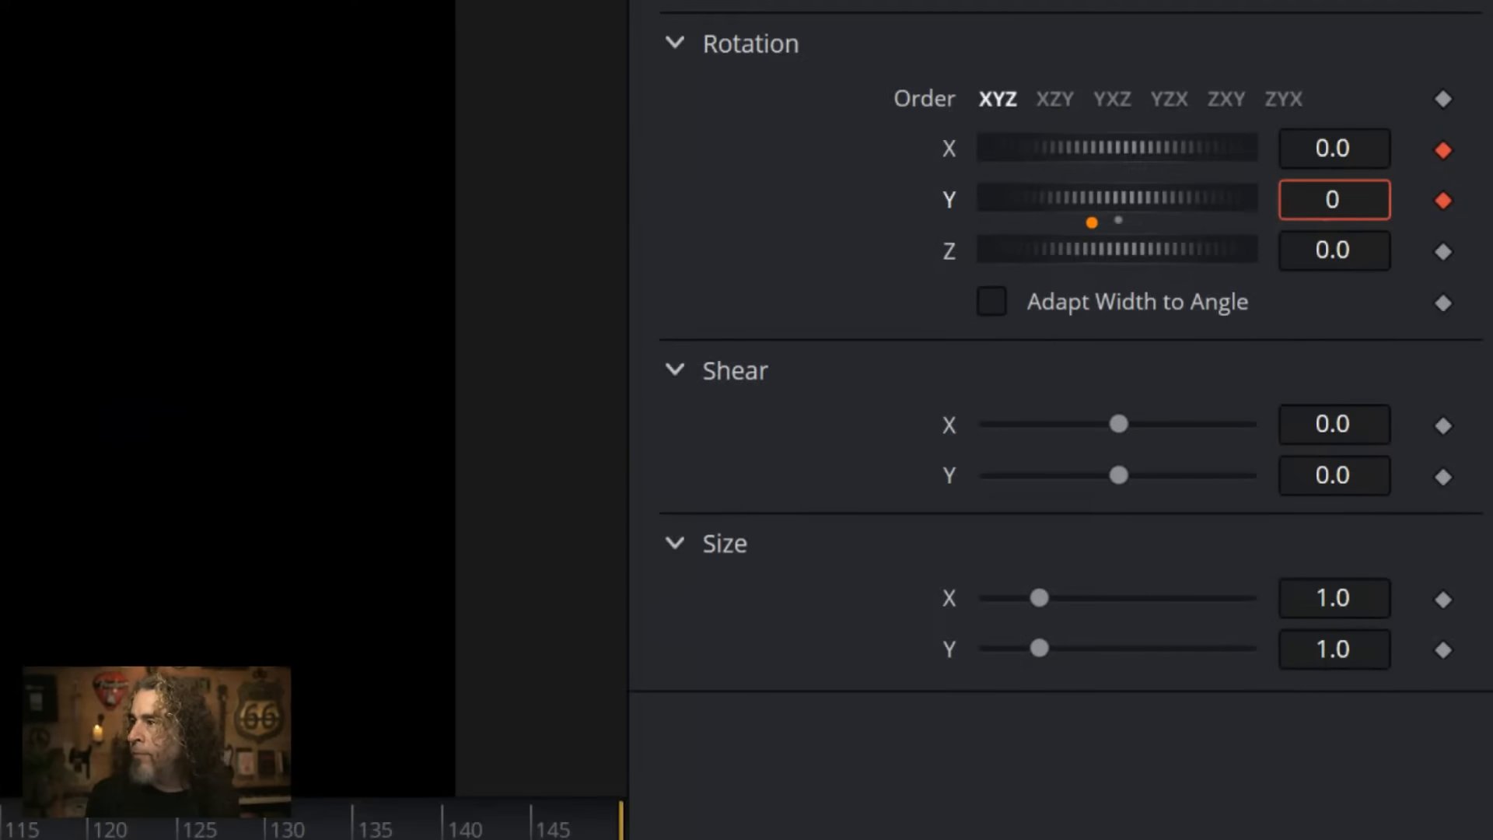
{"action": "mouse_move", "coordinate": [1349, 307]}
{"action": "left_mouse_down"}
{"action": "mouse_move", "coordinate": [1283, 319]}
{"action": "mouse_move", "coordinate": [1302, 328]}
{"action": "left_mouse_up"}
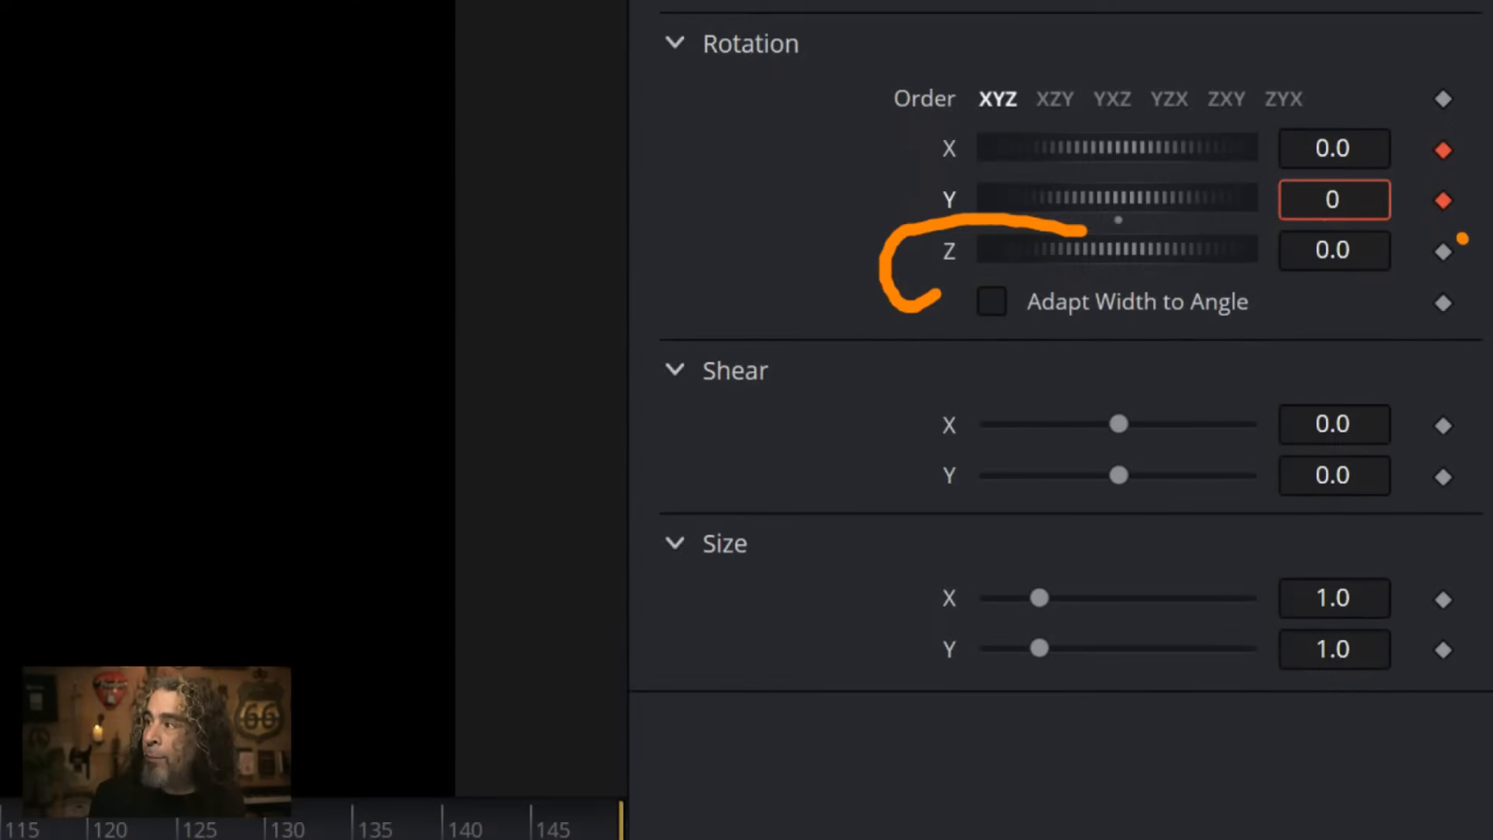
{"action": "mouse_move", "coordinate": [1463, 233]}
{"action": "left_mouse_down"}
{"action": "mouse_move", "coordinate": [1406, 233]}
{"action": "mouse_move", "coordinate": [1448, 274]}
{"action": "left_mouse_up"}
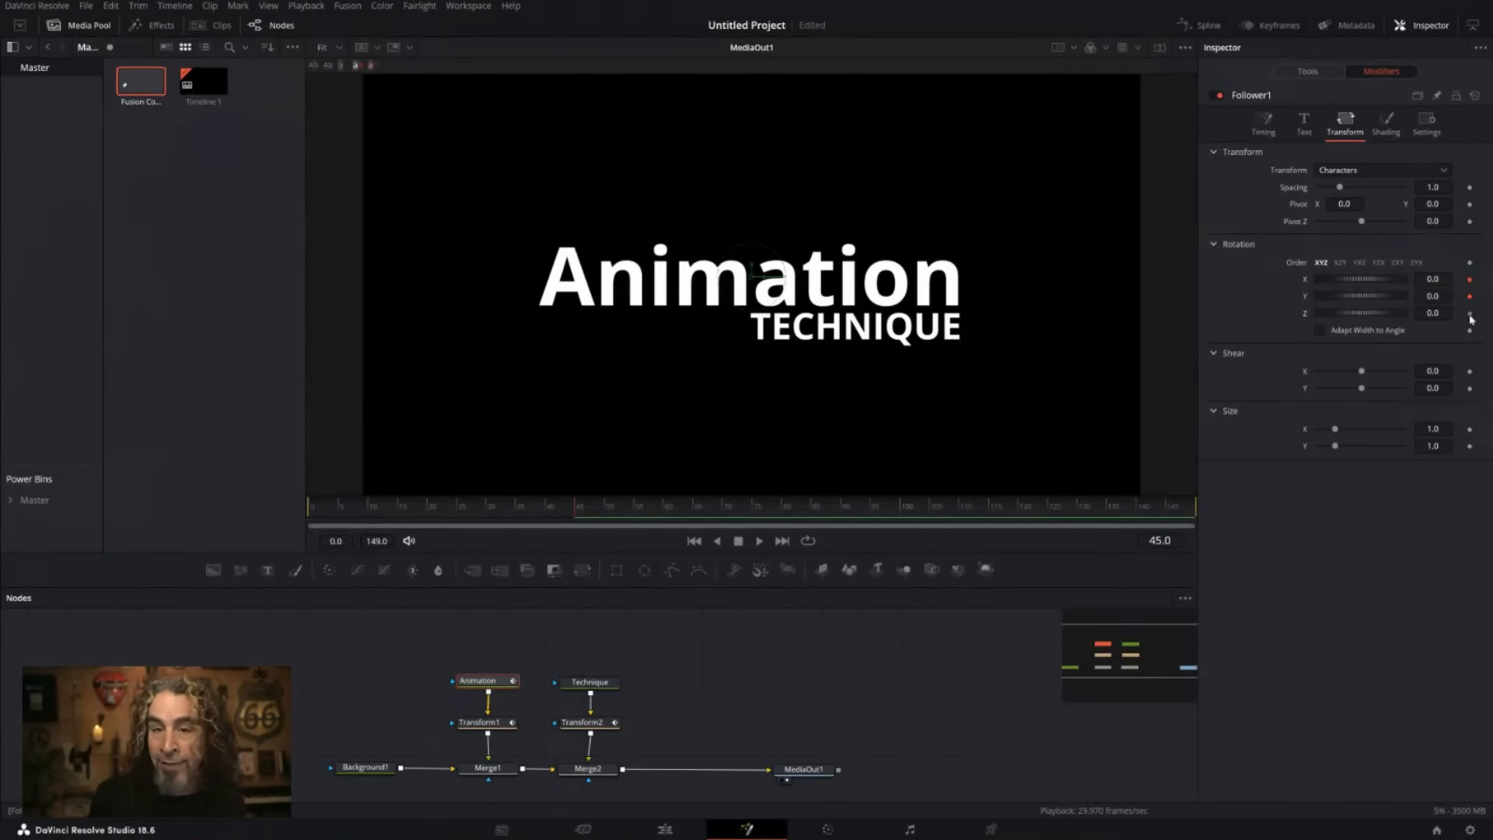
Keyframe the Z rotation at frame 45, try tilting the characters to about -13, and reset the value to 0.
{"action": "left_click", "coordinate": [1470, 314]}
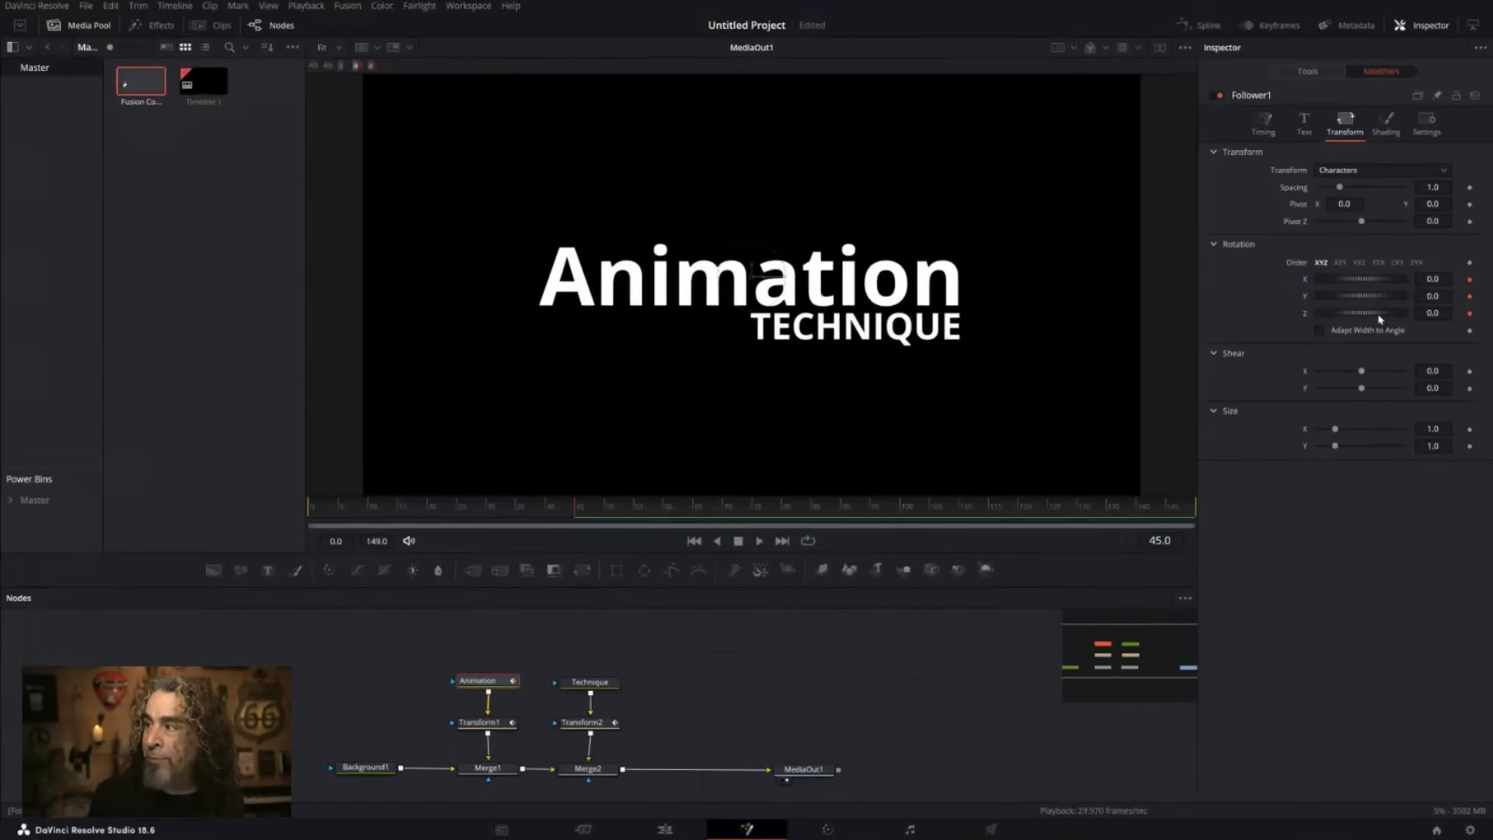
{"action": "mouse_move", "coordinate": [1381, 319]}
{"action": "left_mouse_down"}
{"action": "mouse_move", "coordinate": [1396, 317]}
{"action": "mouse_move", "coordinate": [1377, 323]}
{"action": "left_mouse_up"}
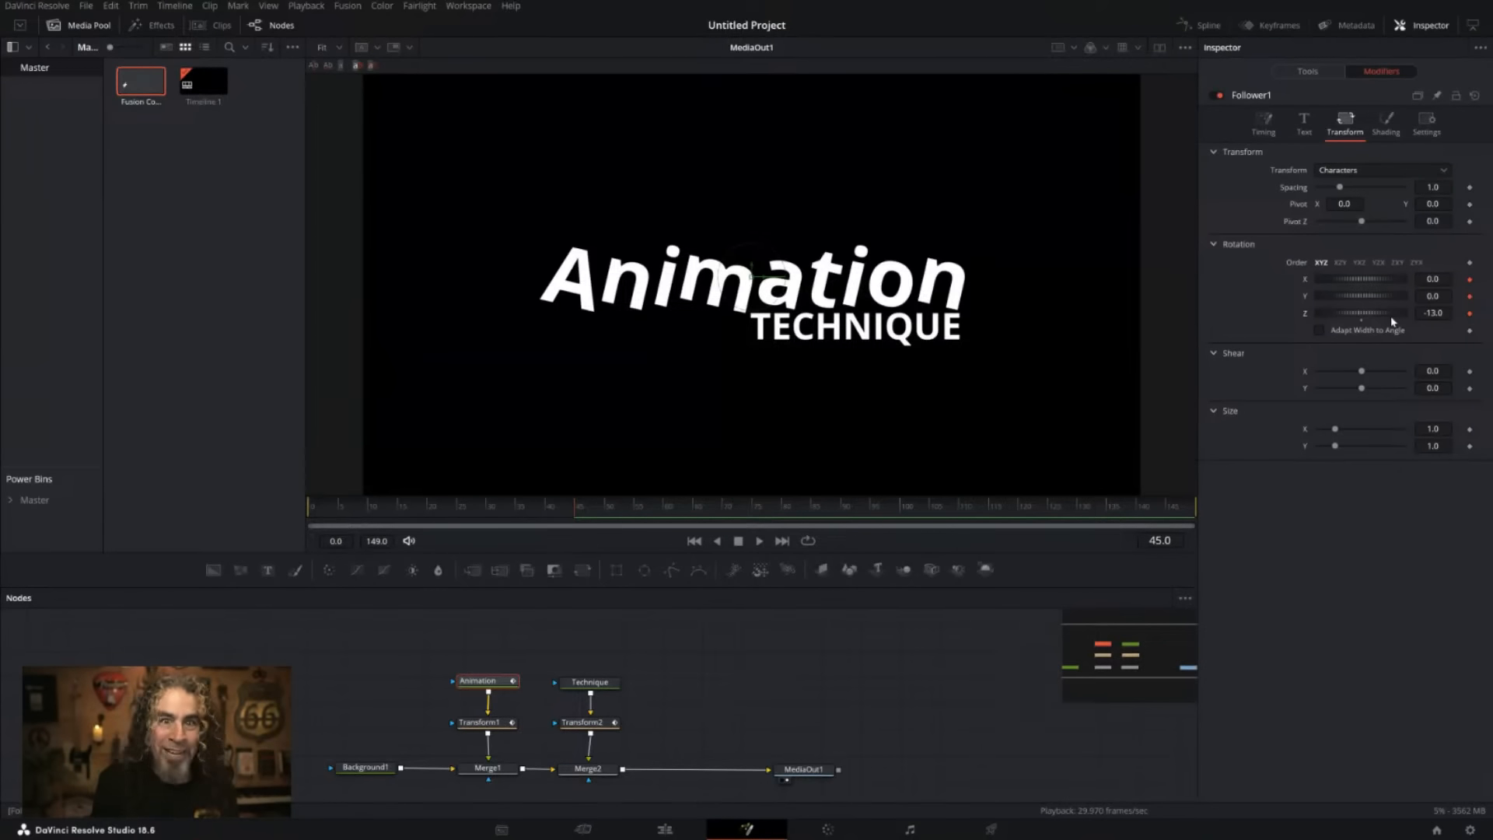
{"action": "left_click", "coordinate": [1445, 312]}
{"action": "type", "text": "0"}
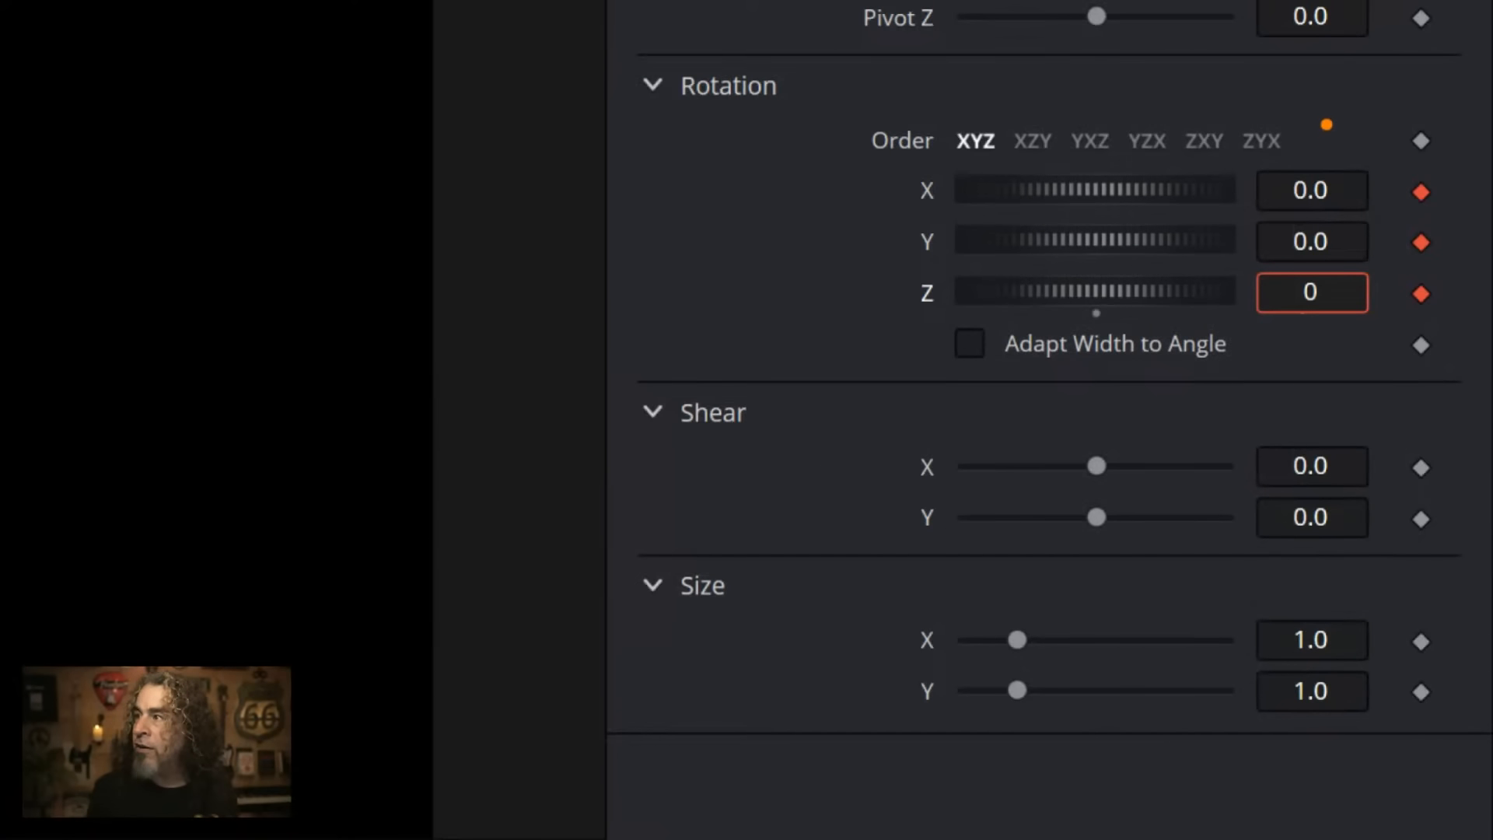
{"action": "mouse_move", "coordinate": [1323, 124]}
{"action": "left_mouse_down"}
{"action": "mouse_move", "coordinate": [847, 155]}
{"action": "mouse_move", "coordinate": [744, 394]}
{"action": "mouse_move", "coordinate": [1172, 319]}
{"action": "mouse_move", "coordinate": [1118, 116]}
{"action": "left_mouse_up"}
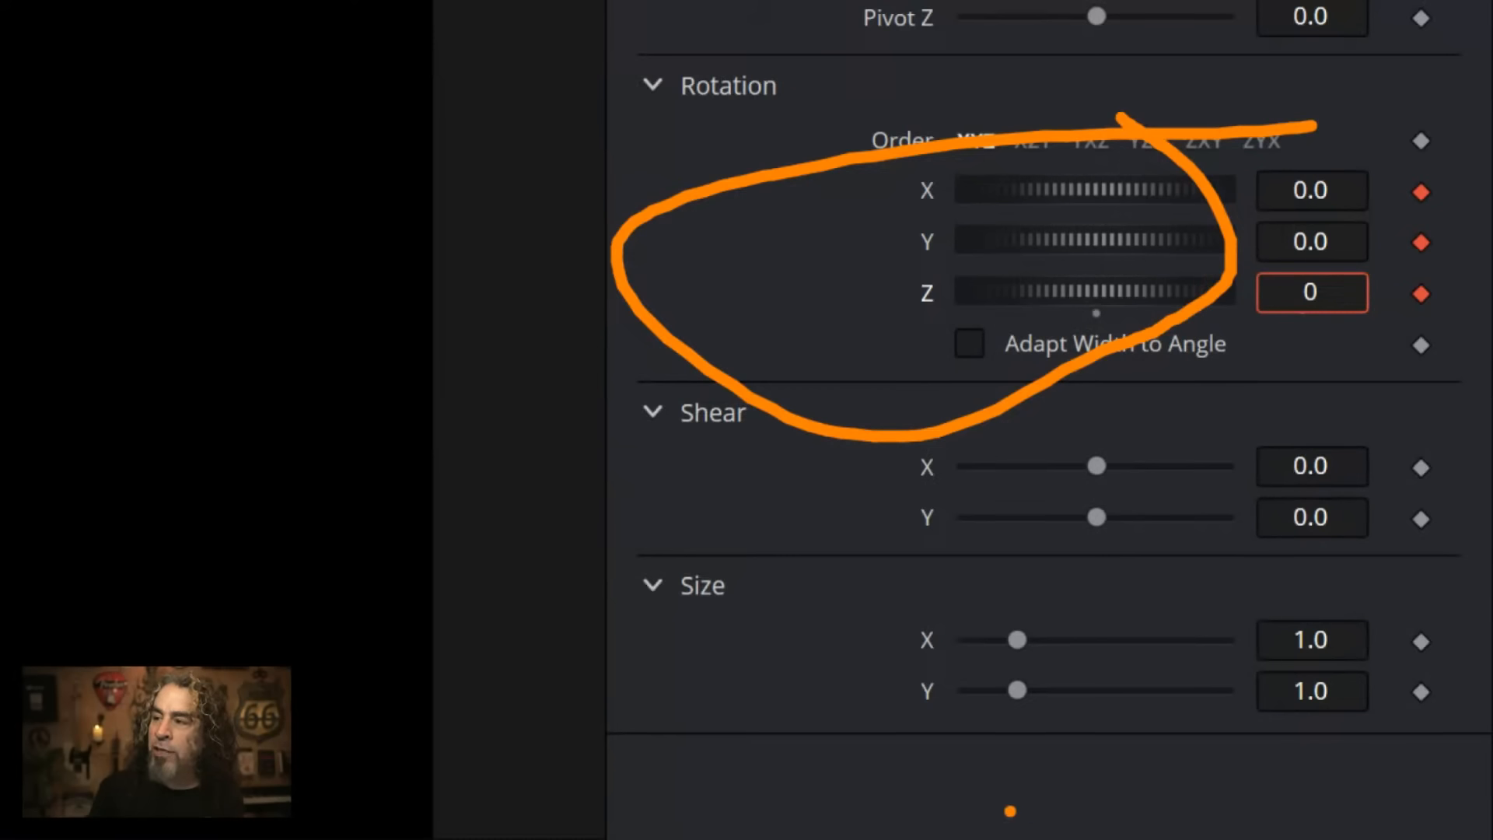
{"action": "mouse_move", "coordinate": [1043, 612]}
{"action": "left_mouse_down"}
{"action": "mouse_move", "coordinate": [881, 654]}
{"action": "mouse_move", "coordinate": [973, 775]}
{"action": "mouse_move", "coordinate": [1093, 671]}
{"action": "mouse_move", "coordinate": [1011, 613]}
{"action": "left_mouse_up"}
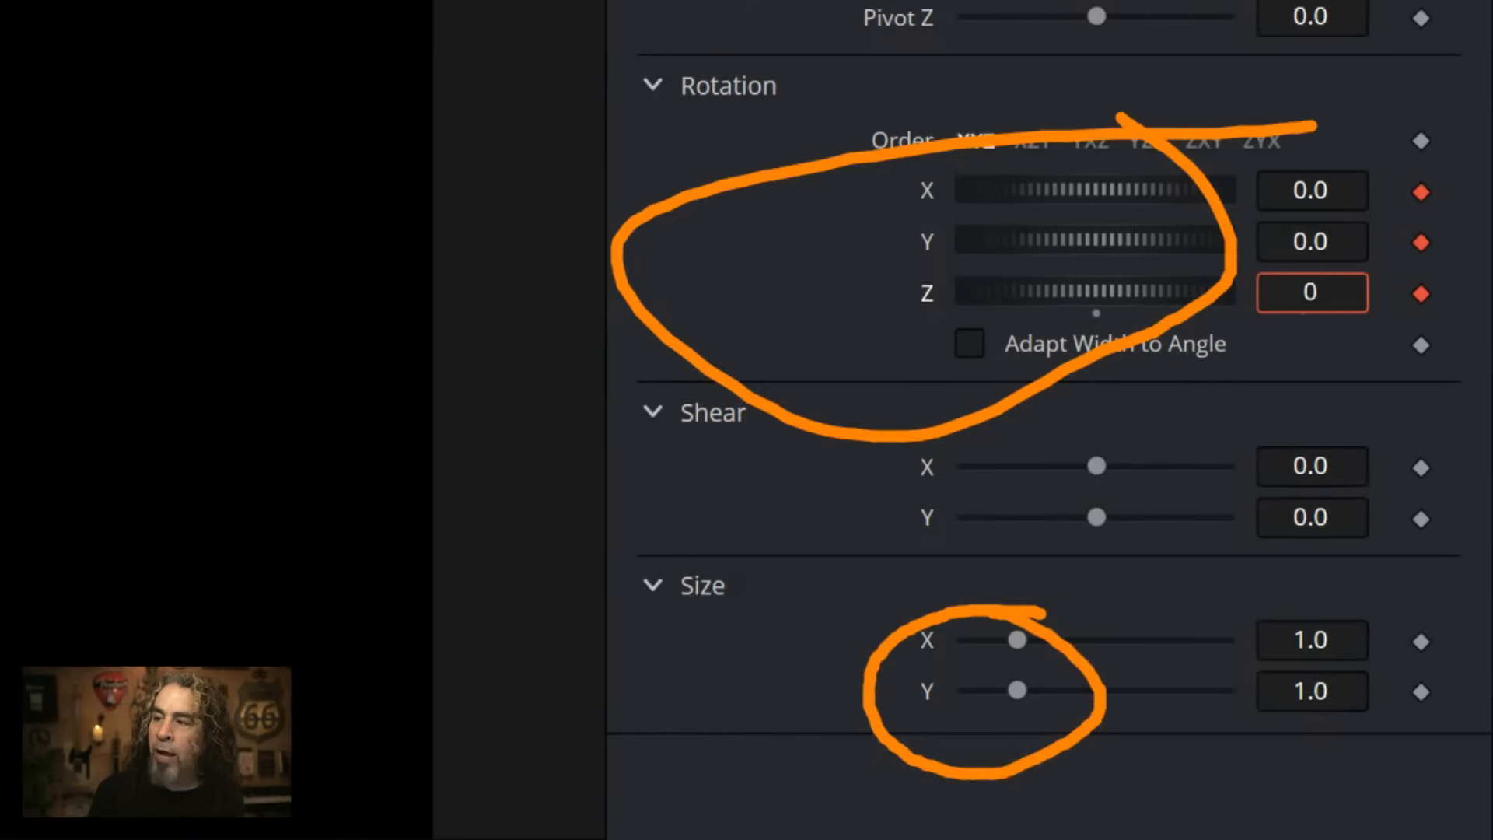
{"action": "mouse_move", "coordinate": [740, 577]}
{"action": "left_mouse_down"}
{"action": "mouse_move", "coordinate": [652, 553]}
{"action": "mouse_move", "coordinate": [627, 606]}
{"action": "mouse_move", "coordinate": [745, 614]}
{"action": "mouse_move", "coordinate": [739, 558]}
{"action": "left_mouse_up"}
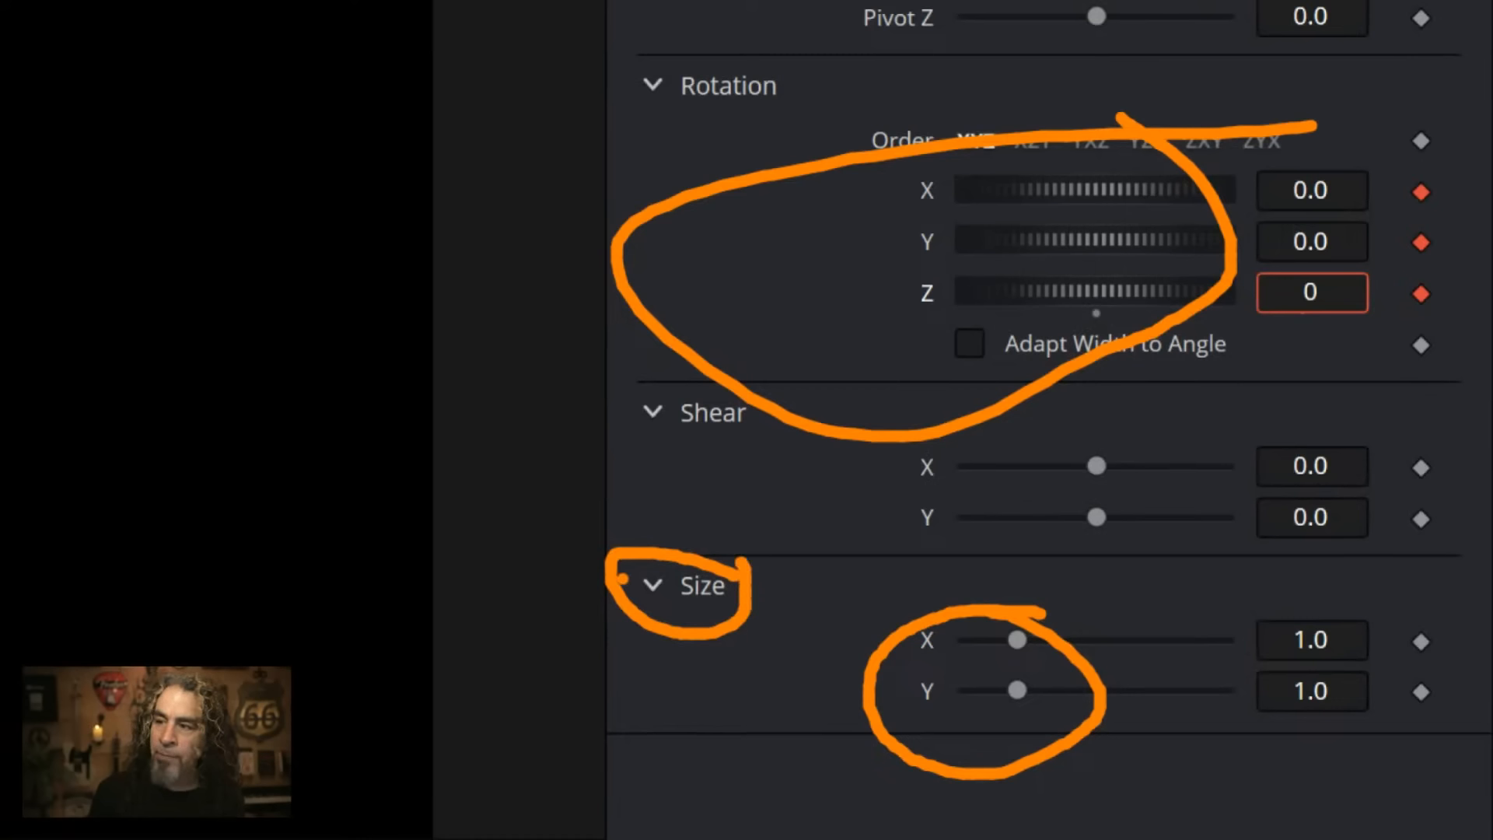
{"action": "mouse_move", "coordinate": [647, 574]}
{"action": "left_mouse_down"}
{"action": "mouse_move", "coordinate": [667, 604]}
{"action": "mouse_move", "coordinate": [700, 566]}
{"action": "left_mouse_up"}
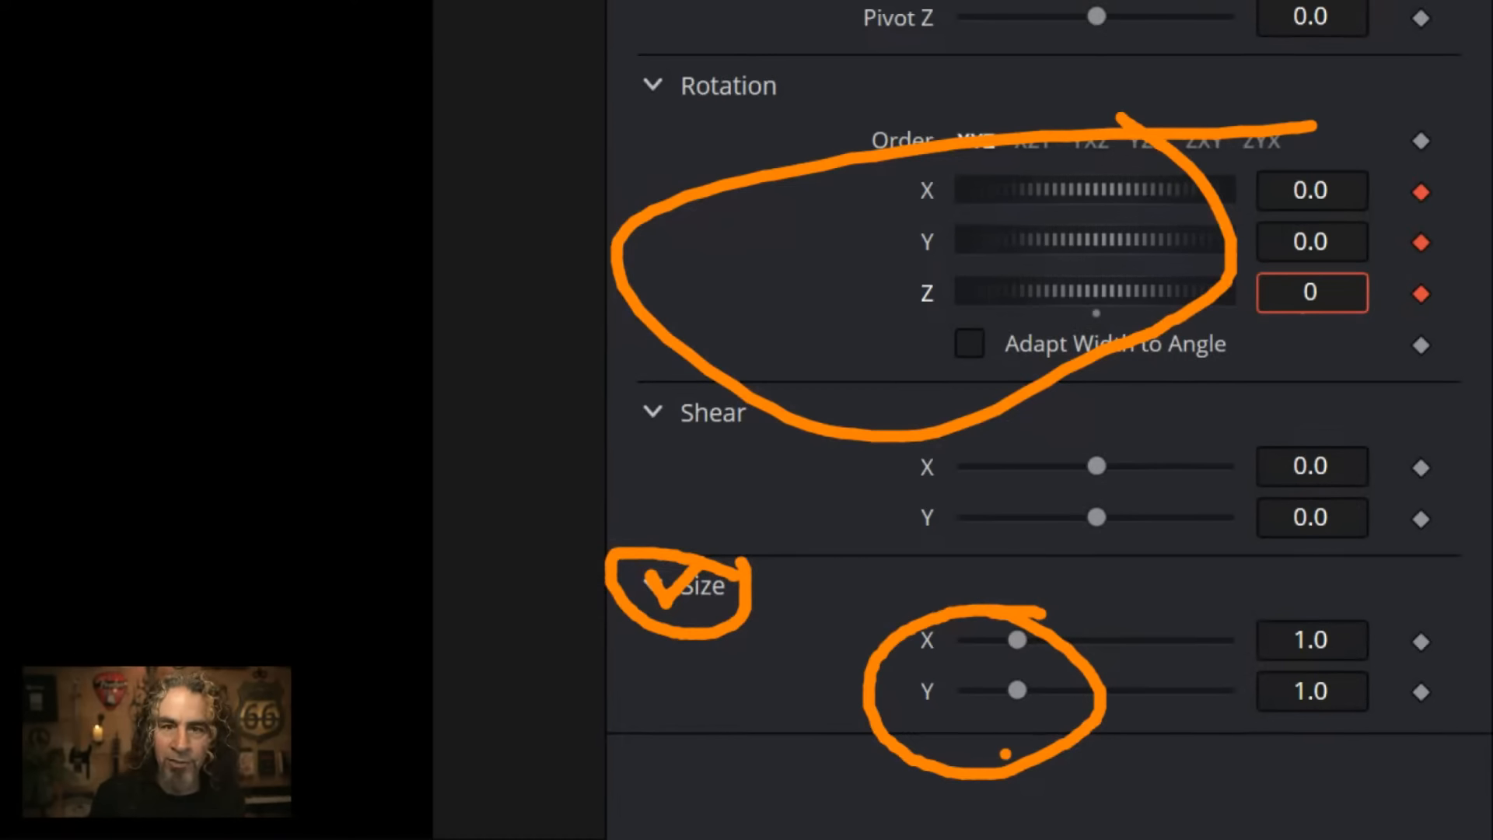
{"action": "left_click_drag", "start_coordinate": [1154, 660], "coordinate": [1214, 691]}
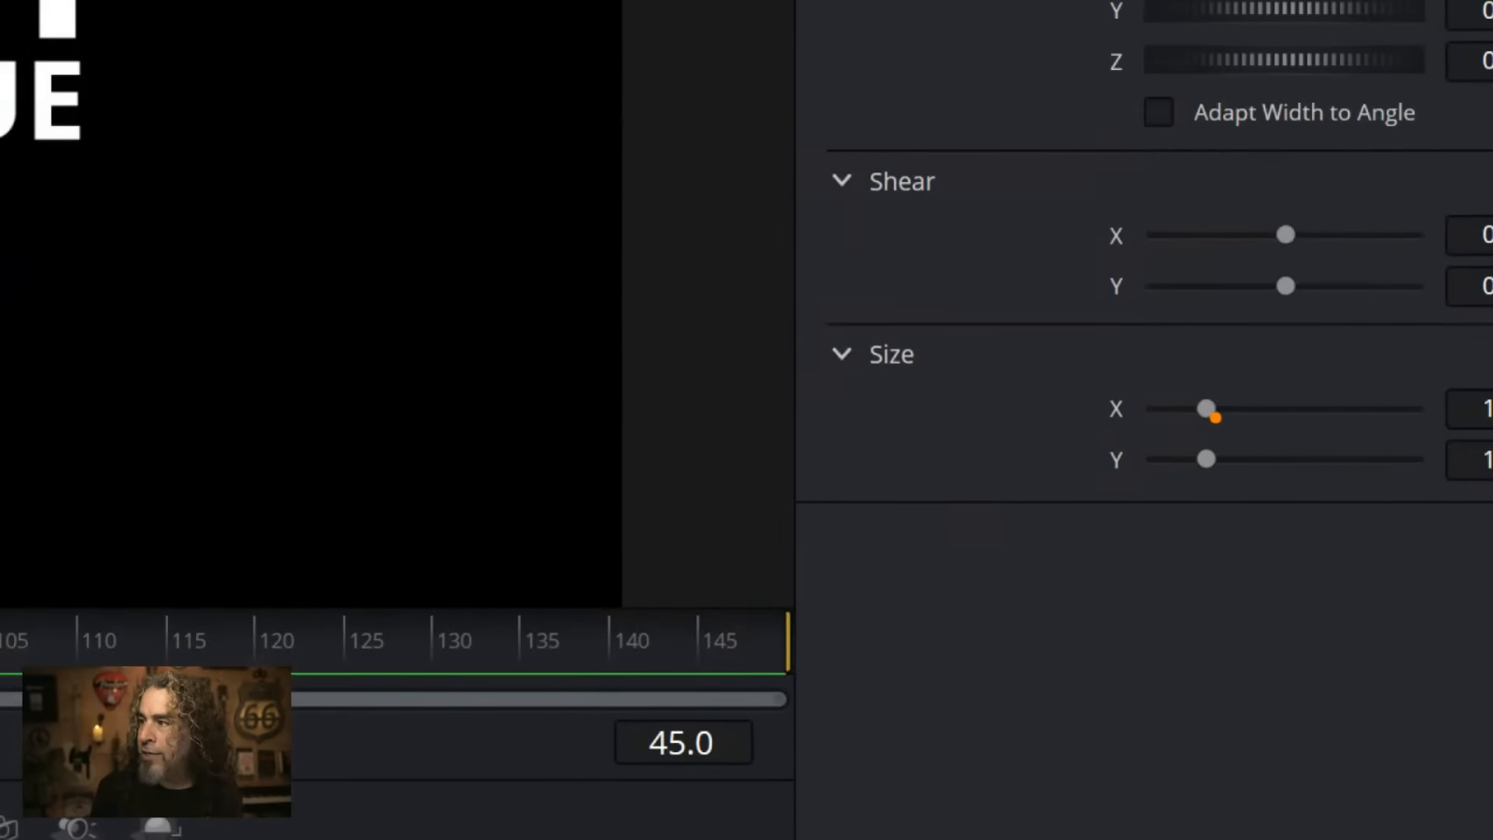
Try the characters' X size at 1.26 and 0, and try to keyframe it at frame 45.
{"action": "mouse_move", "coordinate": [1333, 431]}
{"action": "left_mouse_down"}
{"action": "mouse_move", "coordinate": [1385, 425]}
{"action": "mouse_move", "coordinate": [1336, 434]}
{"action": "left_mouse_up"}
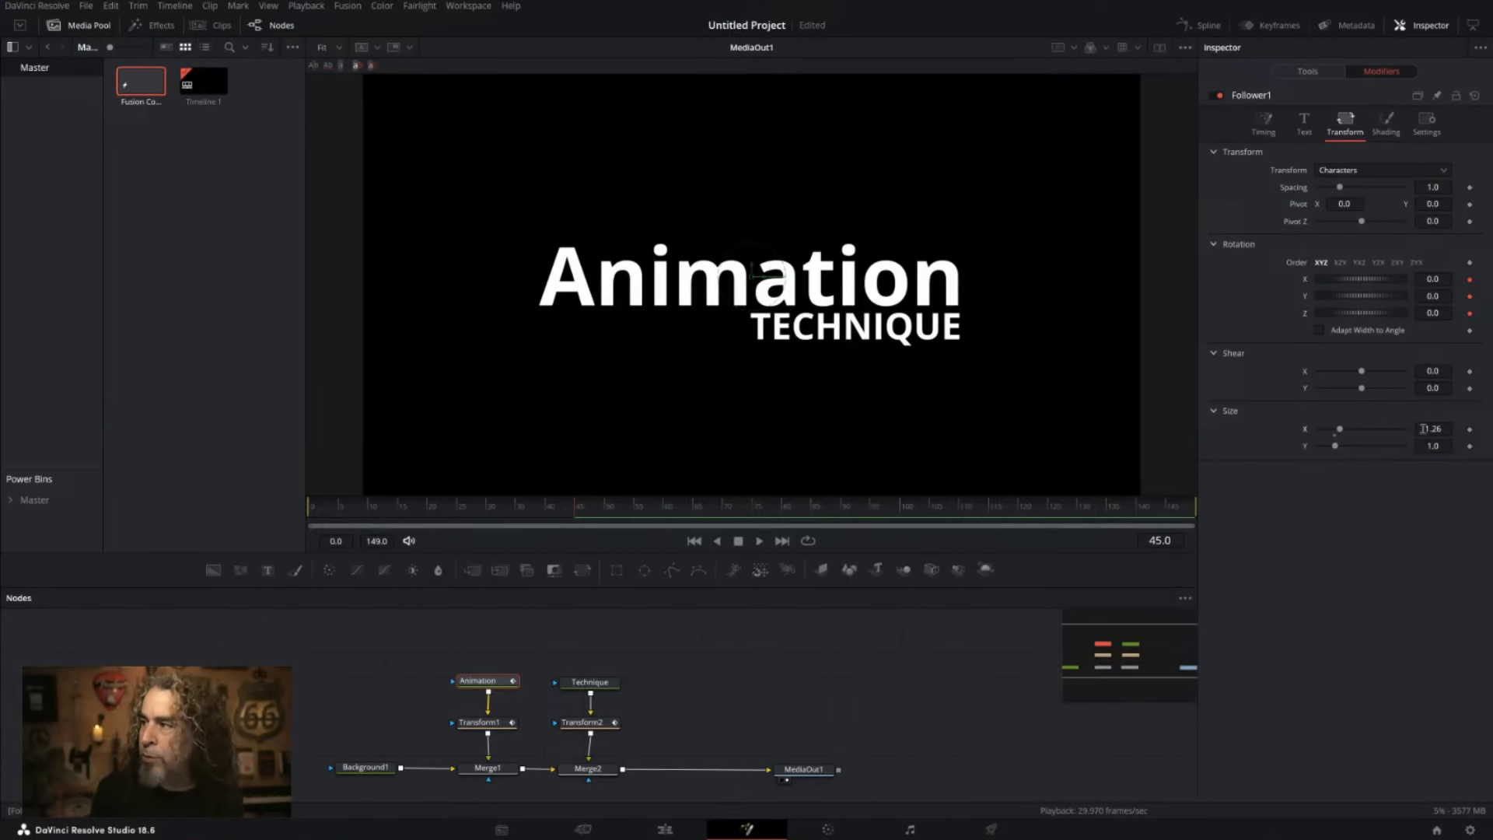
{"action": "left_click", "coordinate": [1435, 429]}
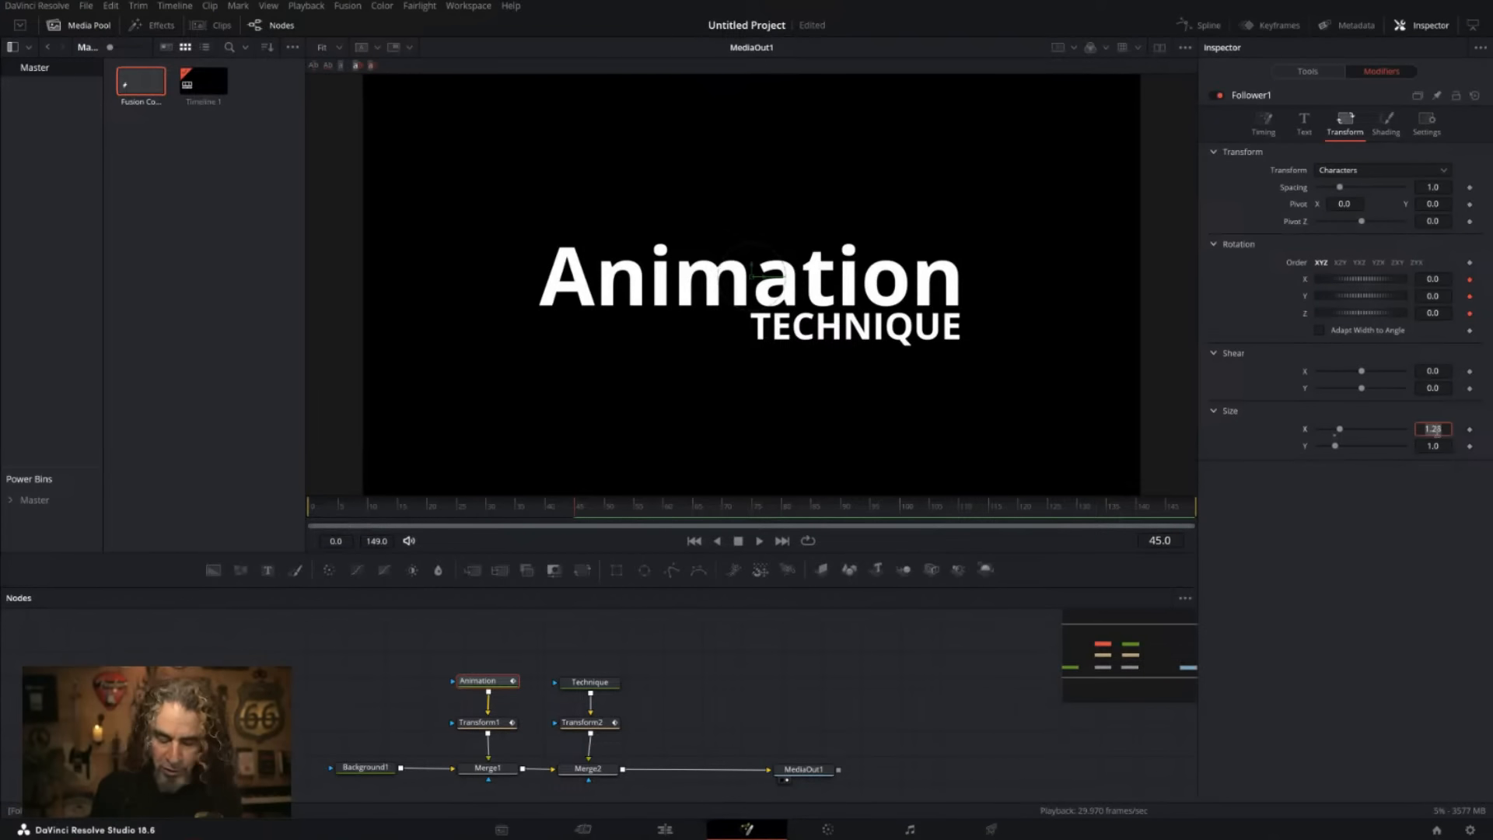
{"action": "type", "text": "0"}
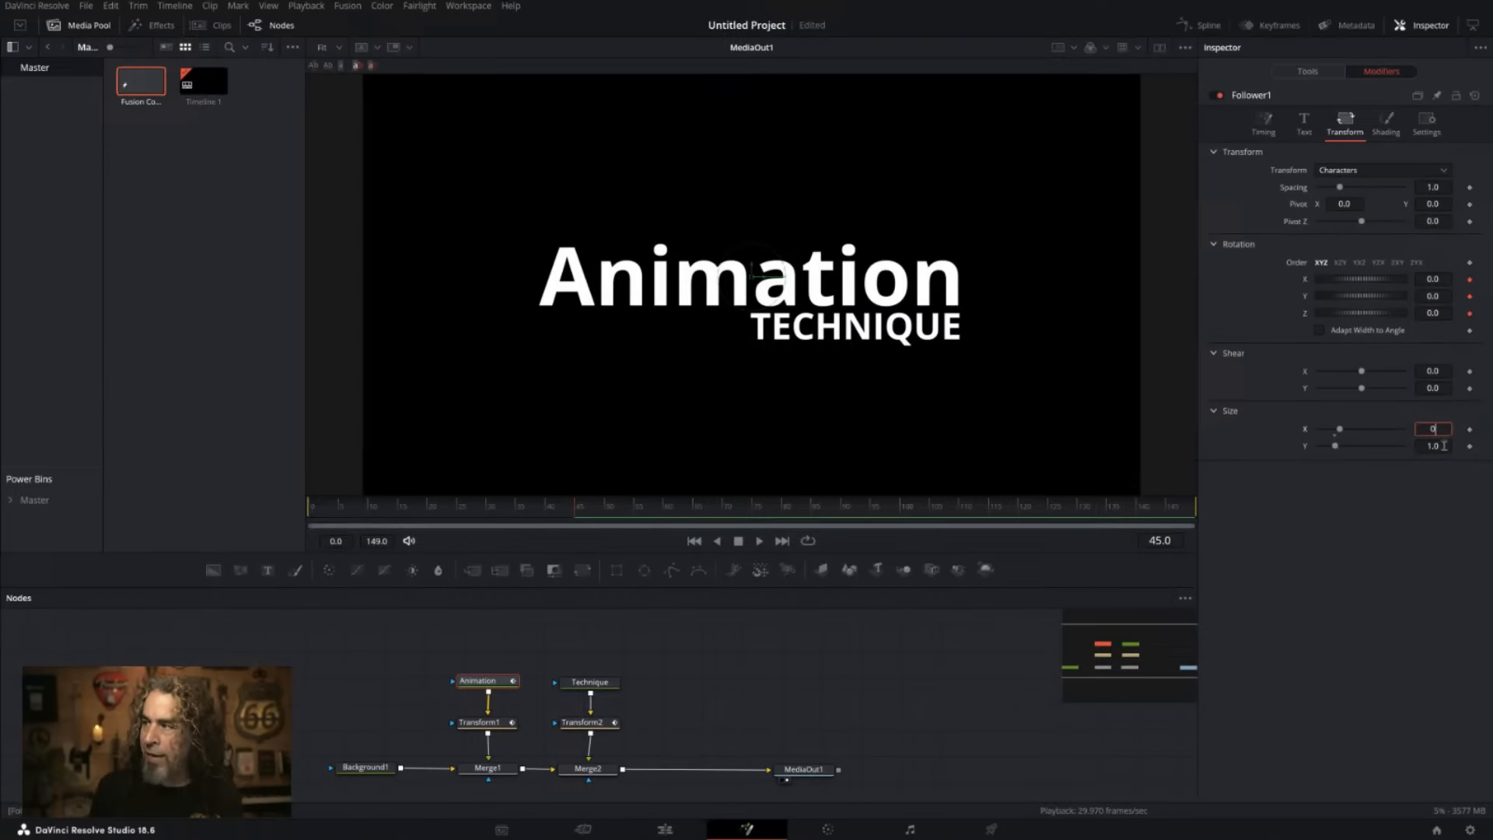
{"action": "left_click", "coordinate": [1444, 446]}
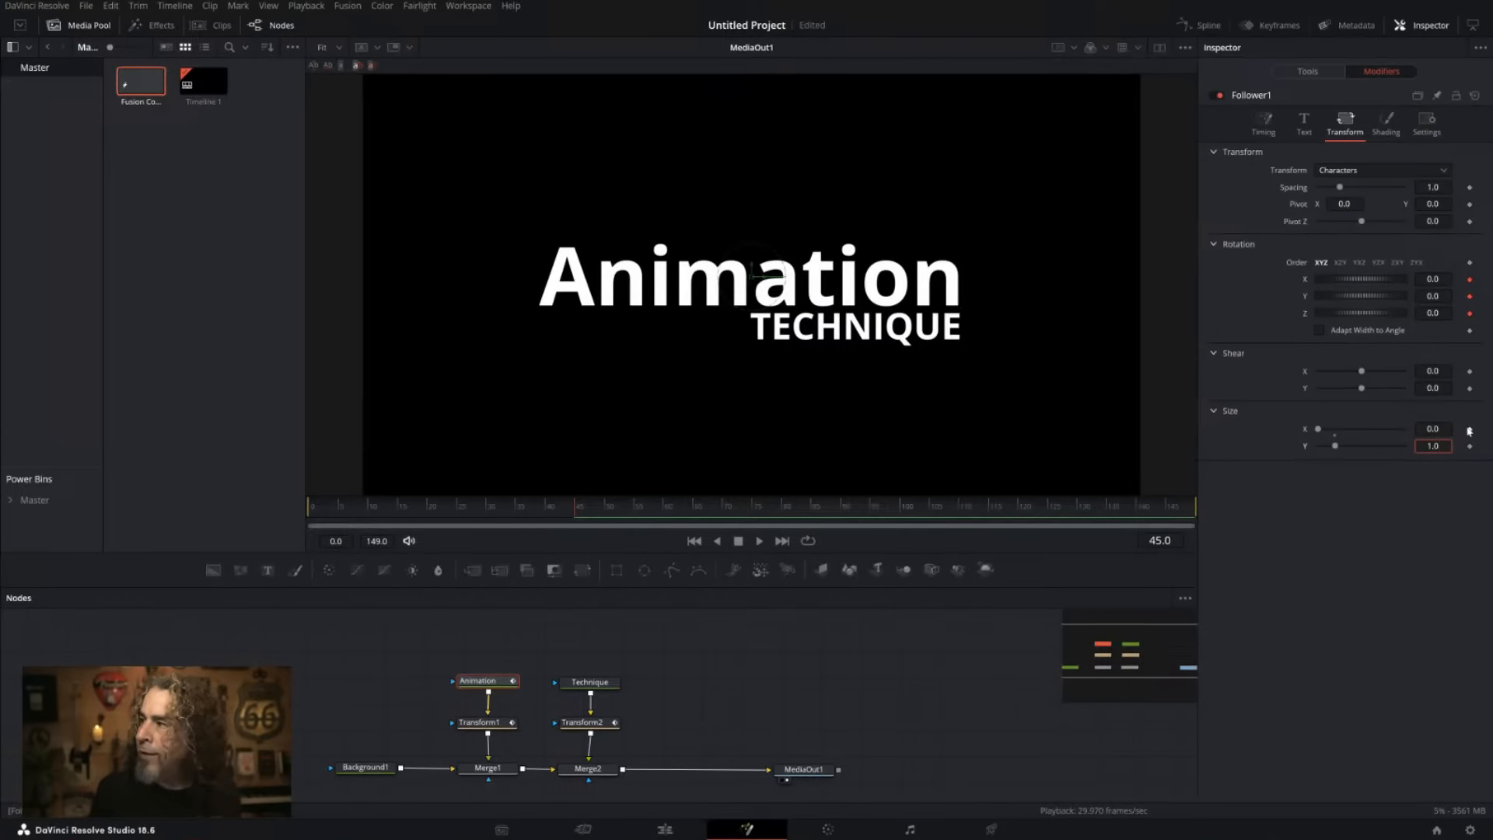
{"action": "left_click", "coordinate": [1470, 428]}
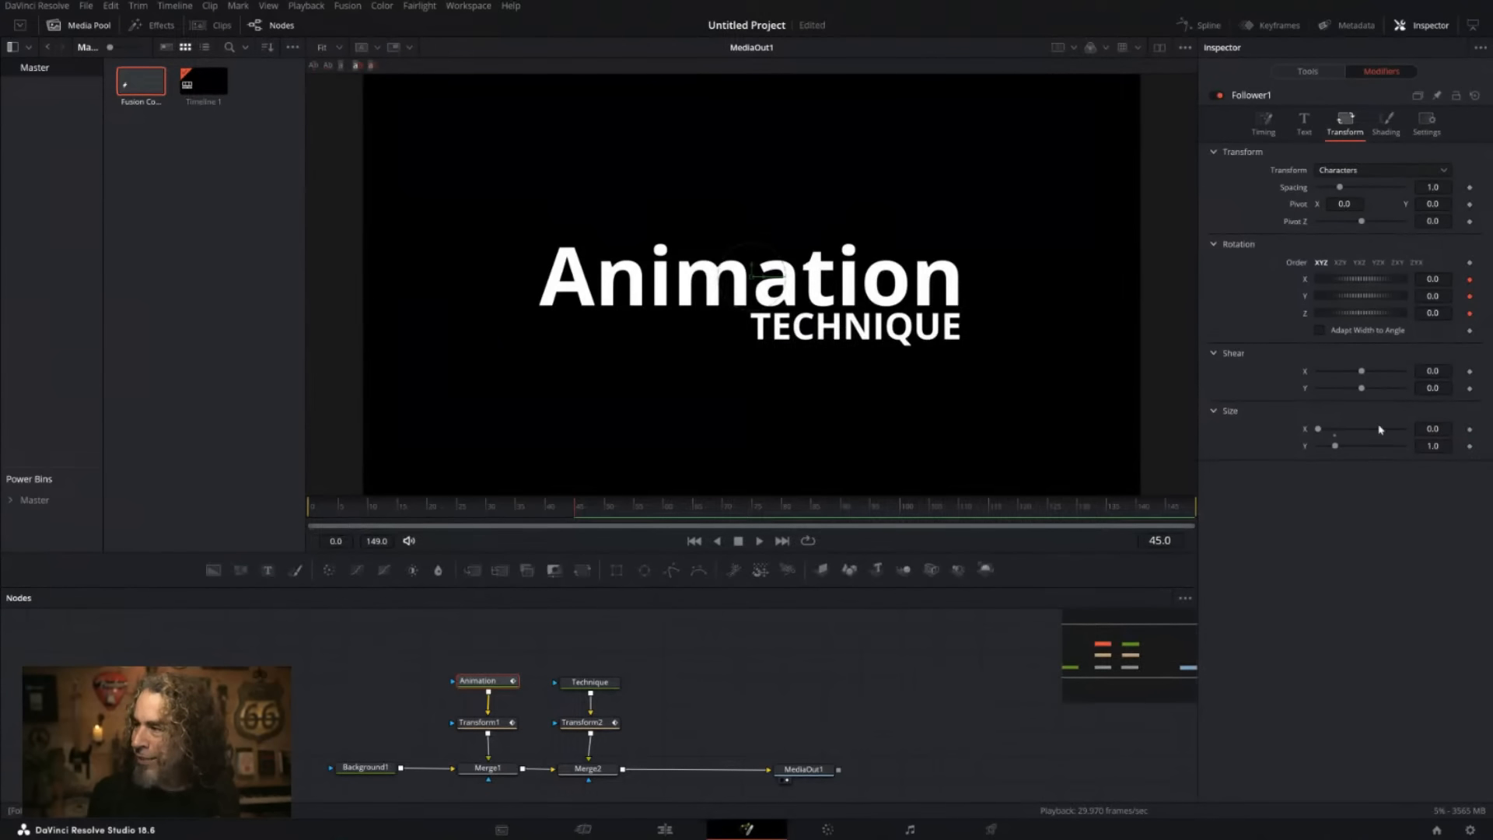
Set the characters' X size back to 1.
{"action": "left_click", "coordinate": [1435, 427]}
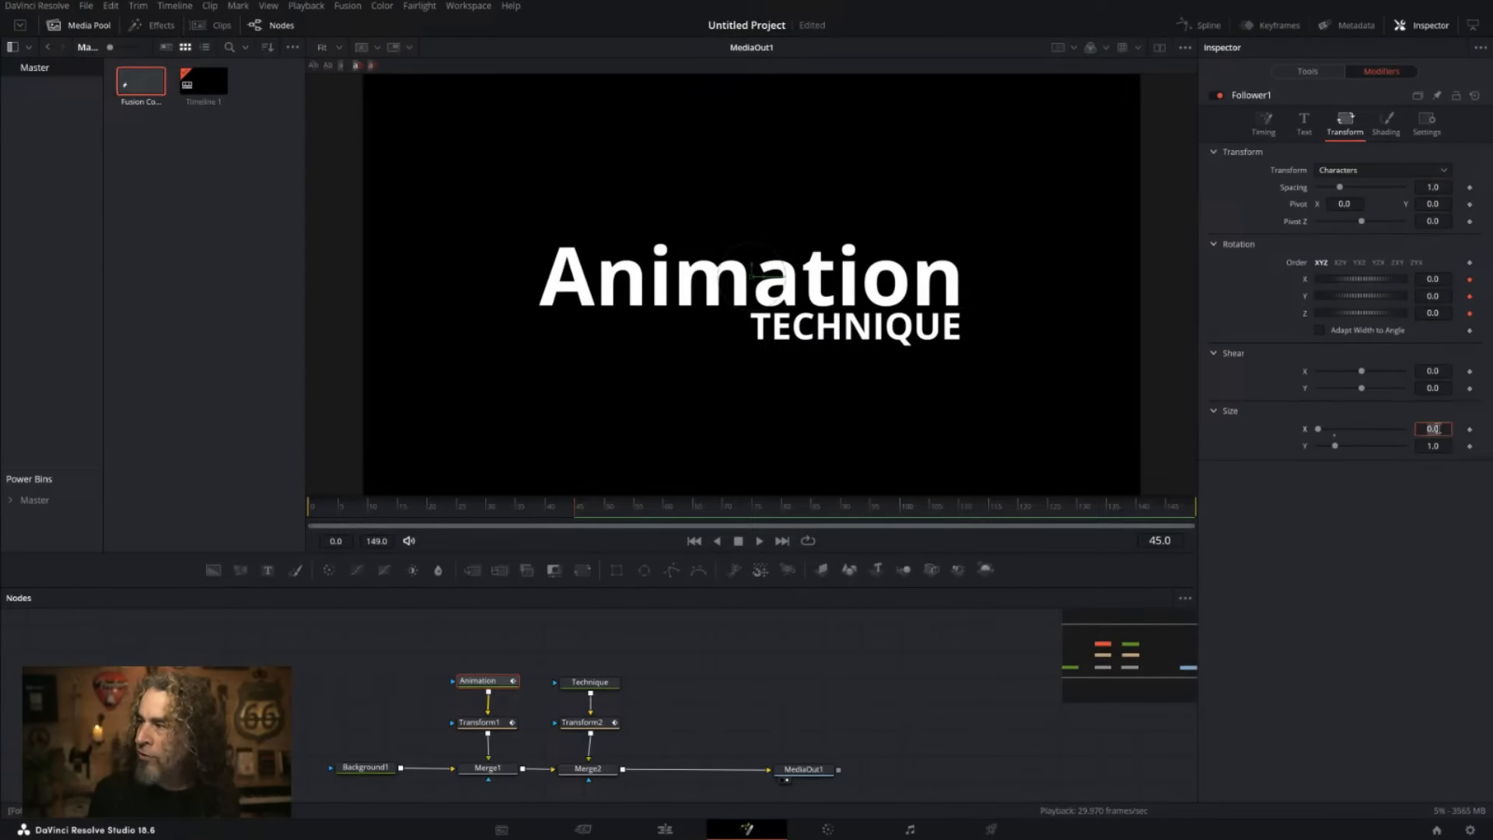
{"action": "type", "text": "1"}
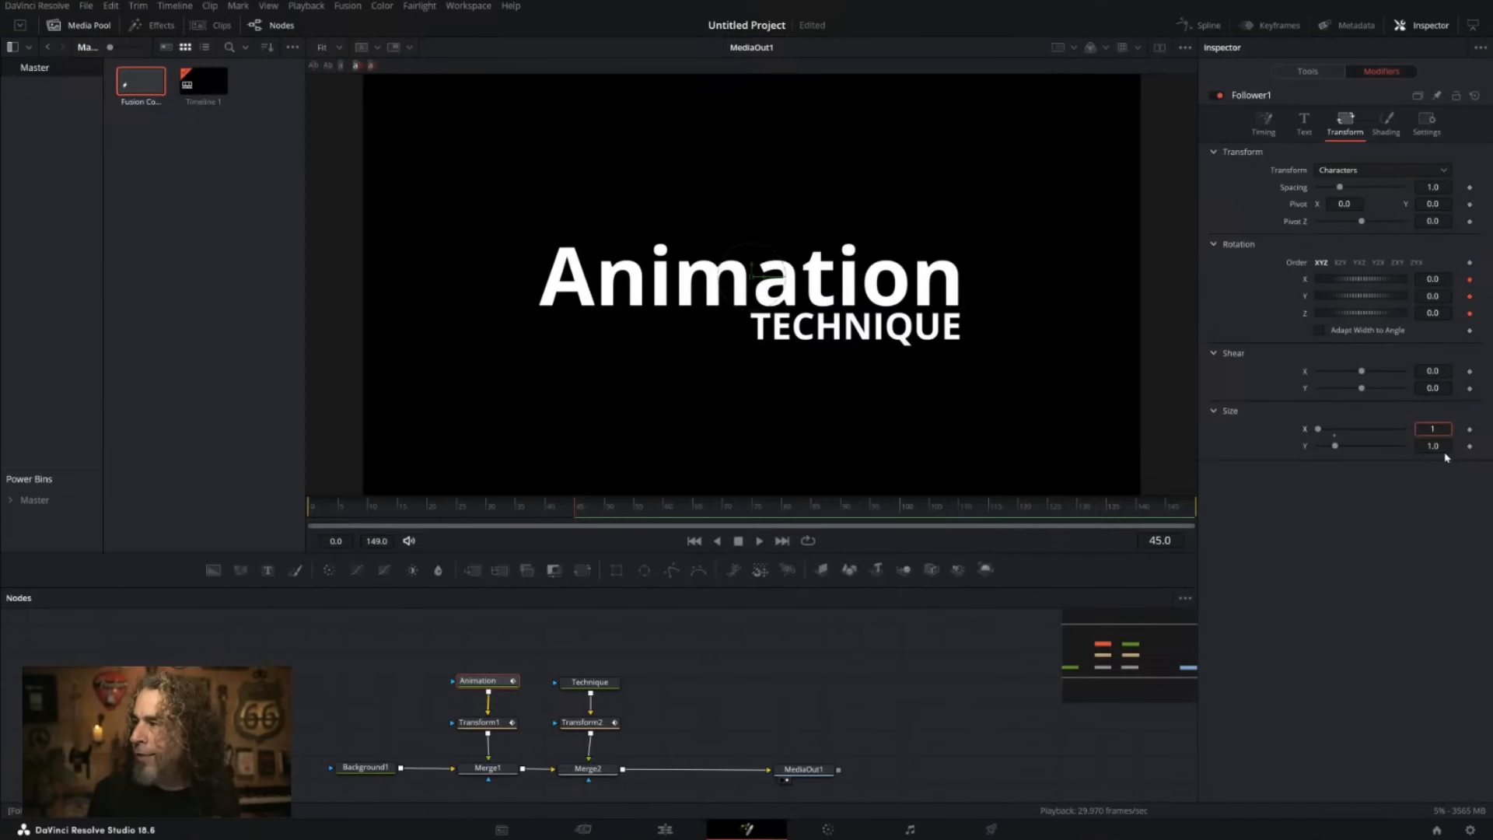
{"action": "left_click_drag", "start_coordinate": [1318, 429], "coordinate": [1334, 430]}
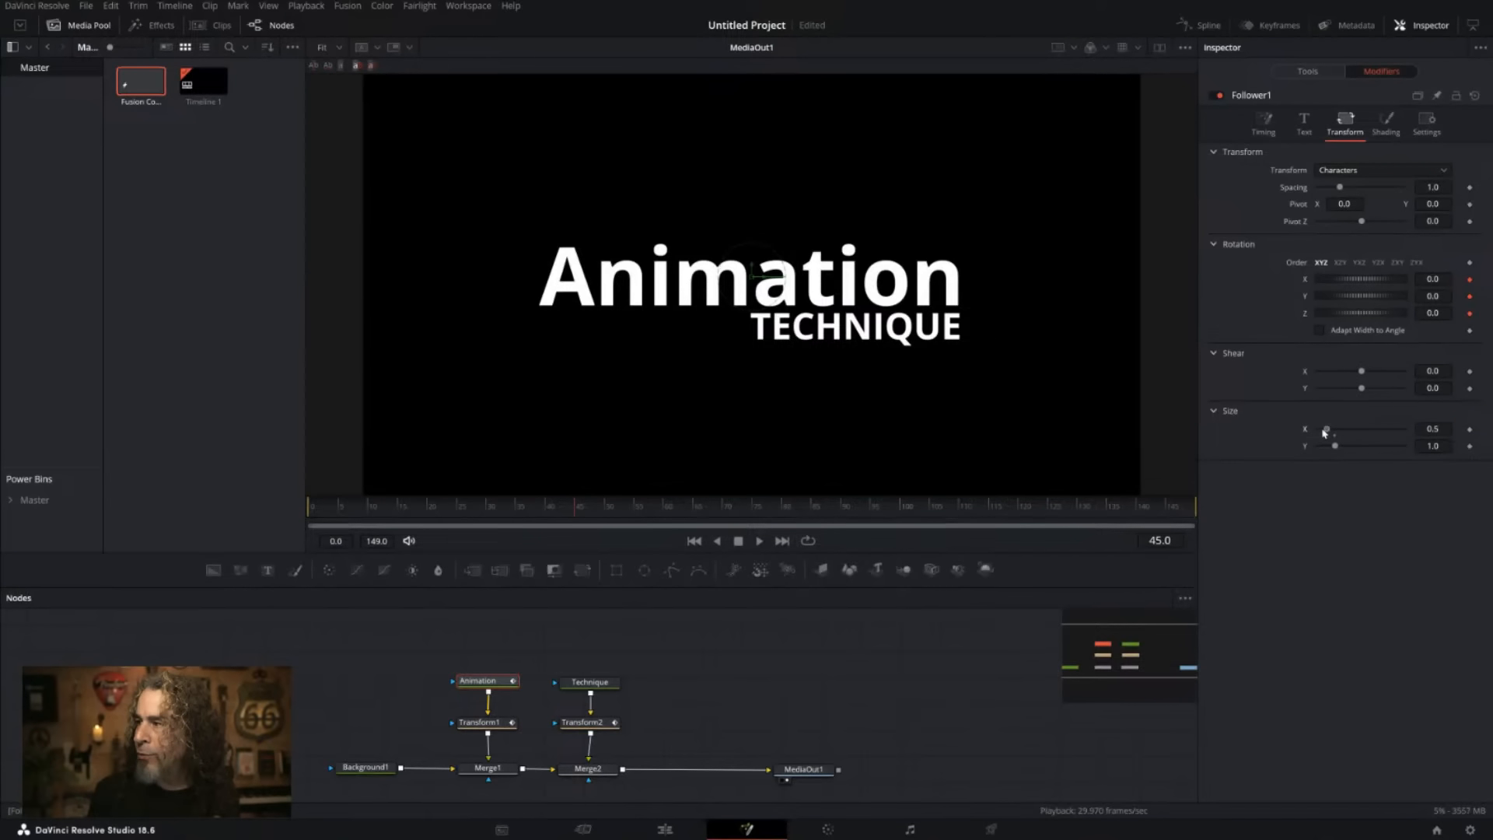
{"action": "left_click", "coordinate": [1432, 429]}
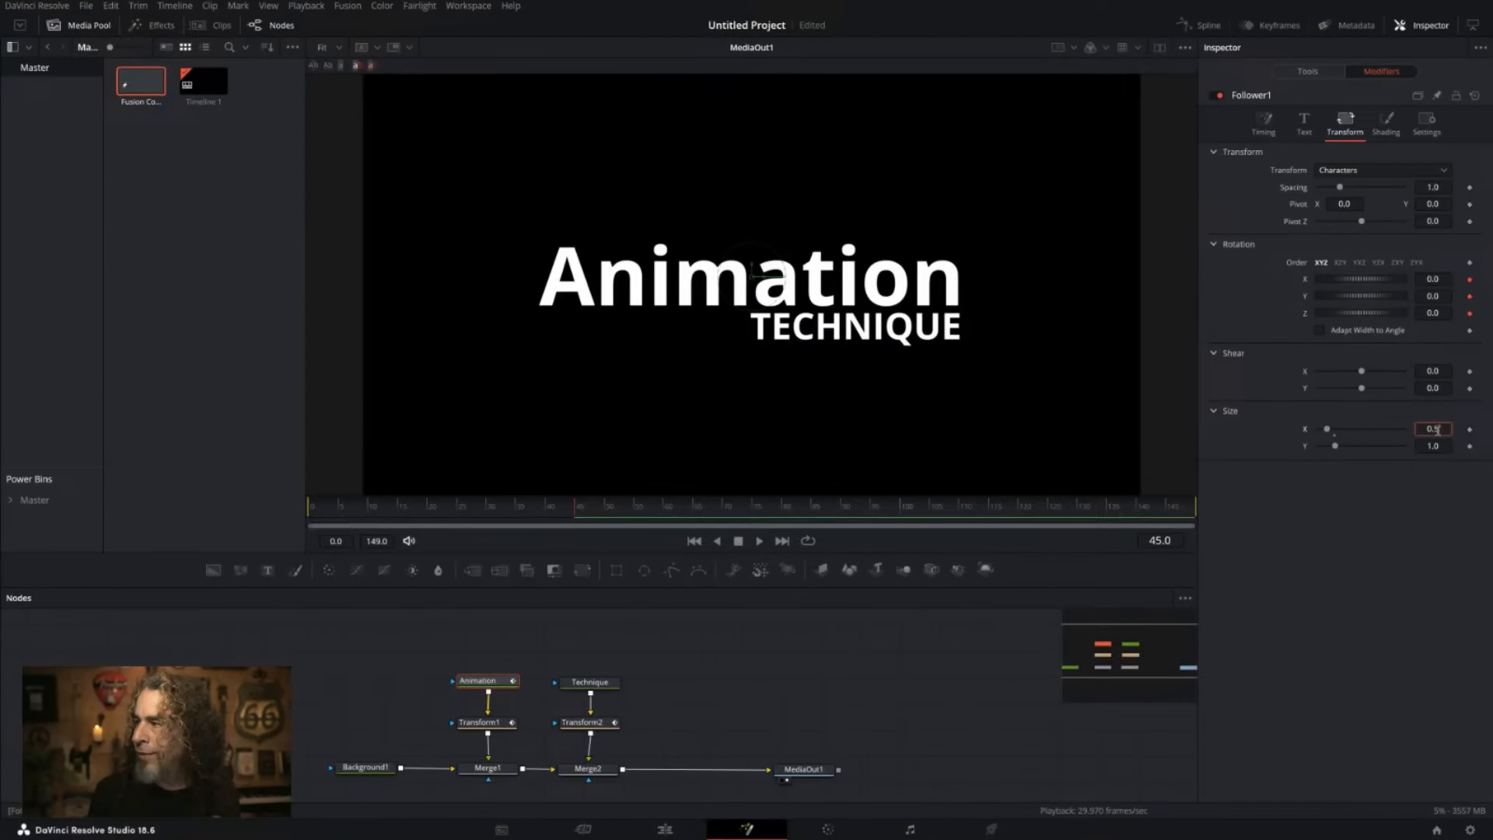
{"action": "type", "text": "1"}
{"action": "left_click", "coordinate": [1441, 442]}
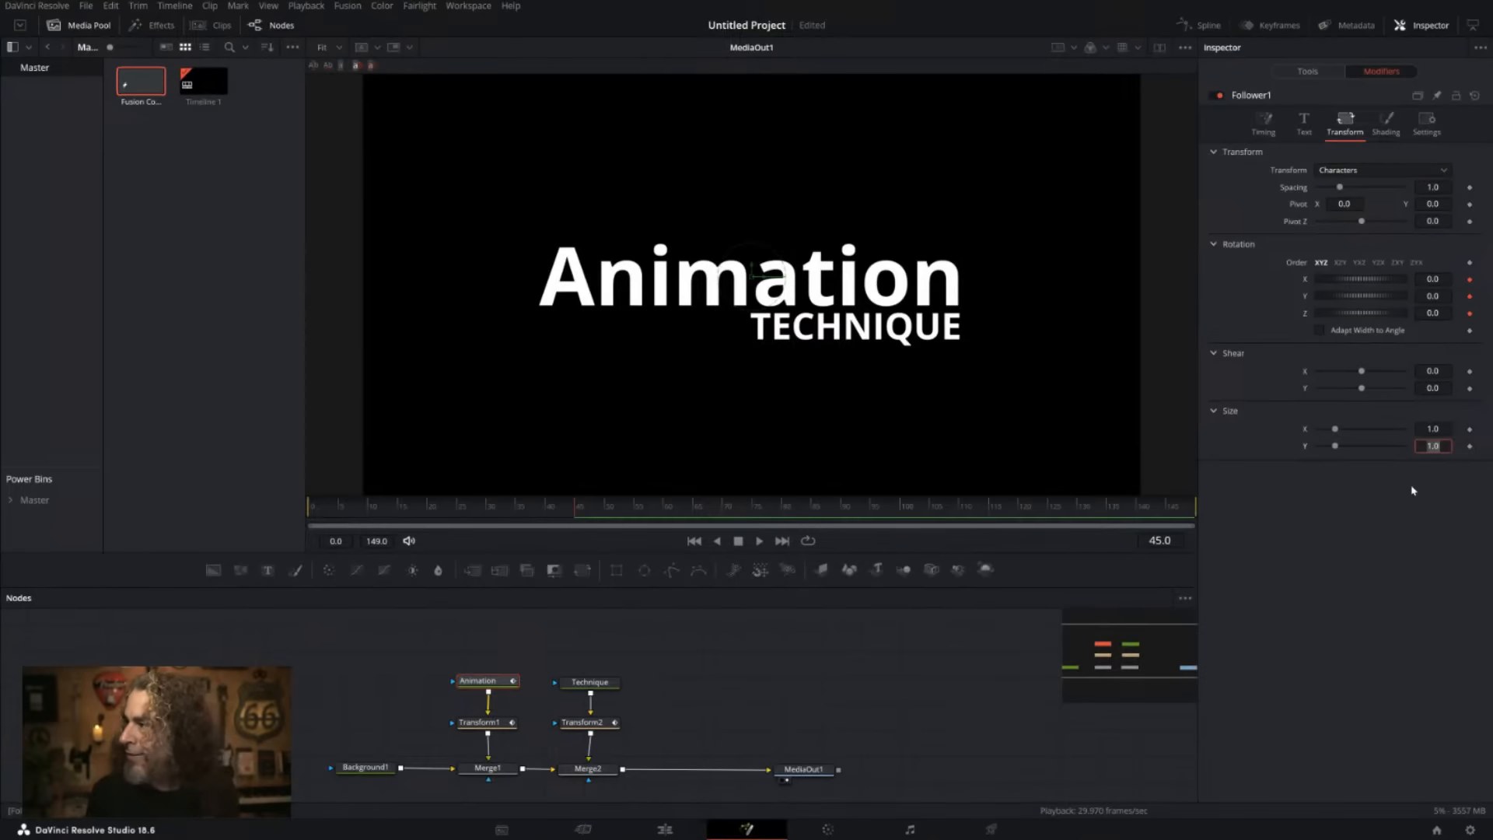
Try the characters' X size at about 2.17 and 0.87 with a keyframe at frame 45, and remove that keyframe.
{"action": "left_click", "coordinate": [1470, 430]}
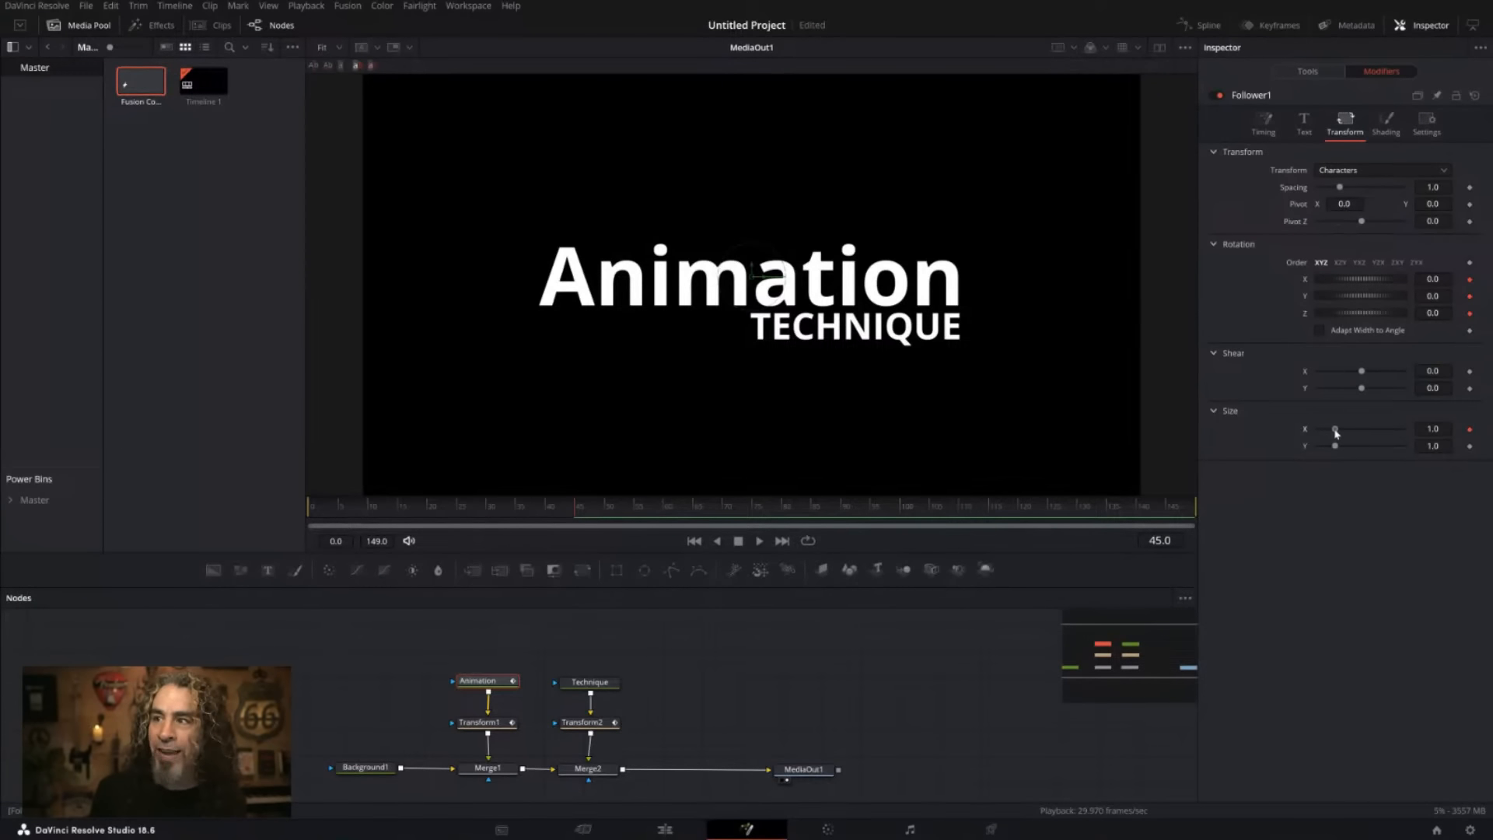
{"action": "left_click_drag", "start_coordinate": [1337, 433], "coordinate": [1357, 437]}
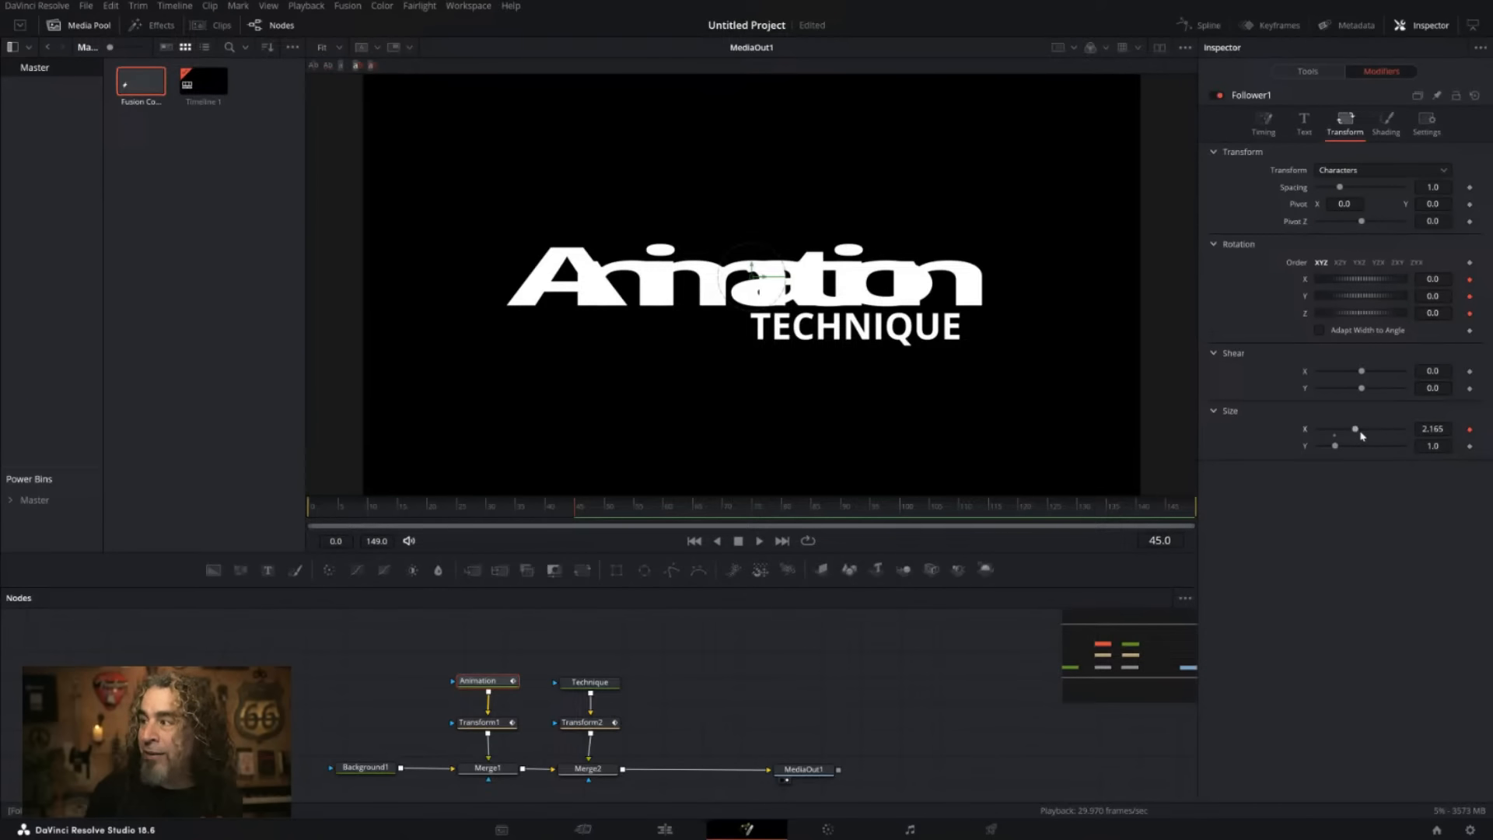
{"action": "mouse_move", "coordinate": [1363, 436]}
{"action": "left_mouse_down"}
{"action": "mouse_move", "coordinate": [1322, 441]}
{"action": "mouse_move", "coordinate": [1339, 434]}
{"action": "left_mouse_up"}
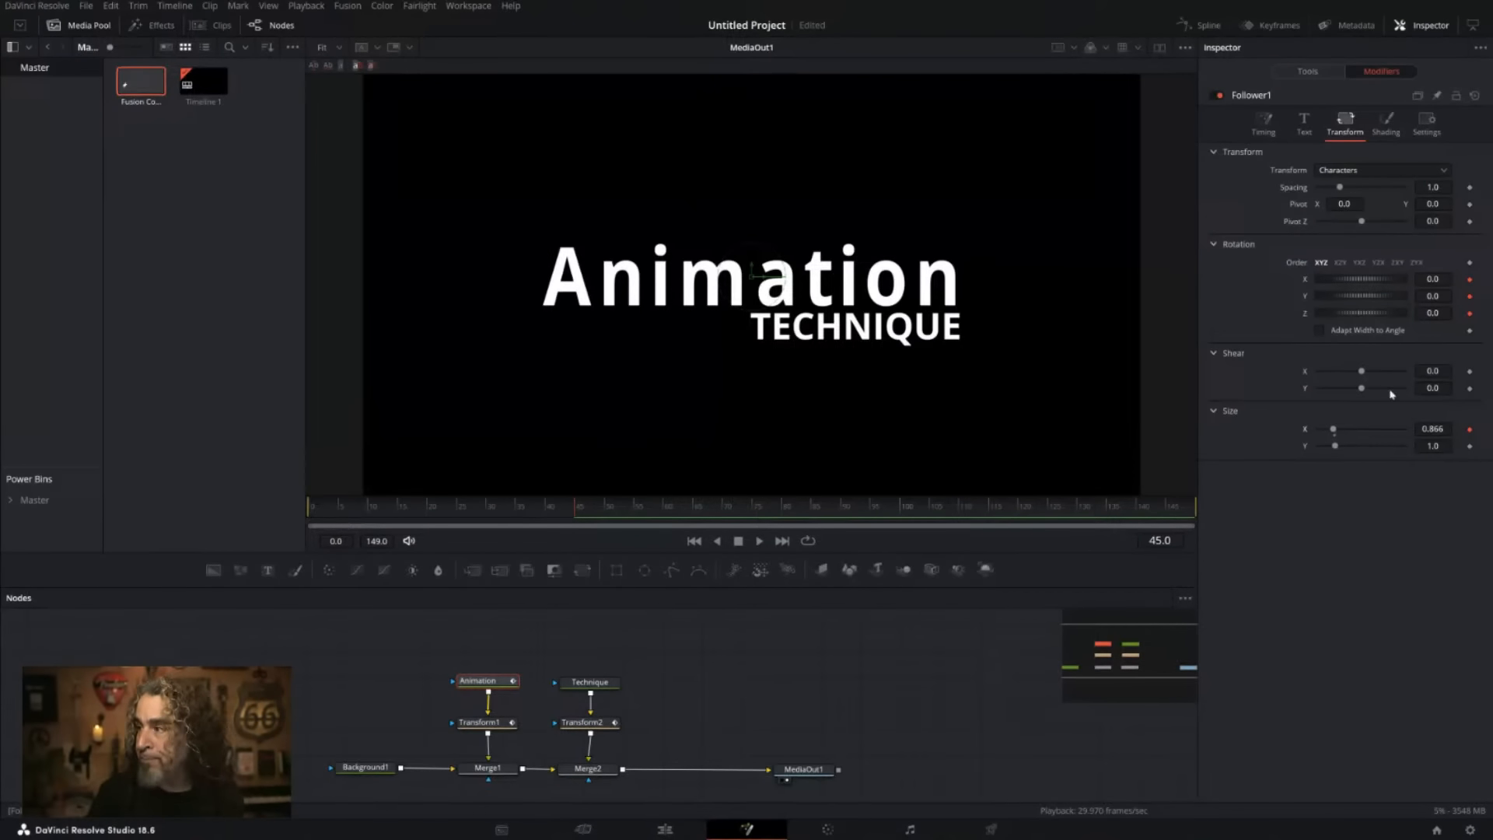
{"action": "left_click", "coordinate": [1470, 429]}
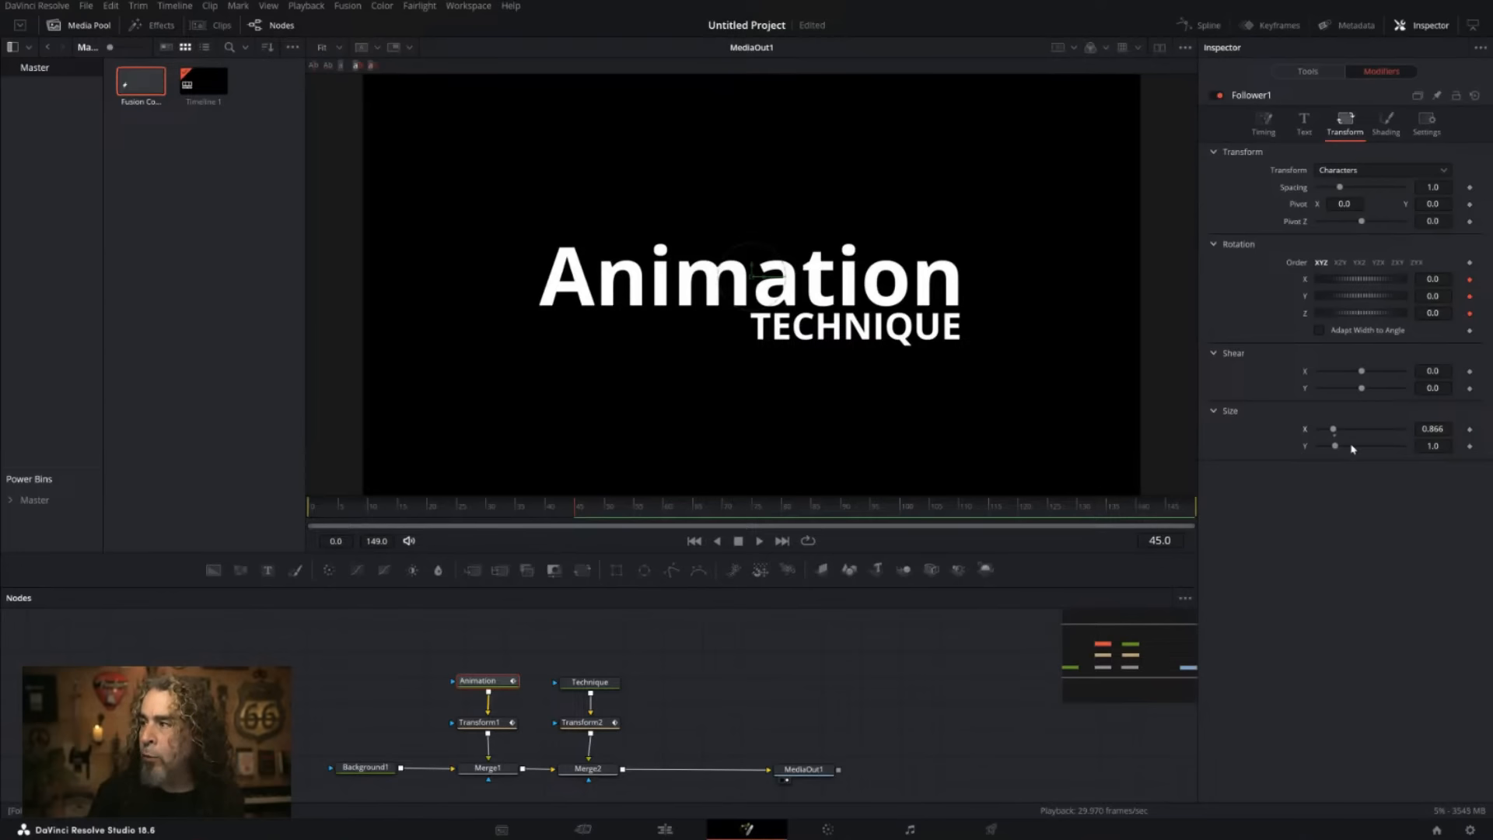
Keyframe the Y size at frame 45 and try stretching the characters to about 1.93.
{"action": "left_click", "coordinate": [1470, 445]}
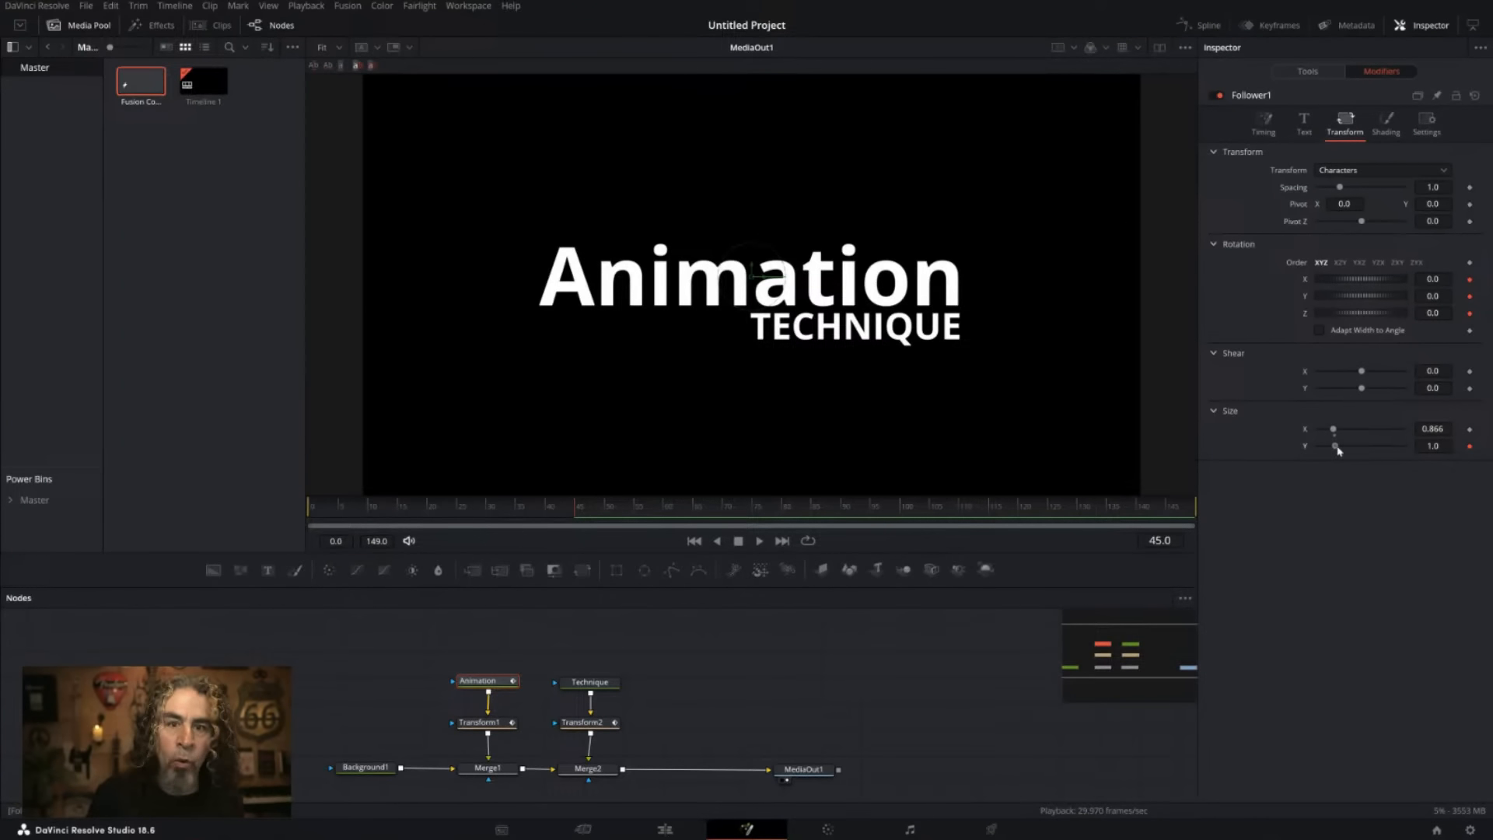
{"action": "left_click_drag", "start_coordinate": [1337, 448], "coordinate": [1351, 448]}
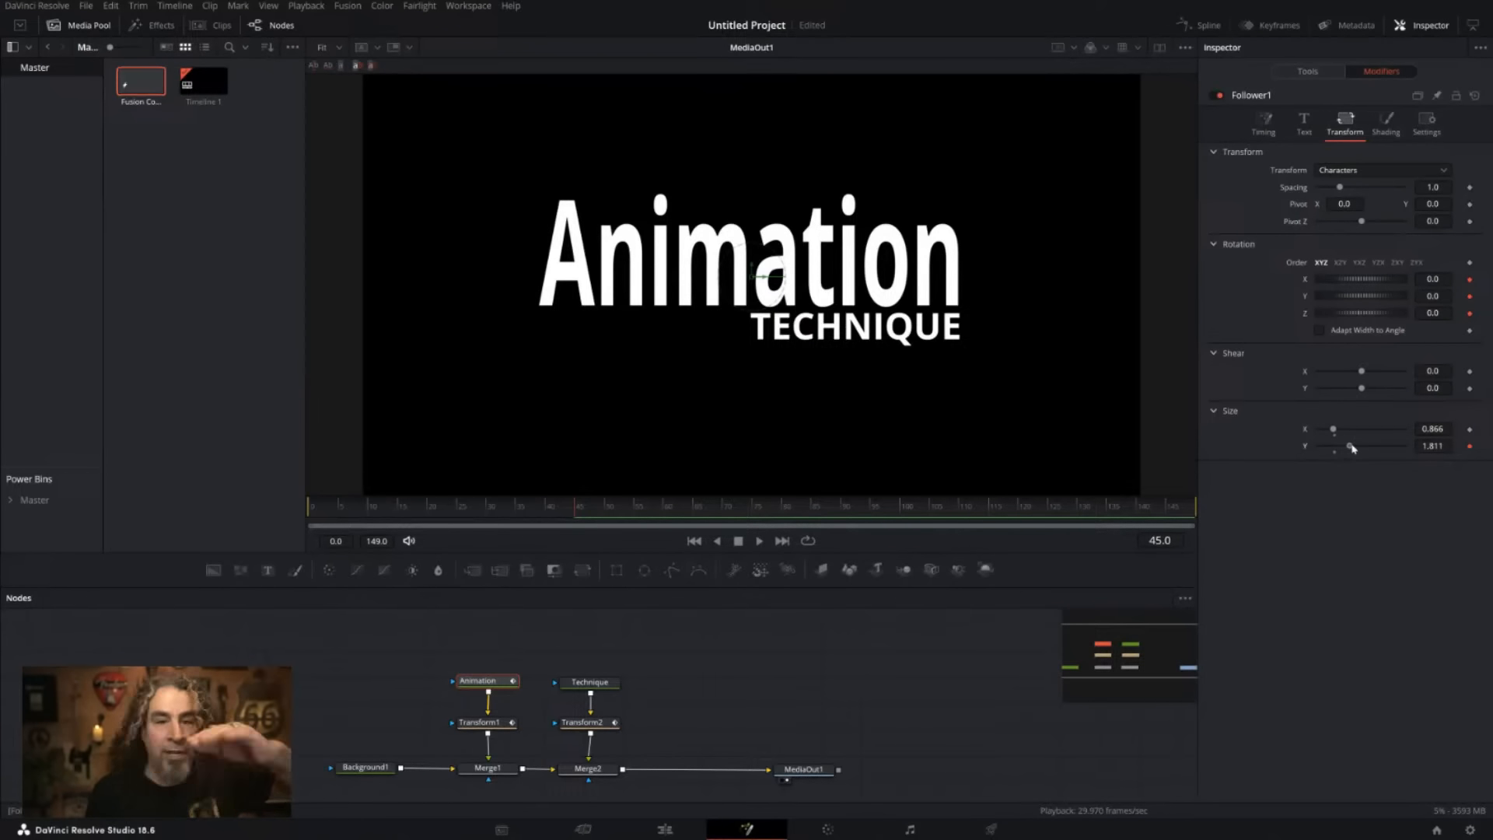
{"action": "left_click_drag", "start_coordinate": [1352, 448], "coordinate": [1382, 453]}
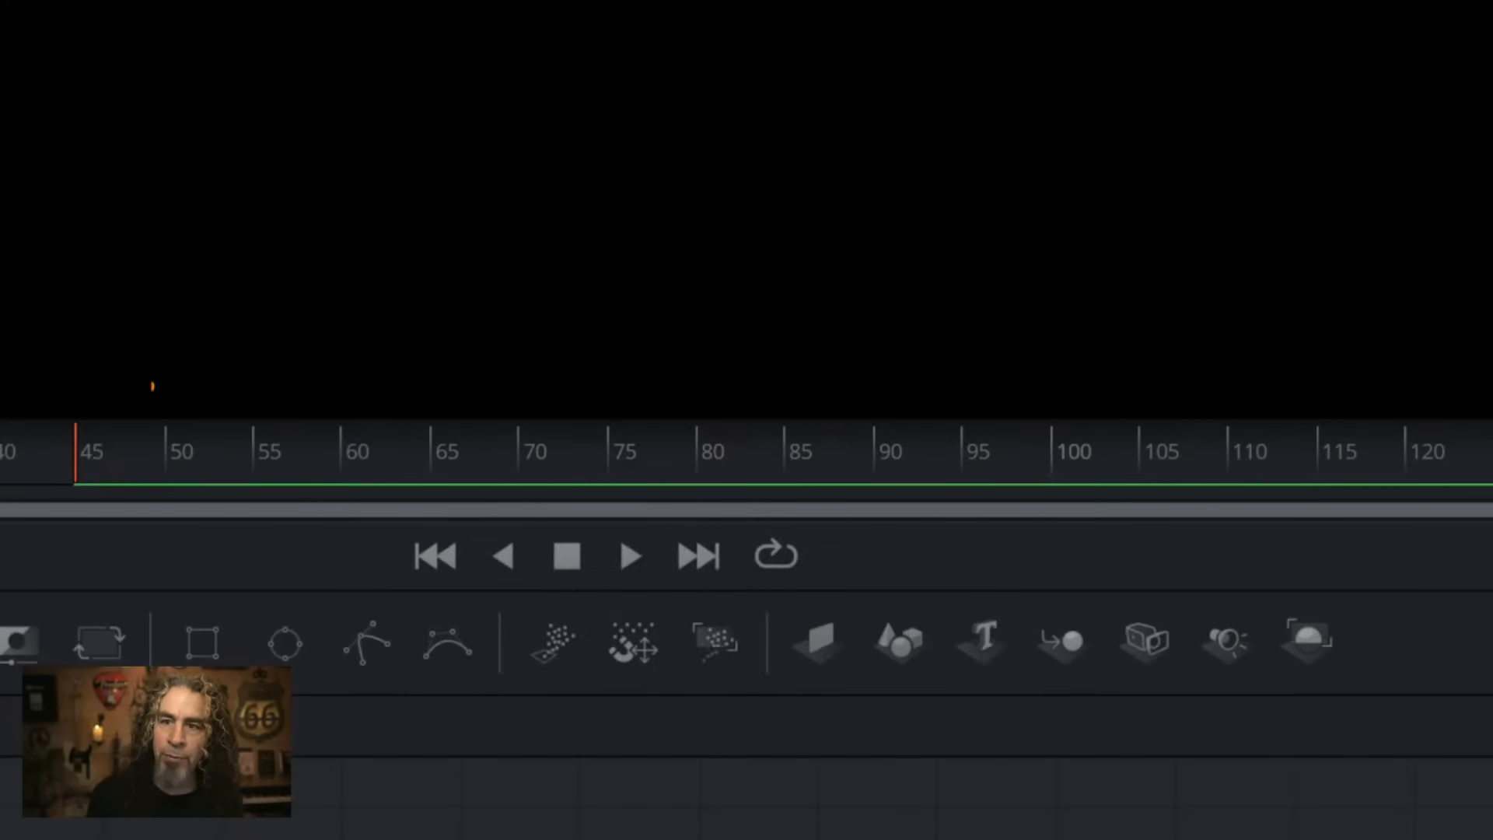
{"action": "mouse_move", "coordinate": [73, 267]}
{"action": "left_mouse_down"}
{"action": "mouse_move", "coordinate": [91, 434]}
{"action": "mouse_move", "coordinate": [191, 374]}
{"action": "left_mouse_up"}
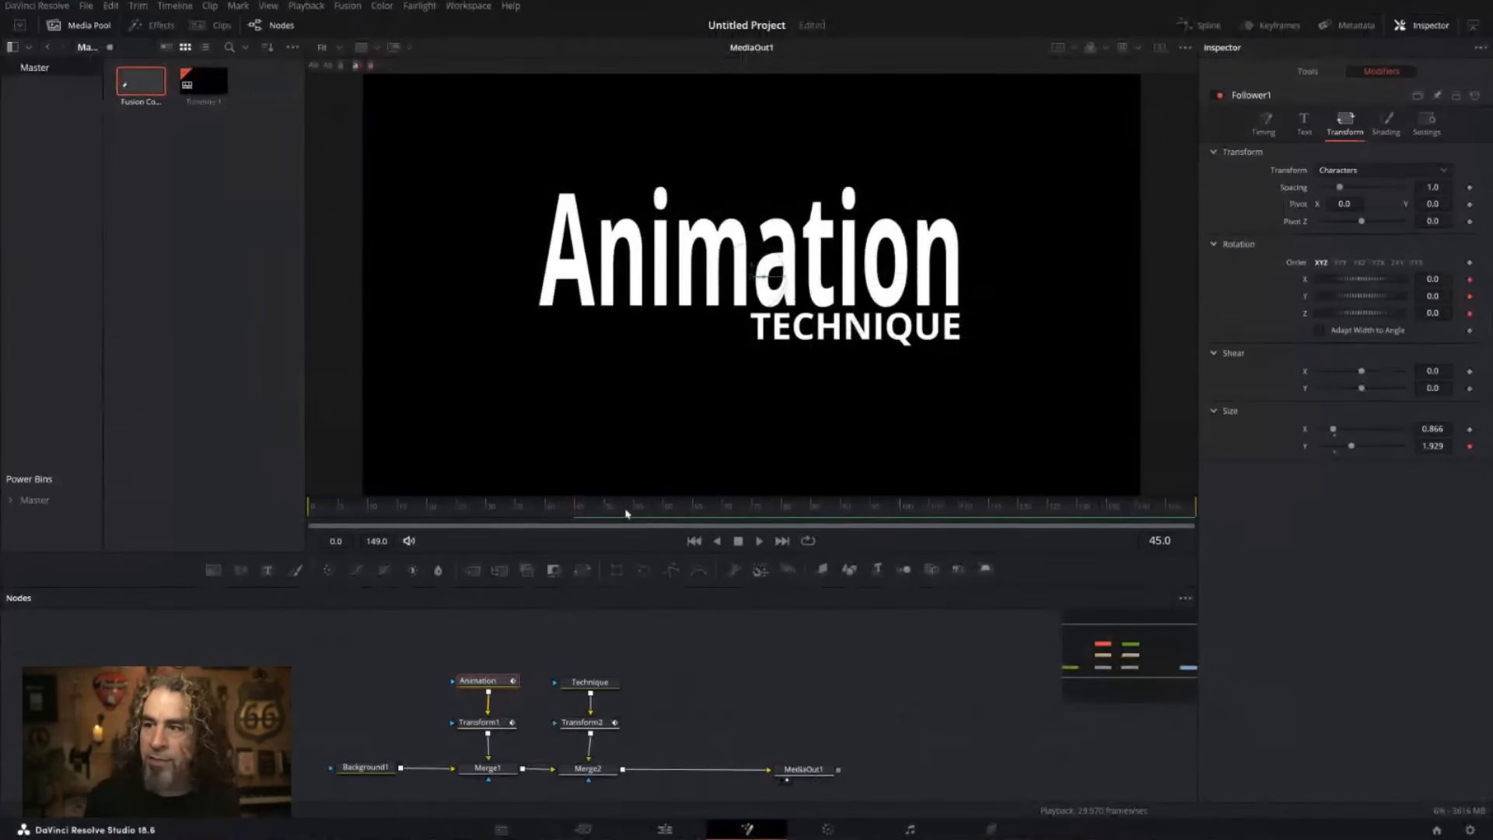
{"action": "left_click_drag", "start_coordinate": [574, 510], "coordinate": [564, 517]}
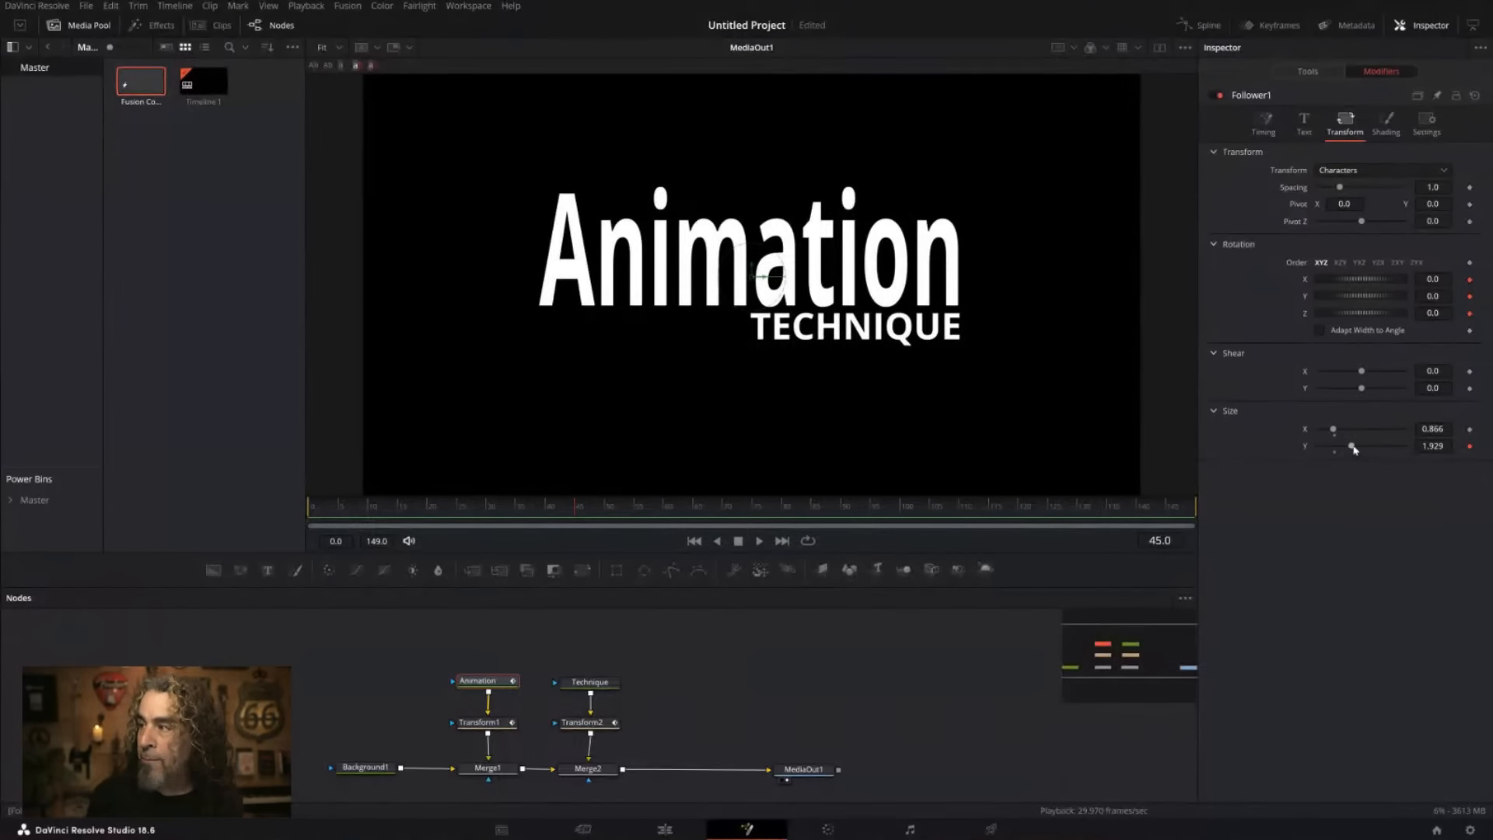
Set the characters' Y size at frame 45 back to 1.
{"action": "left_click_drag", "start_coordinate": [1354, 450], "coordinate": [1336, 449]}
{"action": "left_click", "coordinate": [1427, 446]}
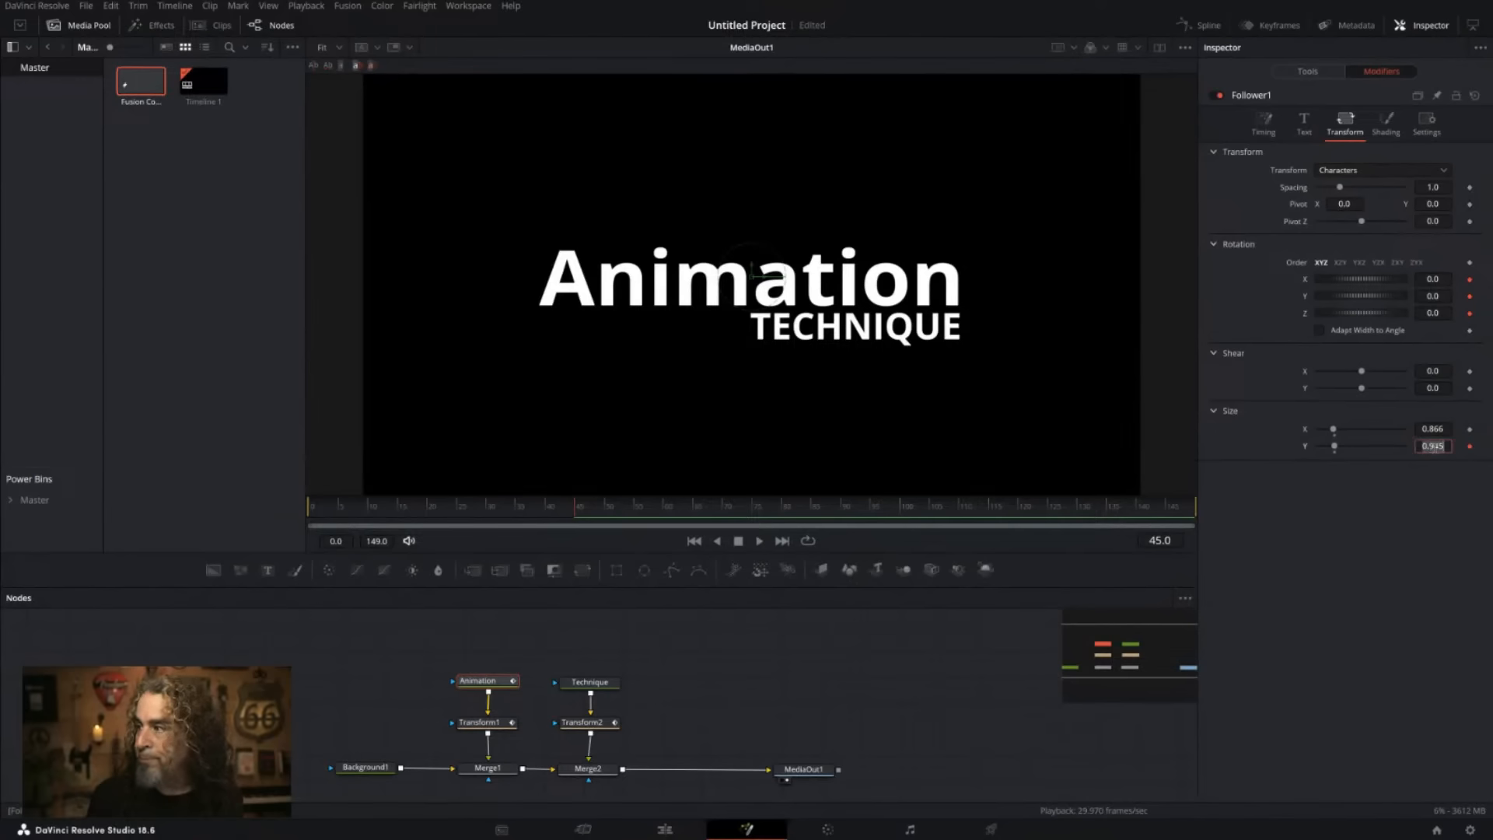
{"action": "type", "text": "1"}
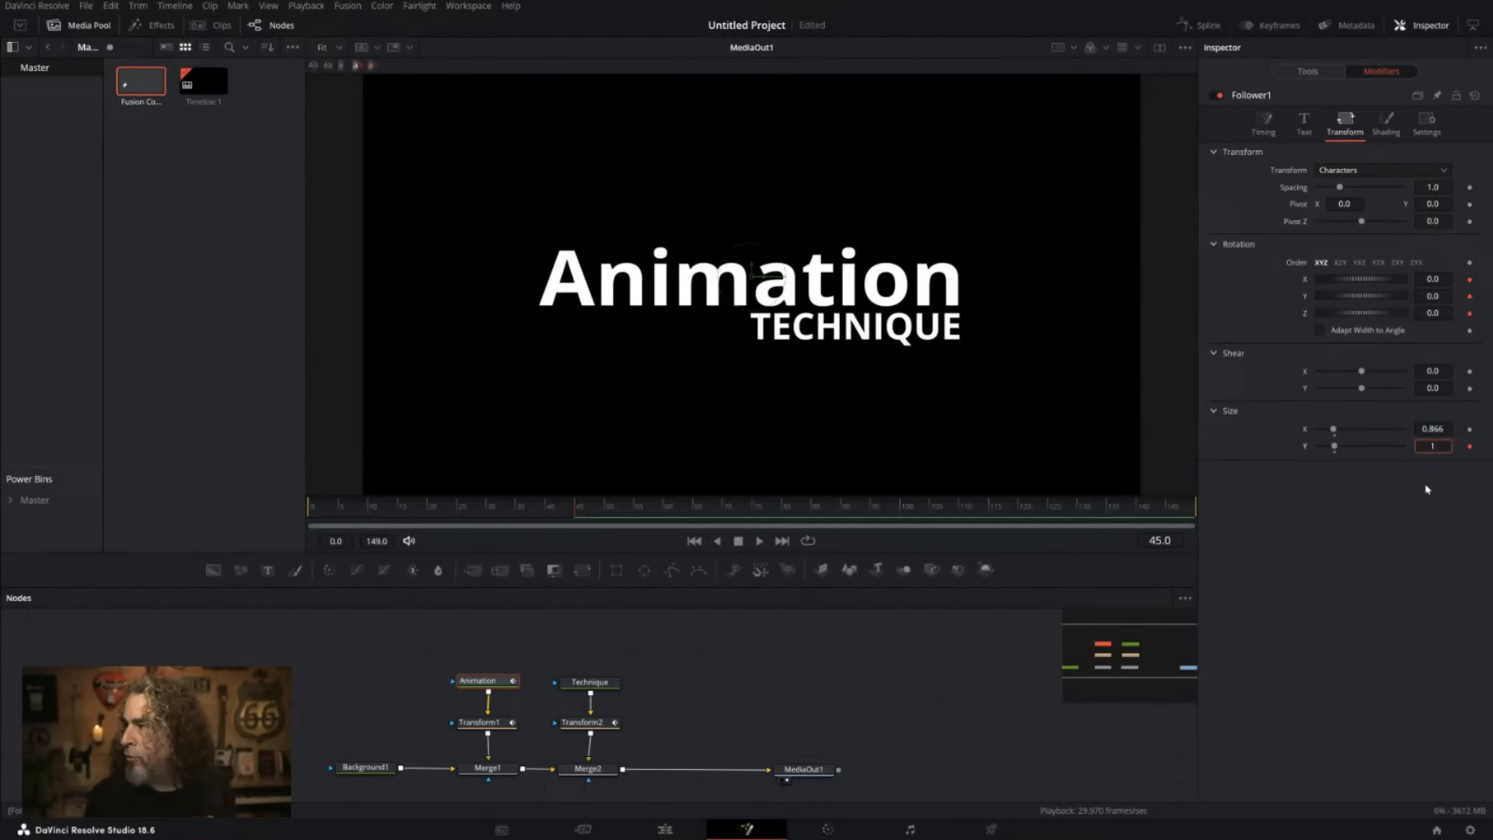
{"action": "left_click", "coordinate": [1433, 187]}
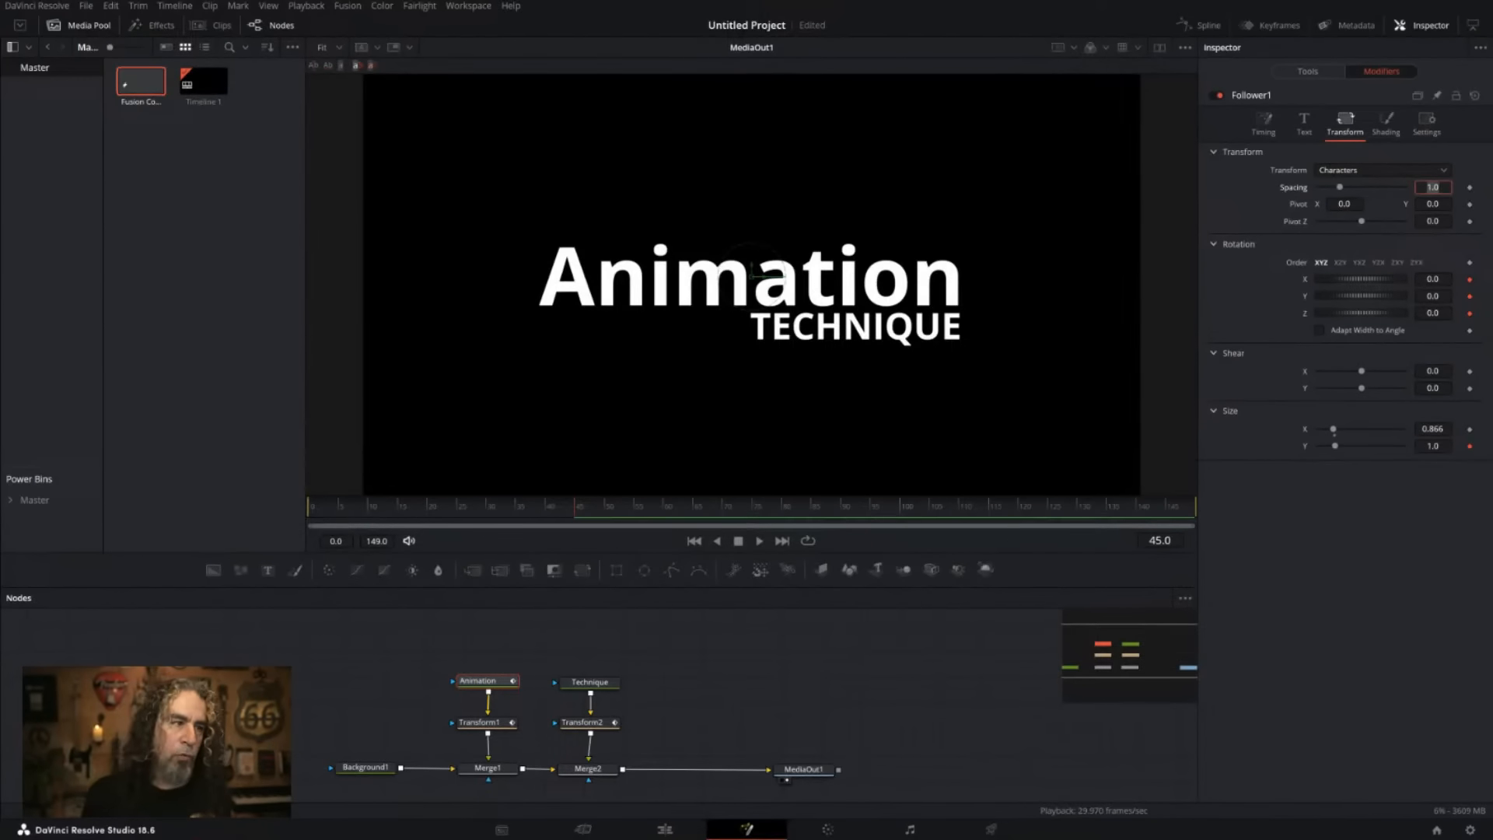
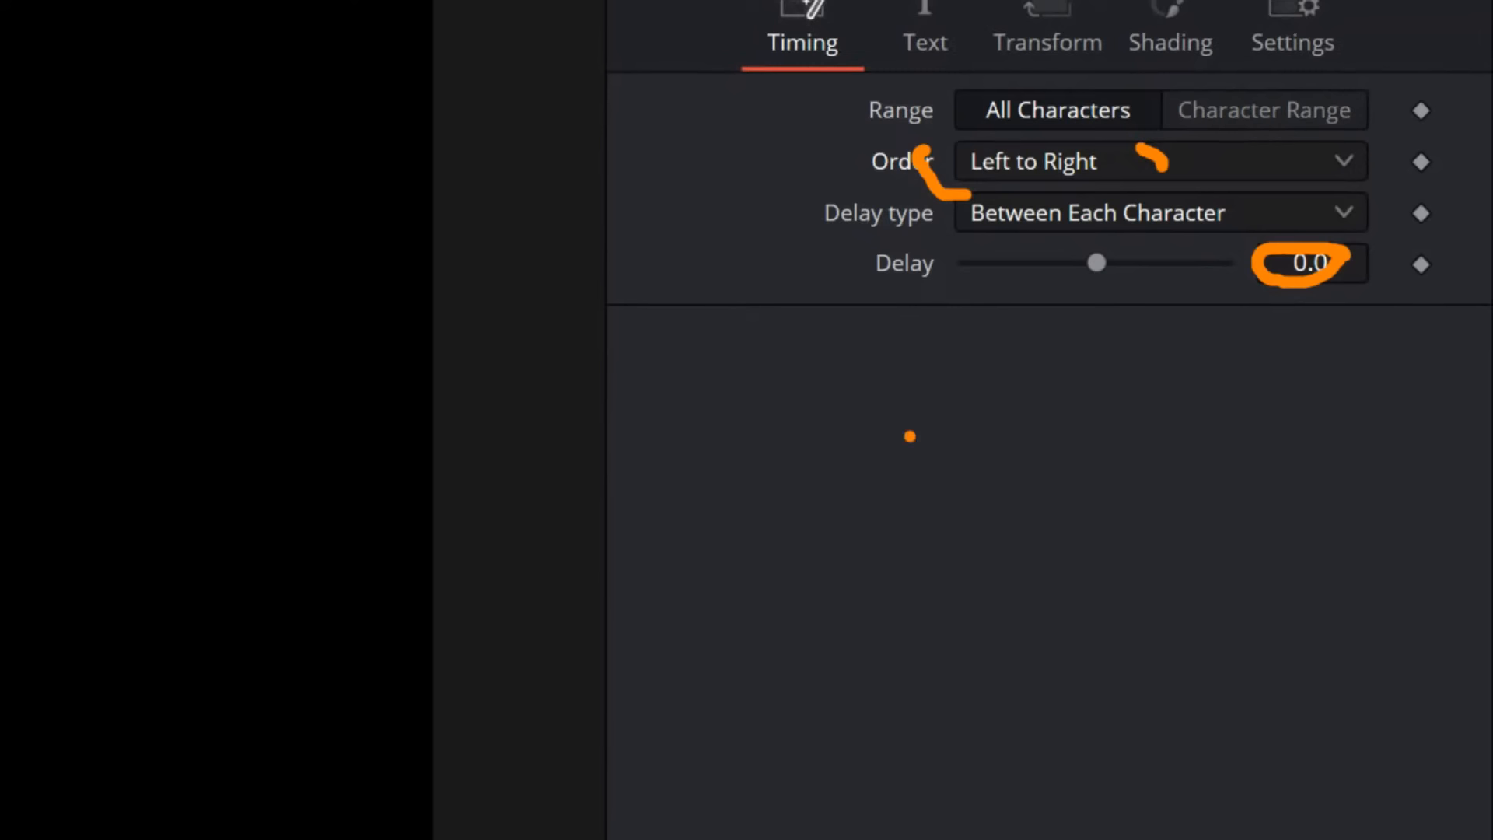
Set the Follower's timing delay between each character to 2.8.
{"action": "mouse_move", "coordinate": [1092, 278]}
{"action": "left_mouse_down"}
{"action": "mouse_move", "coordinate": [1152, 273]}
{"action": "mouse_move", "coordinate": [1130, 311]}
{"action": "left_mouse_up"}
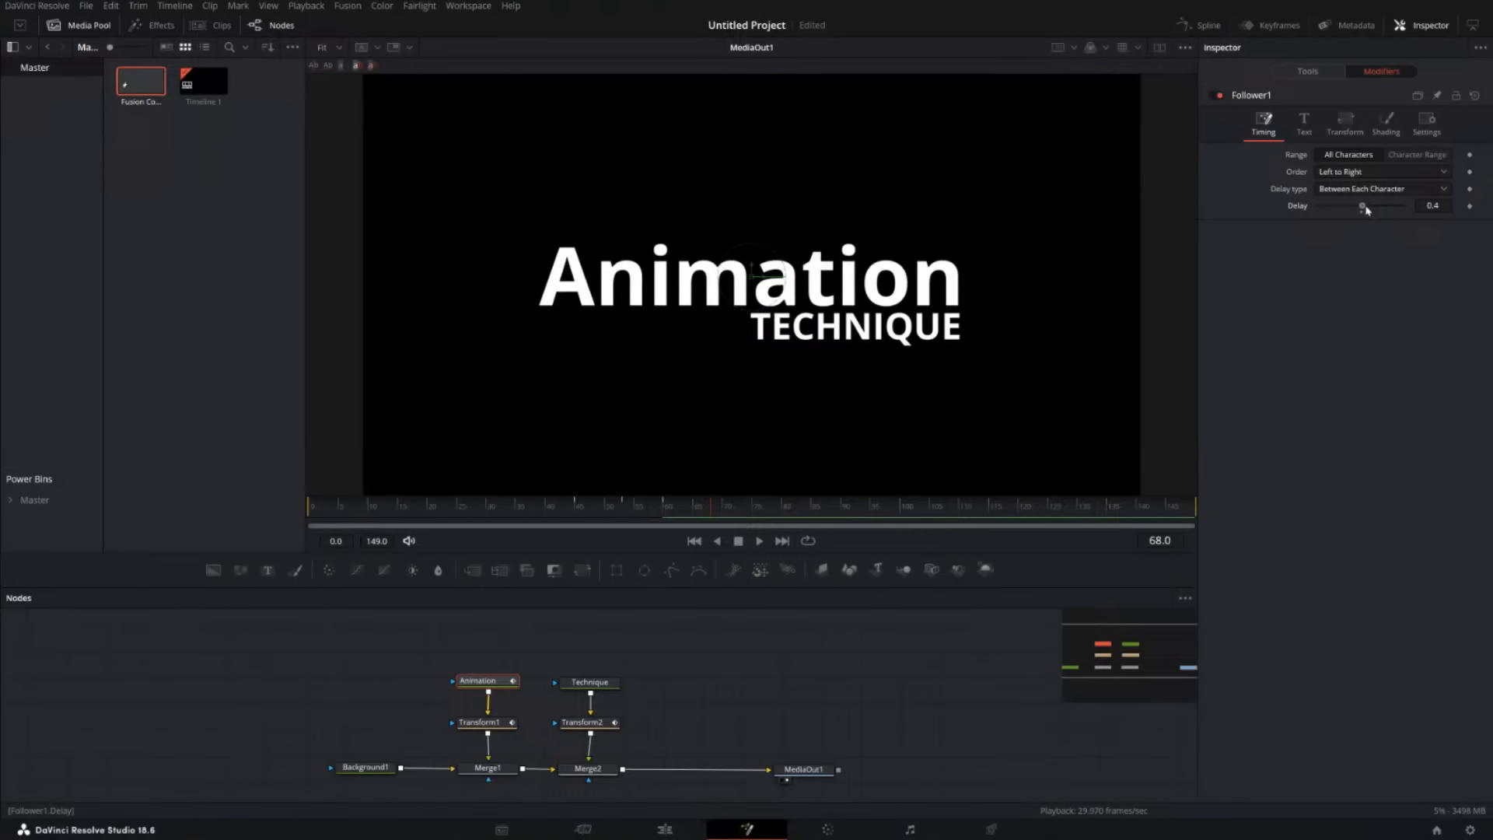
{"action": "left_click_drag", "start_coordinate": [1367, 209], "coordinate": [1369, 210]}
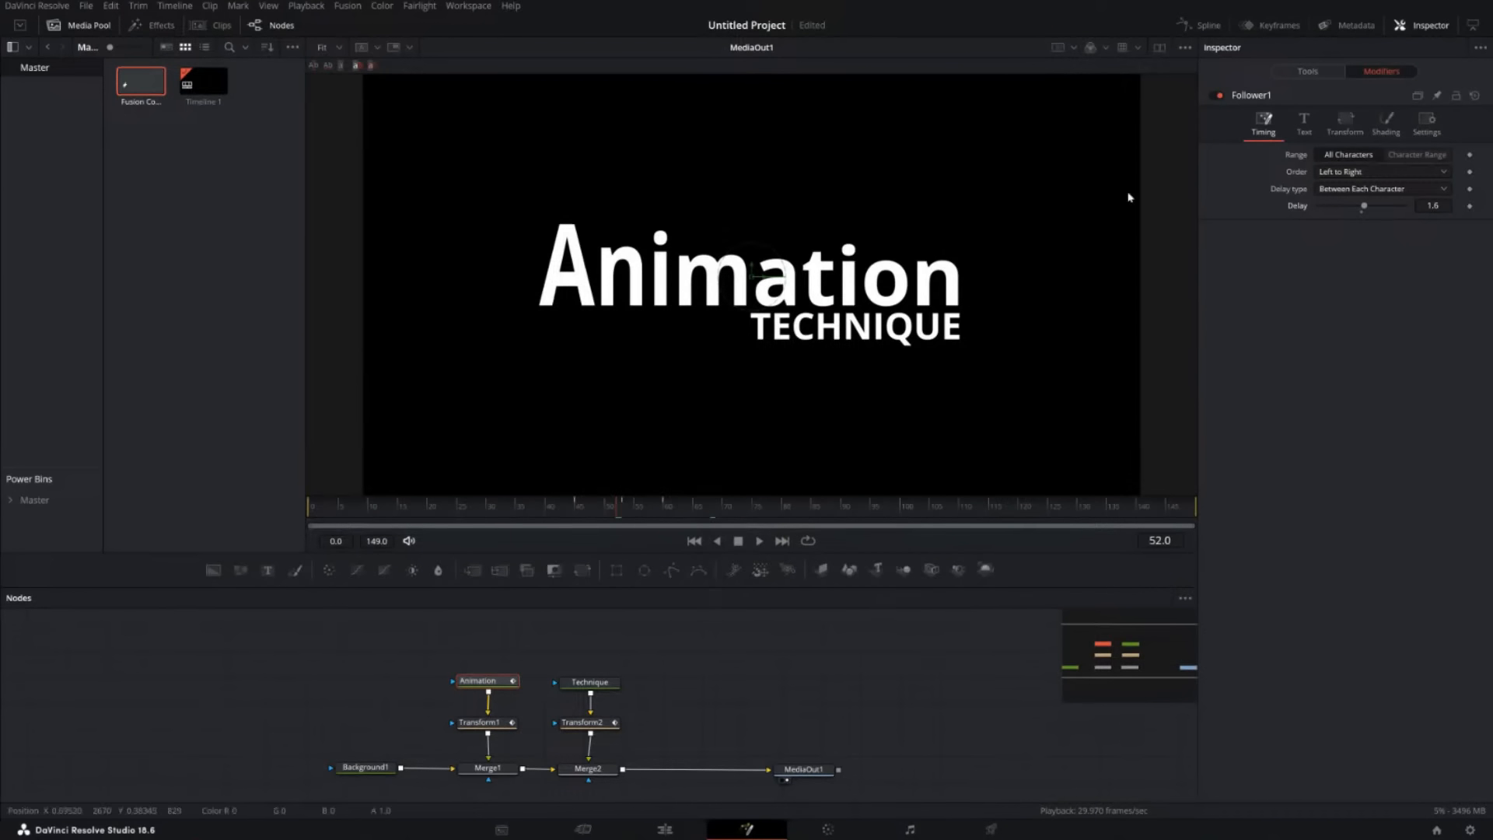
{"action": "left_click_drag", "start_coordinate": [1365, 208], "coordinate": [1367, 207]}
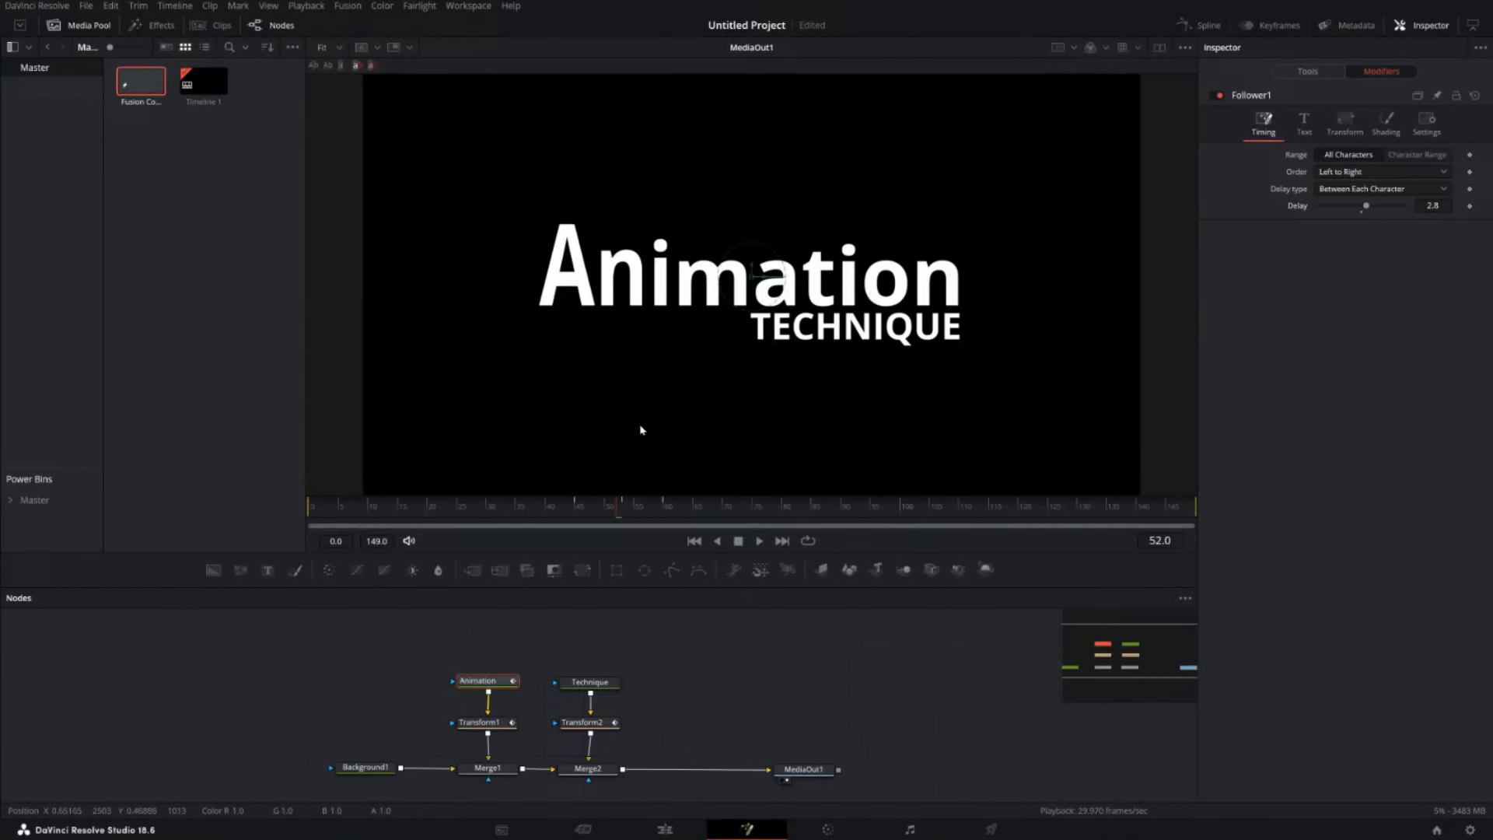
Play back the title animation from frame 39 and save the project.
{"action": "left_click", "coordinate": [540, 510]}
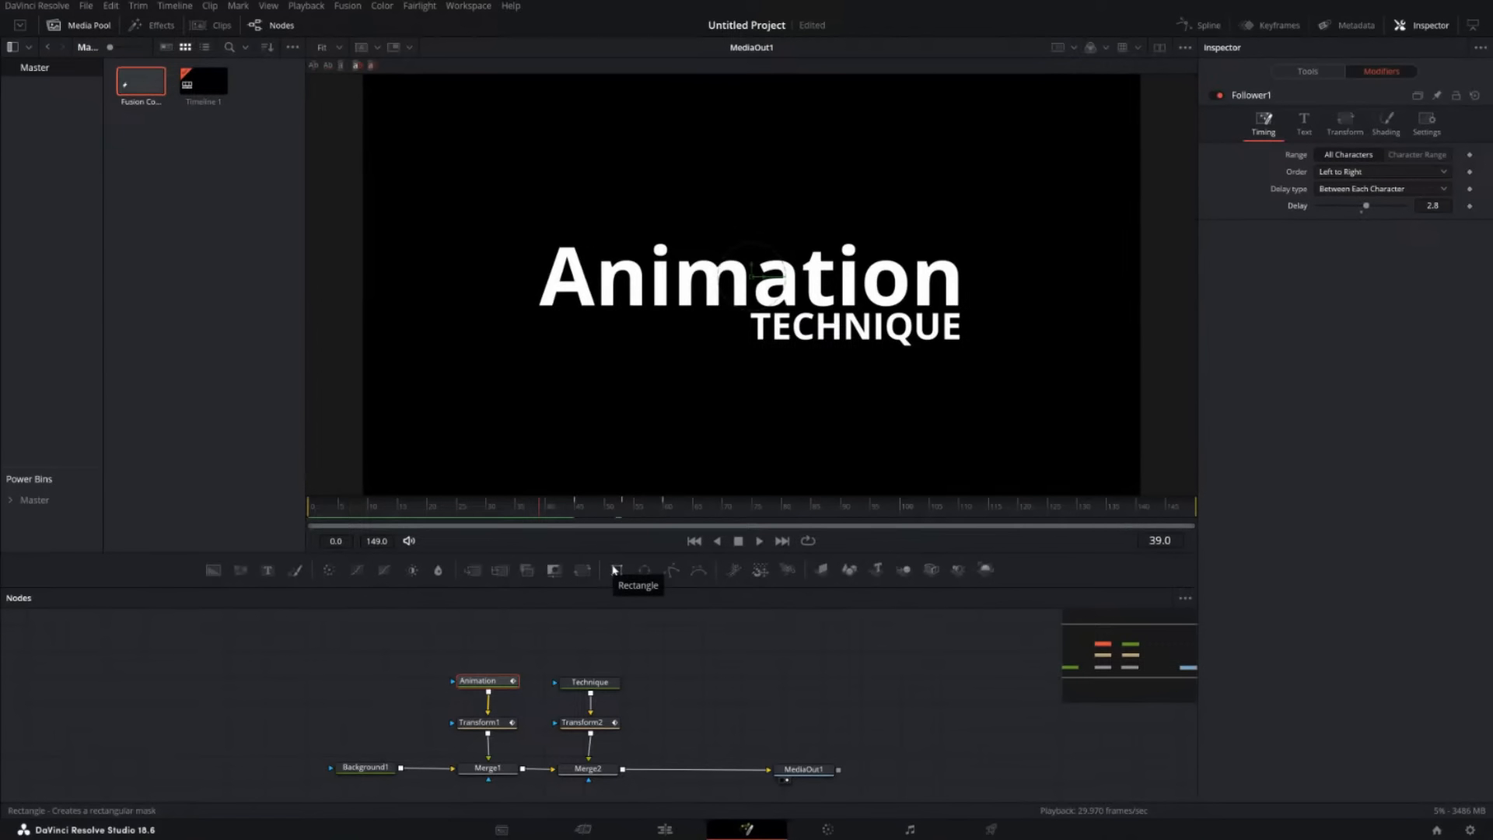
{"action": "left_click", "coordinate": [760, 541]}
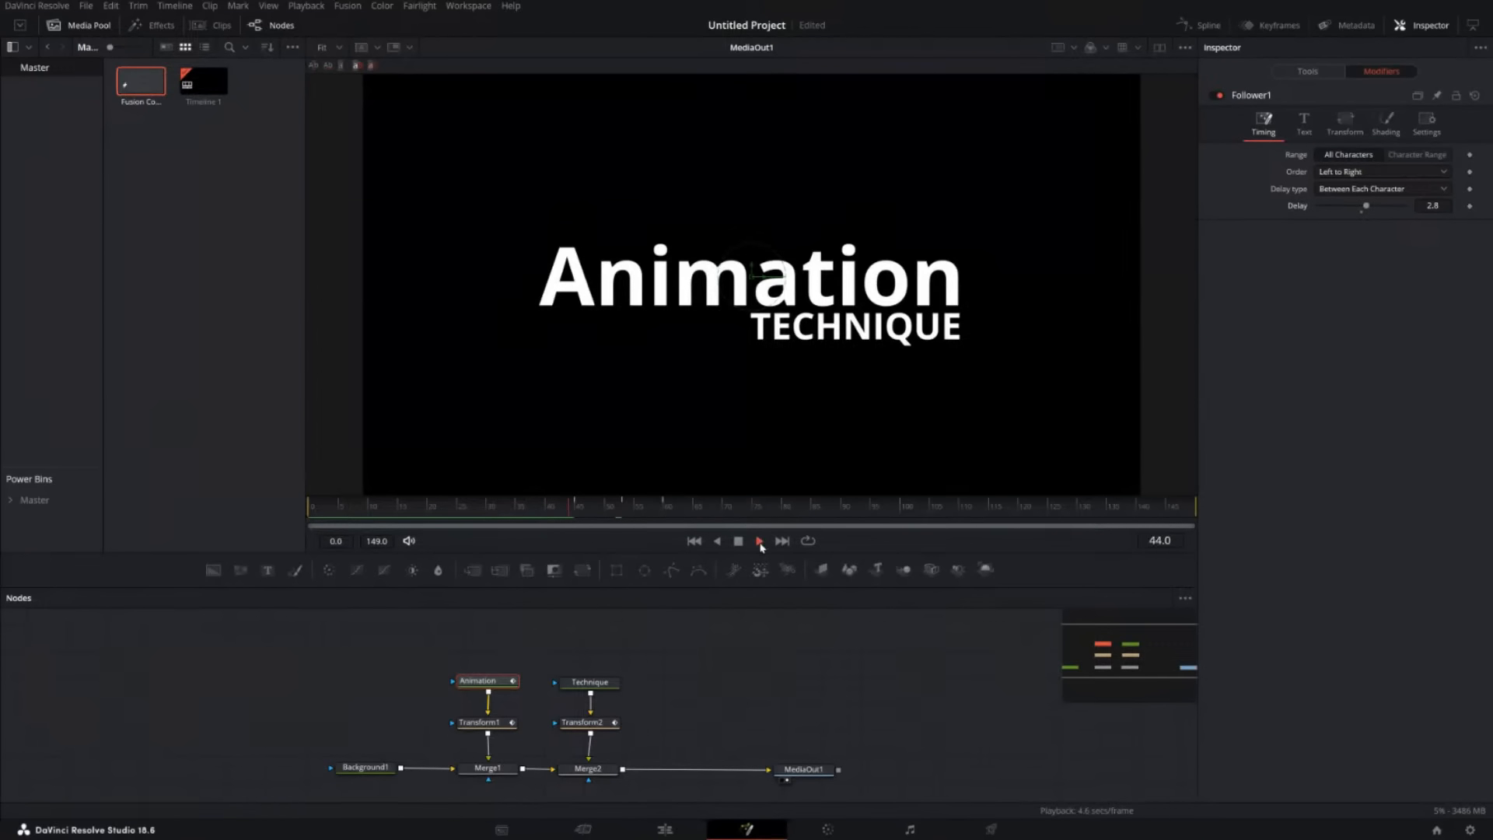
{"action": "left_click", "coordinate": [738, 541]}
{"action": "left_click", "coordinate": [759, 542]}
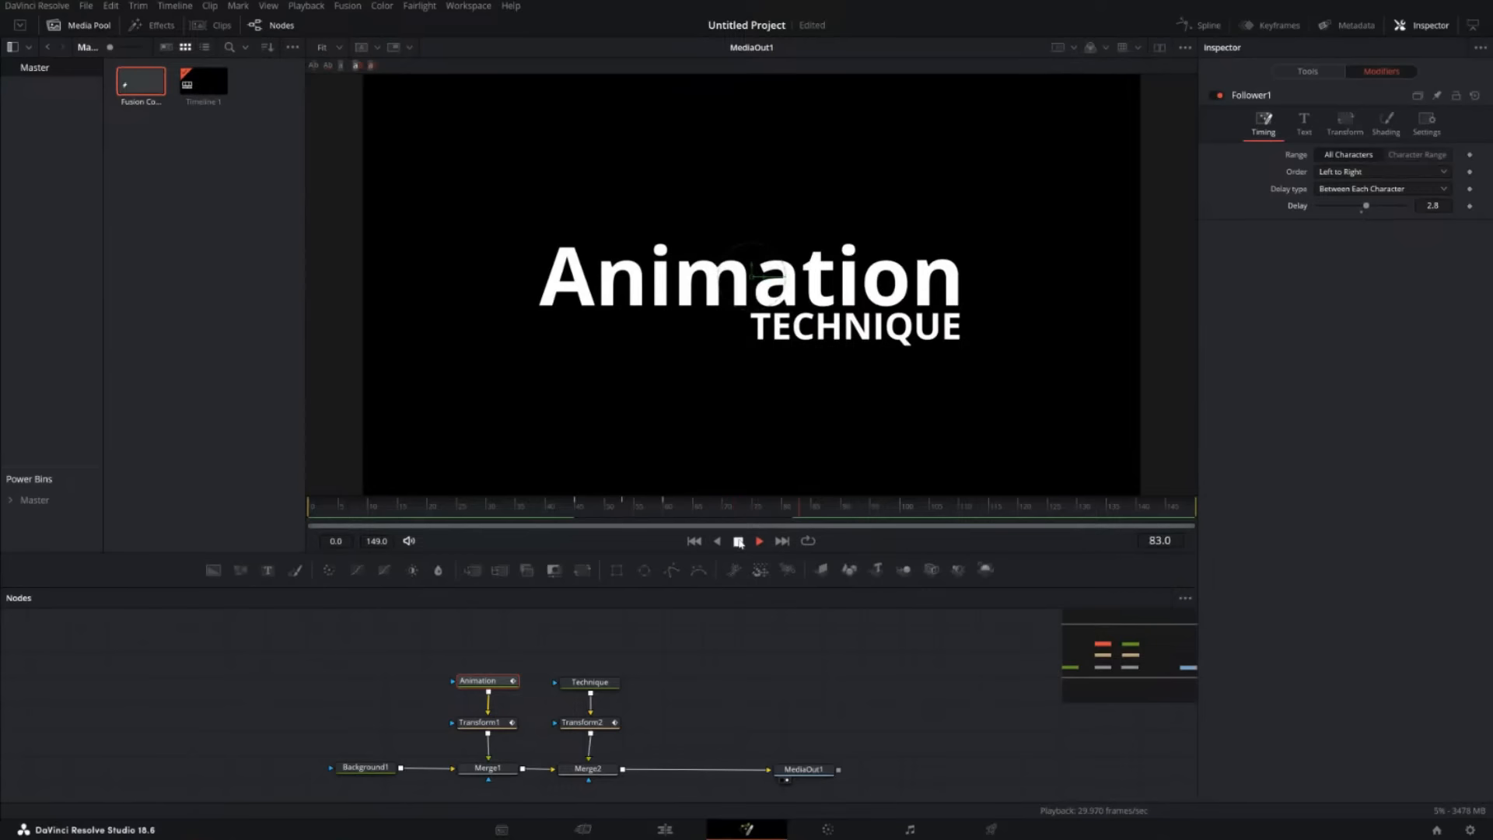
{"action": "left_click", "coordinate": [739, 541]}
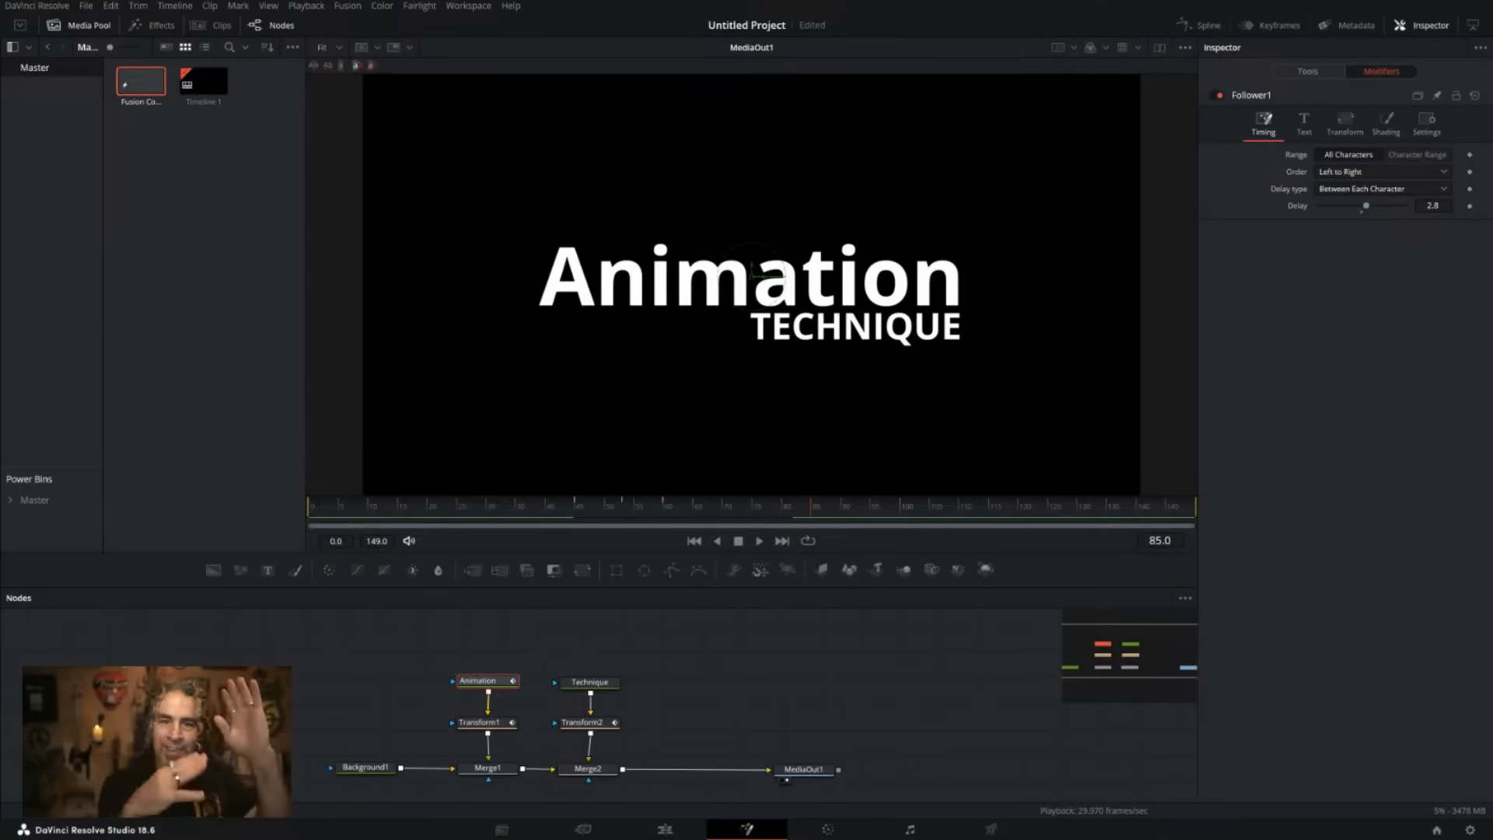
{"action": "key", "text": "ctrl+s"}
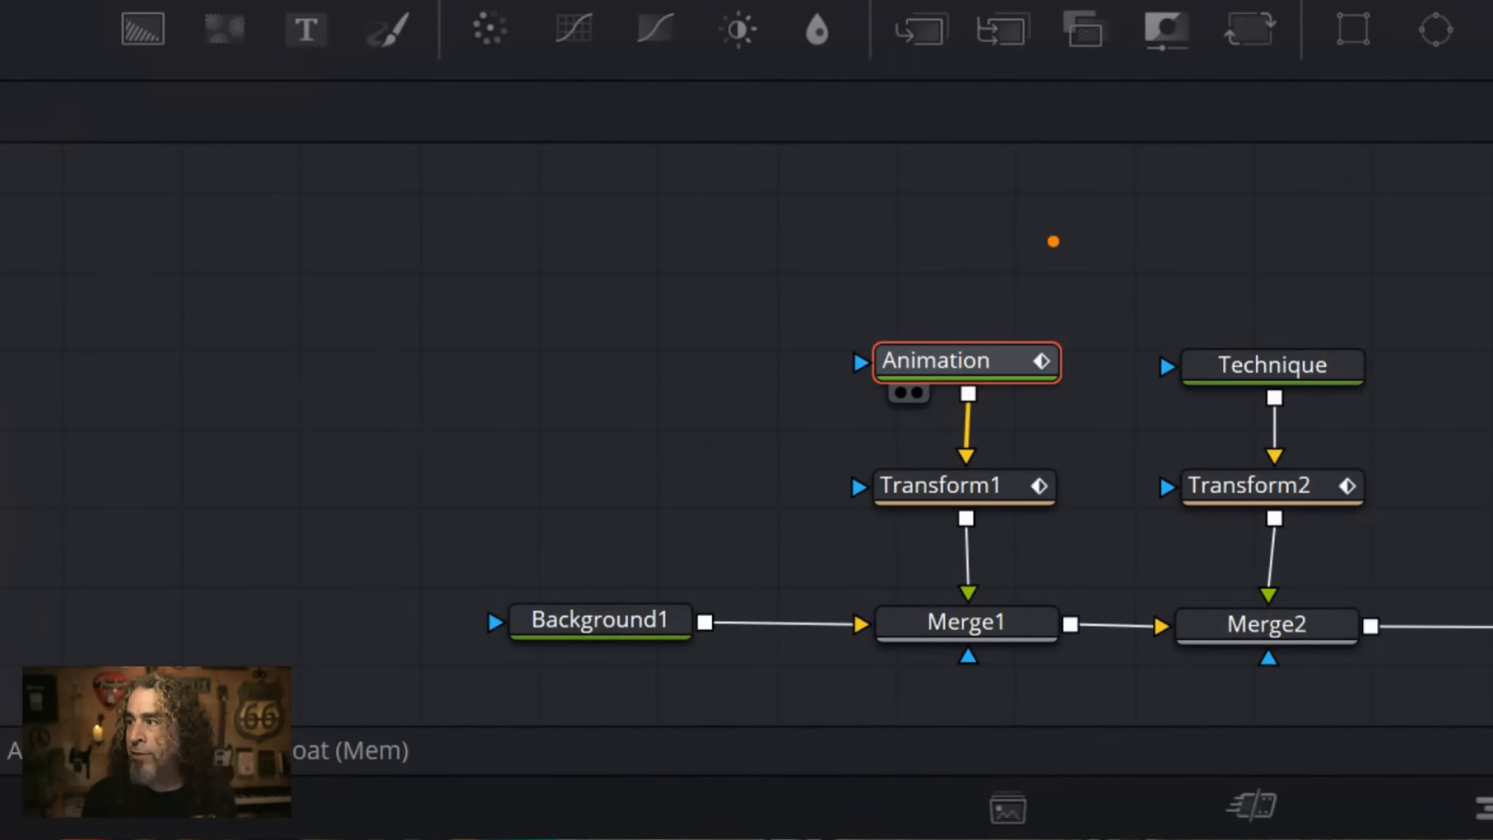
Open the Spline editor beside the node graph and enlarge the area that holds them both.
{"action": "mouse_move", "coordinate": [1034, 307]}
{"action": "left_mouse_down"}
{"action": "mouse_move", "coordinate": [671, 414]}
{"action": "mouse_move", "coordinate": [977, 462]}
{"action": "mouse_move", "coordinate": [1150, 316]}
{"action": "mouse_move", "coordinate": [1029, 320]}
{"action": "left_mouse_up"}
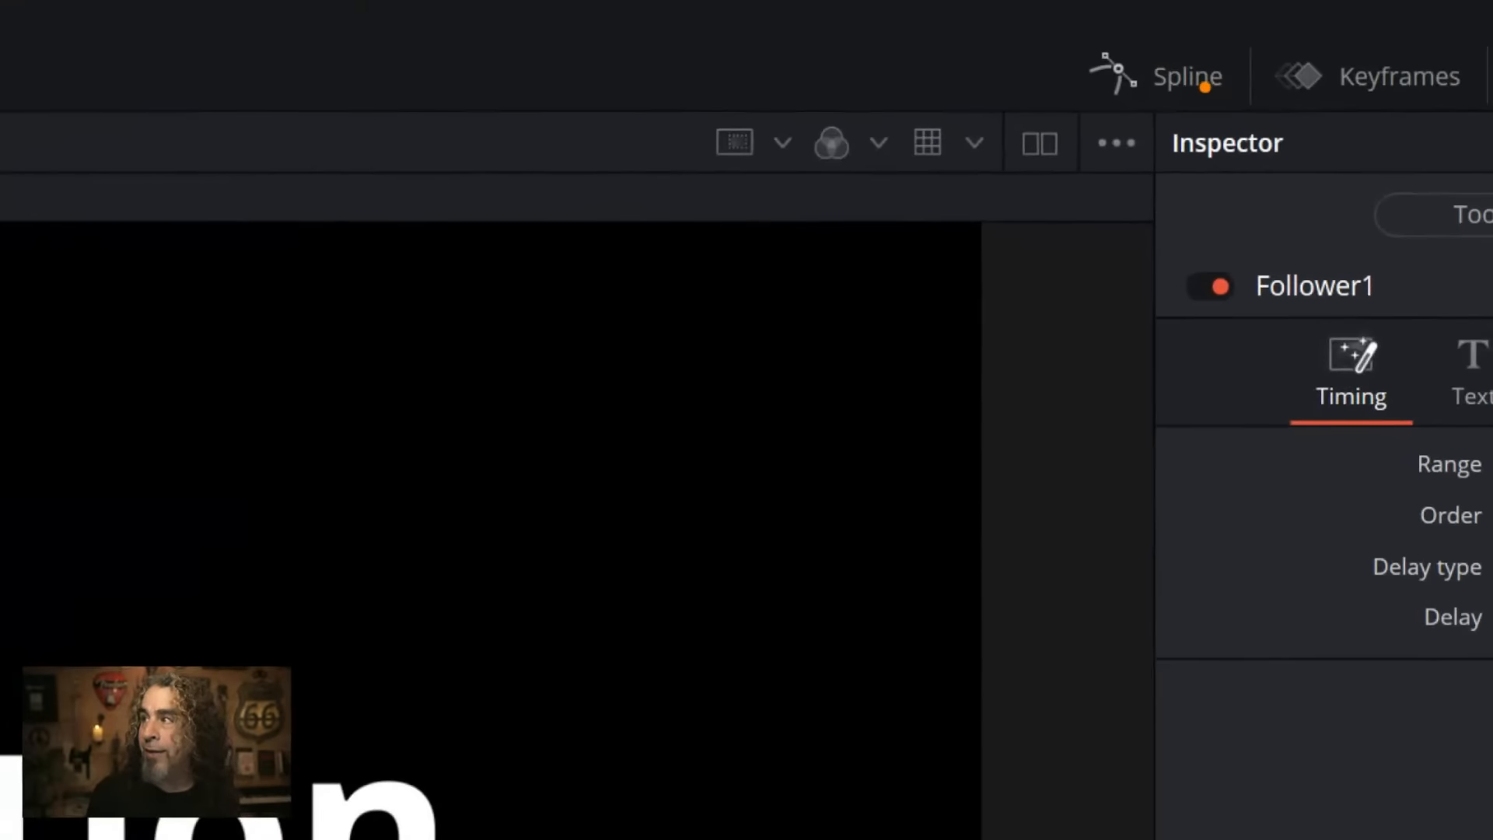
{"action": "mouse_move", "coordinate": [1215, 11]}
{"action": "left_mouse_down"}
{"action": "mouse_move", "coordinate": [1199, 12]}
{"action": "mouse_move", "coordinate": [1232, 24]}
{"action": "left_mouse_up"}
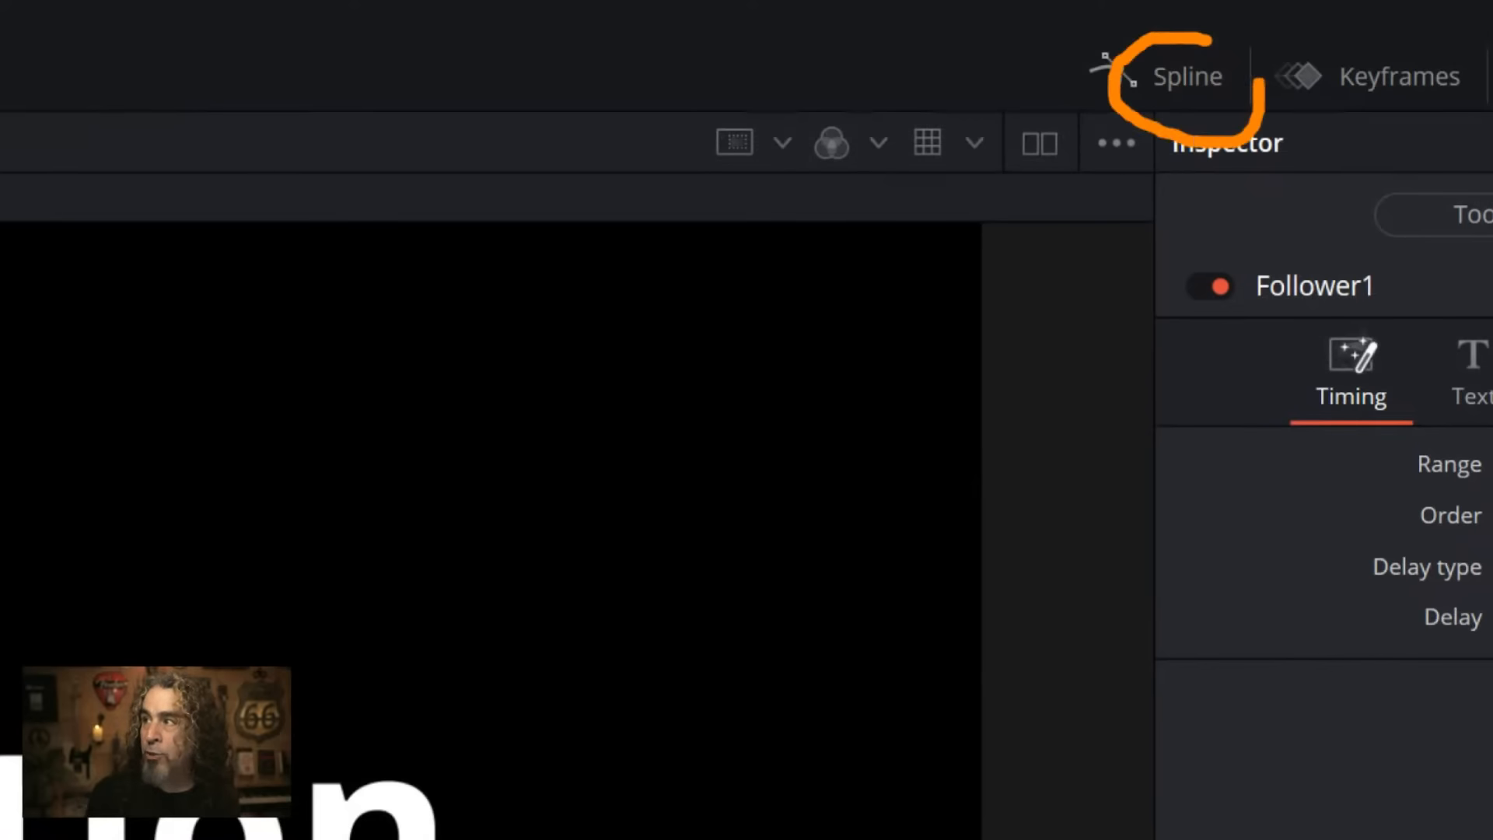
{"action": "left_click_drag", "start_coordinate": [1257, 78], "coordinate": [1259, 35]}
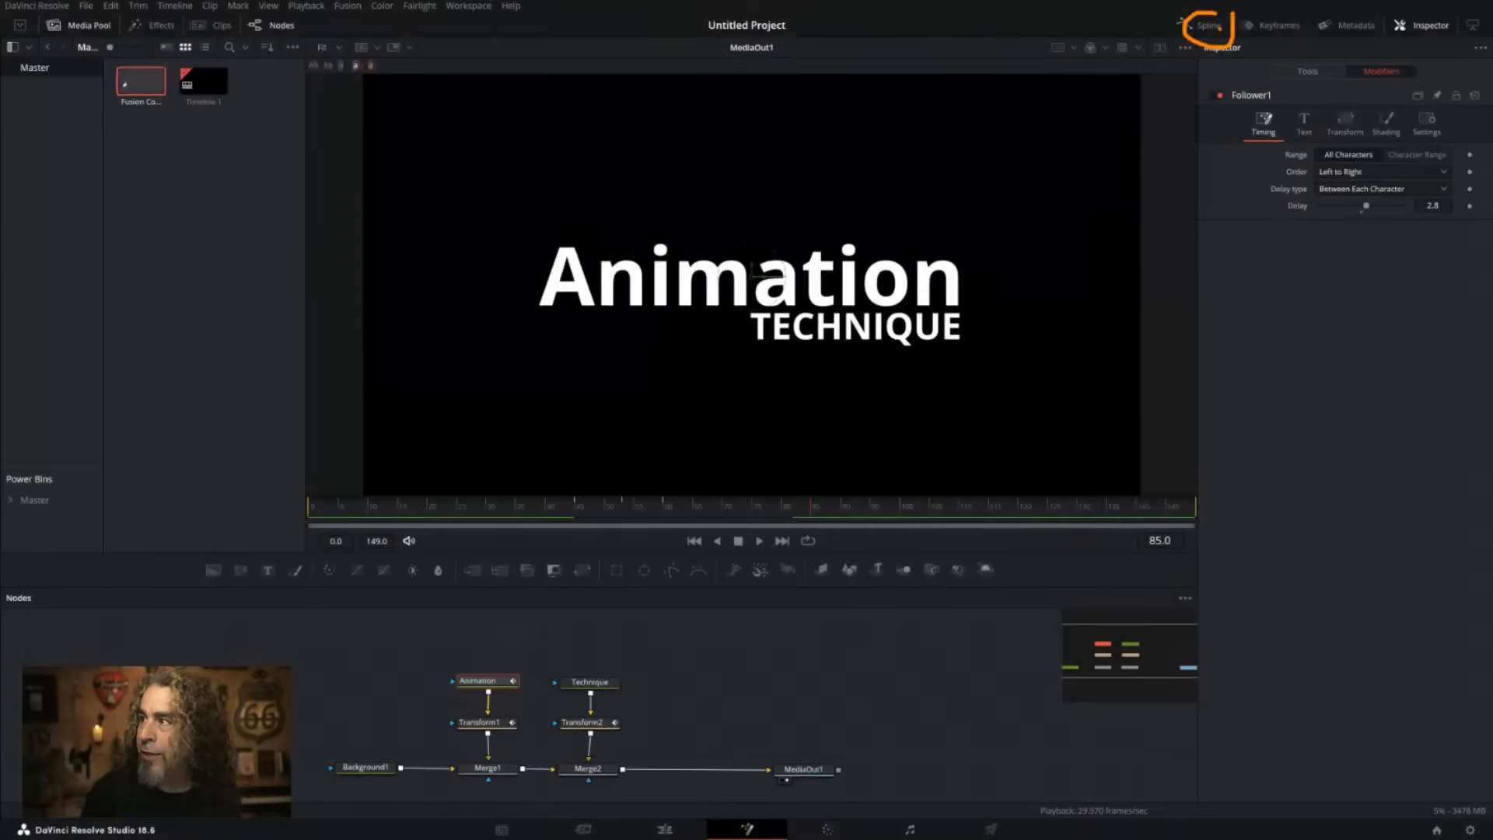
{"action": "left_click", "coordinate": [1190, 78]}
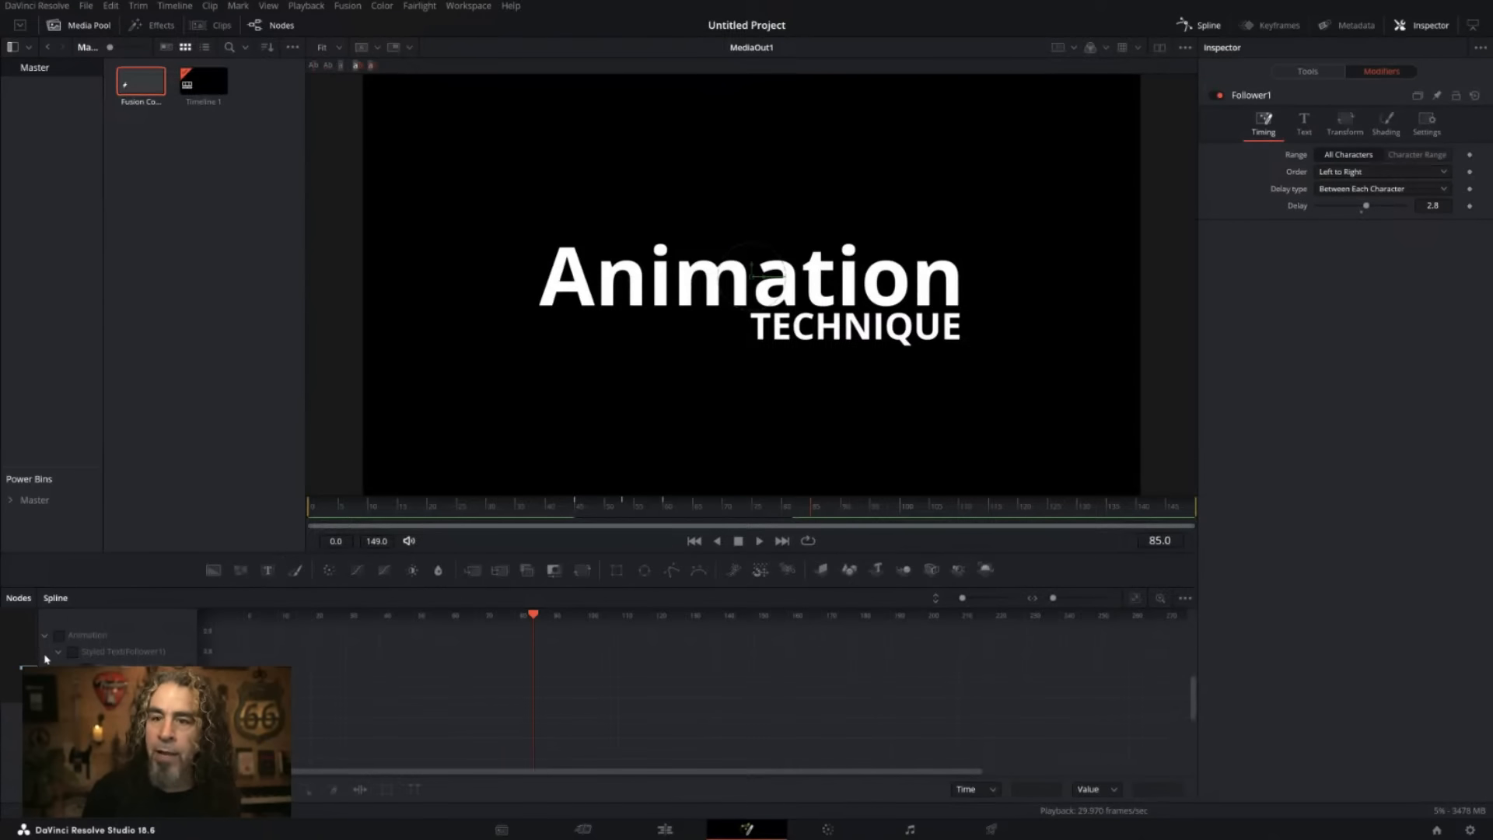
{"action": "left_click_drag", "start_coordinate": [39, 653], "coordinate": [589, 650]}
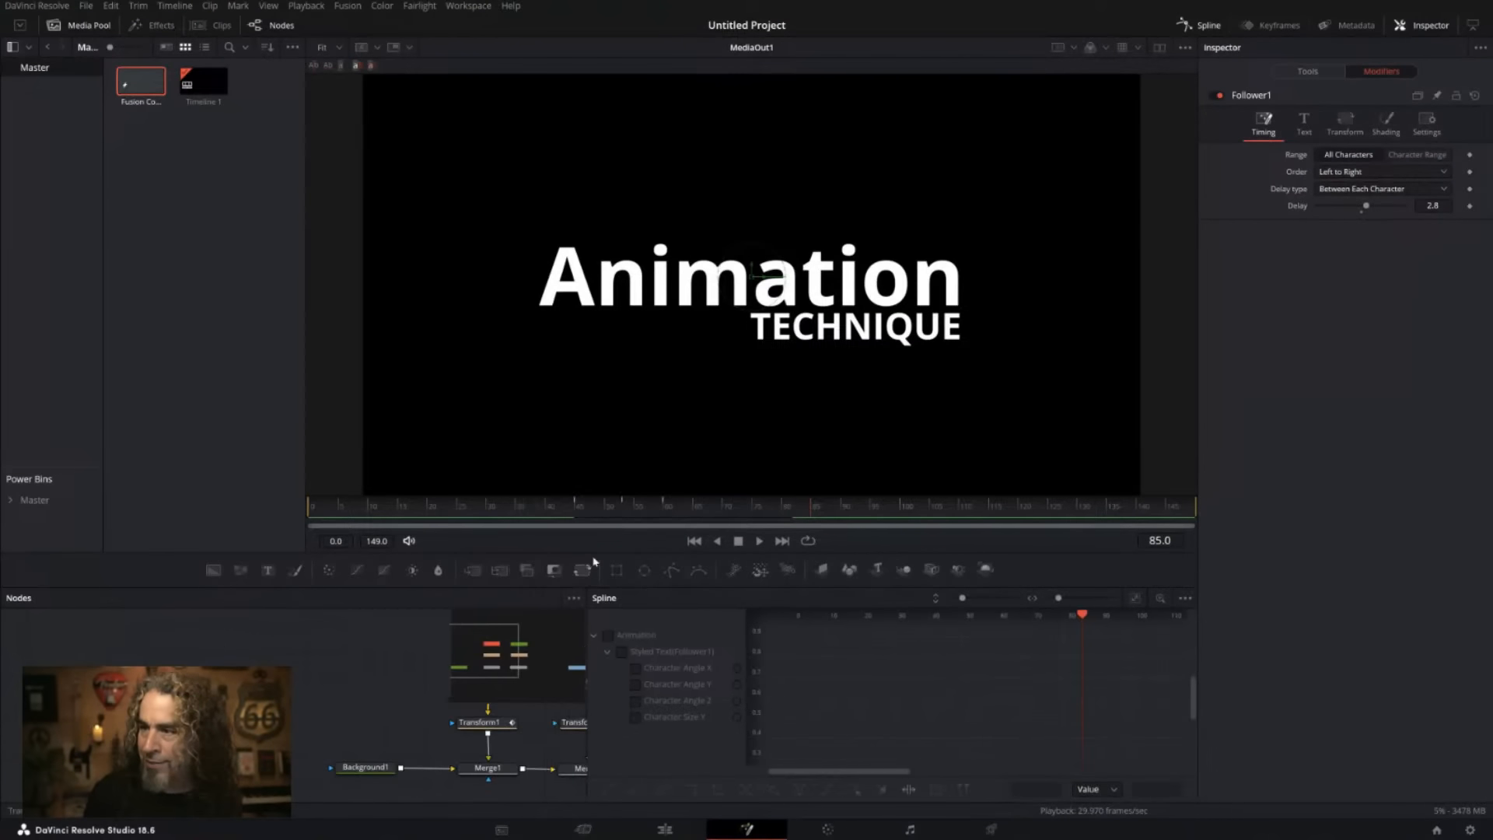
{"action": "left_click_drag", "start_coordinate": [603, 533], "coordinate": [605, 440]}
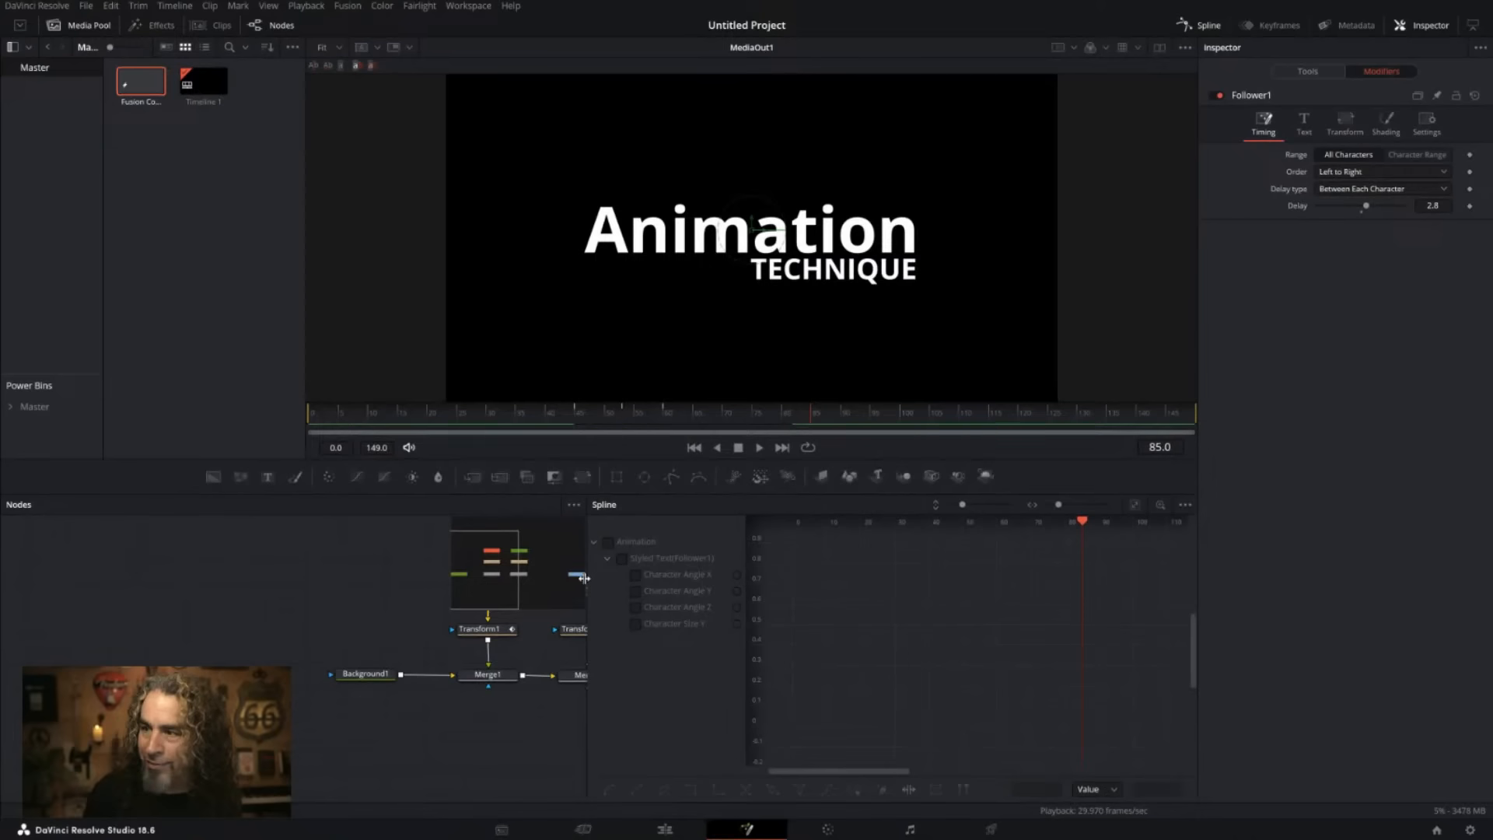
{"action": "left_click_drag", "start_coordinate": [584, 578], "coordinate": [615, 574]}
Select the Animation node in the node graph to load its curves in the Spline editor.
{"action": "left_click_drag", "start_coordinate": [403, 609], "coordinate": [113, 626]}
{"action": "left_click_drag", "start_coordinate": [334, 585], "coordinate": [313, 781]}
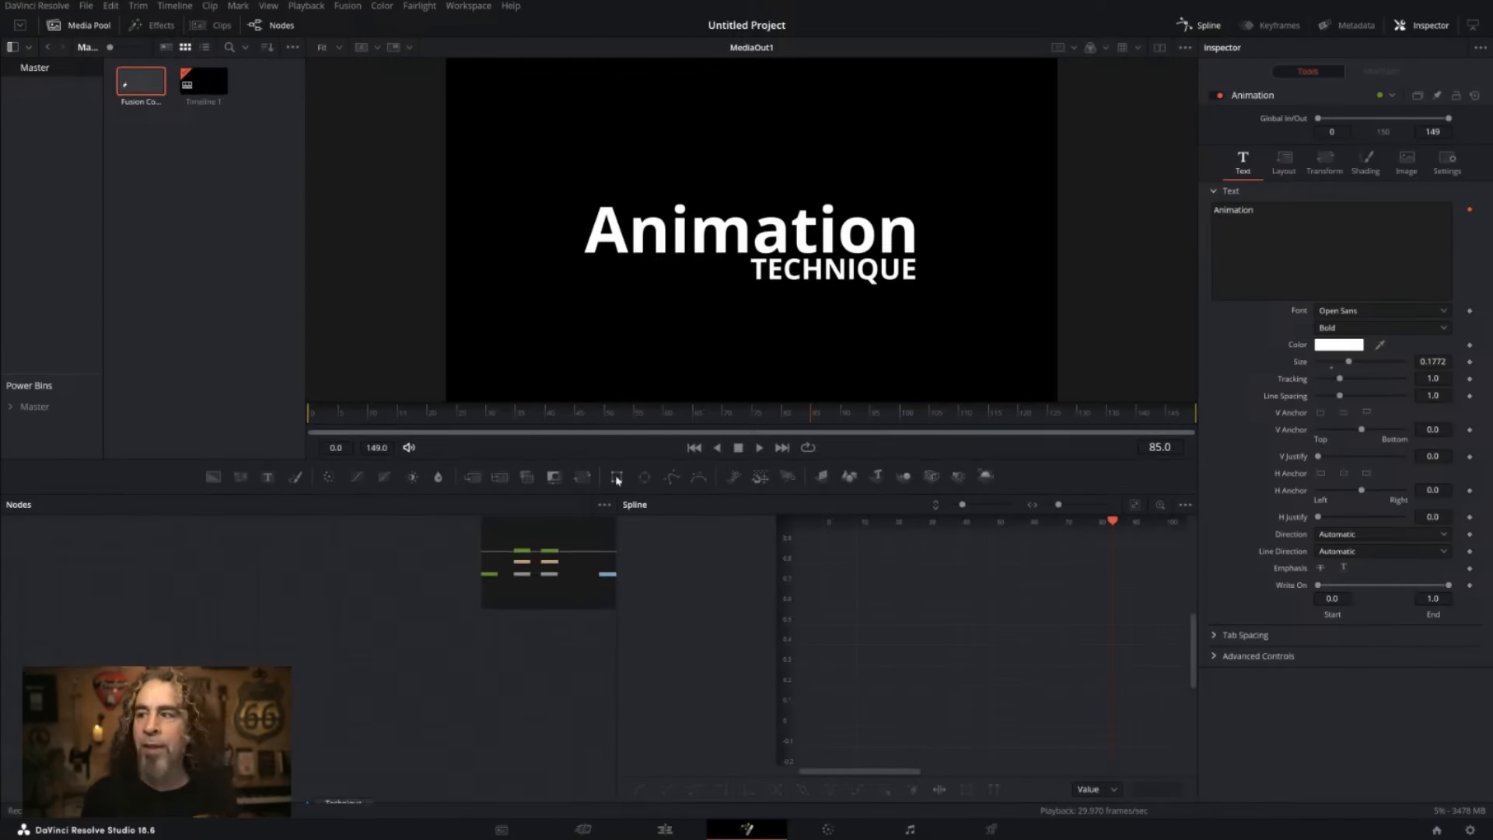
{"action": "left_click_drag", "start_coordinate": [349, 640], "coordinate": [440, 629]}
{"action": "scroll", "coordinate": [370, 713], "scroll_direction": "down", "scroll_amount": 4}
{"action": "scroll", "coordinate": [372, 713], "scroll_direction": "up", "scroll_amount": 1}
{"action": "scroll", "coordinate": [372, 713], "scroll_direction": "down", "scroll_amount": 2}
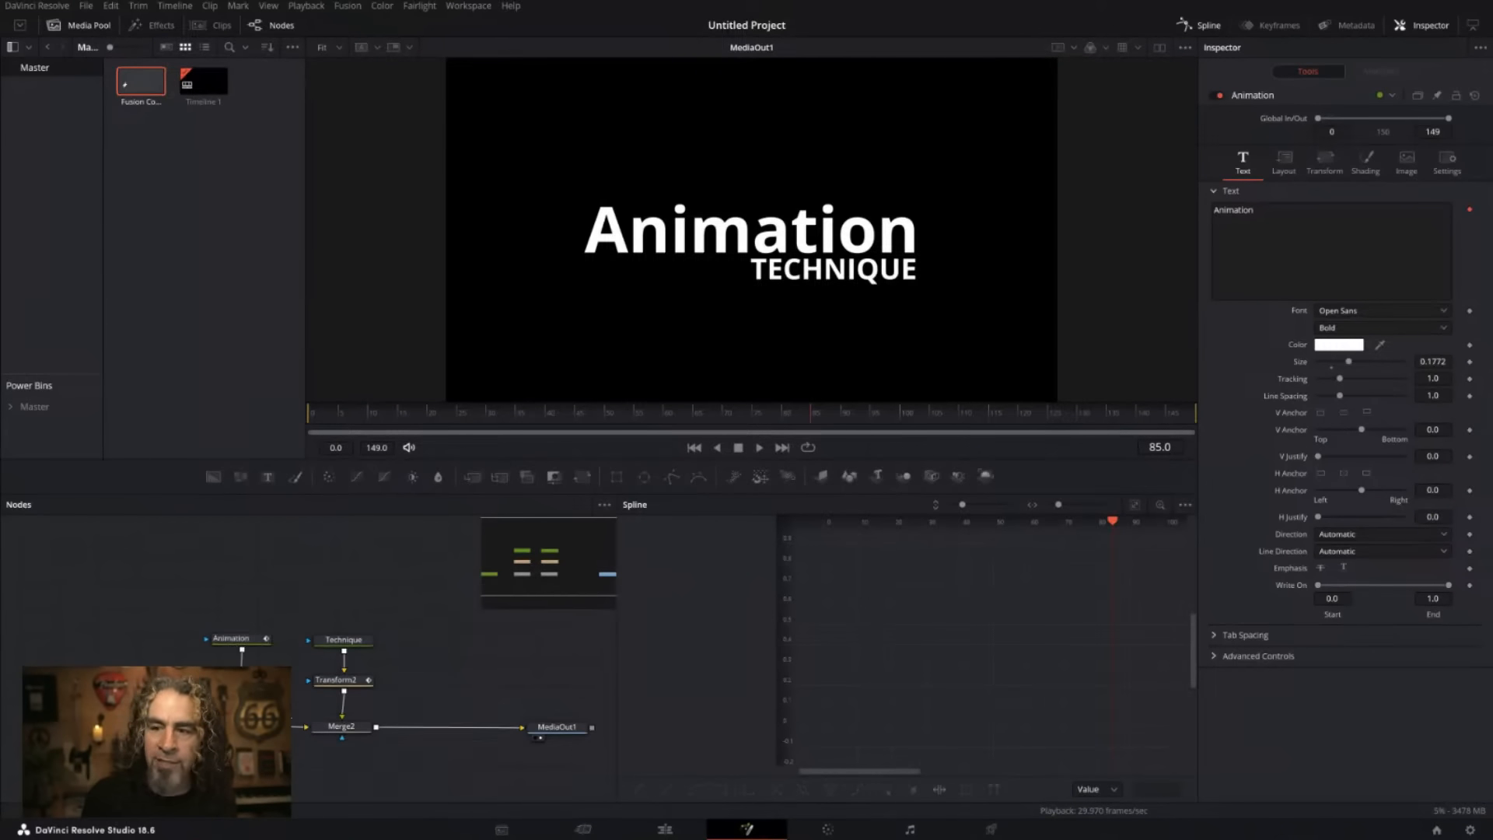
{"action": "left_click", "coordinate": [236, 642]}
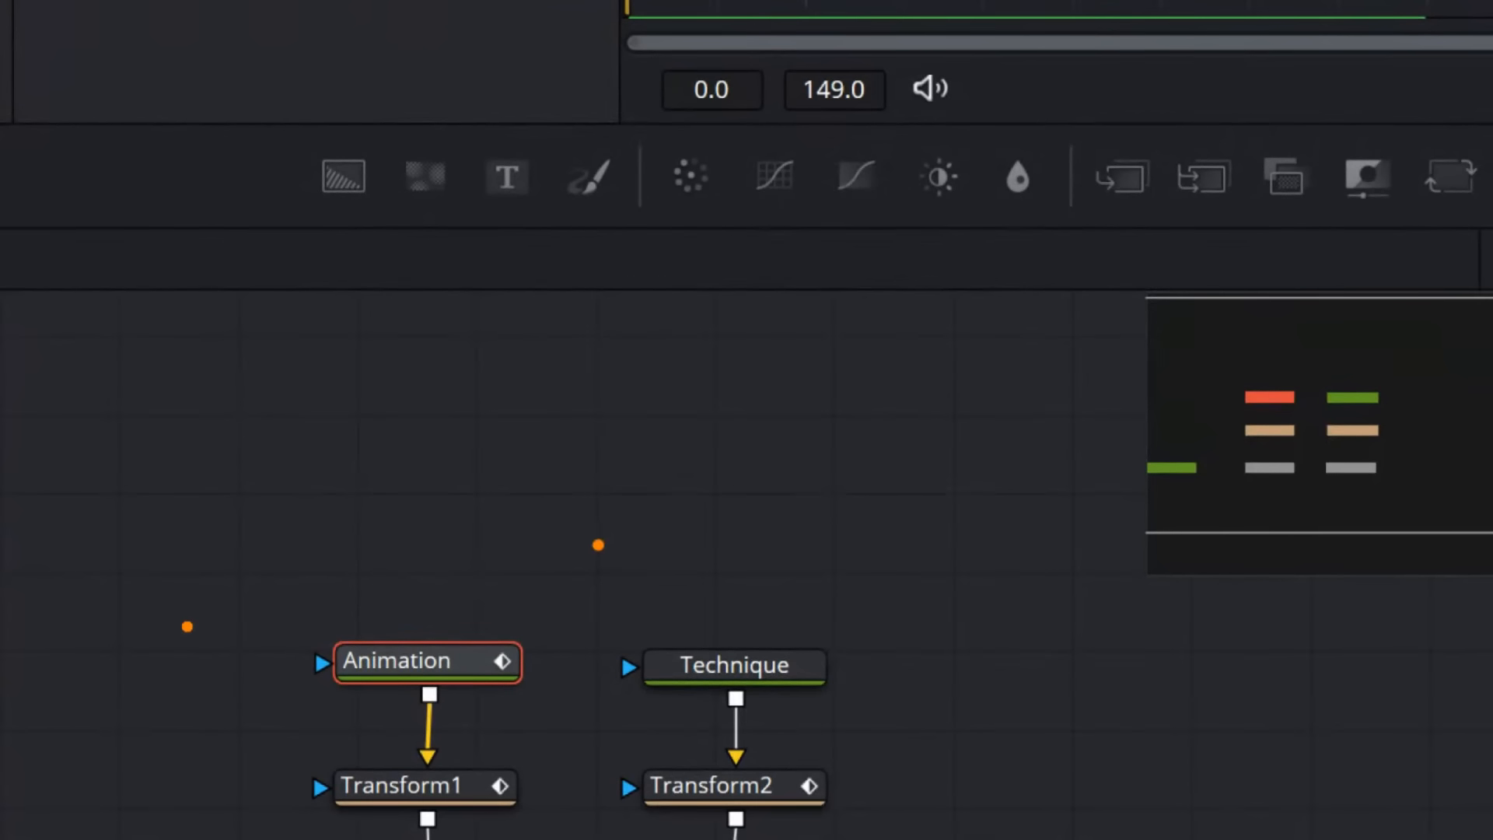
{"action": "mouse_move", "coordinate": [598, 544]}
{"action": "left_mouse_down"}
{"action": "mouse_move", "coordinate": [343, 785]}
{"action": "mouse_move", "coordinate": [486, 564]}
{"action": "mouse_move", "coordinate": [476, 557]}
{"action": "left_mouse_up"}
{"action": "left_click_drag", "start_coordinate": [506, 487], "coordinate": [599, 542]}
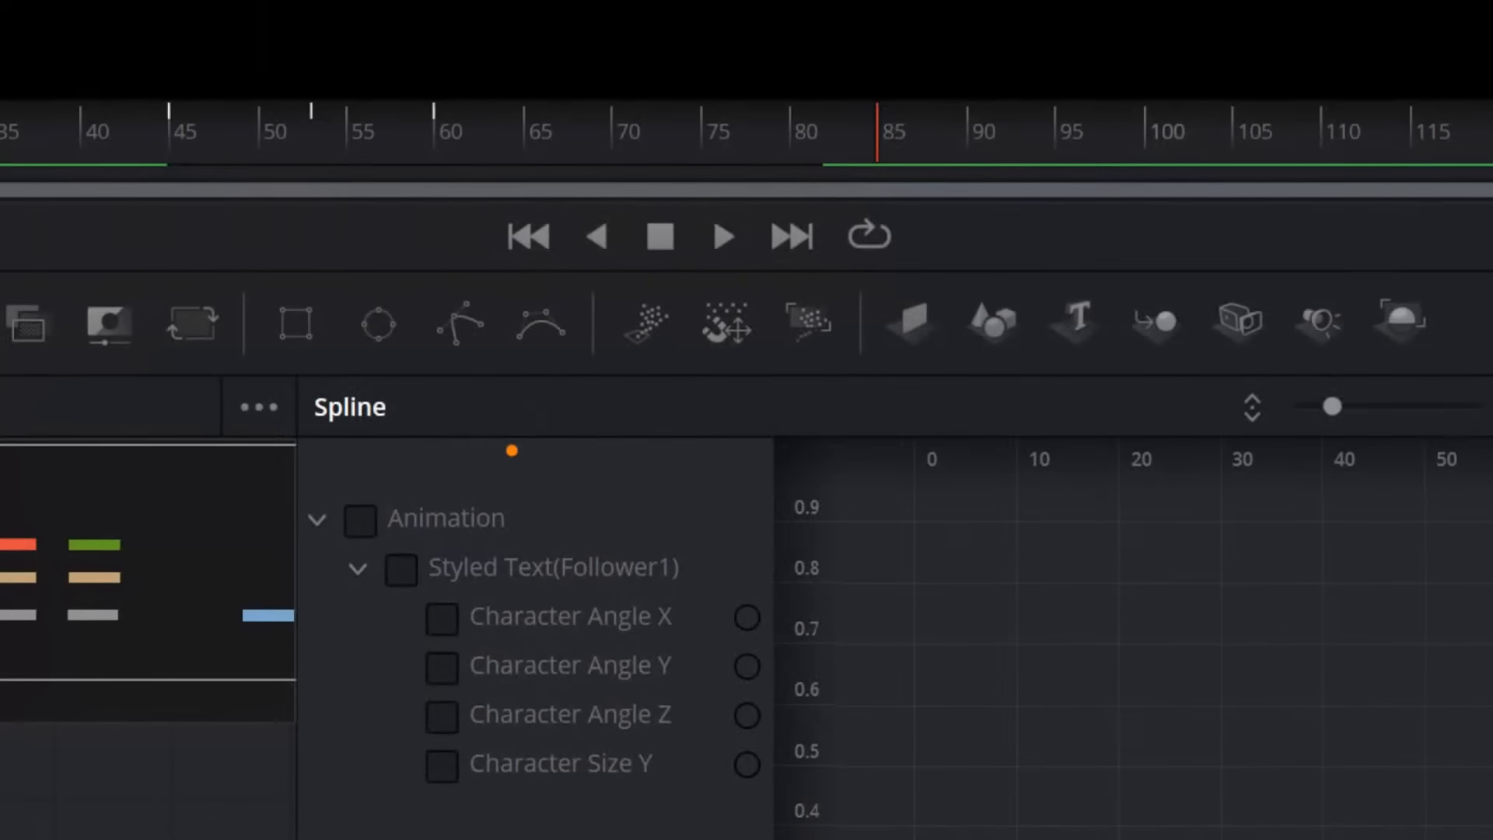
{"action": "mouse_move", "coordinate": [681, 516]}
{"action": "left_mouse_down"}
{"action": "mouse_move", "coordinate": [630, 649]}
{"action": "mouse_move", "coordinate": [754, 552]}
{"action": "mouse_move", "coordinate": [401, 414]}
{"action": "left_mouse_up"}
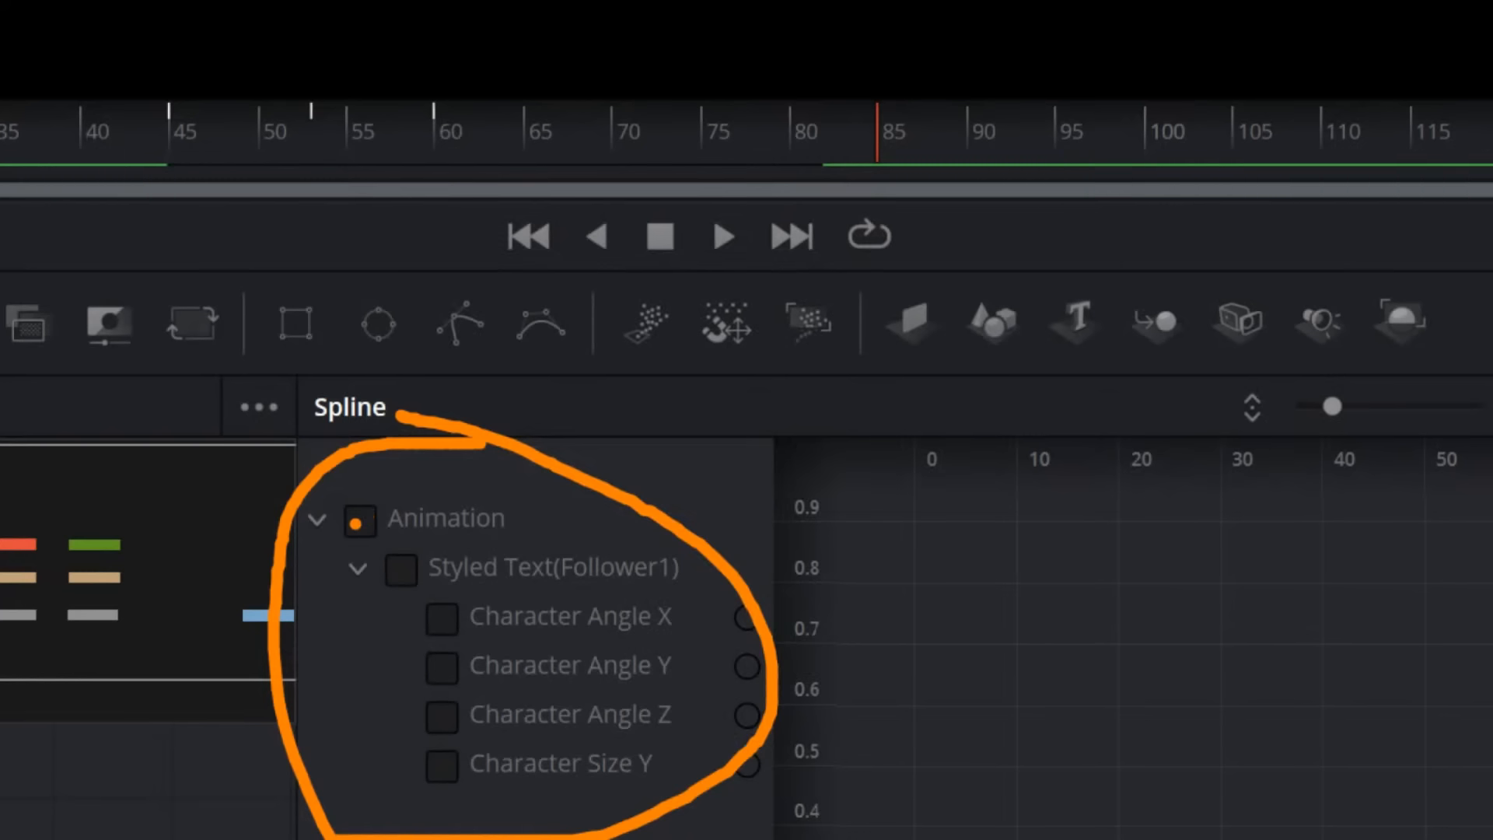
{"action": "left_click_drag", "start_coordinate": [355, 523], "coordinate": [400, 469]}
{"action": "mouse_move", "coordinate": [369, 532]}
{"action": "left_mouse_down"}
{"action": "mouse_move", "coordinate": [427, 594]}
{"action": "mouse_move", "coordinate": [472, 820]}
{"action": "left_mouse_up"}
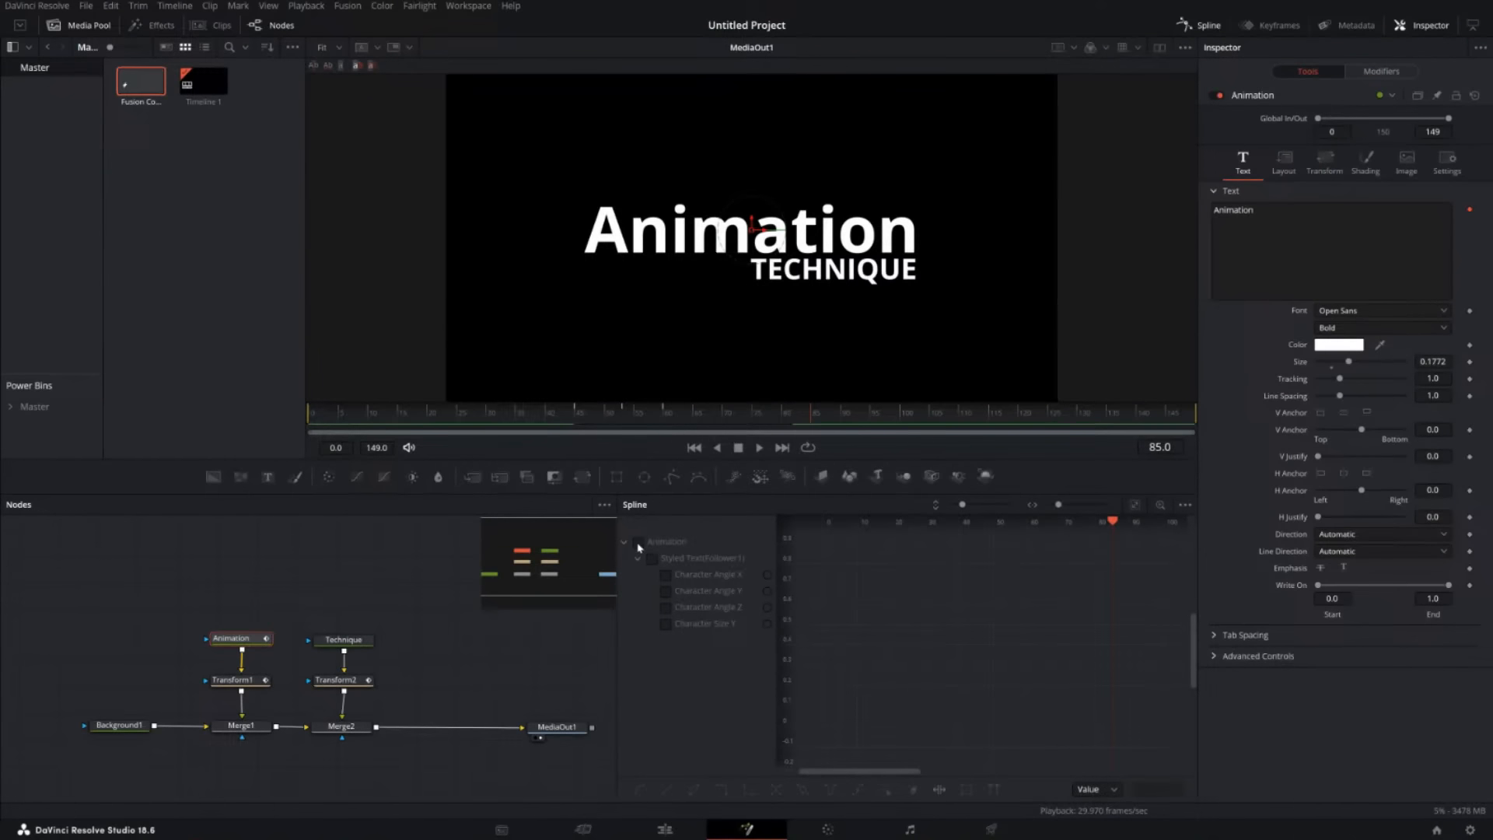
Show all of the Animation node's Follower curves in the Spline editor.
{"action": "left_click", "coordinate": [639, 542]}
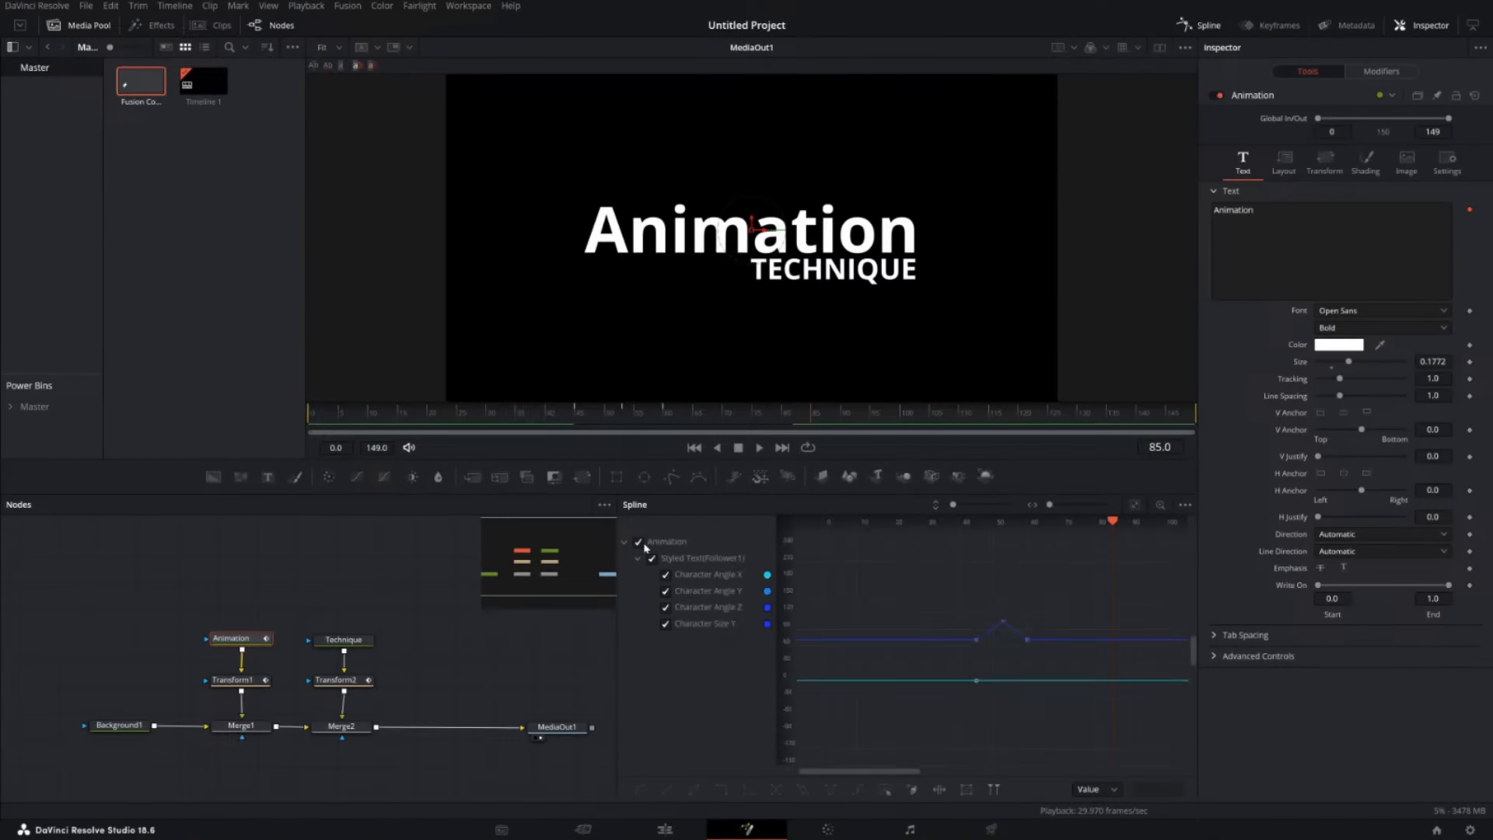
{"action": "mouse_move", "coordinate": [875, 773]}
{"action": "left_mouse_down"}
{"action": "mouse_move", "coordinate": [902, 772]}
{"action": "mouse_move", "coordinate": [884, 772]}
{"action": "left_mouse_up"}
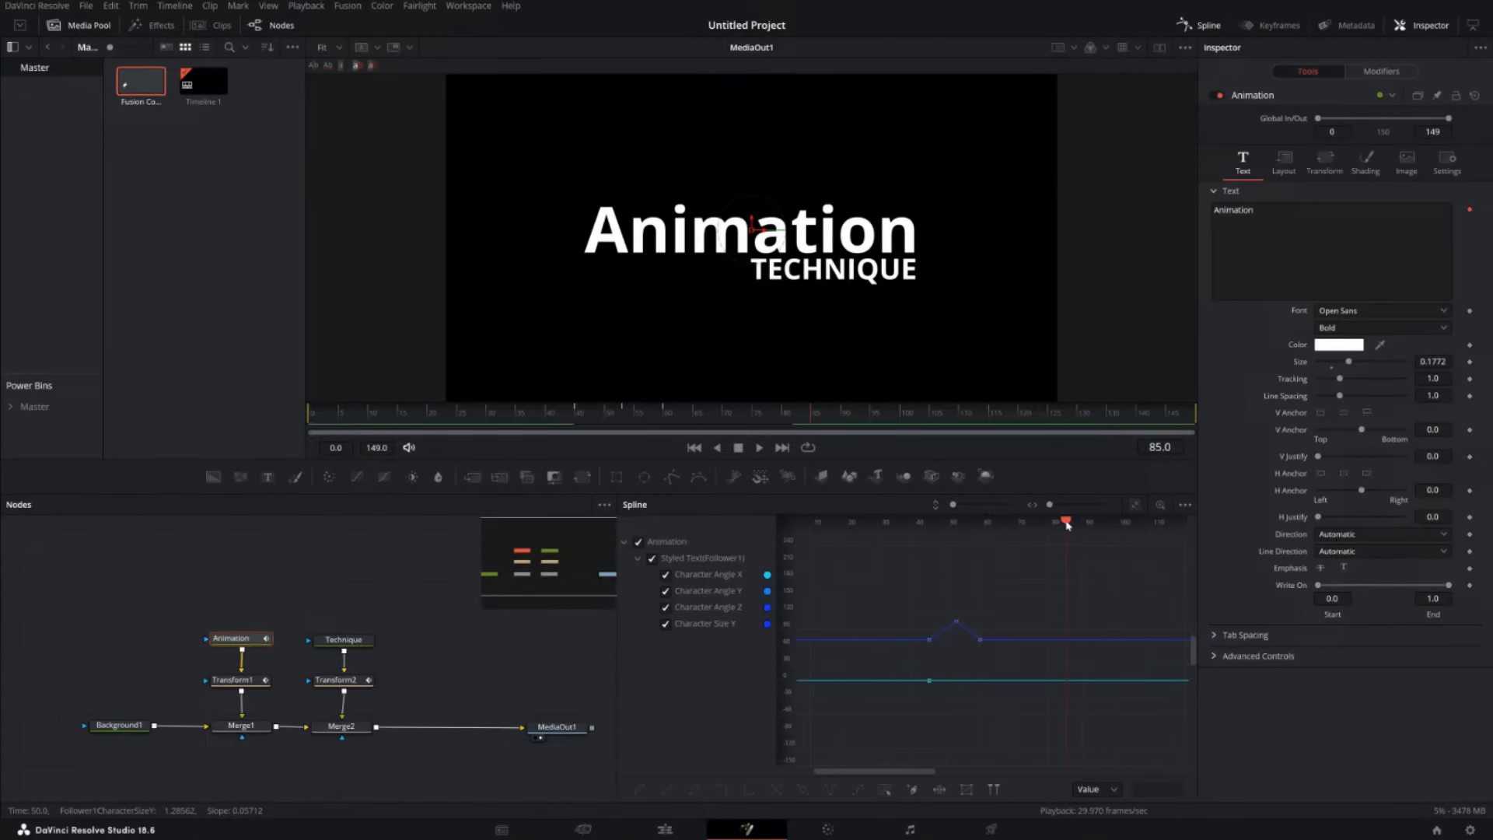
Scrub between frames 43 and 88 to check the character stretch against the Character Size Y keyframes, and enlarge the spline graph.
{"action": "left_click_drag", "start_coordinate": [1068, 525], "coordinate": [962, 532]}
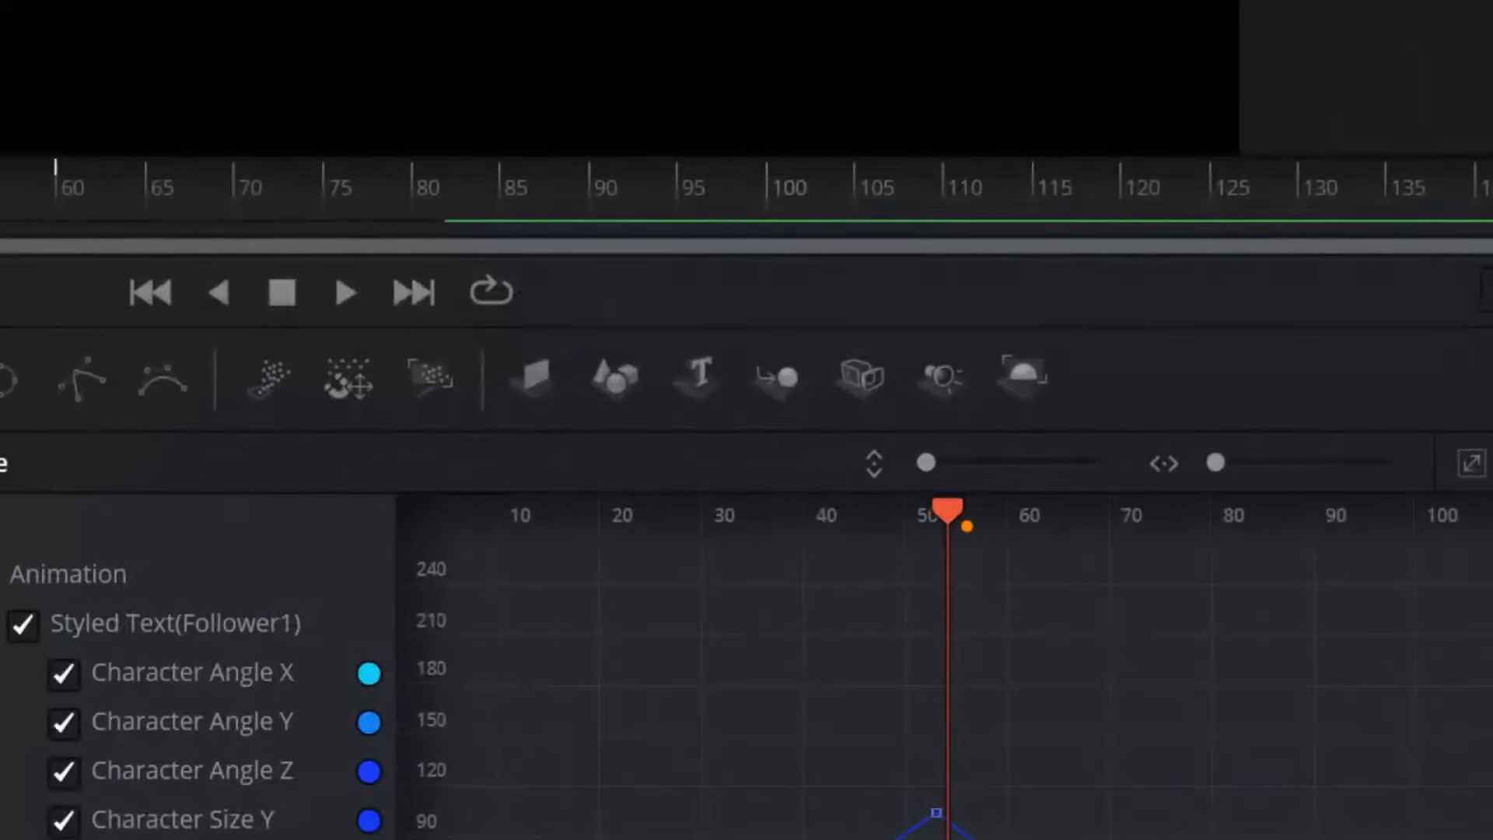
{"action": "mouse_move", "coordinate": [973, 490]}
{"action": "left_mouse_down"}
{"action": "mouse_move", "coordinate": [891, 525]}
{"action": "mouse_move", "coordinate": [966, 473]}
{"action": "left_mouse_up"}
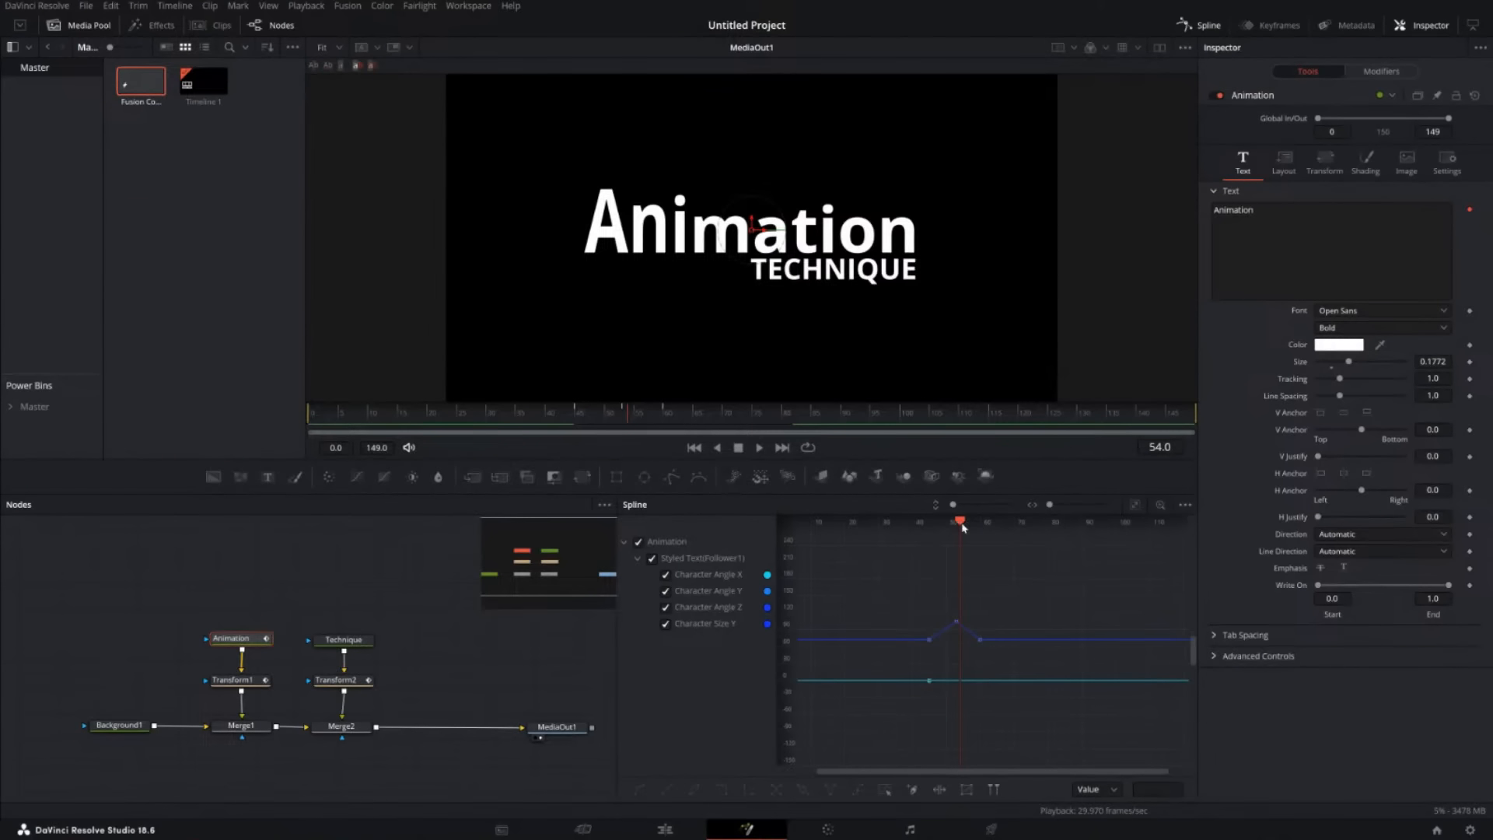
{"action": "left_click_drag", "start_coordinate": [960, 522], "coordinate": [924, 535]}
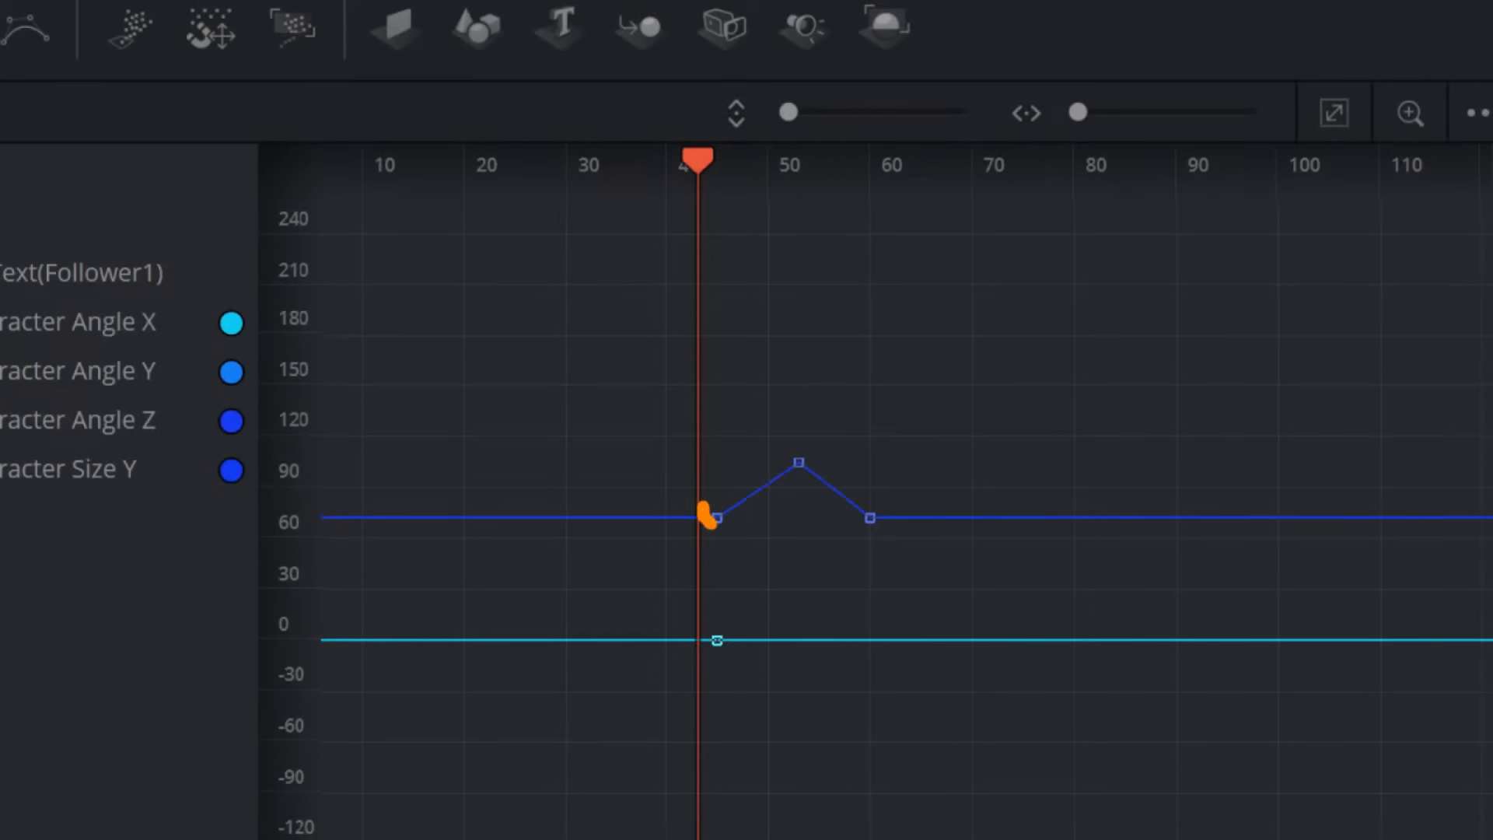
{"action": "mouse_move", "coordinate": [712, 520]}
{"action": "left_mouse_down"}
{"action": "mouse_move", "coordinate": [799, 441]}
{"action": "mouse_move", "coordinate": [890, 515]}
{"action": "left_mouse_up"}
{"action": "key", "text": "Escape"}
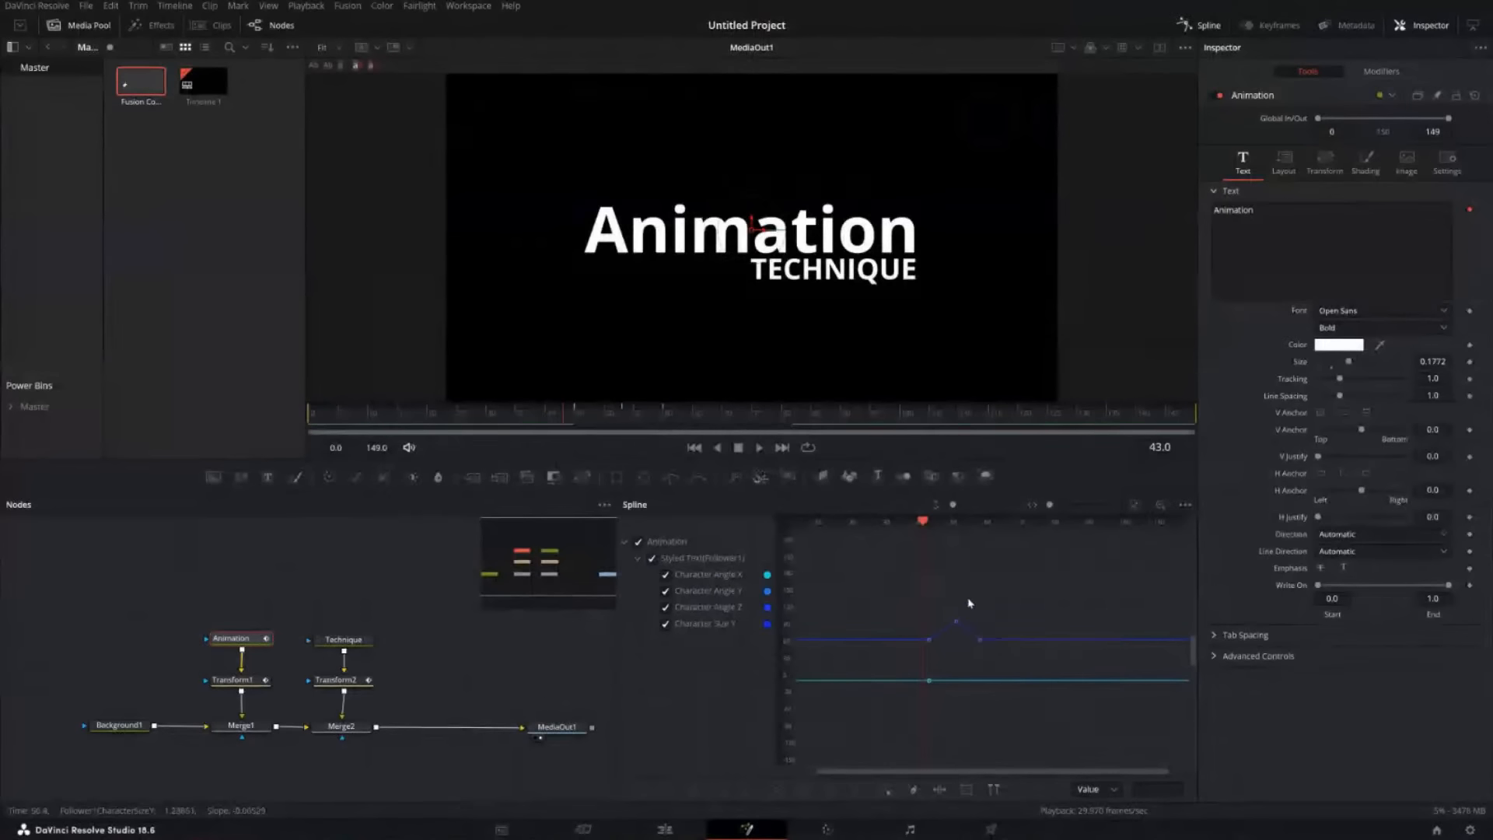
{"action": "left_click", "coordinate": [916, 523]}
{"action": "left_click_drag", "start_coordinate": [917, 528], "coordinate": [1012, 525]}
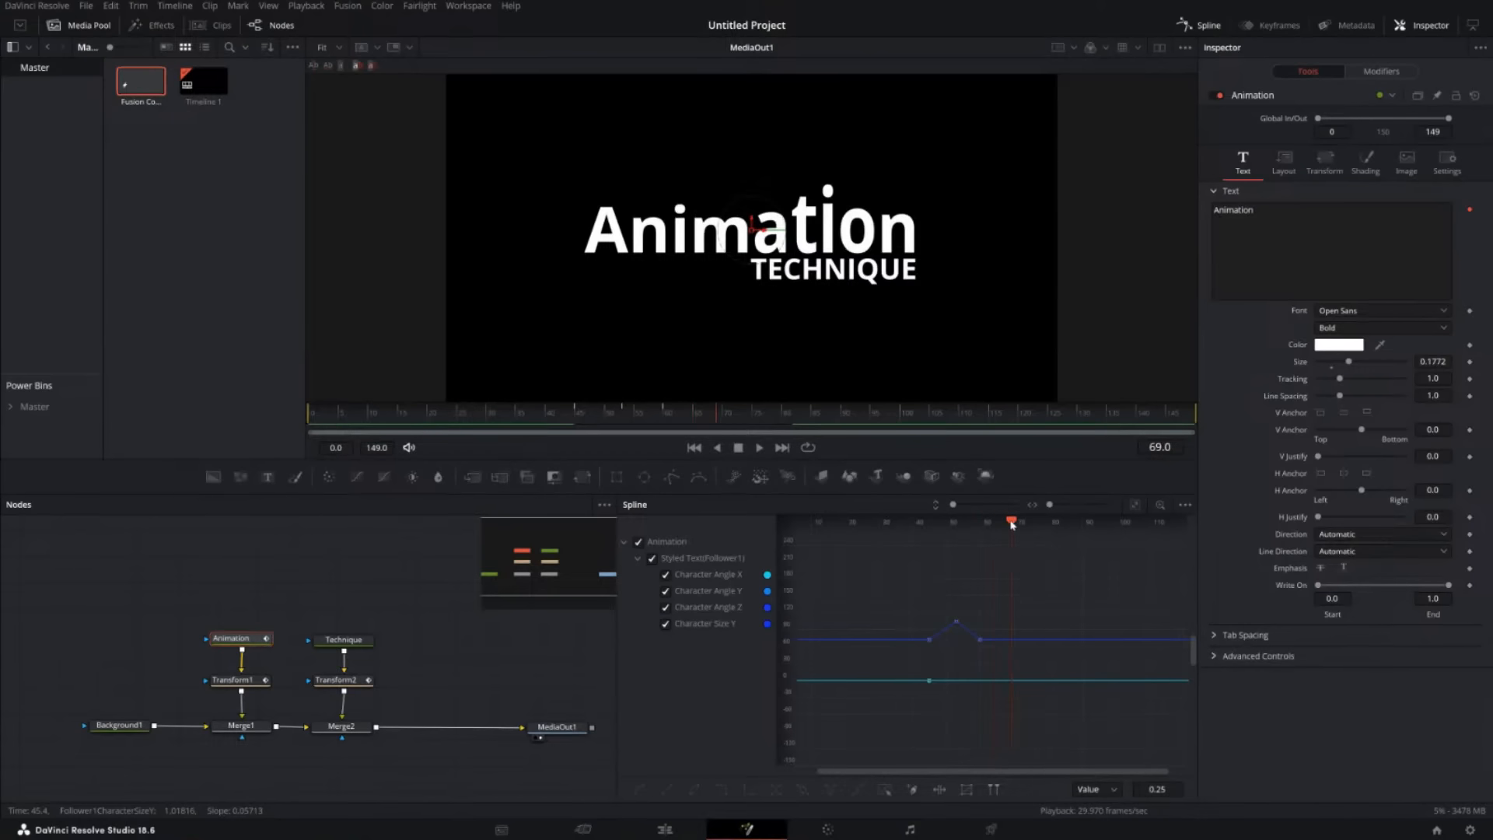
{"action": "scroll", "coordinate": [1022, 573], "scroll_direction": "down", "scroll_amount": 3}
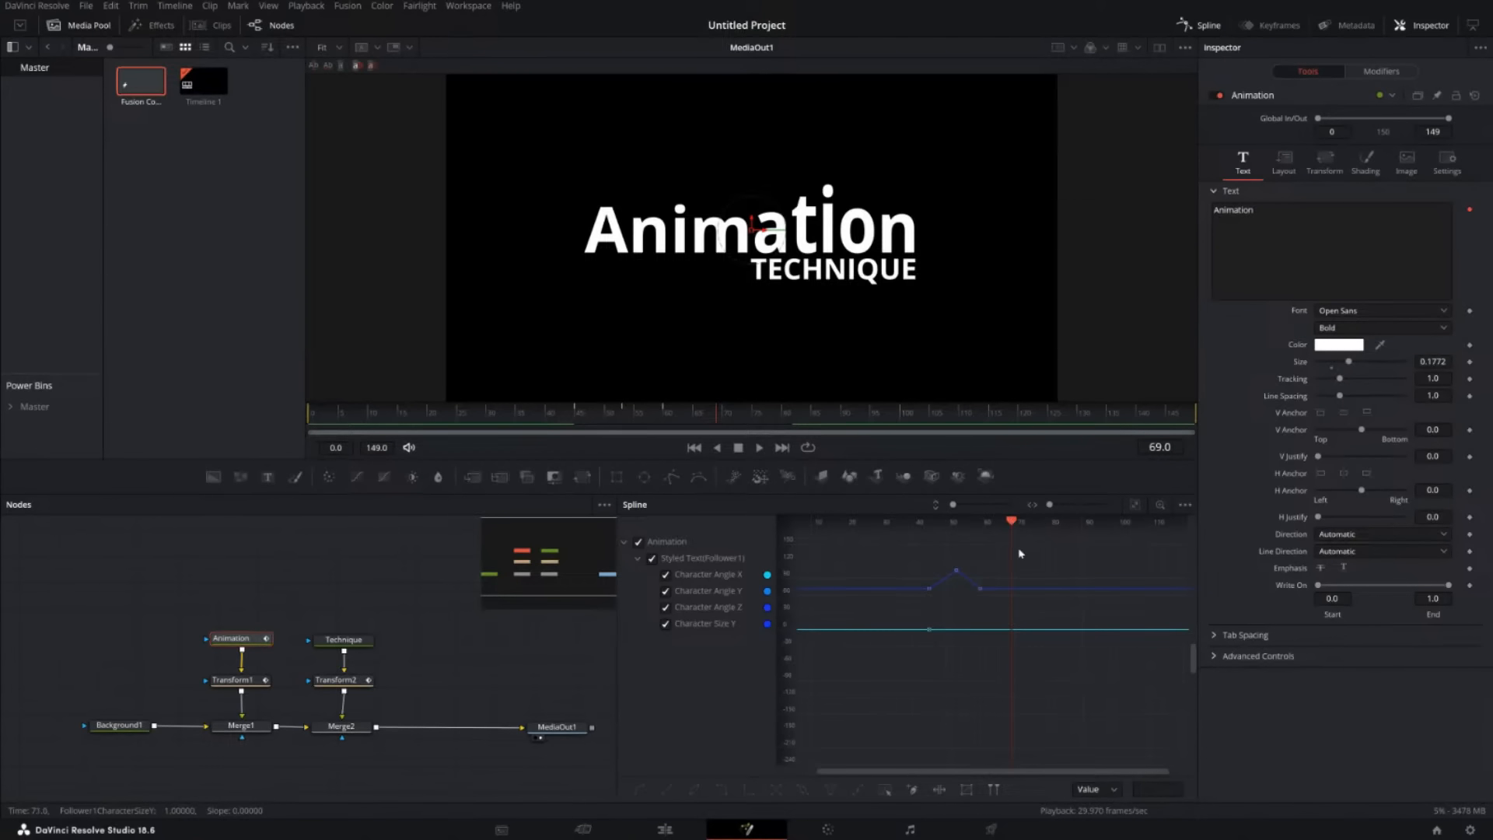
{"action": "left_click_drag", "start_coordinate": [892, 480], "coordinate": [892, 440]}
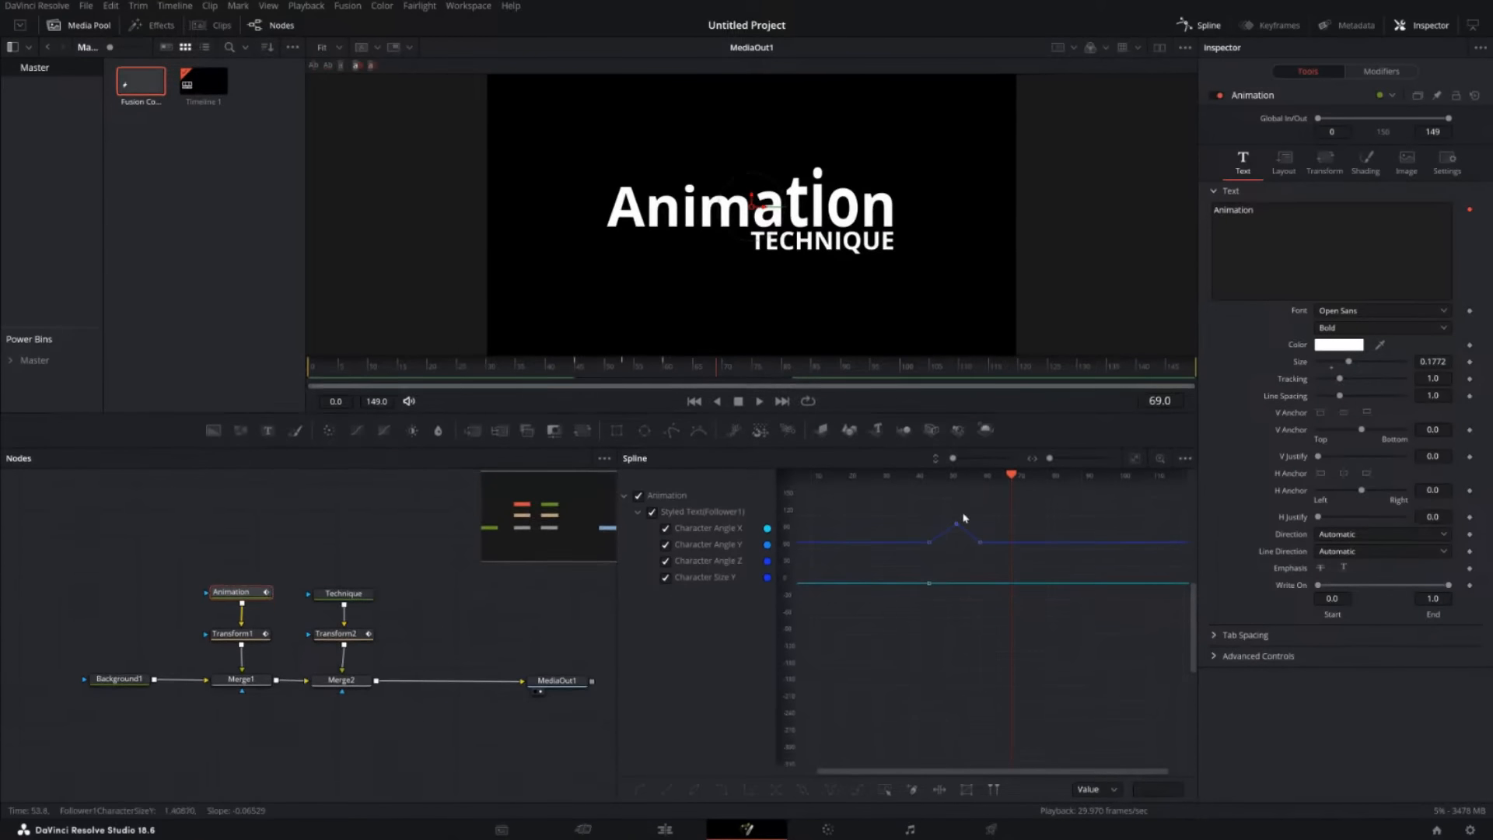
{"action": "left_click_drag", "start_coordinate": [1015, 478], "coordinate": [1064, 487]}
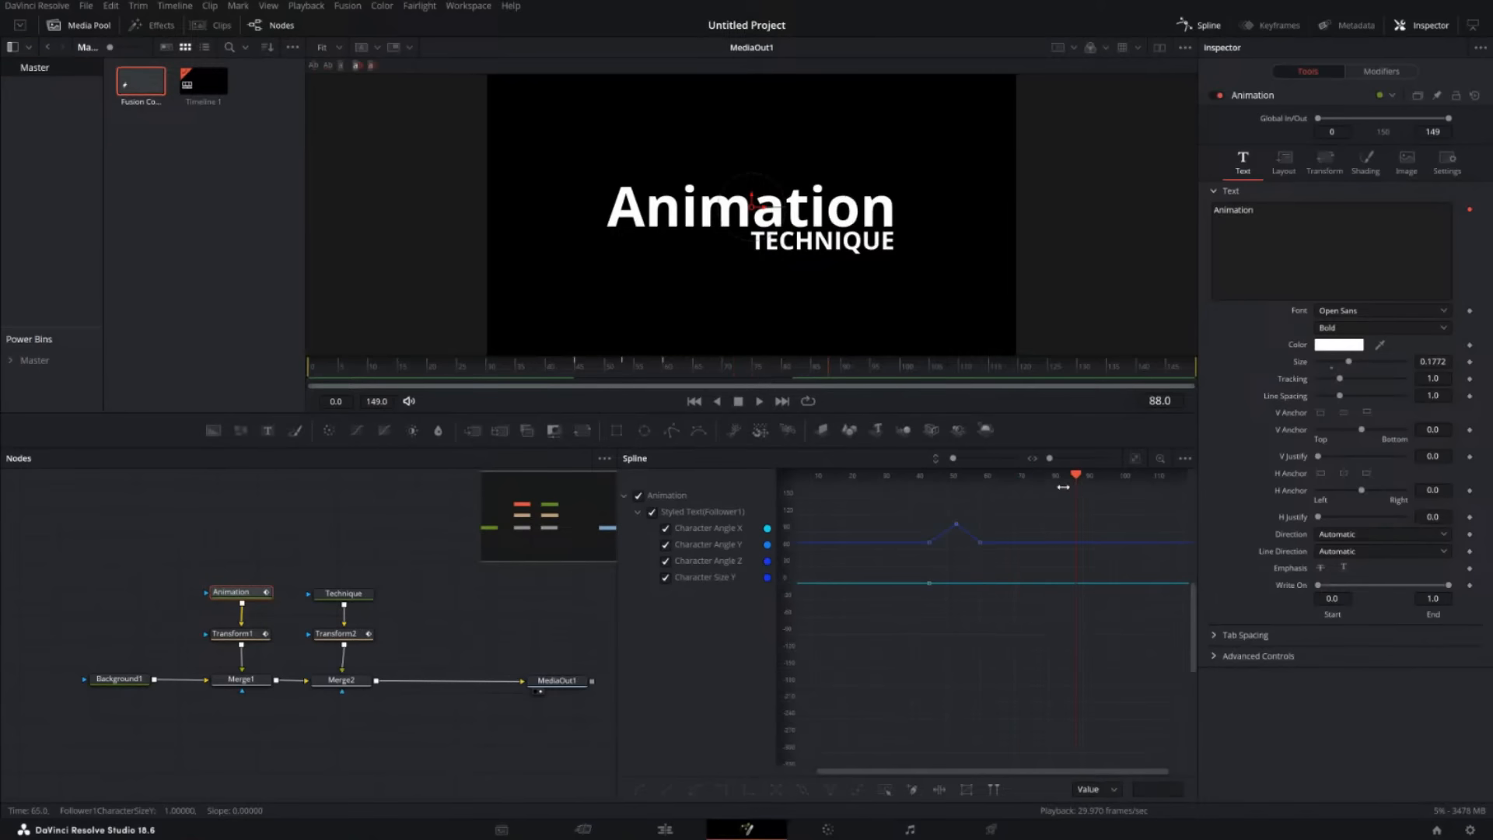
Select the three keyframes of the Character Size Y peak and ease them with flat handles.
{"action": "left_click_drag", "start_coordinate": [896, 498], "coordinate": [1007, 568]}
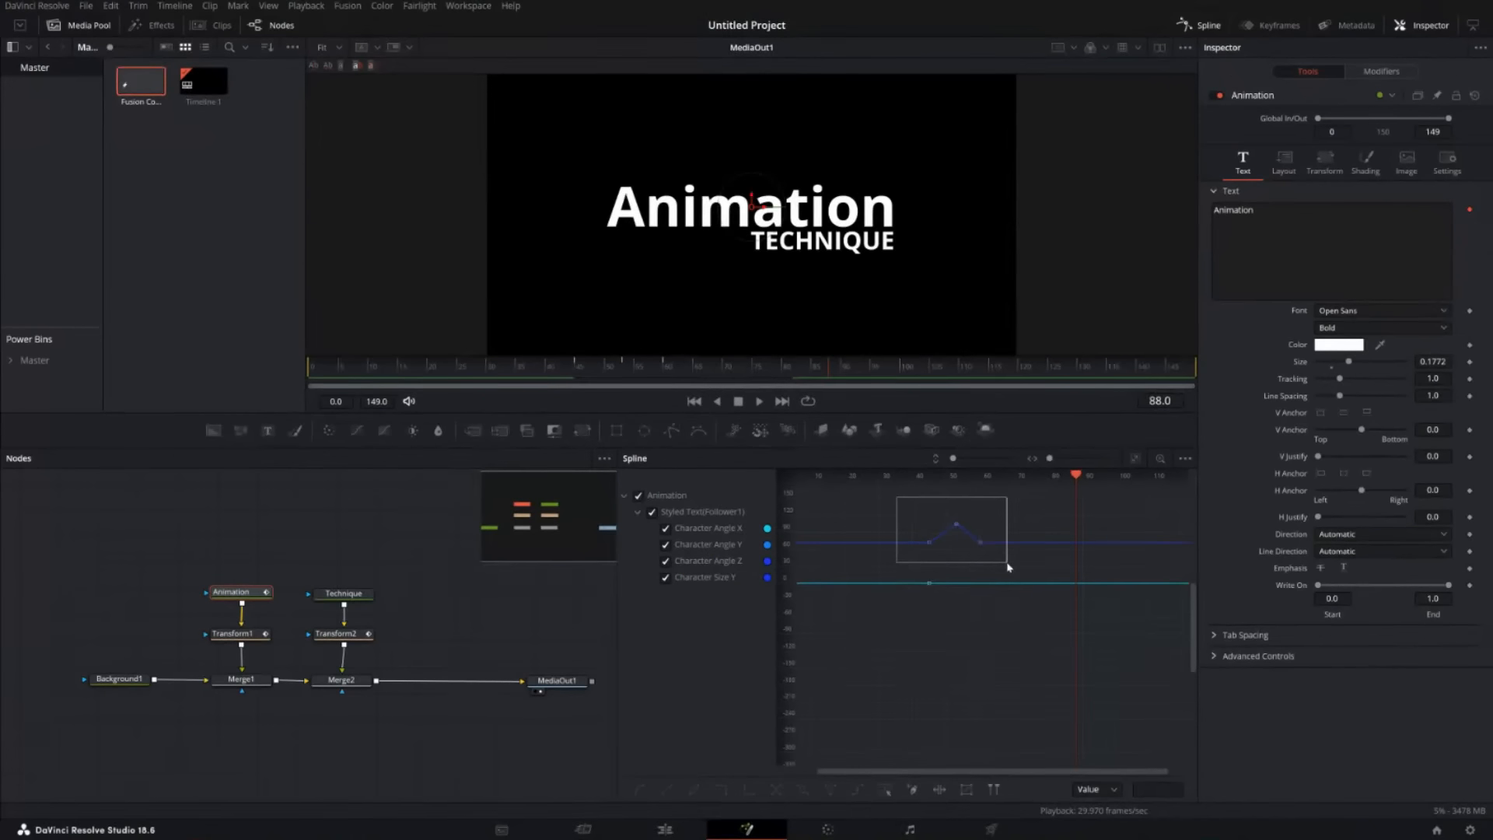
{"action": "left_click_drag", "start_coordinate": [1007, 568], "coordinate": [1007, 568]}
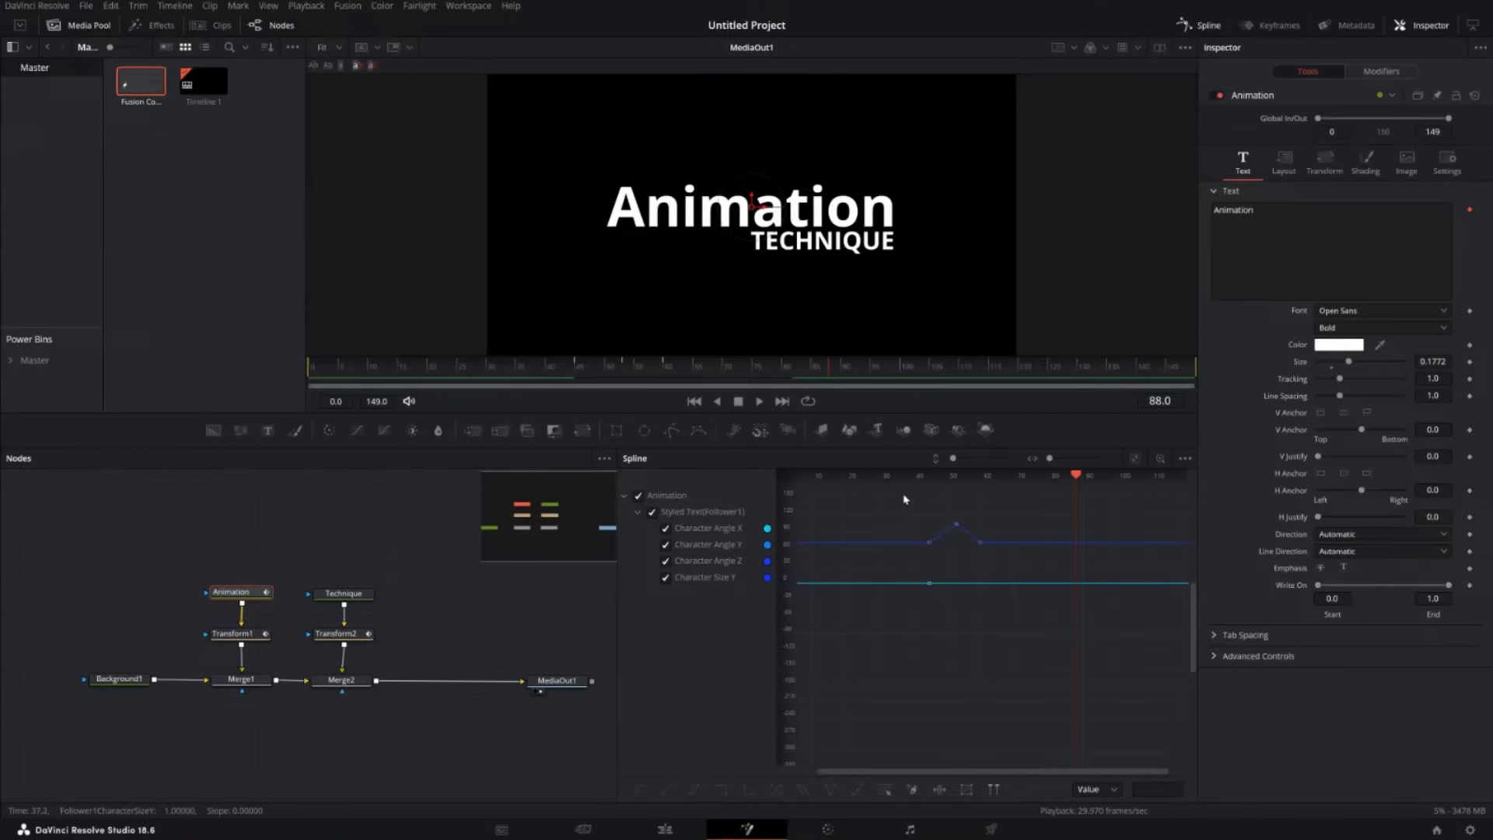
{"action": "left_click_drag", "start_coordinate": [904, 499], "coordinate": [1003, 567]}
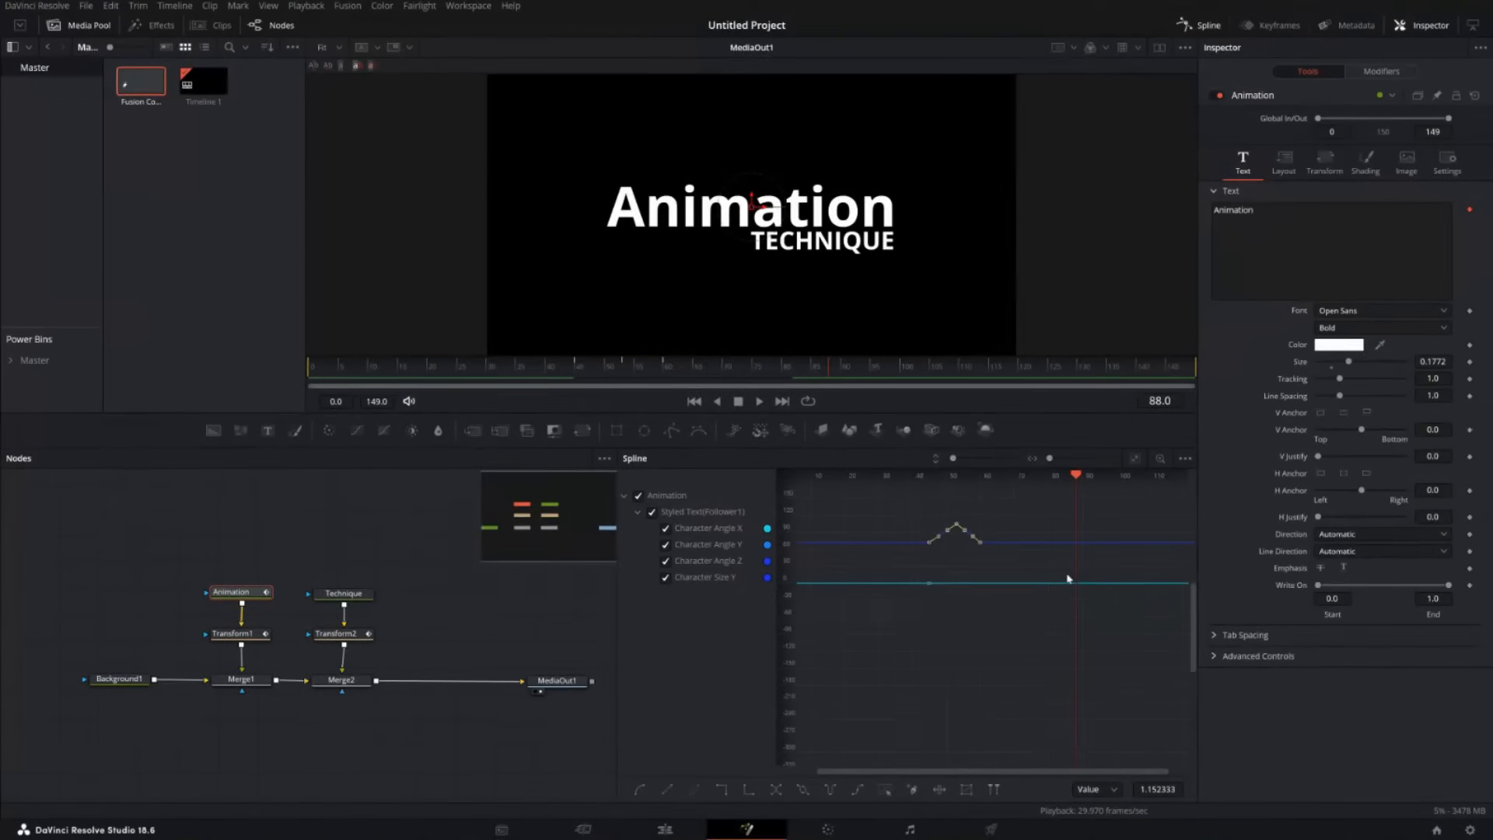
{"action": "key", "text": "f"}
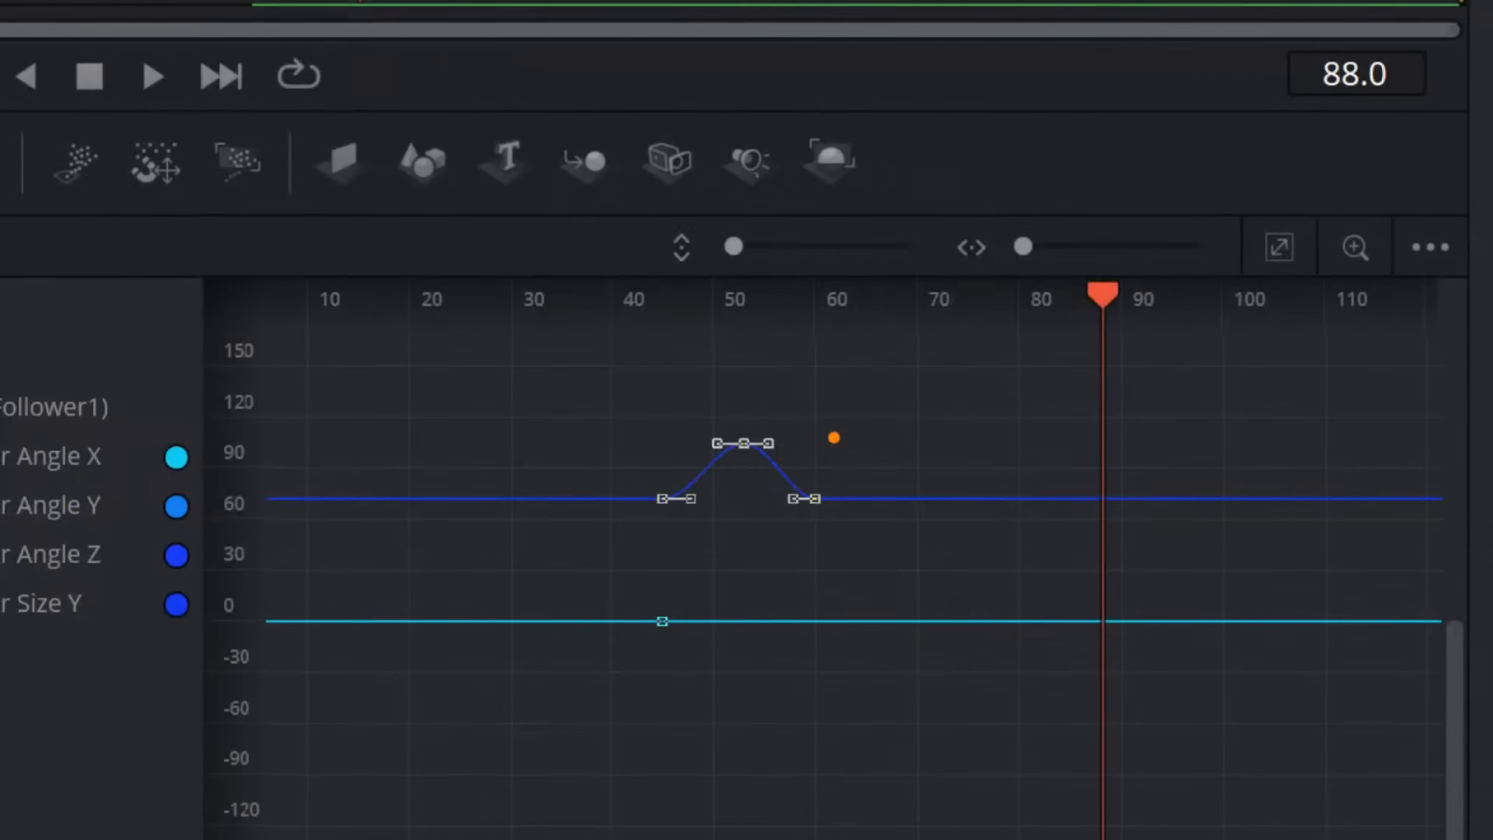
{"action": "mouse_move", "coordinate": [761, 416]}
{"action": "left_mouse_down"}
{"action": "mouse_move", "coordinate": [683, 407]}
{"action": "mouse_move", "coordinate": [639, 509]}
{"action": "mouse_move", "coordinate": [699, 557]}
{"action": "left_mouse_up"}
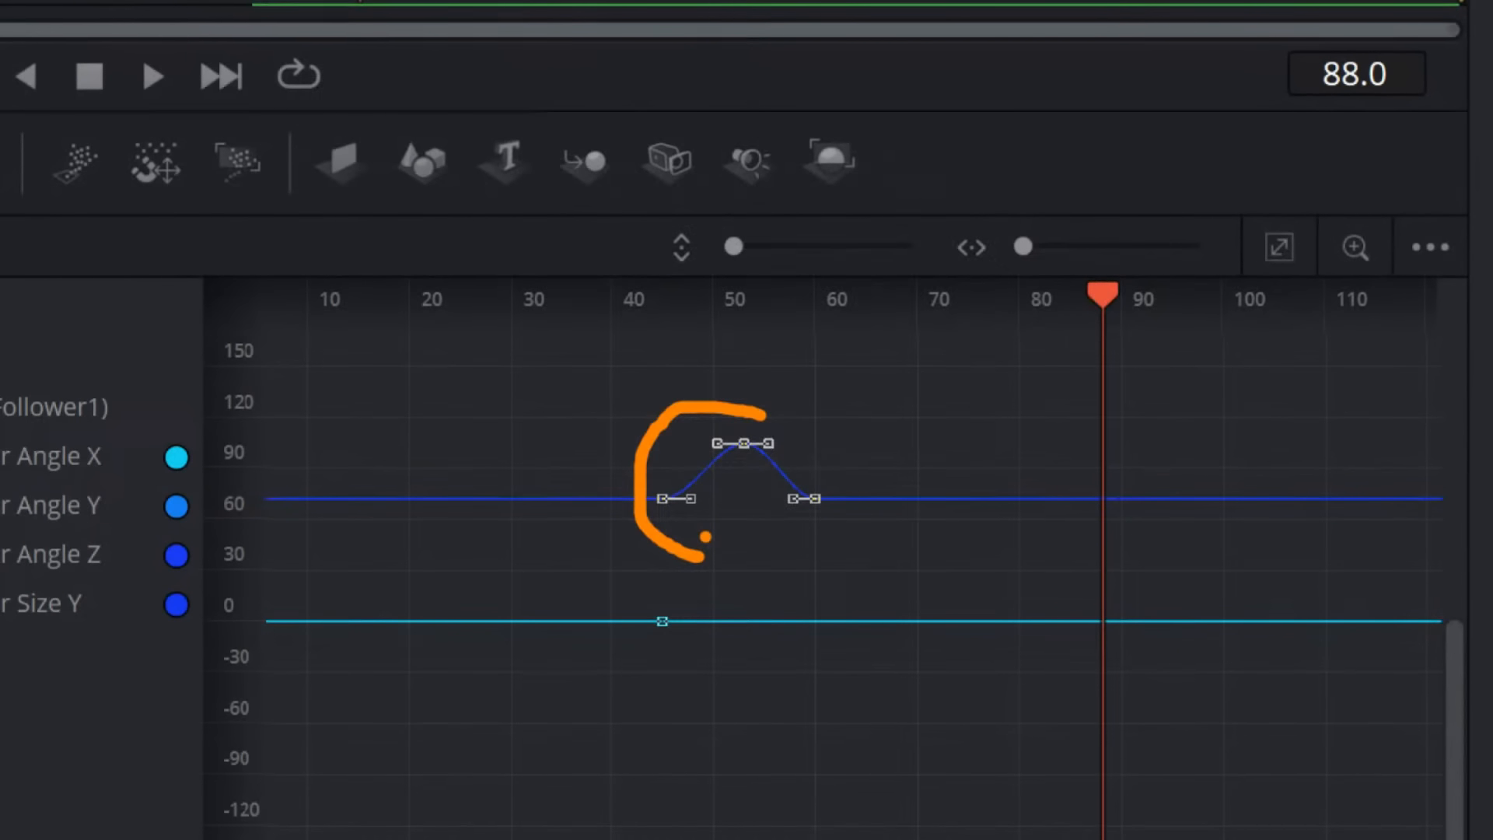
{"action": "mouse_move", "coordinate": [877, 497]}
{"action": "left_mouse_down"}
{"action": "mouse_move", "coordinate": [927, 396]}
{"action": "mouse_move", "coordinate": [989, 474]}
{"action": "left_mouse_up"}
{"action": "mouse_move", "coordinate": [656, 507]}
{"action": "left_mouse_down"}
{"action": "mouse_move", "coordinate": [739, 431]}
{"action": "mouse_move", "coordinate": [818, 493]}
{"action": "mouse_move", "coordinate": [871, 500]}
{"action": "left_mouse_up"}
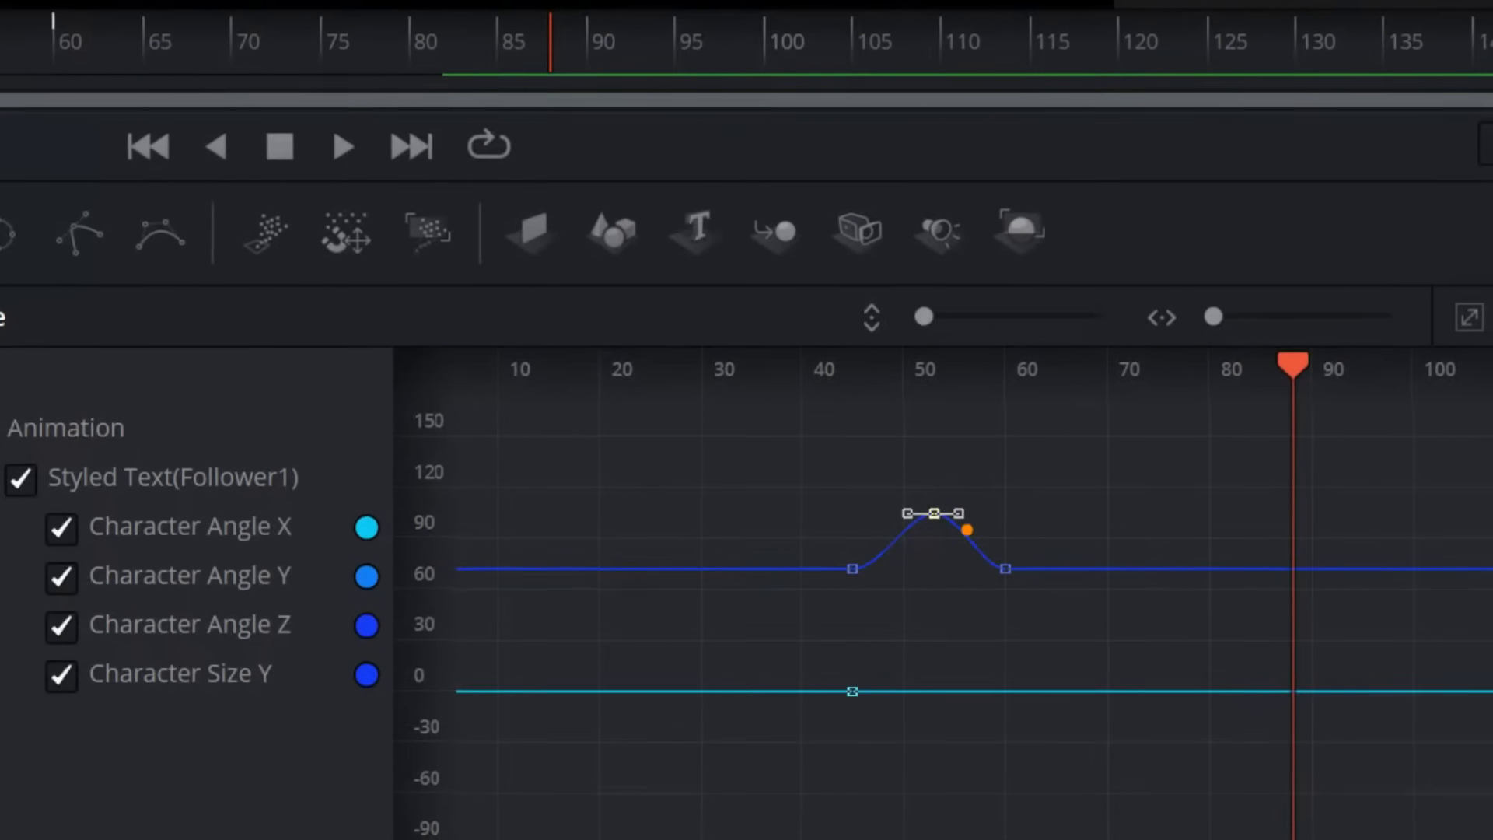
{"action": "mouse_move", "coordinate": [917, 489]}
{"action": "left_mouse_down"}
{"action": "mouse_move", "coordinate": [906, 539]}
{"action": "mouse_move", "coordinate": [944, 494]}
{"action": "left_mouse_up"}
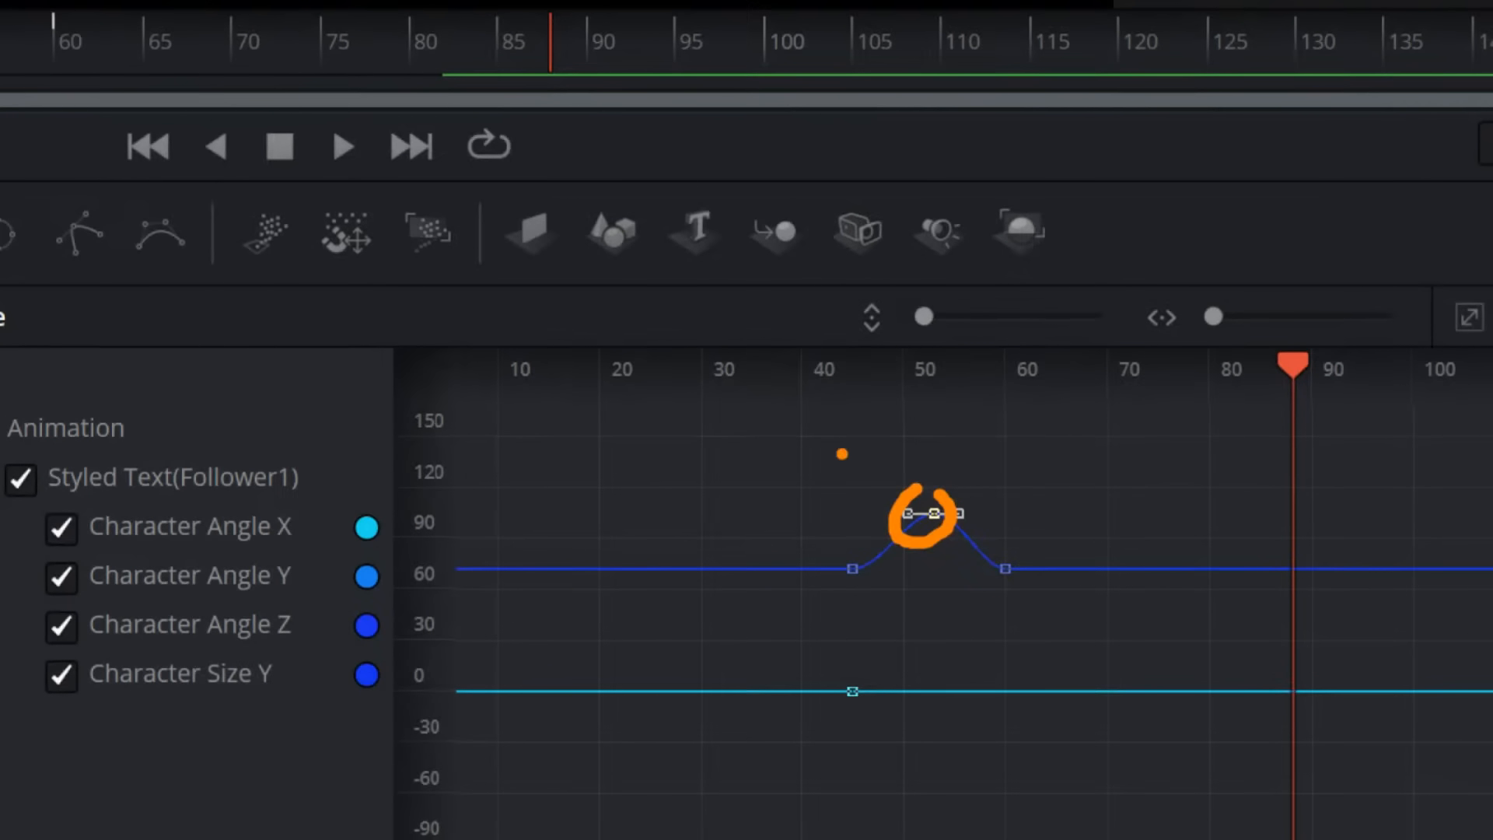
{"action": "mouse_move", "coordinate": [700, 507]}
{"action": "left_mouse_down"}
{"action": "mouse_move", "coordinate": [809, 485]}
{"action": "mouse_move", "coordinate": [912, 392]}
{"action": "mouse_move", "coordinate": [944, 416]}
{"action": "mouse_move", "coordinate": [968, 537]}
{"action": "left_mouse_up"}
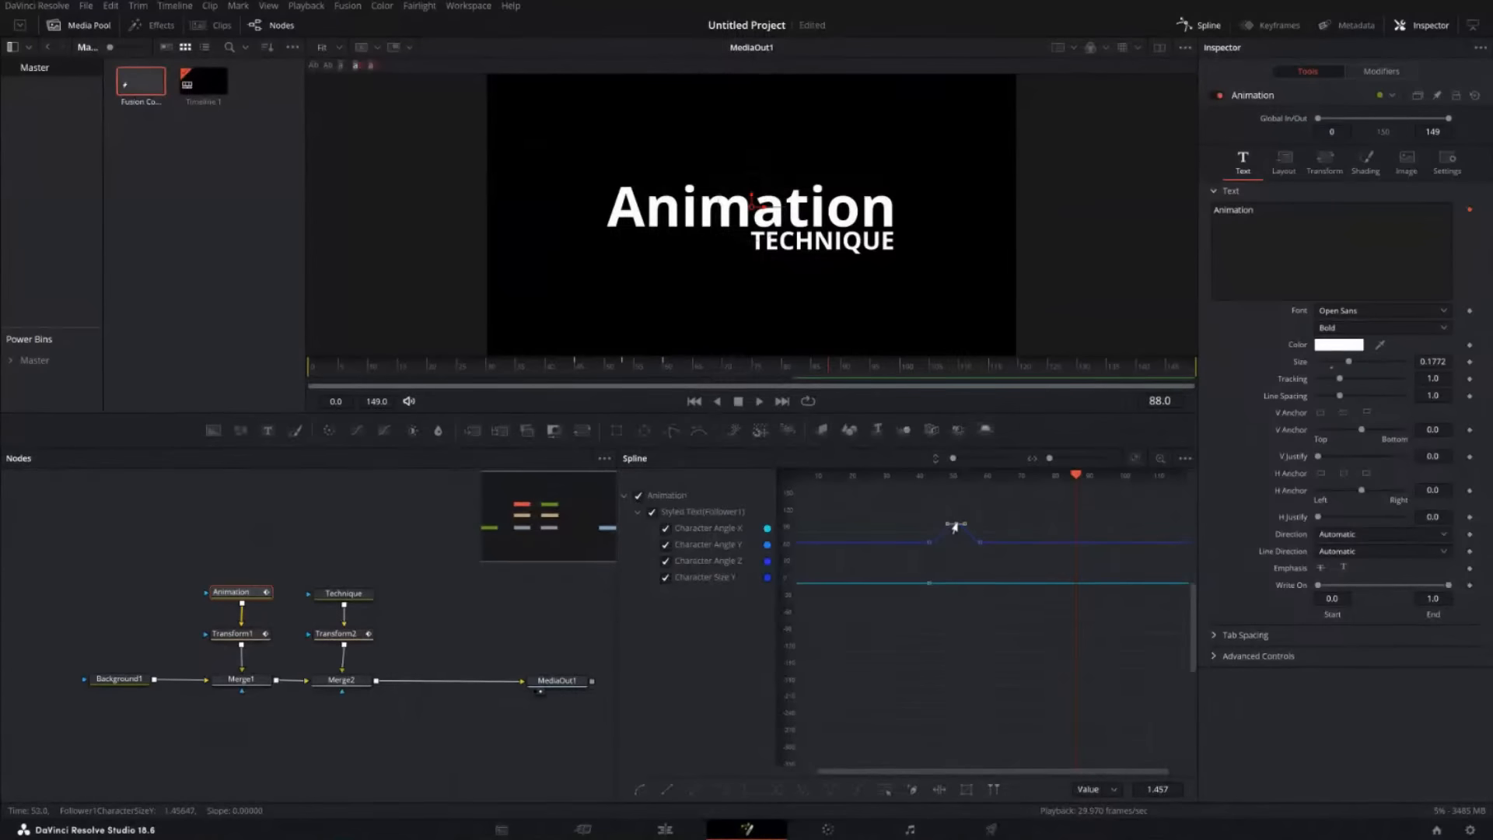
Move the middle Character Size Y keyframe to frame 56 with a value of about 1.52.
{"action": "left_click_drag", "start_coordinate": [954, 525], "coordinate": [966, 527]}
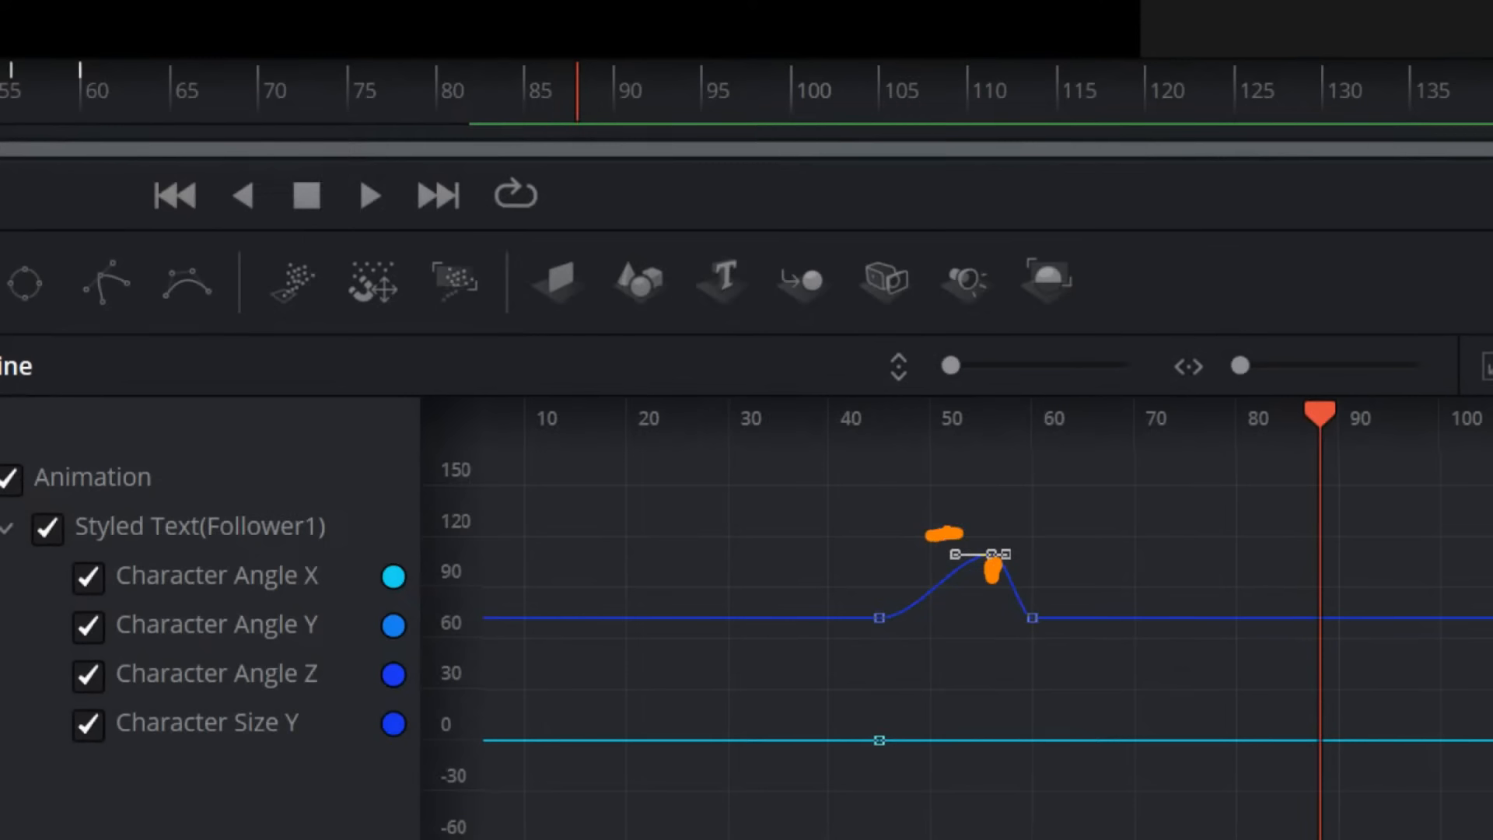
{"action": "mouse_move", "coordinate": [981, 533]}
{"action": "left_mouse_down"}
{"action": "mouse_move", "coordinate": [963, 518]}
{"action": "mouse_move", "coordinate": [969, 551]}
{"action": "left_mouse_up"}
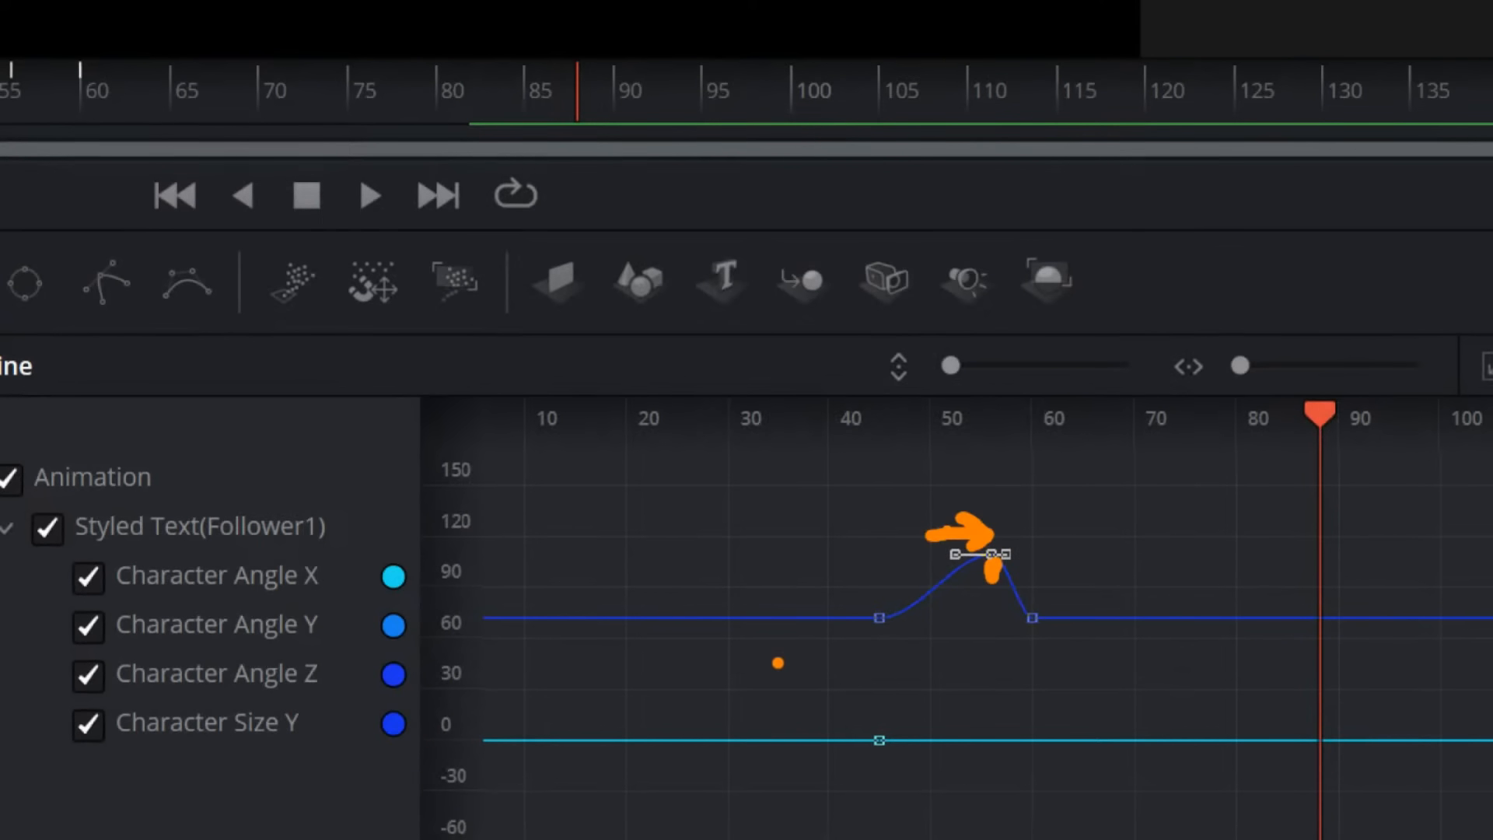
{"action": "mouse_move", "coordinate": [775, 664]}
{"action": "left_mouse_down"}
{"action": "mouse_move", "coordinate": [853, 663]}
{"action": "mouse_move", "coordinate": [945, 606]}
{"action": "mouse_move", "coordinate": [994, 614]}
{"action": "mouse_move", "coordinate": [1046, 668]}
{"action": "left_mouse_up"}
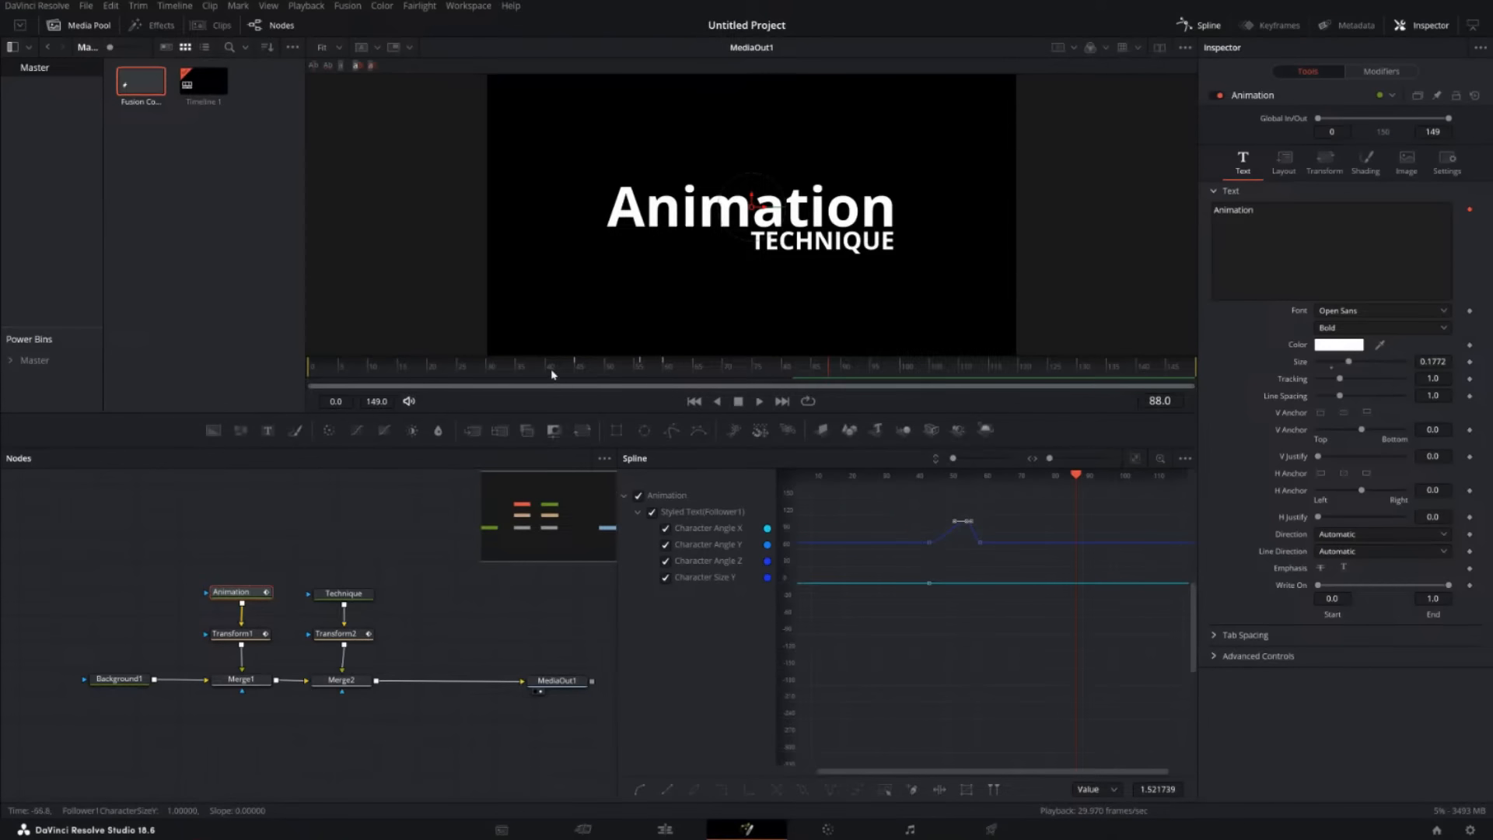
Enlarge the viewer and play back the title animation from frame 37.
{"action": "left_click", "coordinate": [528, 370]}
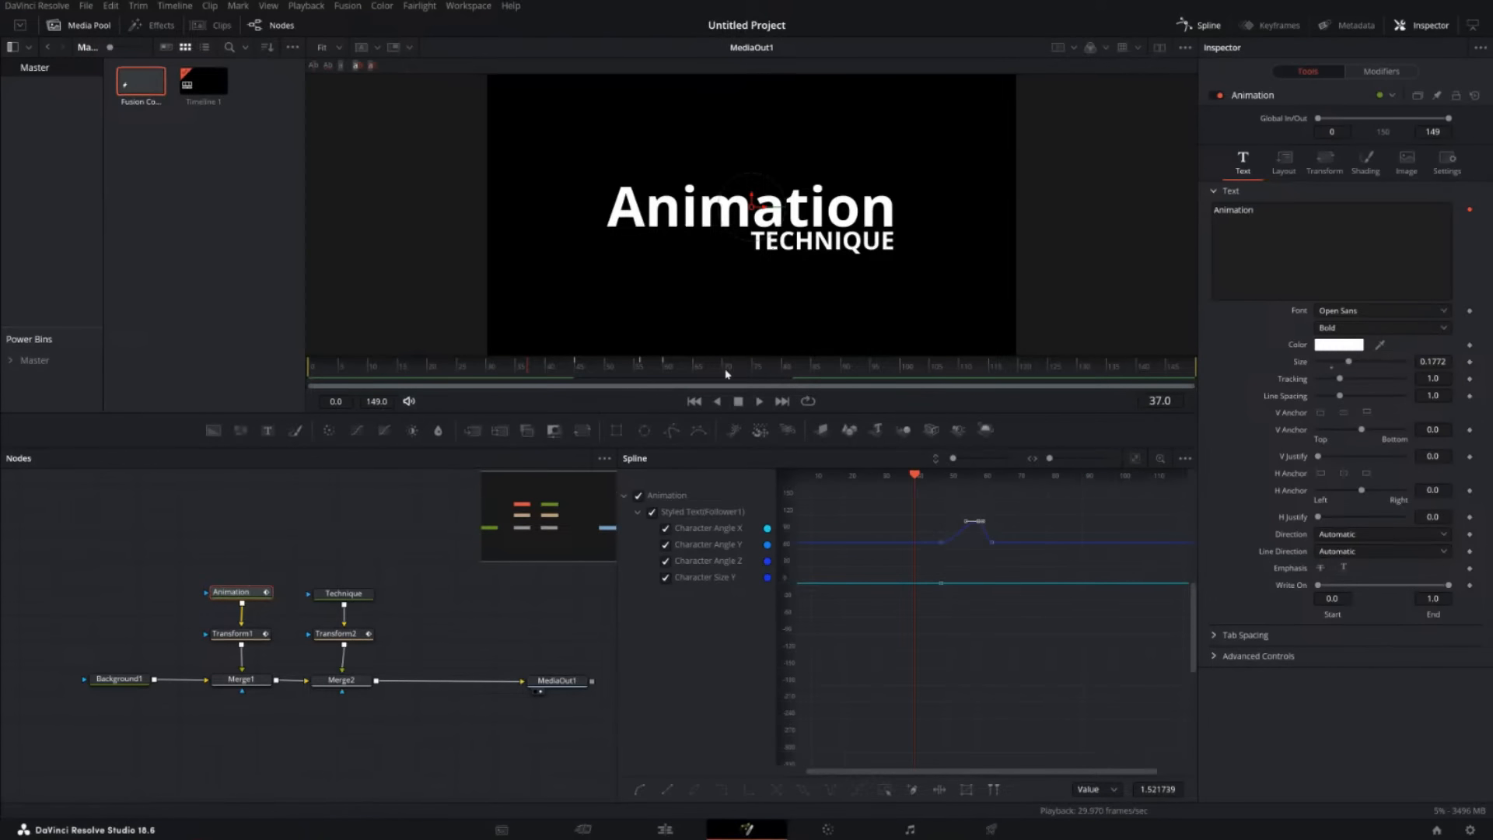
{"action": "left_click_drag", "start_coordinate": [673, 424], "coordinate": [673, 461]}
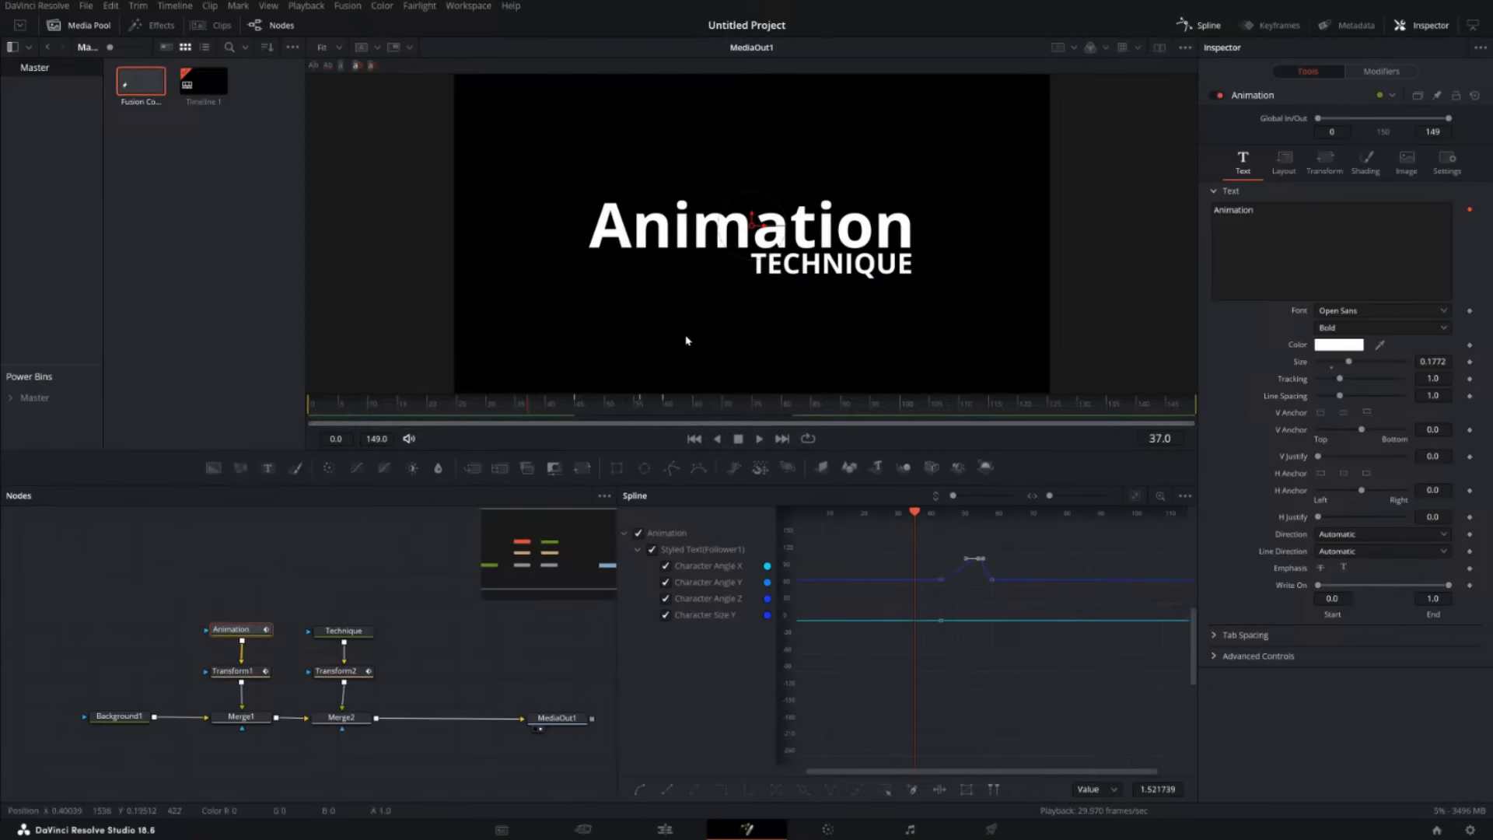
{"action": "left_click", "coordinate": [760, 440]}
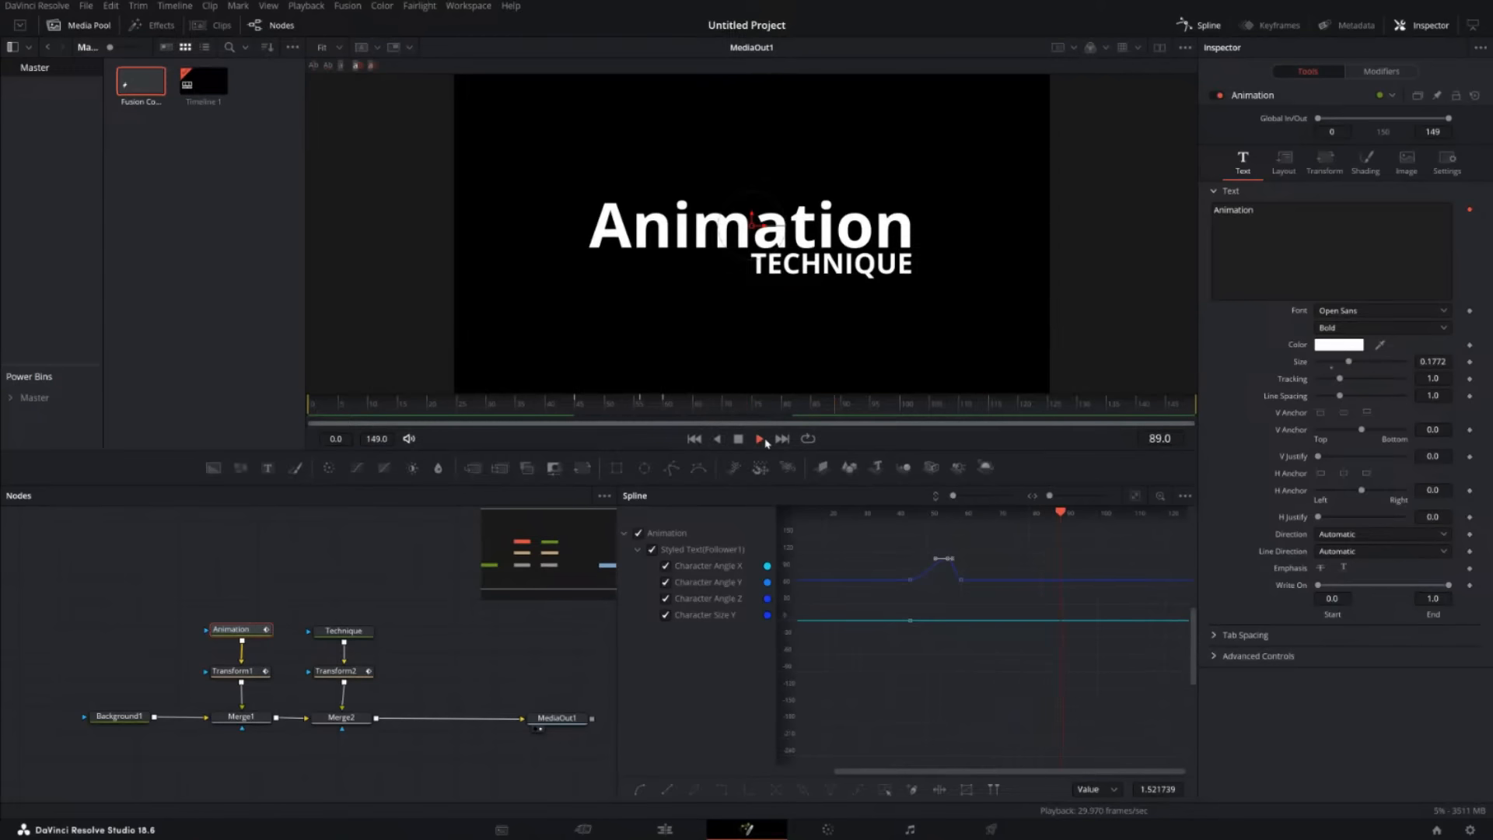
{"action": "left_click", "coordinate": [761, 440]}
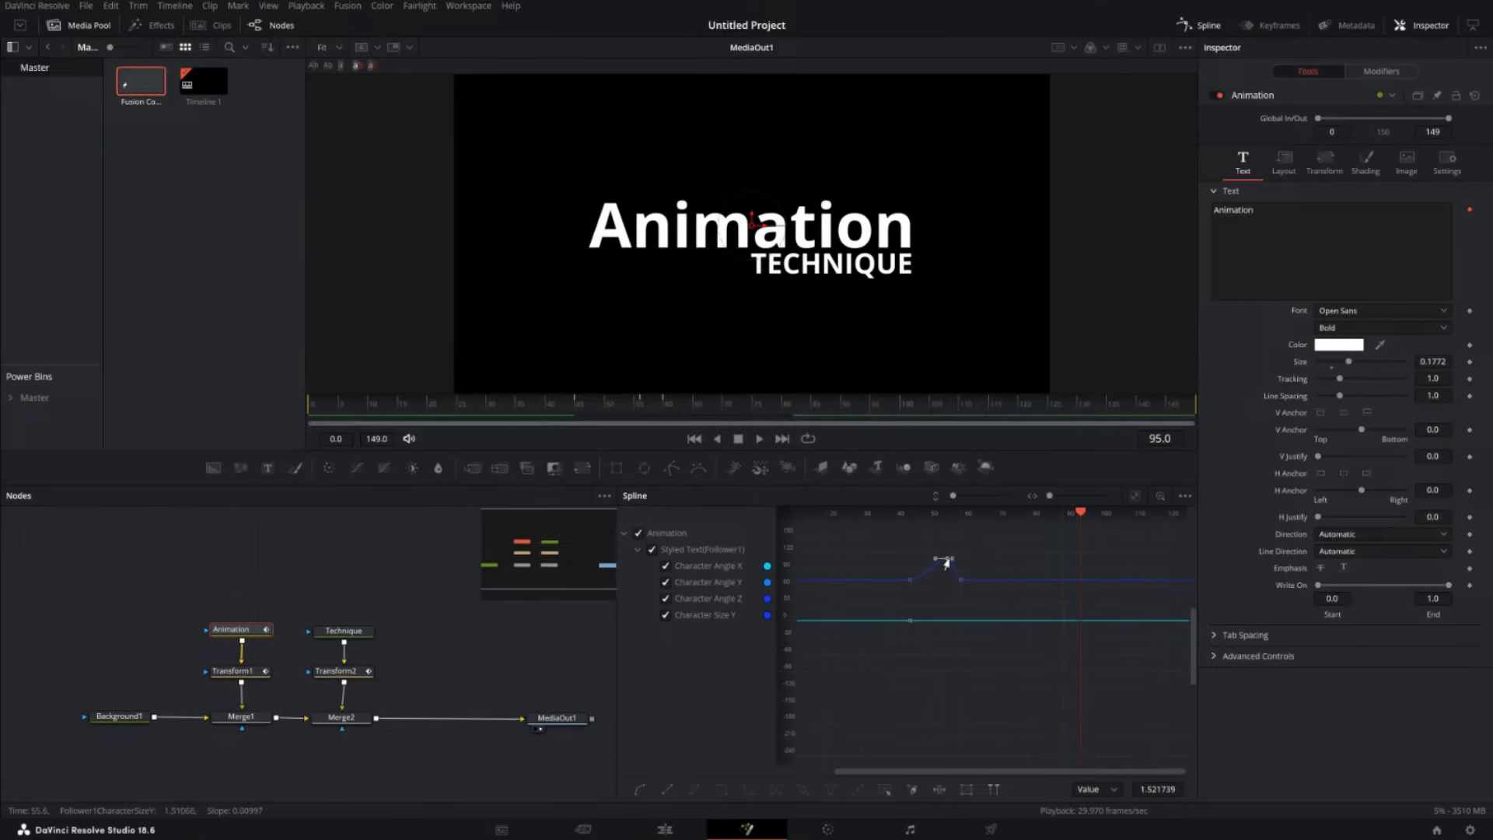
Try the Character Size Y peak keyframe higher and at frame 59, and play back from about frame 41.
{"action": "left_click_drag", "start_coordinate": [948, 559], "coordinate": [959, 552]}
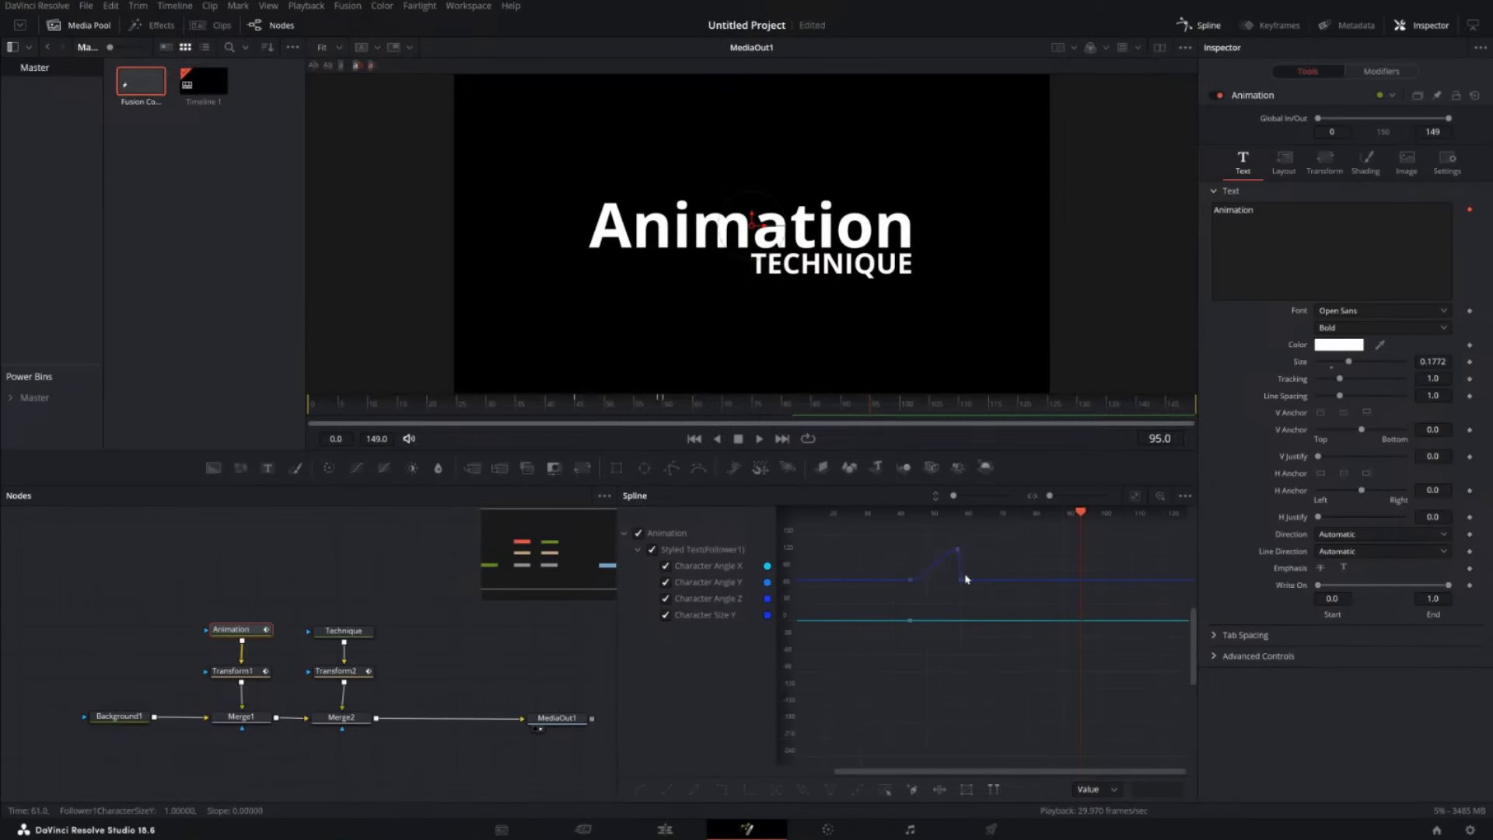
{"action": "left_click", "coordinate": [553, 402]}
{"action": "key", "text": "space"}
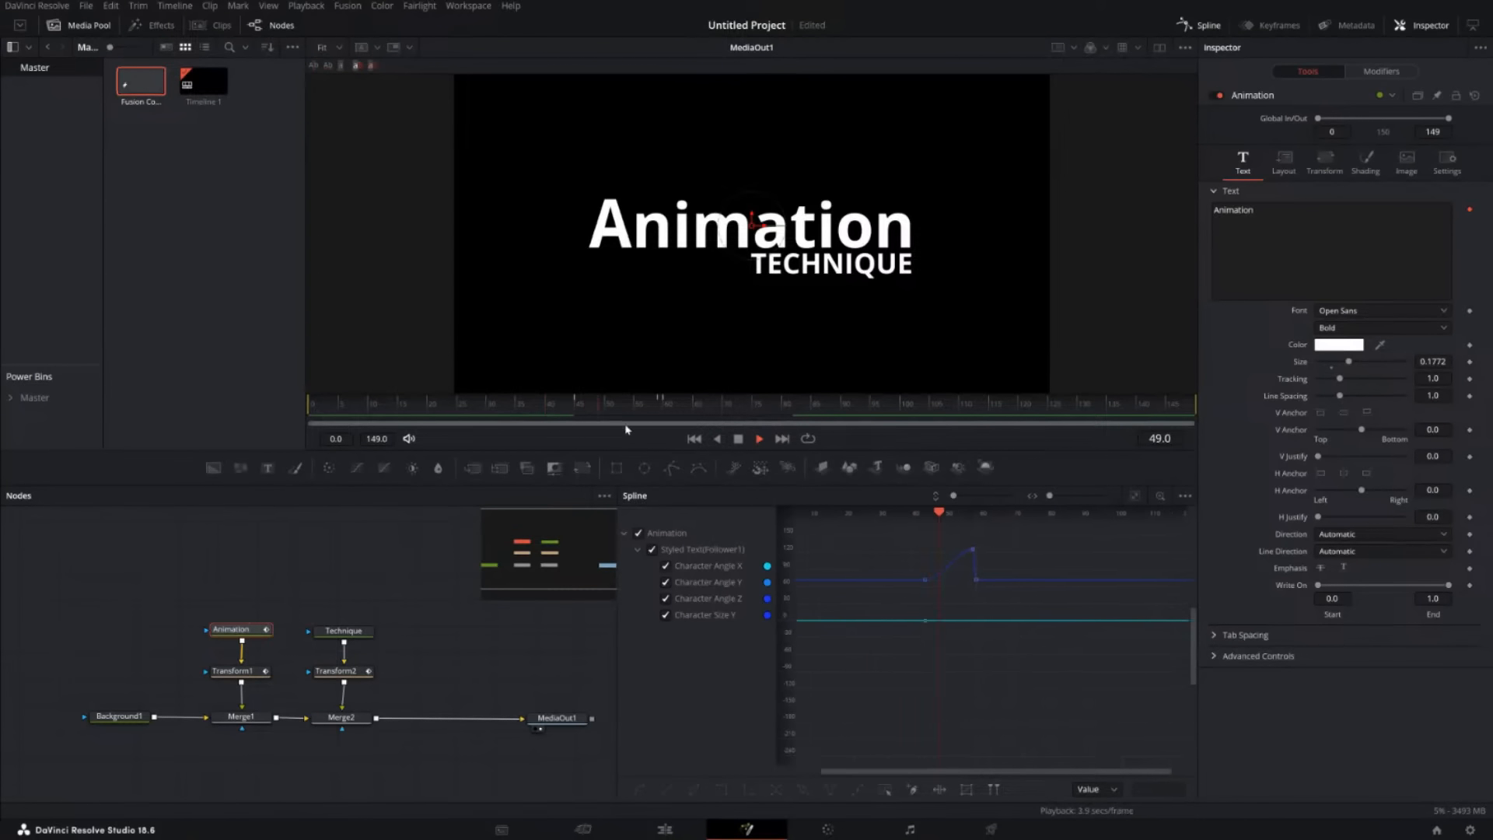
{"action": "key", "text": "space"}
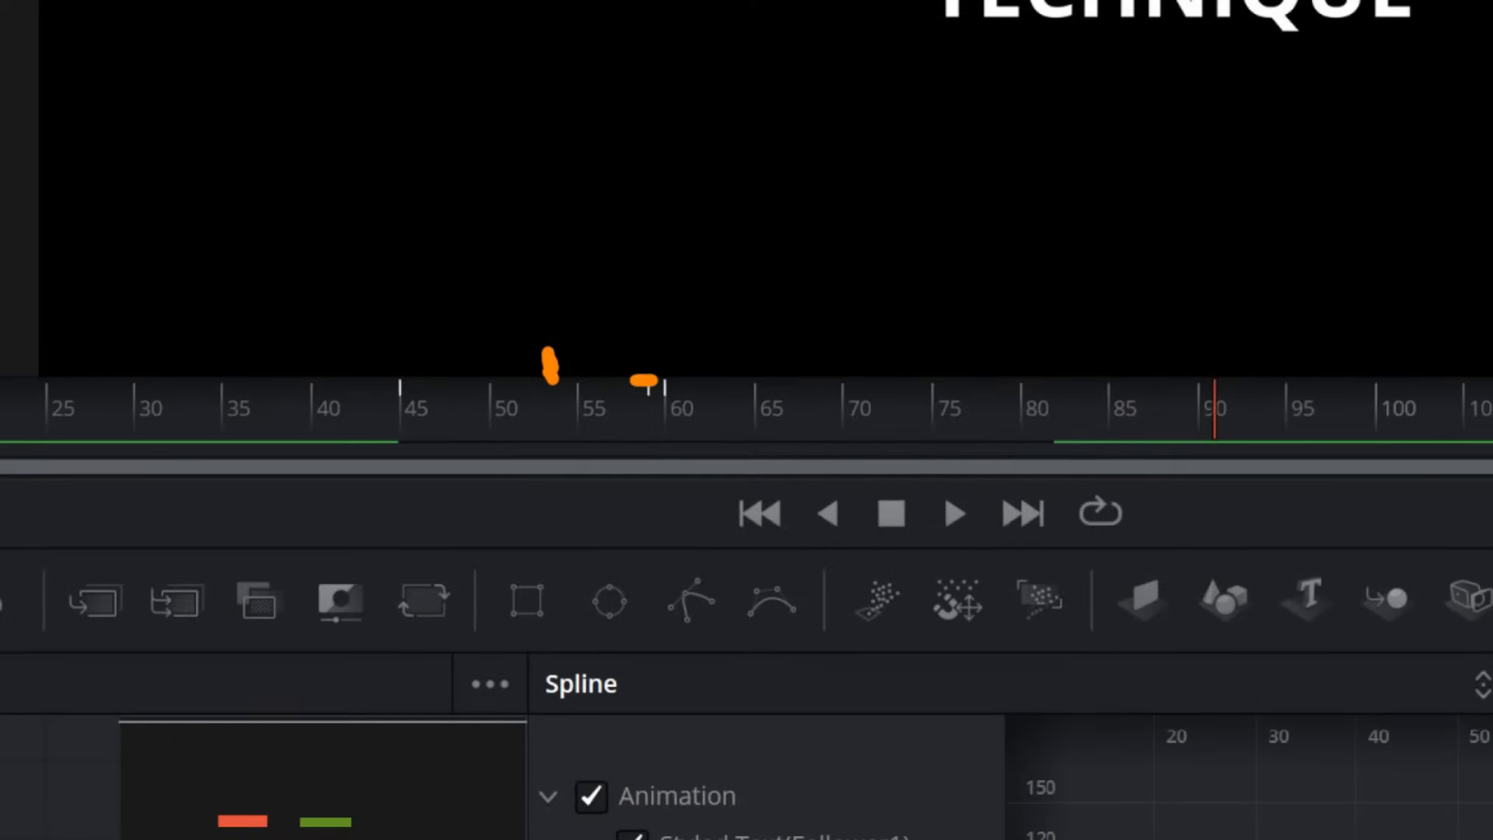
{"action": "left_click_drag", "start_coordinate": [641, 397], "coordinate": [641, 411]}
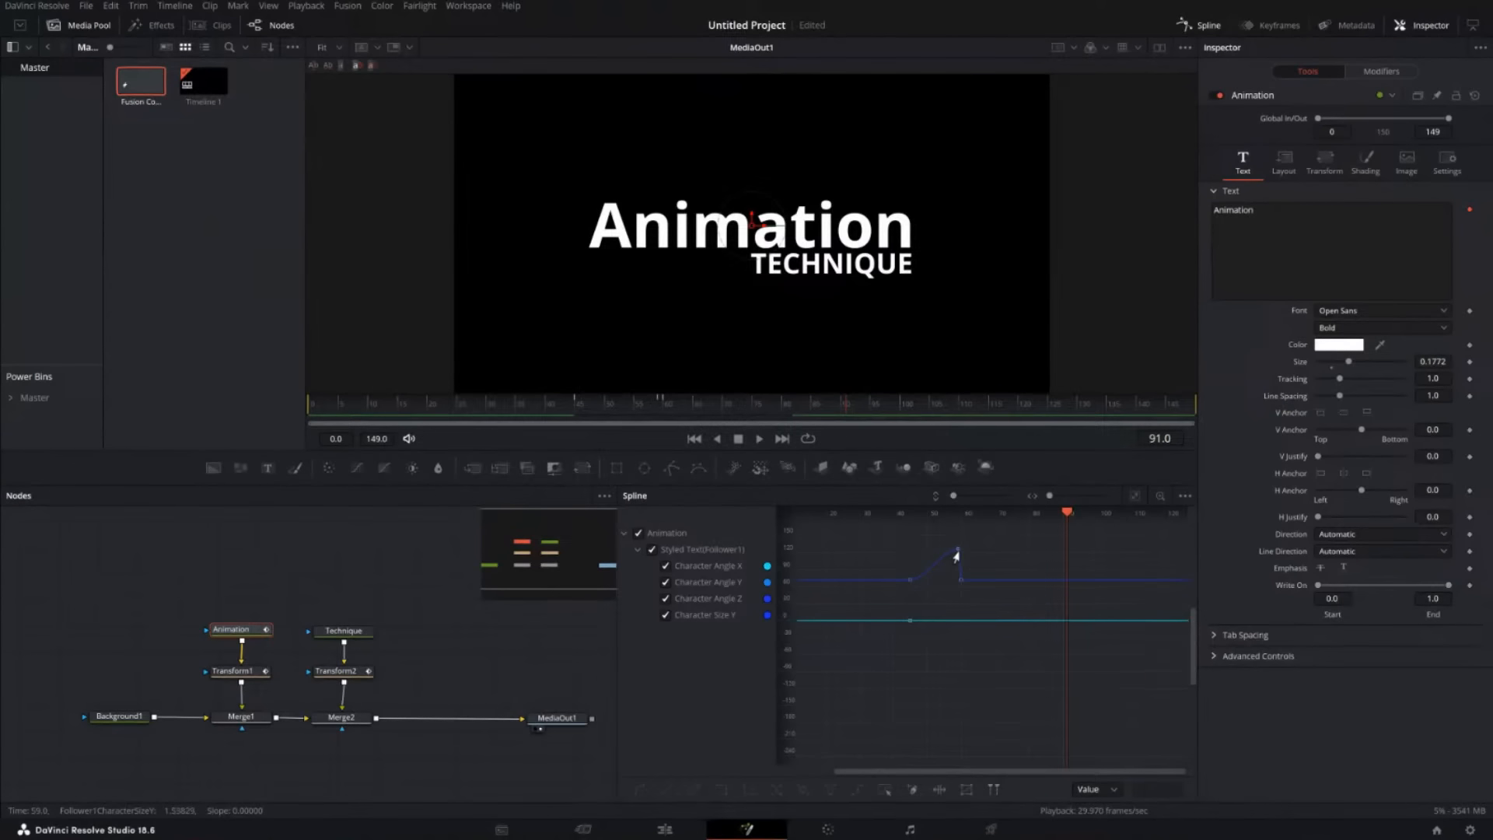
Move the Character Size Y peak keyframe to frame 55 with a value of about 1.76.
{"action": "left_click_drag", "start_coordinate": [956, 553], "coordinate": [942, 558]}
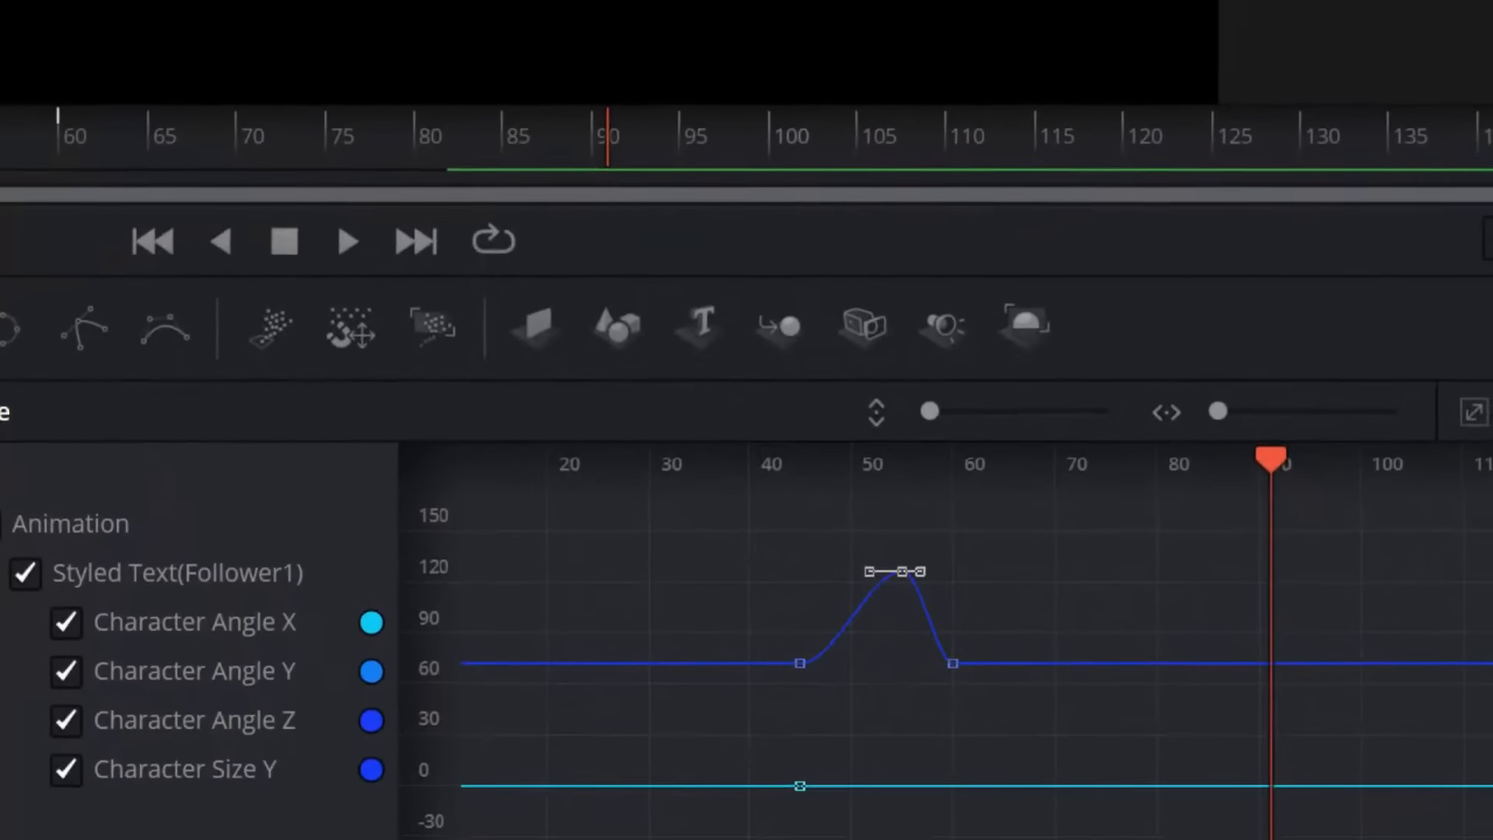
{"action": "mouse_move", "coordinate": [780, 661]}
{"action": "left_mouse_down"}
{"action": "mouse_move", "coordinate": [874, 570]}
{"action": "mouse_move", "coordinate": [962, 665]}
{"action": "left_mouse_up"}
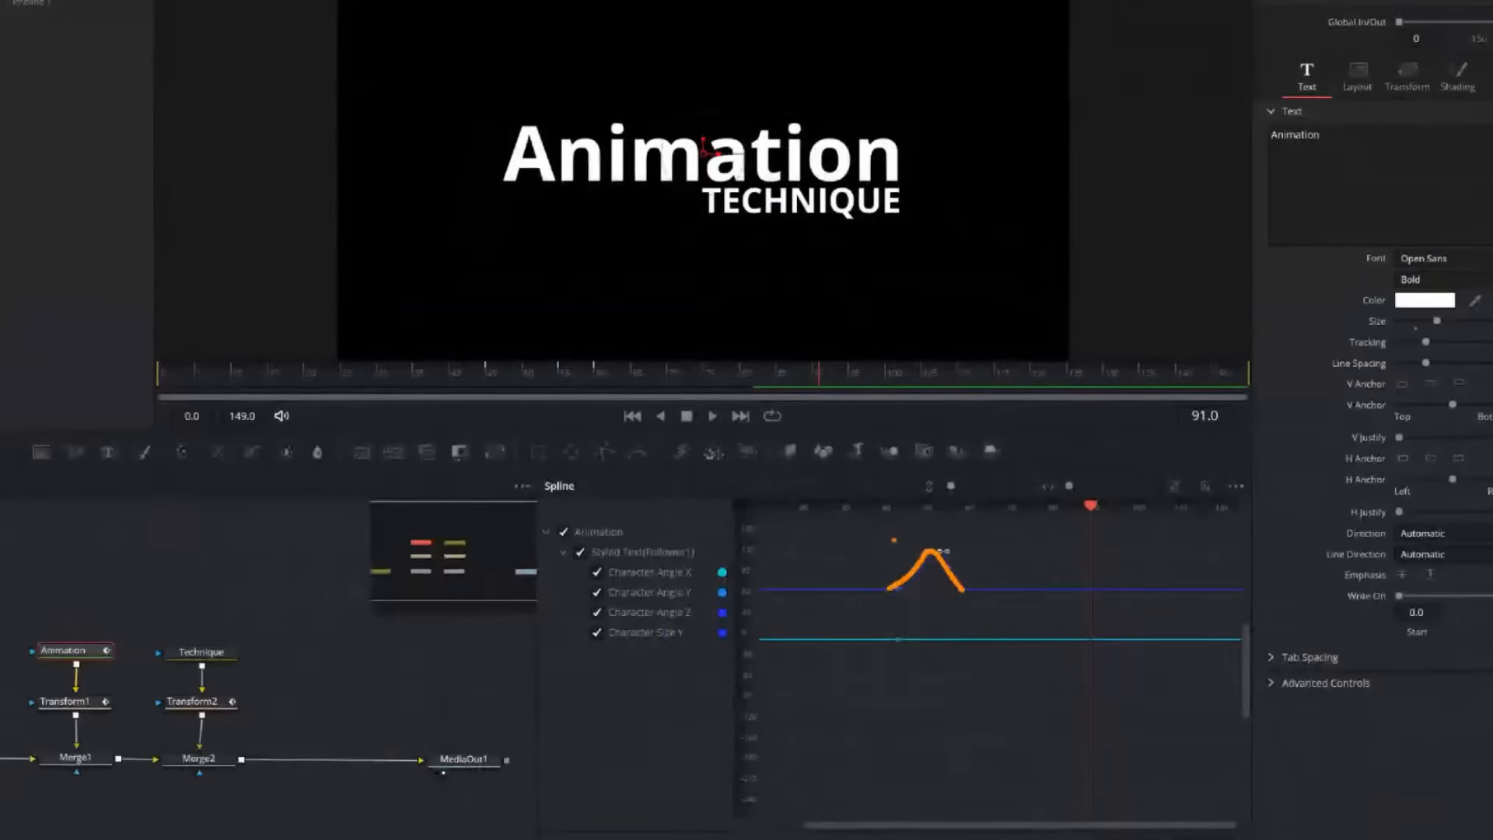
{"action": "key", "text": "Escape"}
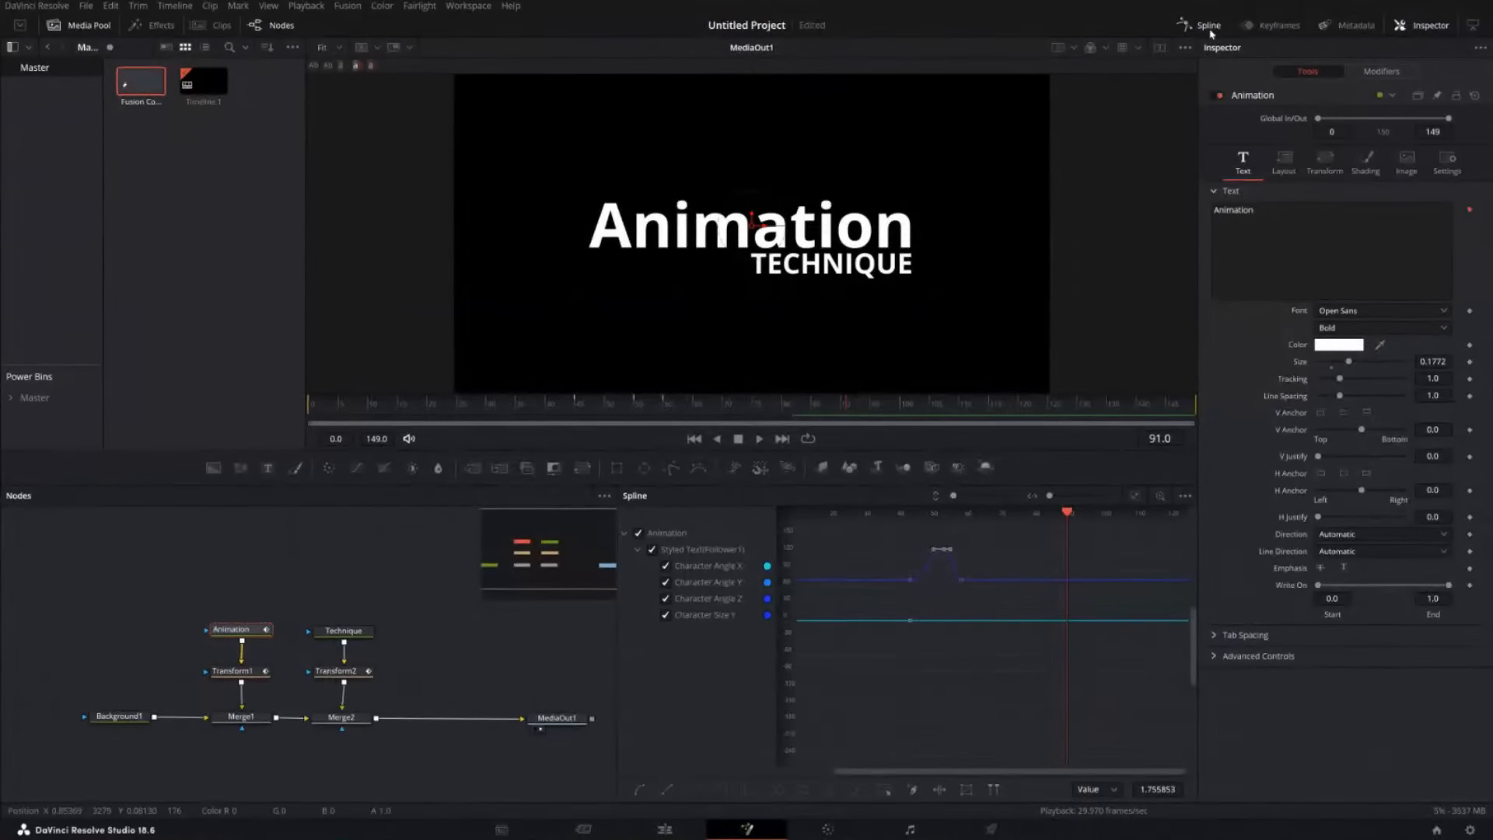
Play back the title animation with the Spline editor hidden, and show the Spline editor again.
{"action": "left_click", "coordinate": [1207, 26]}
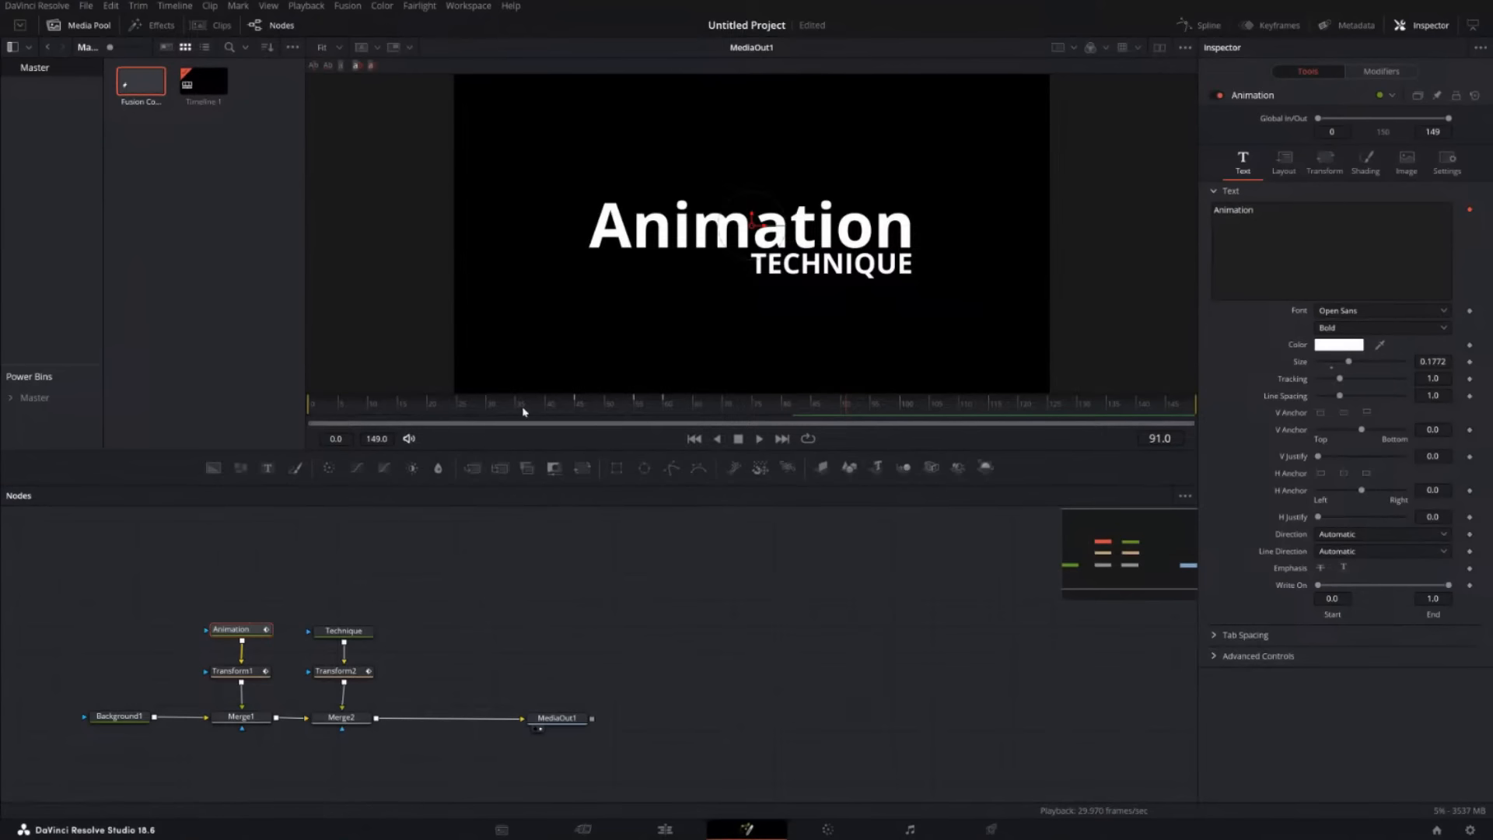
{"action": "key", "text": "space"}
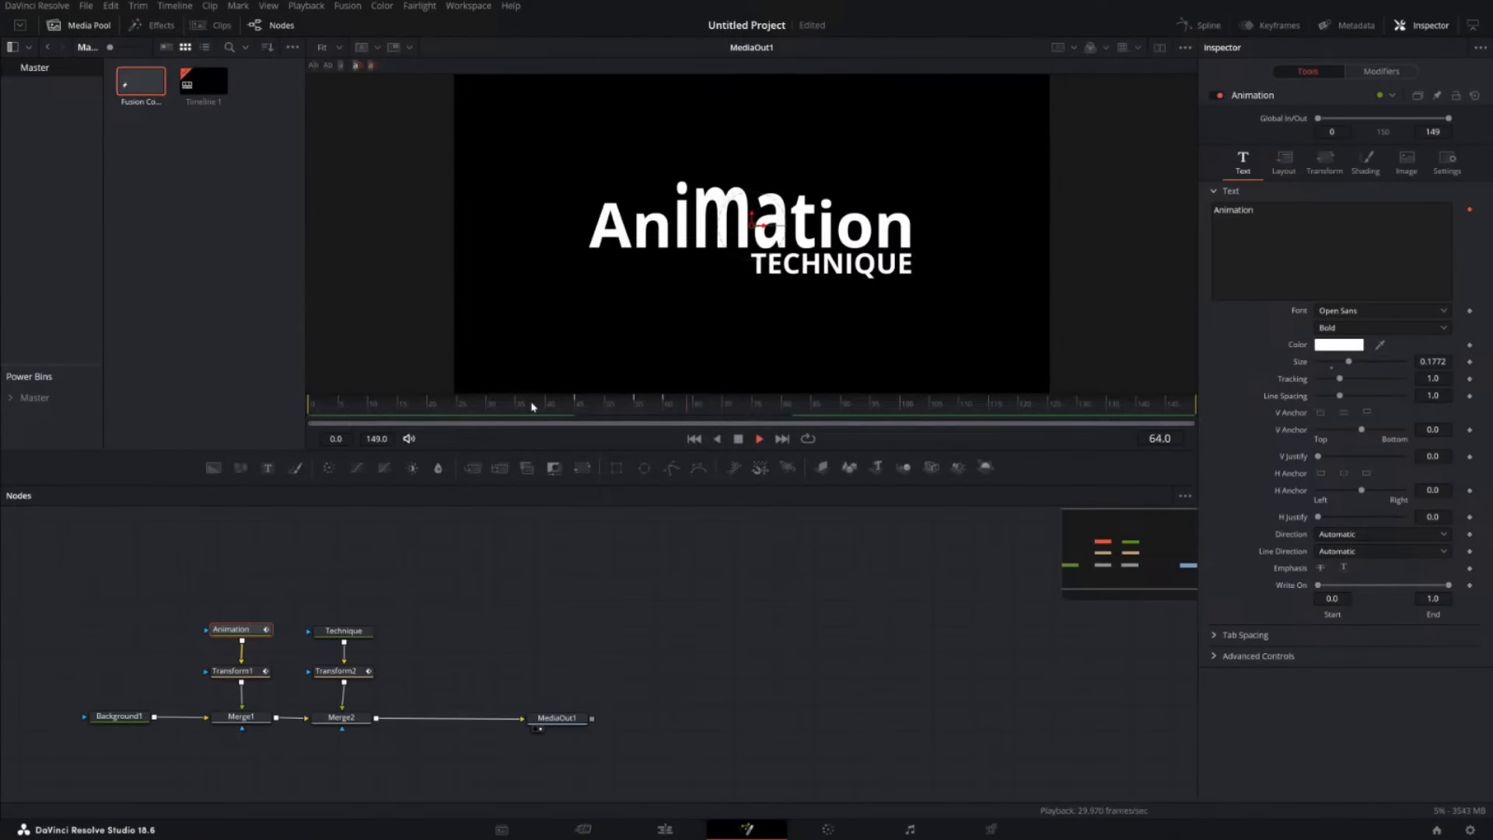
{"action": "key", "text": "space"}
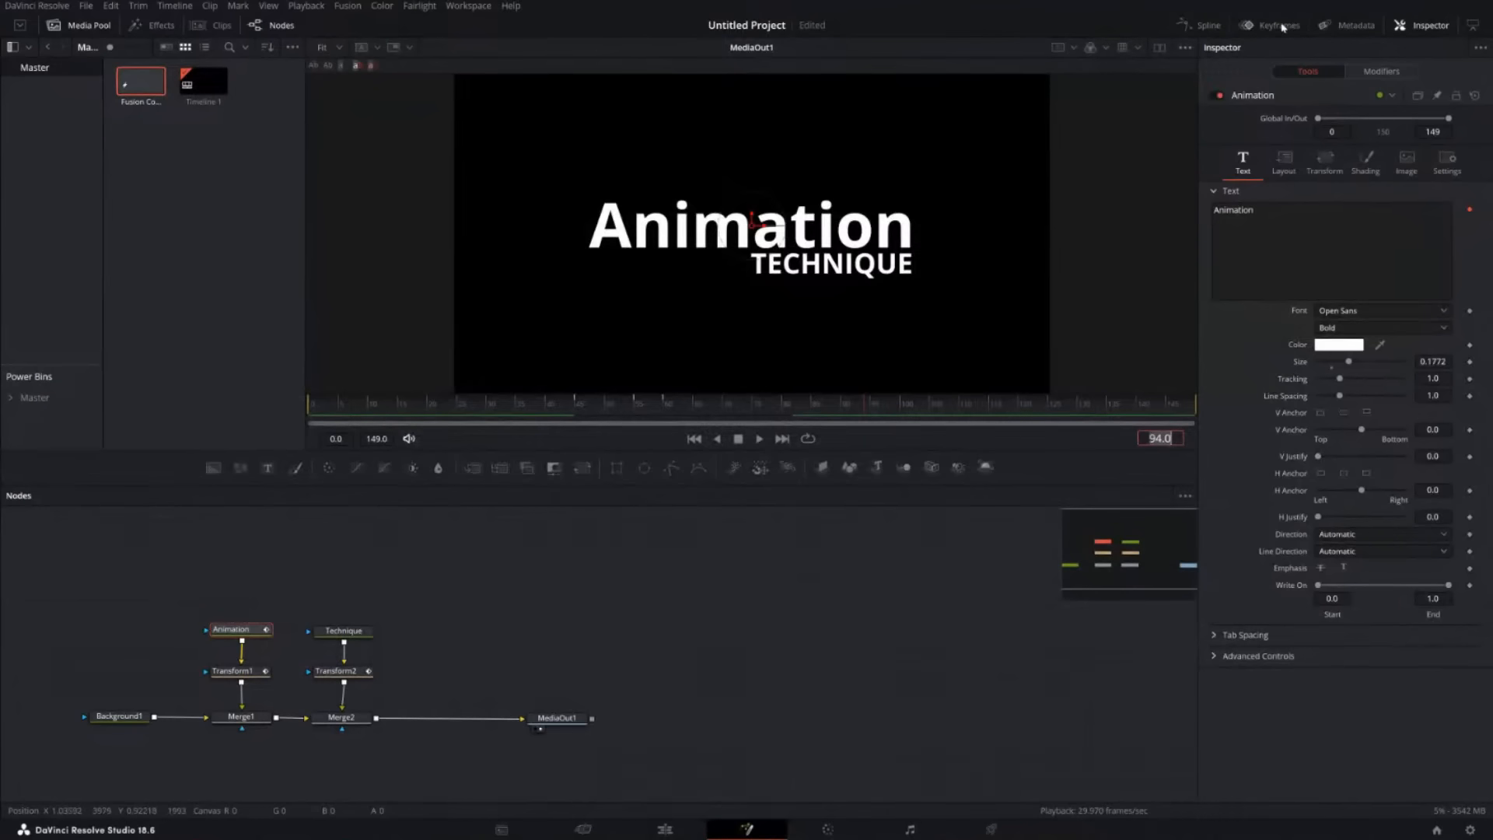
{"action": "left_click", "coordinate": [1200, 25]}
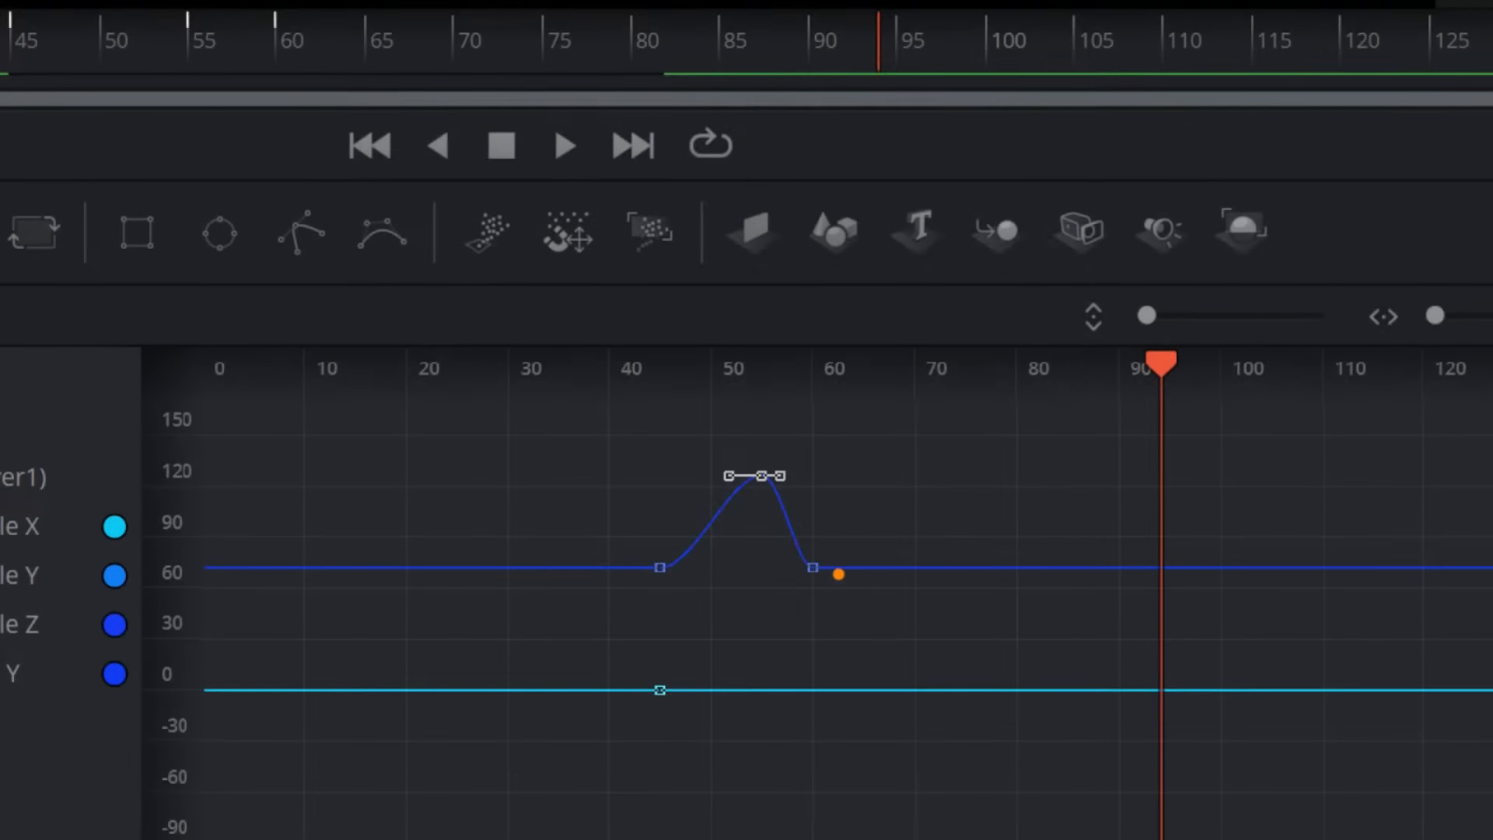
{"action": "mouse_move", "coordinate": [810, 581]}
{"action": "left_mouse_down"}
{"action": "mouse_move", "coordinate": [739, 579]}
{"action": "mouse_move", "coordinate": [763, 558]}
{"action": "left_mouse_up"}
{"action": "mouse_move", "coordinate": [768, 459]}
{"action": "left_mouse_down"}
{"action": "mouse_move", "coordinate": [709, 452]}
{"action": "mouse_move", "coordinate": [721, 470]}
{"action": "left_mouse_up"}
{"action": "left_click_drag", "start_coordinate": [655, 553], "coordinate": [754, 426]}
{"action": "left_click_drag", "start_coordinate": [755, 427], "coordinate": [745, 608]}
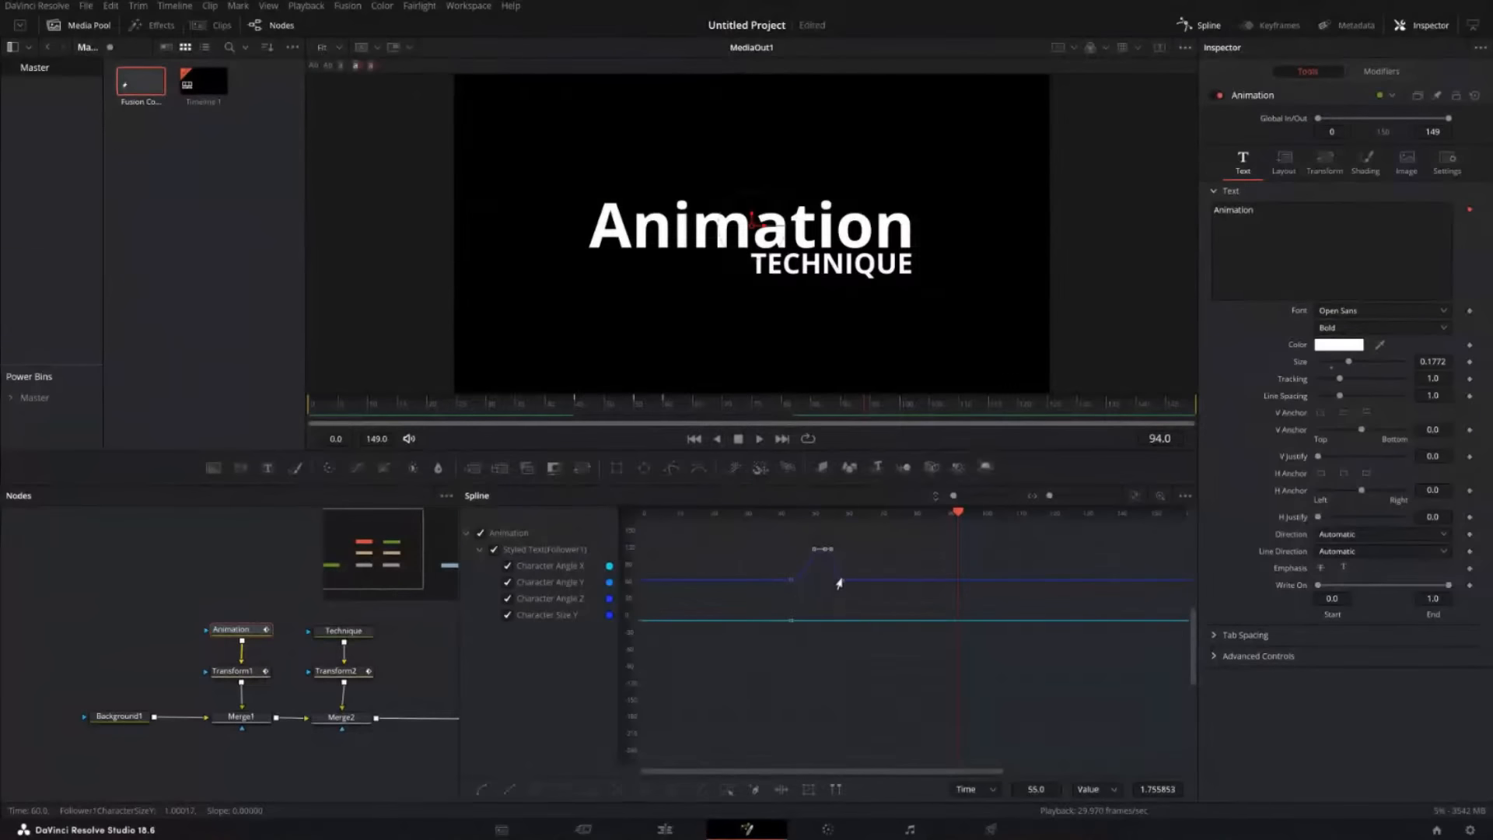
Move the last Character Size Y keyframe to frame 59 with a value of about 0.97.
{"action": "left_click_drag", "start_coordinate": [840, 584], "coordinate": [836, 585]}
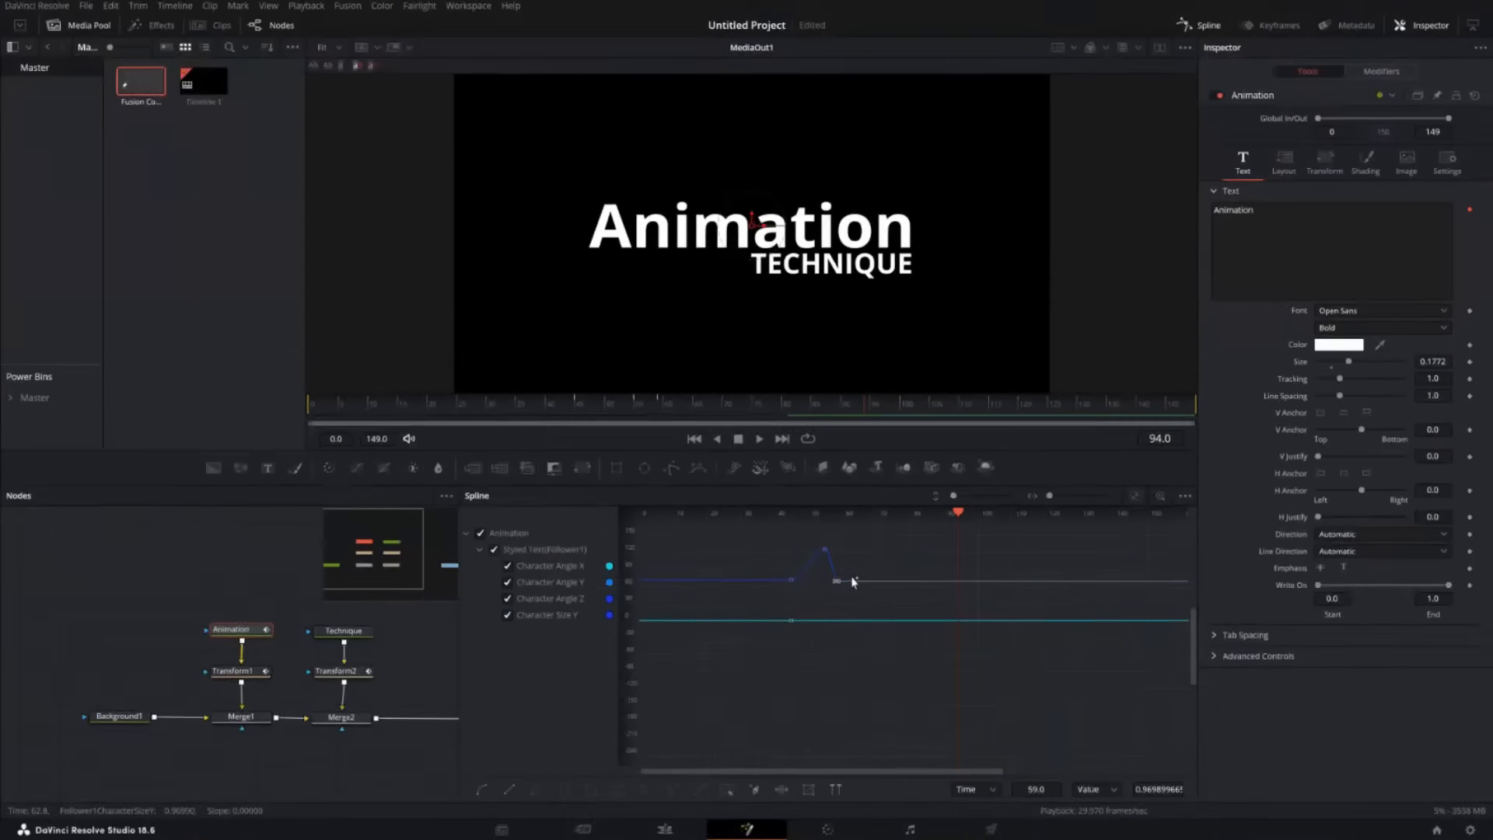
{"action": "left_click", "coordinate": [854, 582]}
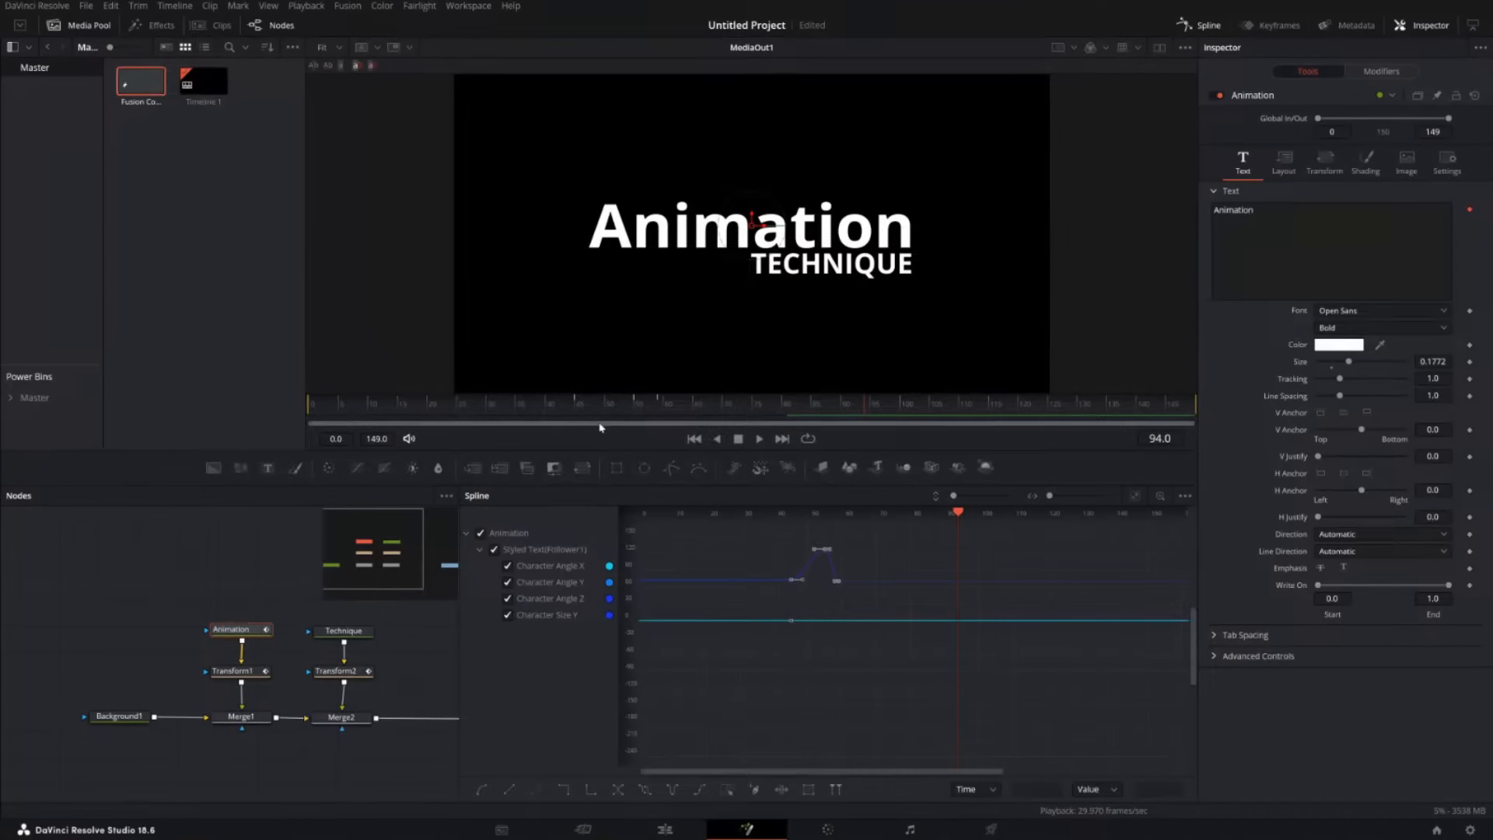
Replace the Spline editor with a wider Keyframes editor that shows only the selected tools.
{"action": "left_click", "coordinate": [1291, 29]}
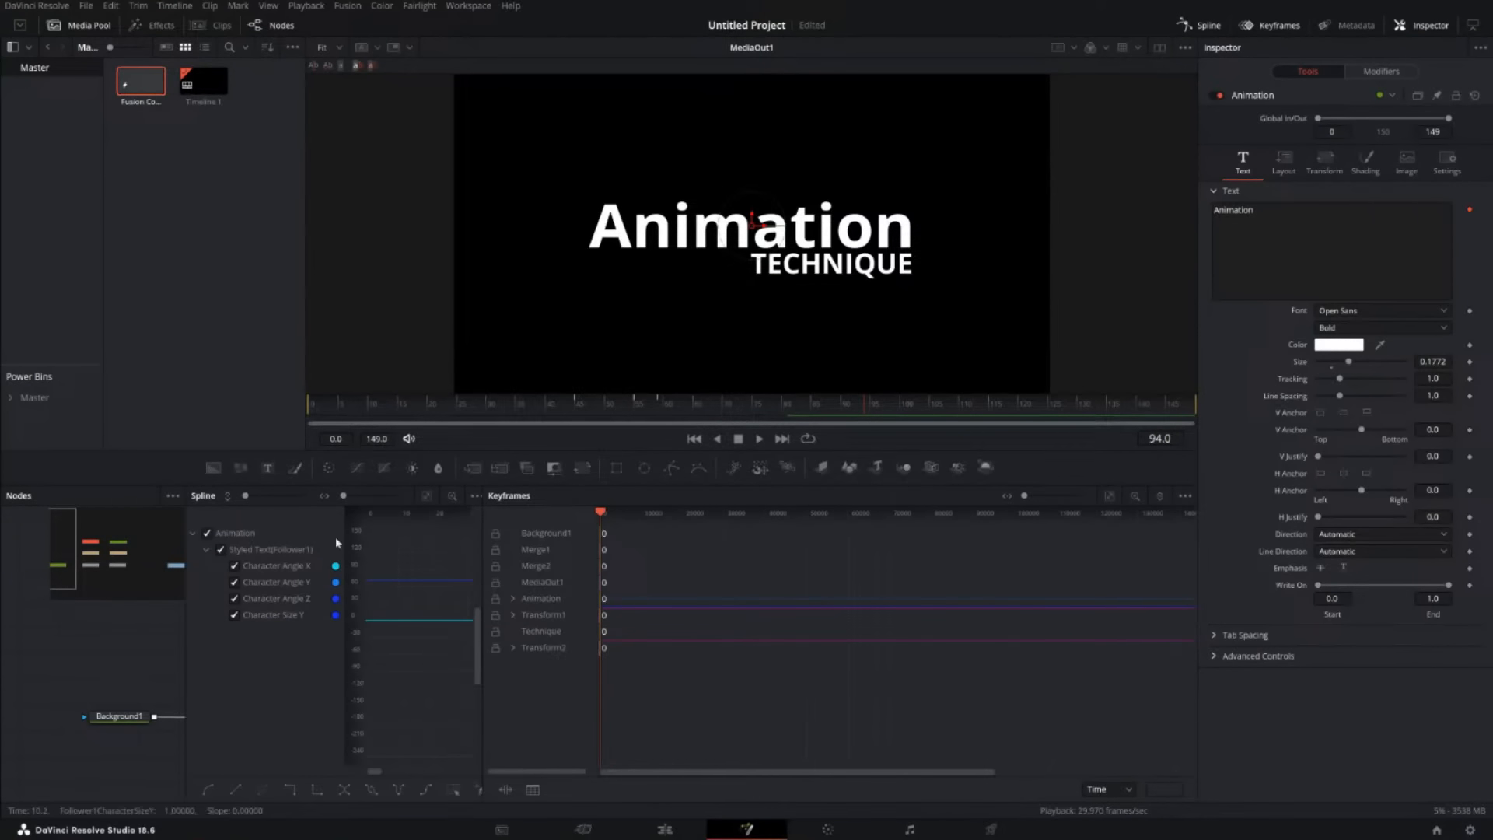
{"action": "left_click", "coordinate": [1205, 29]}
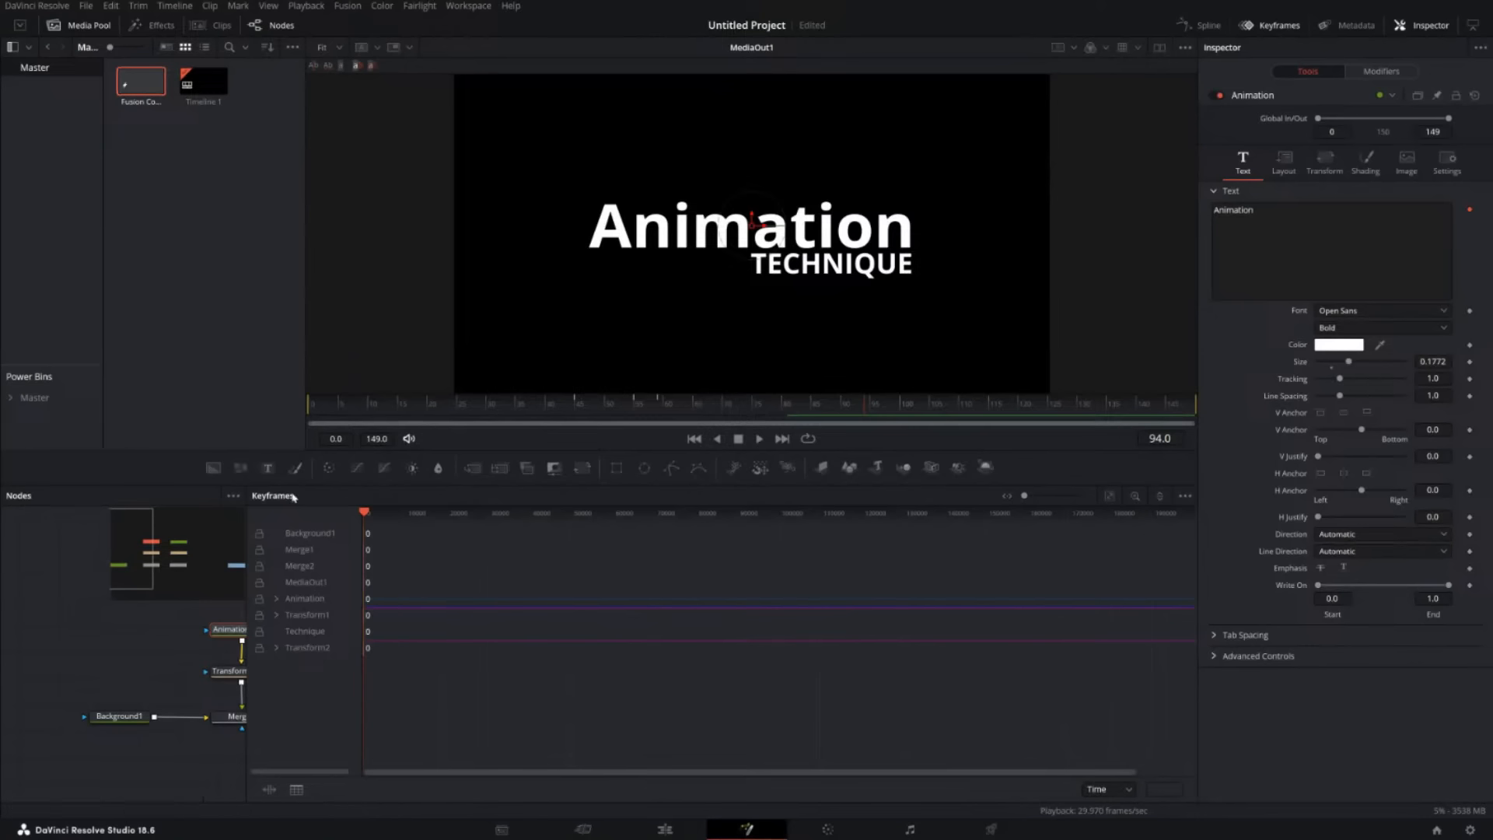
{"action": "left_click", "coordinate": [1185, 495]}
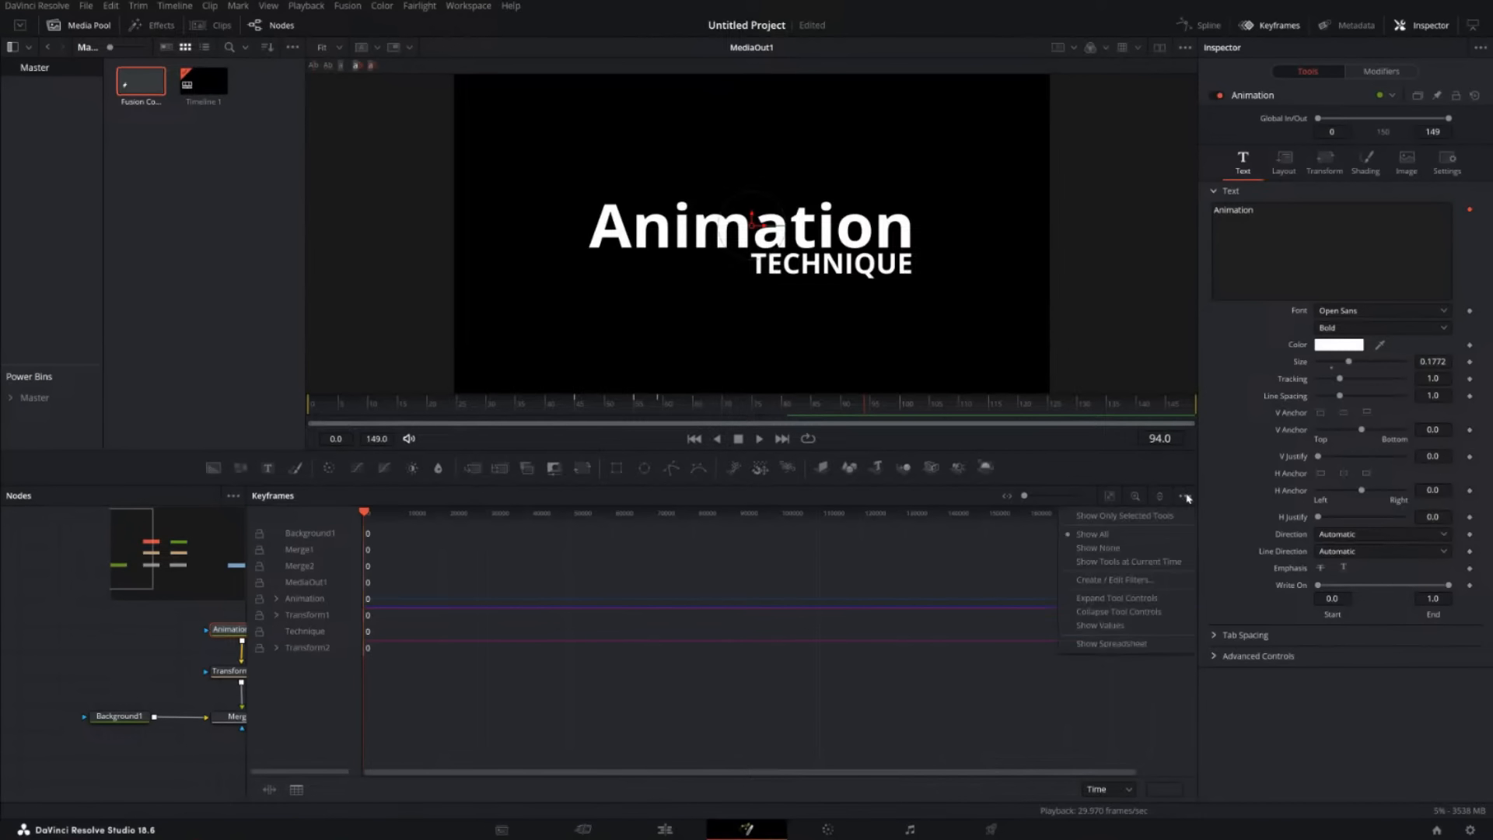
{"action": "left_click", "coordinate": [1112, 517]}
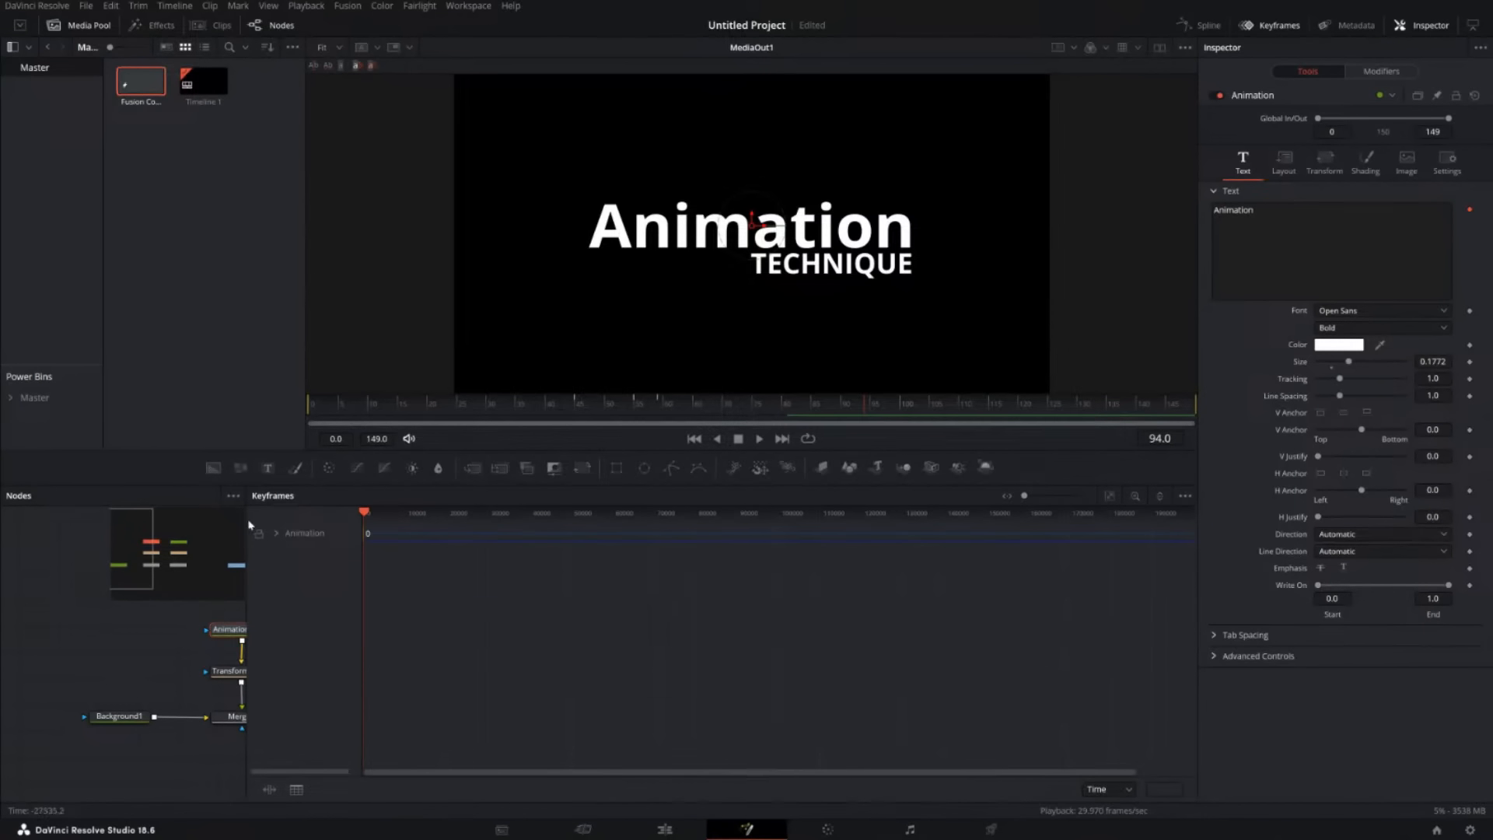
{"action": "left_click_drag", "start_coordinate": [249, 525], "coordinate": [507, 525]}
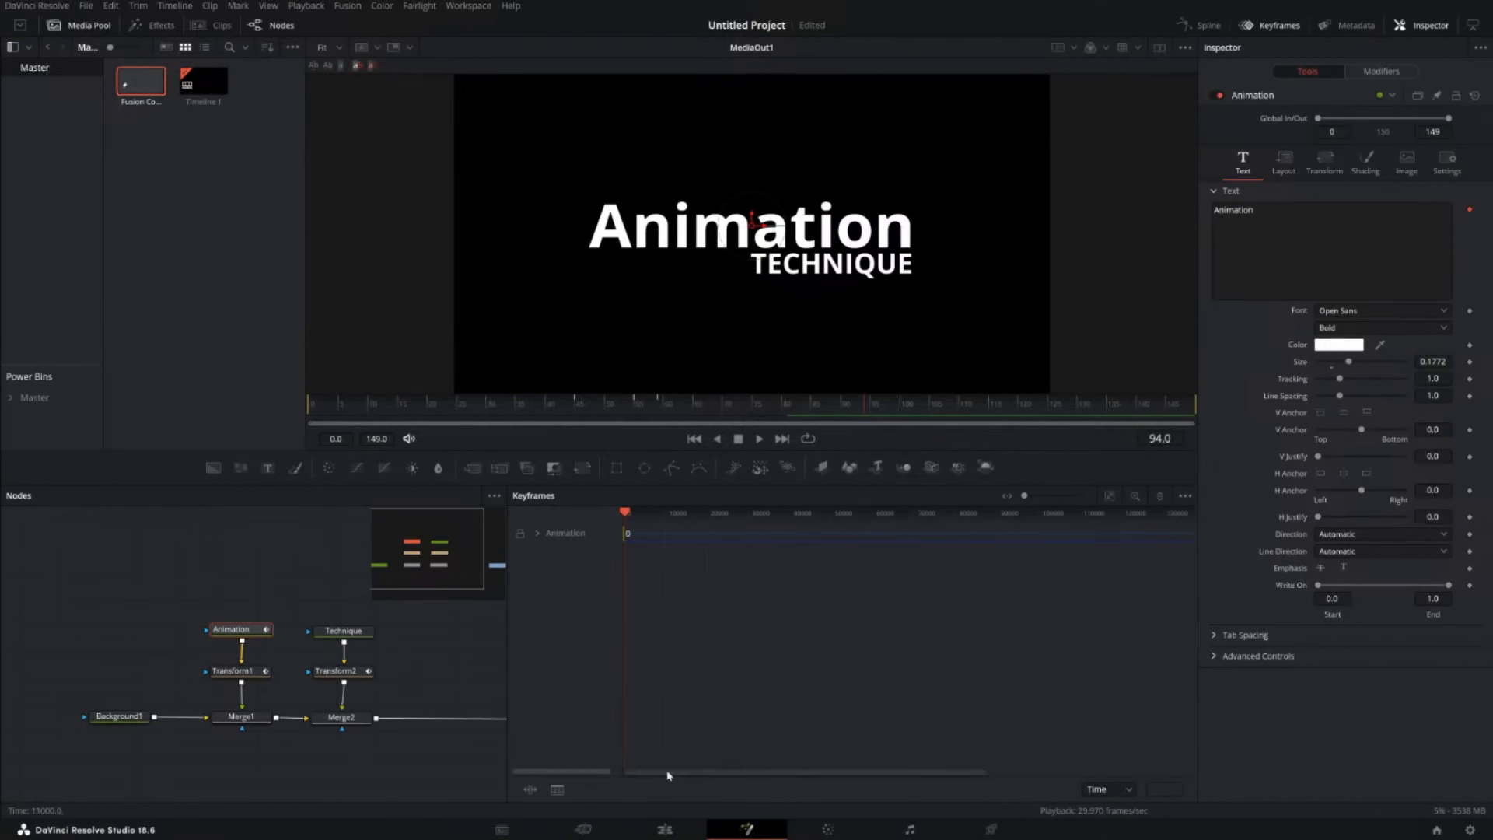
Zoom in on the Animation track in the Keyframes editor and examine its keyframes at the start of the timeline.
{"action": "left_click_drag", "start_coordinate": [667, 776], "coordinate": [1089, 790]}
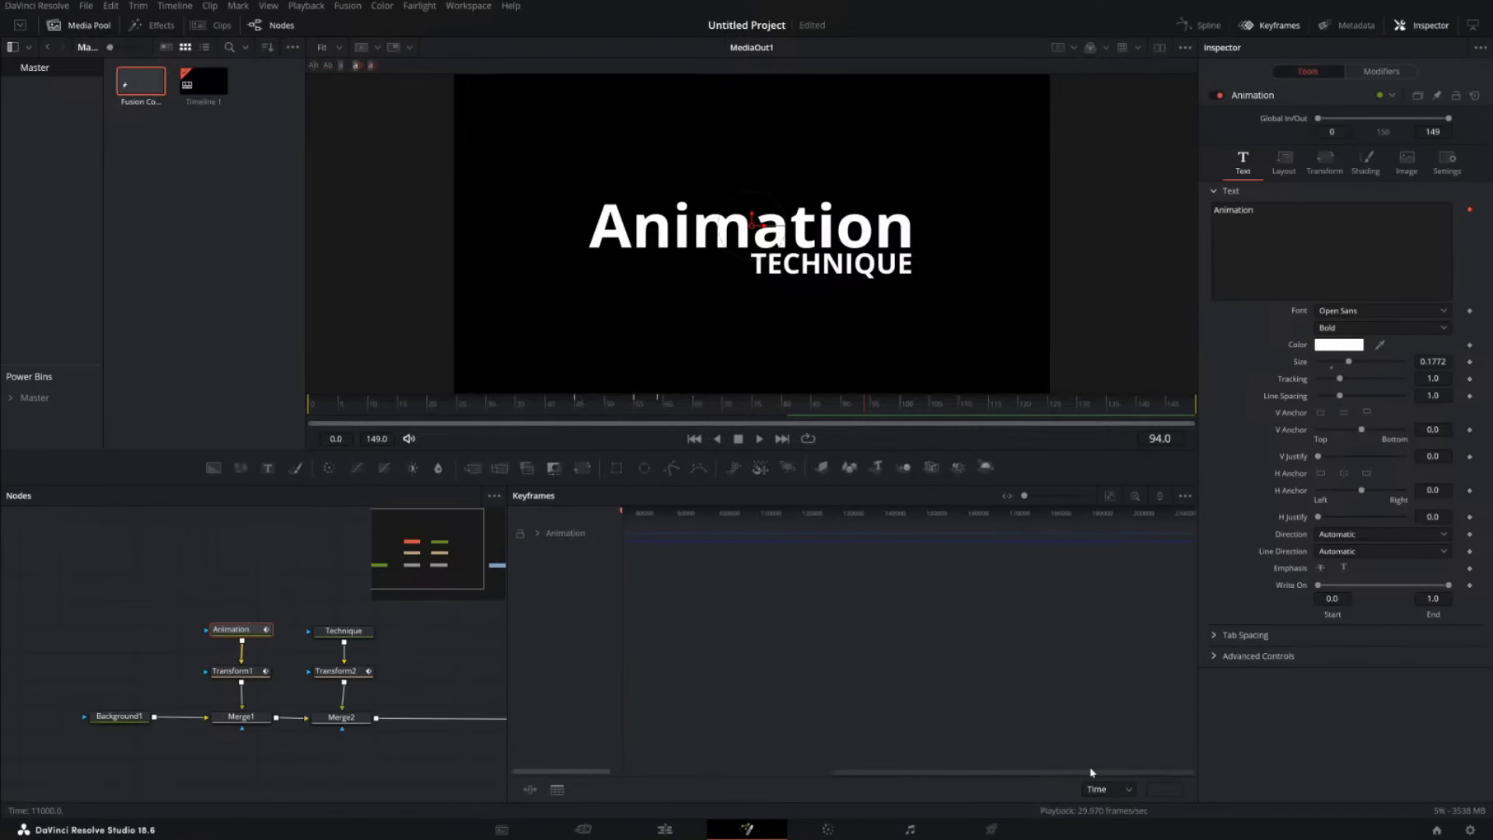
{"action": "left_click", "coordinate": [537, 534]}
{"action": "left_click", "coordinate": [538, 533]}
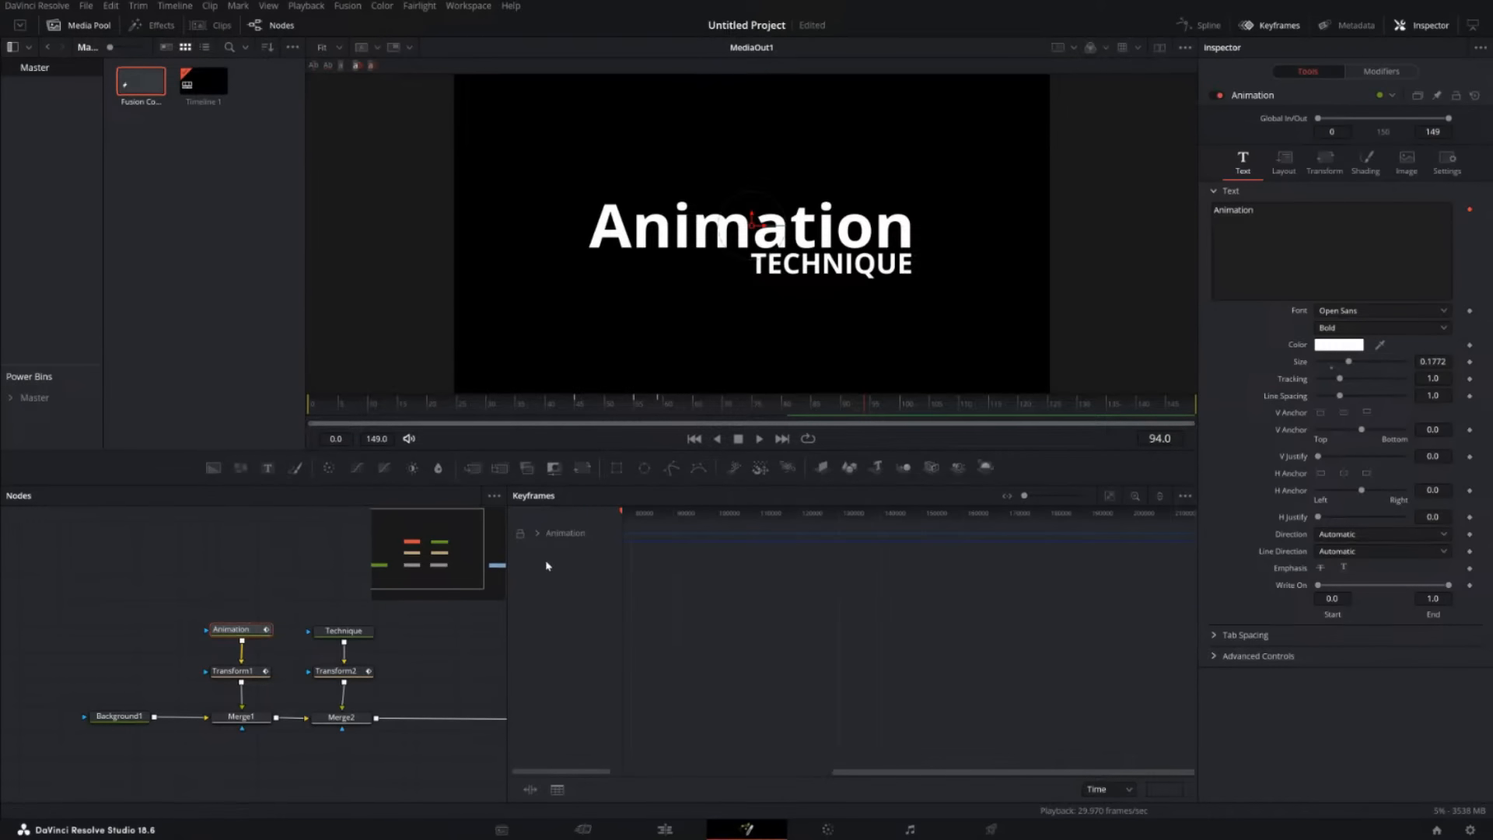
{"action": "left_click", "coordinate": [567, 533]}
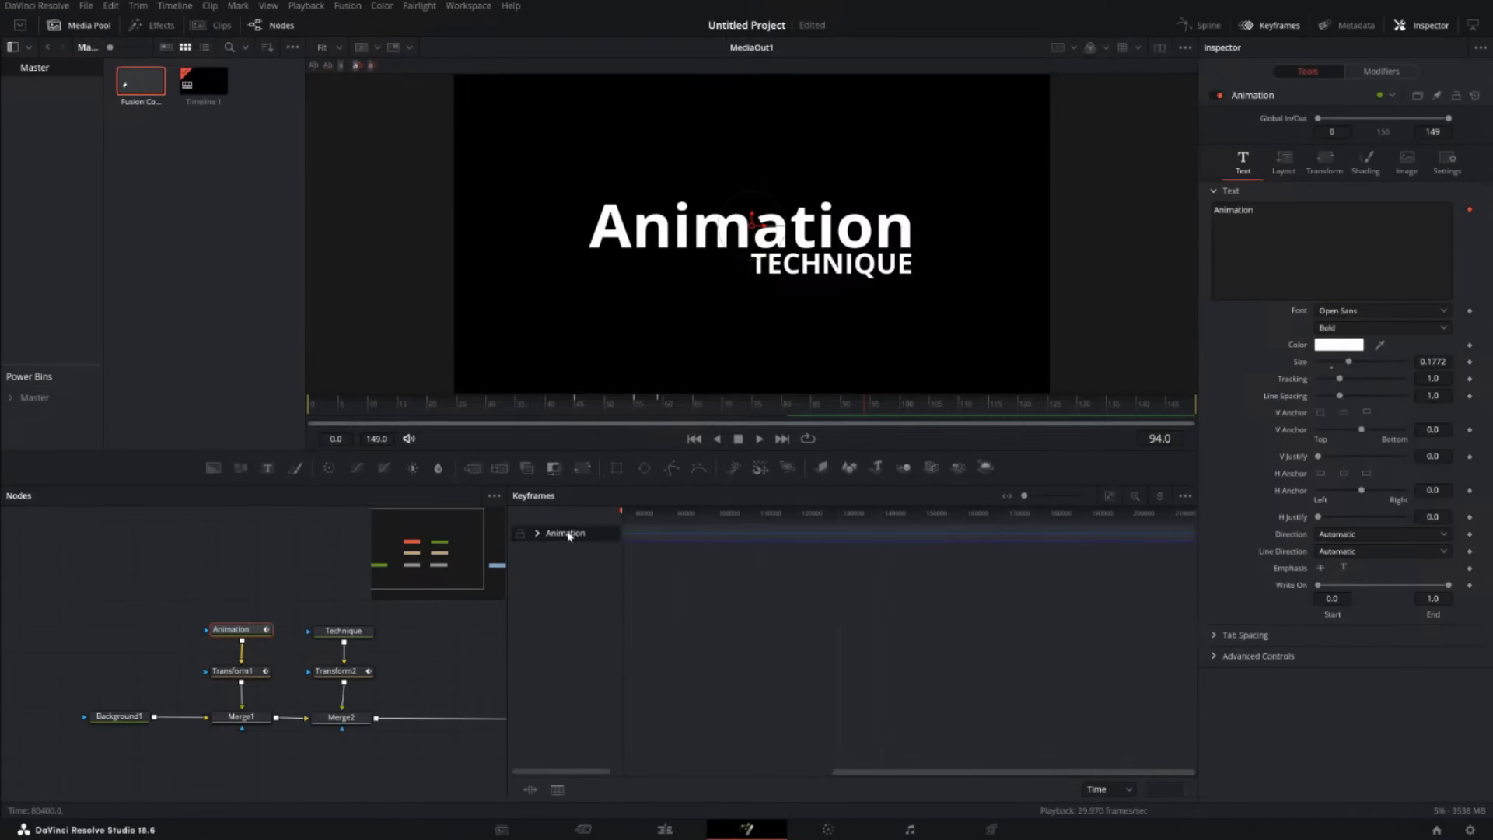
{"action": "left_click_drag", "start_coordinate": [973, 772], "coordinate": [1305, 742]}
{"action": "left_click_drag", "start_coordinate": [1024, 497], "coordinate": [1040, 496]}
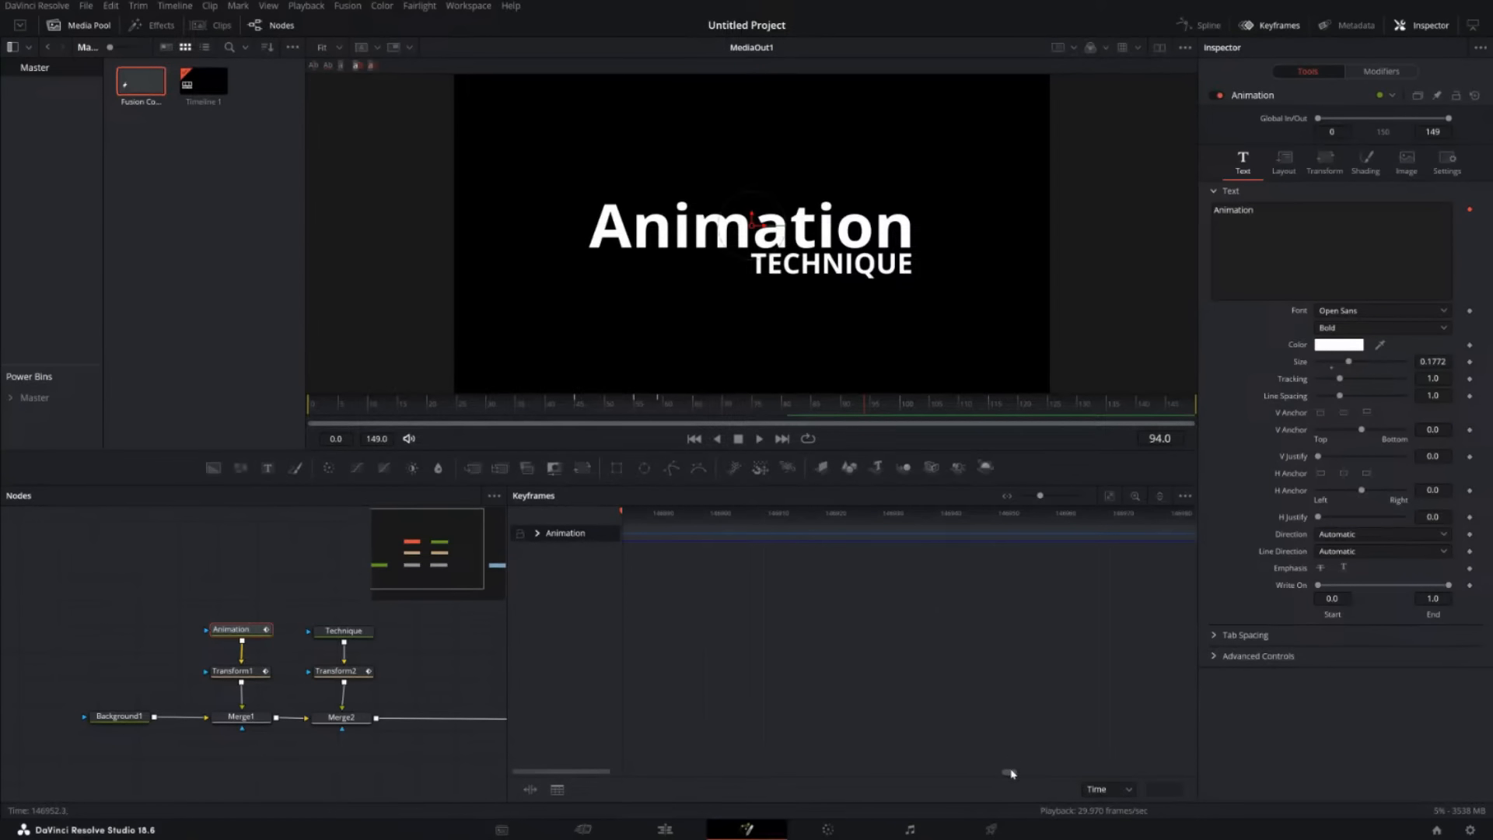
{"action": "left_click_drag", "start_coordinate": [1011, 773], "coordinate": [1361, 771]}
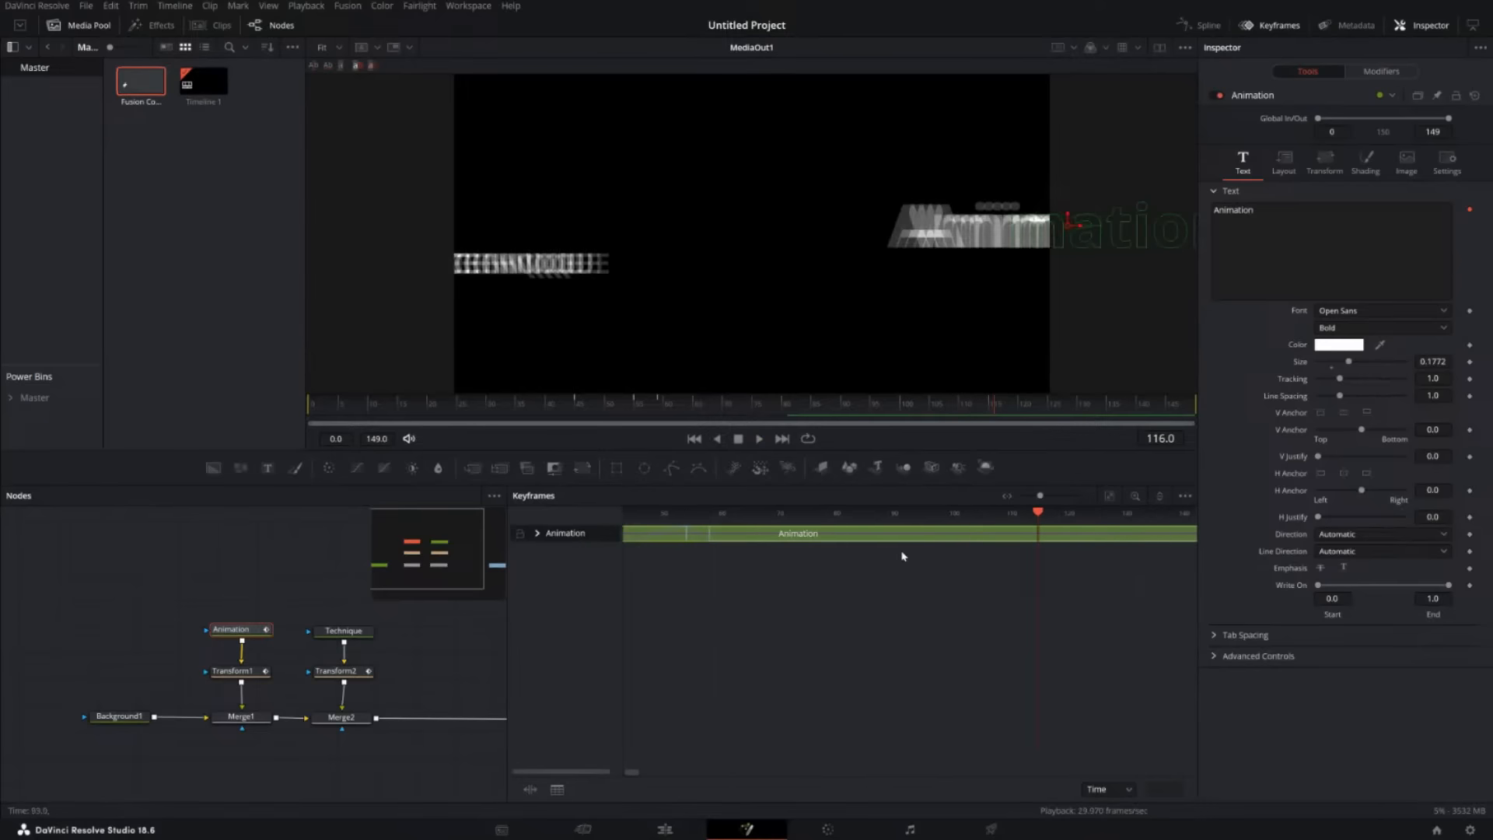
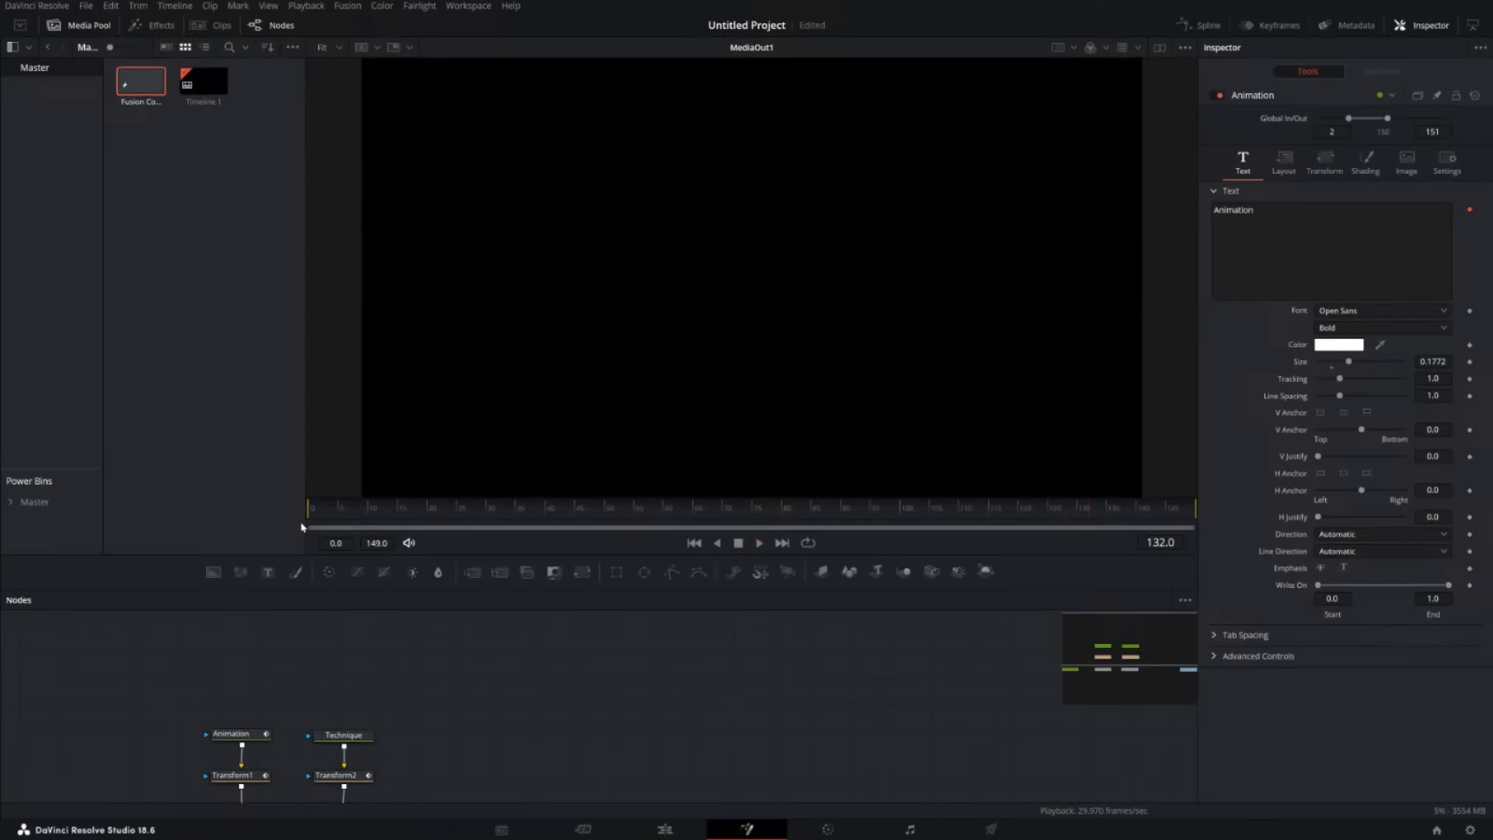
Enlarge the Nodes area to show the whole node tree and select the Background1 node.
{"action": "scroll", "coordinate": [660, 650], "scroll_direction": "down", "scroll_amount": 5}
{"action": "scroll", "coordinate": [686, 673], "scroll_direction": "up", "scroll_amount": 4}
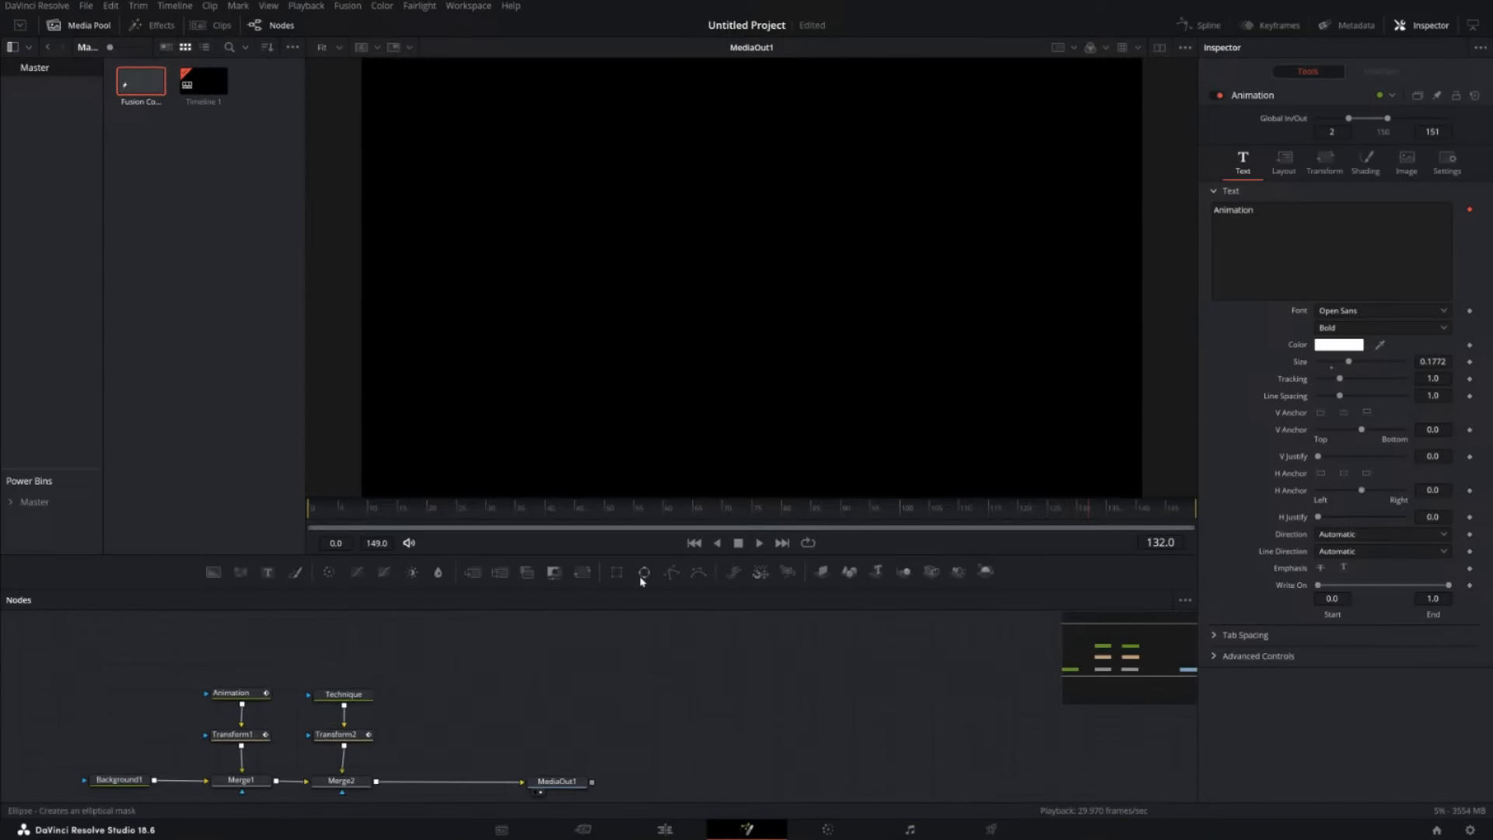
{"action": "left_click_drag", "start_coordinate": [622, 555], "coordinate": [606, 392]}
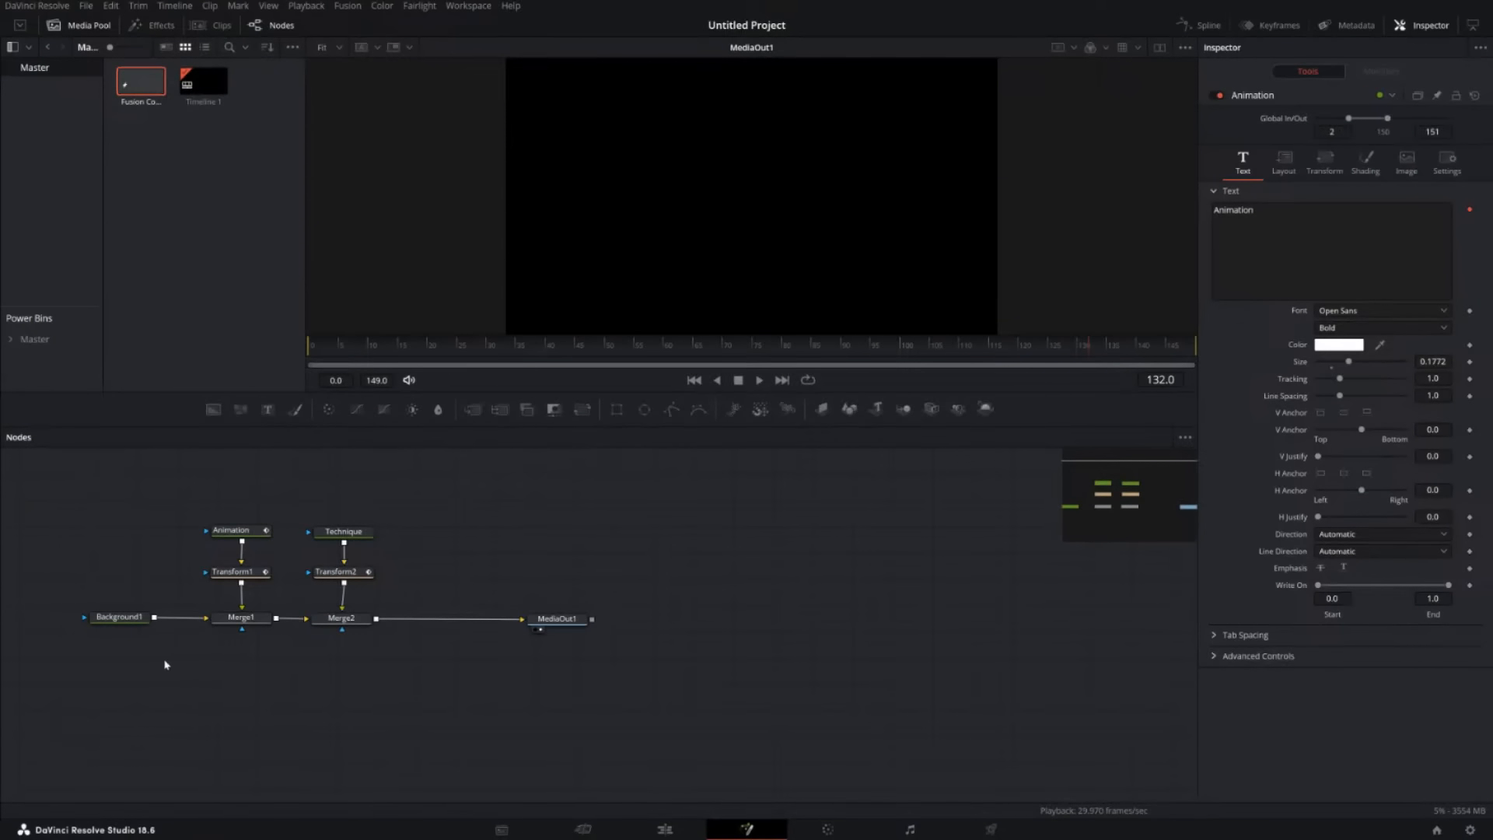
{"action": "left_click", "coordinate": [131, 625]}
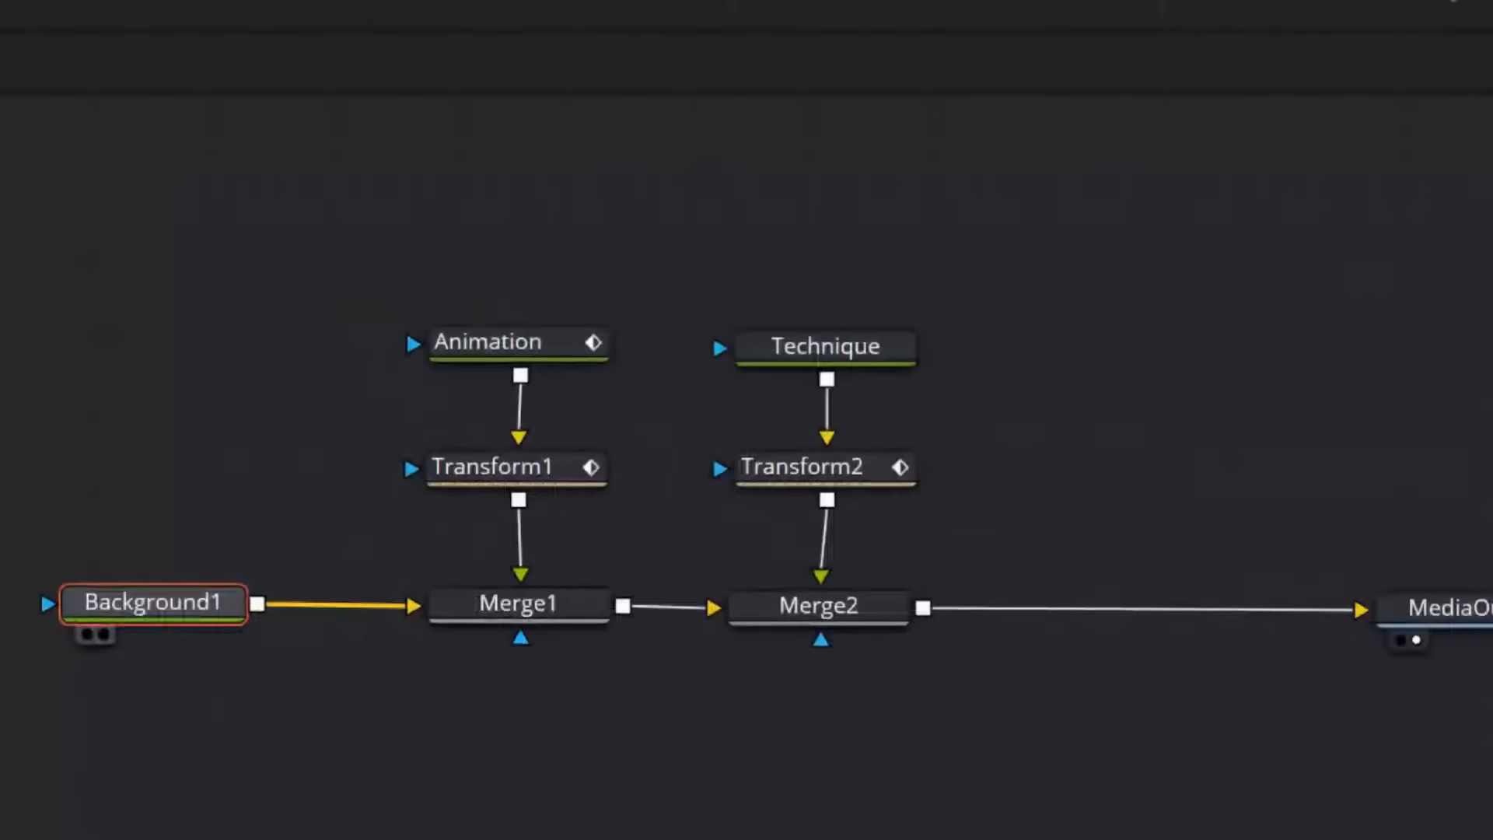
{"action": "mouse_move", "coordinate": [382, 321]}
{"action": "left_mouse_down"}
{"action": "mouse_move", "coordinate": [500, 429]}
{"action": "mouse_move", "coordinate": [346, 297]}
{"action": "left_mouse_up"}
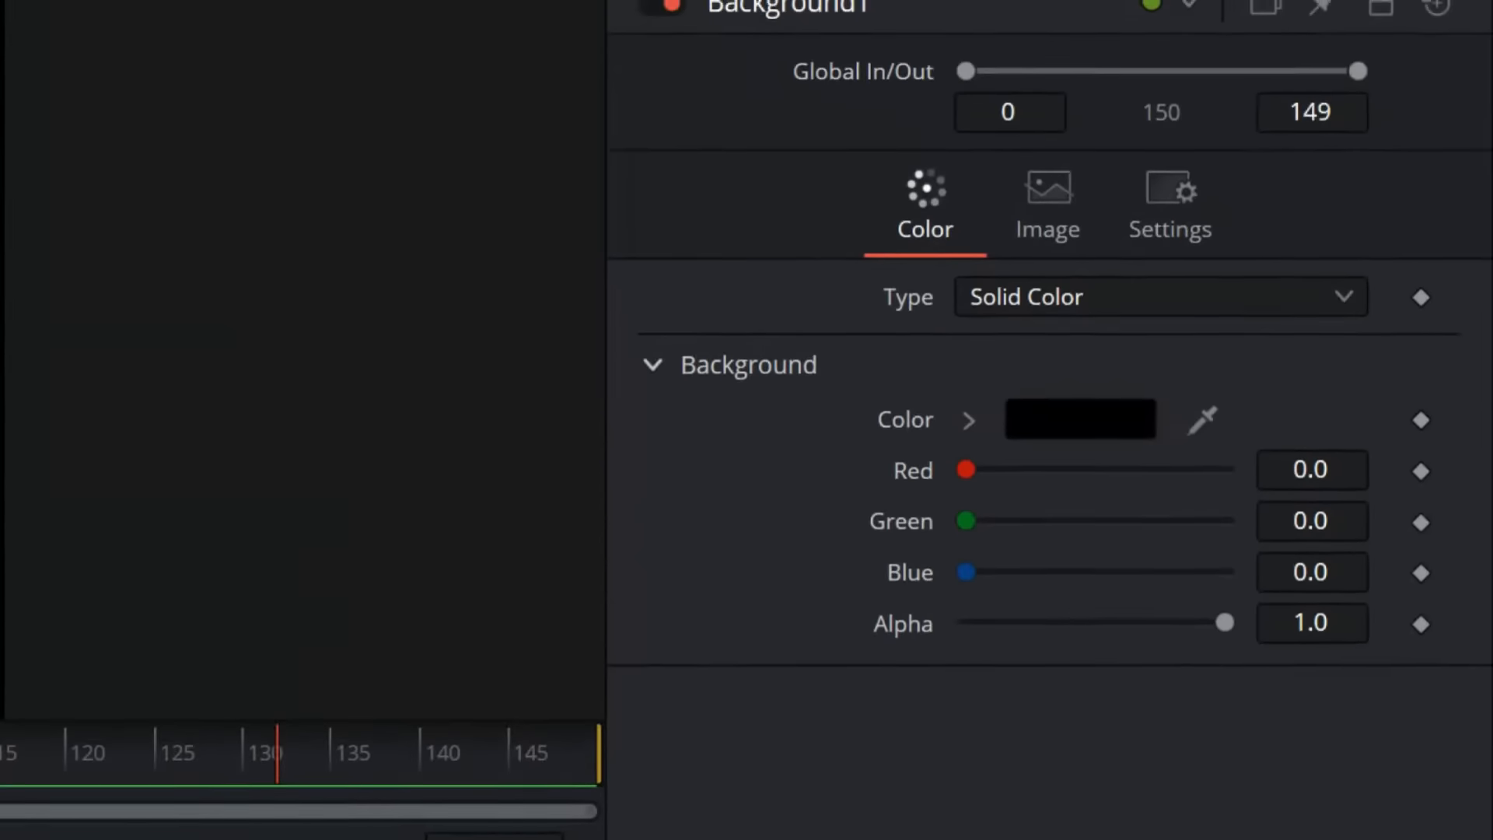
{"action": "left_click_drag", "start_coordinate": [1278, 92], "coordinate": [1277, 148]}
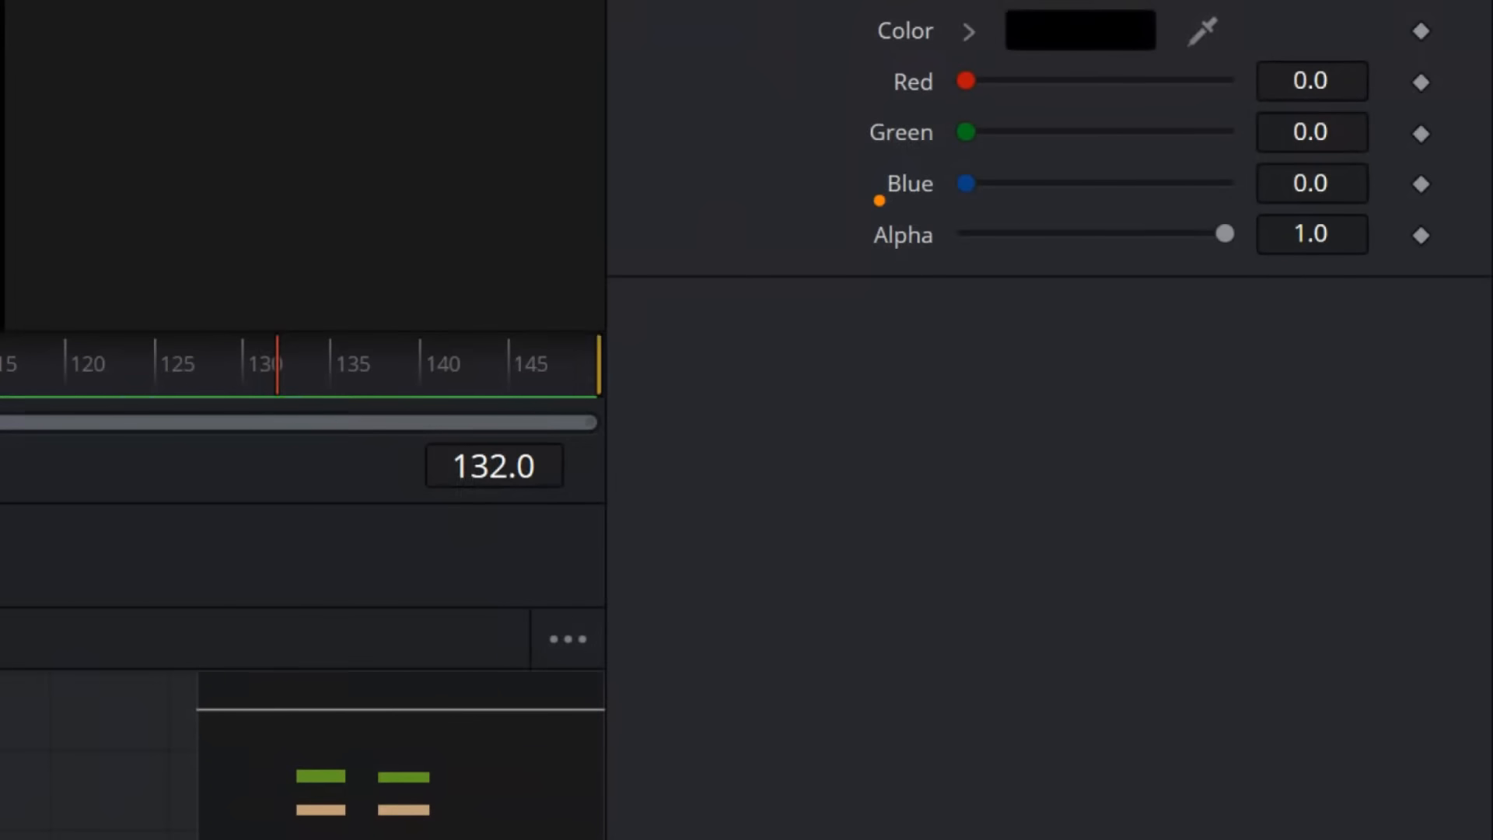
{"action": "mouse_move", "coordinate": [879, 201]}
{"action": "left_mouse_down"}
{"action": "mouse_move", "coordinate": [838, 223]}
{"action": "mouse_move", "coordinate": [874, 271]}
{"action": "mouse_move", "coordinate": [940, 229]}
{"action": "mouse_move", "coordinate": [852, 193]}
{"action": "left_mouse_up"}
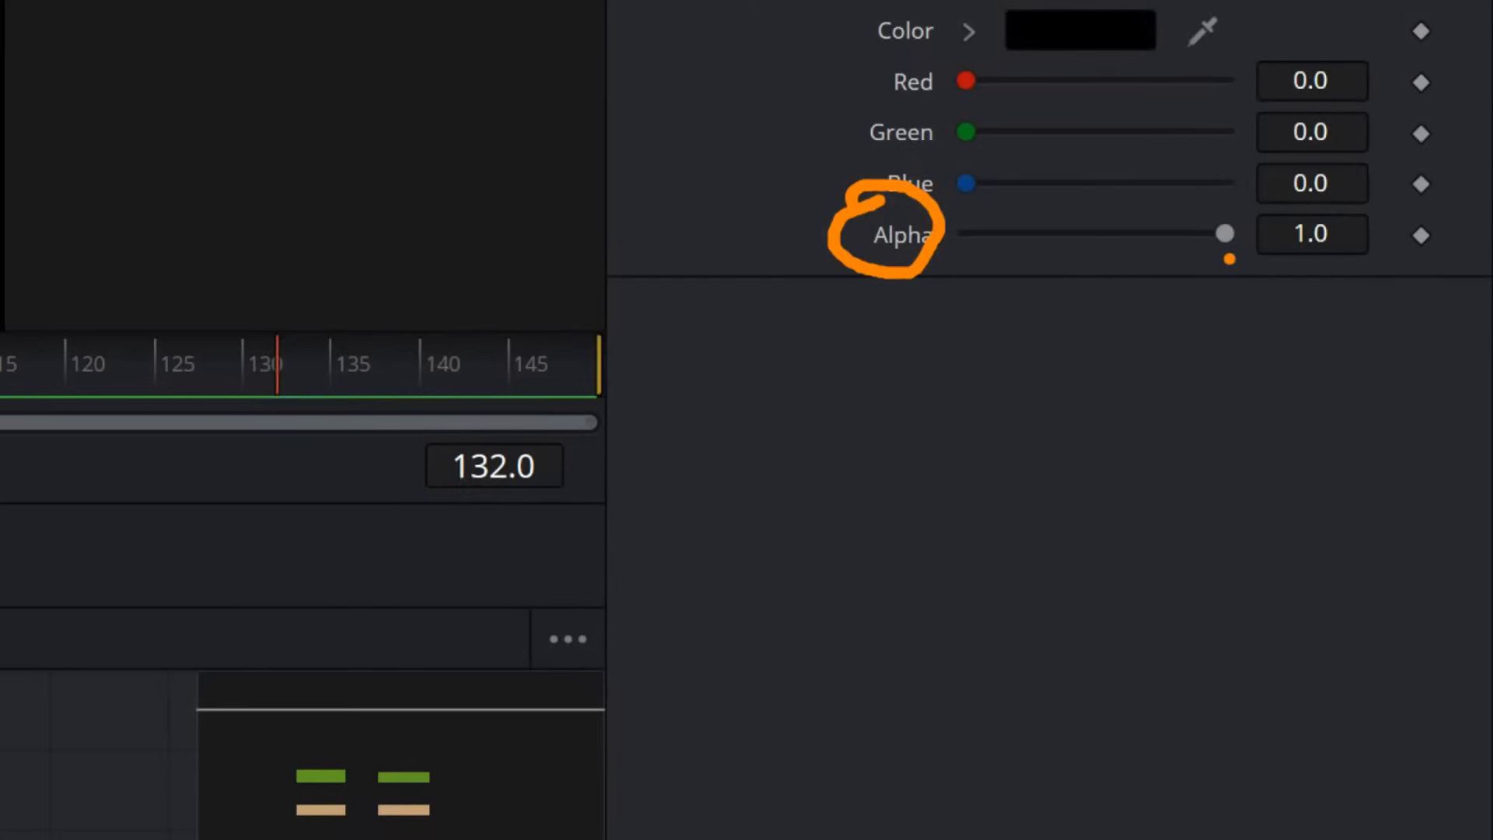
{"action": "left_click_drag", "start_coordinate": [1212, 258], "coordinate": [961, 265]}
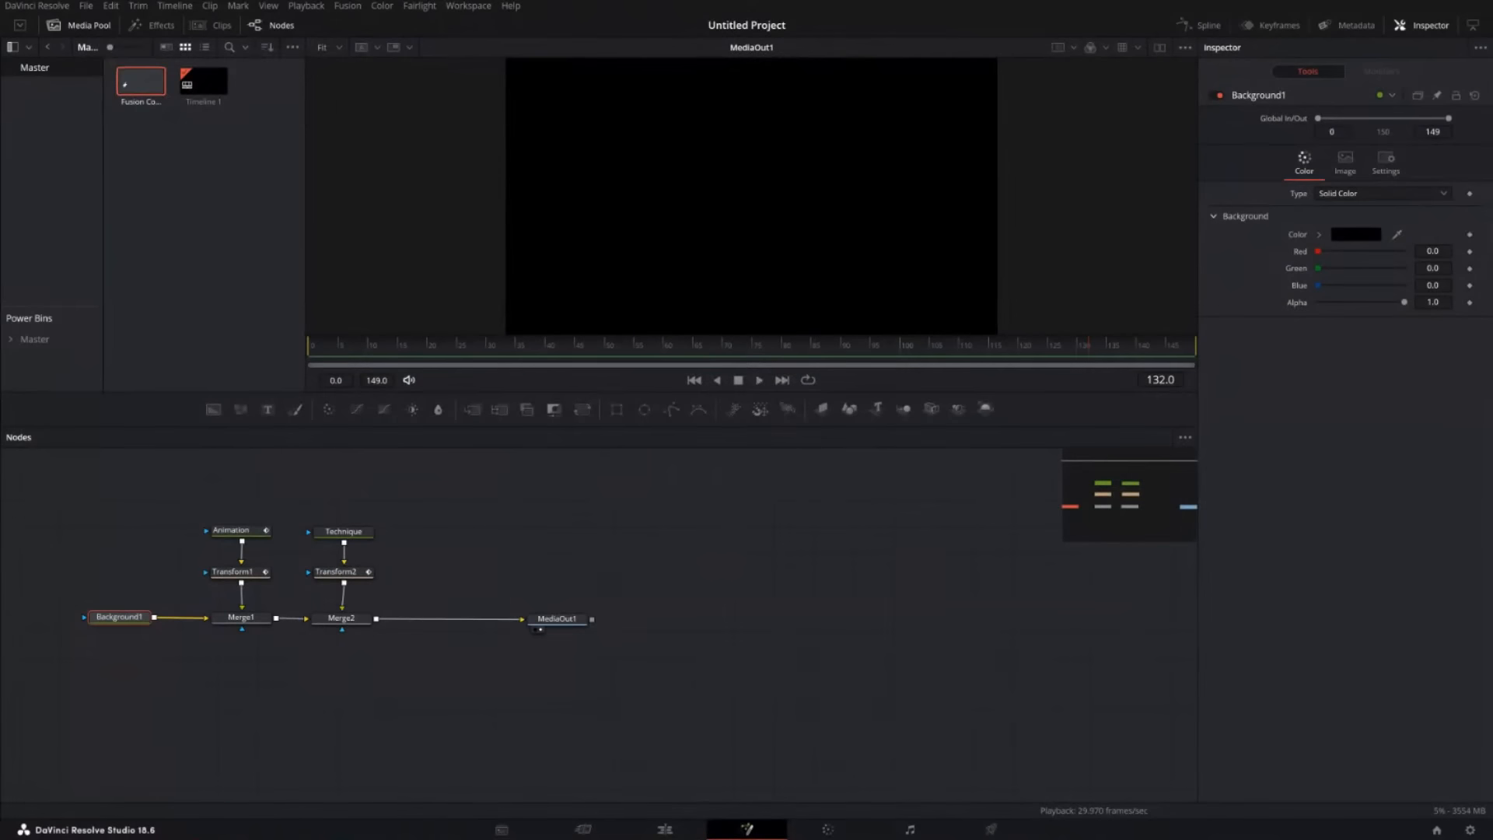
Go to frame 39 and set the Background1 node's alpha to 0.0.
{"action": "left_click_drag", "start_coordinate": [388, 350], "coordinate": [520, 343]}
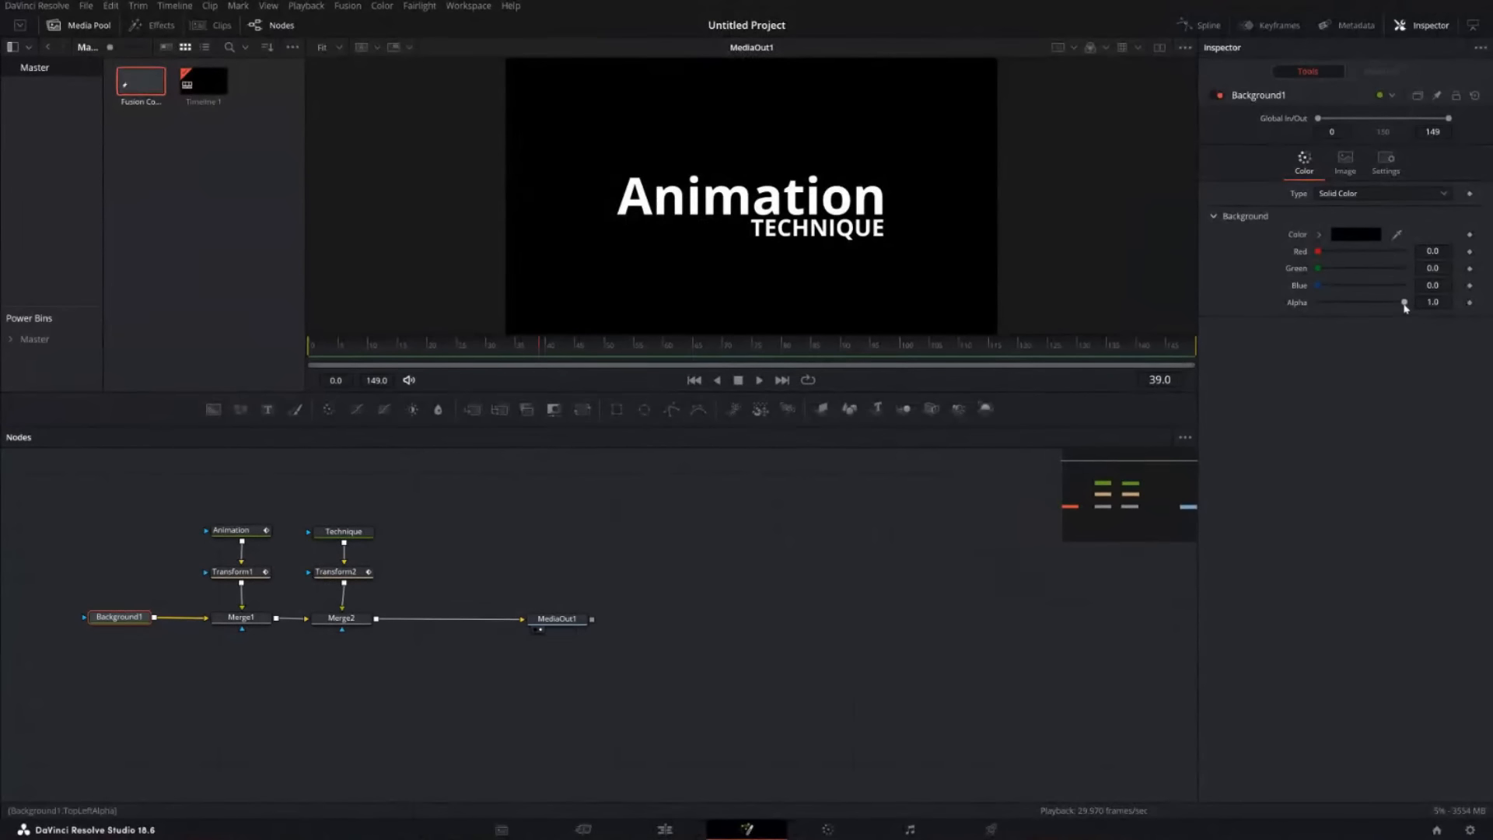
{"action": "left_click_drag", "start_coordinate": [1406, 308], "coordinate": [1301, 308]}
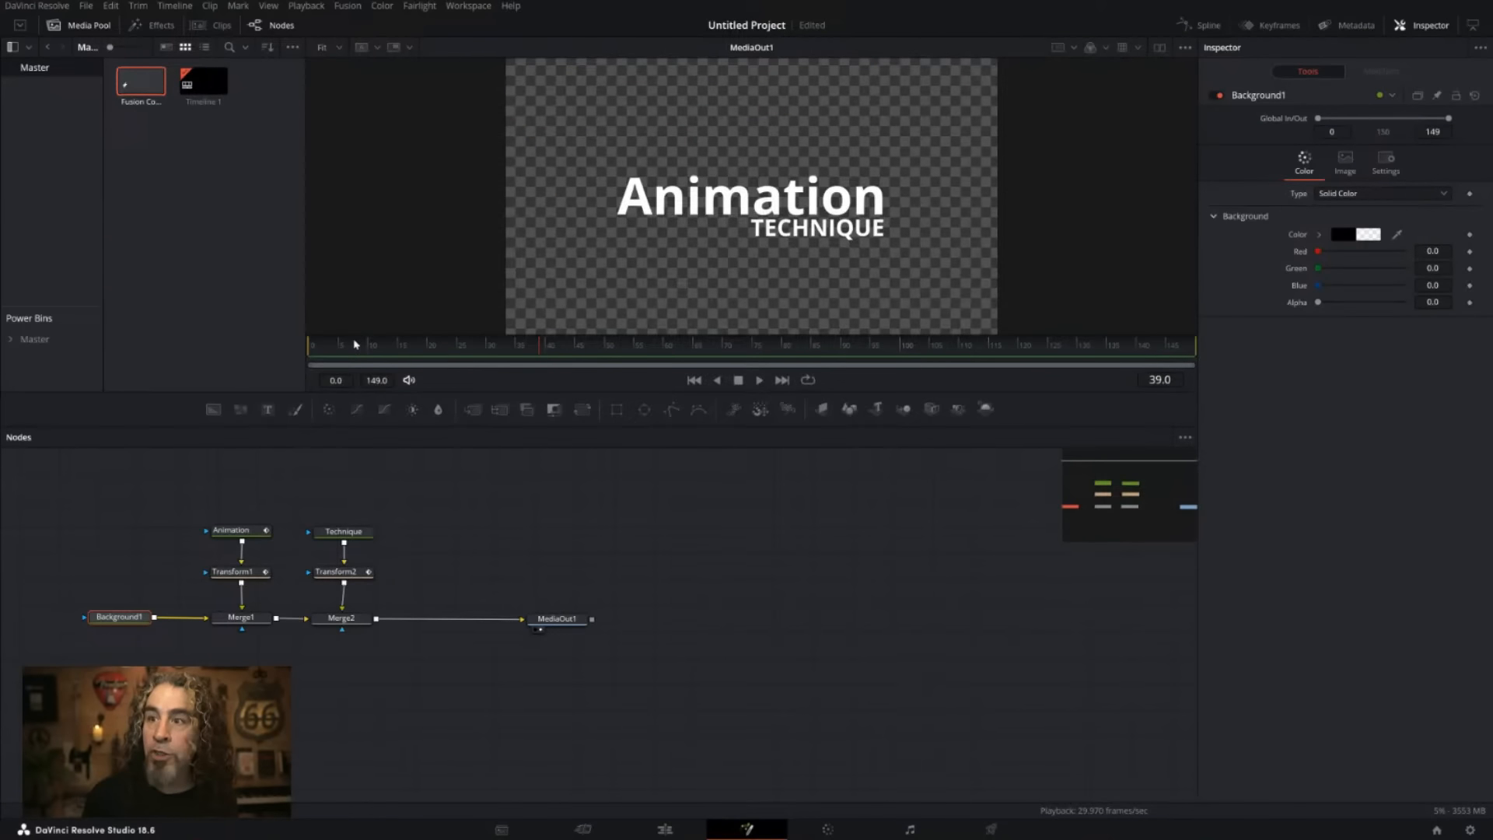
Play back the title animation from frame 0 in an enlarged viewer, and give the Nodes area more room again.
{"action": "left_click_drag", "start_coordinate": [356, 344], "coordinate": [284, 350]}
{"action": "left_click_drag", "start_coordinate": [498, 393], "coordinate": [517, 515]}
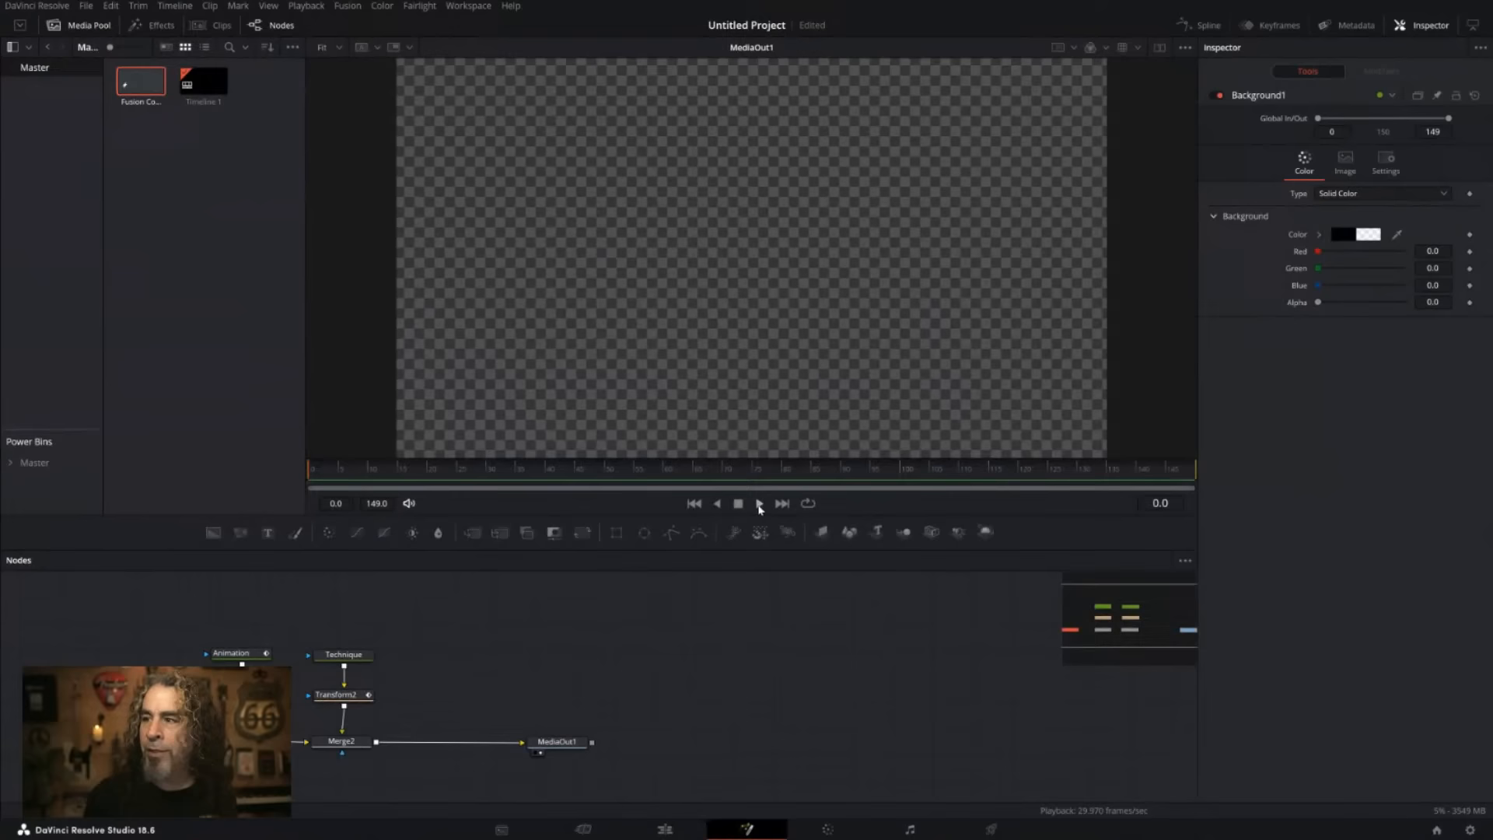
{"action": "left_click", "coordinate": [760, 504]}
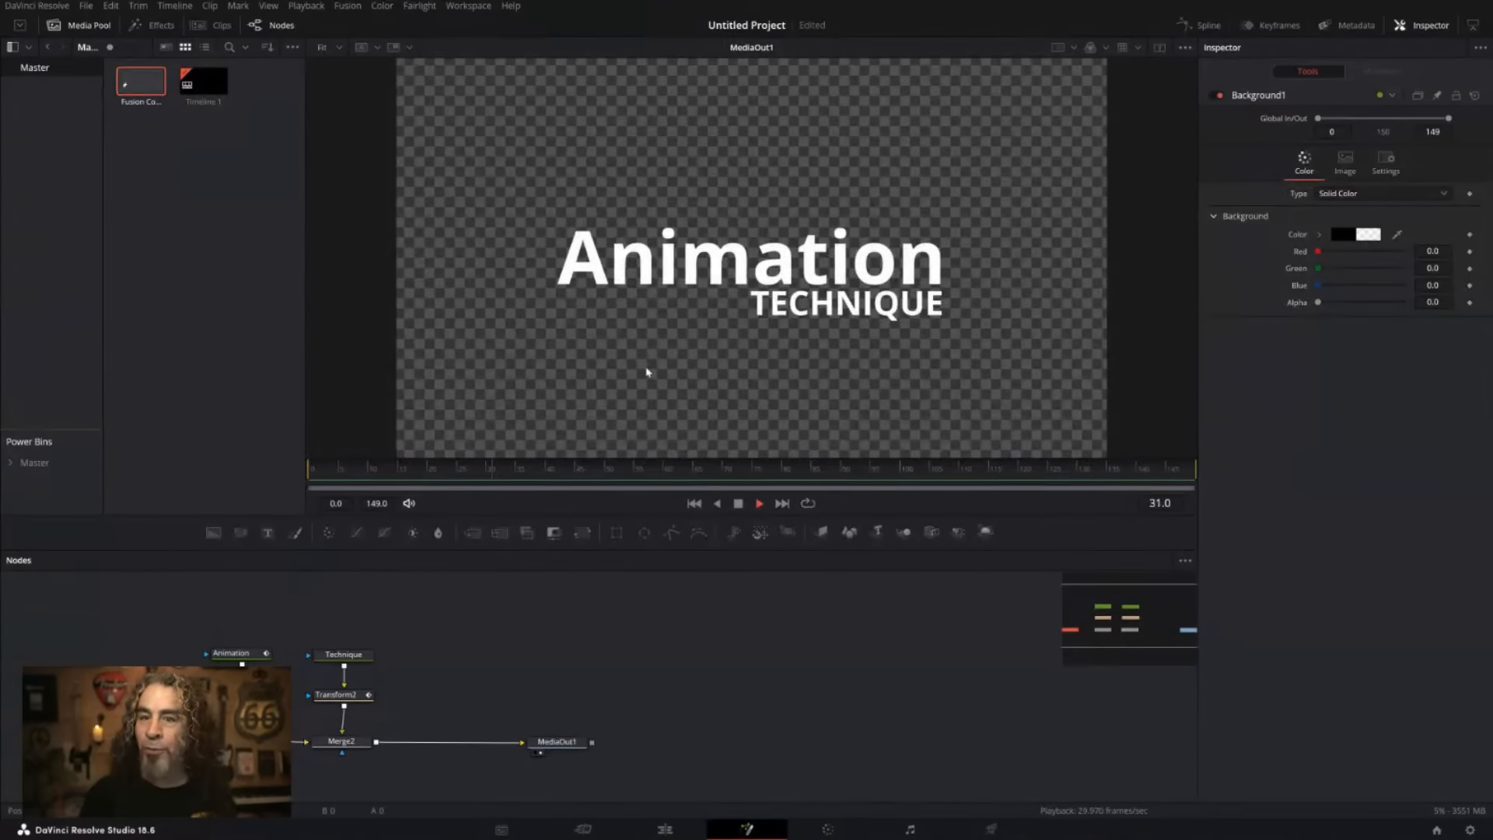
{"action": "left_click", "coordinate": [739, 503]}
{"action": "scroll", "coordinate": [716, 617], "scroll_direction": "down", "scroll_amount": 2}
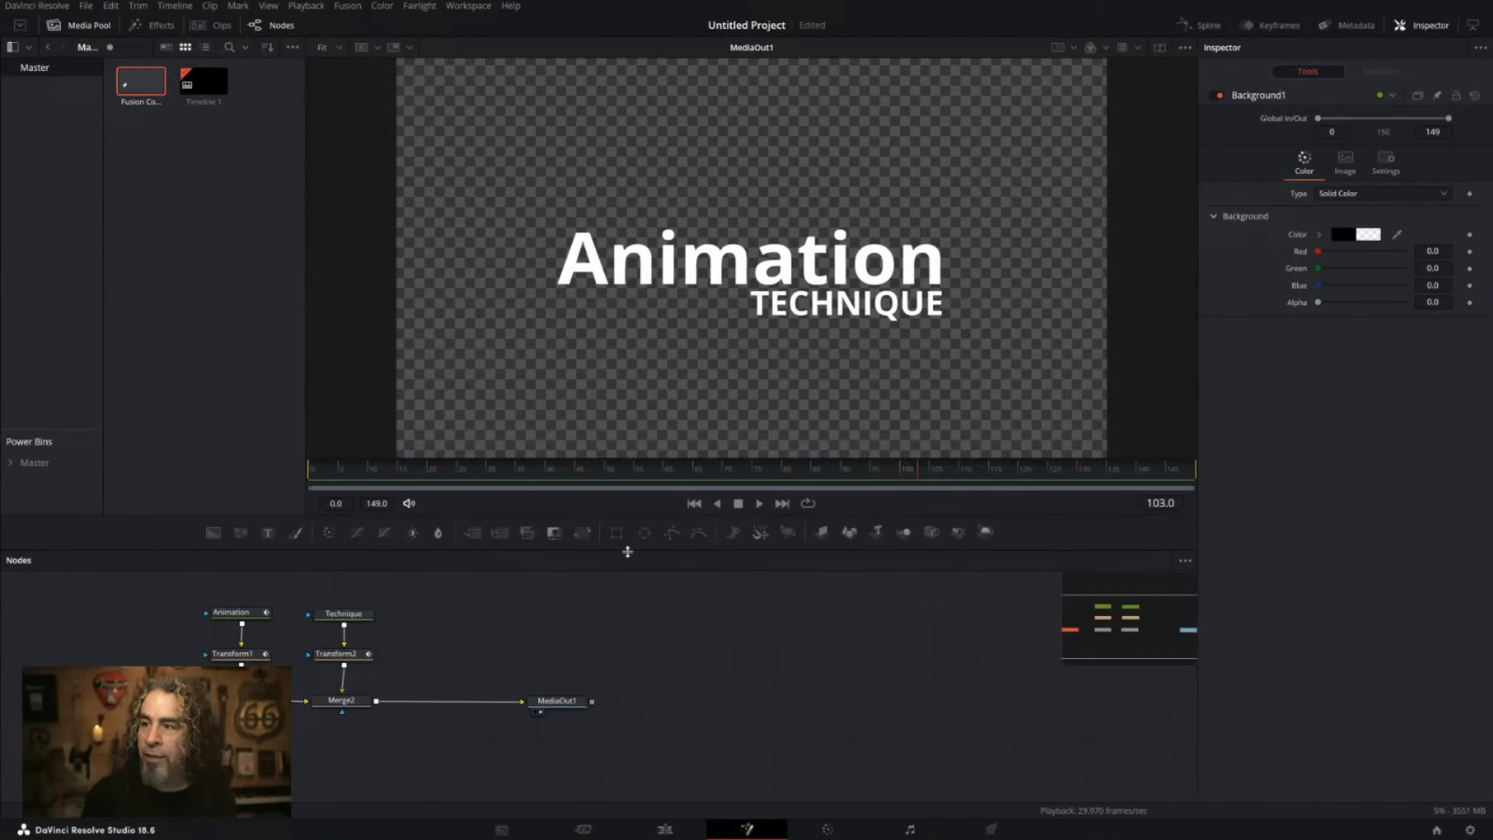
{"action": "left_click_drag", "start_coordinate": [628, 551], "coordinate": [722, 314]}
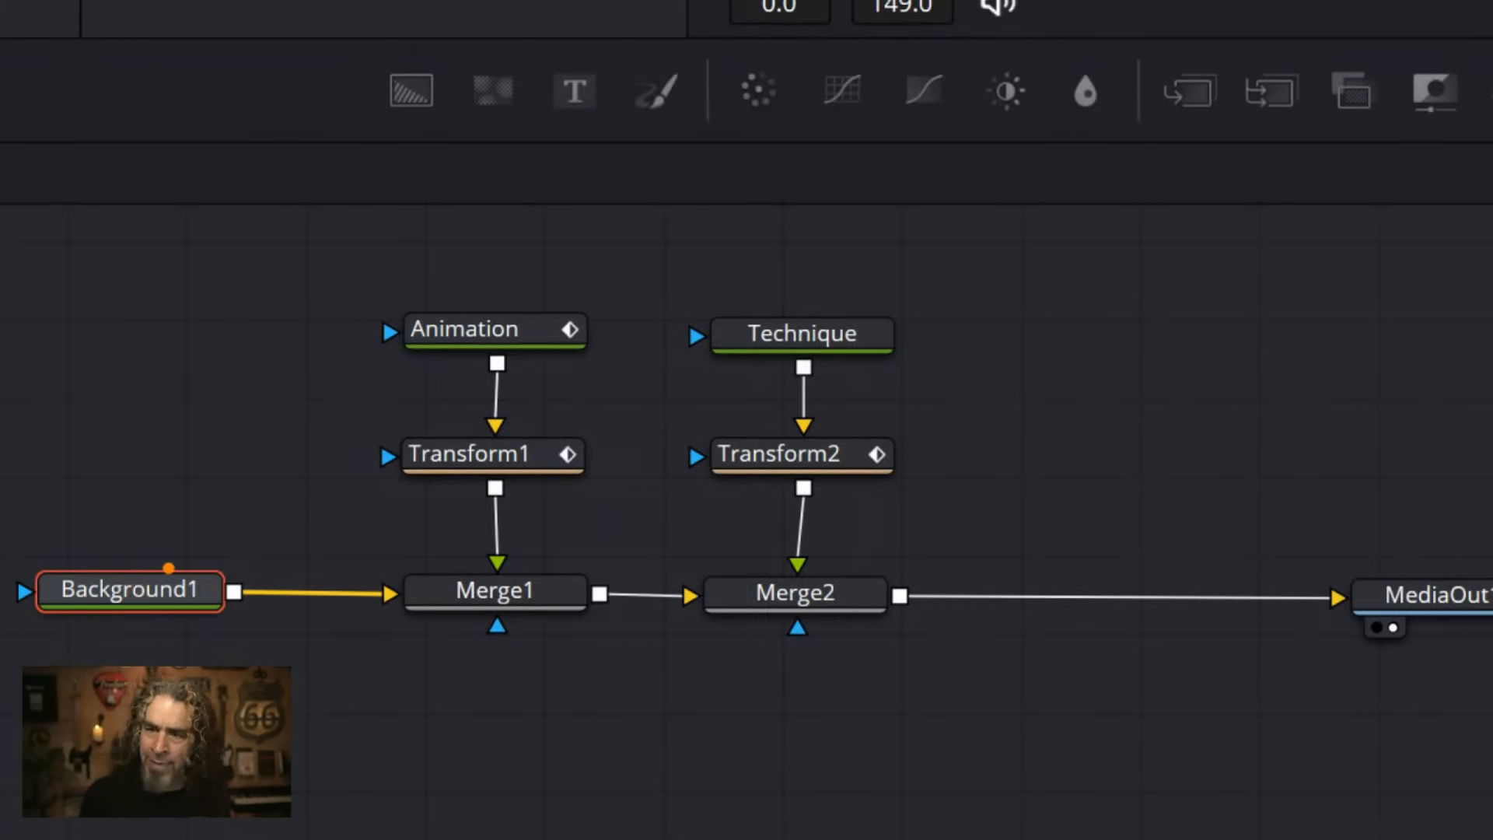
{"action": "left_click_drag", "start_coordinate": [169, 568], "coordinate": [187, 460]}
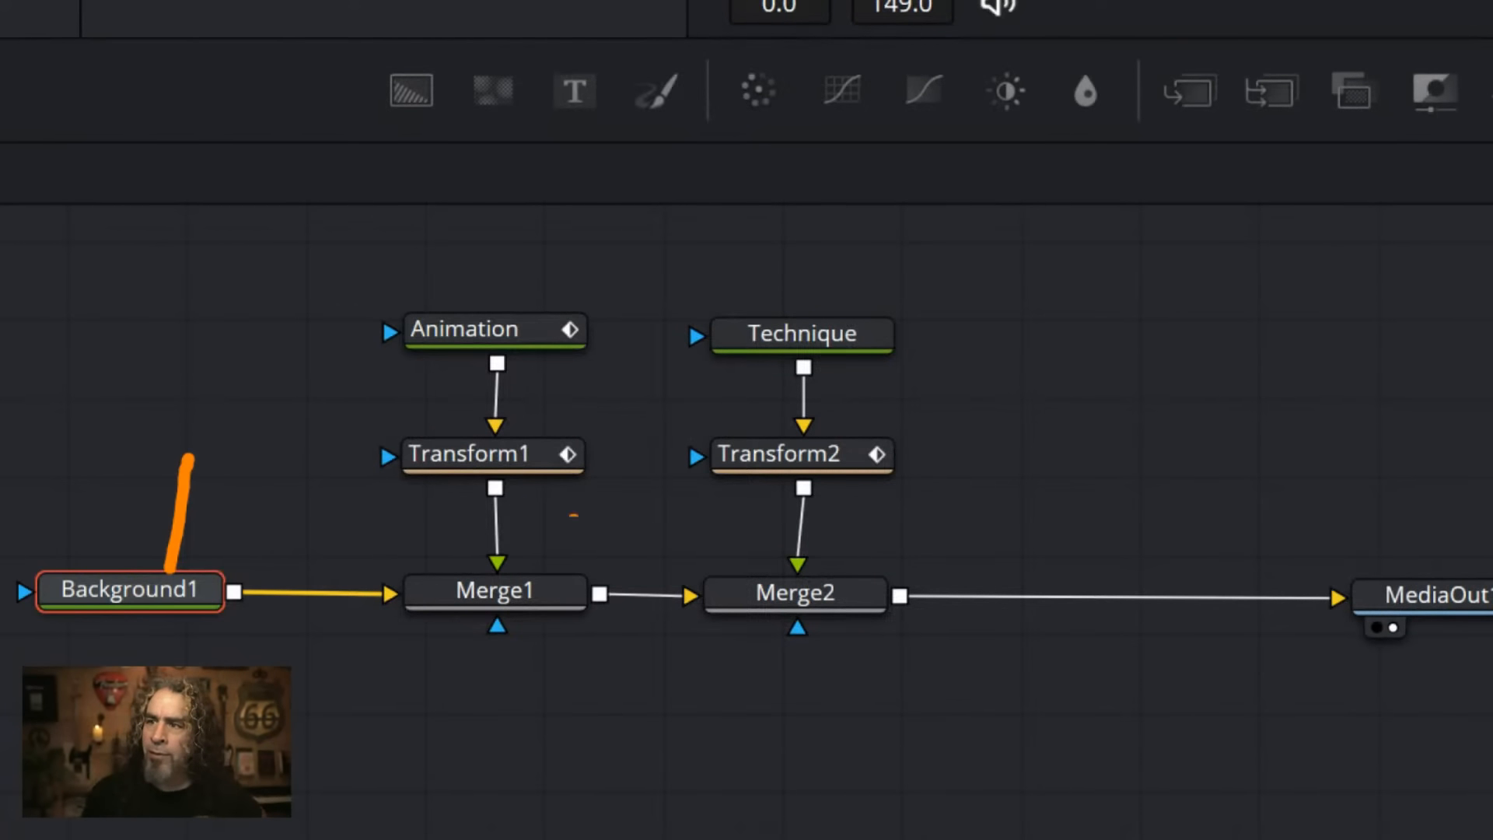
{"action": "left_click_drag", "start_coordinate": [475, 588], "coordinate": [538, 595]}
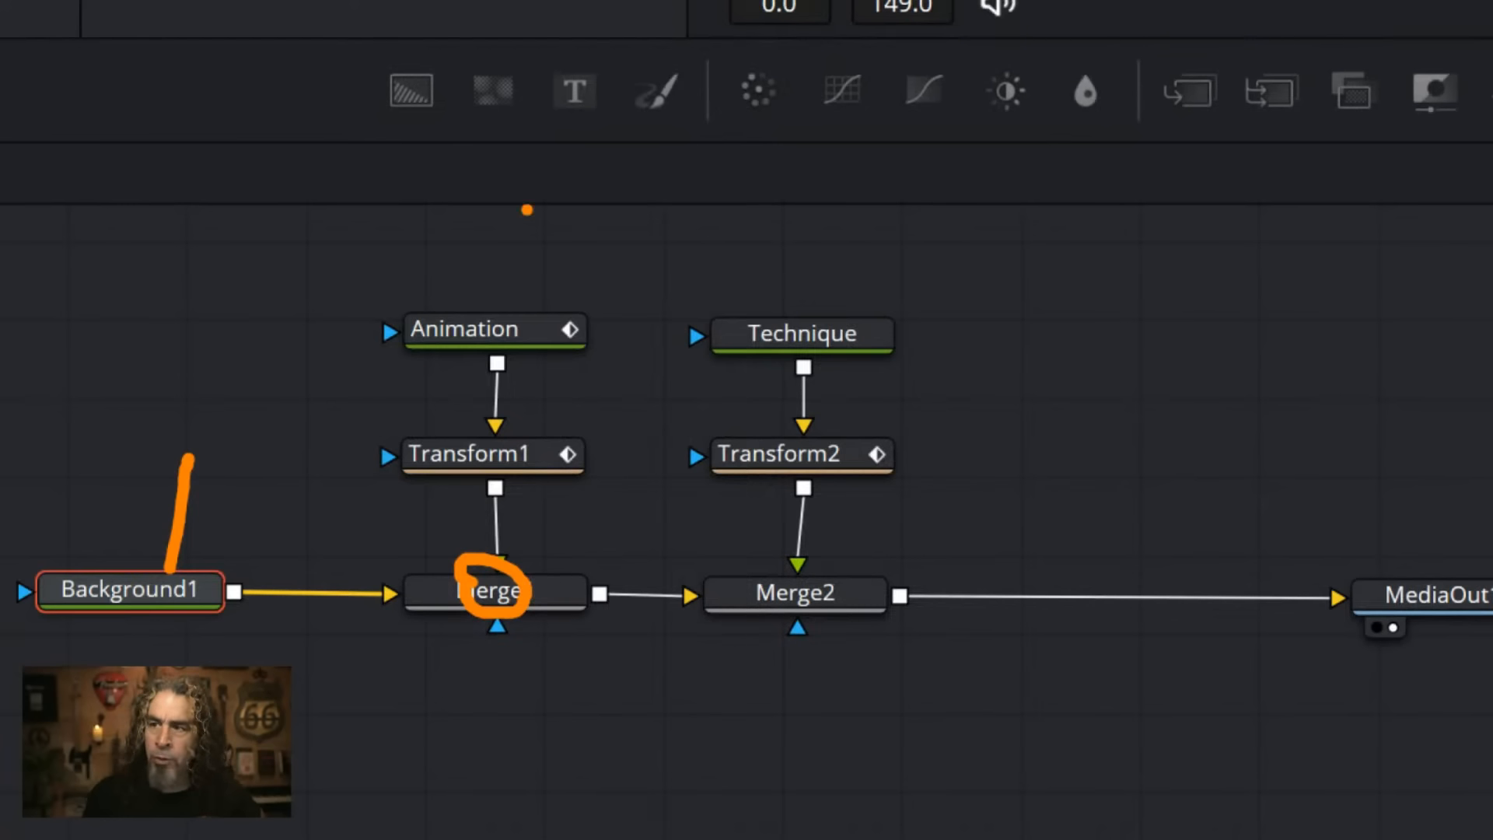
{"action": "left_click_drag", "start_coordinate": [471, 339], "coordinate": [478, 278]}
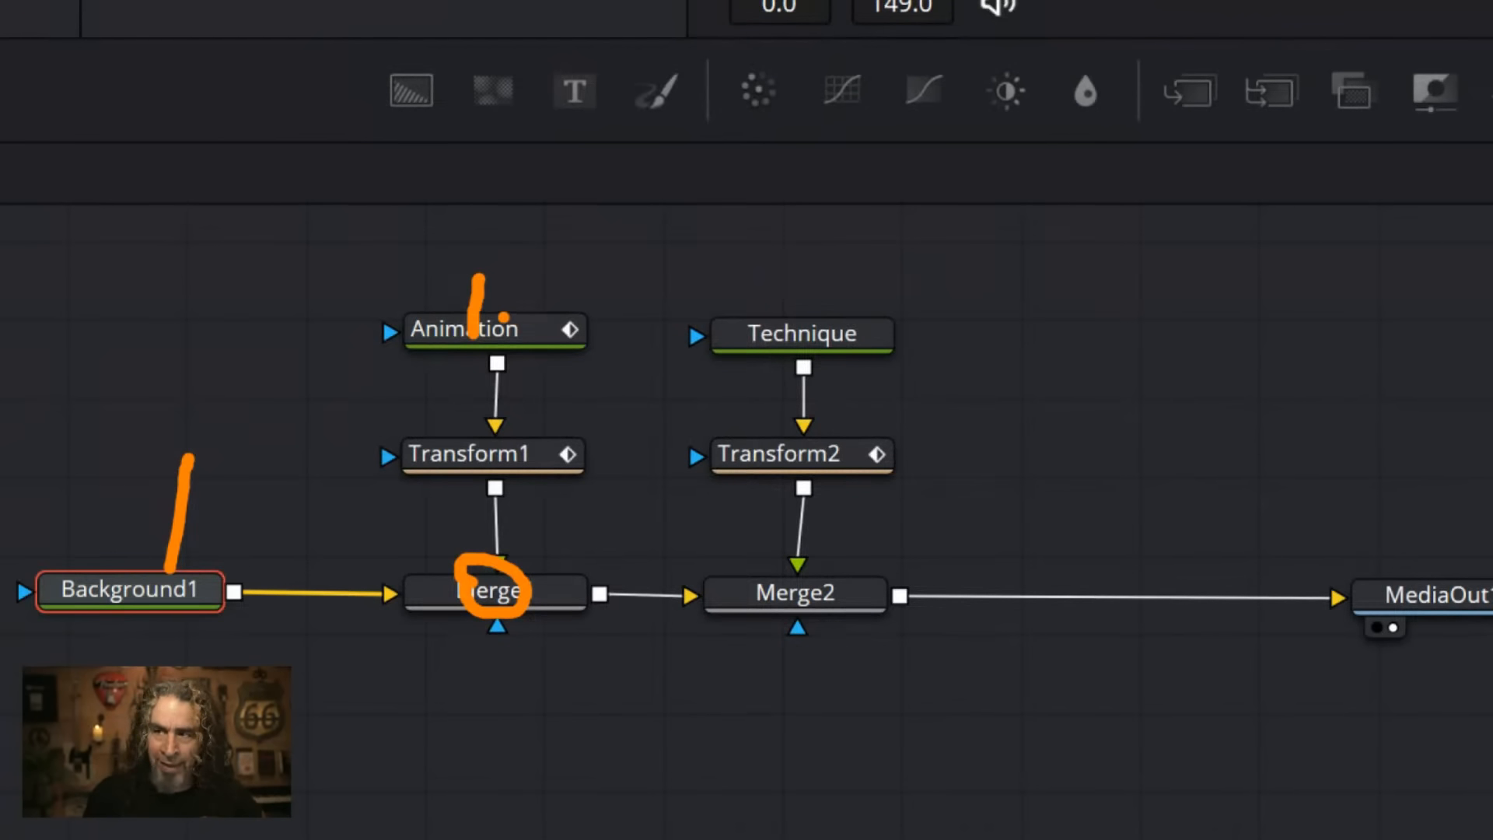
{"action": "mouse_move", "coordinate": [527, 415]}
{"action": "left_mouse_down"}
{"action": "mouse_move", "coordinate": [414, 396]}
{"action": "mouse_move", "coordinate": [473, 518]}
{"action": "mouse_move", "coordinate": [580, 424]}
{"action": "mouse_move", "coordinate": [504, 420]}
{"action": "left_mouse_up"}
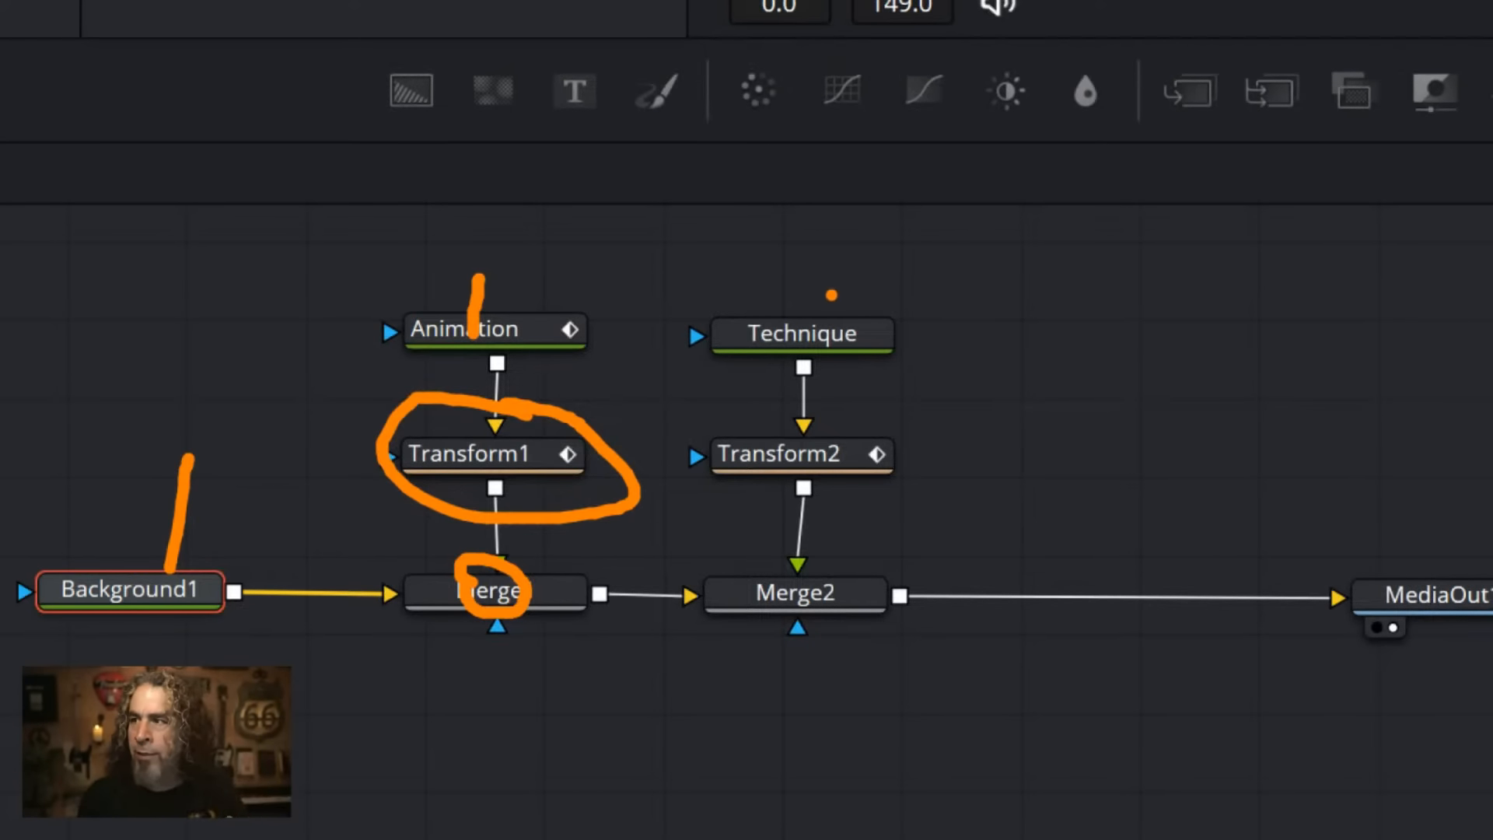
{"action": "mouse_move", "coordinate": [830, 302]}
{"action": "left_mouse_down"}
{"action": "mouse_move", "coordinate": [807, 271]}
{"action": "mouse_move", "coordinate": [680, 298]}
{"action": "mouse_move", "coordinate": [889, 379]}
{"action": "mouse_move", "coordinate": [778, 257]}
{"action": "left_mouse_up"}
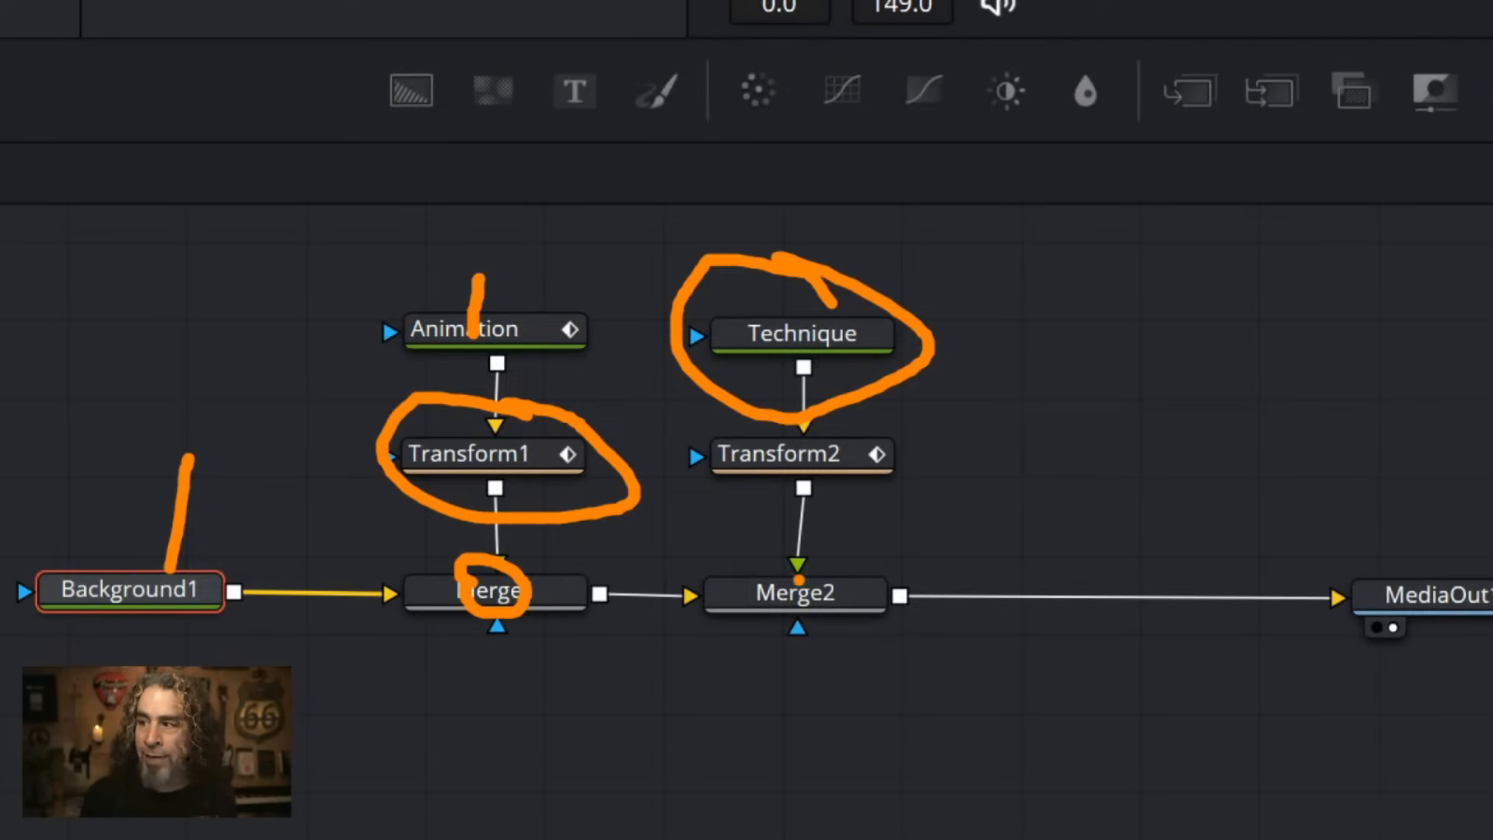
{"action": "mouse_move", "coordinate": [785, 561]}
{"action": "left_mouse_down"}
{"action": "mouse_move", "coordinate": [760, 591]}
{"action": "mouse_move", "coordinate": [813, 556]}
{"action": "left_mouse_up"}
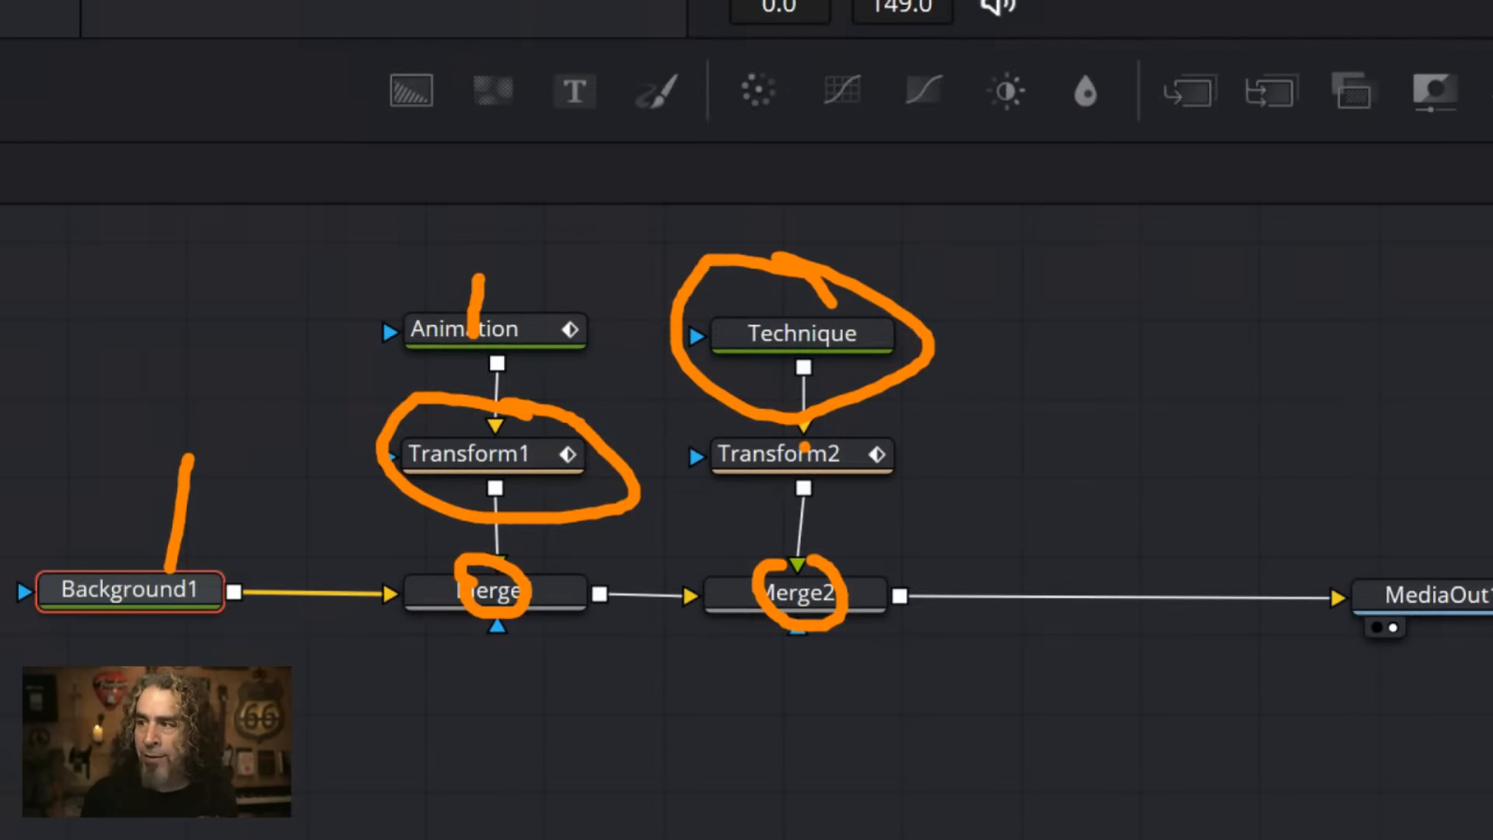
{"action": "mouse_move", "coordinate": [804, 448]}
{"action": "left_mouse_down"}
{"action": "mouse_move", "coordinate": [762, 455]}
{"action": "mouse_move", "coordinate": [833, 464]}
{"action": "mouse_move", "coordinate": [813, 430]}
{"action": "left_mouse_up"}
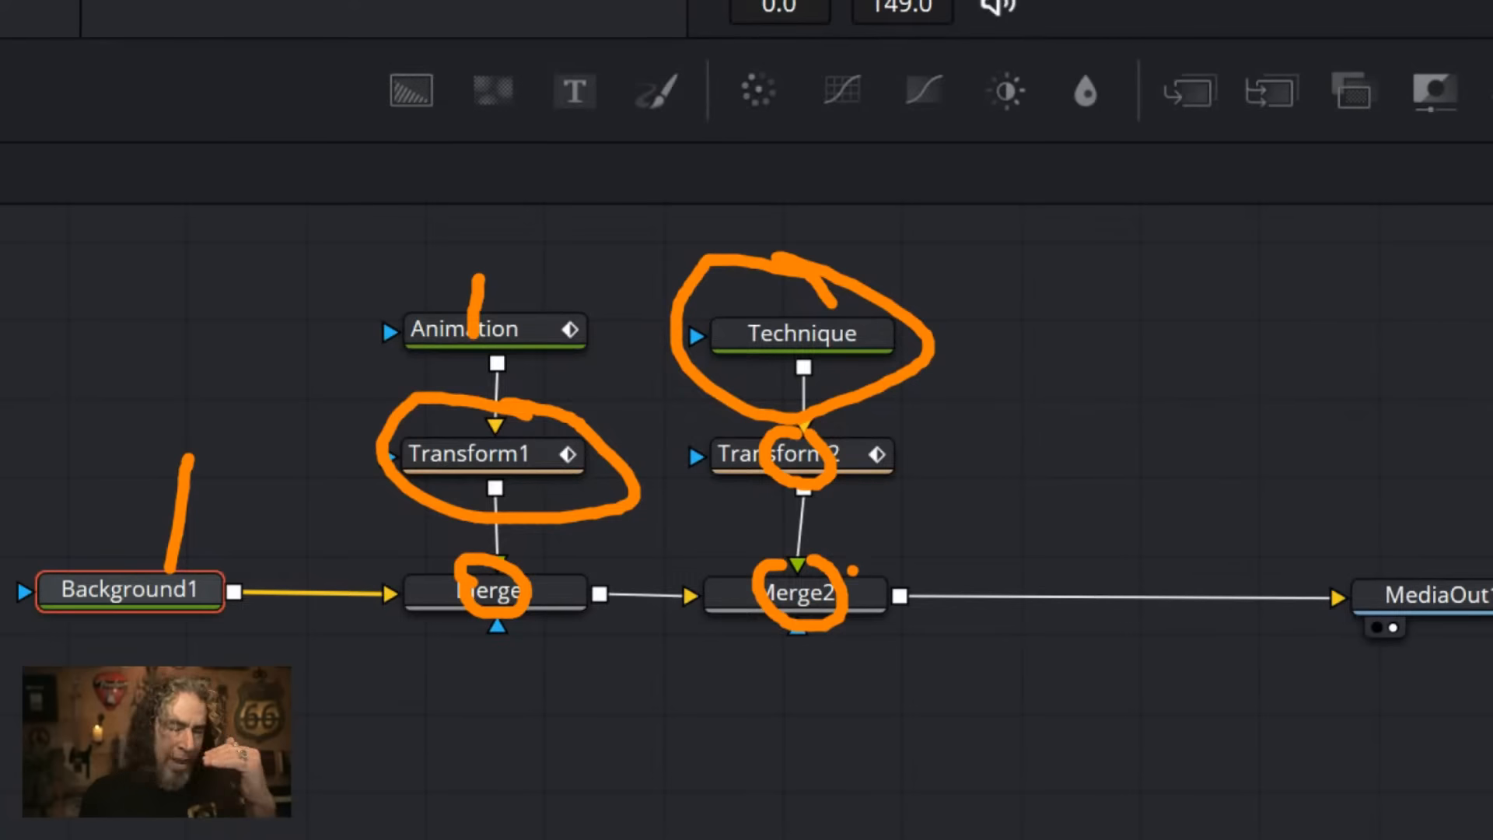
{"action": "mouse_move", "coordinate": [879, 586]}
{"action": "left_mouse_down"}
{"action": "mouse_move", "coordinate": [1106, 606]}
{"action": "mouse_move", "coordinate": [1381, 597]}
{"action": "mouse_move", "coordinate": [1282, 579]}
{"action": "left_mouse_up"}
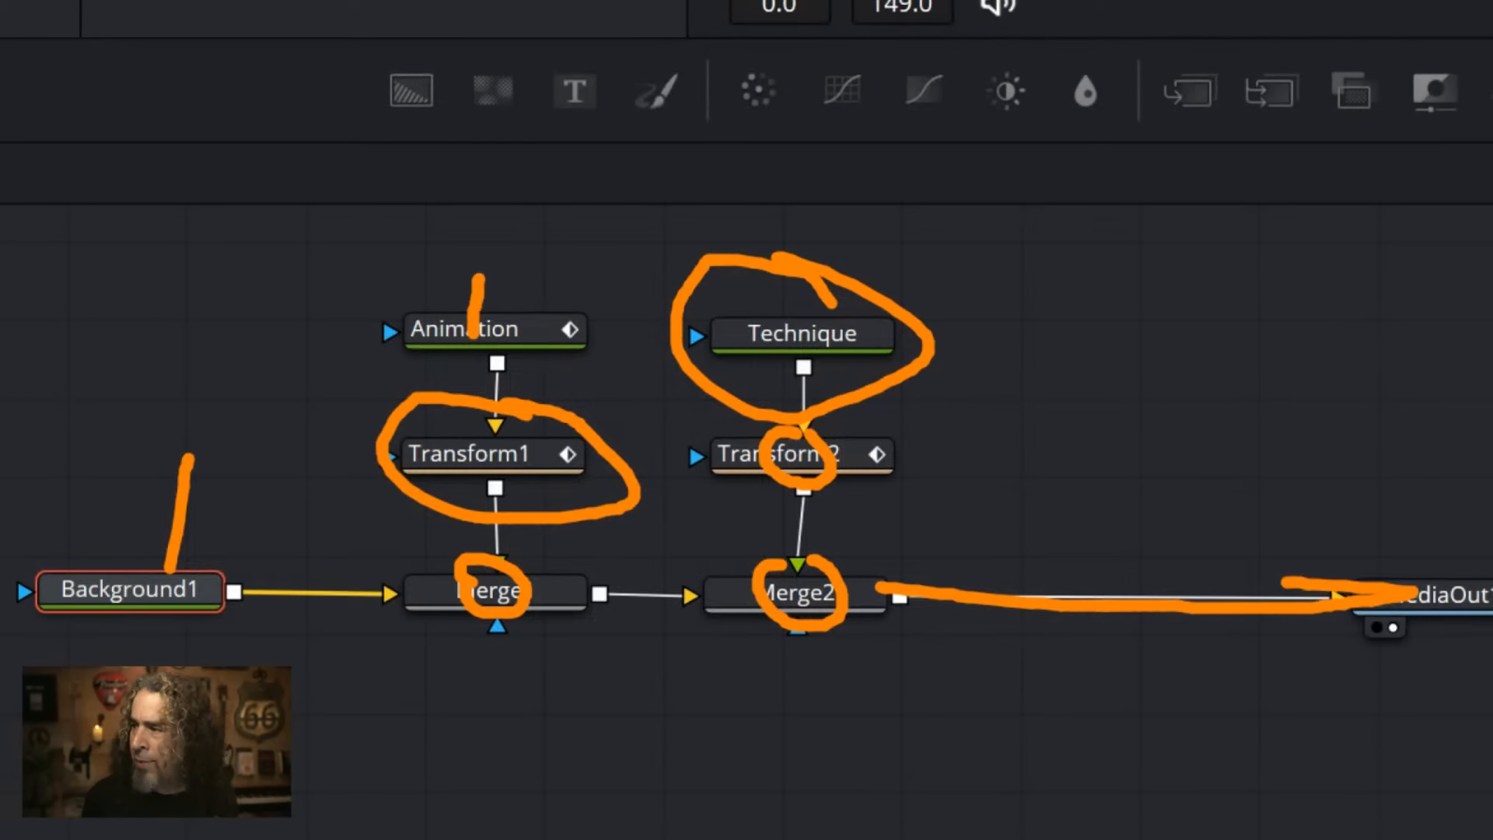
{"action": "left_click_drag", "start_coordinate": [156, 594], "coordinate": [989, 601]}
{"action": "left_click_drag", "start_coordinate": [161, 480], "coordinate": [177, 561]}
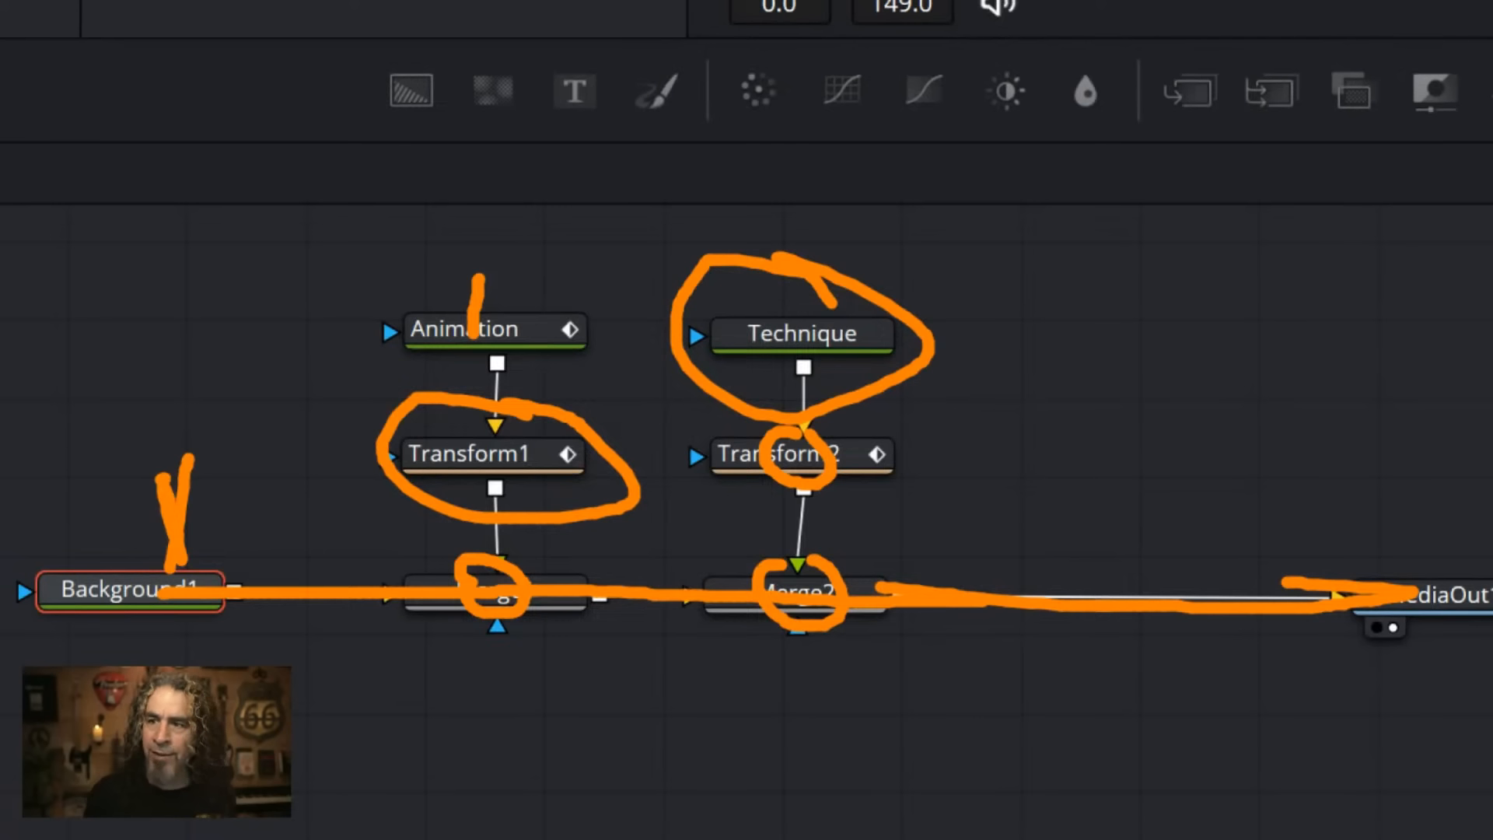
{"action": "left_click_drag", "start_coordinate": [562, 273], "coordinate": [546, 334]}
{"action": "left_click_drag", "start_coordinate": [537, 242], "coordinate": [547, 335]}
{"action": "left_click_drag", "start_coordinate": [842, 216], "coordinate": [845, 254]}
{"action": "mouse_move", "coordinate": [1359, 515]}
{"action": "left_mouse_down"}
{"action": "mouse_move", "coordinate": [1271, 598]}
{"action": "mouse_move", "coordinate": [1352, 537]}
{"action": "left_mouse_up"}
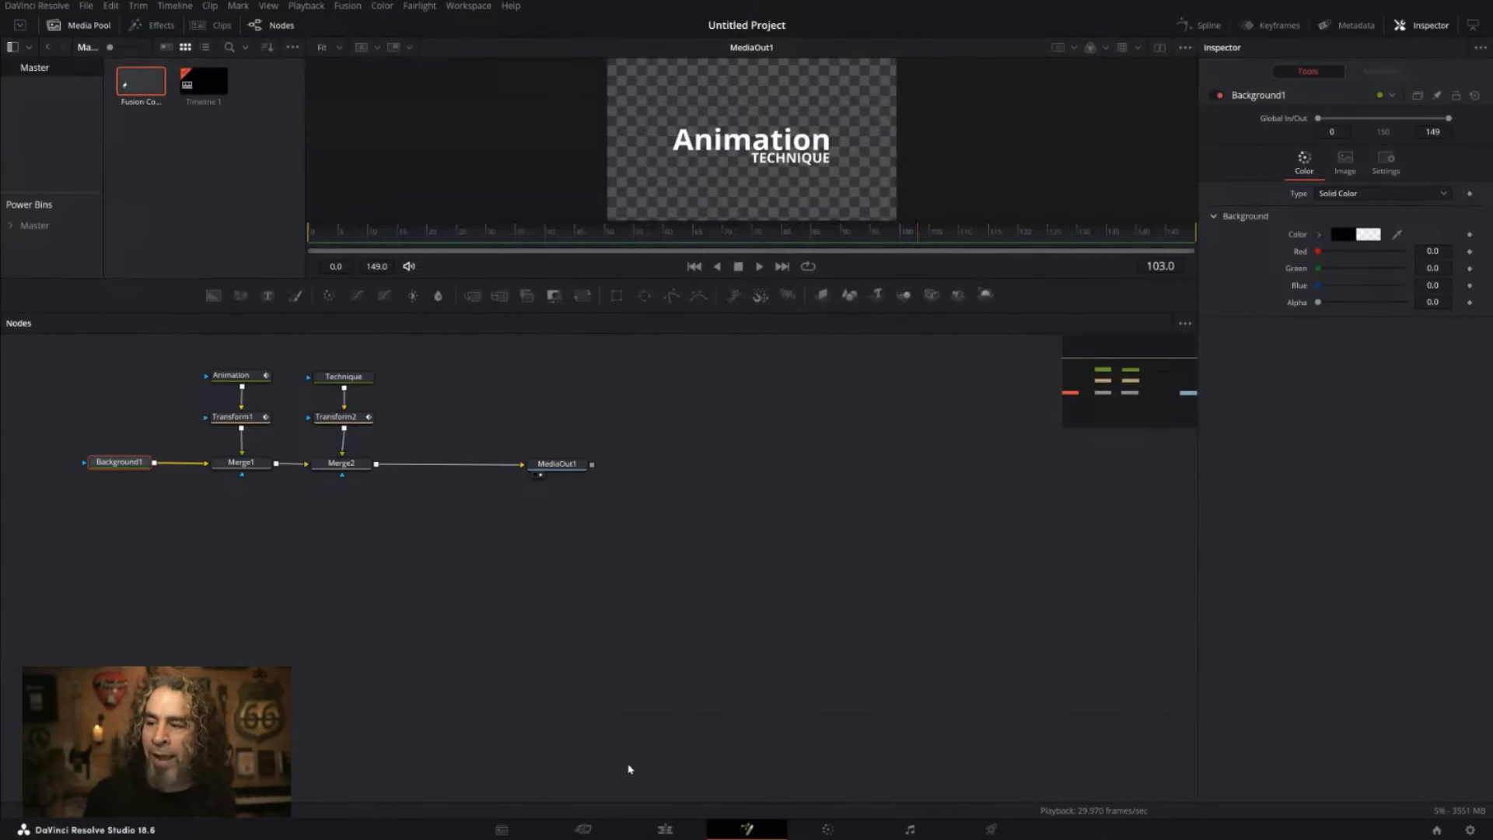
Go to the Edit page and play back the title animation from the start of Timeline 1.
{"action": "left_click", "coordinate": [665, 829]}
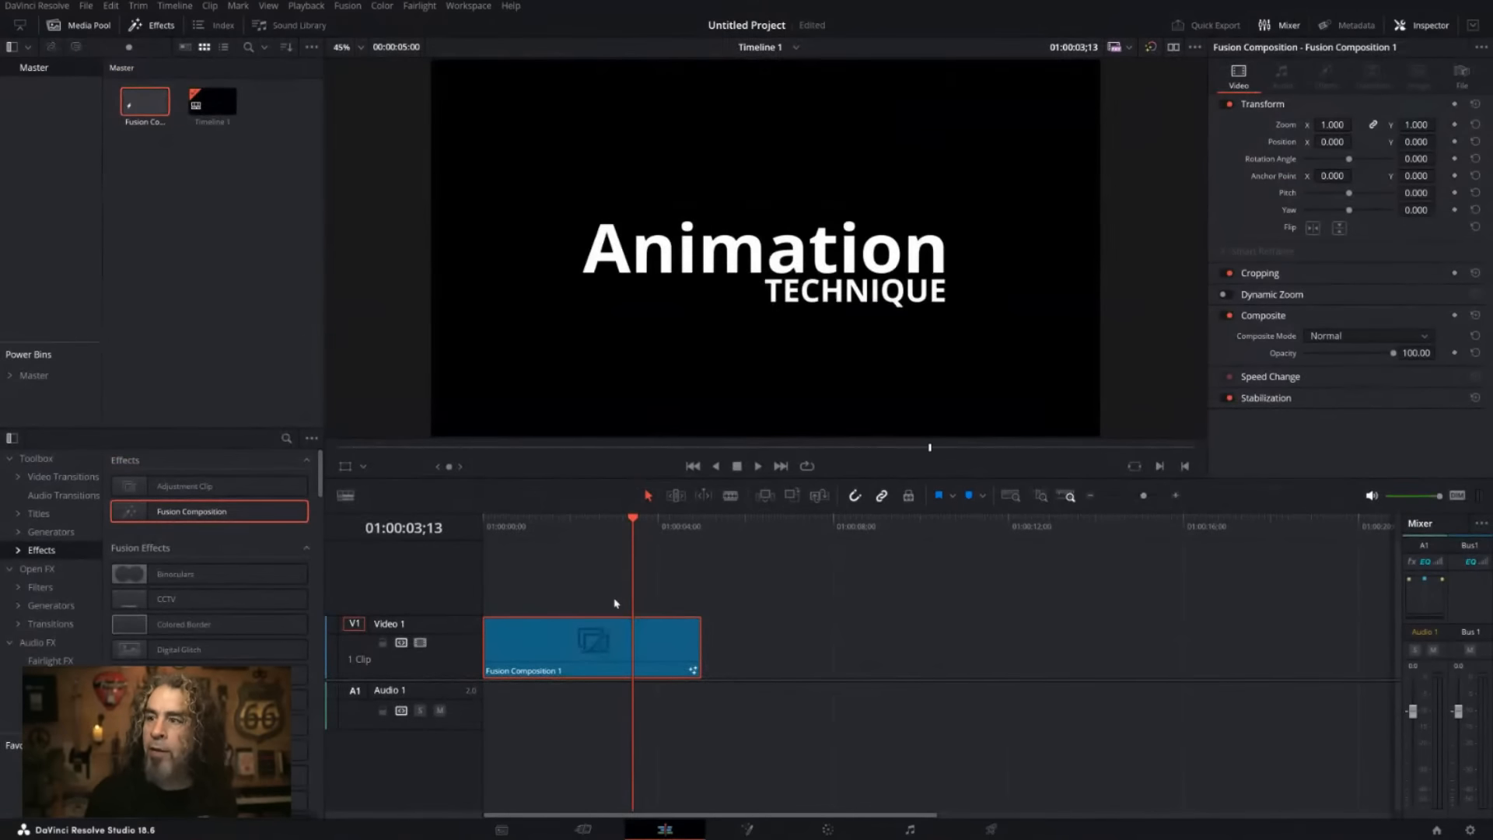
{"action": "left_click_drag", "start_coordinate": [634, 533], "coordinate": [438, 526]}
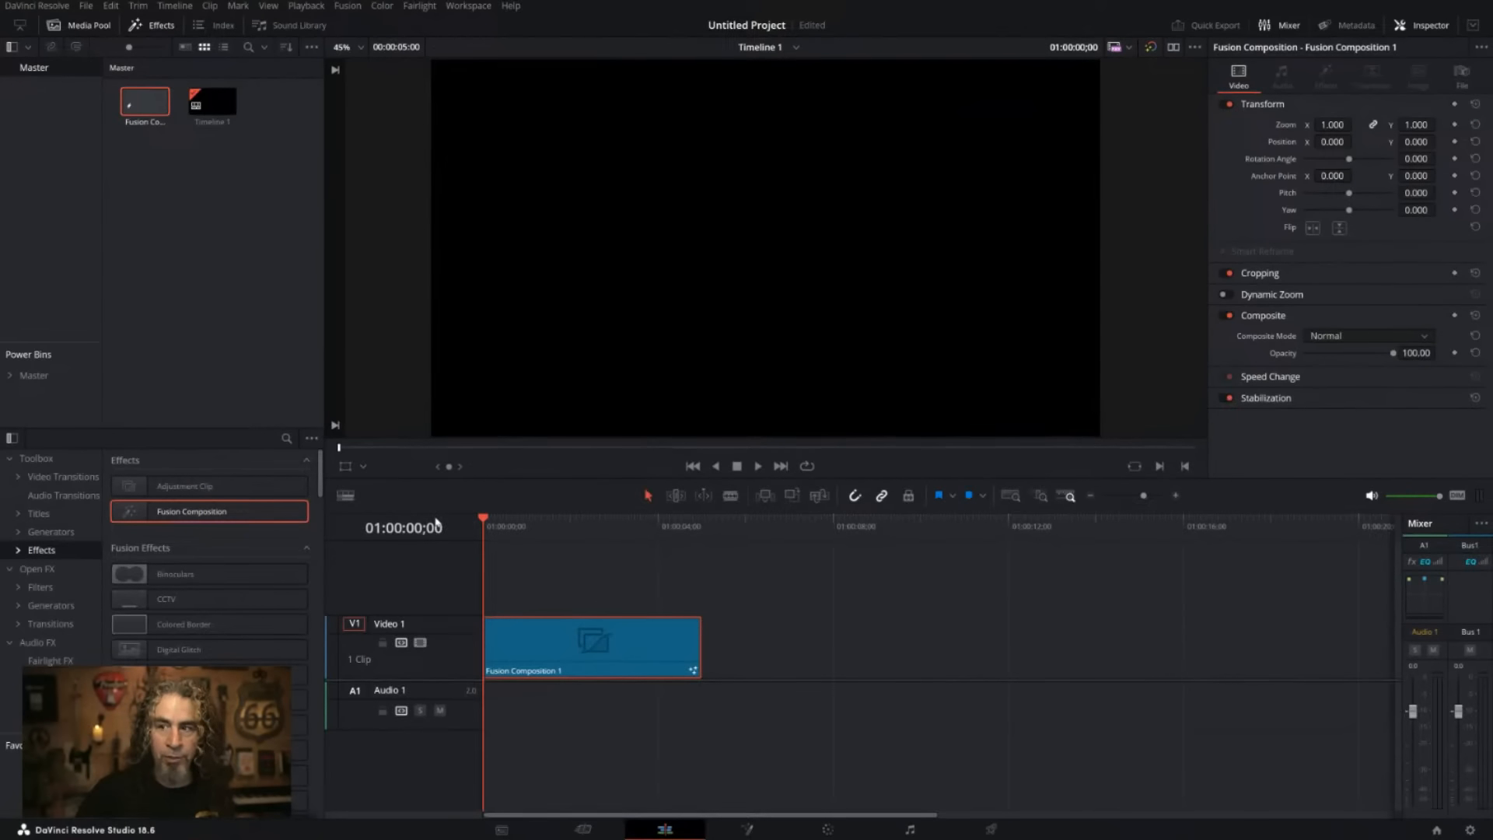
{"action": "key", "text": "space"}
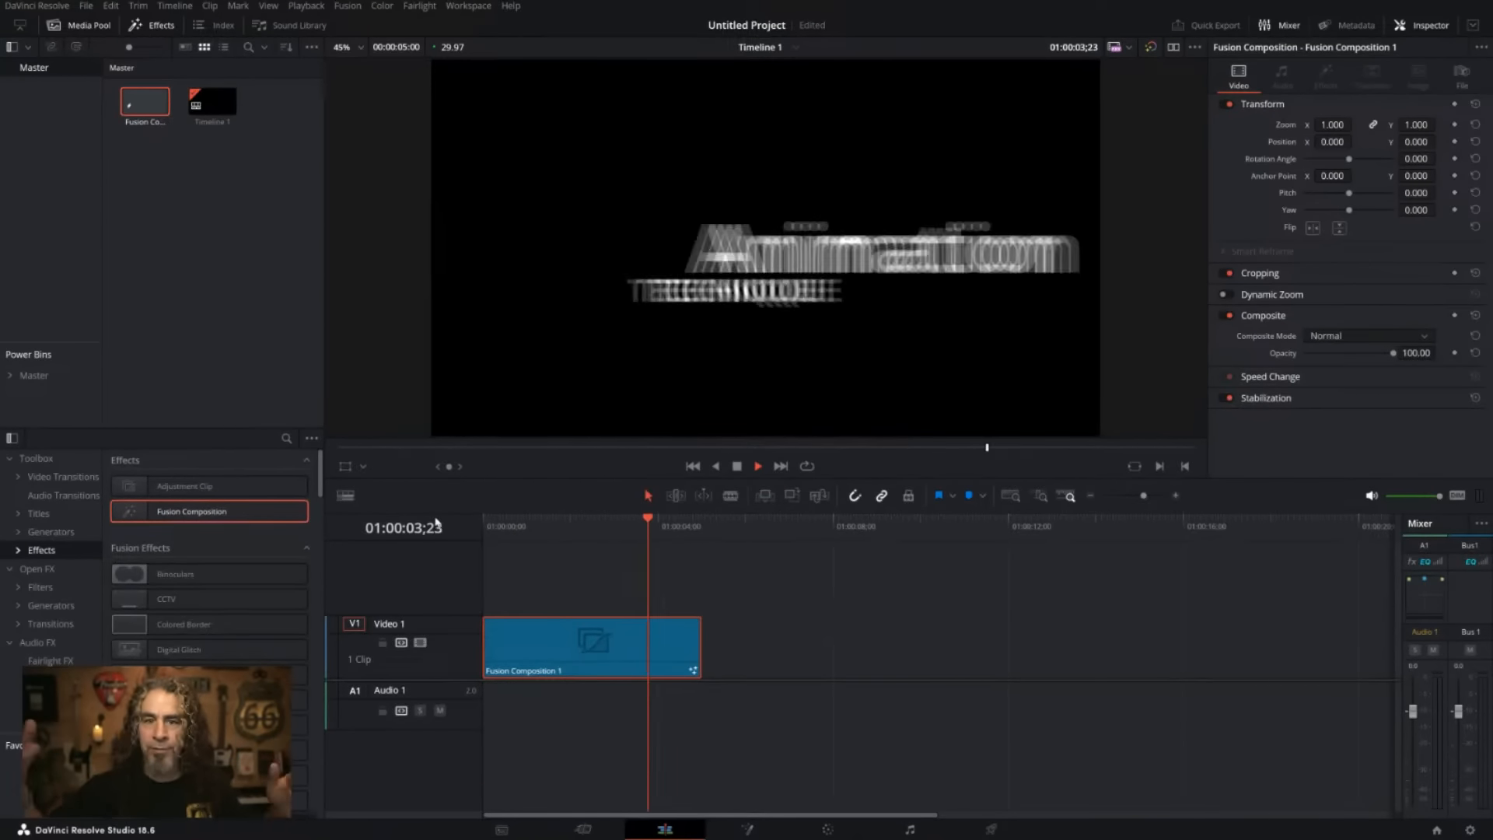
{"action": "key", "text": "space"}
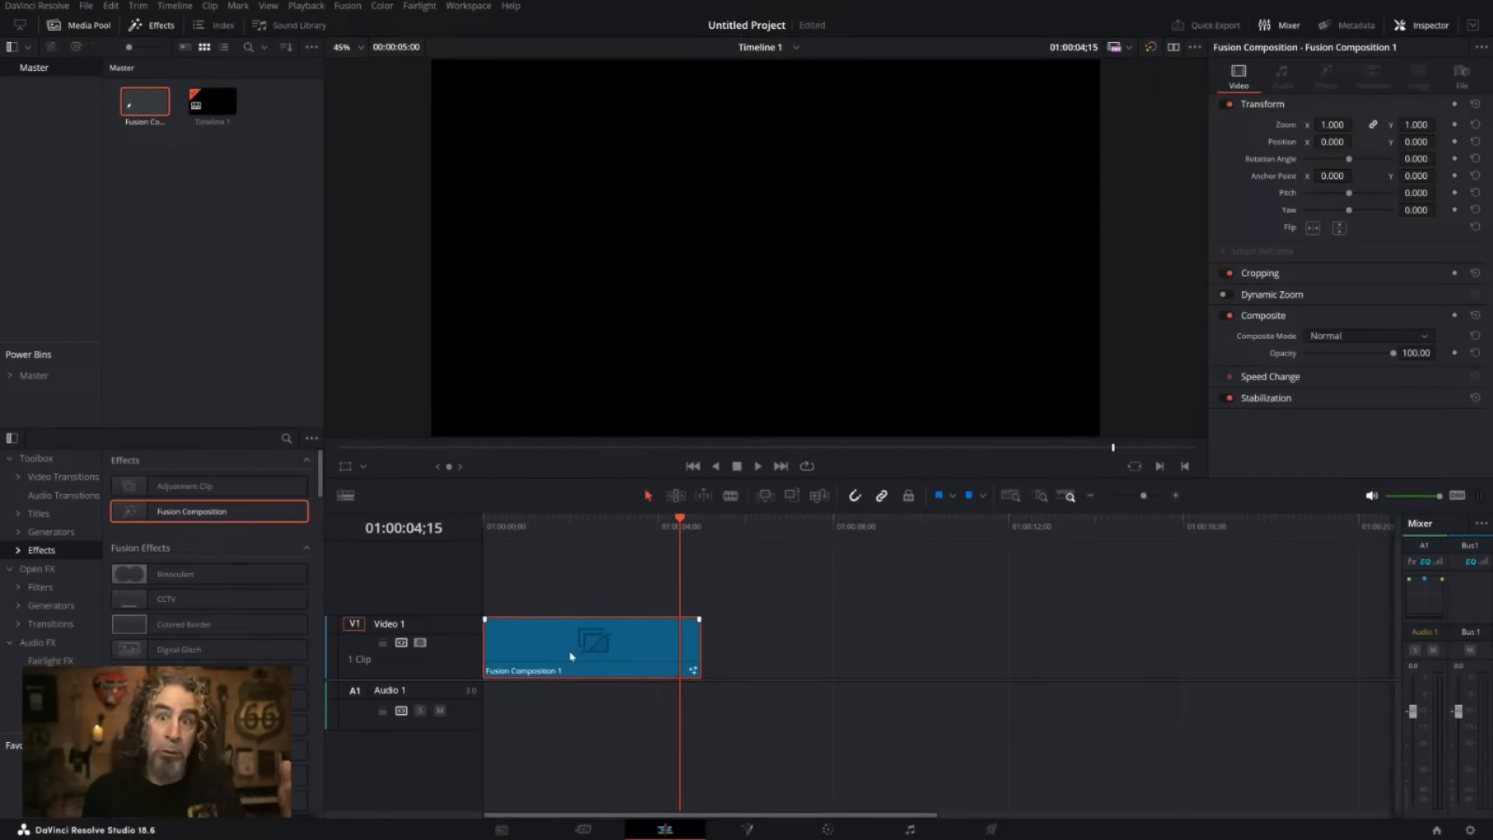
Move the Fusion Composition clip up to Video 2 and import Stream.jpg from the Downloads folder into the media pool.
{"action": "left_click_drag", "start_coordinate": [569, 654], "coordinate": [567, 607]}
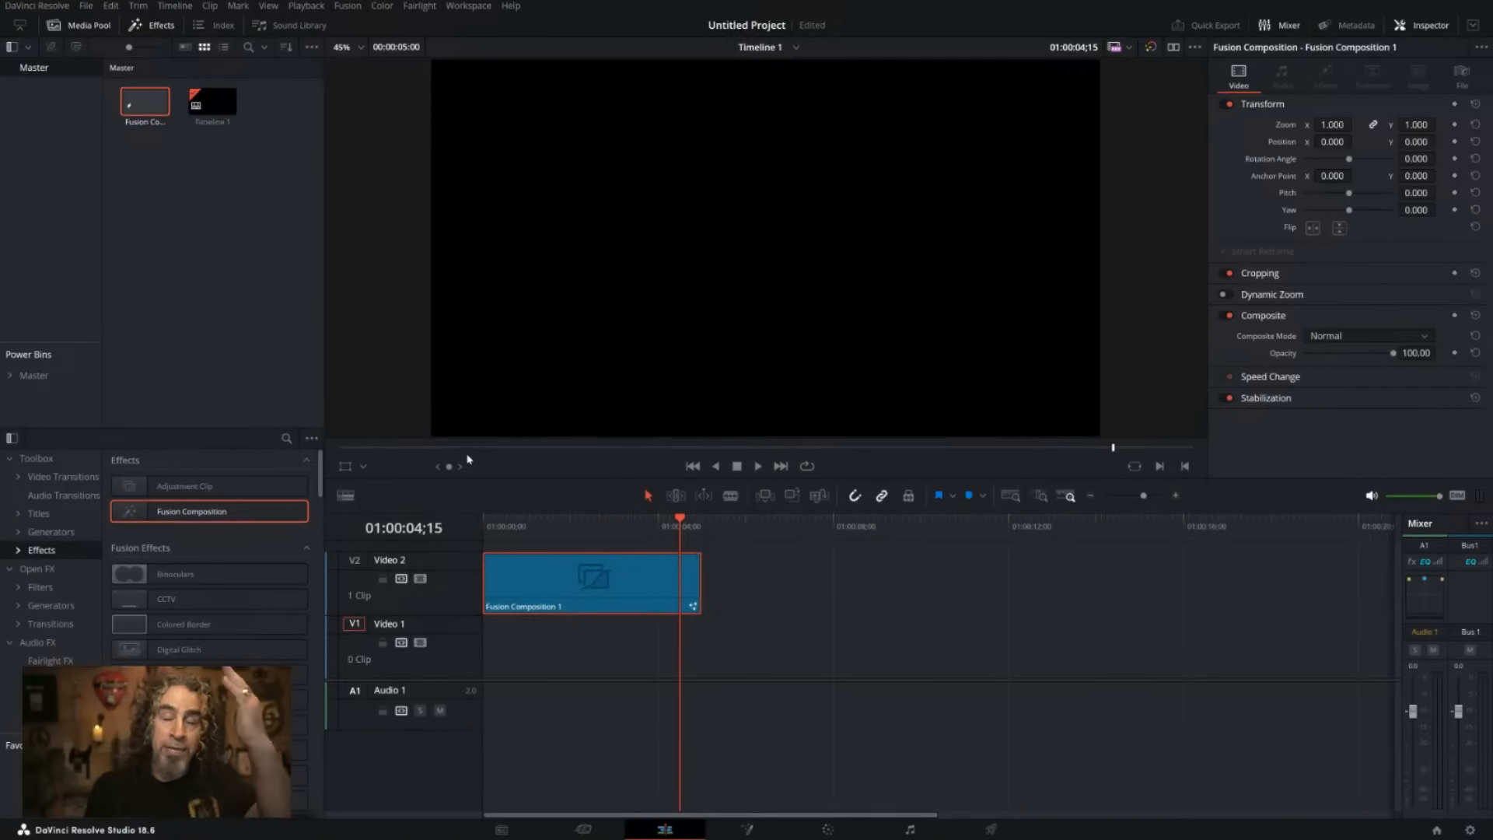
{"action": "right_click", "coordinate": [153, 220]}
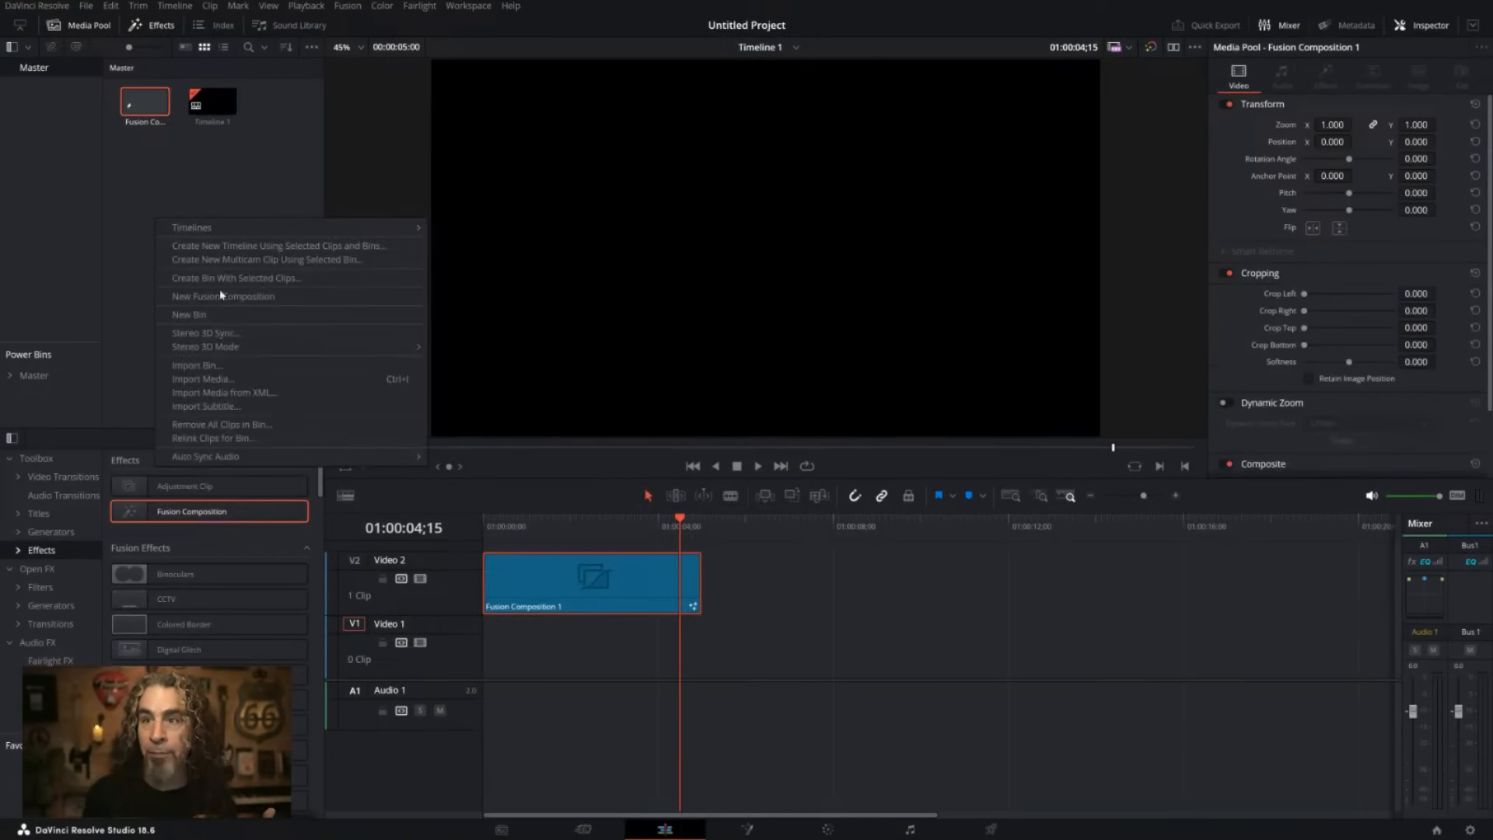
{"action": "left_click", "coordinate": [252, 382]}
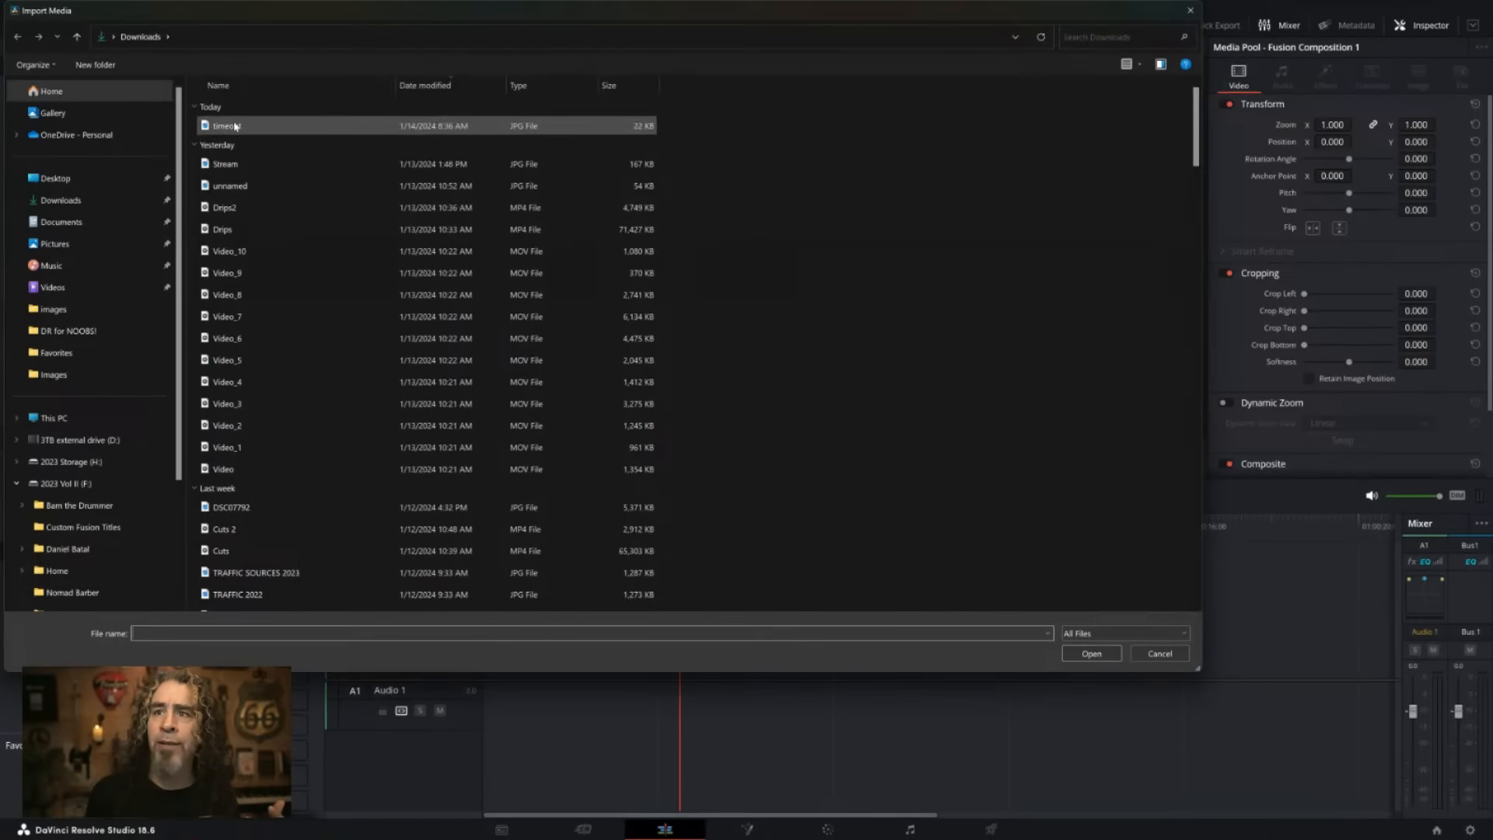
{"action": "double_click", "coordinate": [233, 165]}
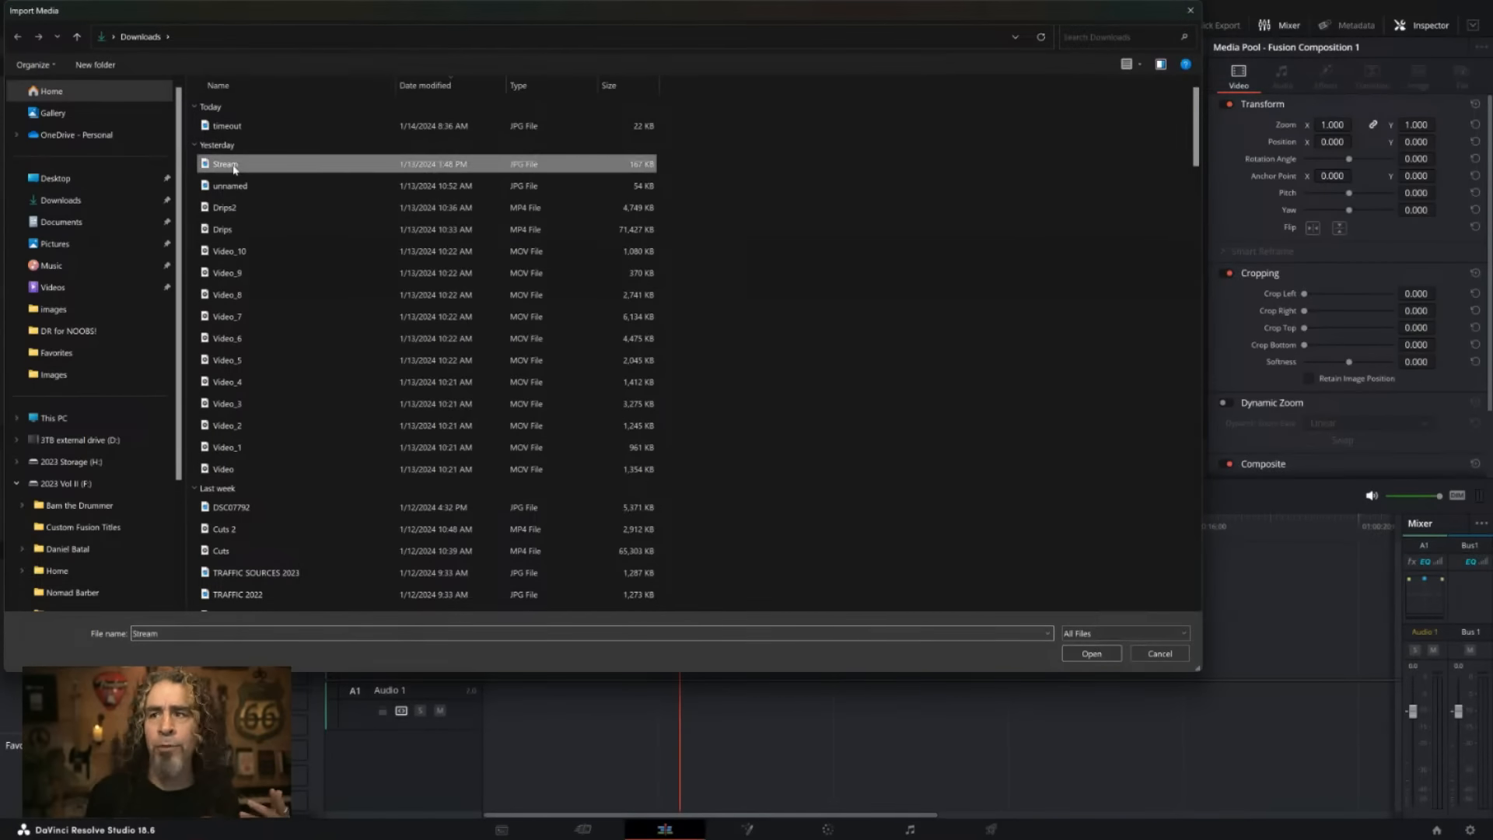
{"action": "left_click", "coordinate": [227, 109]}
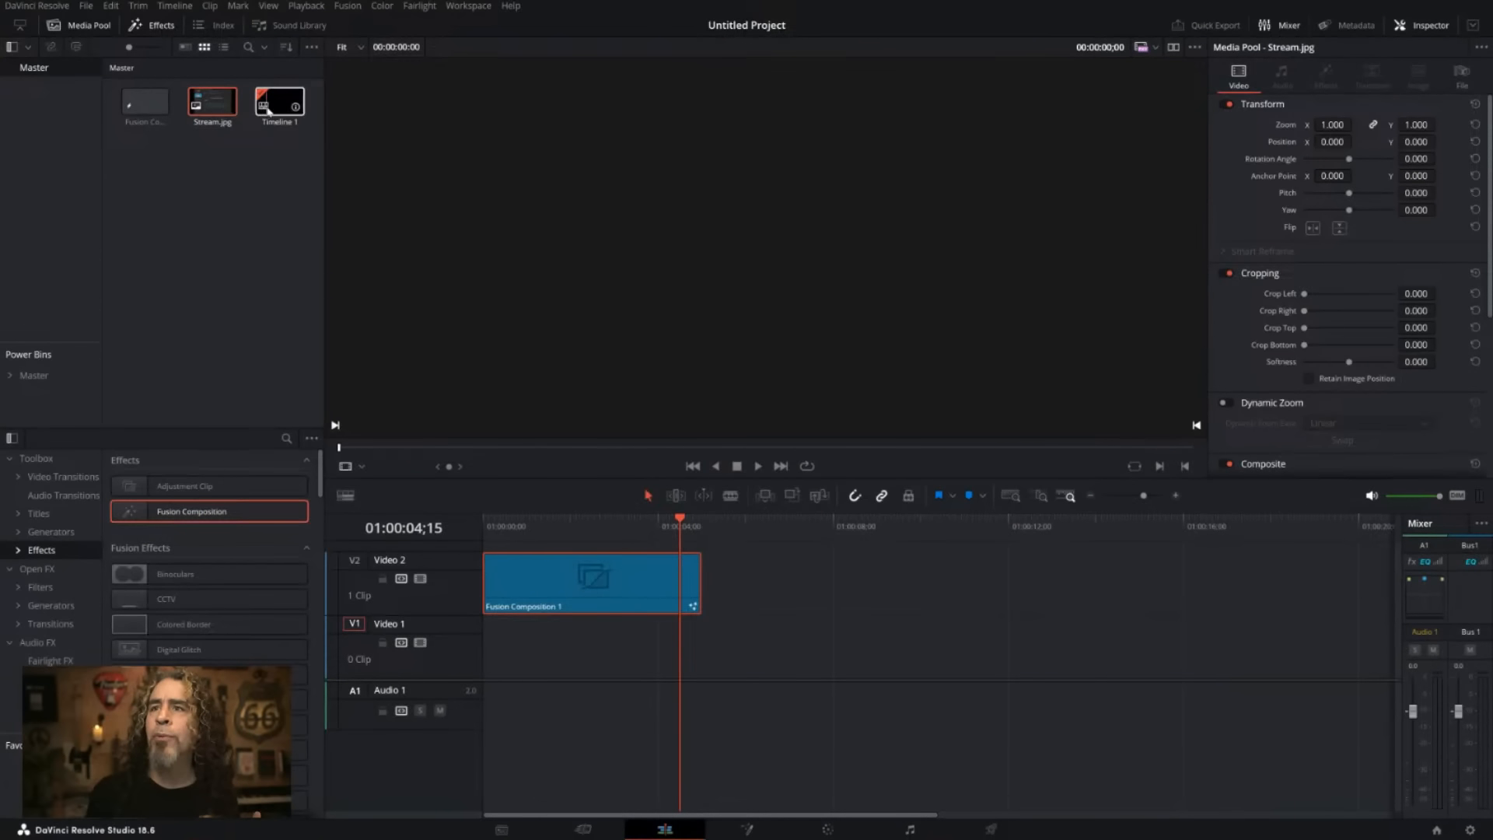
Preview Stream.jpg, place it on Video 1 beneath the Fusion Composition clip, and return the playhead to the timeline start.
{"action": "double_click", "coordinate": [211, 100]}
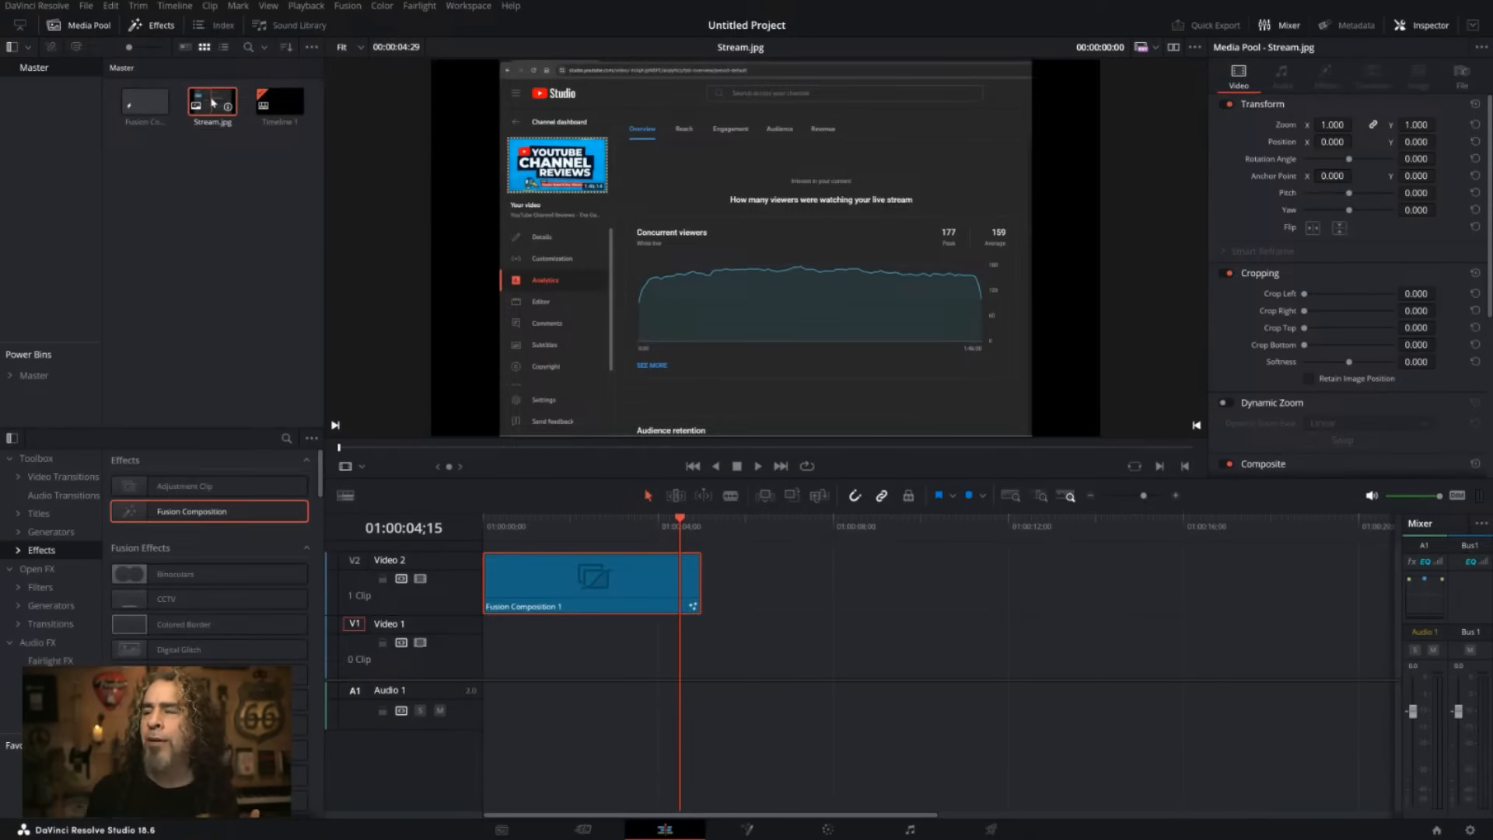
{"action": "left_click_drag", "start_coordinate": [217, 105], "coordinate": [476, 653]}
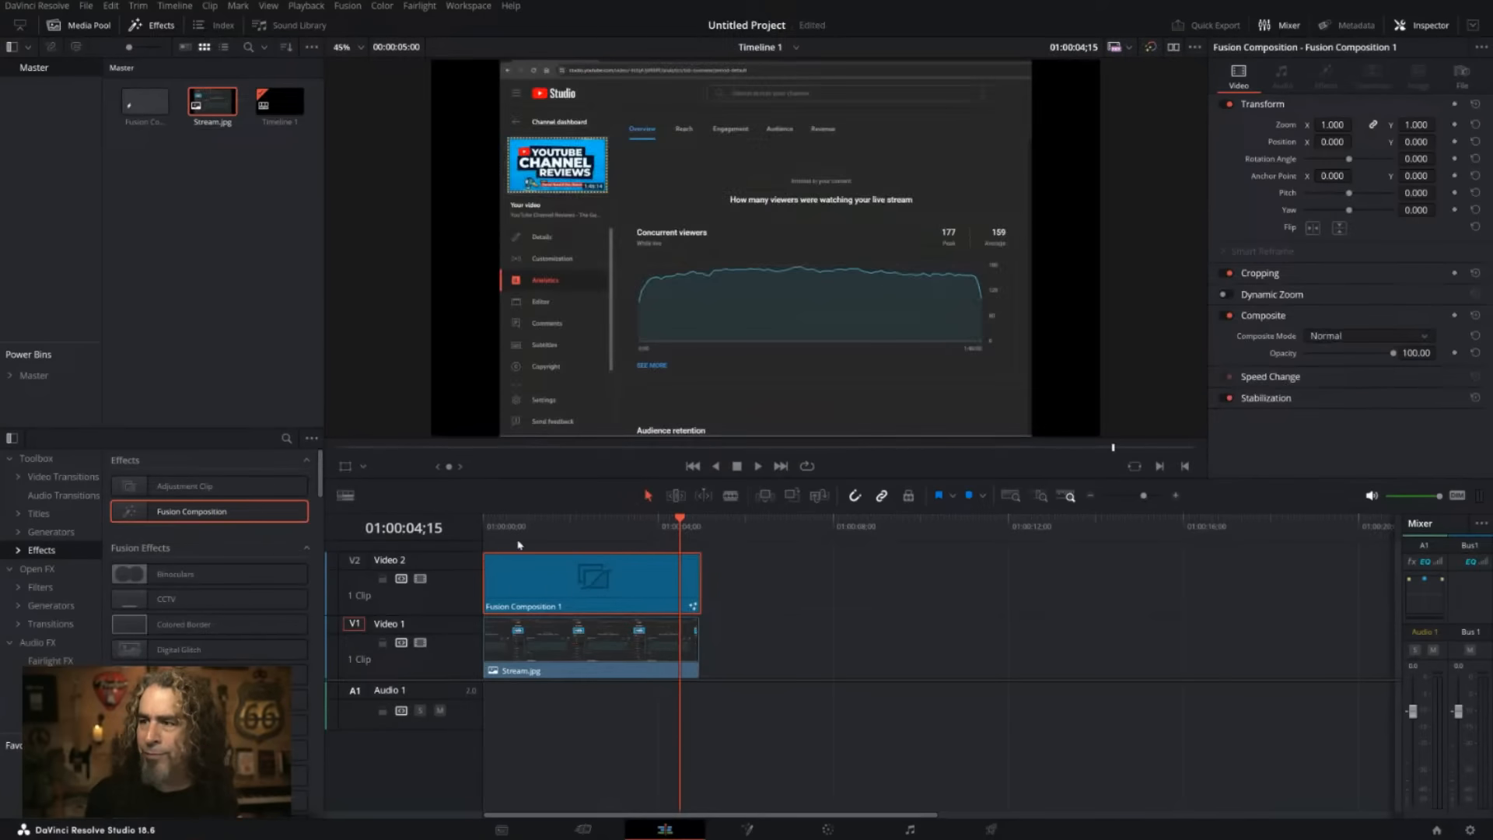
{"action": "left_click_drag", "start_coordinate": [515, 527], "coordinate": [491, 525]}
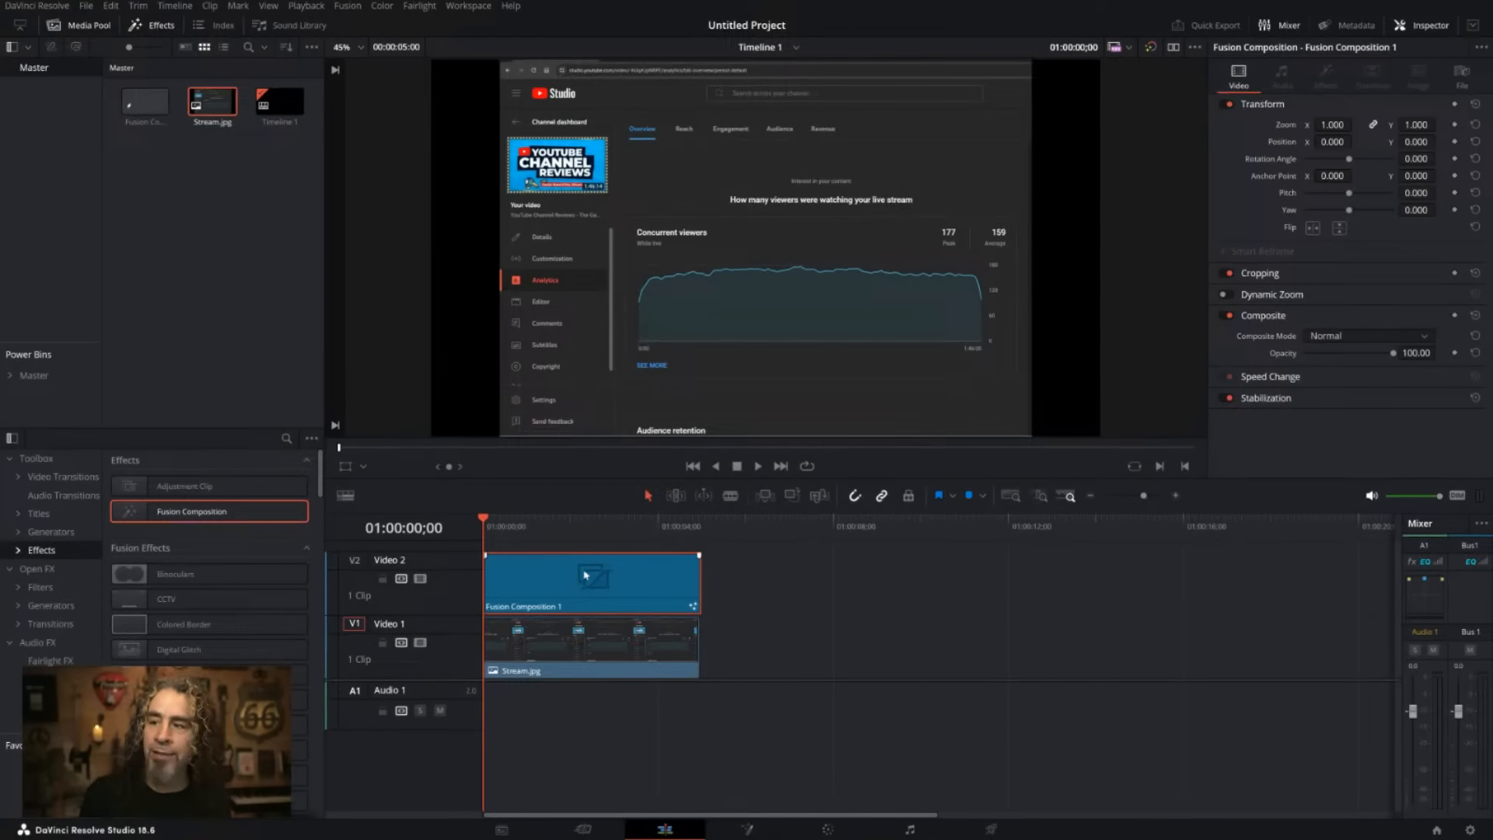
{"action": "left_click", "coordinate": [574, 664]}
{"action": "key", "text": "Delete"}
{"action": "left_click", "coordinate": [574, 587]}
{"action": "key", "text": "Delete"}
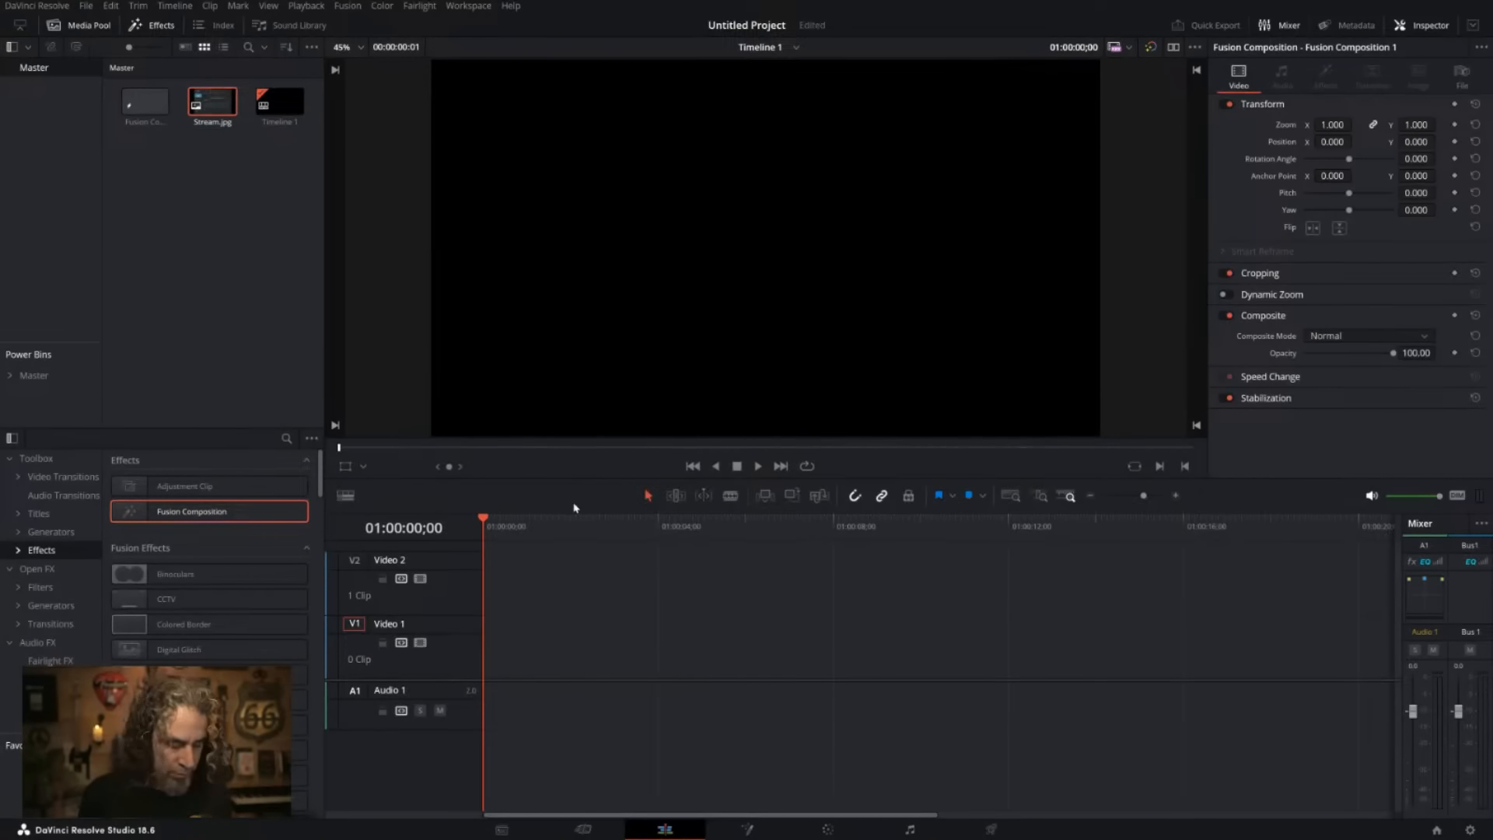
{"action": "key", "text": "ctrl+z"}
{"action": "key", "text": "ctrl+z"}
Delete the Stream.jpg clip from Video 1 and import C0004.MP4 from the Video folder in Storyblocks 4 on the Desktop.
{"action": "left_click", "coordinate": [676, 662]}
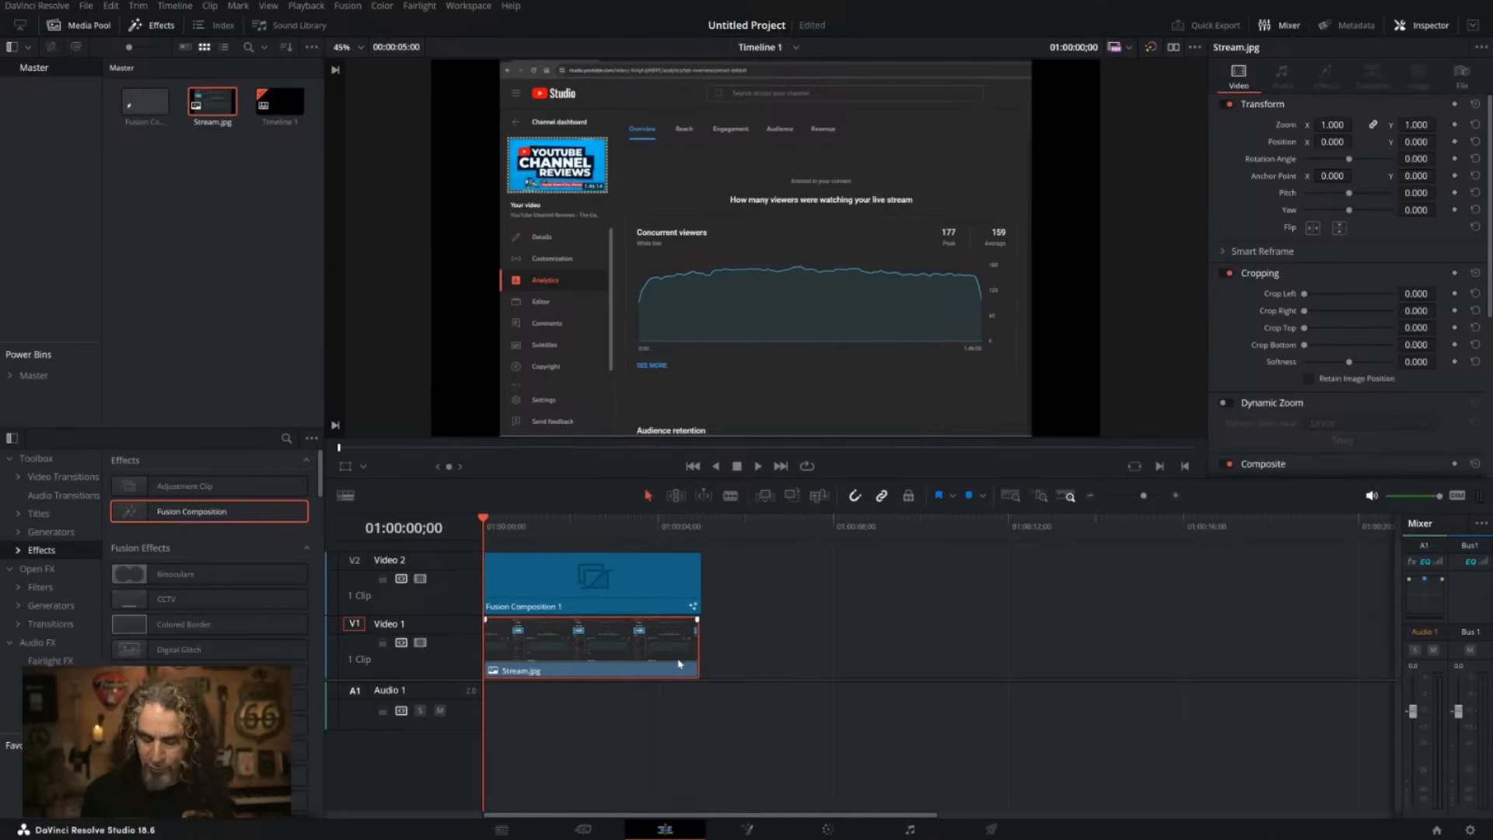
{"action": "key", "text": "Delete"}
{"action": "right_click", "coordinate": [185, 205]}
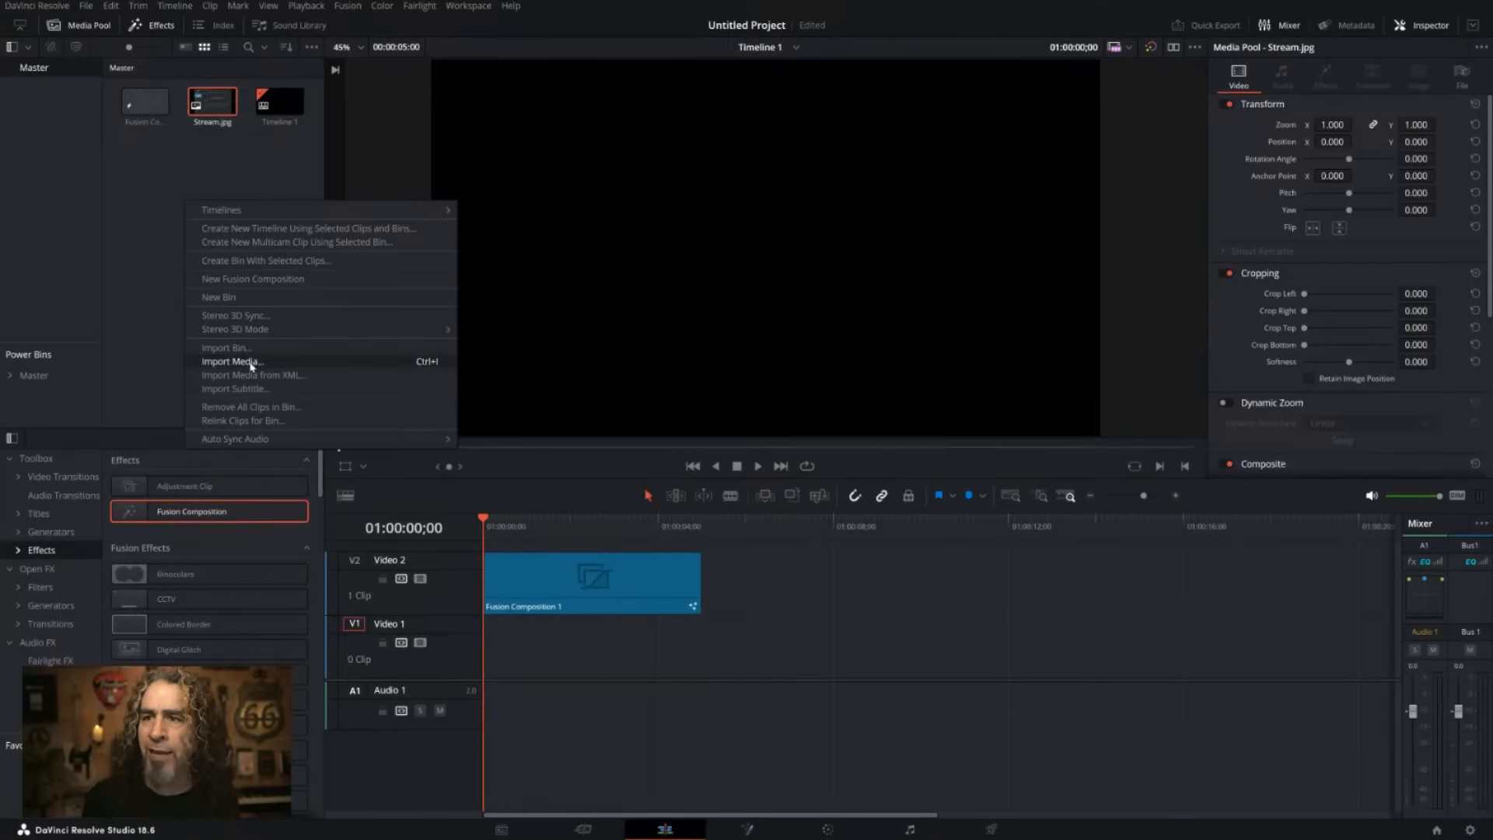
{"action": "left_click", "coordinate": [253, 362]}
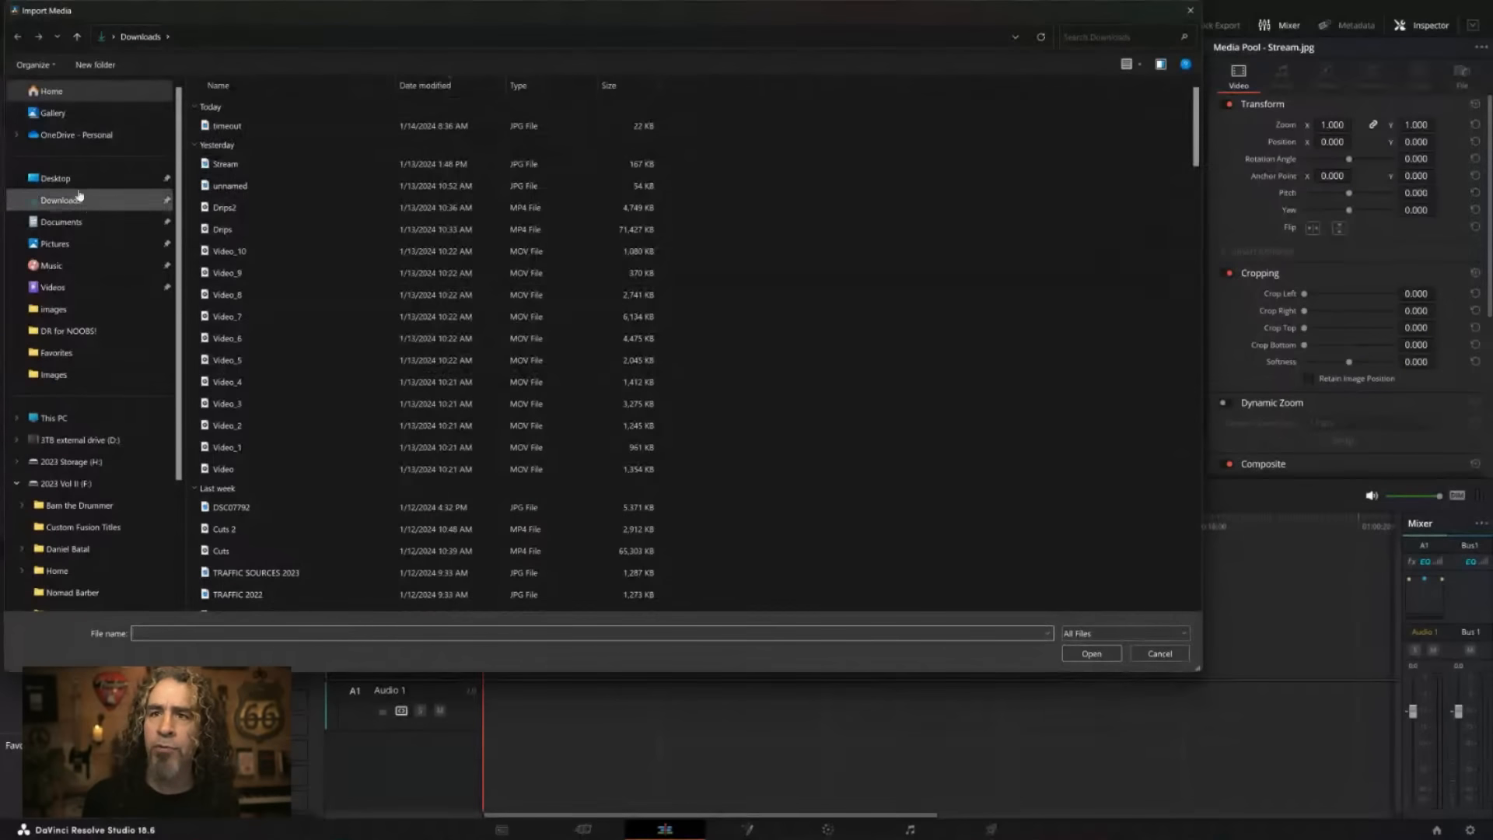
{"action": "left_click", "coordinate": [70, 178]}
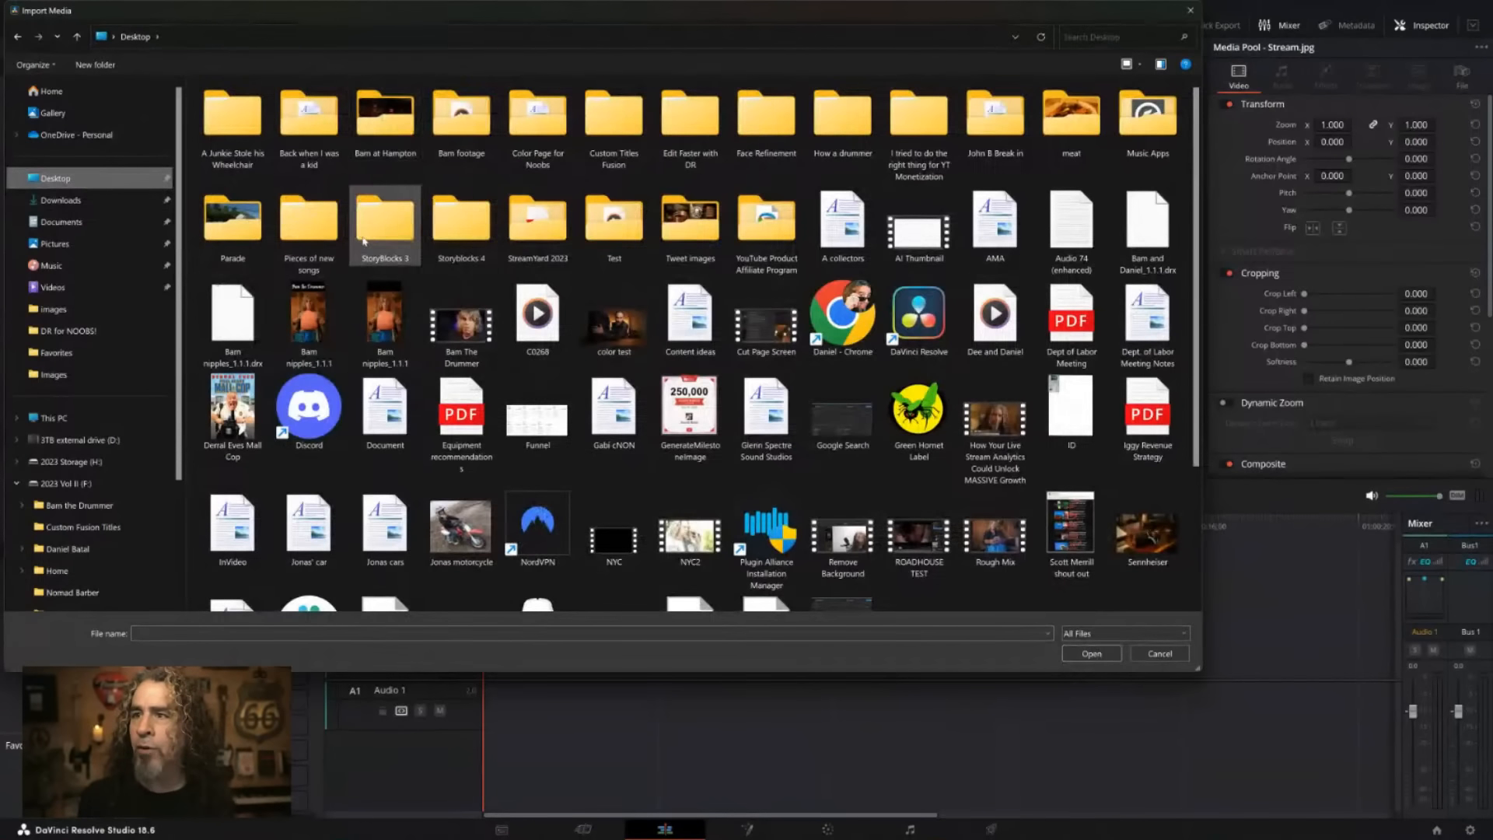
{"action": "double_click", "coordinate": [455, 227]}
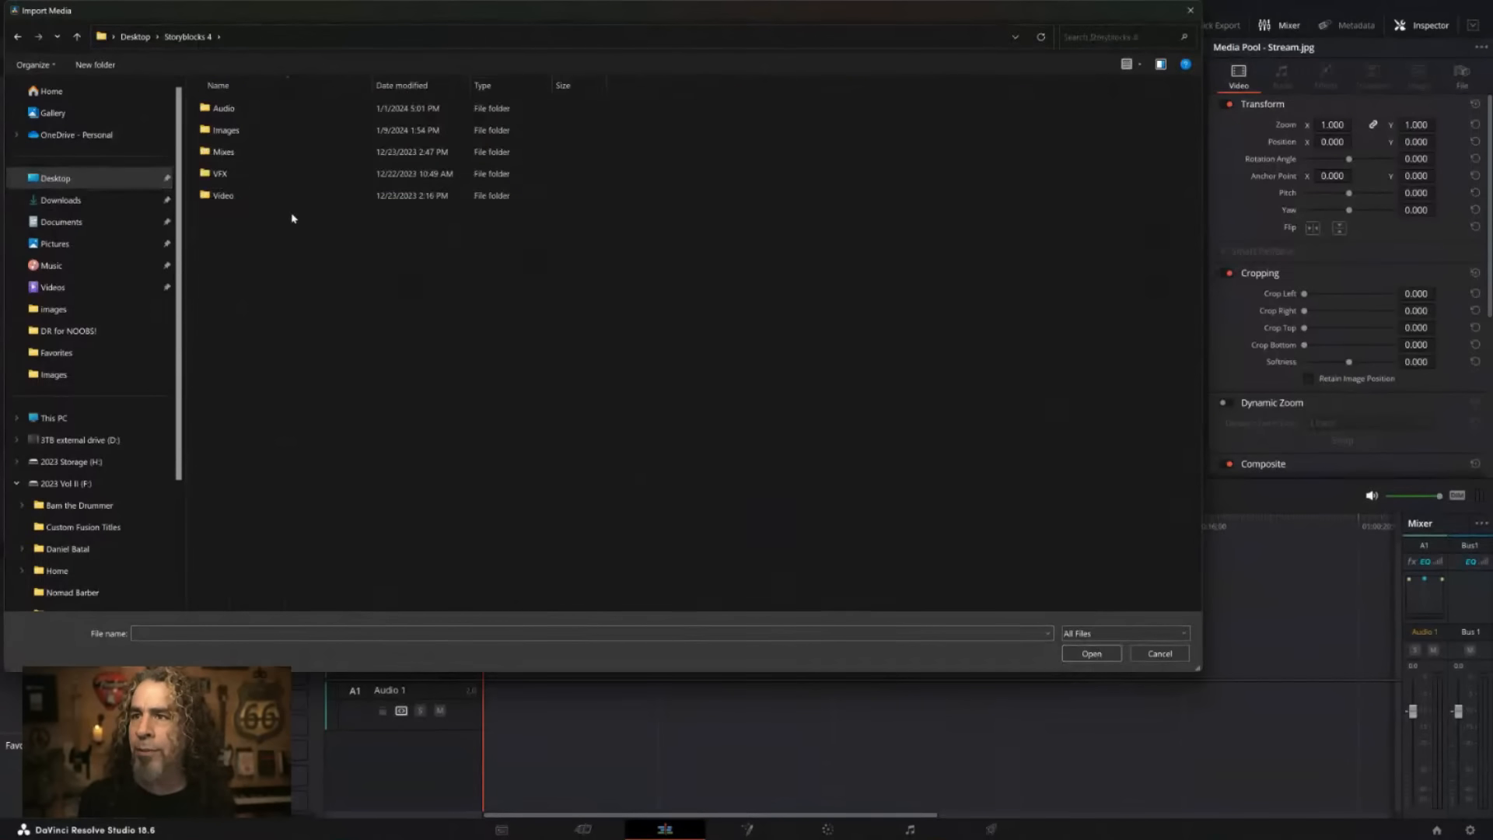
{"action": "double_click", "coordinate": [249, 196]}
{"action": "double_click", "coordinate": [326, 134]}
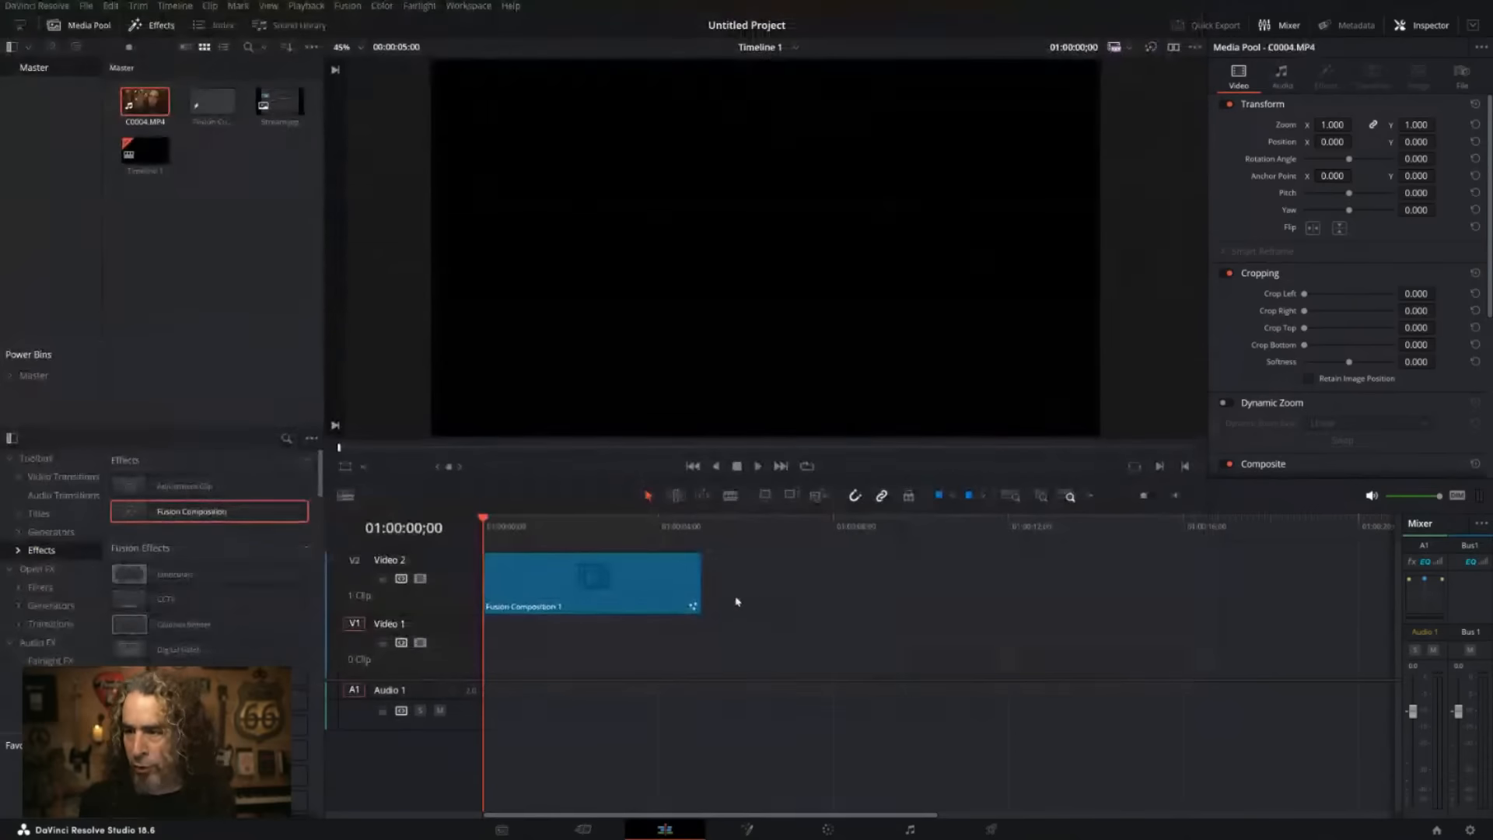
Place C0004.MP4 at the start of Video 1 and move the Fusion Composition clip to start about 5 seconds in.
{"action": "left_click_drag", "start_coordinate": [159, 114], "coordinate": [544, 637]}
{"action": "left_click_drag", "start_coordinate": [655, 589], "coordinate": [870, 591]}
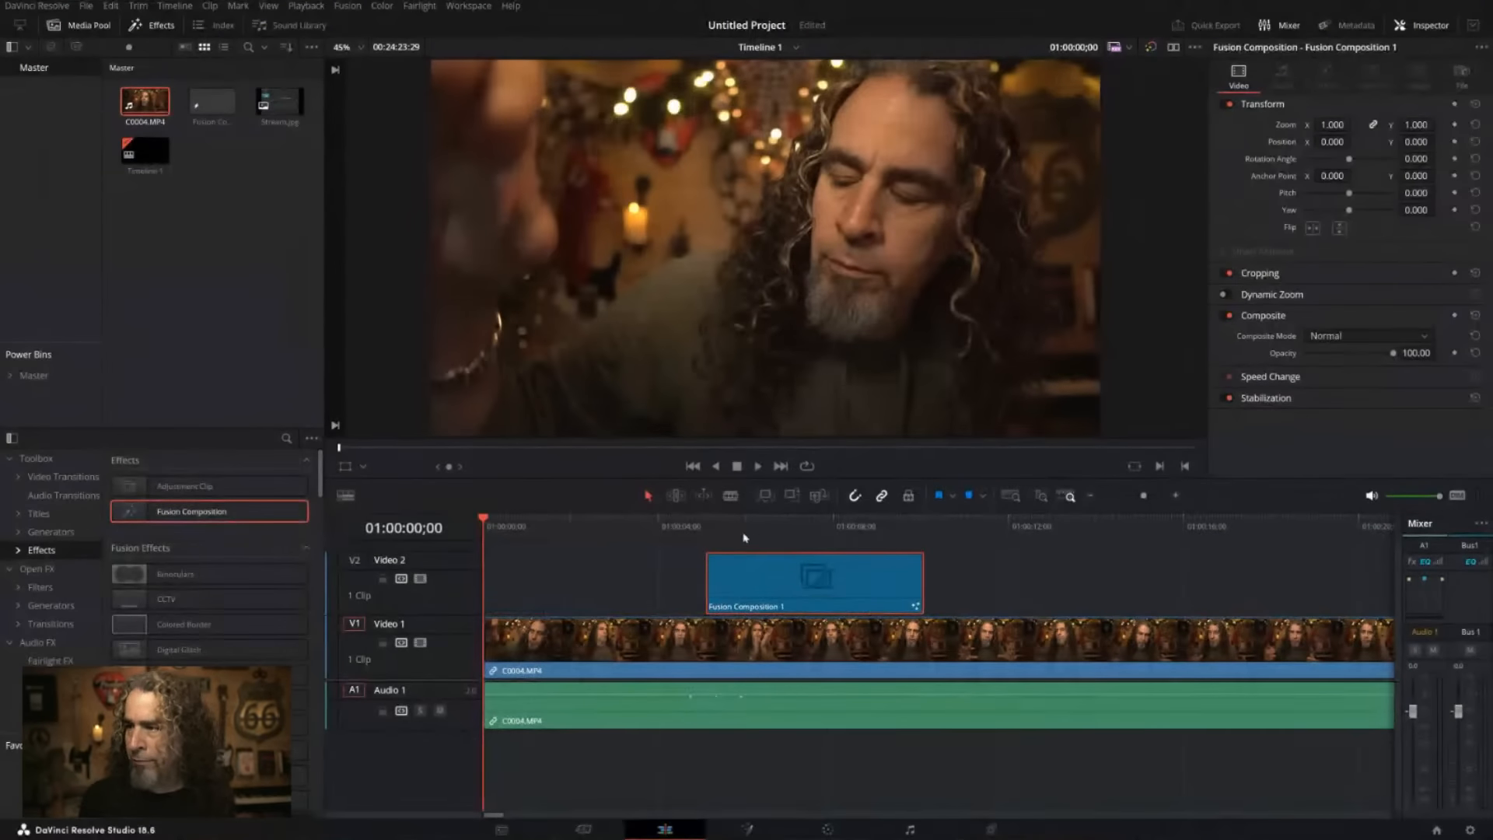
Play the title over the footage, and sample the footage around 12 and 15 seconds to find a better title position.
{"action": "left_click", "coordinate": [707, 525]}
{"action": "key", "text": "space"}
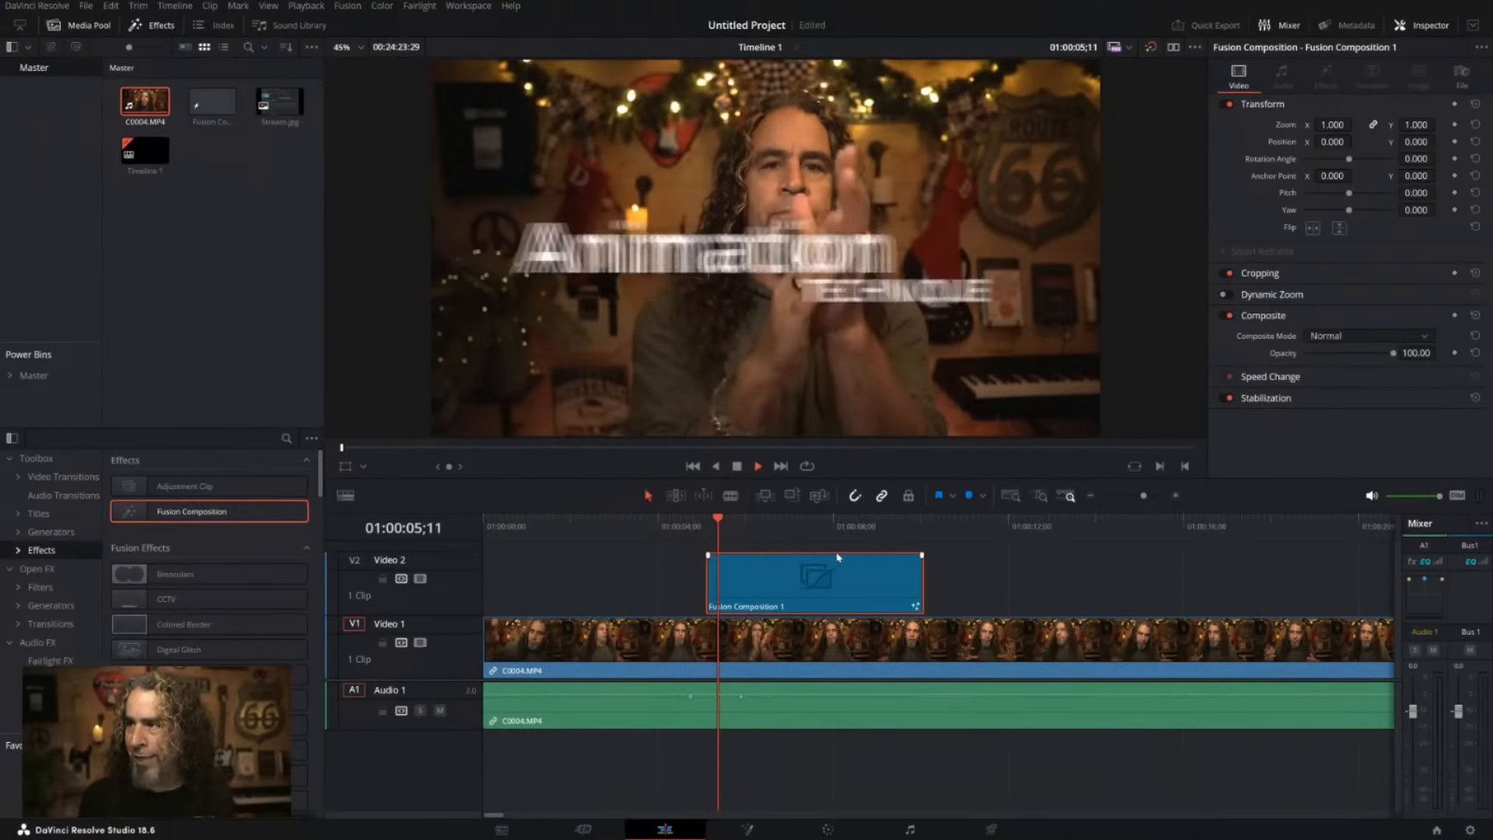
{"action": "left_click", "coordinate": [1040, 527]}
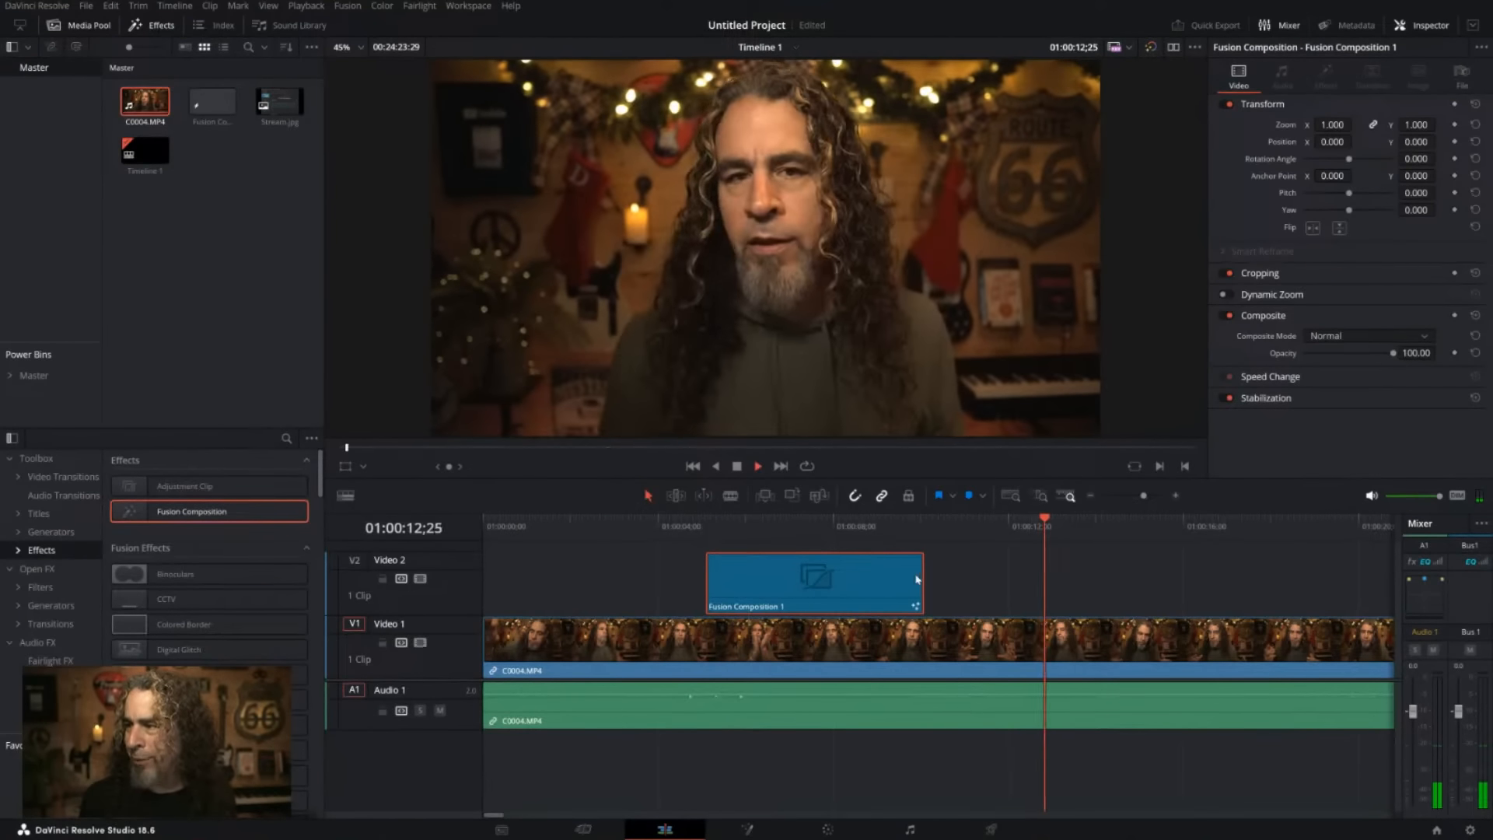
{"action": "key", "text": "space"}
{"action": "left_click", "coordinate": [1147, 530]}
{"action": "key", "text": "space"}
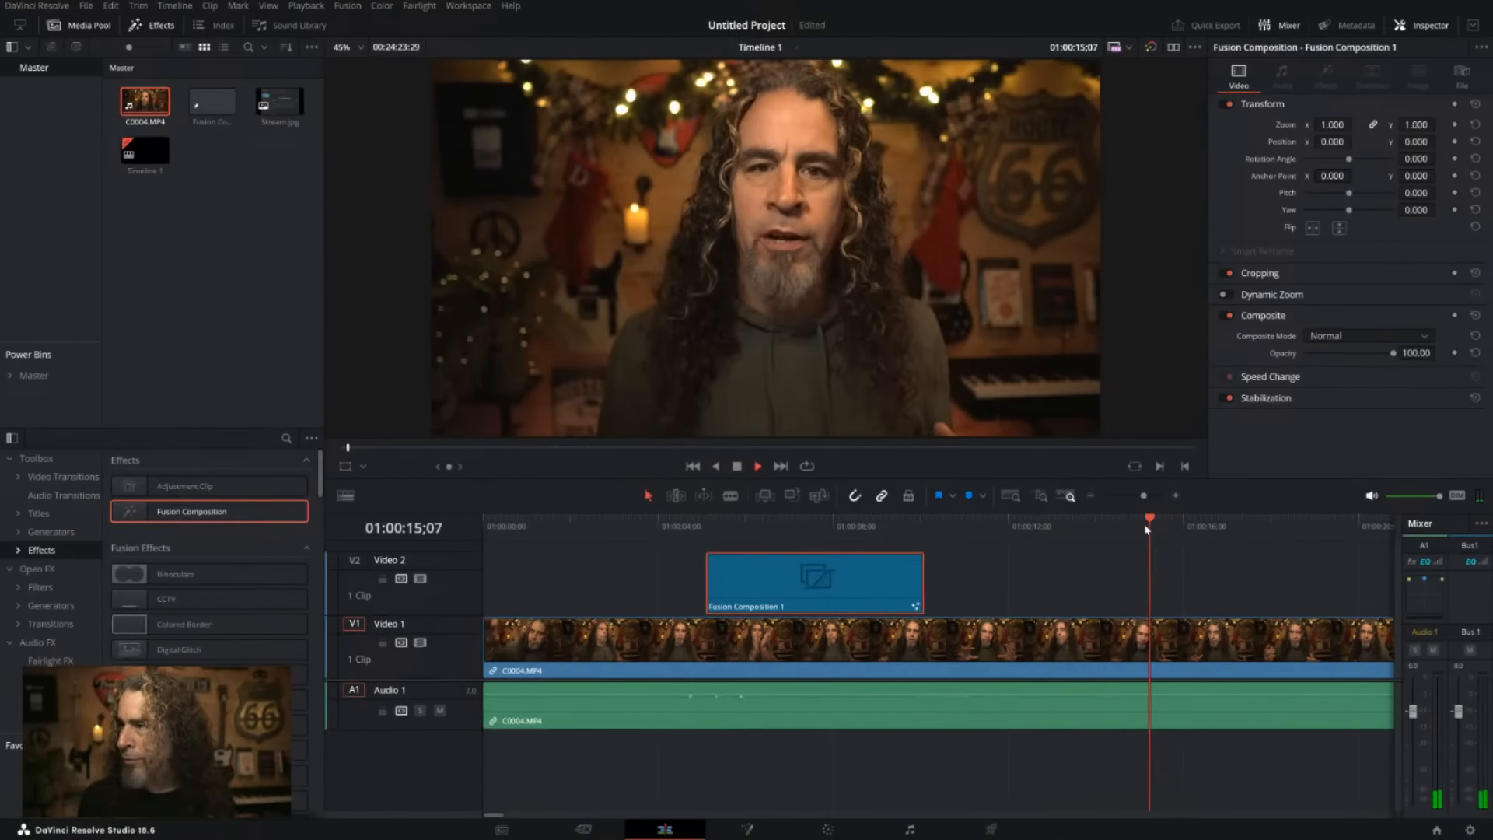
{"action": "key", "text": "space"}
Make both the Fusion Composition clip and the trimmed C0004.MP4 footage start at 01:00:15;19, and delete the empty gap before them.
{"action": "left_click_drag", "start_coordinate": [910, 586], "coordinate": [1344, 568]}
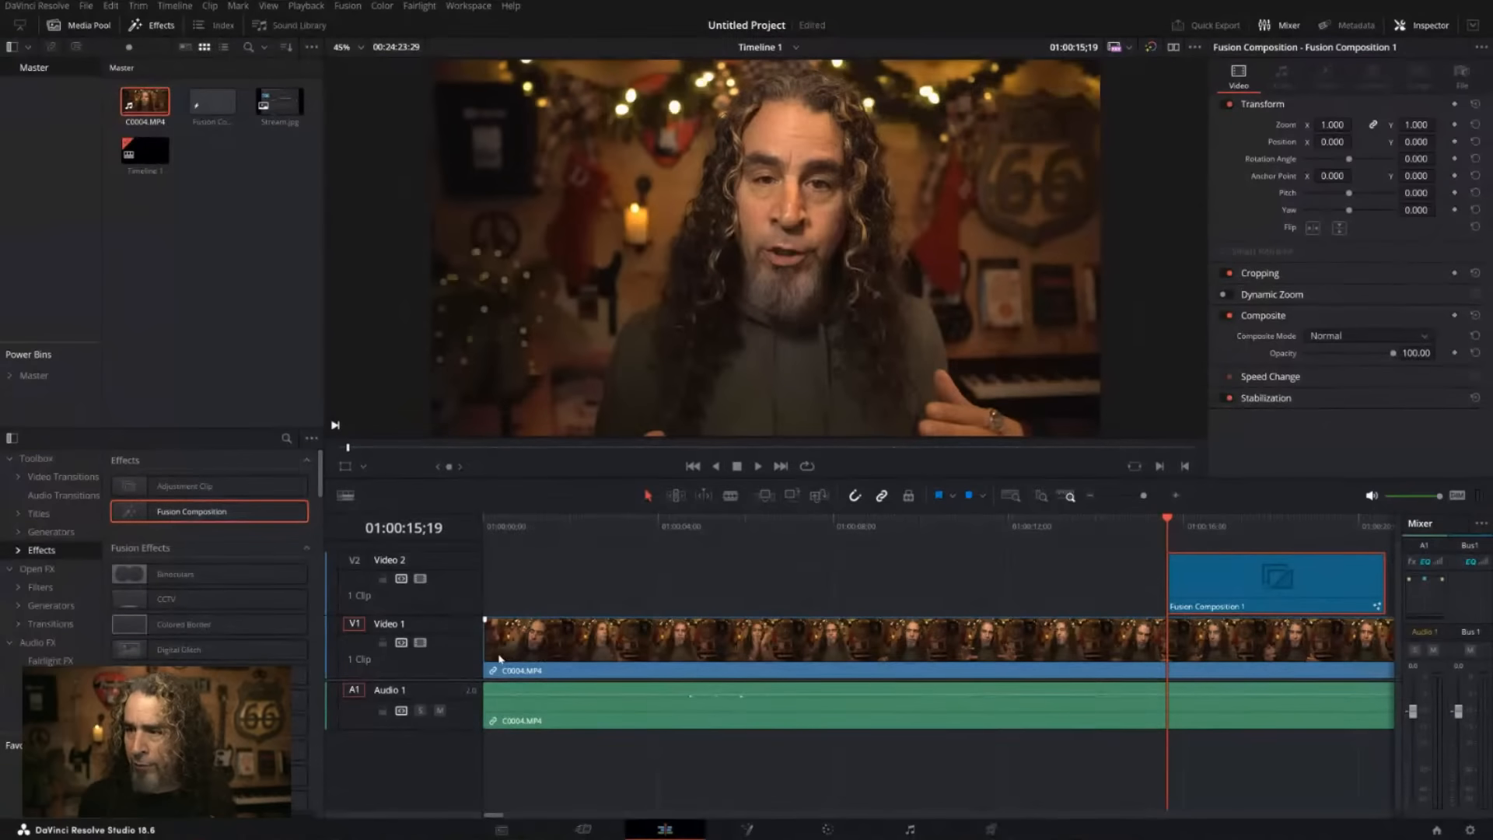
{"action": "left_click_drag", "start_coordinate": [489, 654], "coordinate": [1173, 653]}
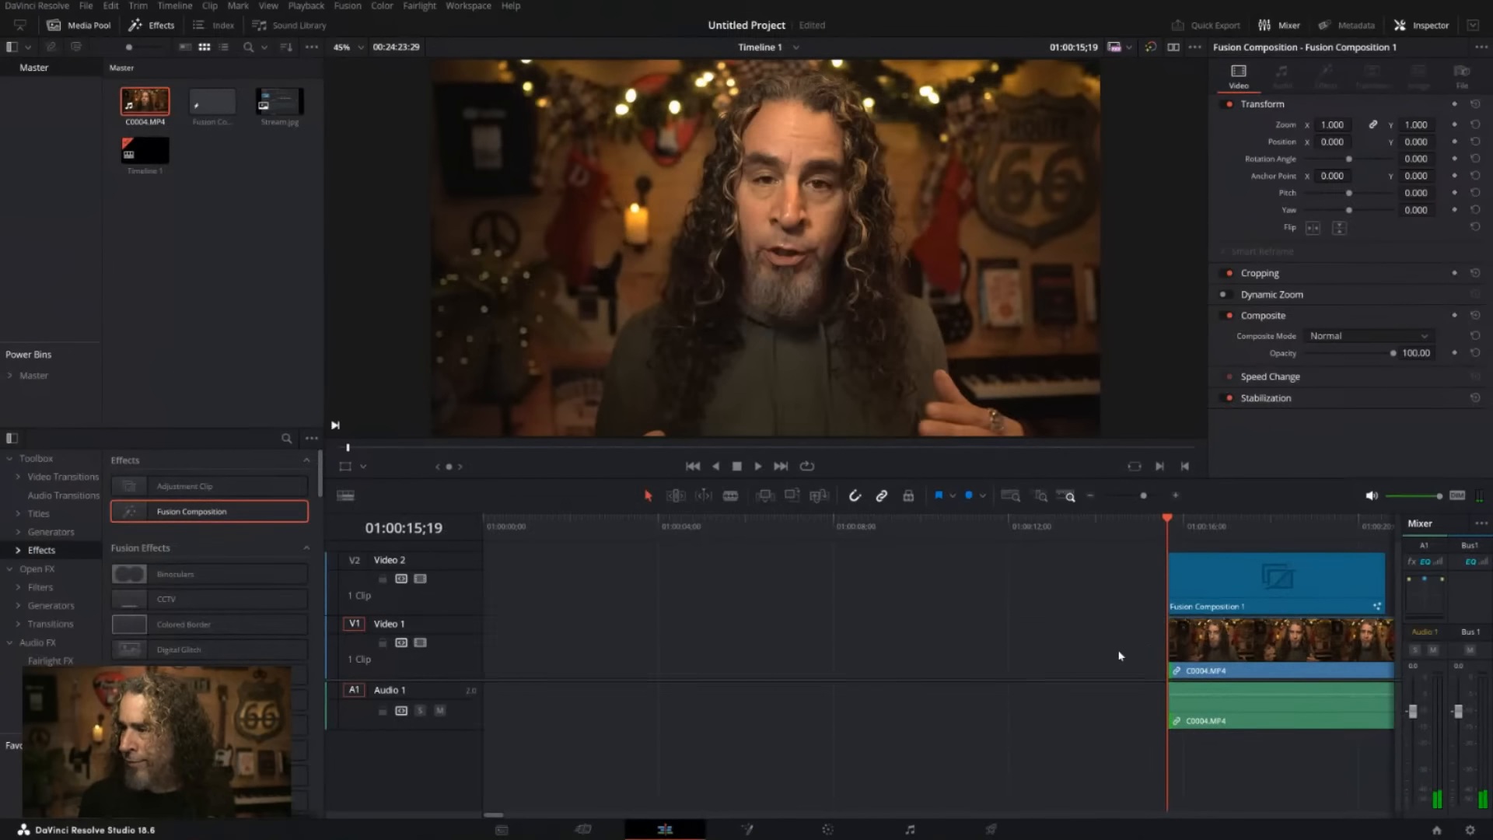
{"action": "left_click", "coordinate": [1117, 656]}
{"action": "key", "text": "Delete"}
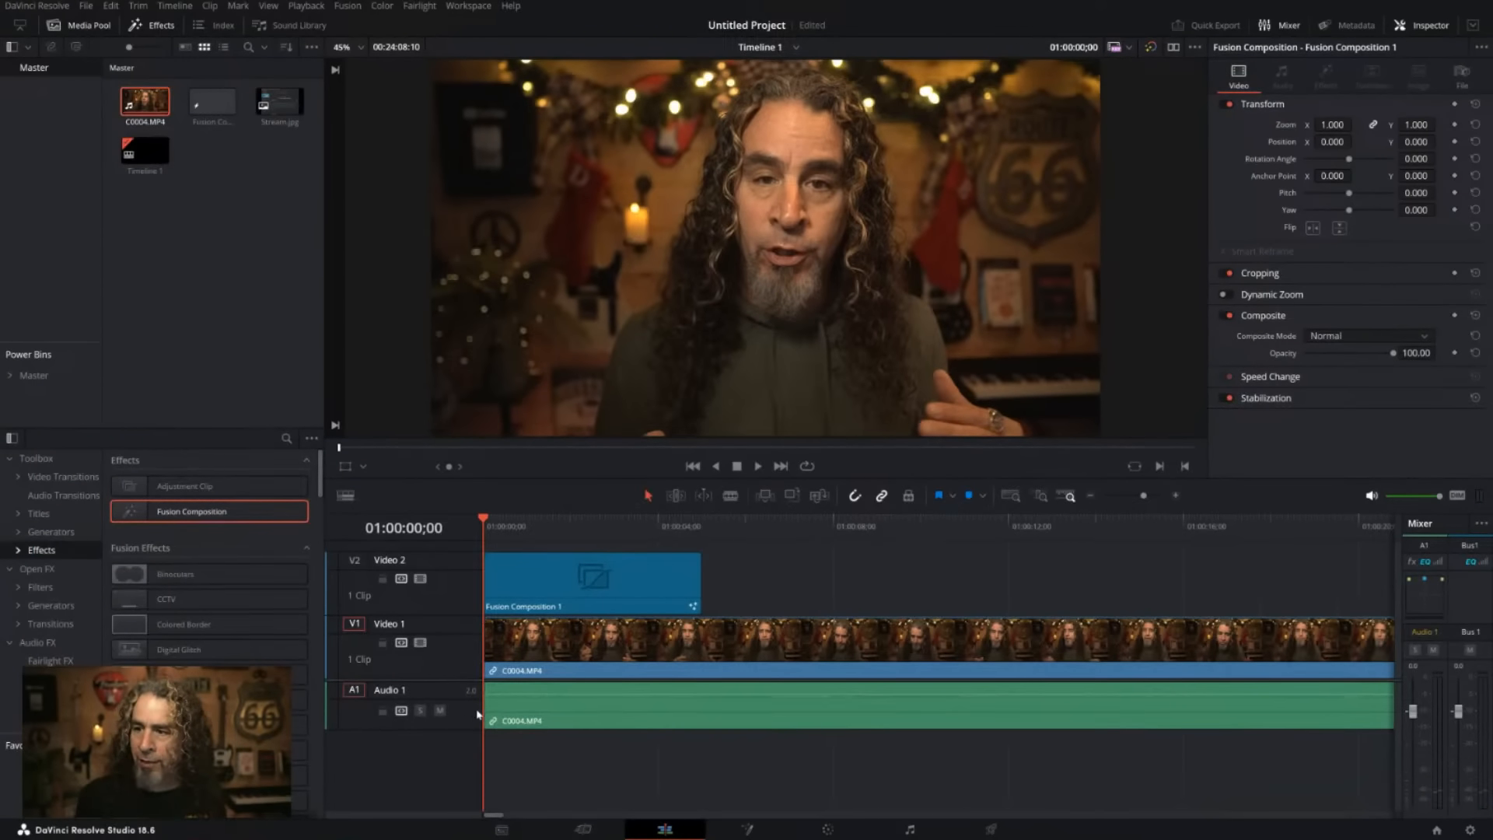
Mute the Audio 1 track and play back the title over the footage from the timeline start.
{"action": "left_click", "coordinate": [440, 710]}
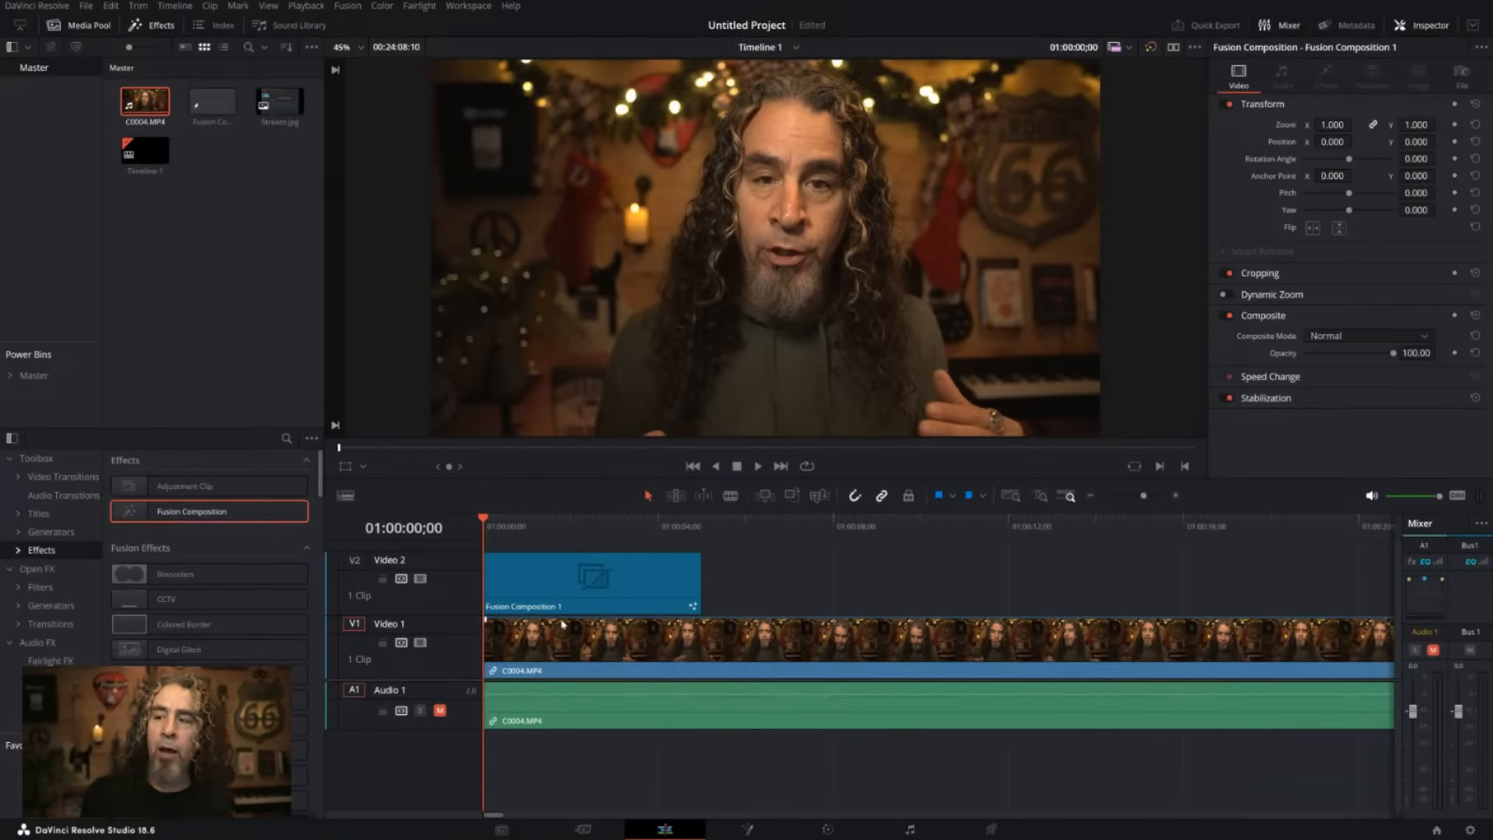
{"action": "key", "text": "space"}
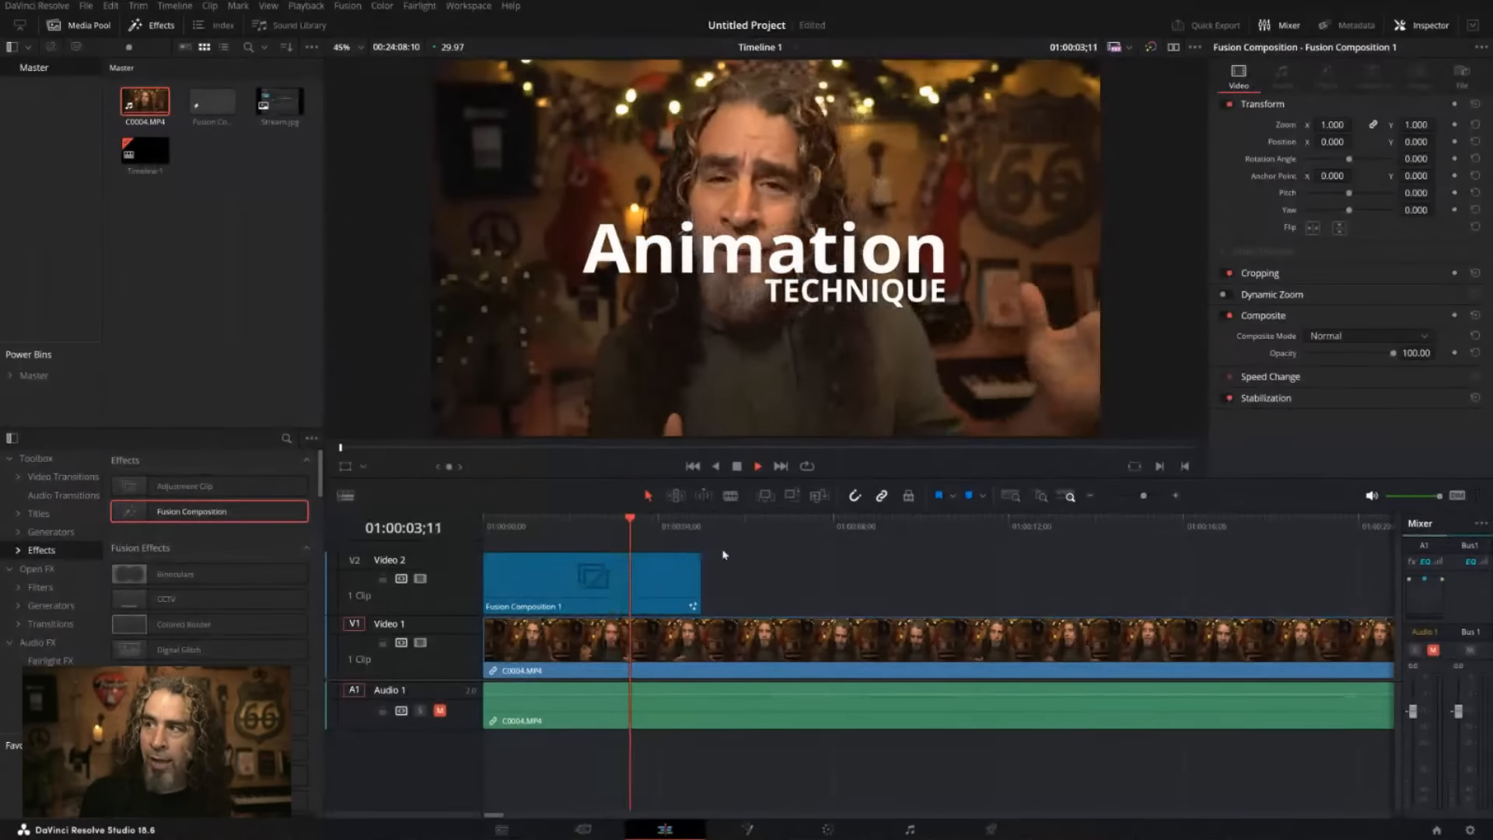
{"action": "key", "text": "space"}
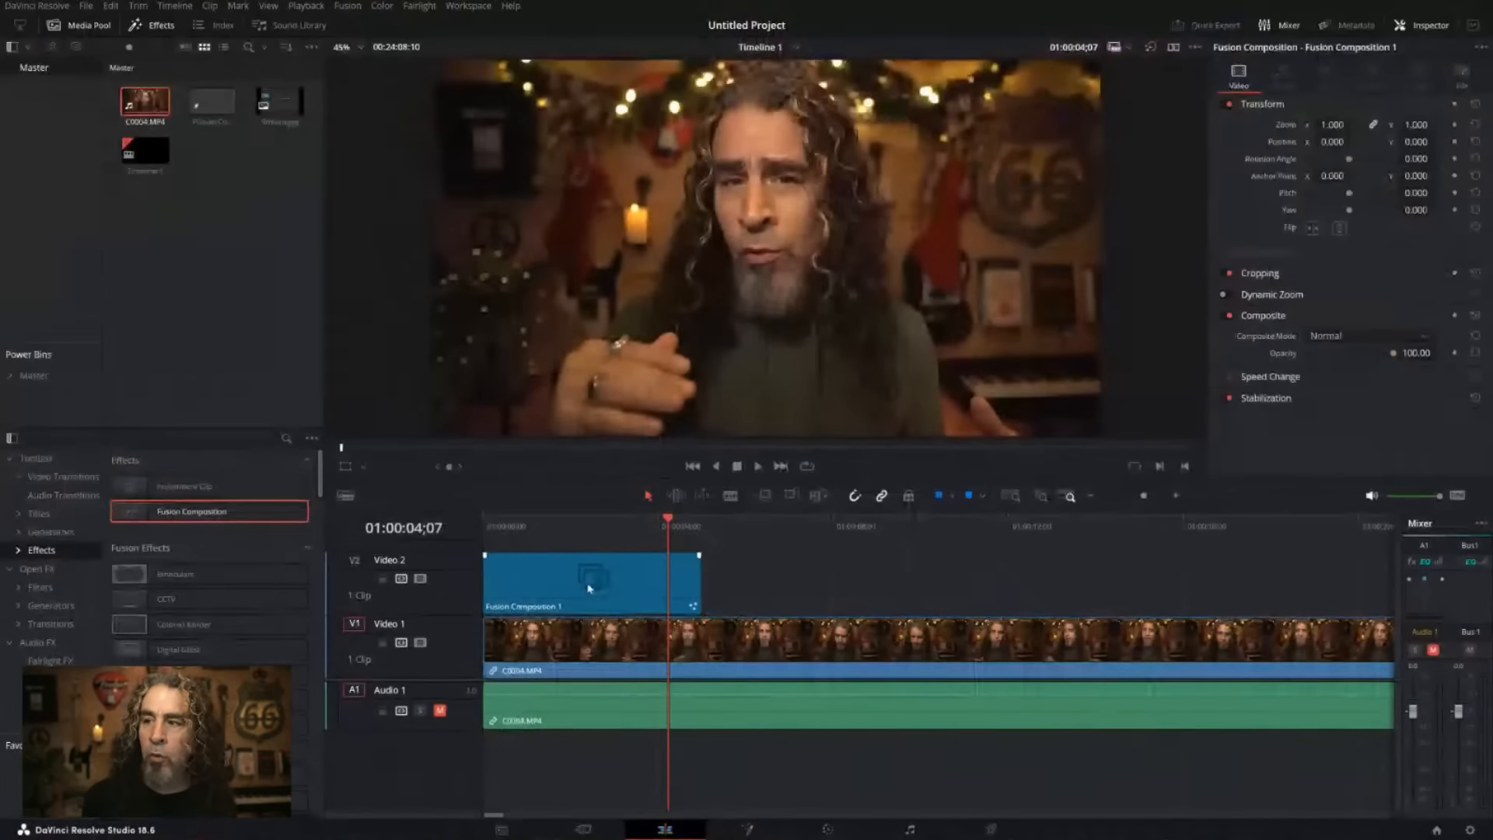
Rename the Fusion Composition 1 clip on Video 2 as Animation Technique.
{"action": "left_click", "coordinate": [760, 546]}
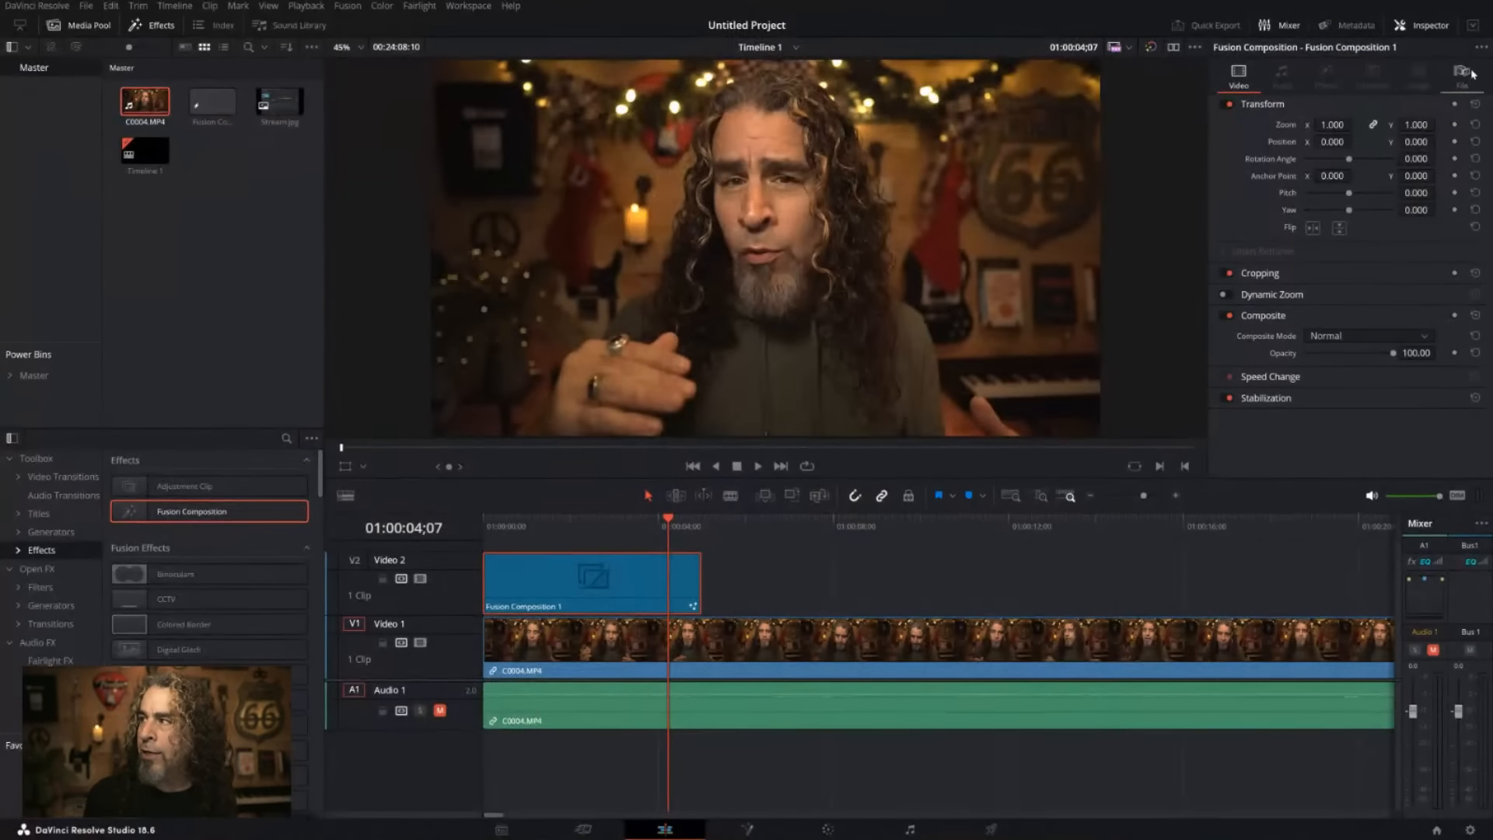
{"action": "left_click", "coordinate": [1463, 73]}
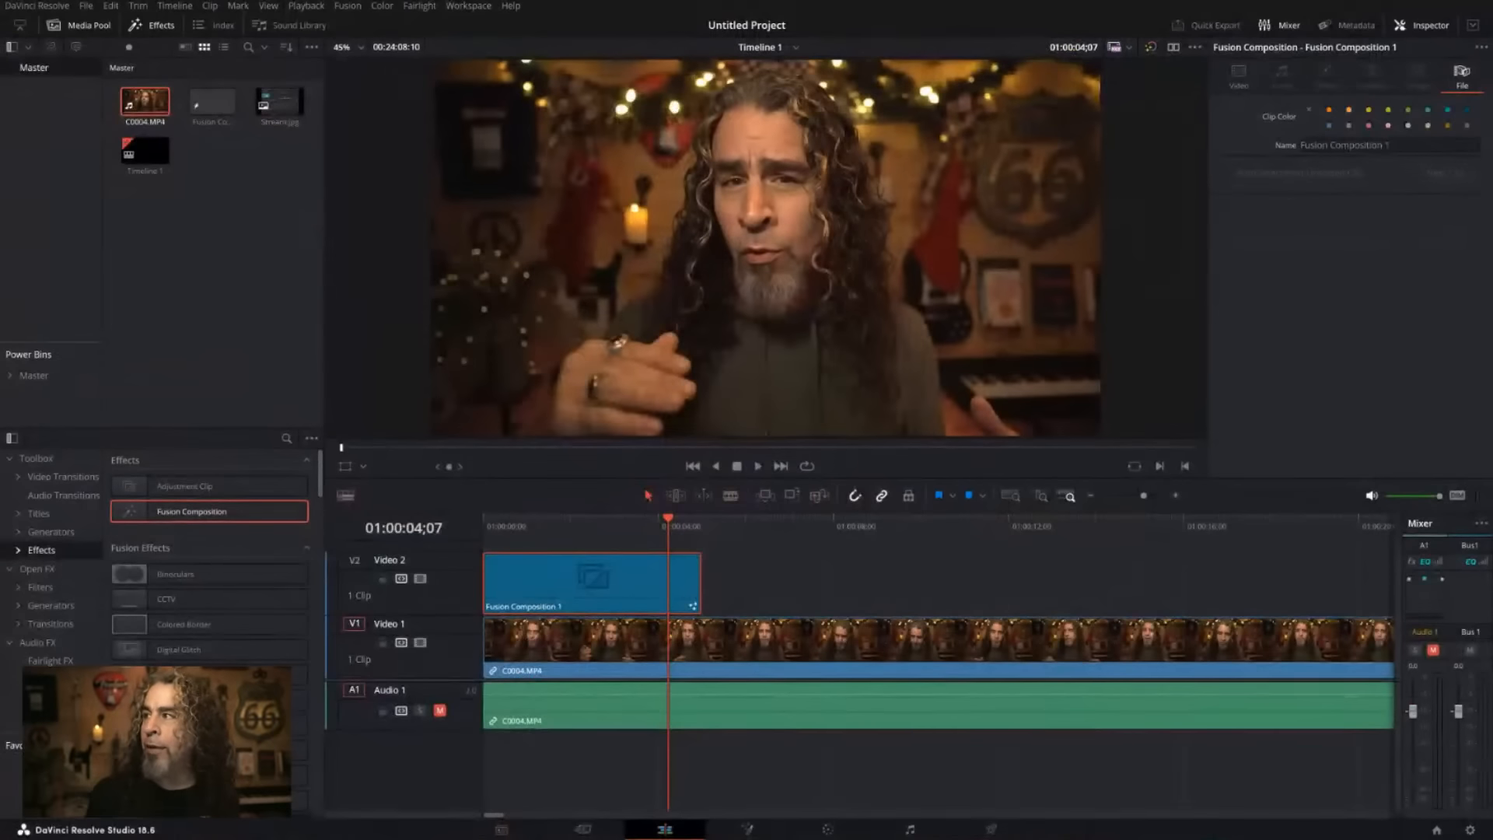
{"action": "left_click", "coordinate": [1401, 147]}
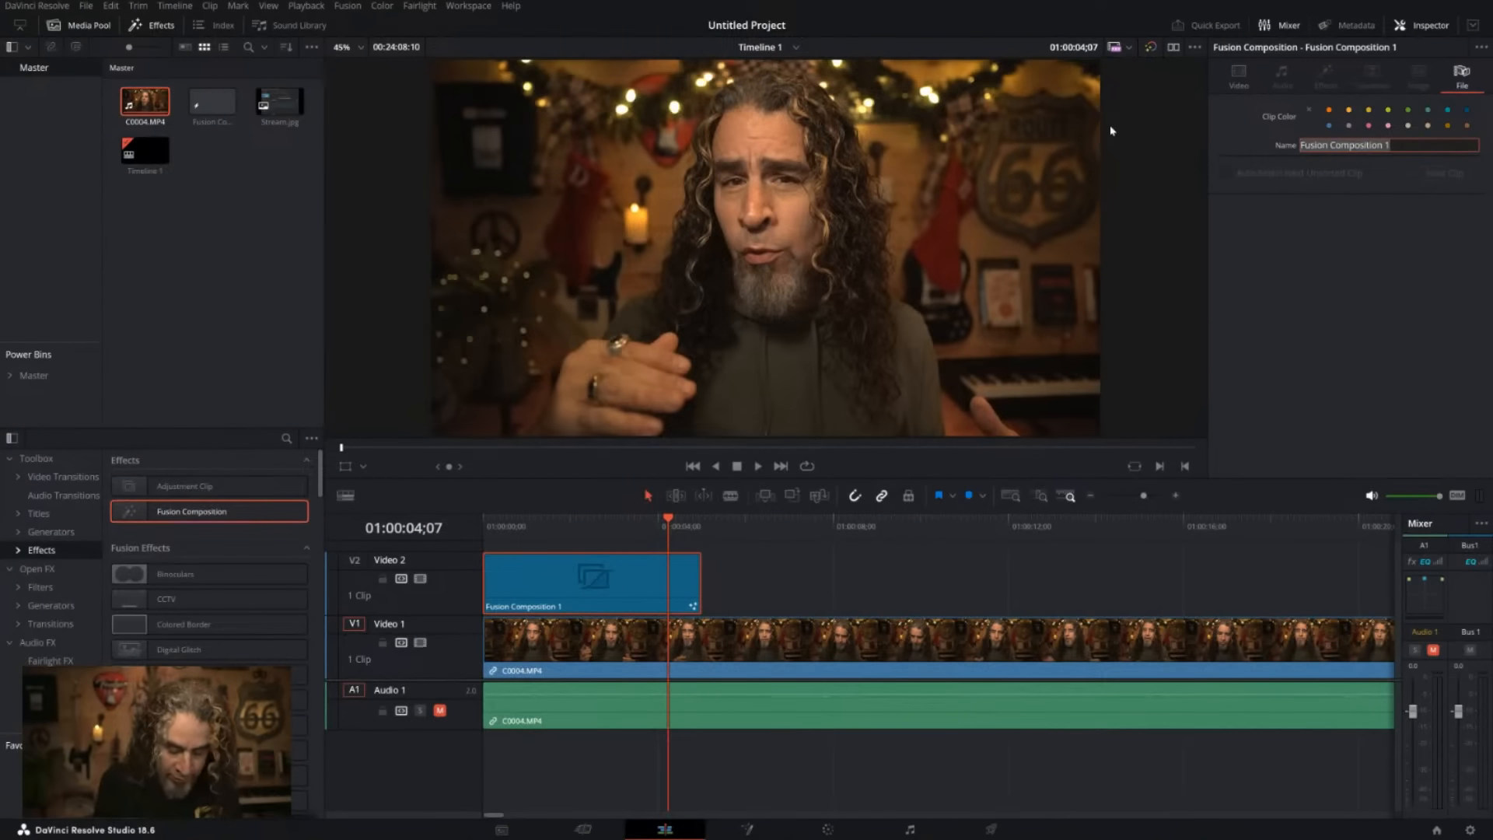
{"action": "type", "text": "Animation Technique"}
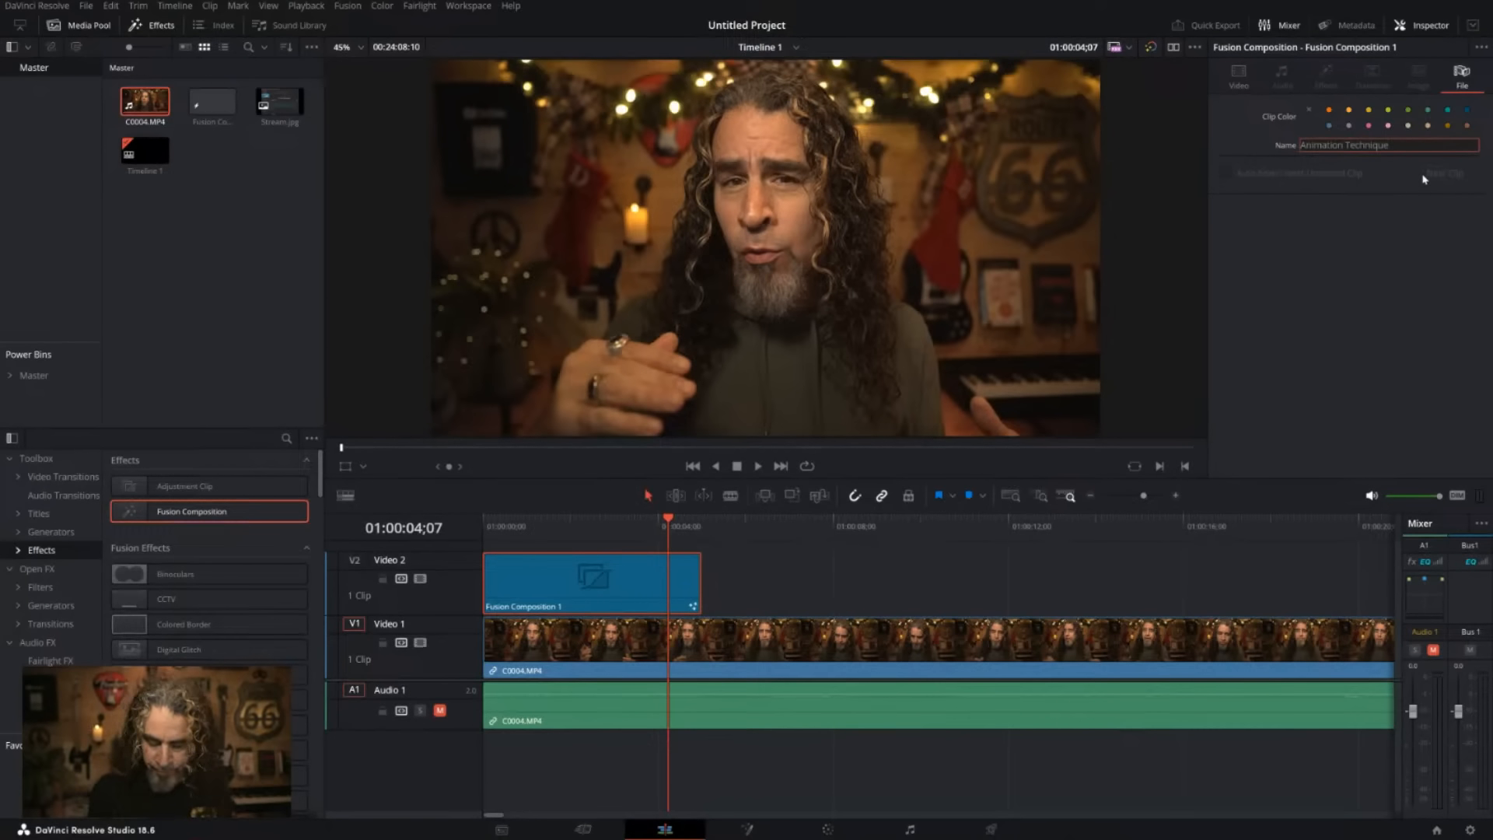
{"action": "key", "text": "Return"}
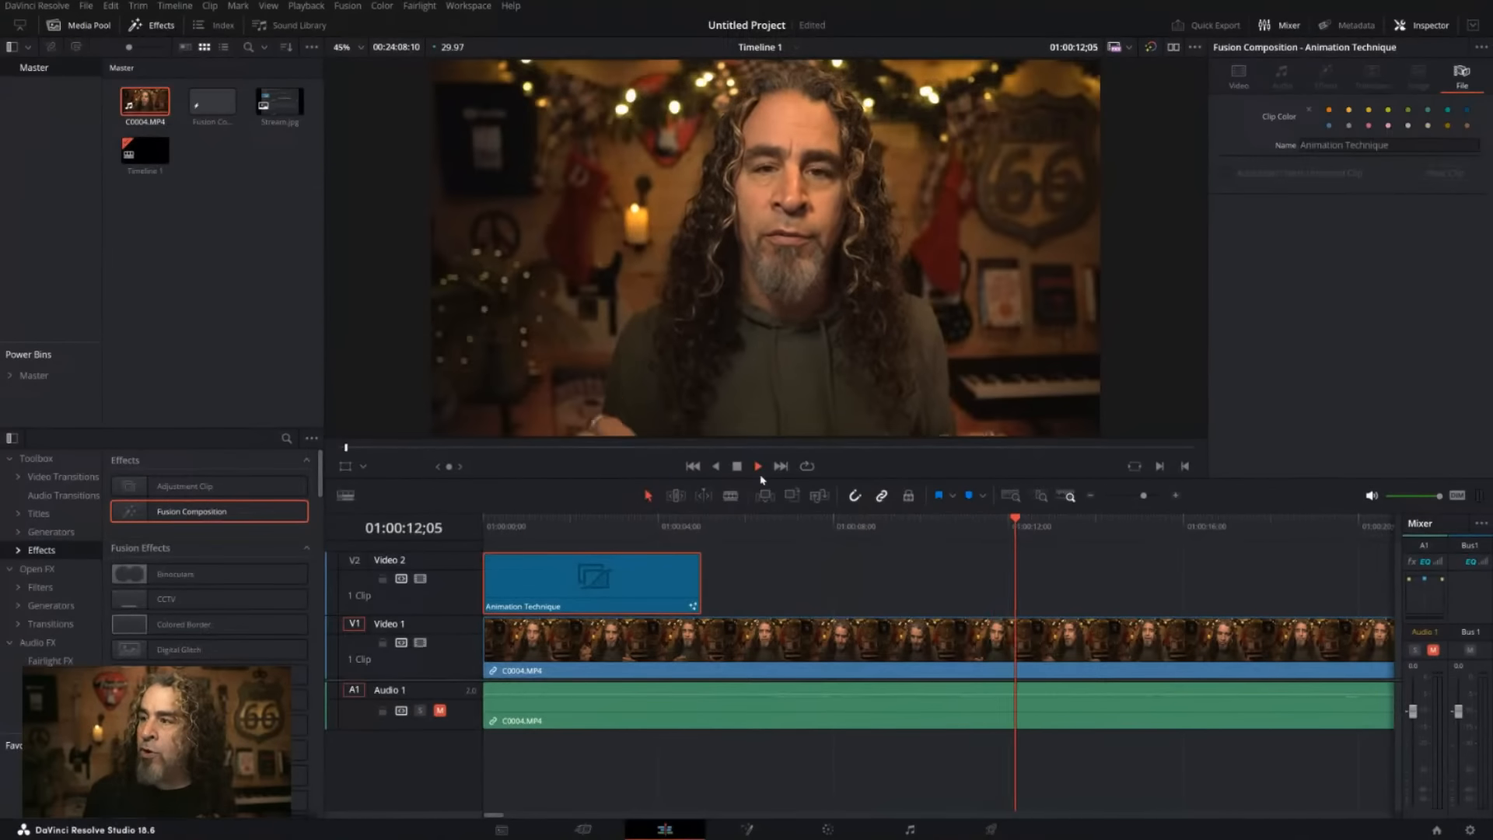
Stop playback, return to about 1.5 seconds on the timeline and store the Animation Technique clip in the media pool's Master bin.
{"action": "left_click", "coordinate": [737, 466]}
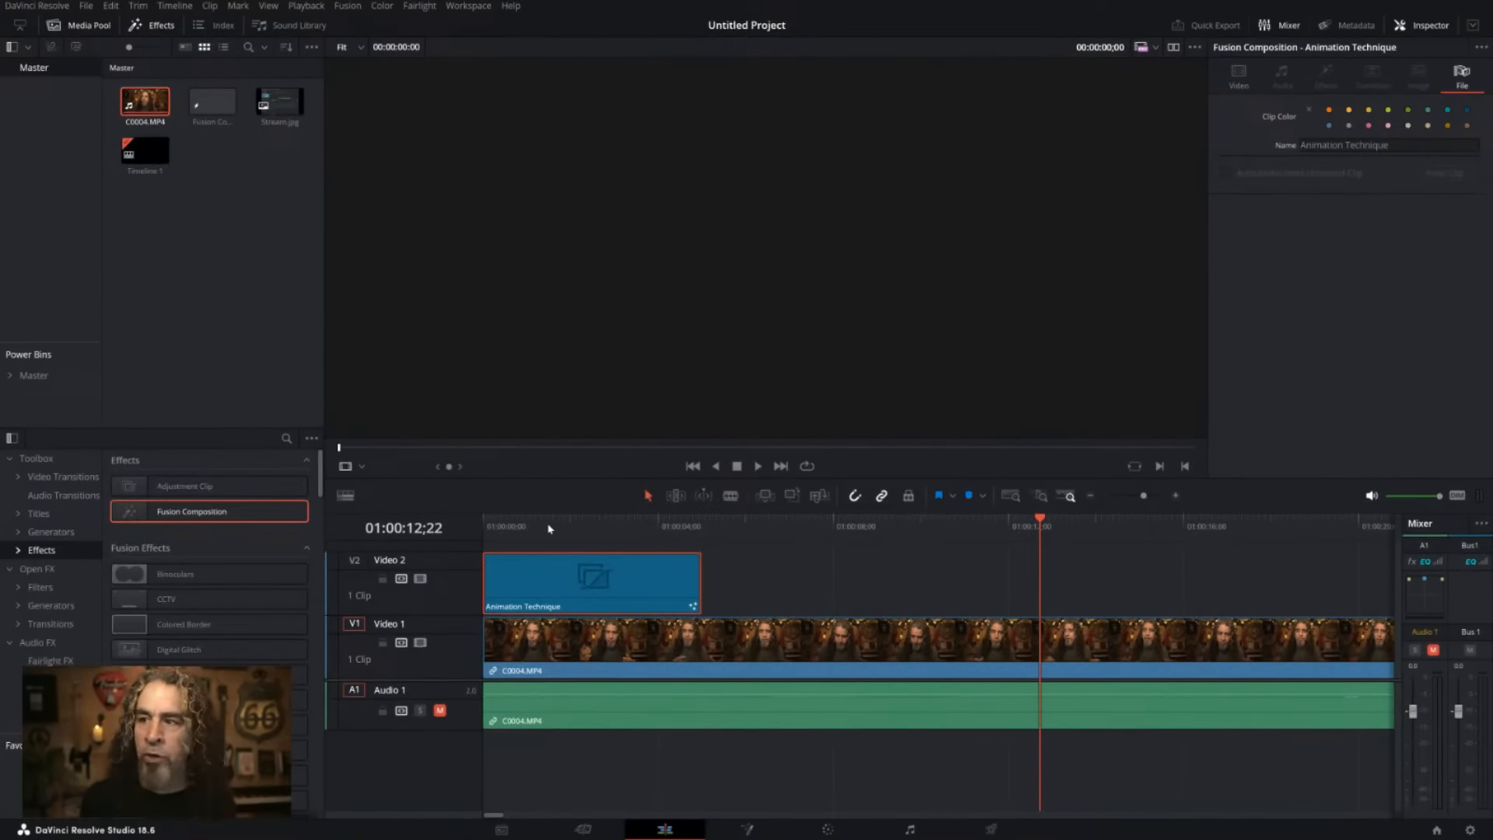
{"action": "left_click", "coordinate": [548, 527]}
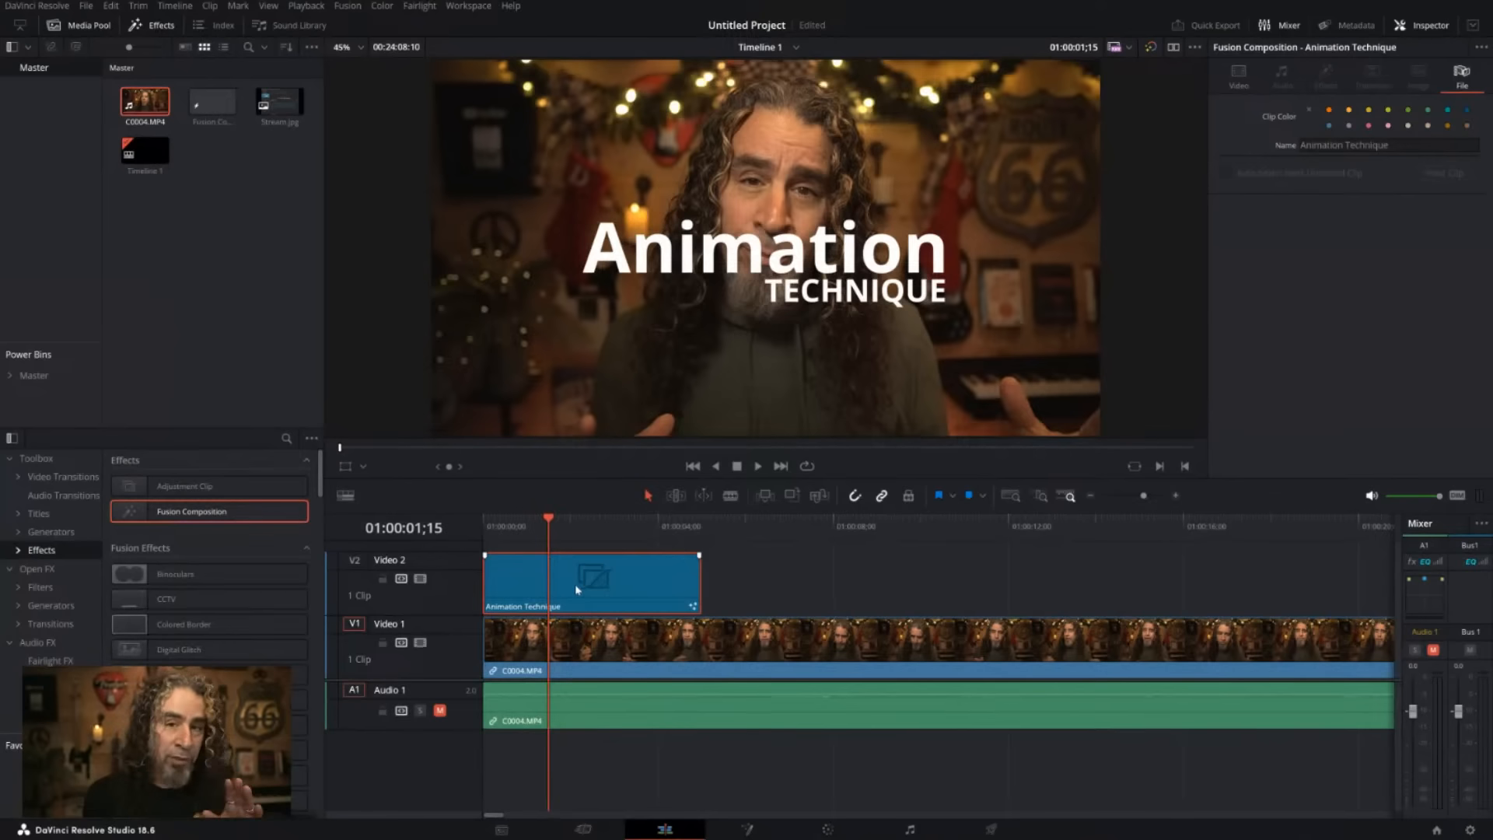
{"action": "left_click_drag", "start_coordinate": [575, 585], "coordinate": [216, 210]}
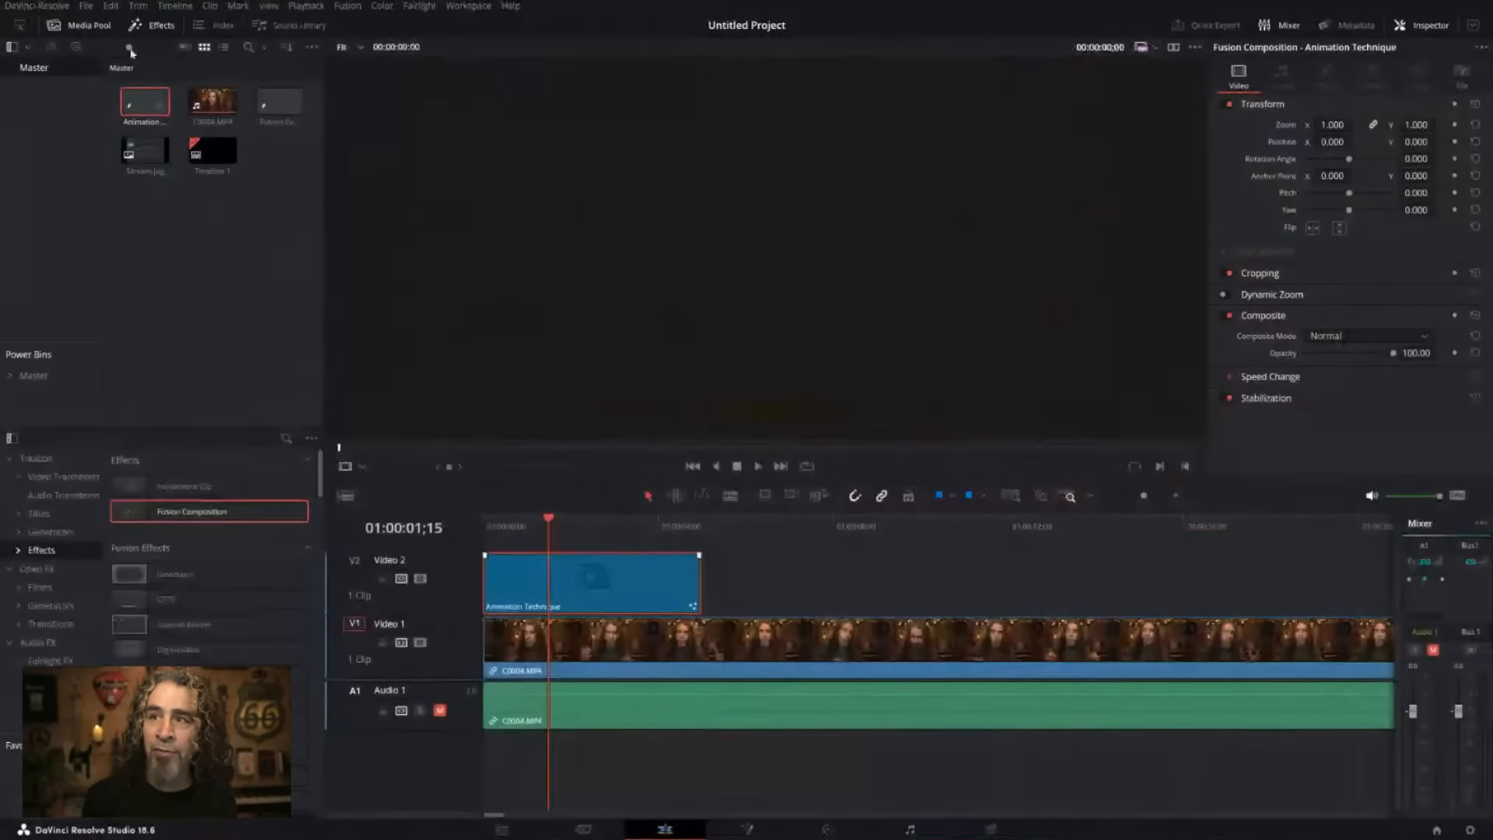
Delete the old Fusion Composition 1 clip permanently from the media pool.
{"action": "left_click", "coordinate": [576, 189]}
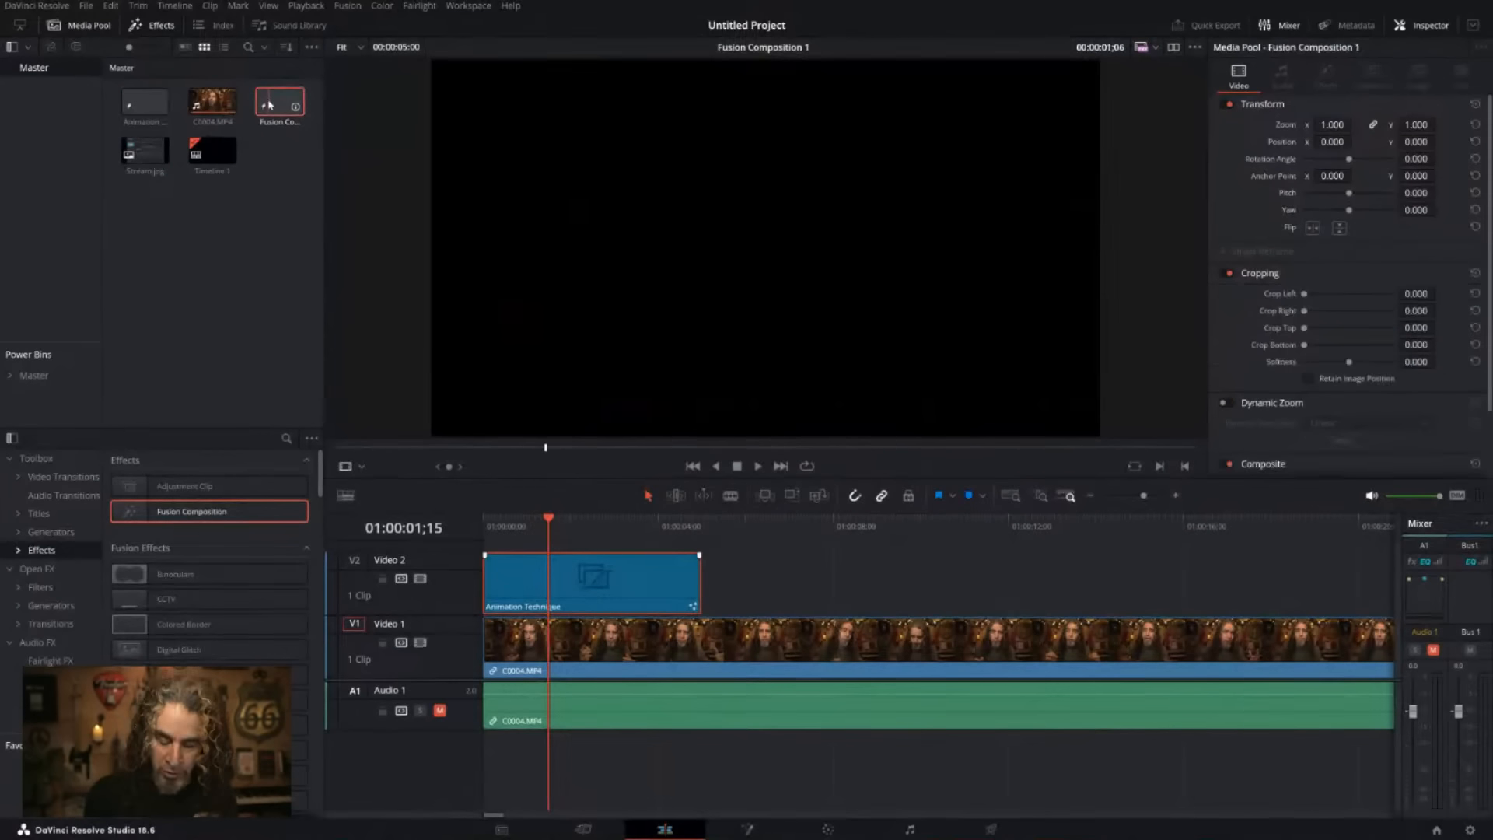
{"action": "key", "text": "Delete"}
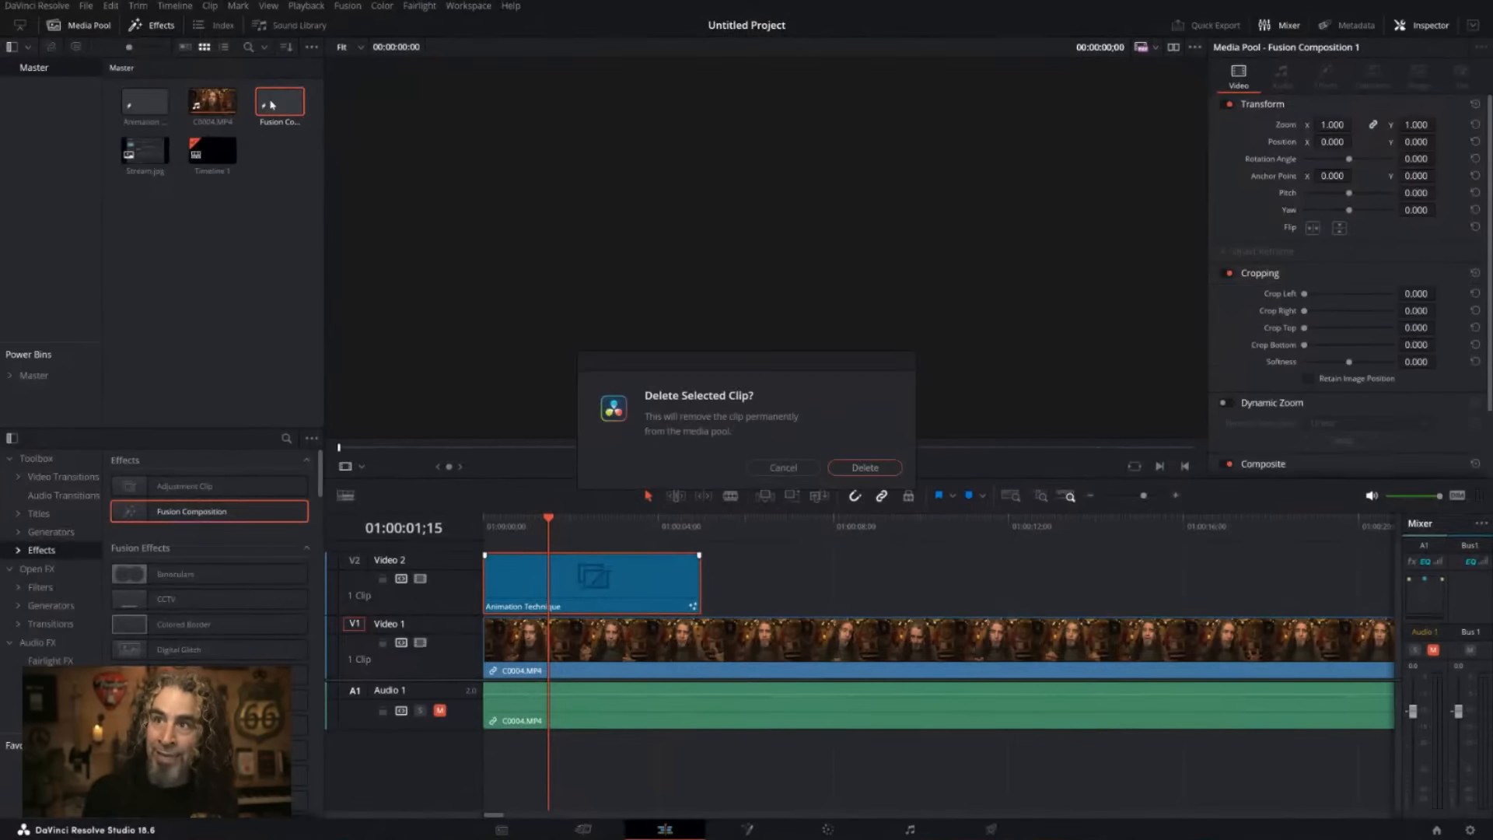
{"action": "left_click", "coordinate": [865, 468]}
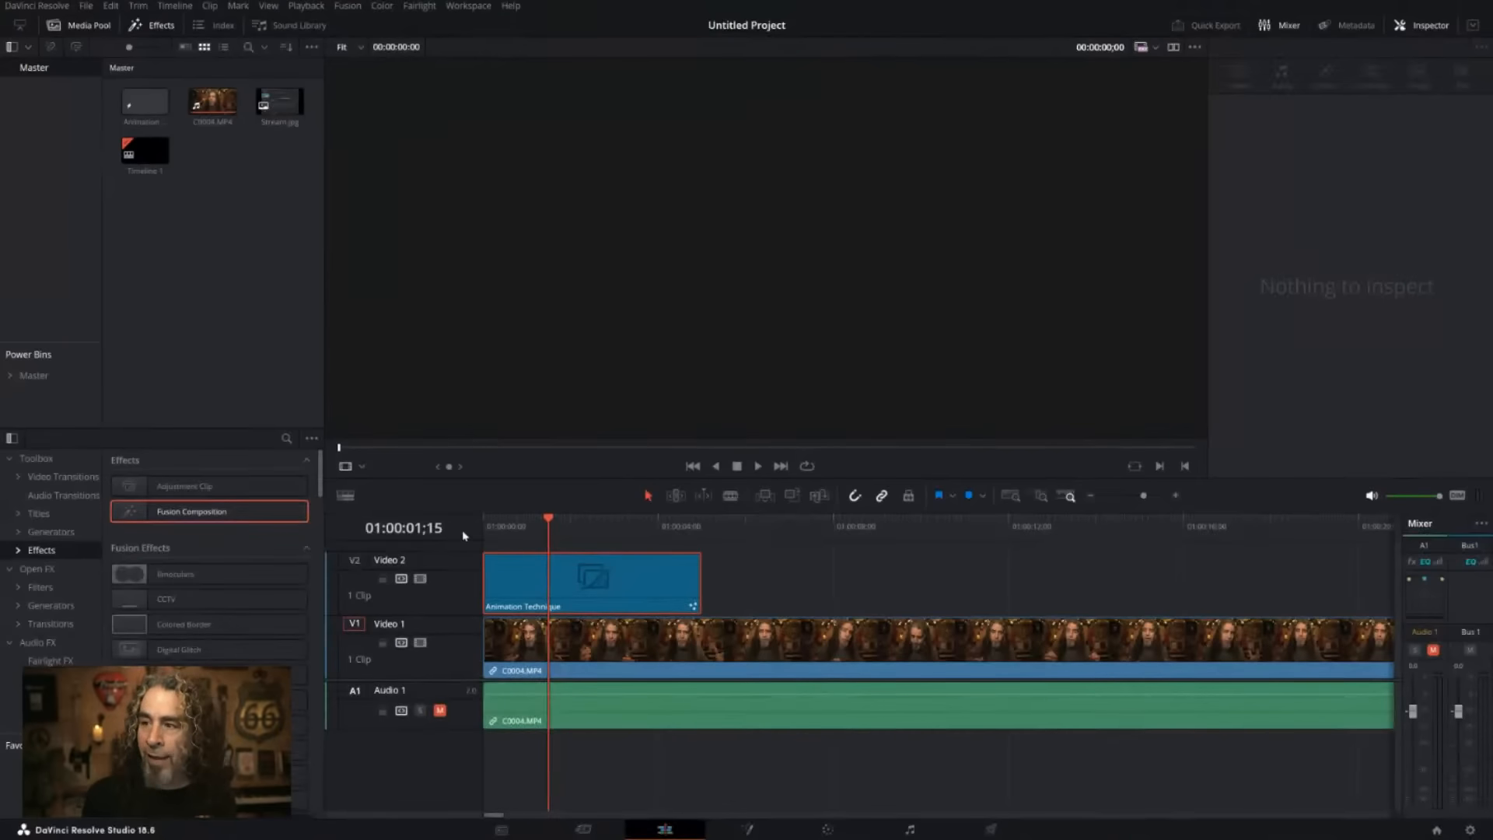
Delete the Animation Technique clip from Video 2 and place the media pool copy at the start of that track.
{"action": "left_click", "coordinate": [584, 591]}
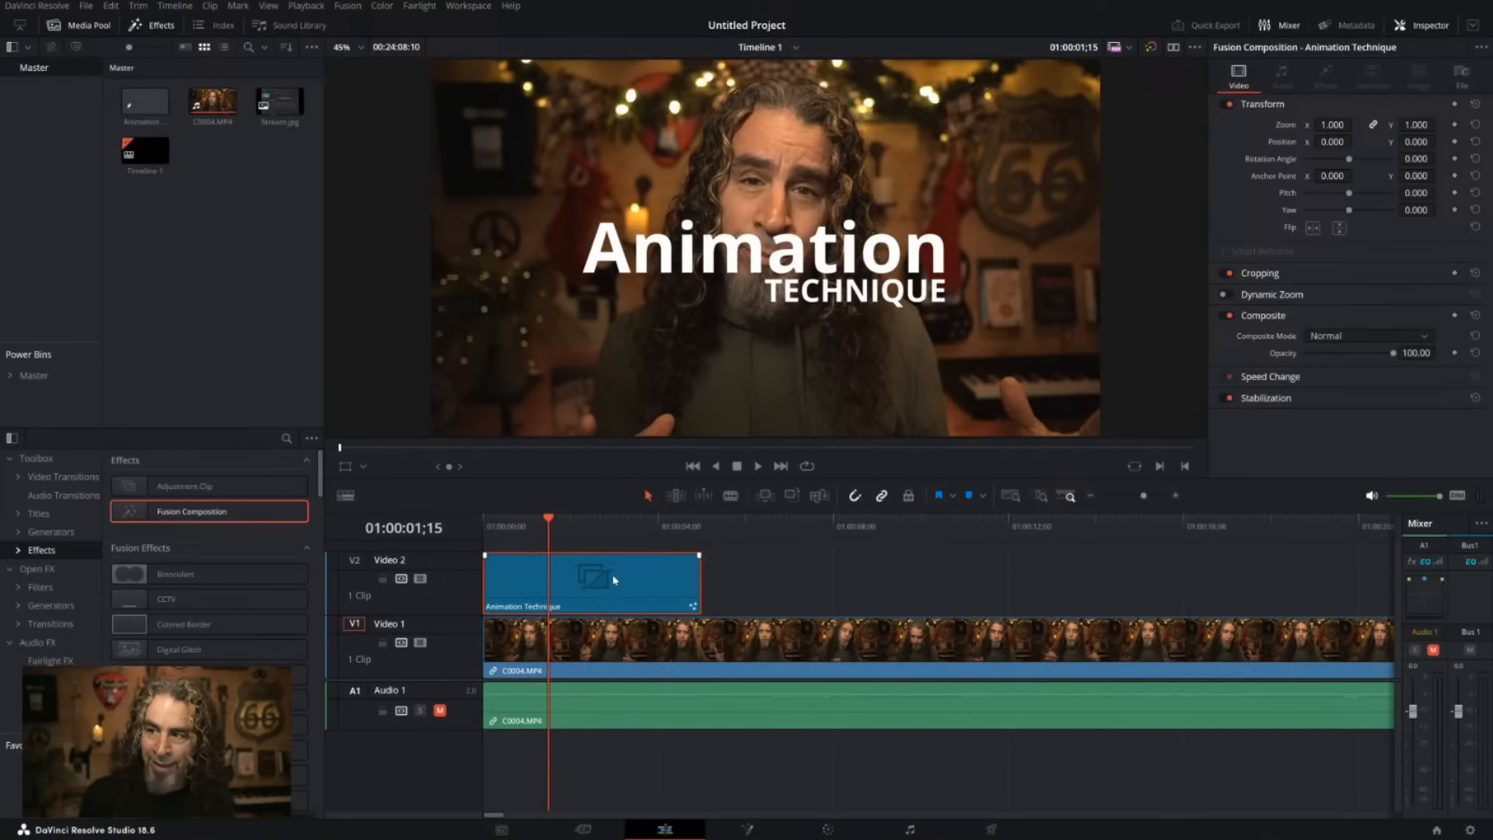
{"action": "key", "text": "Delete"}
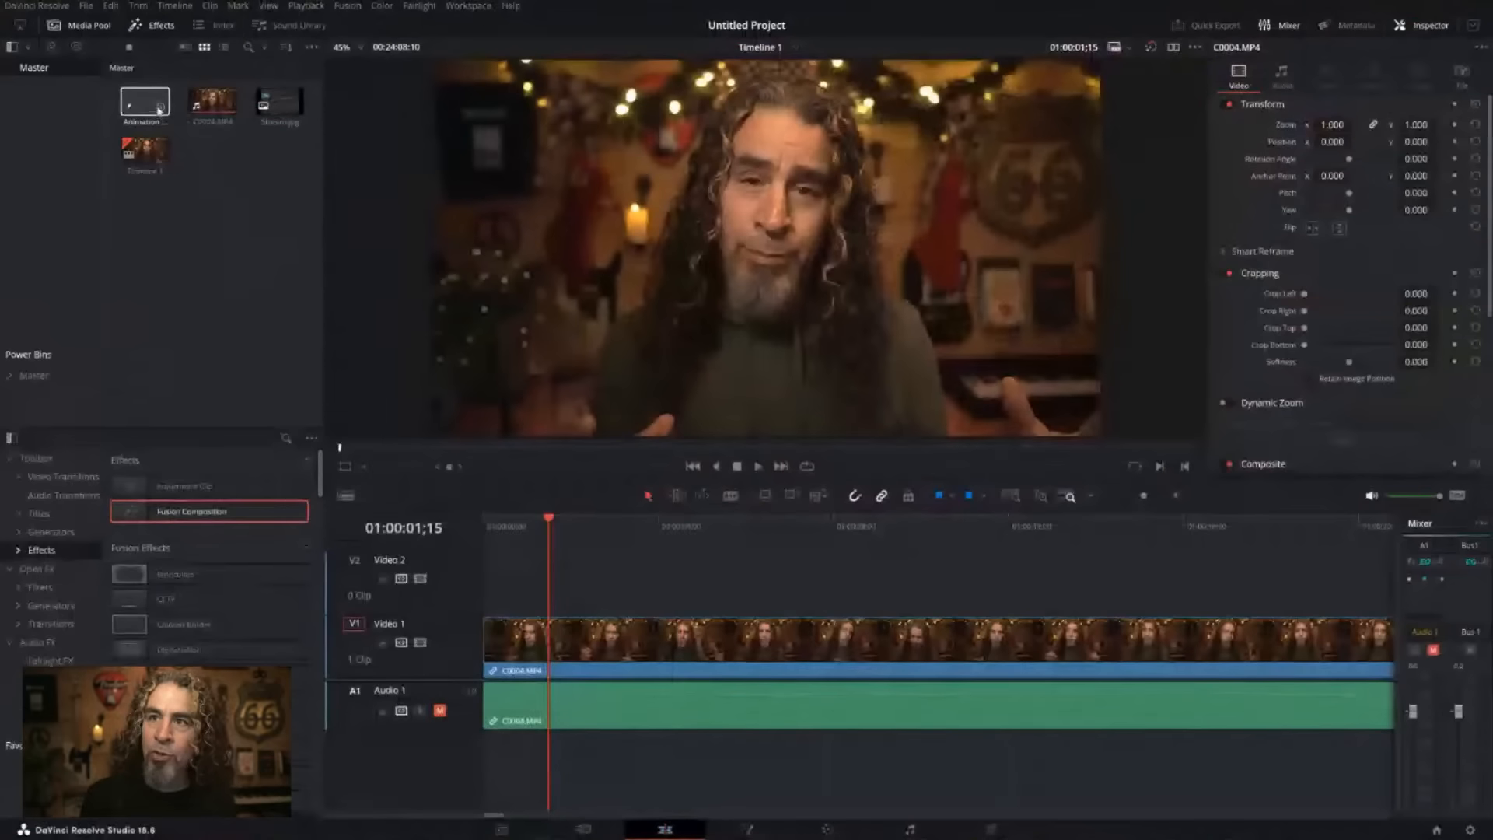
{"action": "left_click_drag", "start_coordinate": [232, 94], "coordinate": [473, 610]}
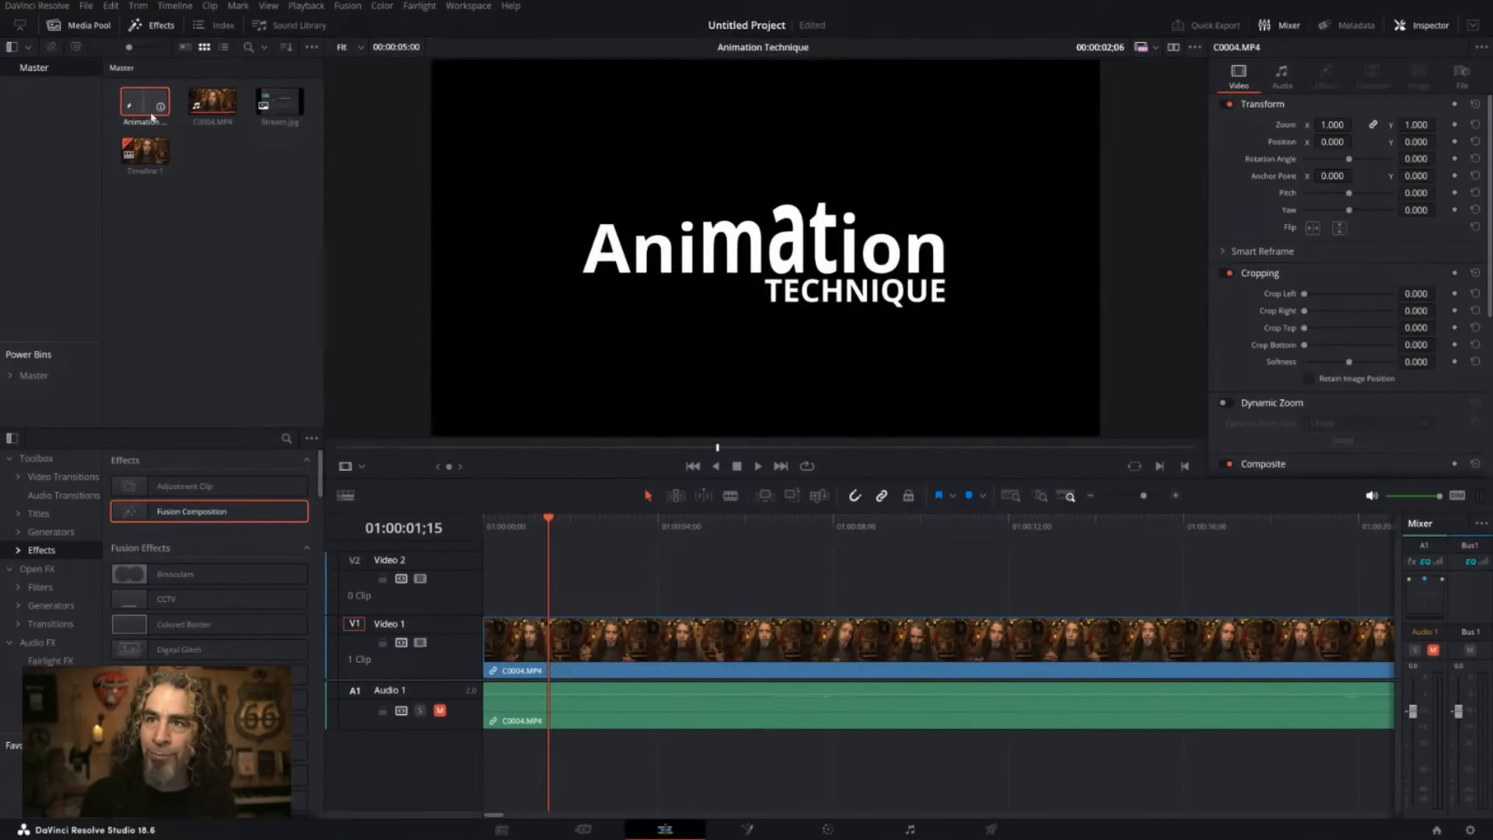
{"action": "left_click_drag", "start_coordinate": [157, 109], "coordinate": [538, 583]}
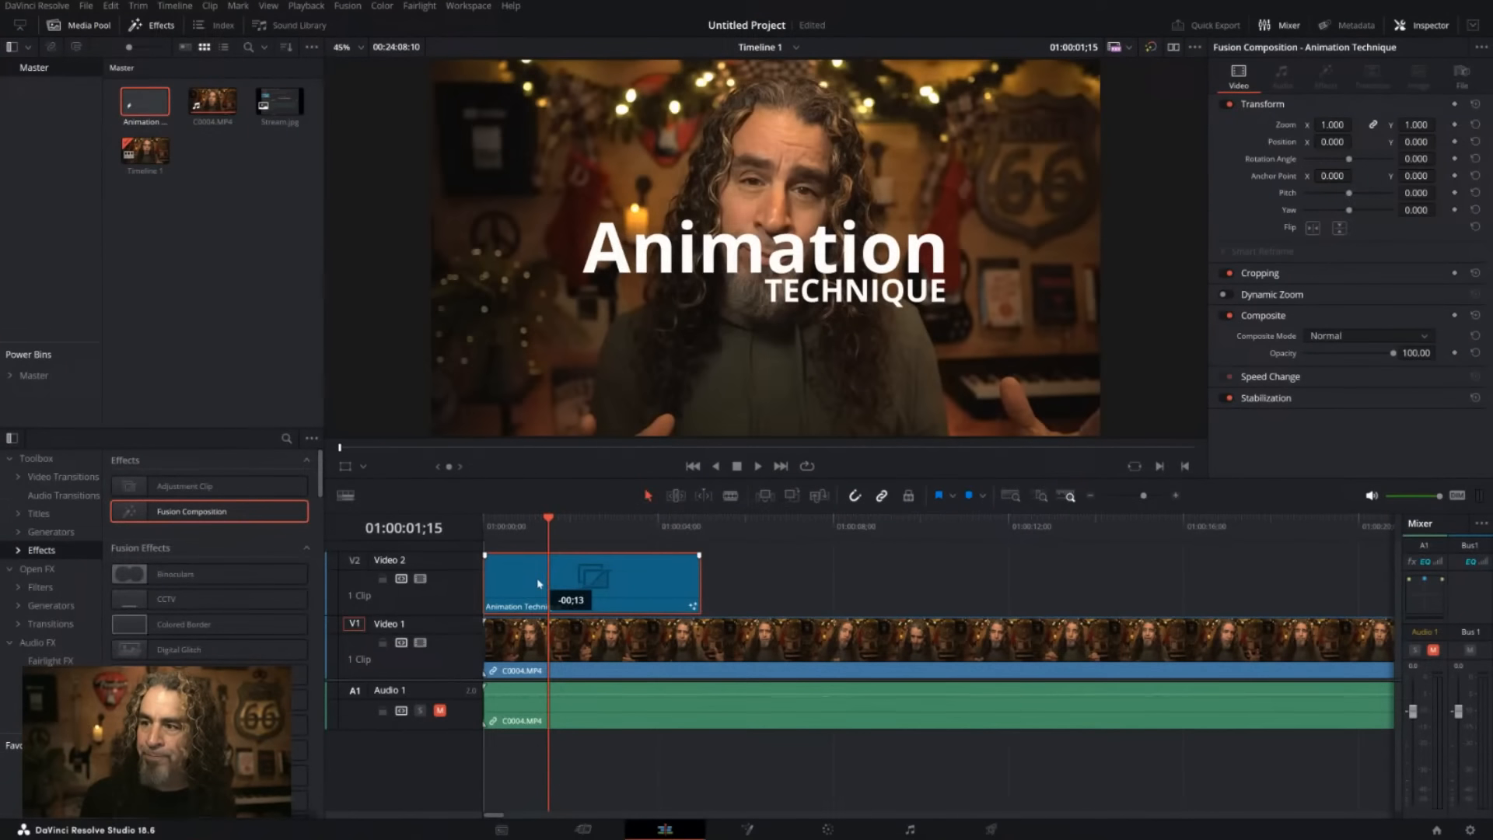
Play back the re-added Animation Technique title over the footage from near the timeline start.
{"action": "left_click", "coordinate": [498, 520]}
{"action": "key", "text": "space"}
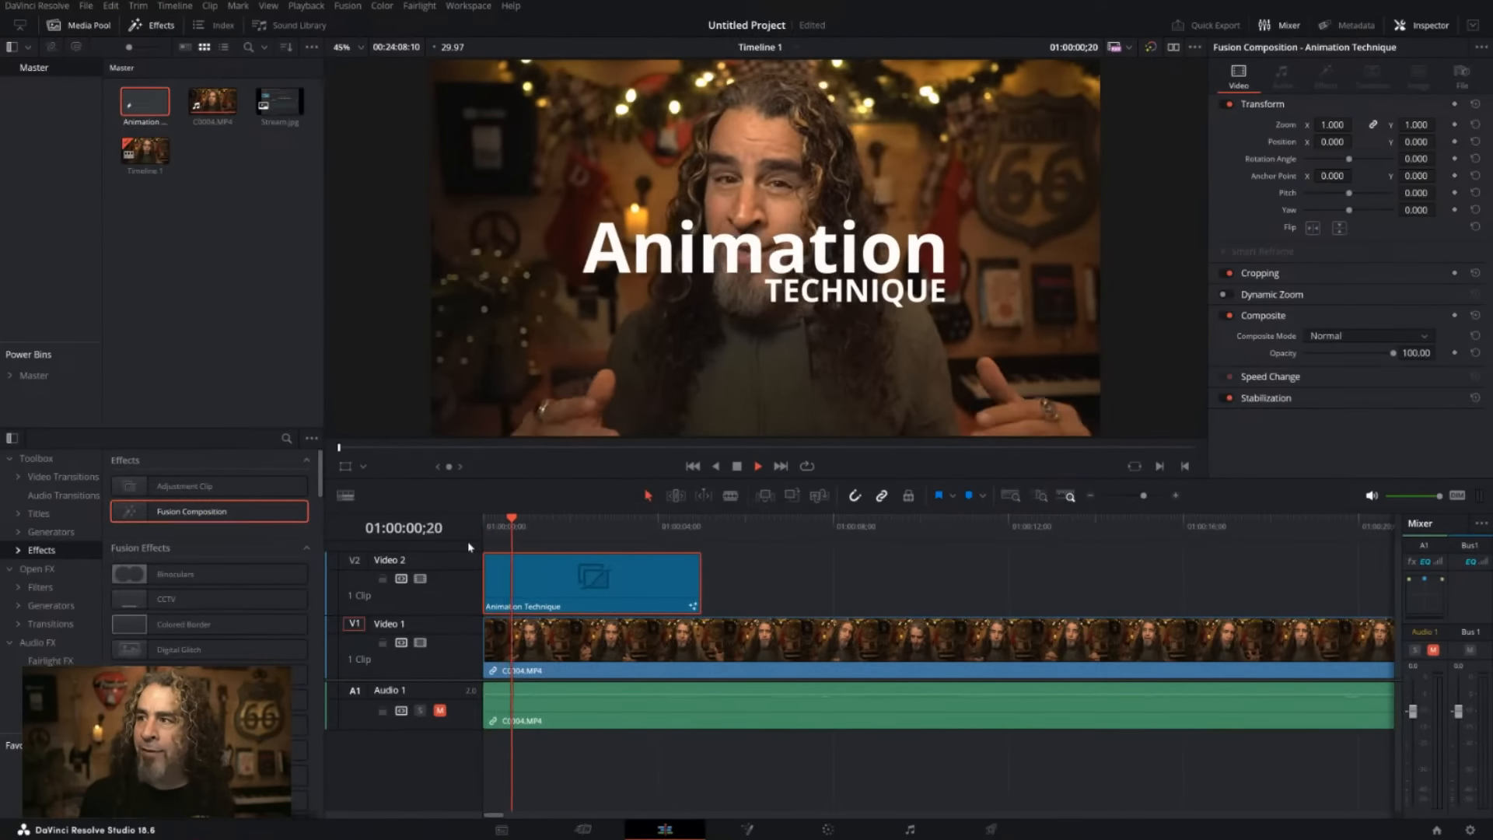
{"action": "key", "text": "space"}
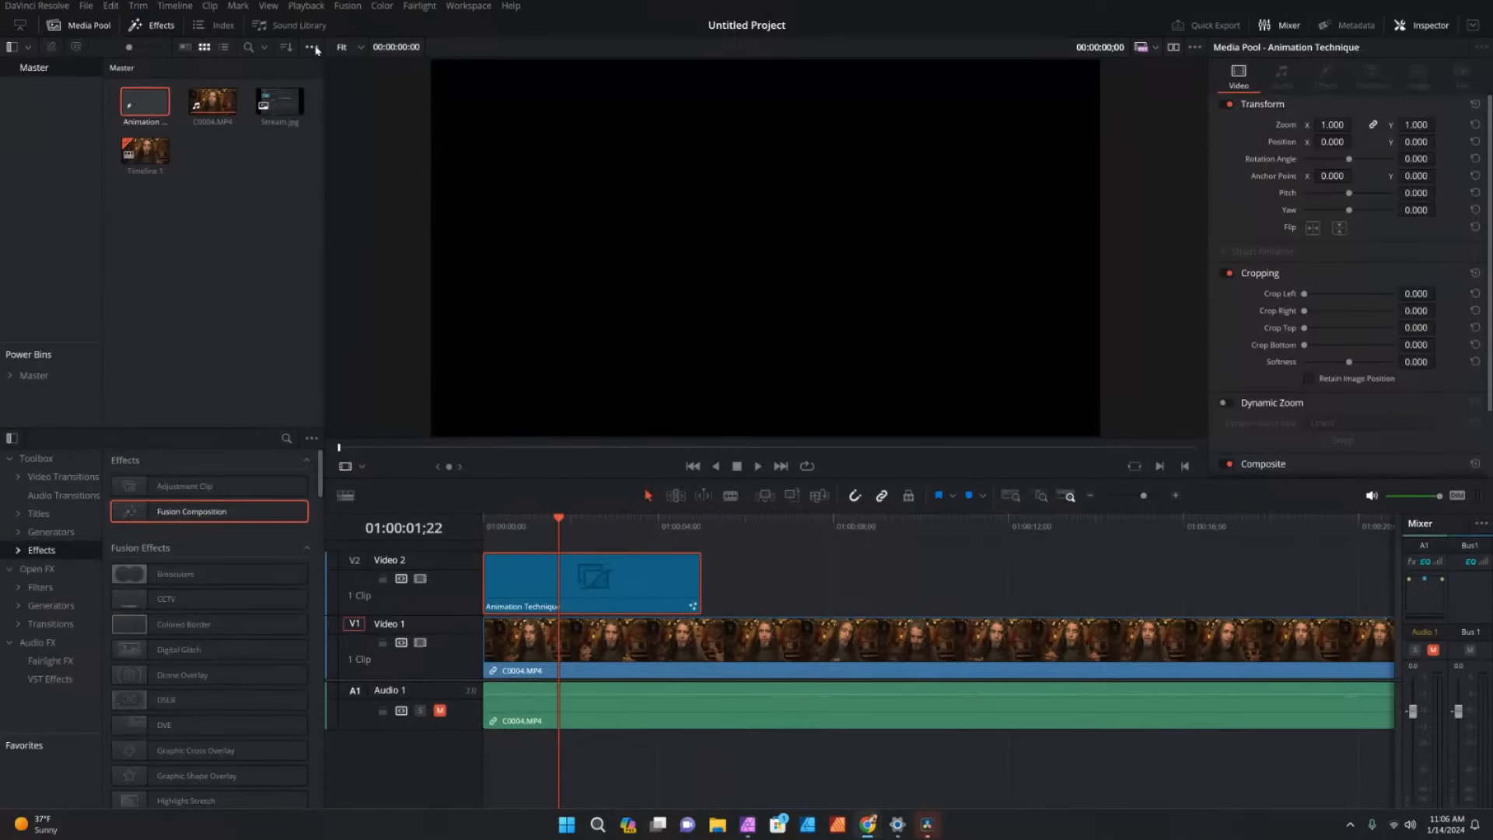
Expand the Master power bin and enlarge the Power Bins area so that its whole bin list fits.
{"action": "left_click", "coordinate": [313, 47]}
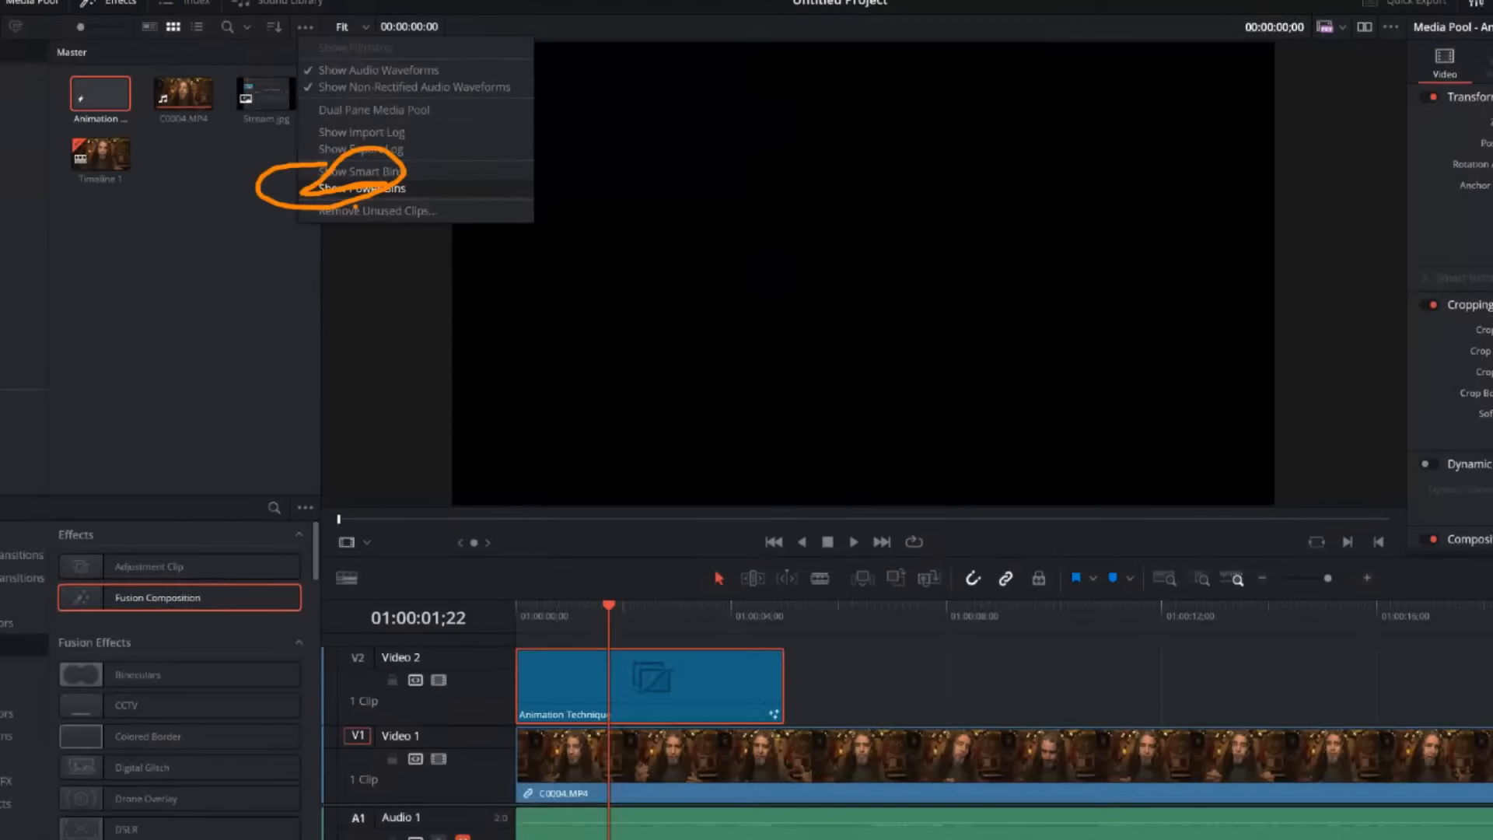
{"action": "left_click", "coordinate": [335, 263]}
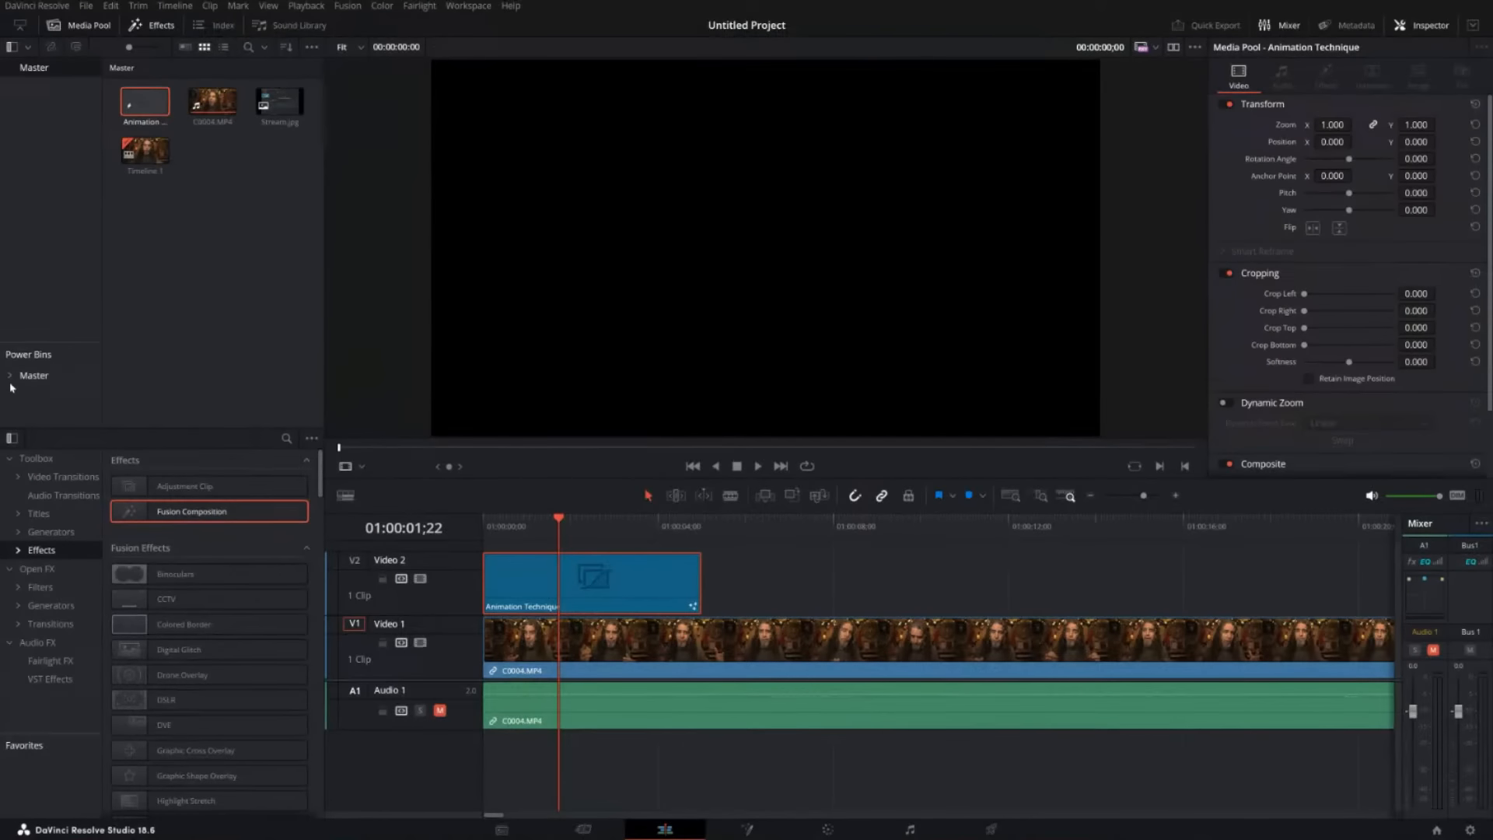
{"action": "left_click", "coordinate": [30, 326]}
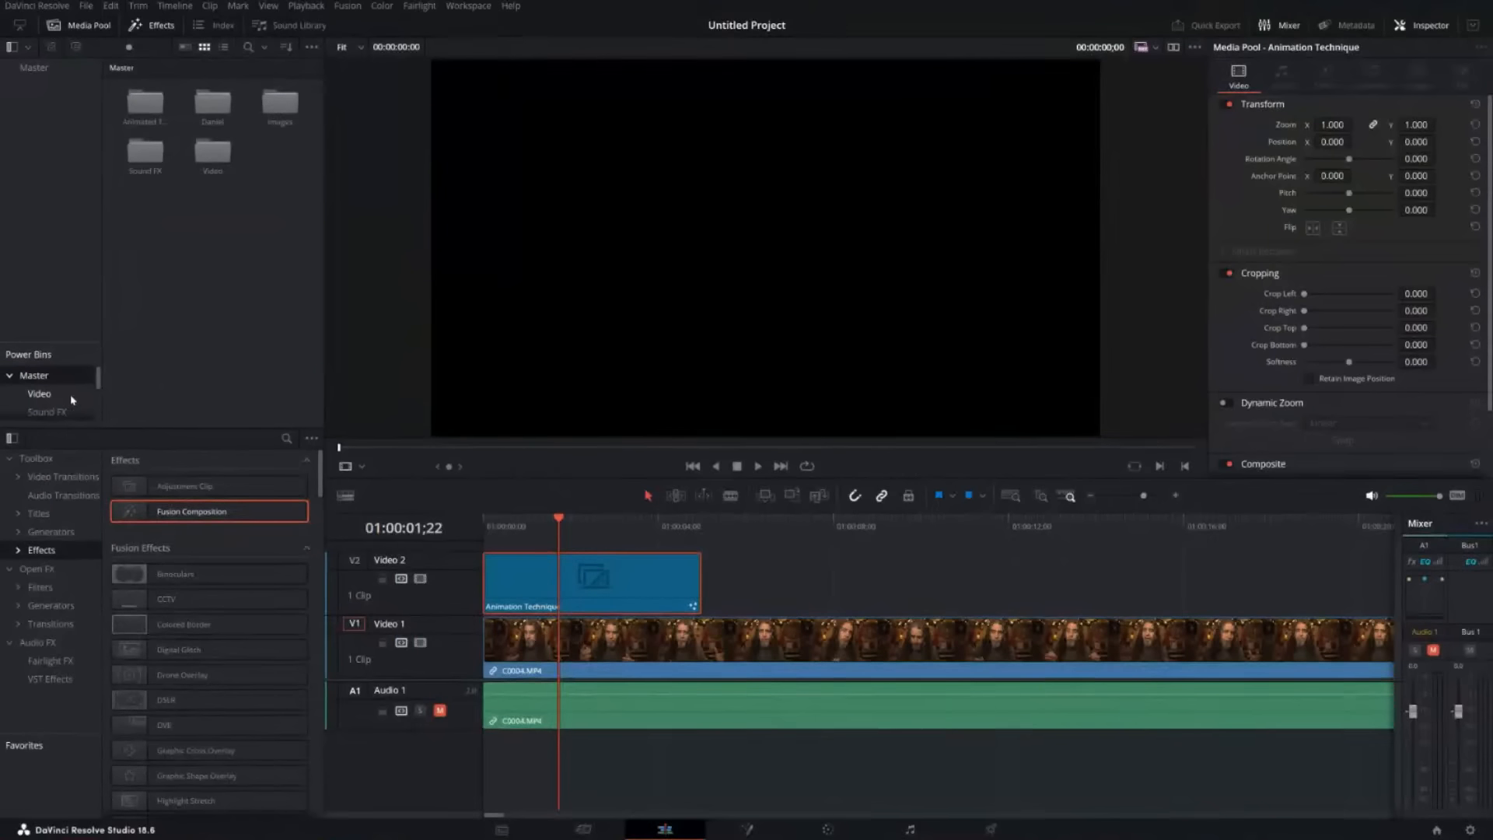
{"action": "scroll", "coordinate": [97, 384], "scroll_direction": "down", "scroll_amount": 1}
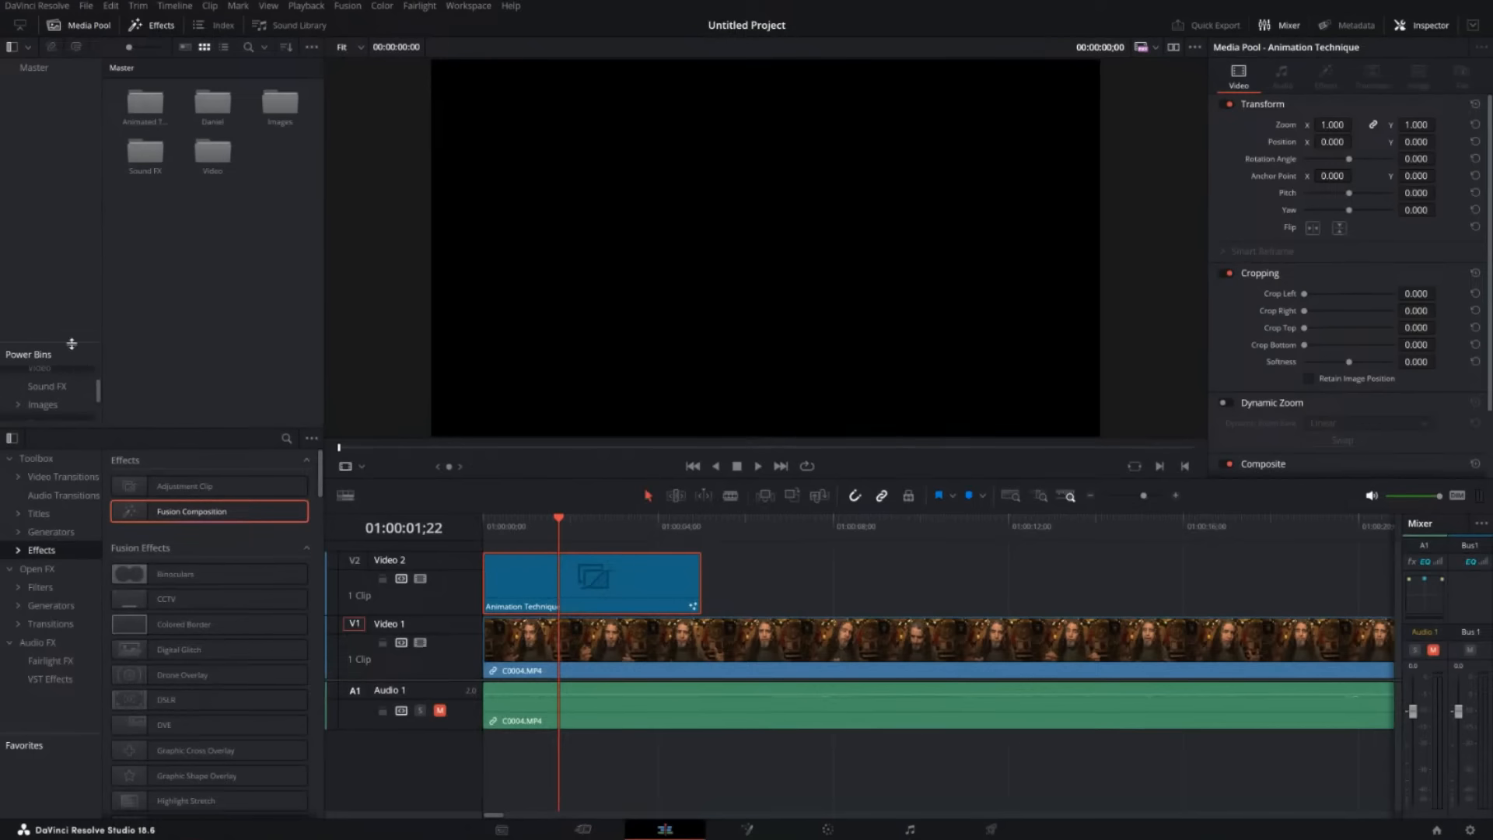
{"action": "left_click_drag", "start_coordinate": [71, 343], "coordinate": [69, 229]}
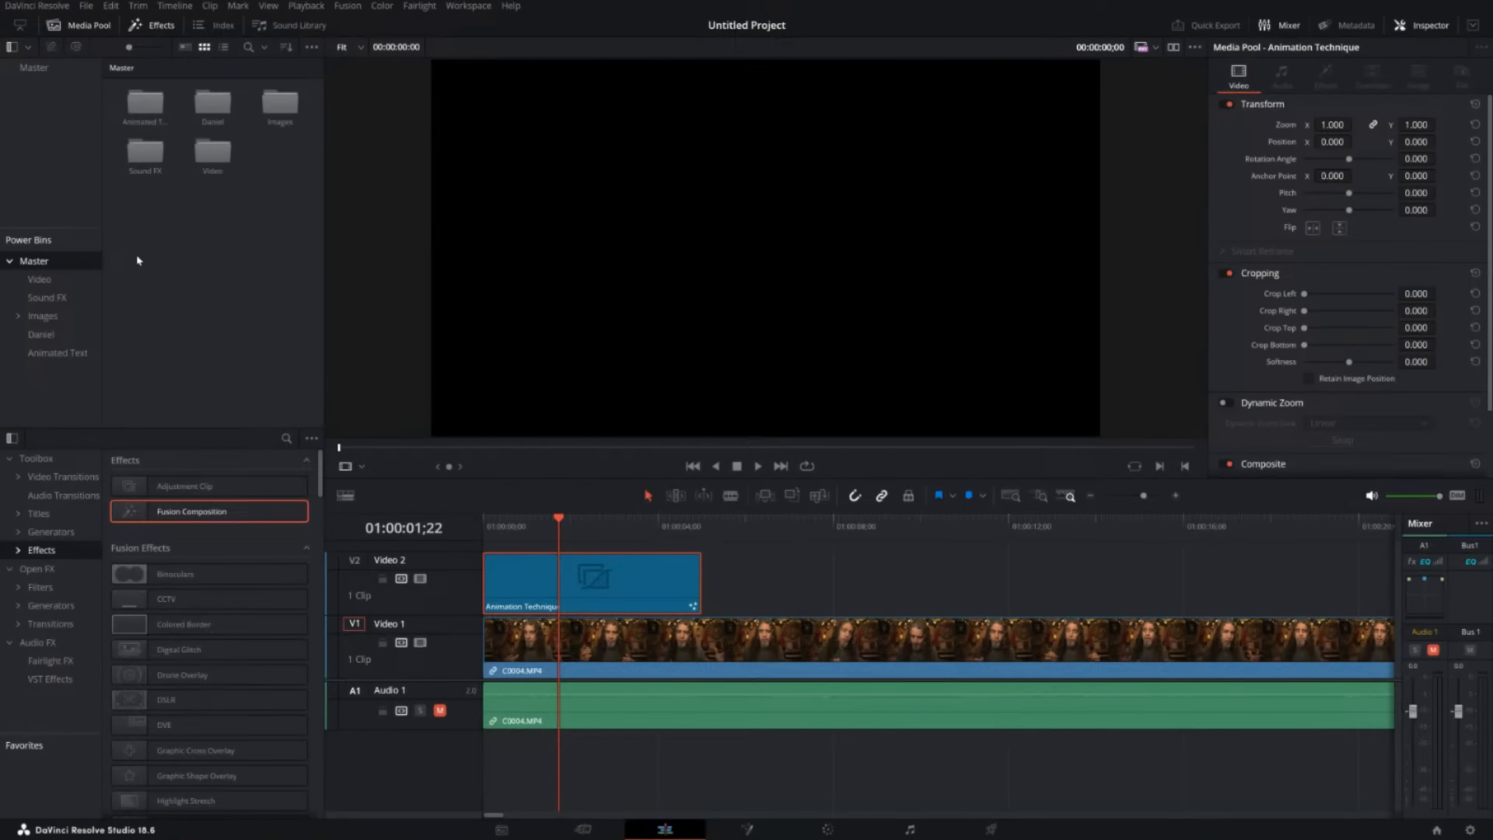
Create a bin named My Text Graphics in the Master power bin and open it.
{"action": "right_click", "coordinate": [176, 220]}
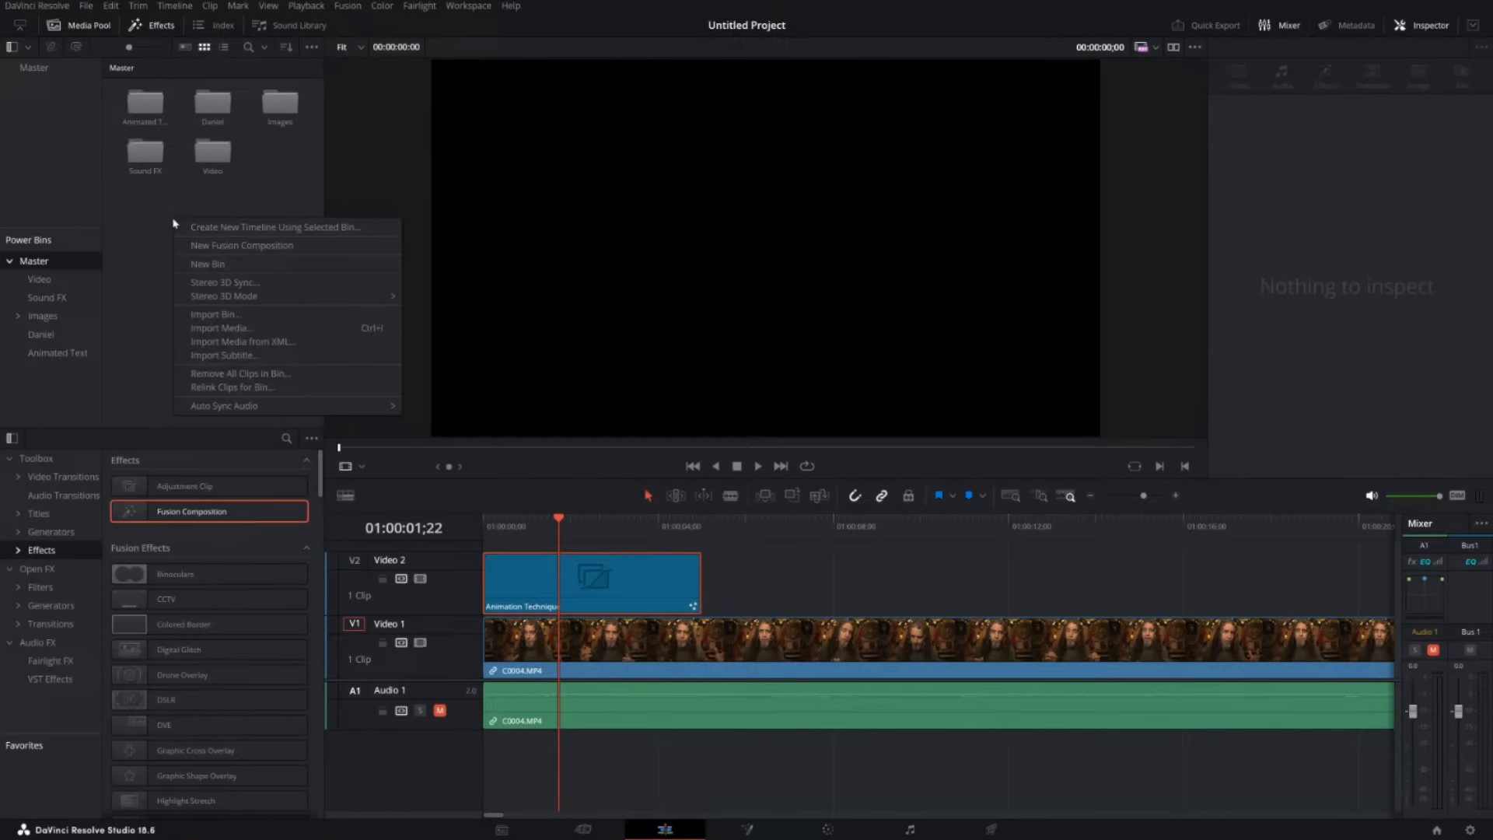
{"action": "left_click", "coordinate": [207, 265]}
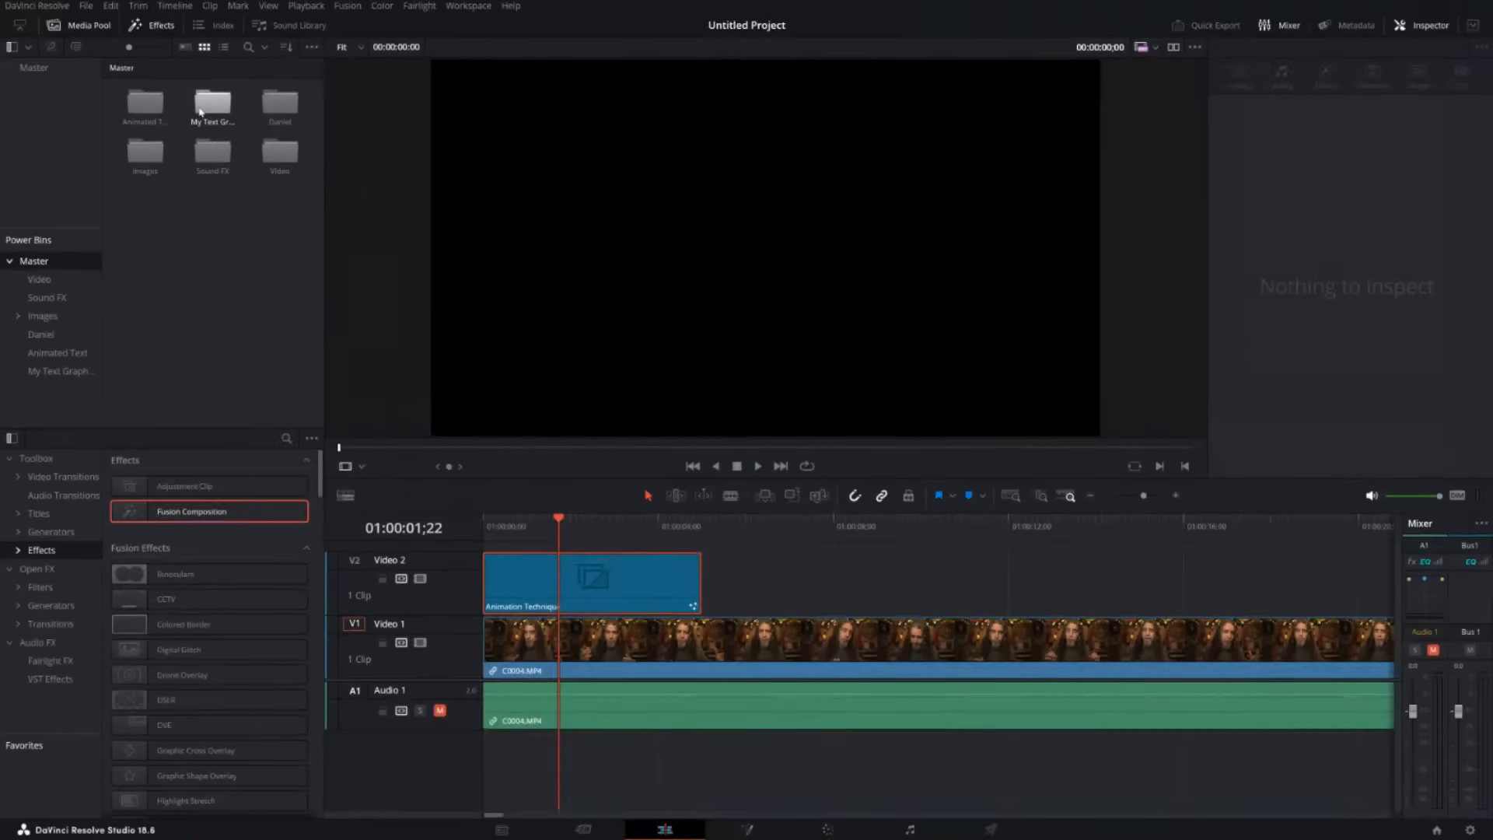
{"action": "double_click", "coordinate": [311, 128]}
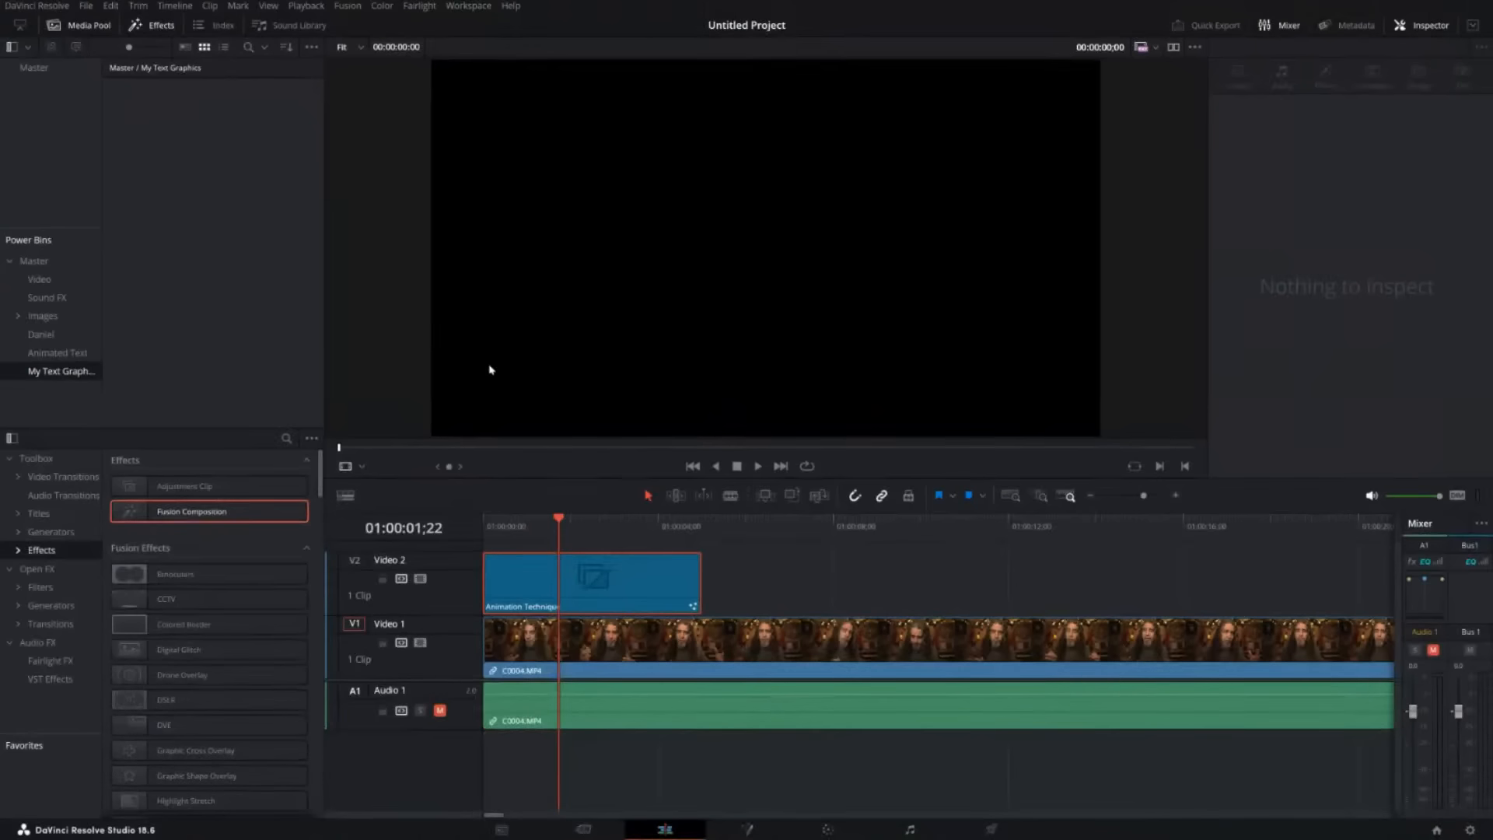
Store the Animation Technique clip from Video 2 in the My Text Graphics power bin, and compare it with the project's Master bin.
{"action": "left_click", "coordinate": [598, 591]}
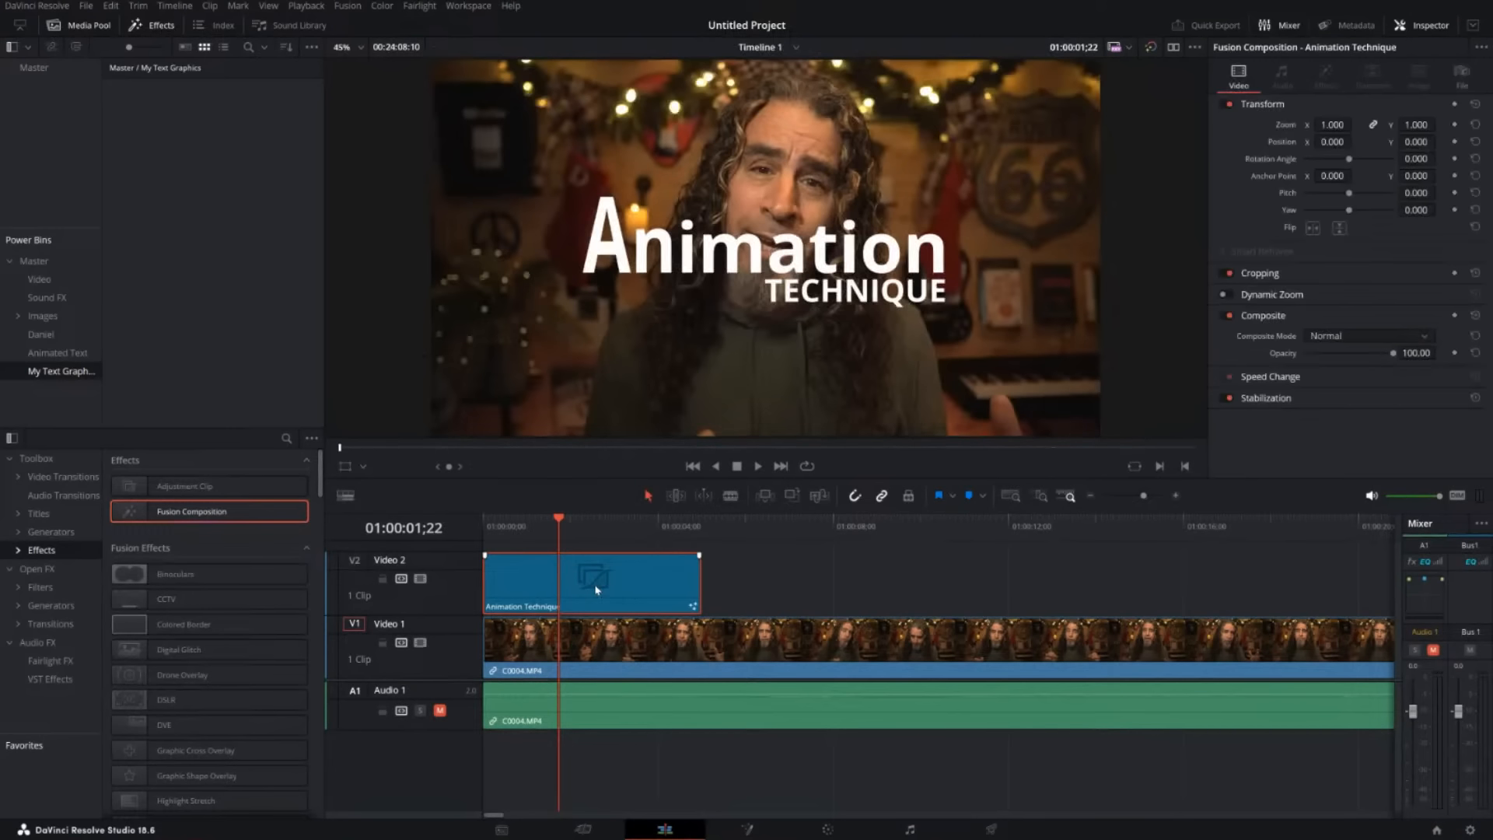
{"action": "left_click_drag", "start_coordinate": [593, 587], "coordinate": [209, 274]}
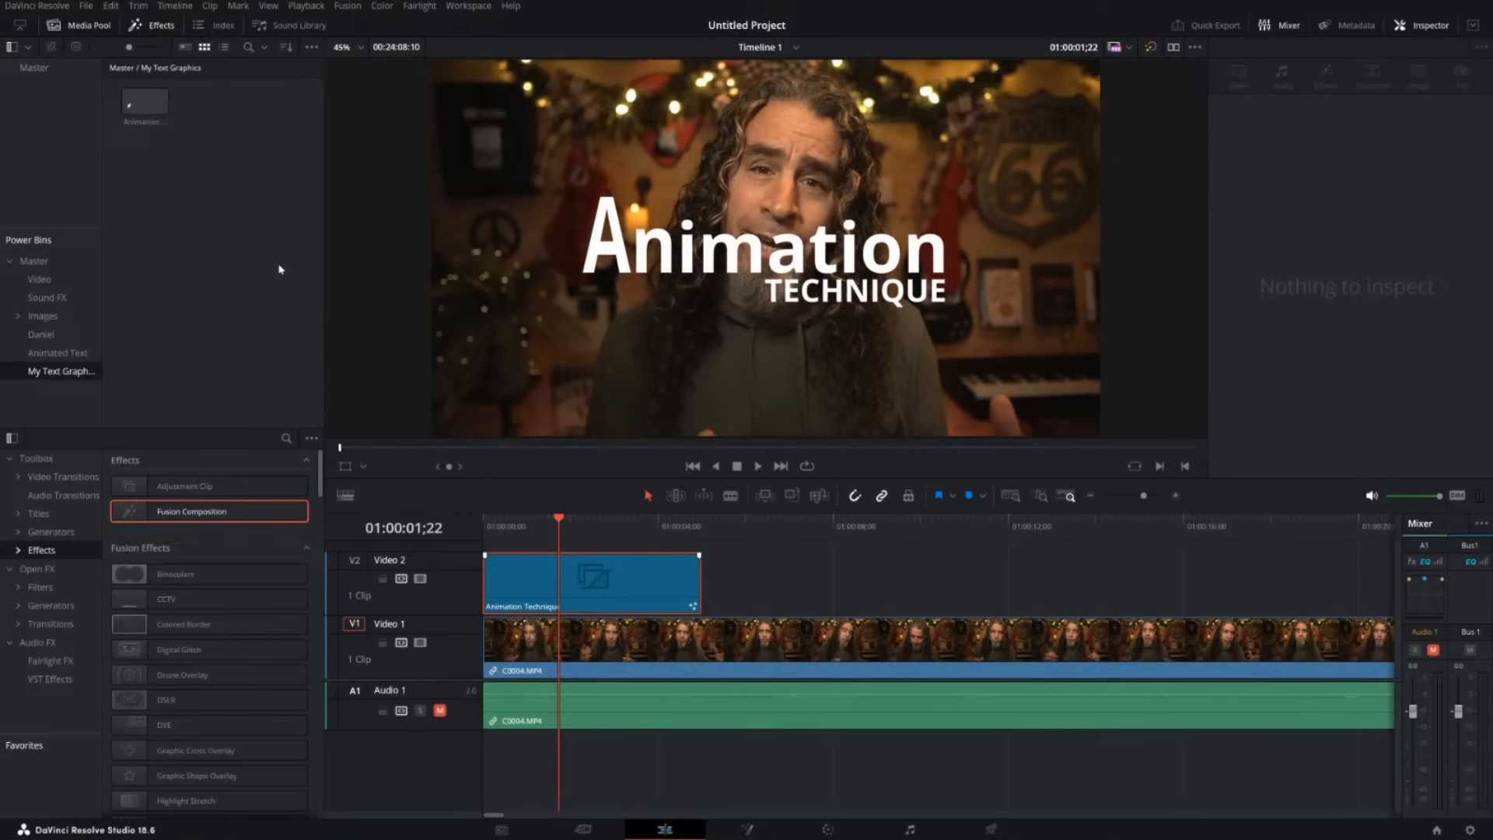
{"action": "left_click", "coordinate": [37, 69]}
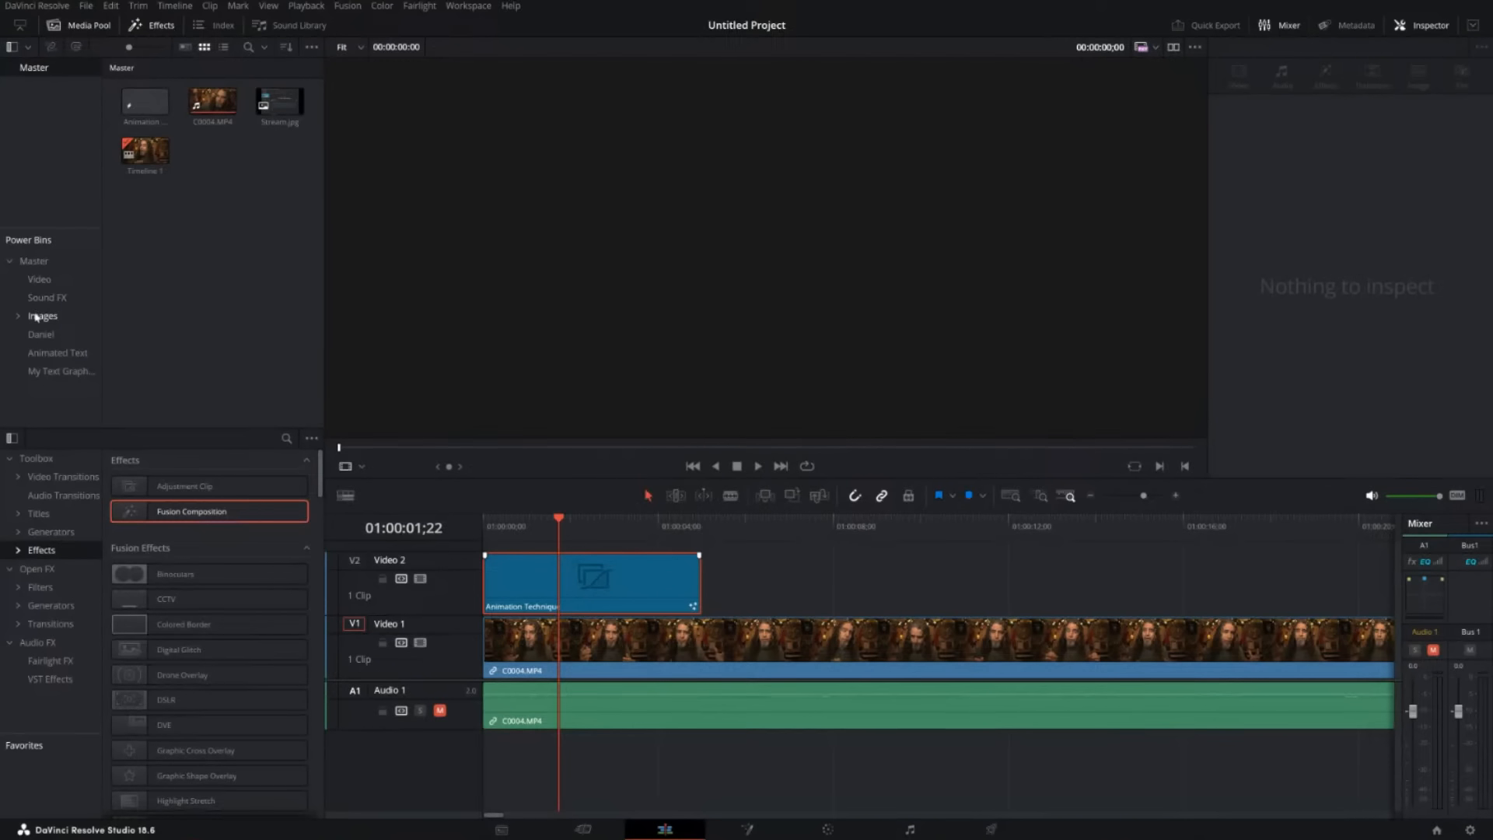
{"action": "left_click", "coordinate": [42, 373]}
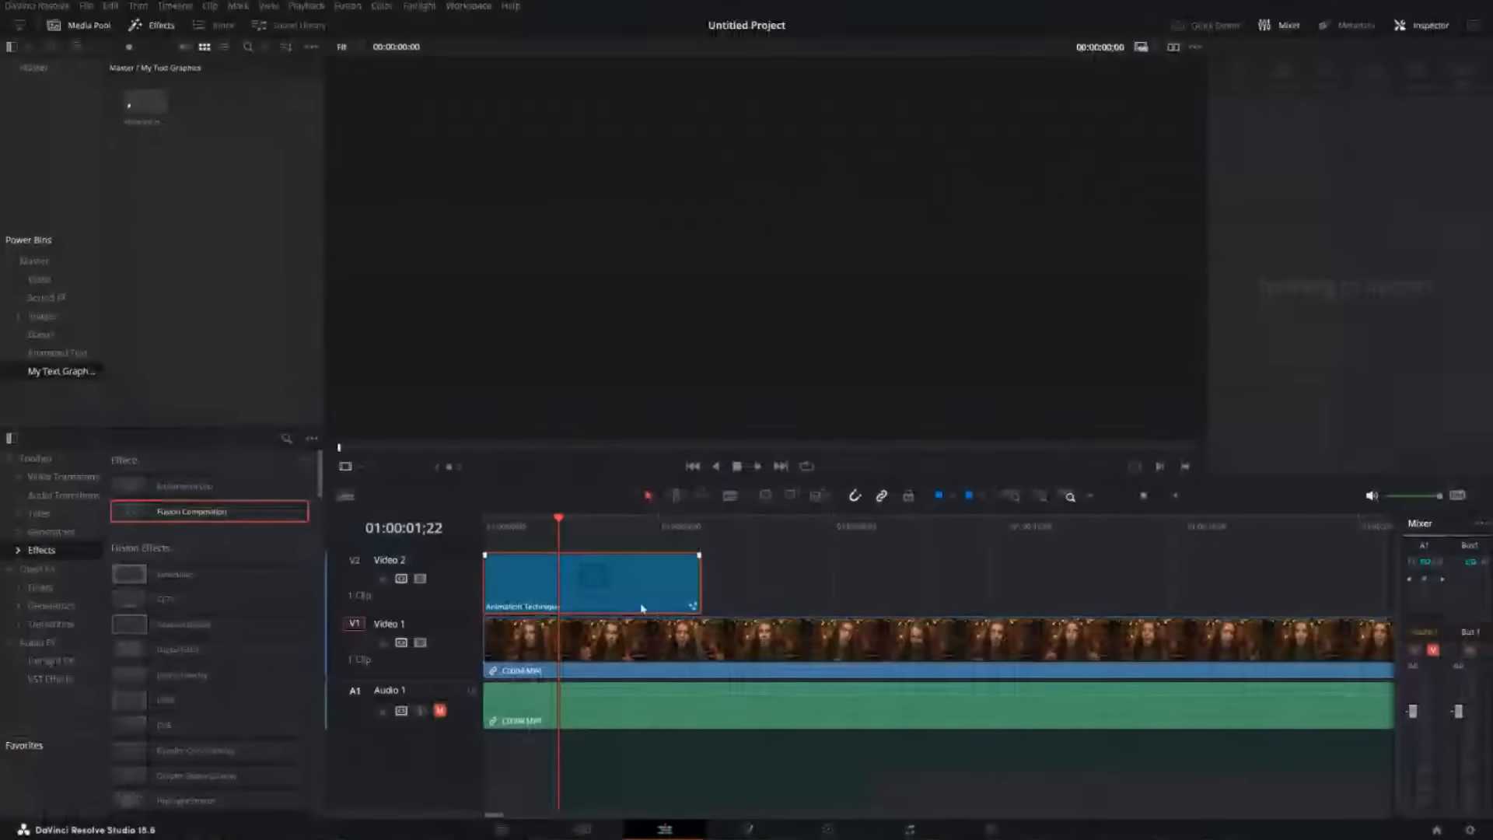
Open the Animation Technique clip in the Fusion page and line up the Merge1 and Merge2 nodes.
{"action": "right_click", "coordinate": [575, 573]}
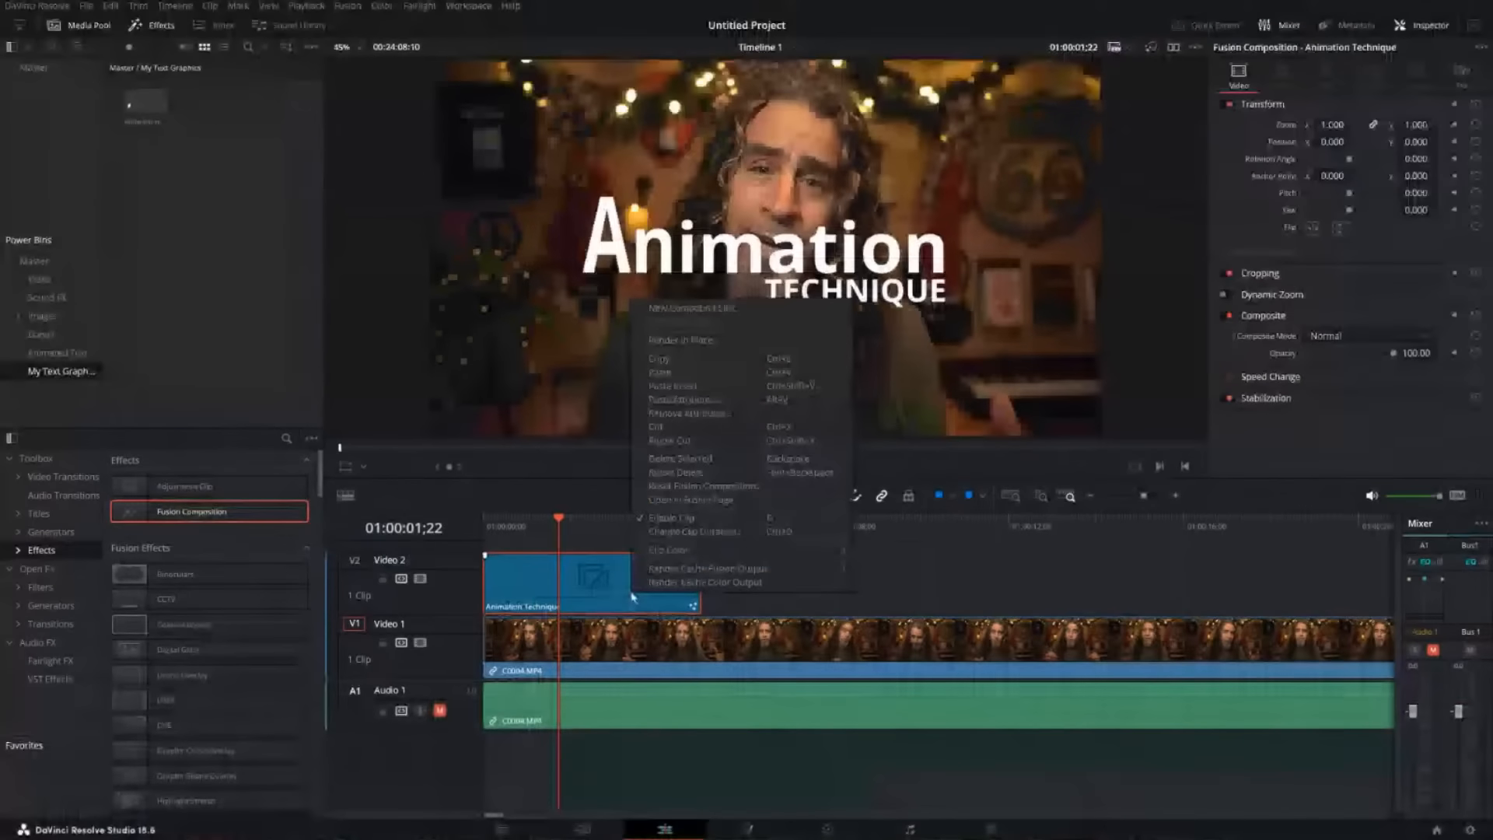
{"action": "left_click", "coordinate": [683, 502]}
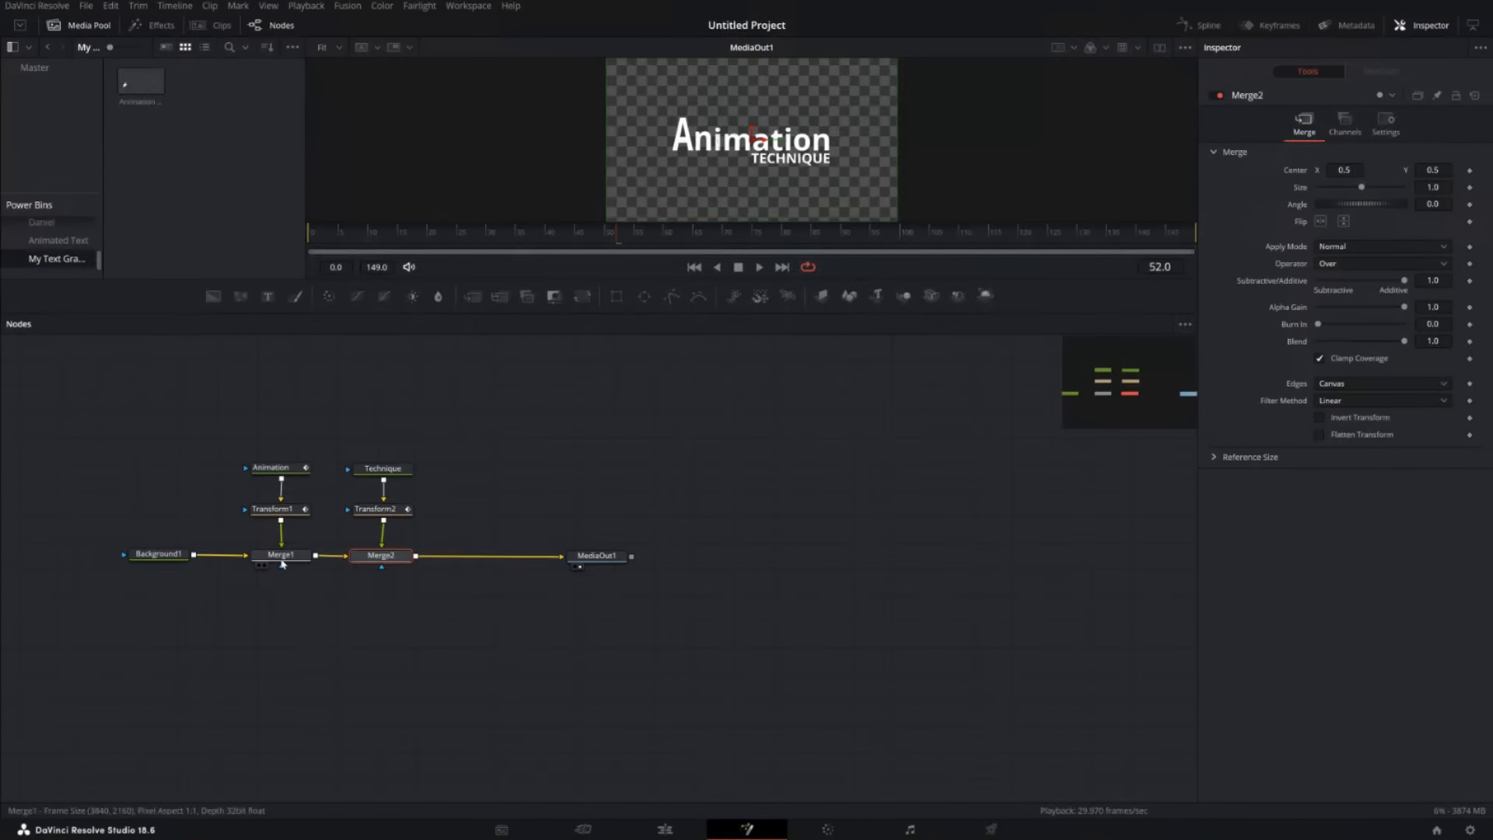
{"action": "left_click_drag", "start_coordinate": [278, 563], "coordinate": [281, 565]}
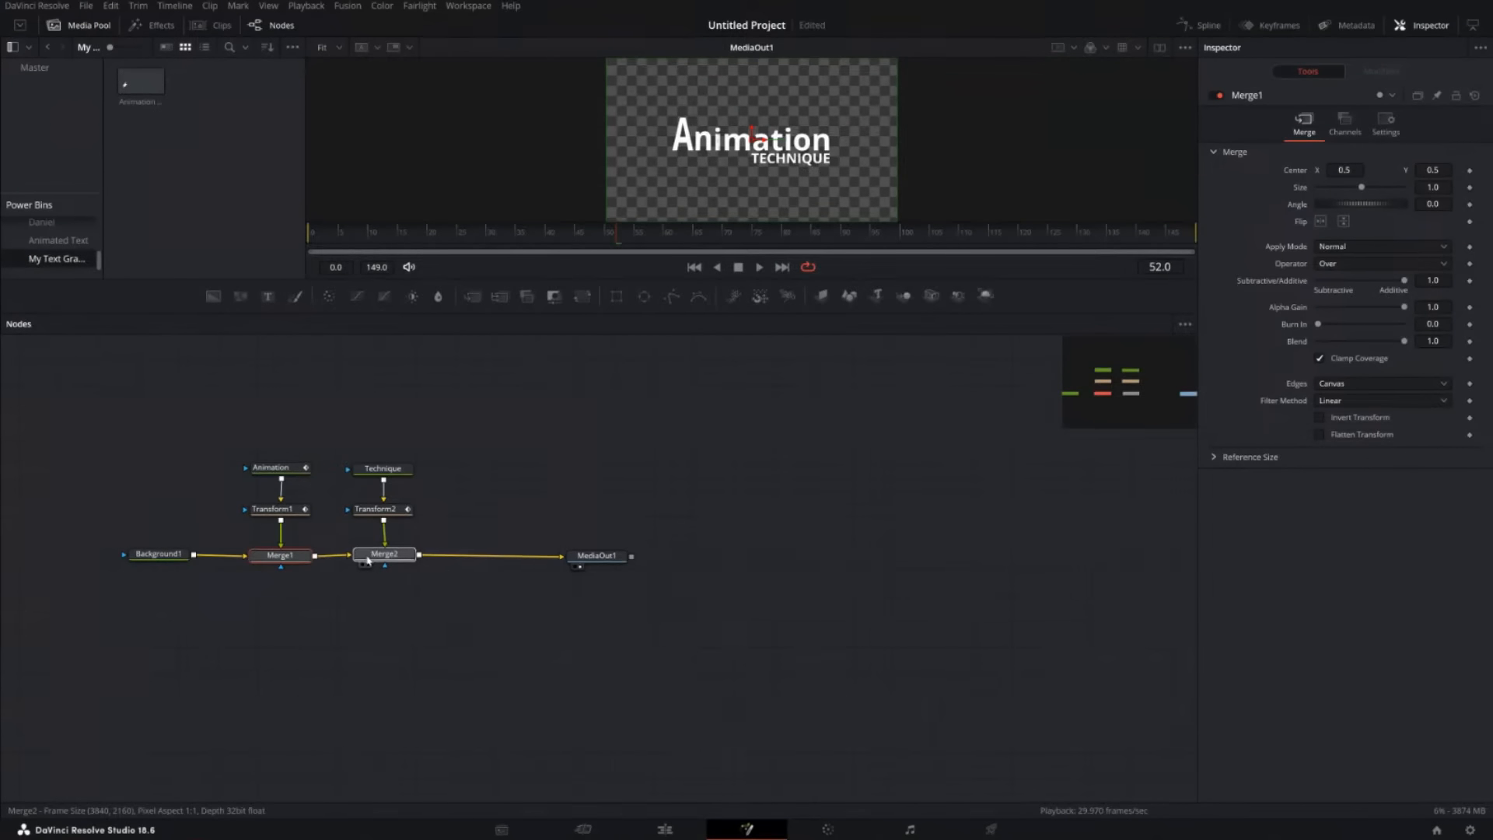
{"action": "left_click", "coordinate": [365, 562]}
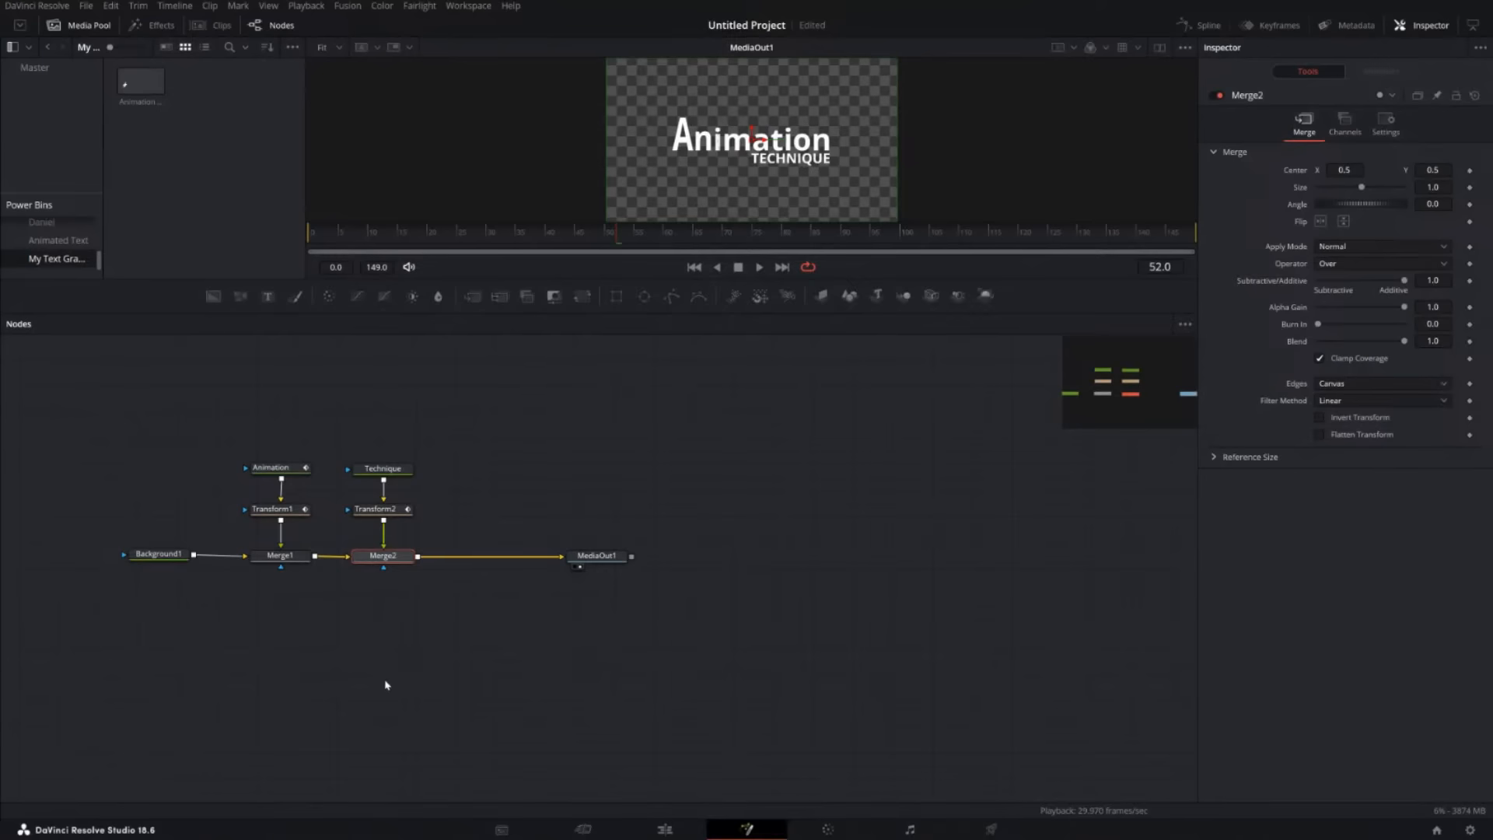
Group all the title nodes except MediaOut1, and line the group up level with MediaOut1.
{"action": "left_click_drag", "start_coordinate": [386, 685], "coordinate": [537, 700]}
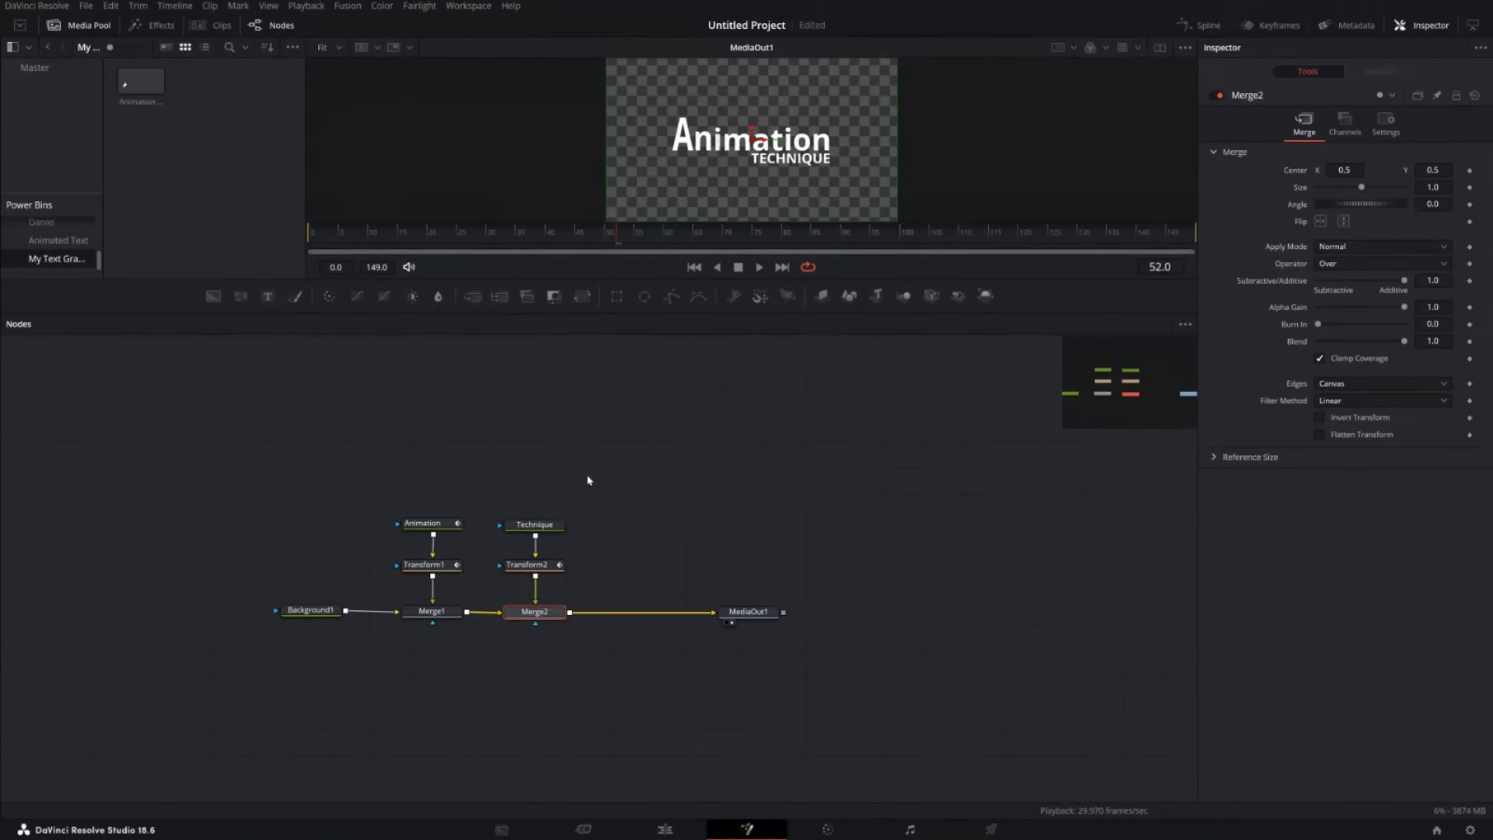
{"action": "left_click_drag", "start_coordinate": [588, 480], "coordinate": [250, 707]}
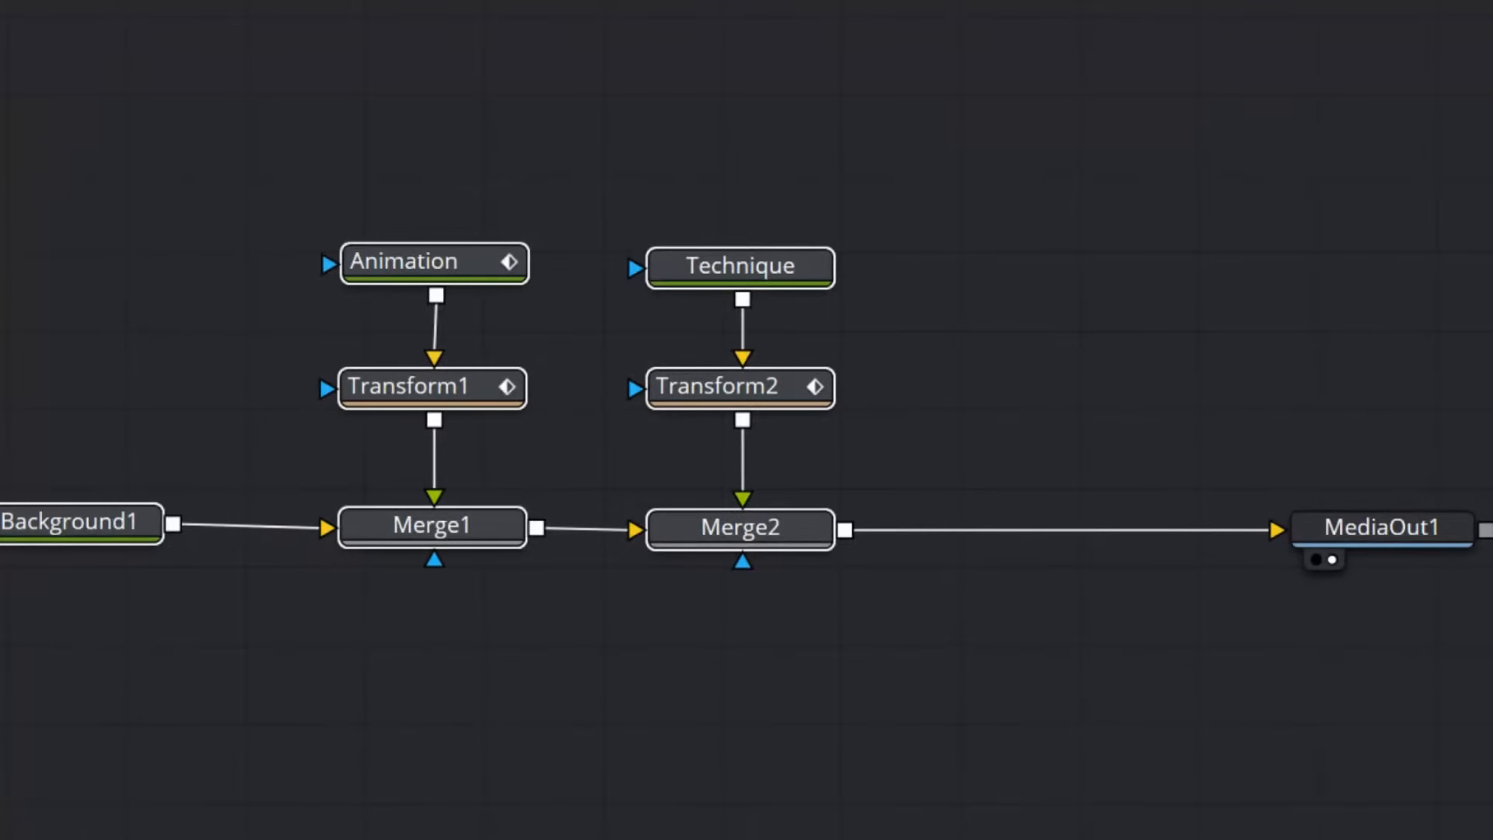
{"action": "right_click", "coordinate": [449, 544]}
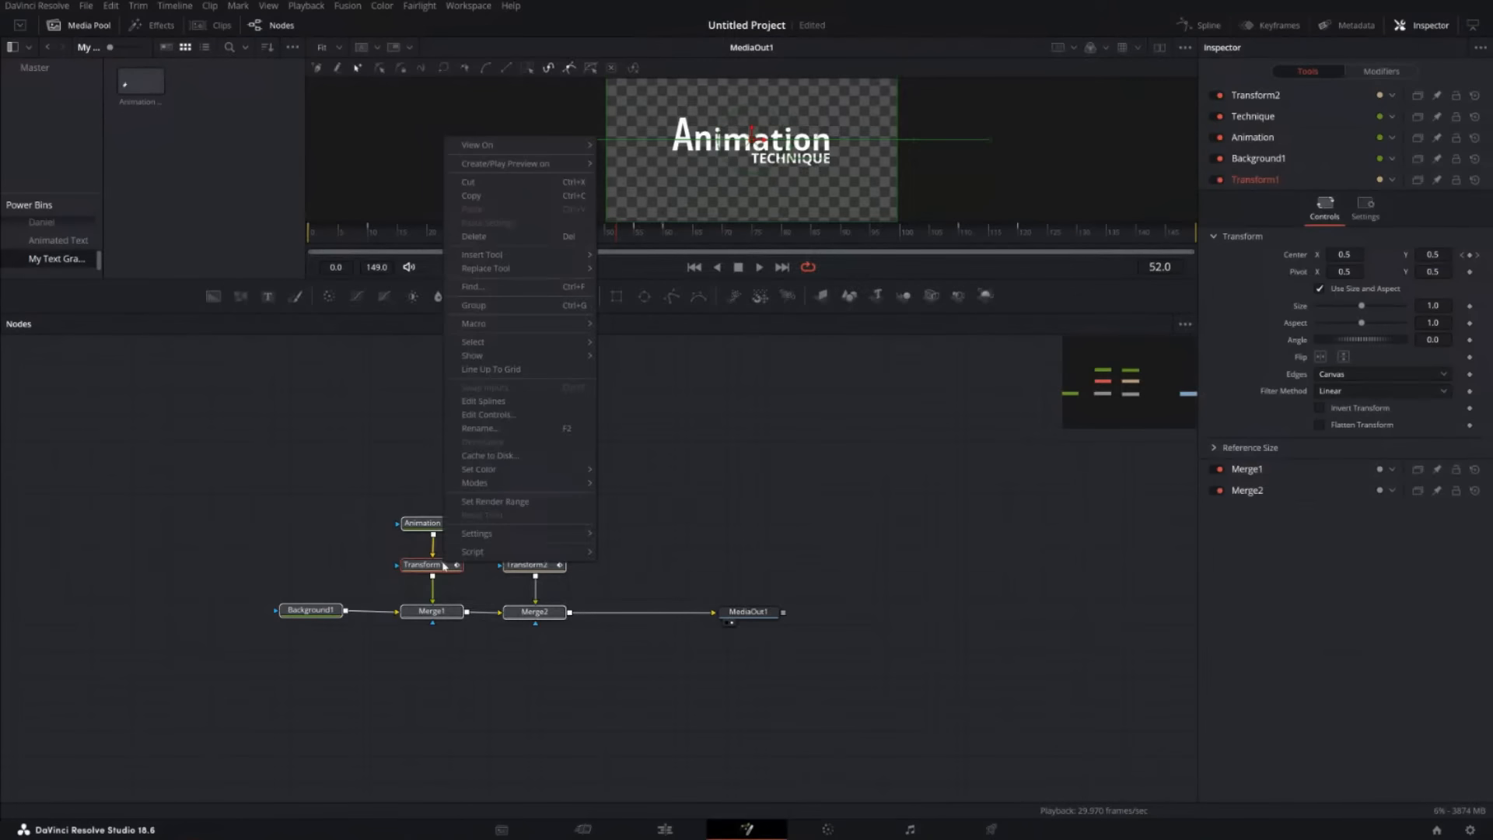
{"action": "left_click", "coordinate": [486, 310]}
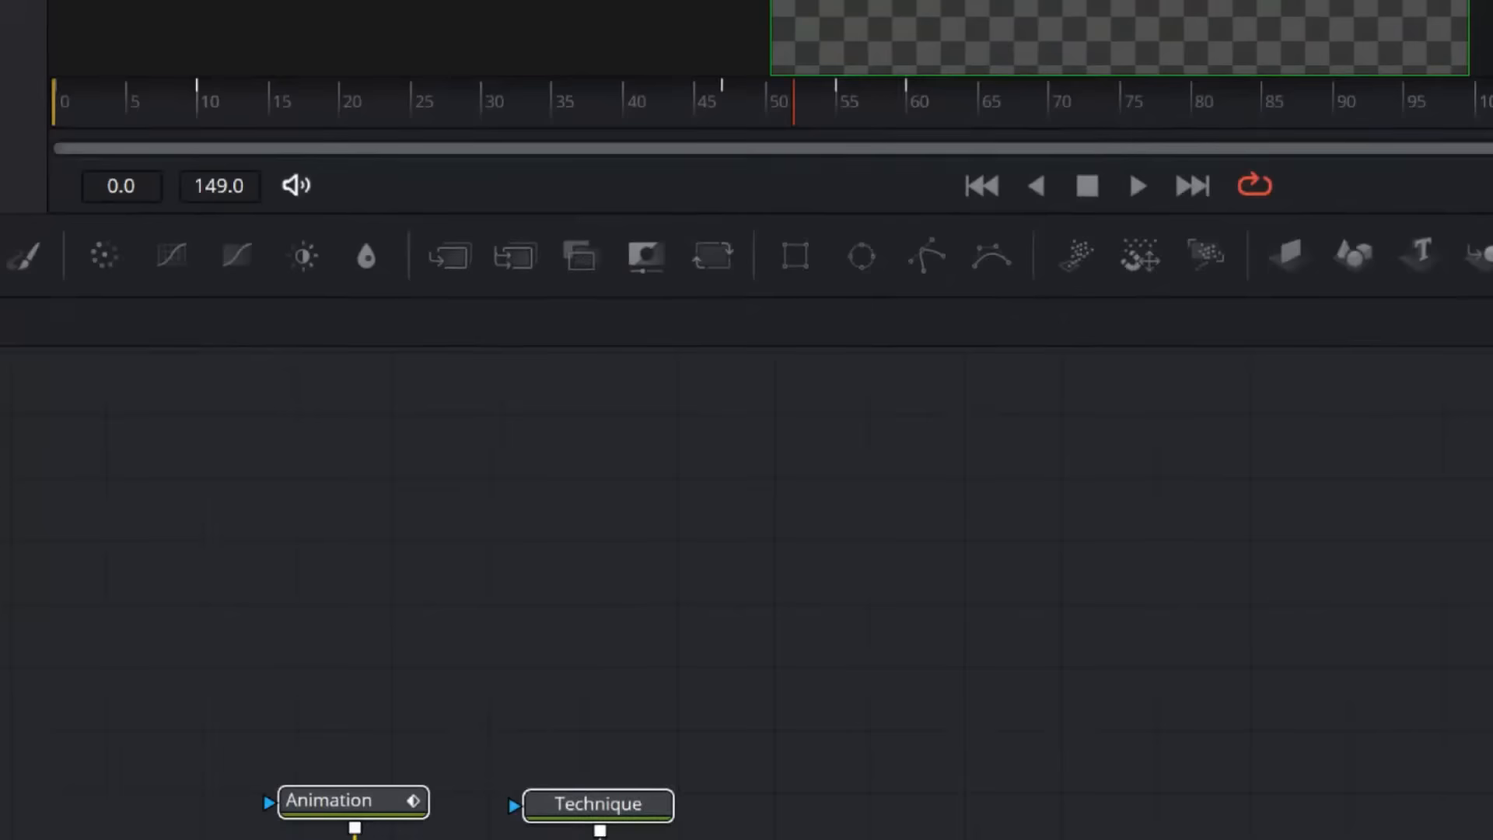
{"action": "right_click", "coordinate": [414, 556]}
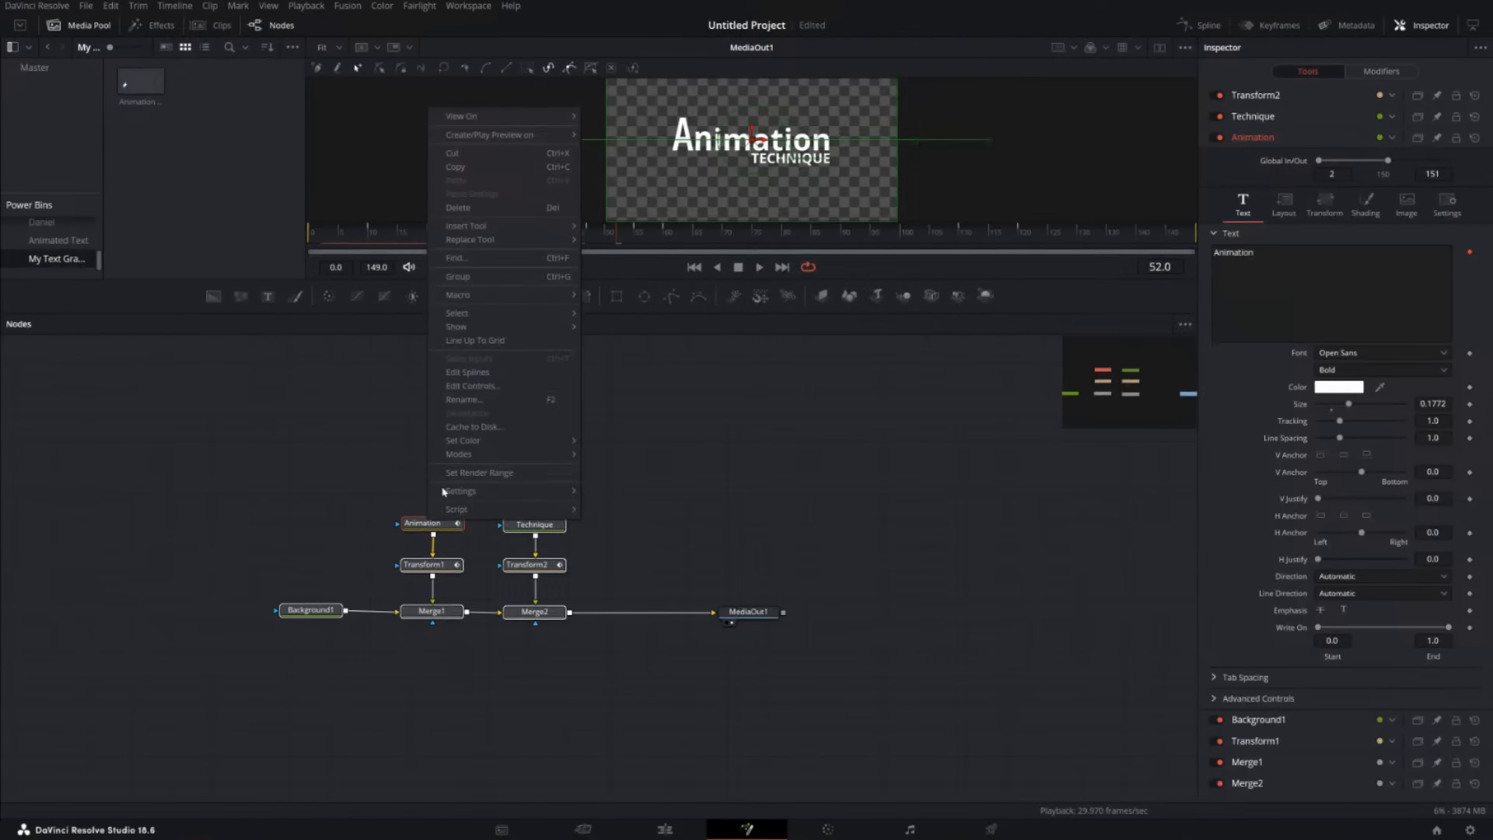
{"action": "left_click", "coordinate": [478, 276]}
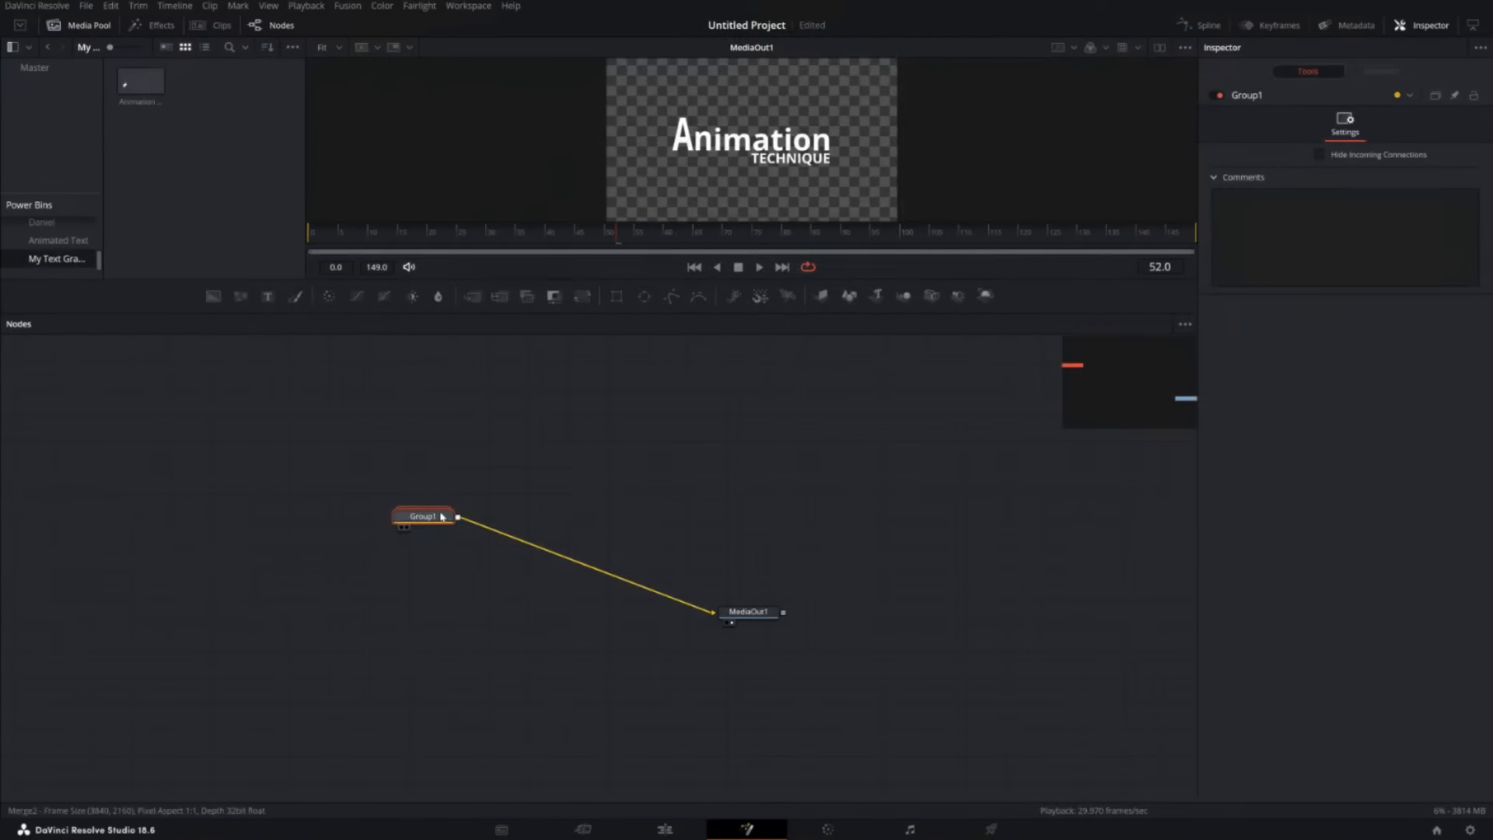
{"action": "left_click_drag", "start_coordinate": [441, 517], "coordinate": [444, 610]}
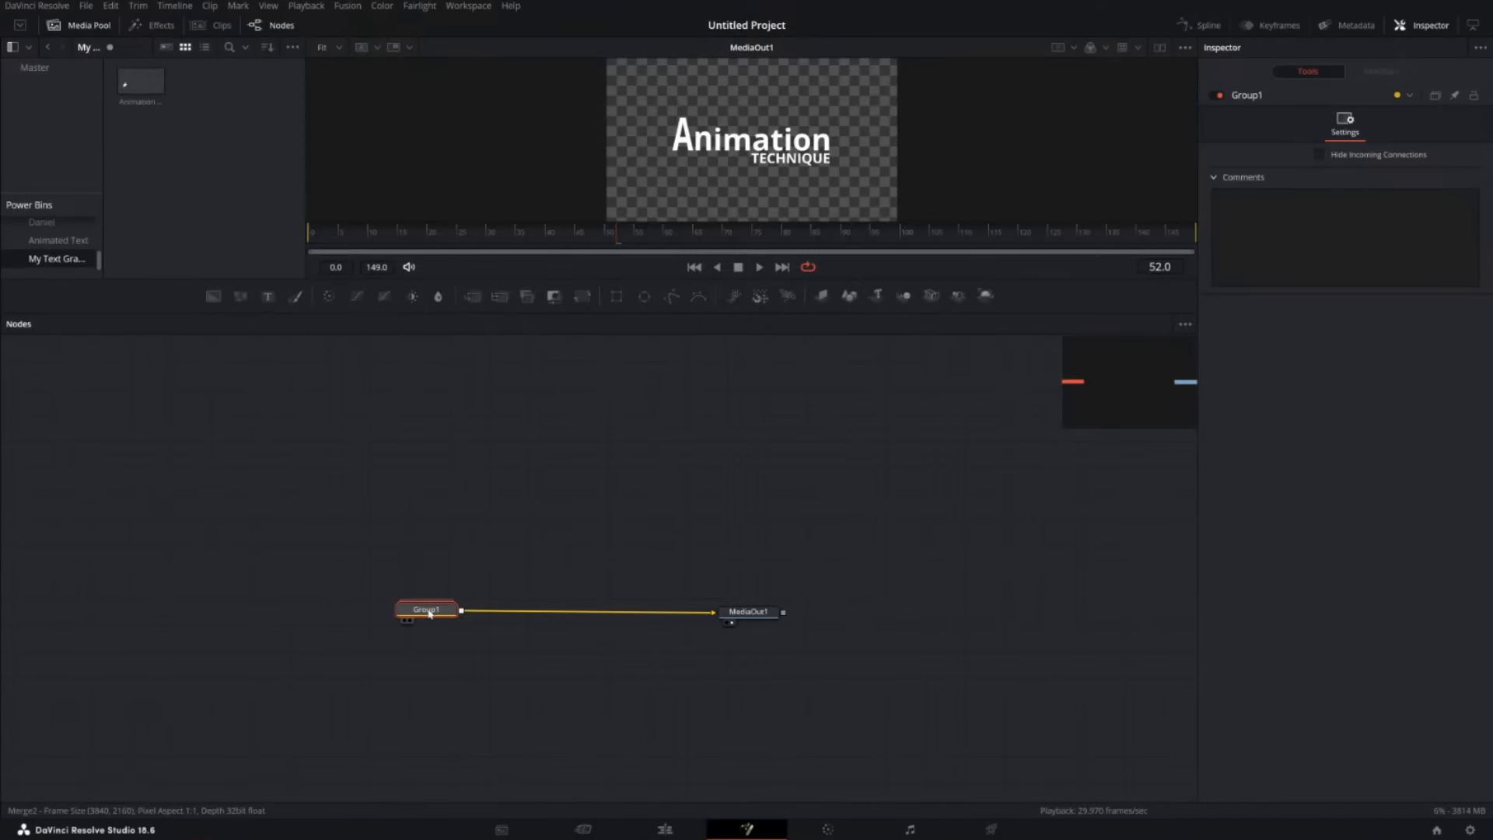
Rename the node group as Animation Technique.
{"action": "right_click", "coordinate": [430, 614]}
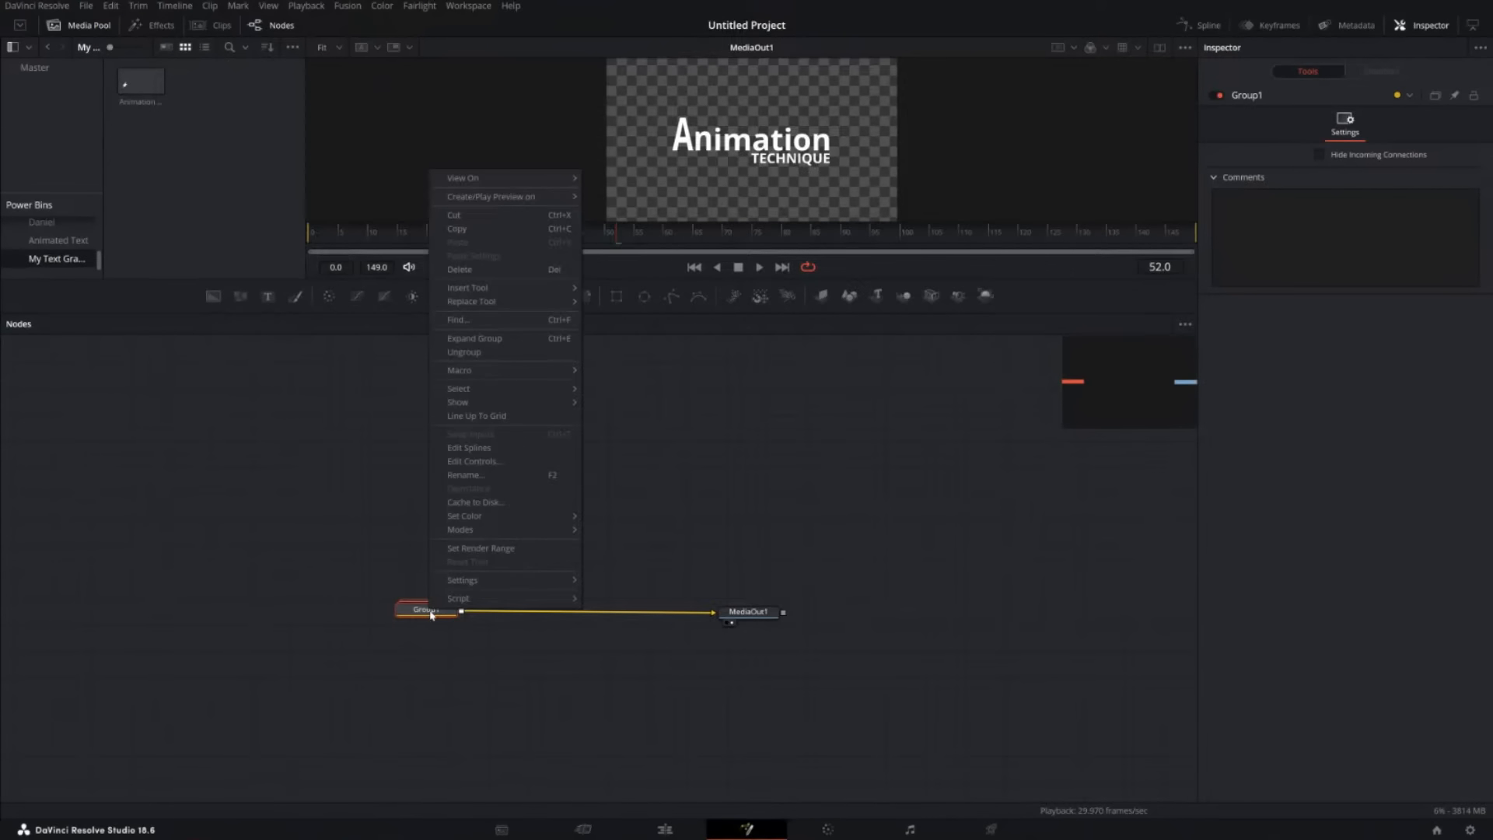
{"action": "left_click", "coordinate": [467, 474]}
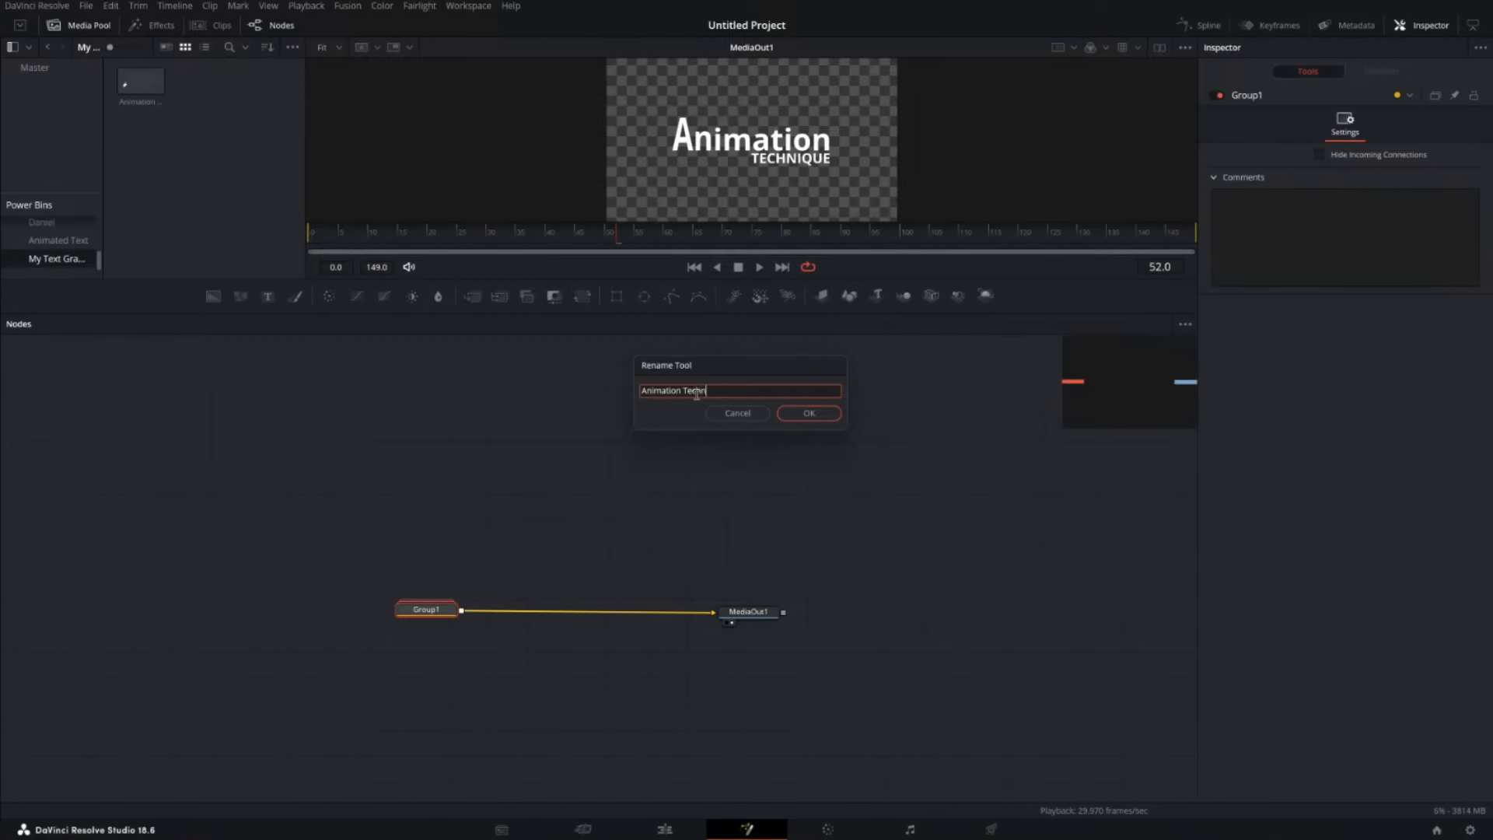
{"action": "type", "text": "e"}
{"action": "key", "text": "Return"}
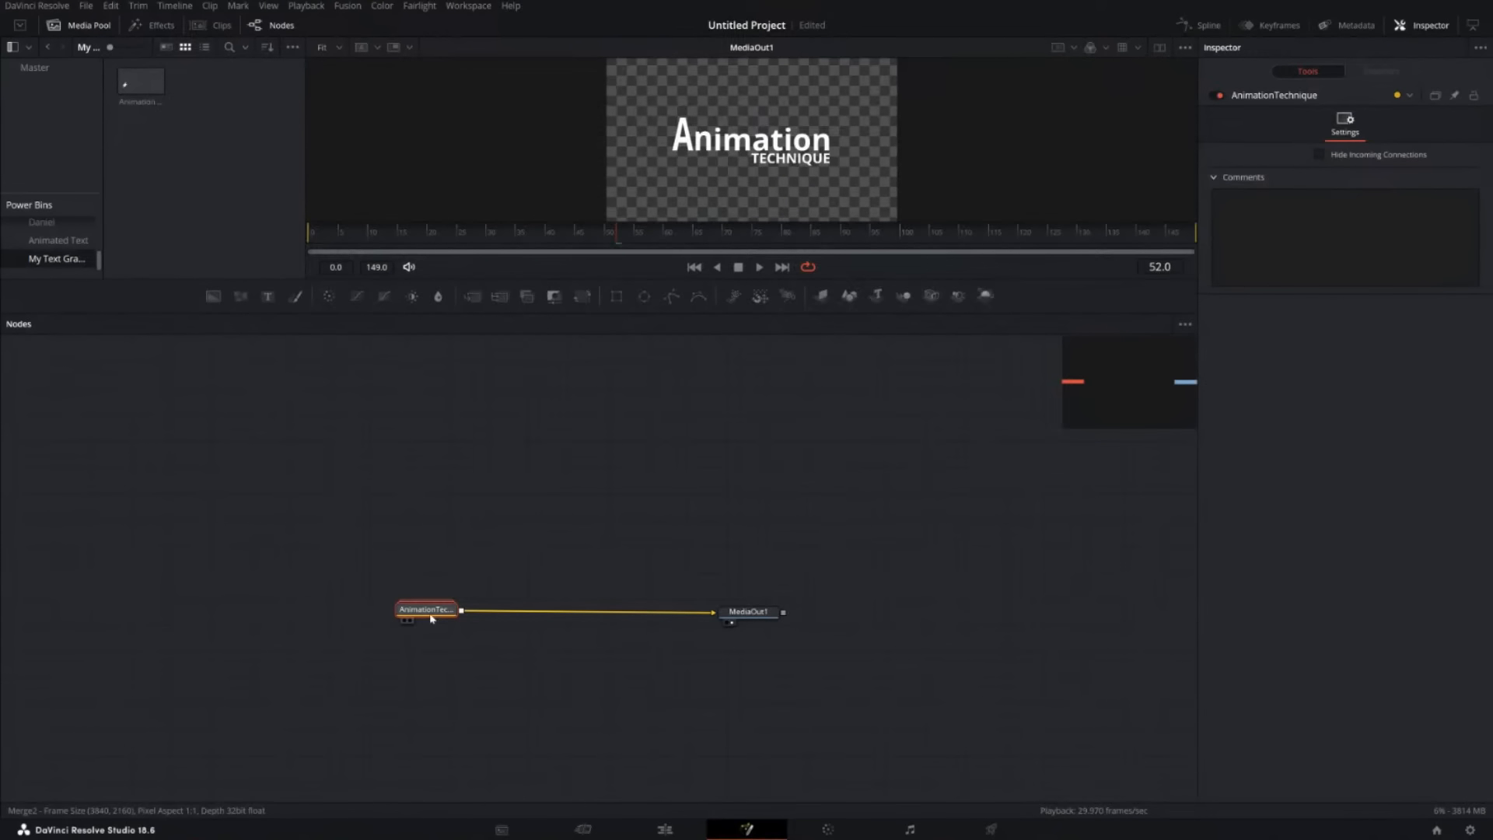
Expand the AnimationTechnique group to view the nodes inside it, and collapse it again.
{"action": "right_click", "coordinate": [428, 617]}
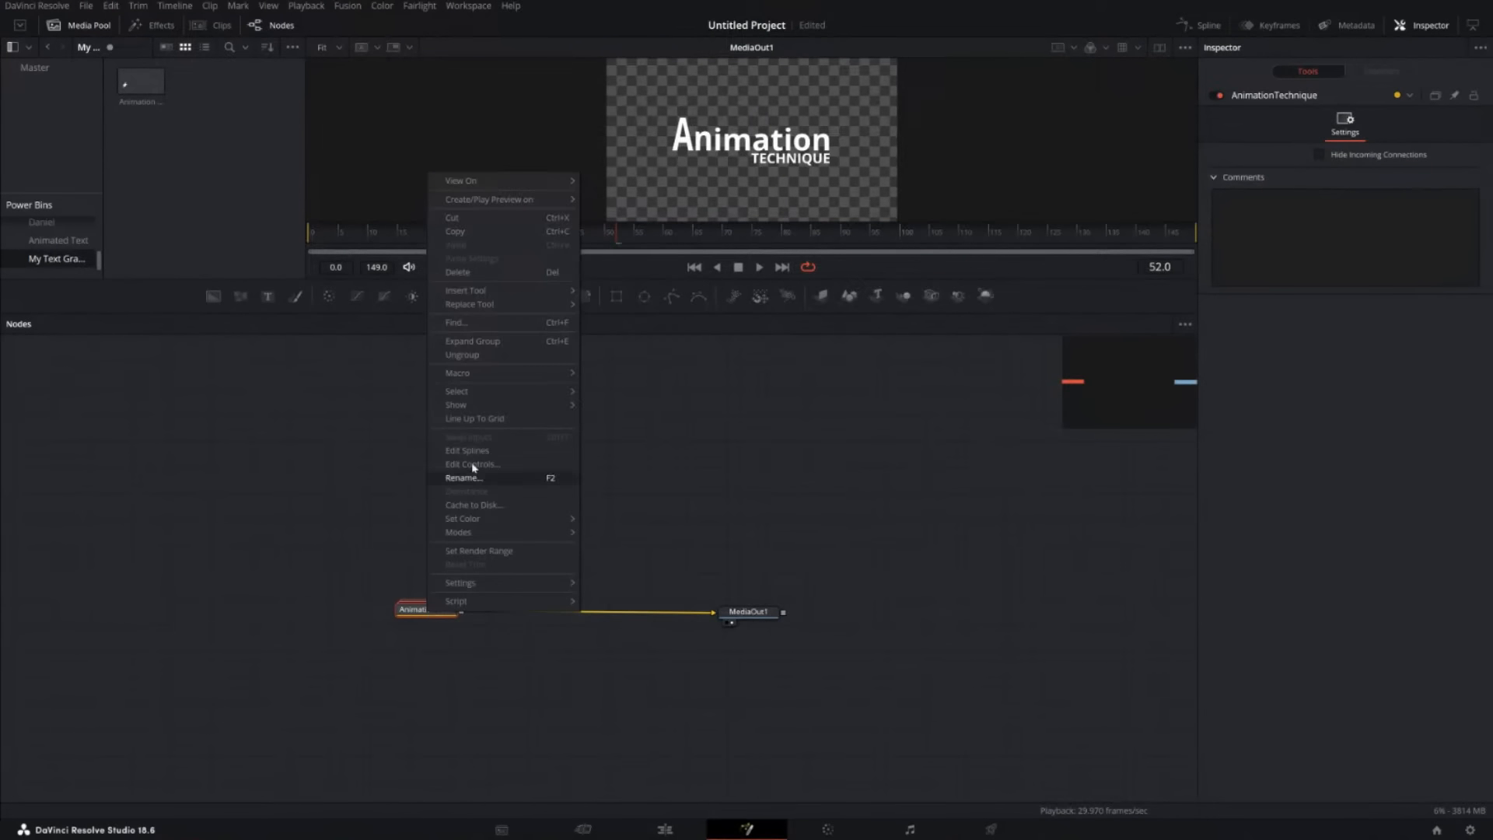
{"action": "left_click", "coordinate": [482, 343]}
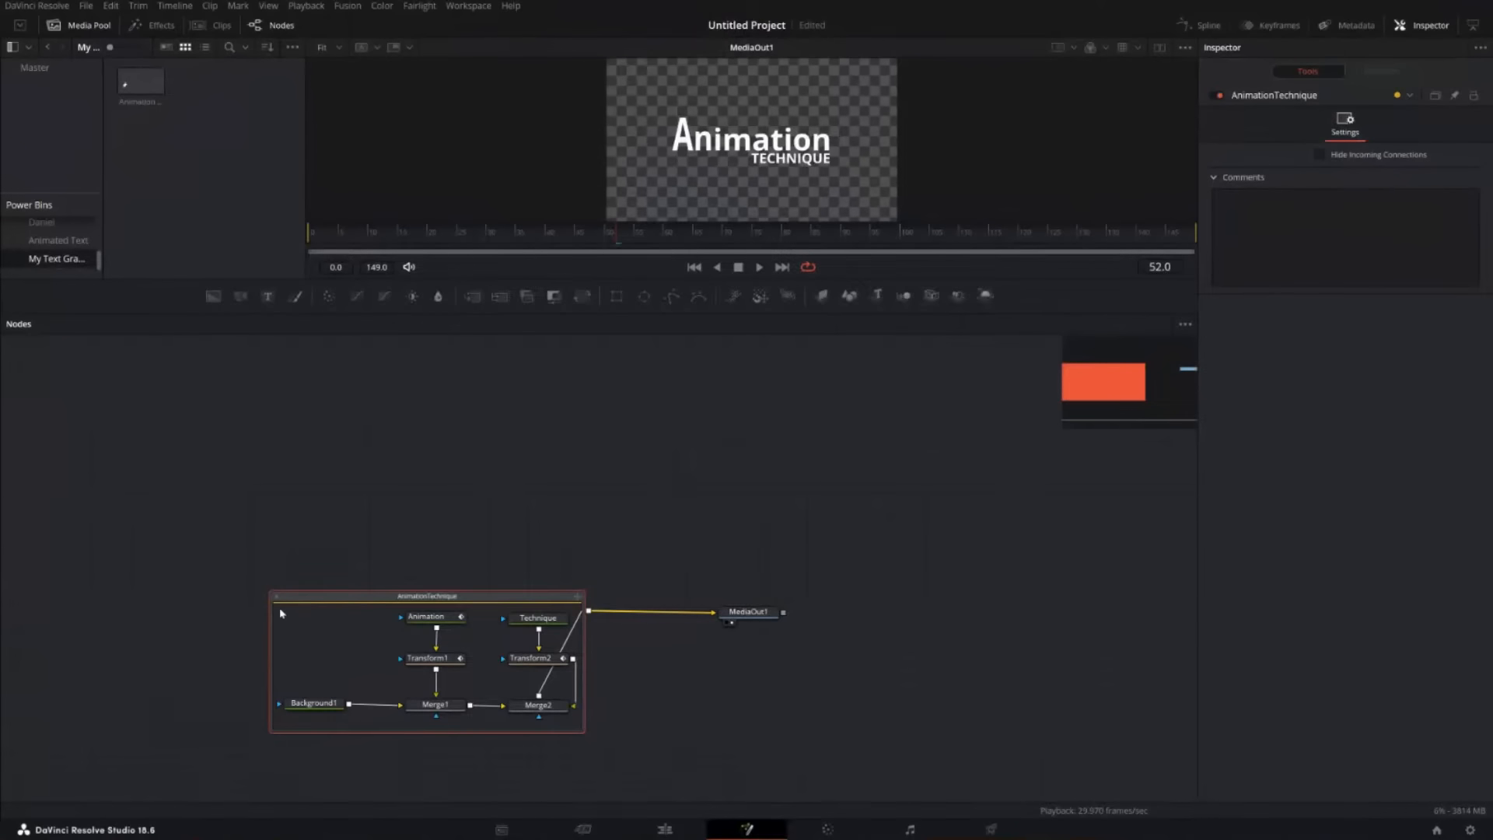
{"action": "left_click", "coordinate": [277, 596]}
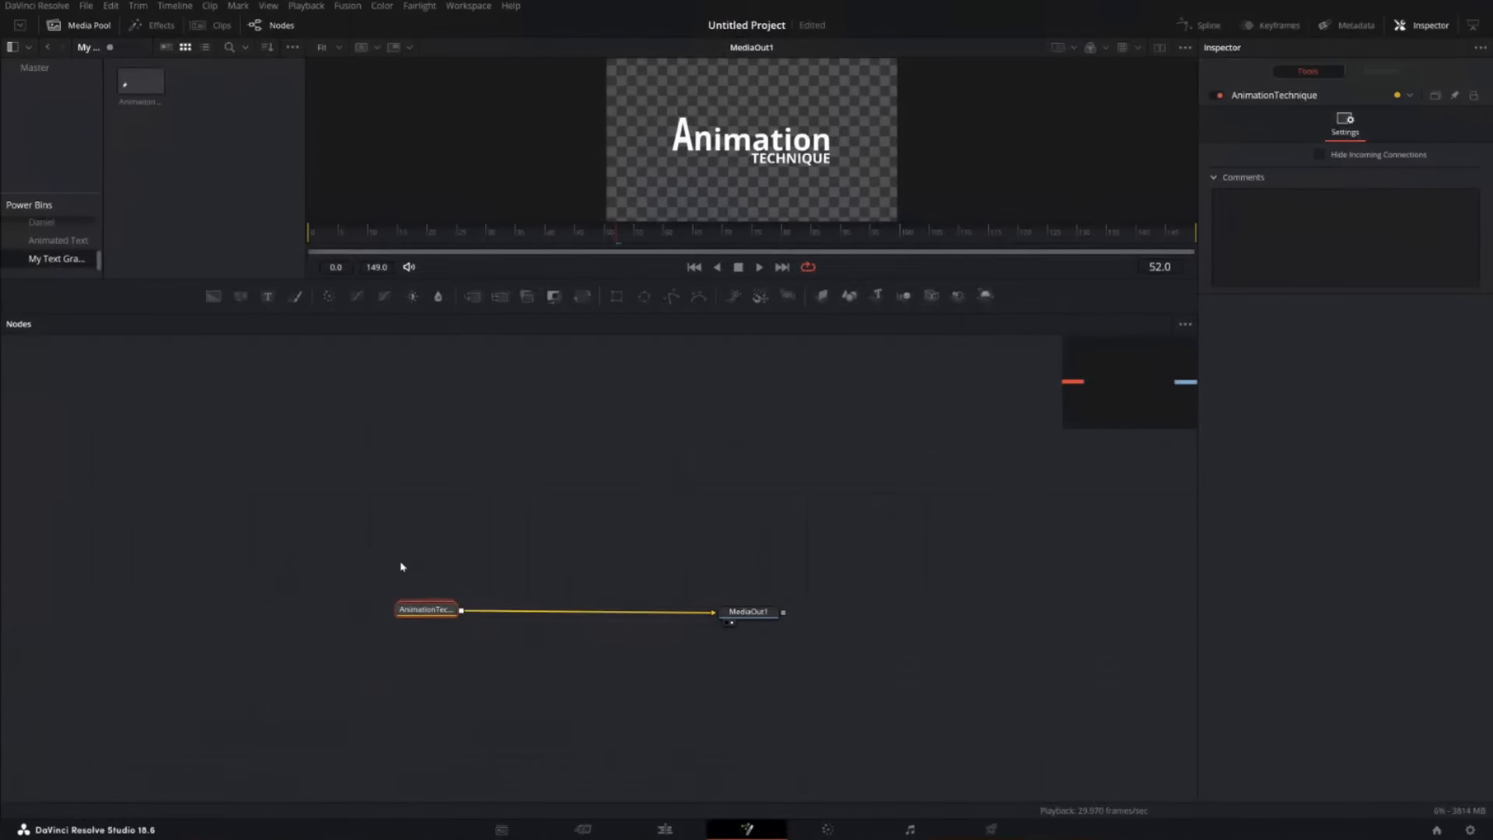
Try ungrouping the AnimationTechnique nodes with MediaOut1 lined up beside Merge2, and undo back to the group.
{"action": "right_click", "coordinate": [426, 611]}
{"action": "left_click", "coordinate": [469, 354]}
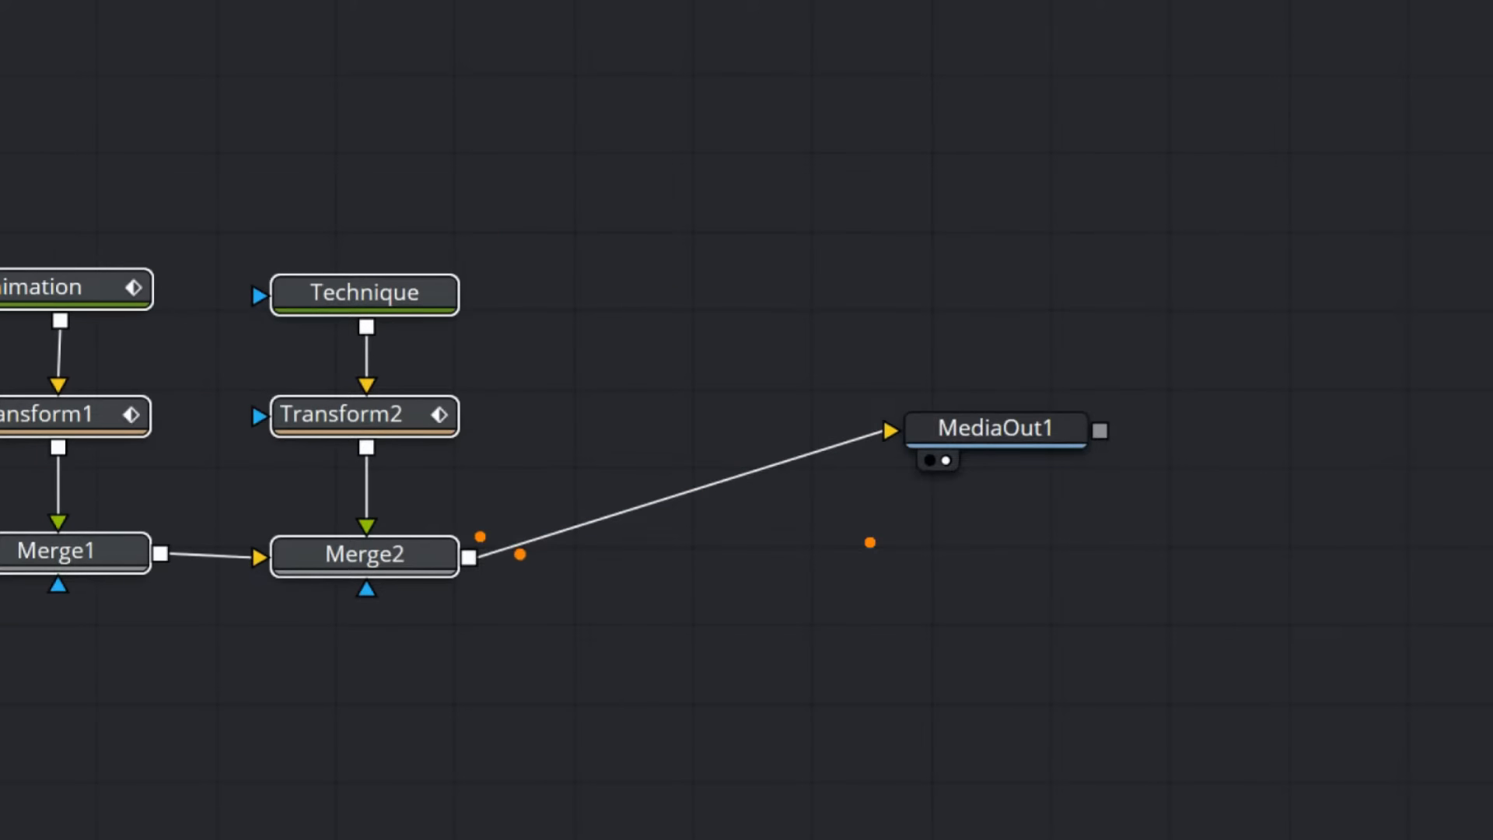
{"action": "left_click", "coordinate": [975, 450]}
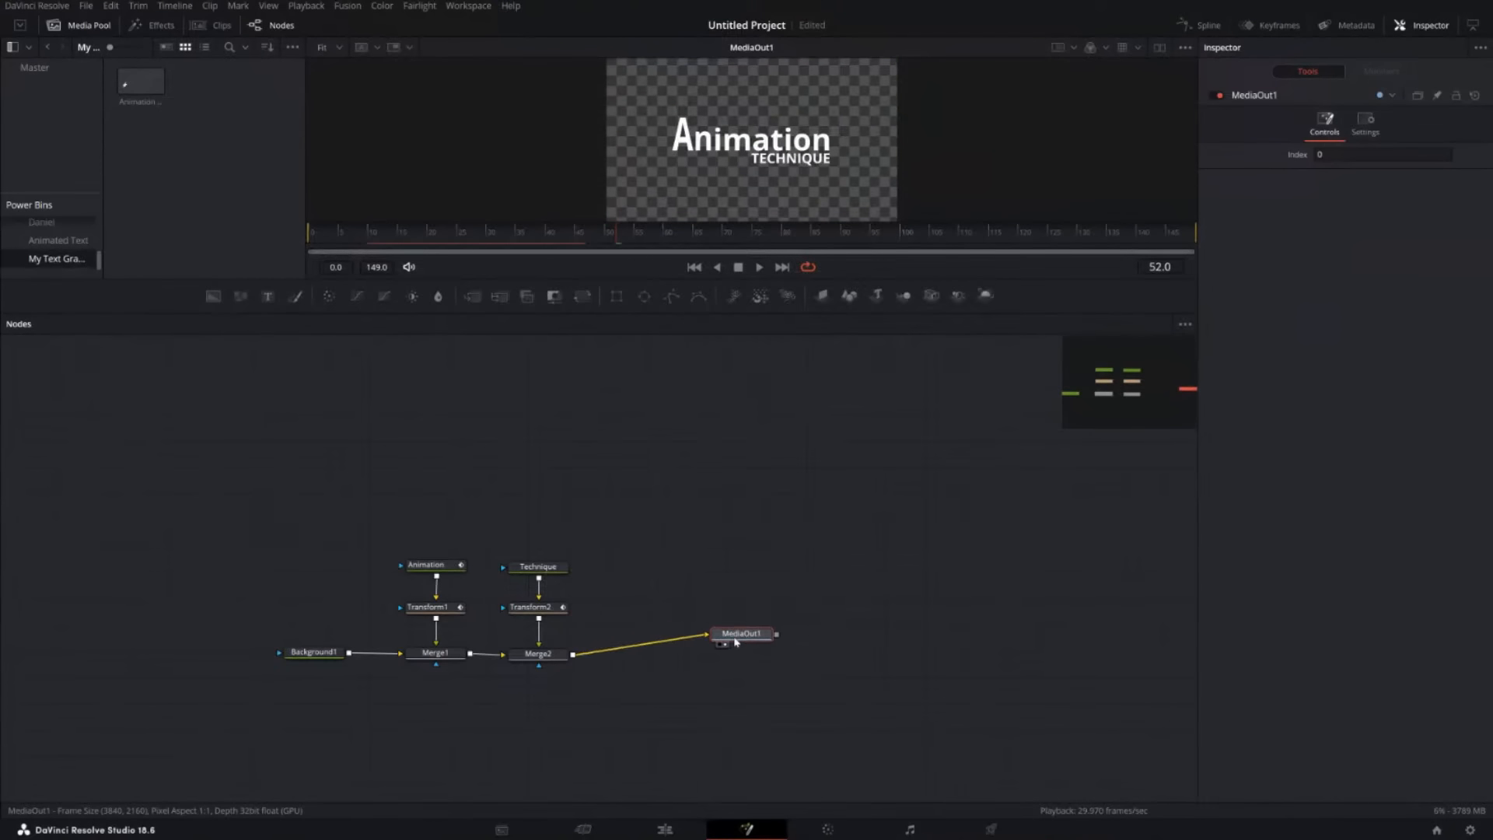
{"action": "left_click_drag", "start_coordinate": [736, 643], "coordinate": [708, 663]}
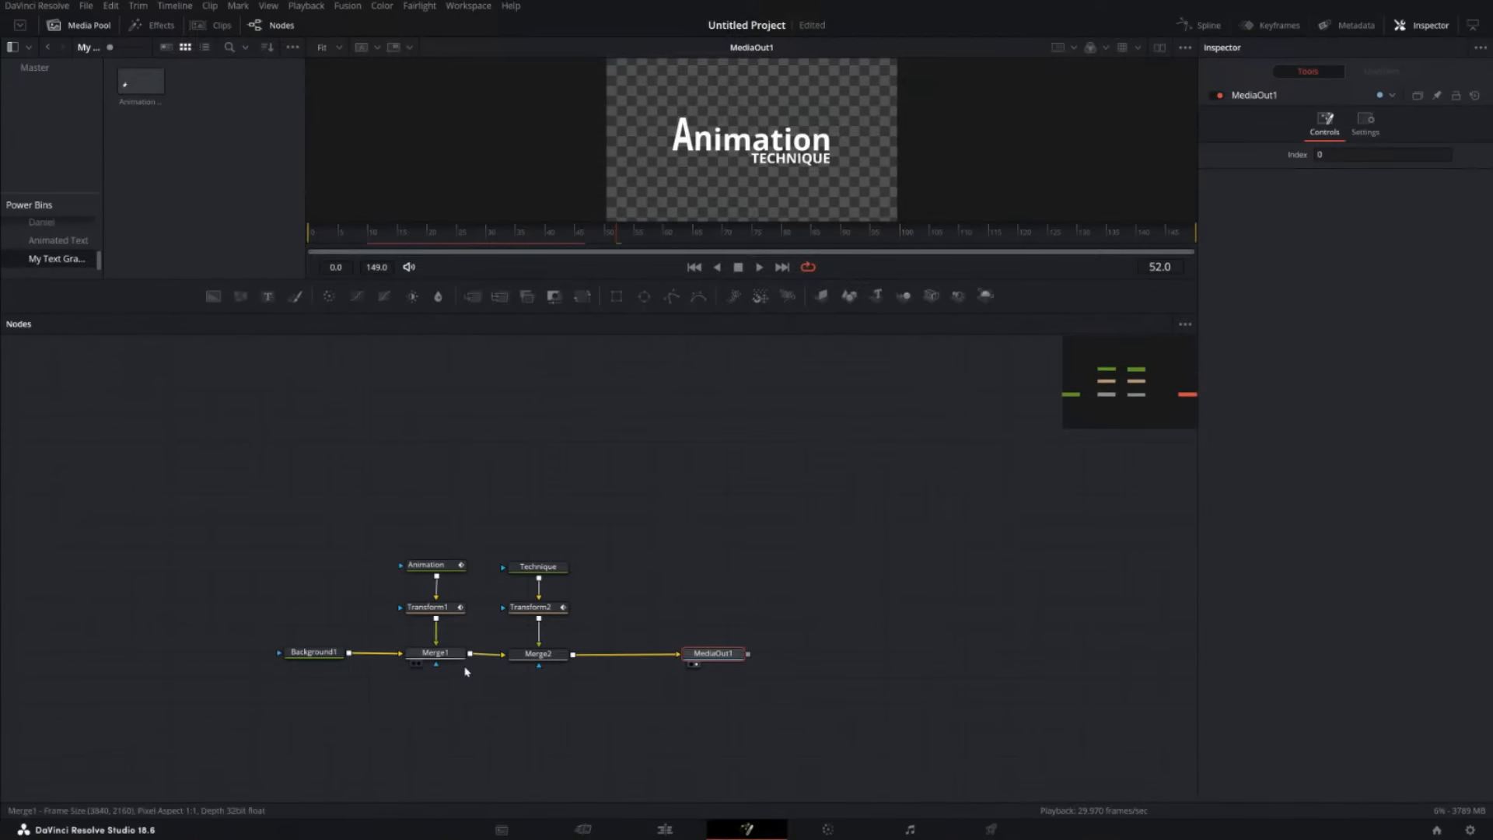
{"action": "left_click_drag", "start_coordinate": [278, 509], "coordinate": [555, 664]}
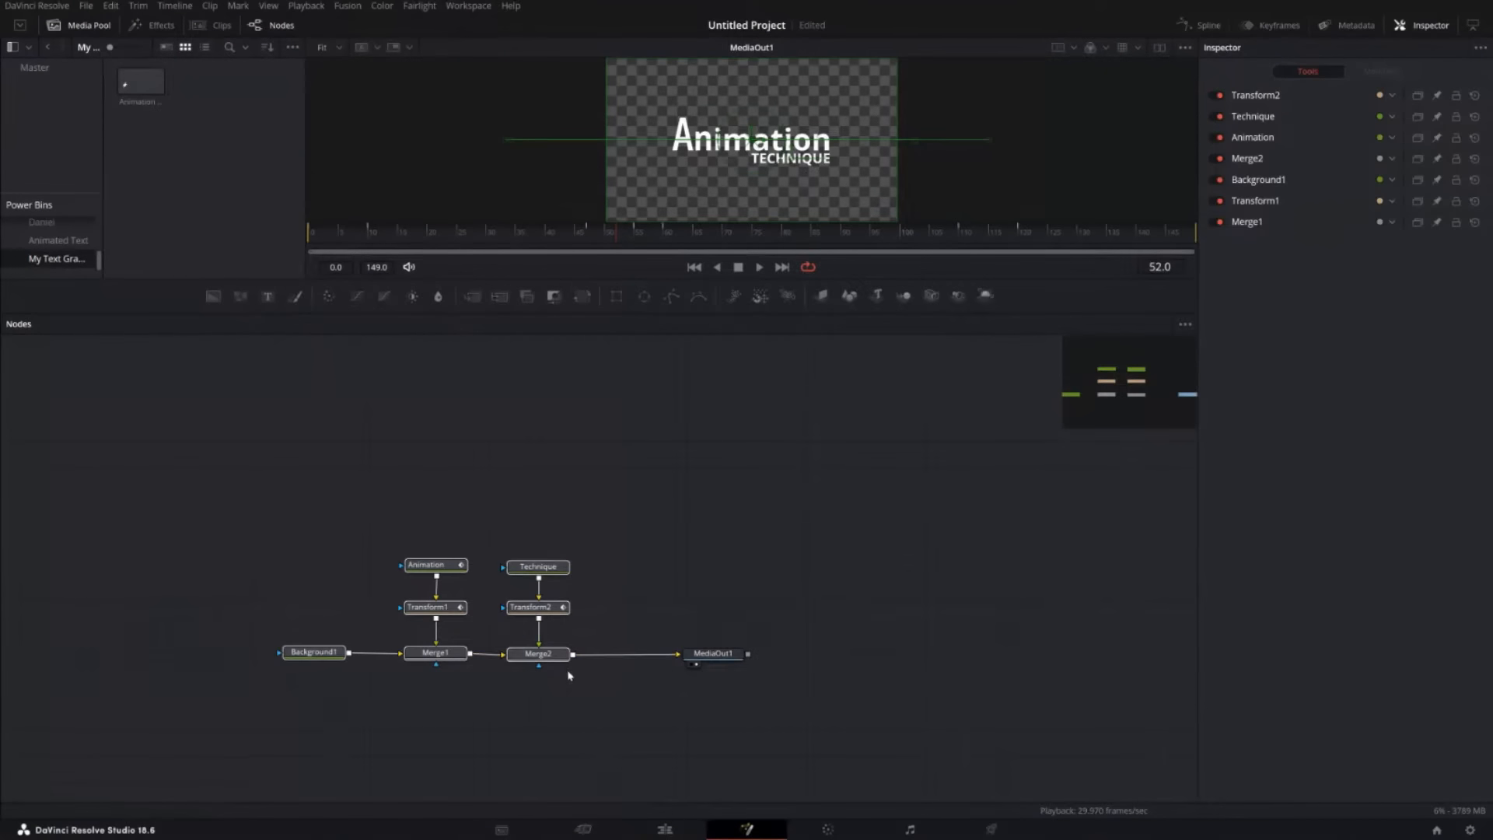
{"action": "key", "text": "alt+z"}
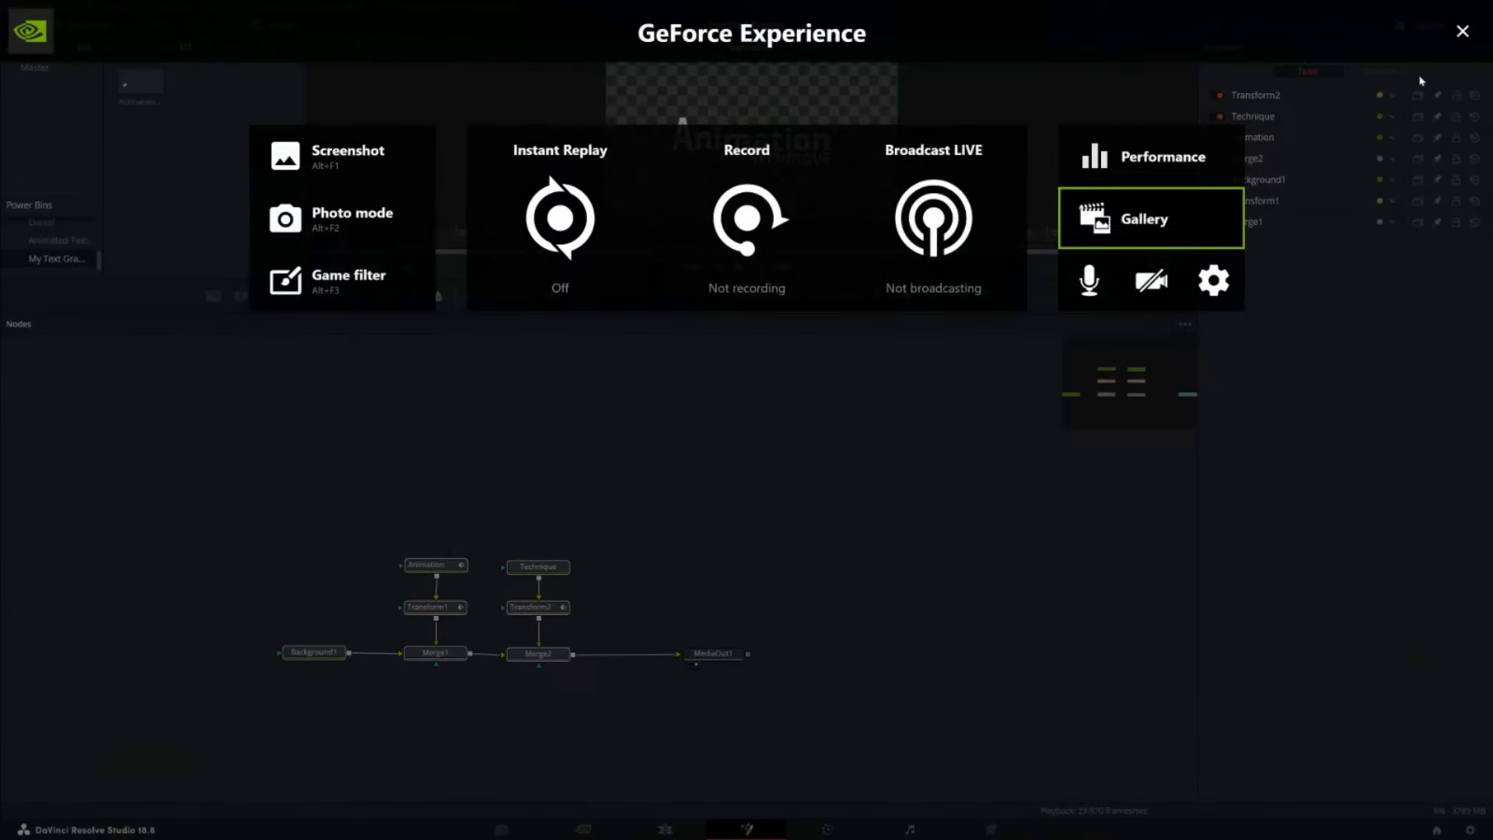
{"action": "left_click", "coordinate": [1463, 31]}
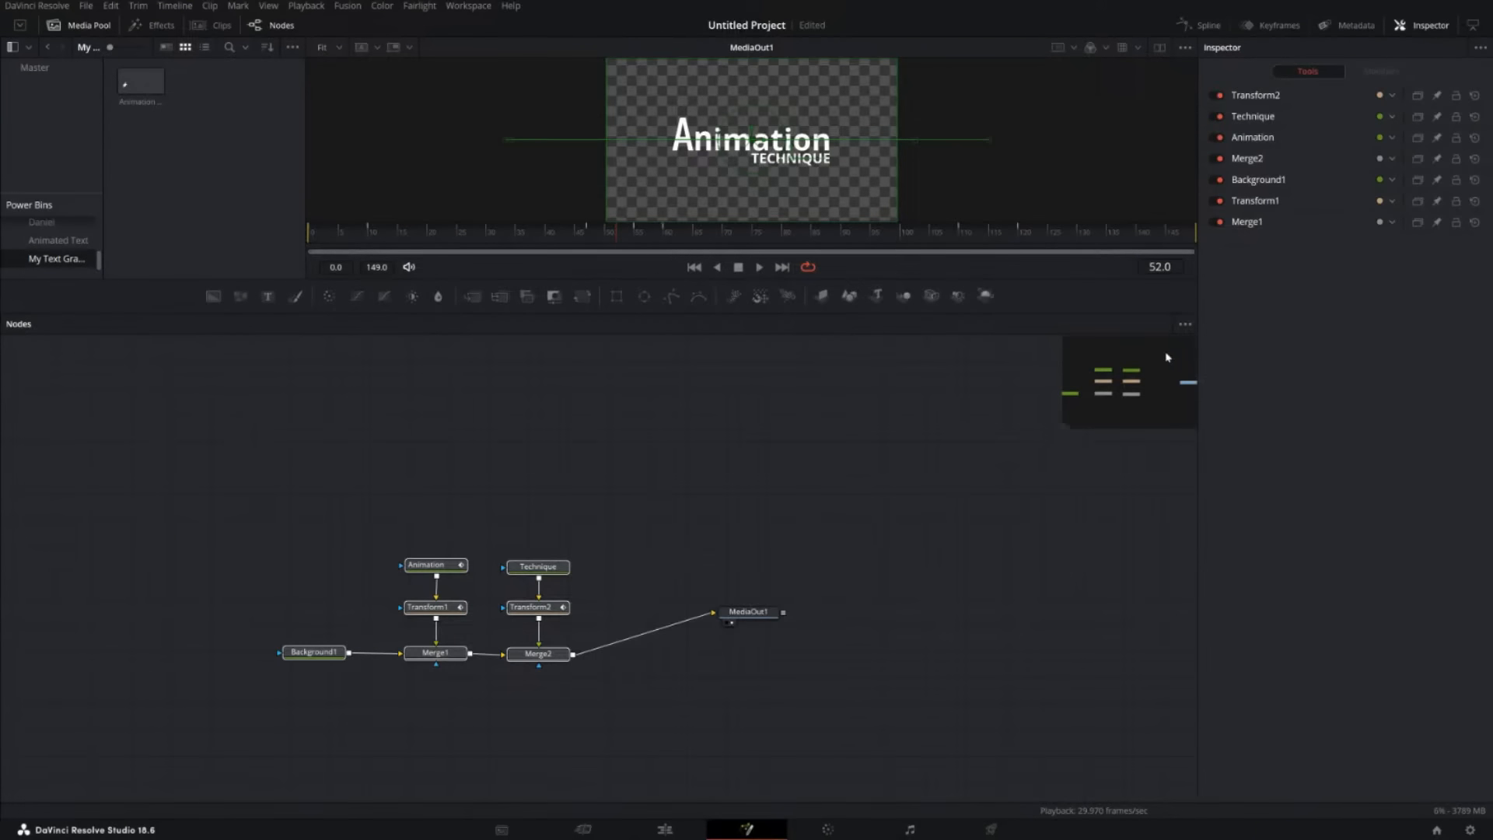
{"action": "key", "text": "ctrl+z"}
Level the AnimationTechnique group with MediaOut1 and look through the export choices, including Fusion Composition.
{"action": "left_click_drag", "start_coordinate": [430, 615], "coordinate": [441, 619]}
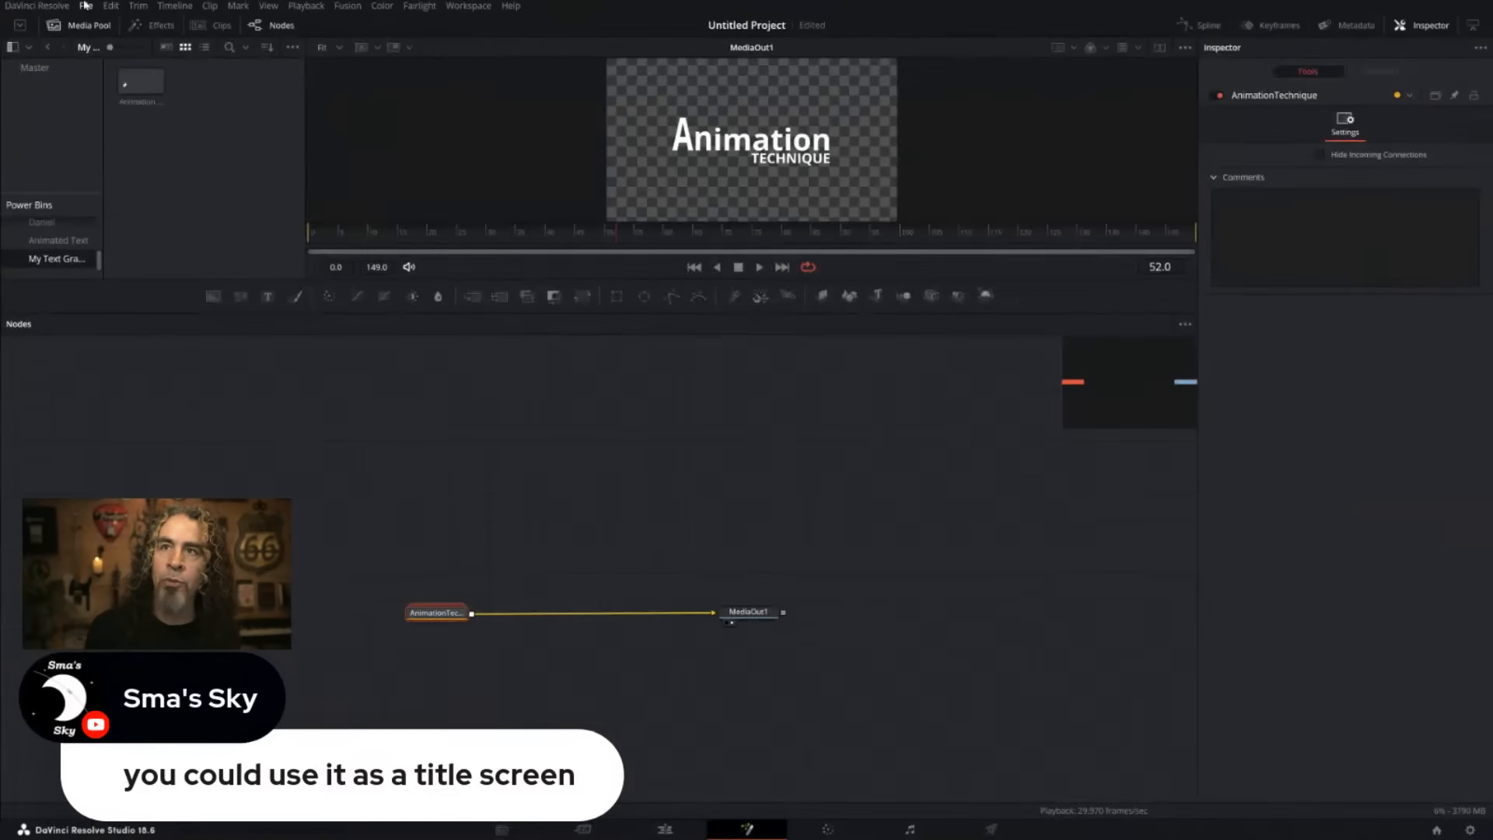
{"action": "left_click", "coordinate": [126, 17]}
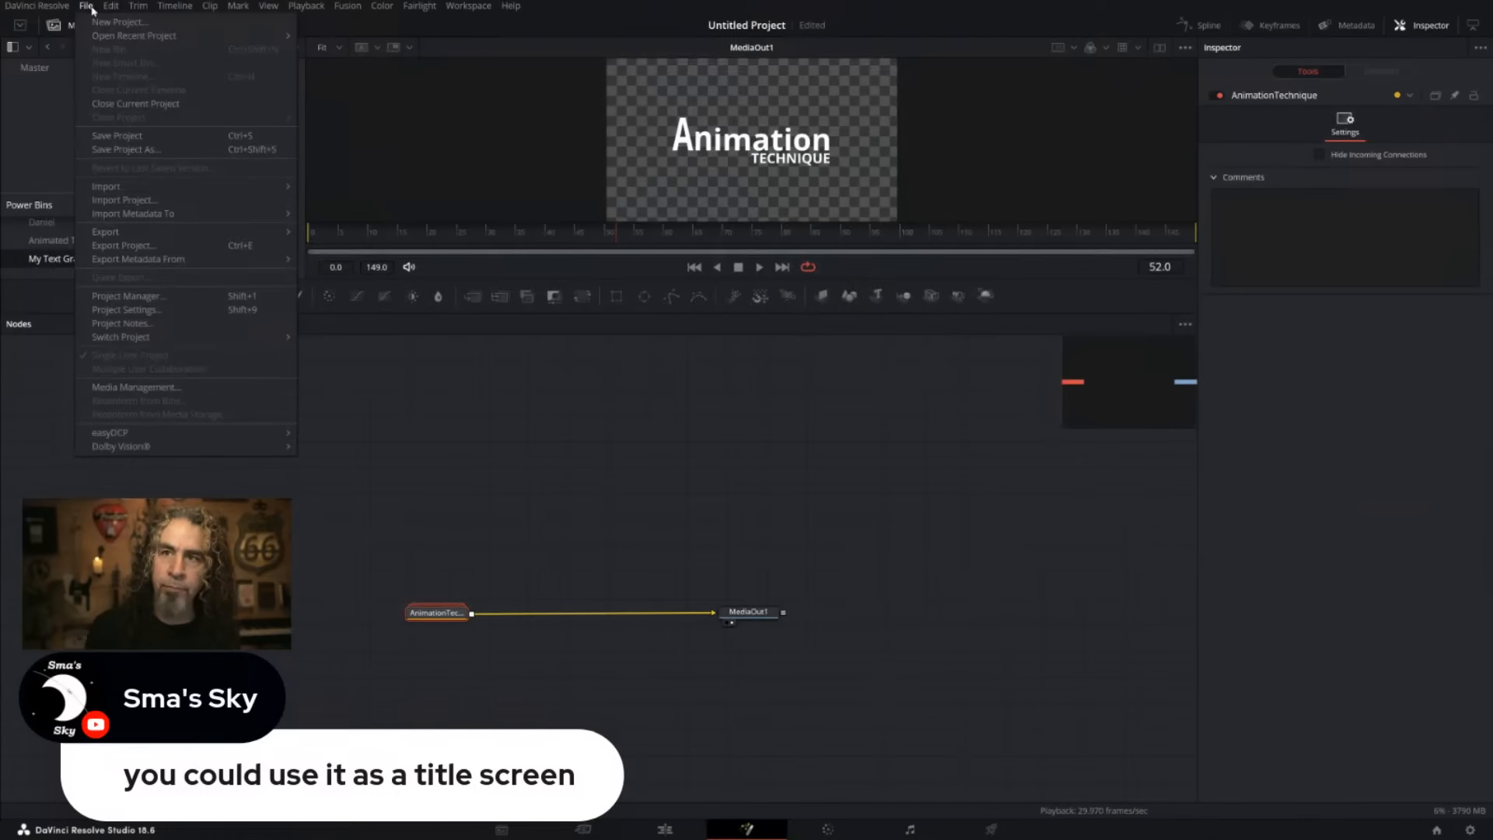
{"action": "mouse_move", "coordinate": [118, 235]}
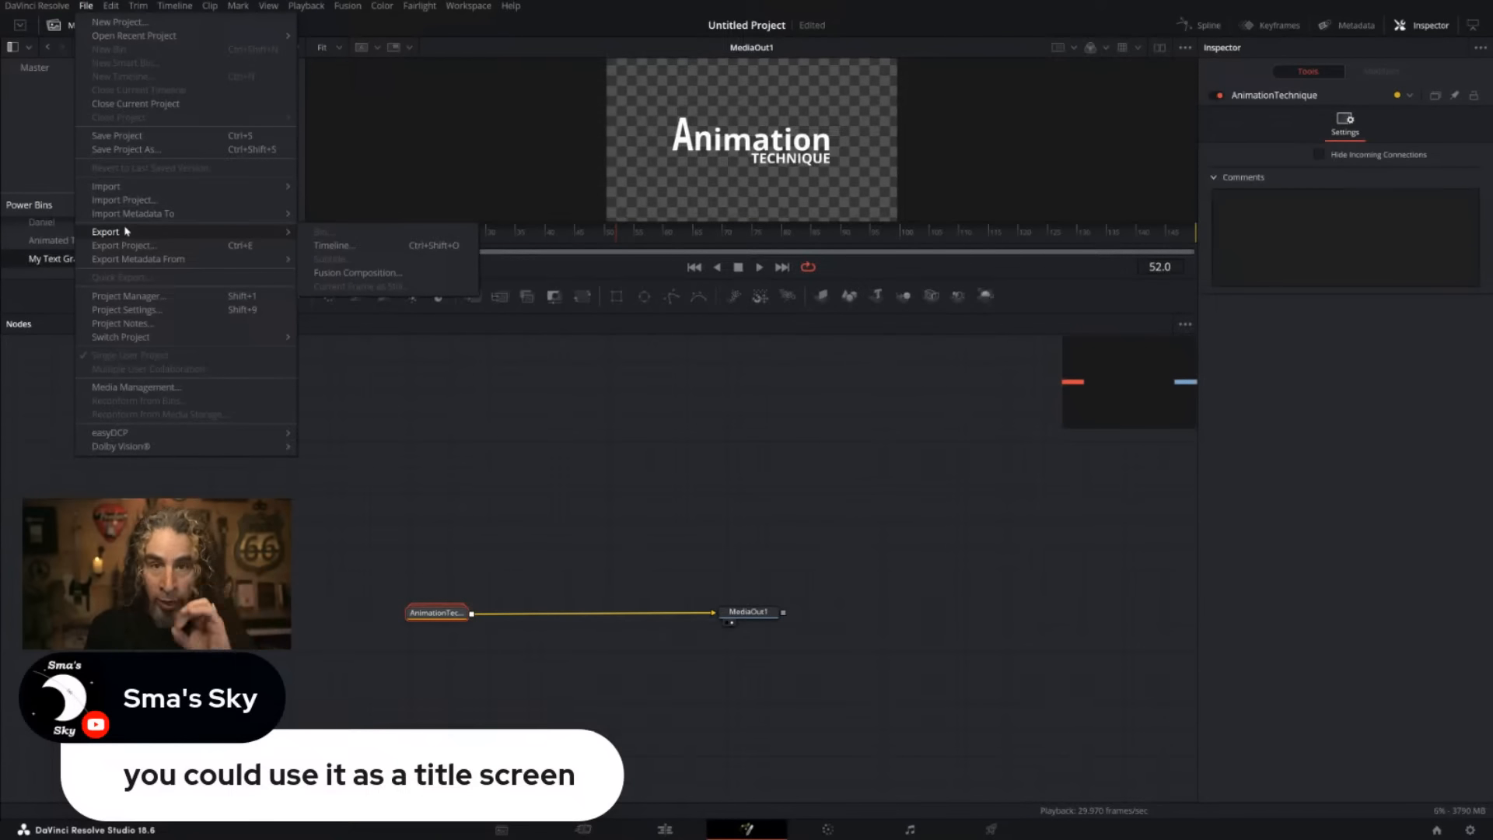
{"action": "left_click", "coordinate": [127, 245]}
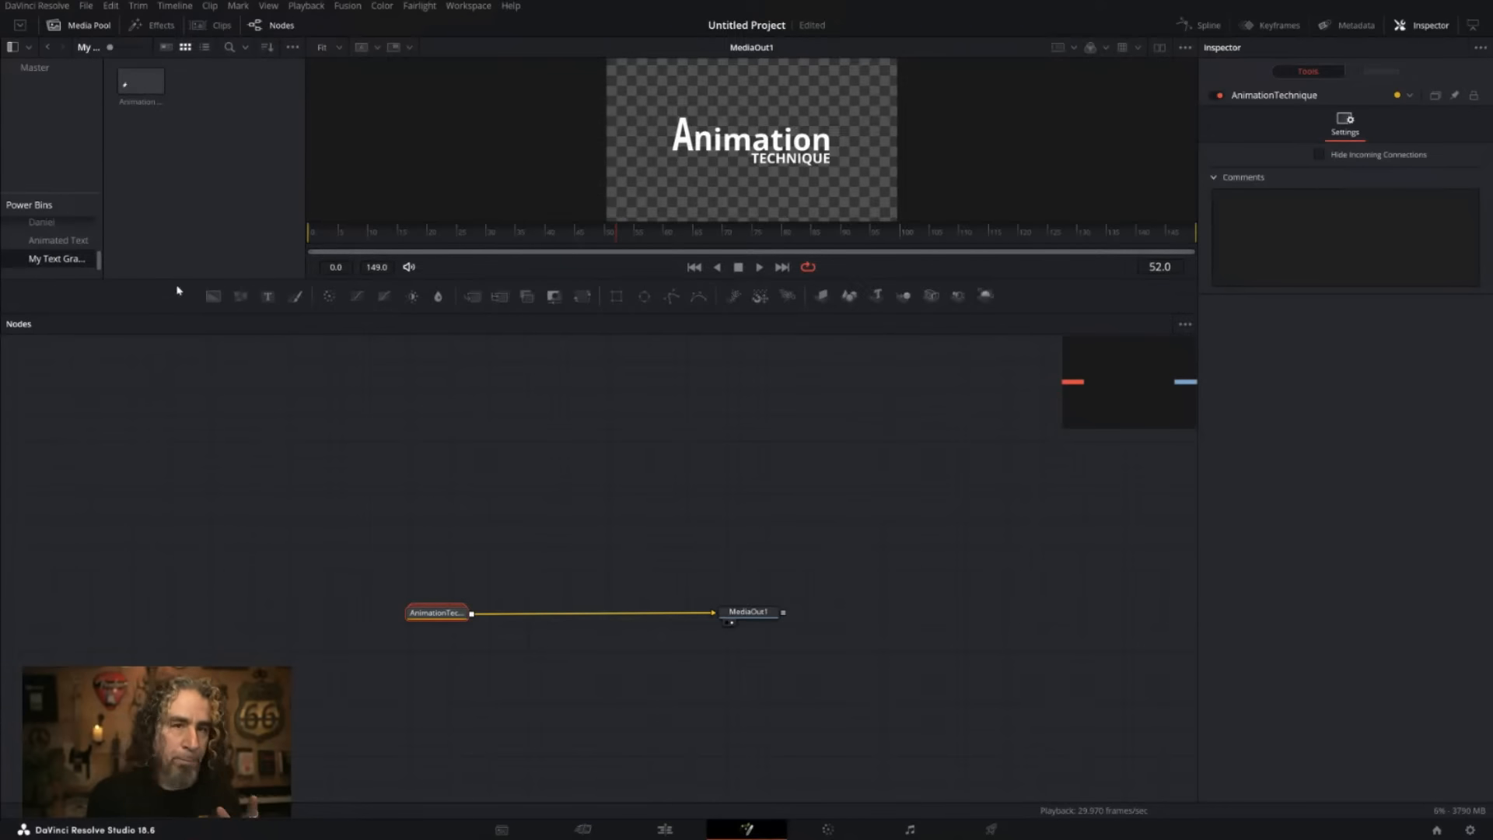
{"action": "left_click", "coordinate": [86, 6]}
{"action": "mouse_move", "coordinate": [130, 233]}
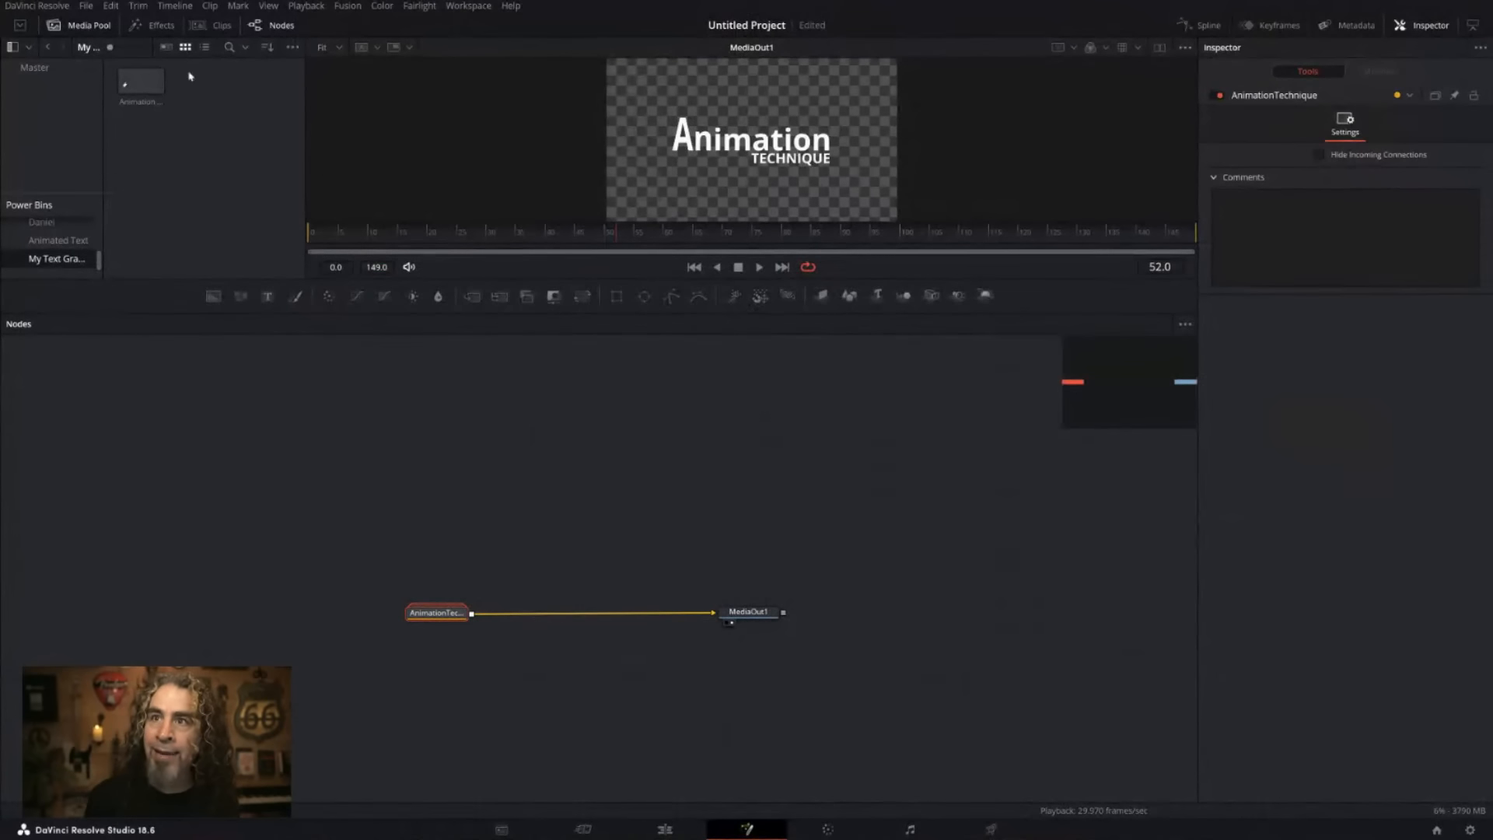
{"action": "left_click", "coordinate": [86, 6]}
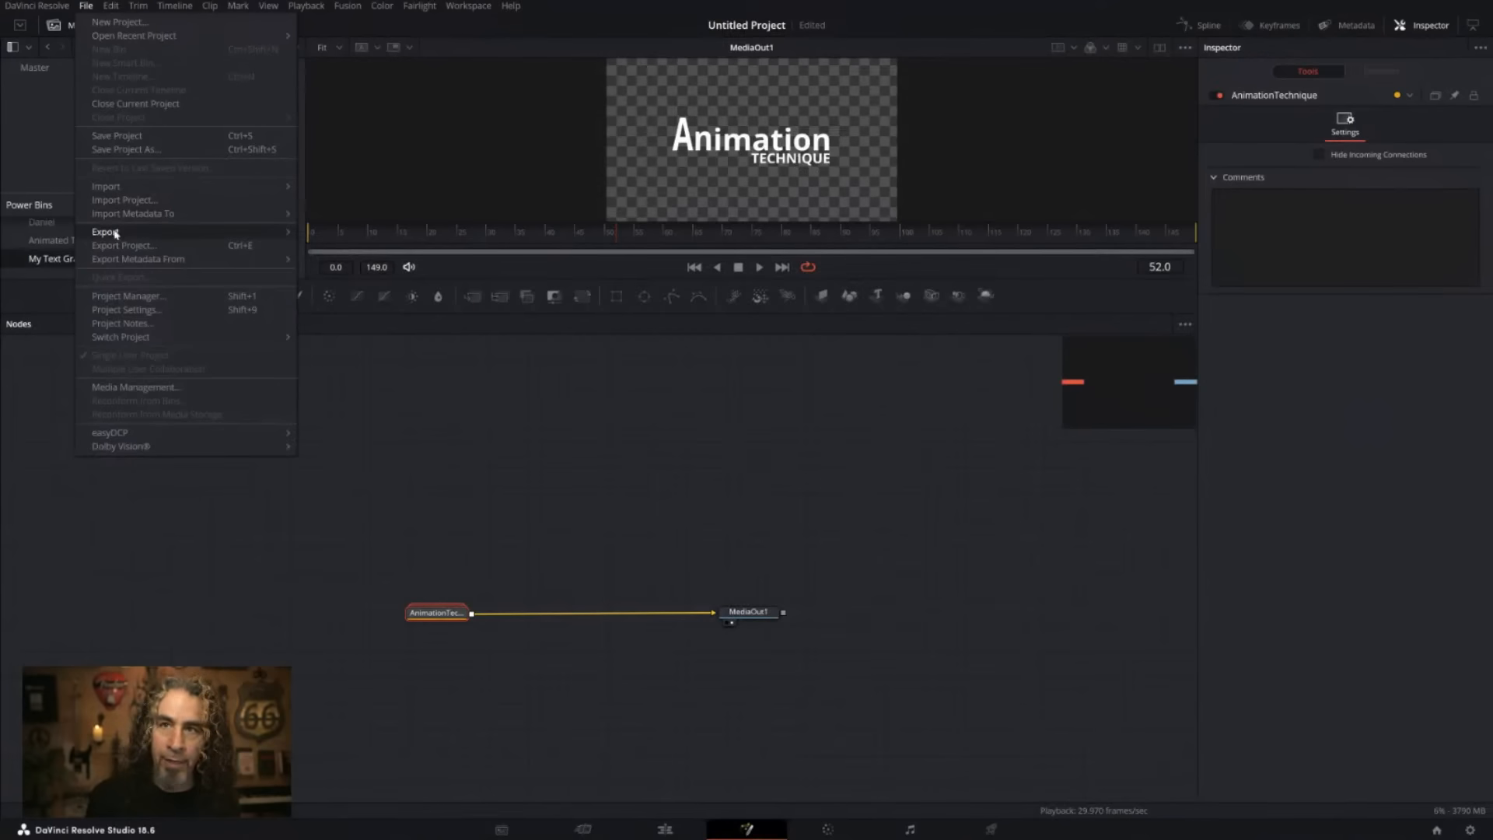